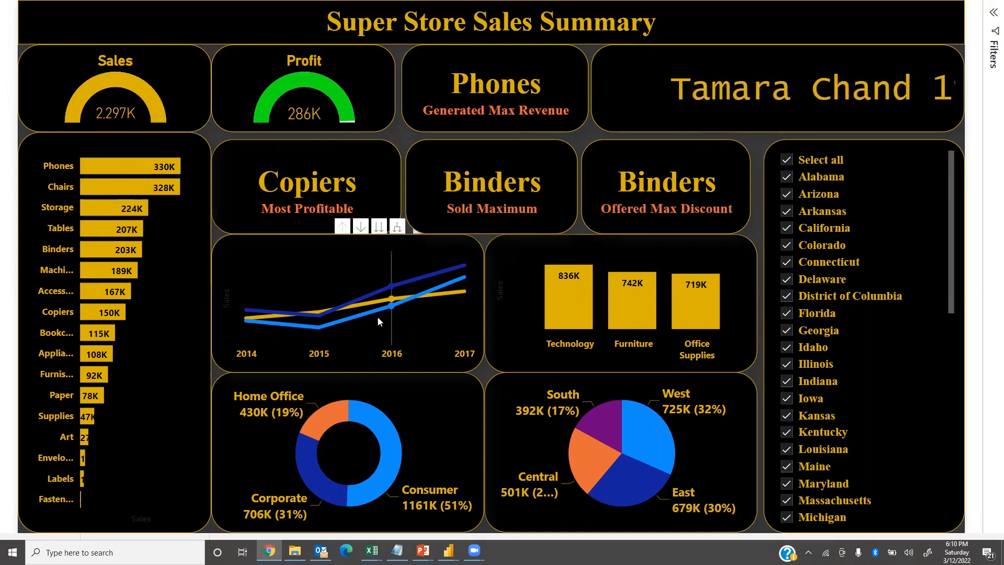
Examine the yearly sales trend by category and the customer segment breakdown in the Super Store Sales Summary report.
{"action": "mouse_move", "coordinate": [417, 317]}
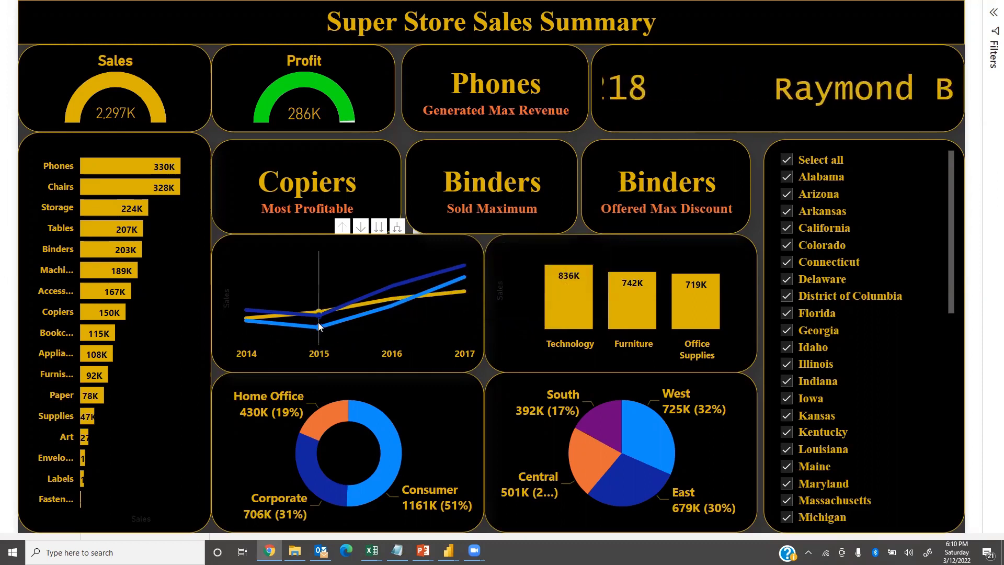
{"action": "mouse_move", "coordinate": [317, 330]}
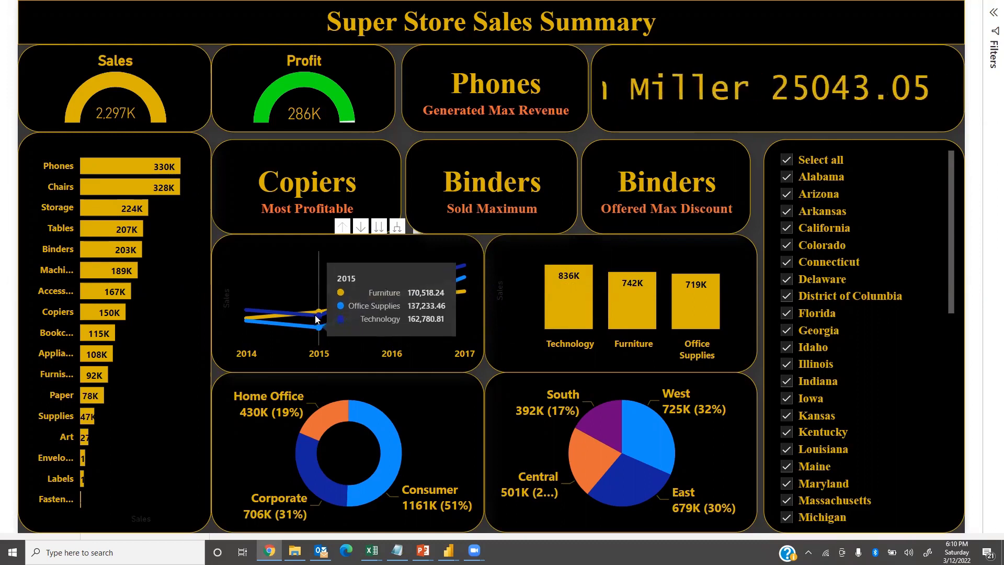
{"action": "mouse_move", "coordinate": [465, 280]}
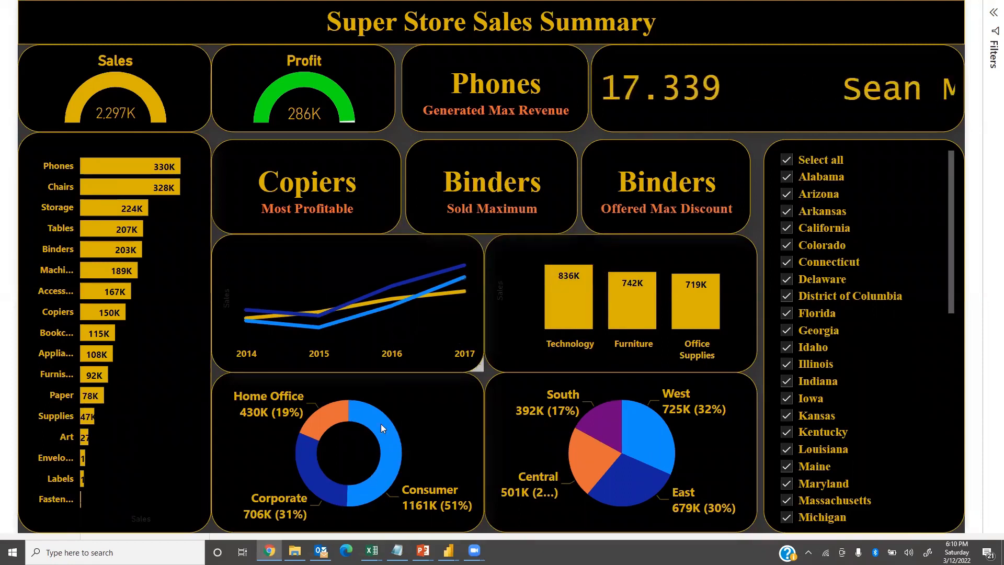
{"action": "mouse_move", "coordinate": [360, 412]}
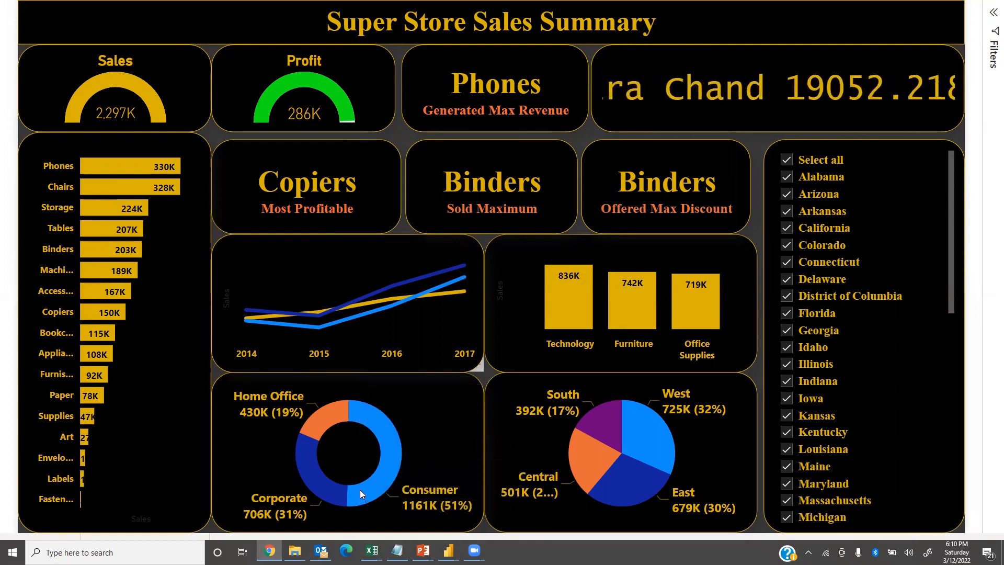
{"action": "mouse_move", "coordinate": [359, 489]}
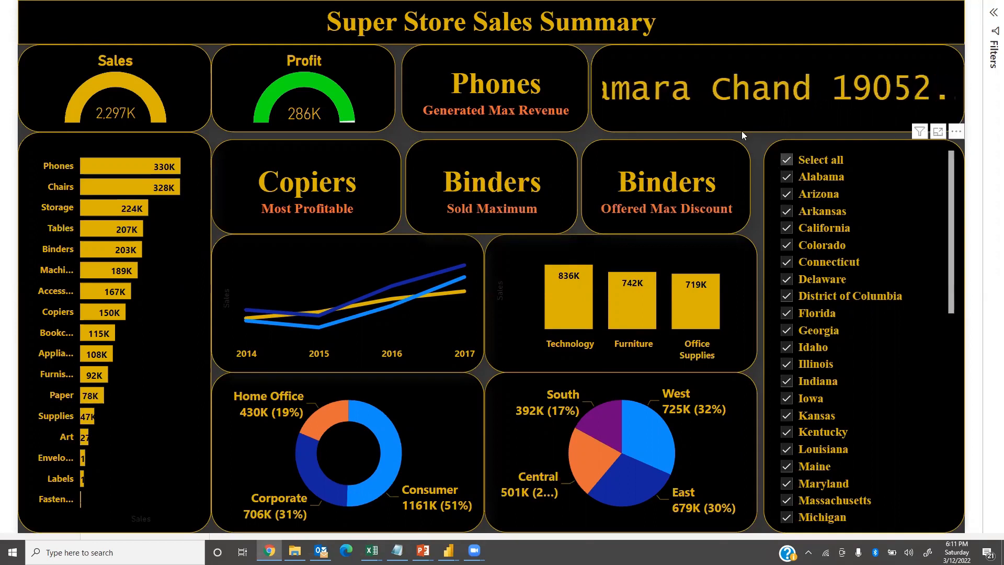
Filter the report by state to only California and to only Florida in turn, and reselect all states.
{"action": "left_click", "coordinate": [787, 177]}
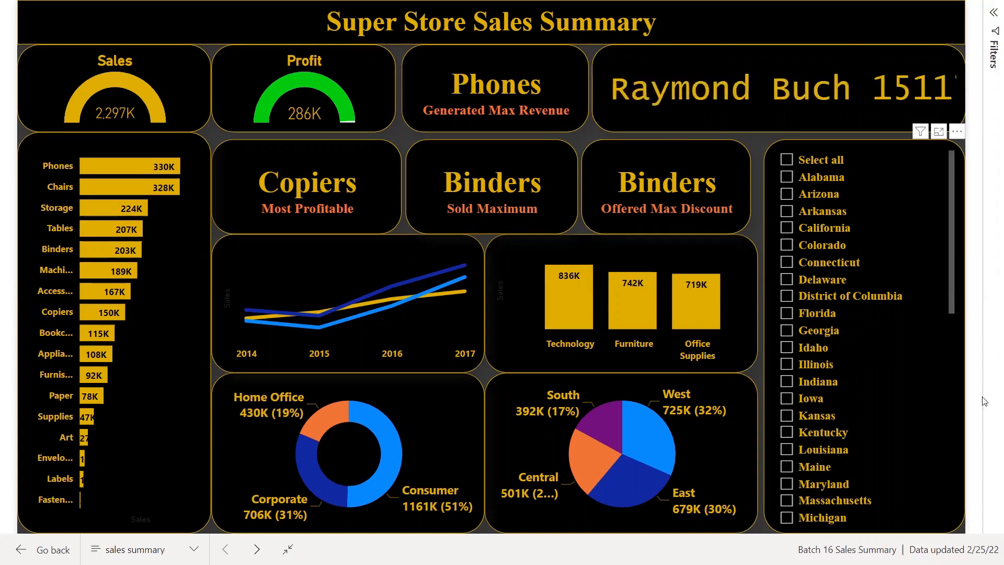
{"action": "left_click", "coordinate": [786, 228]}
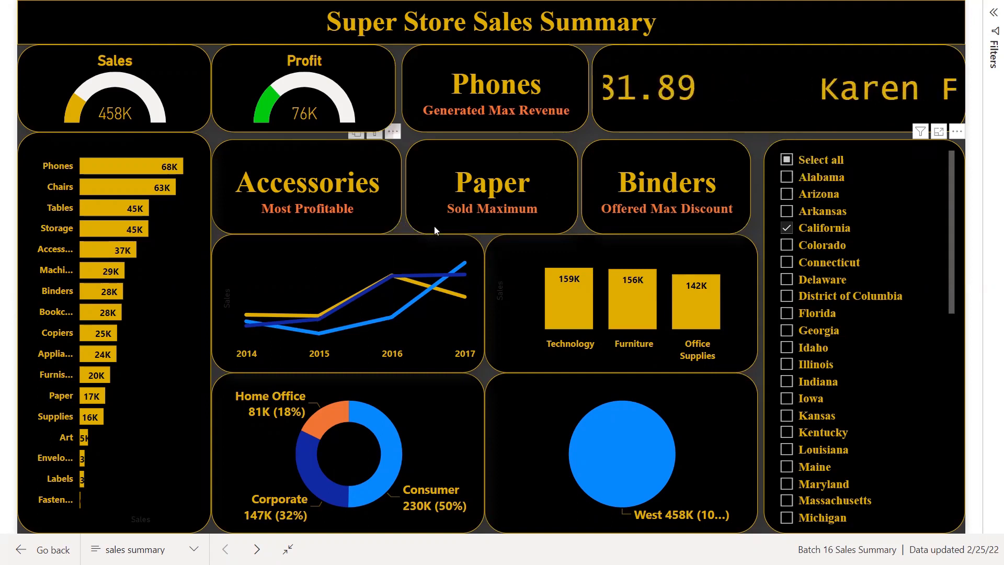
{"action": "left_click", "coordinate": [788, 228]}
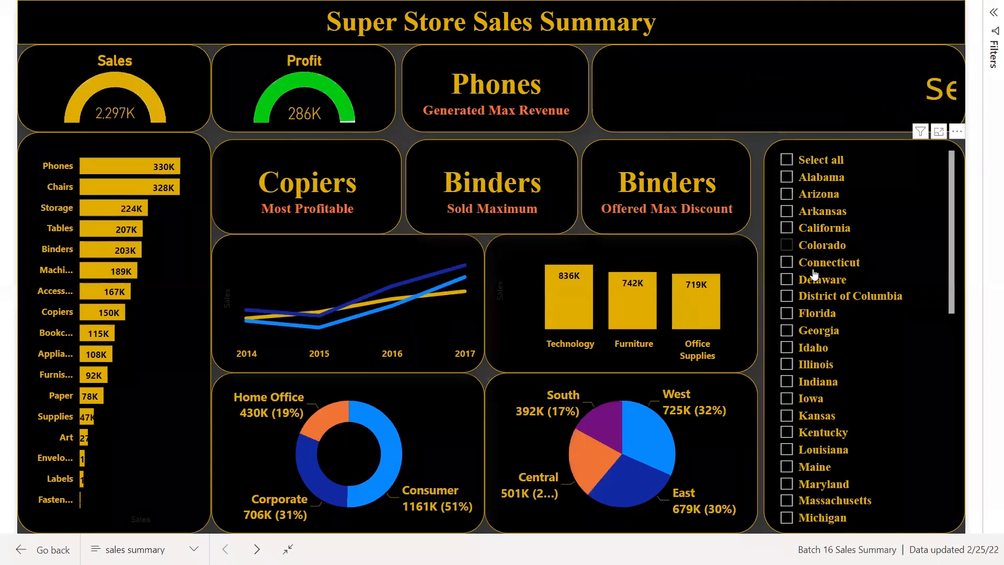
{"action": "left_click", "coordinate": [788, 313]}
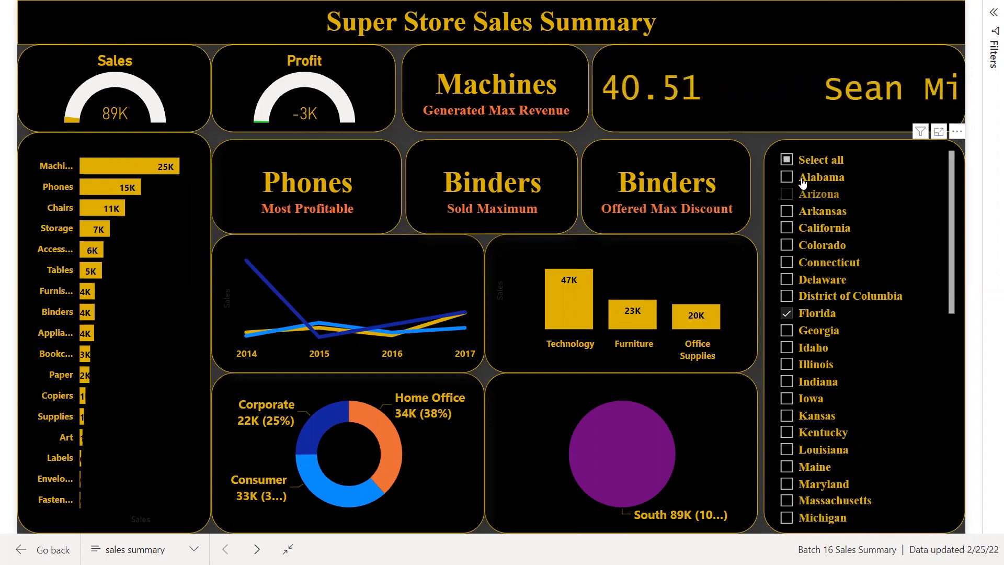
{"action": "left_click", "coordinate": [788, 162]}
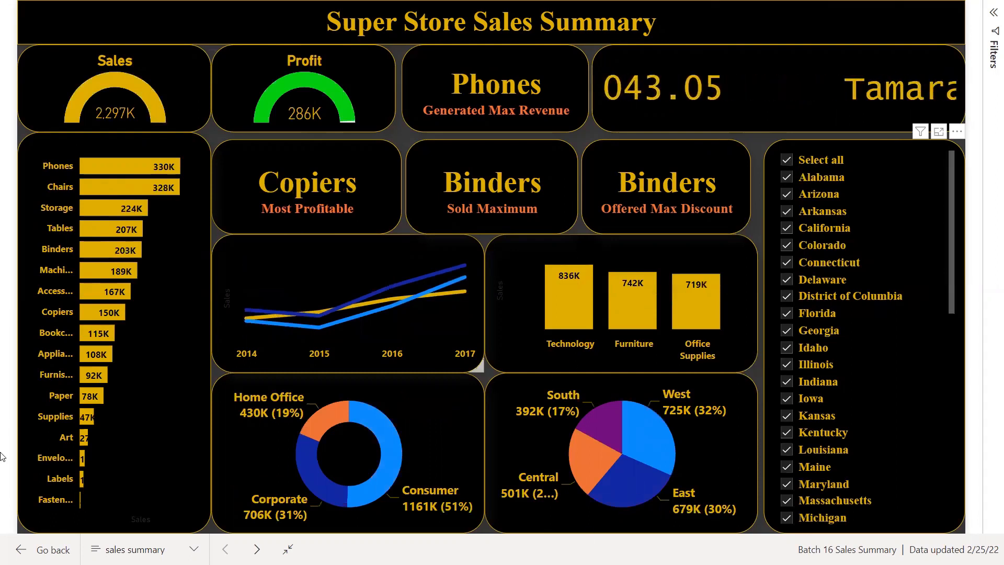
Cross-filter the report by Technology, Furniture, the West region, the Home Office segment and Phones in turn, and clear the selection.
{"action": "left_click", "coordinate": [572, 304]}
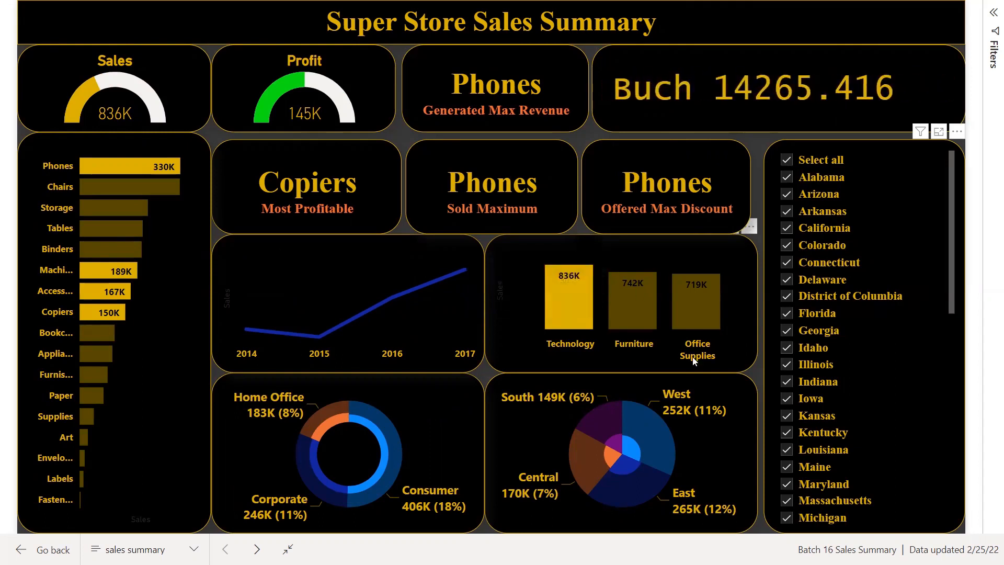
{"action": "left_click", "coordinate": [638, 309]}
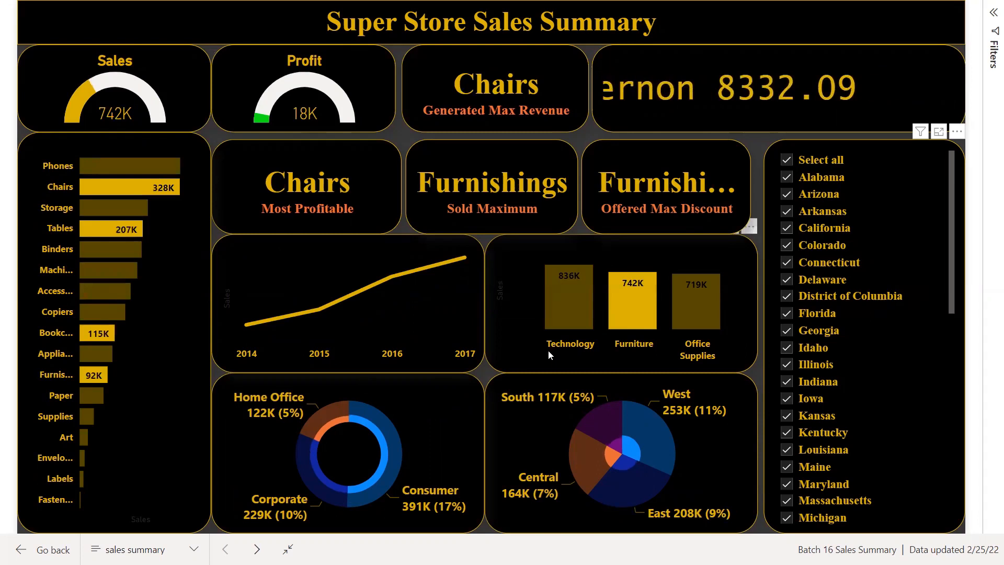
{"action": "left_click", "coordinate": [662, 450]}
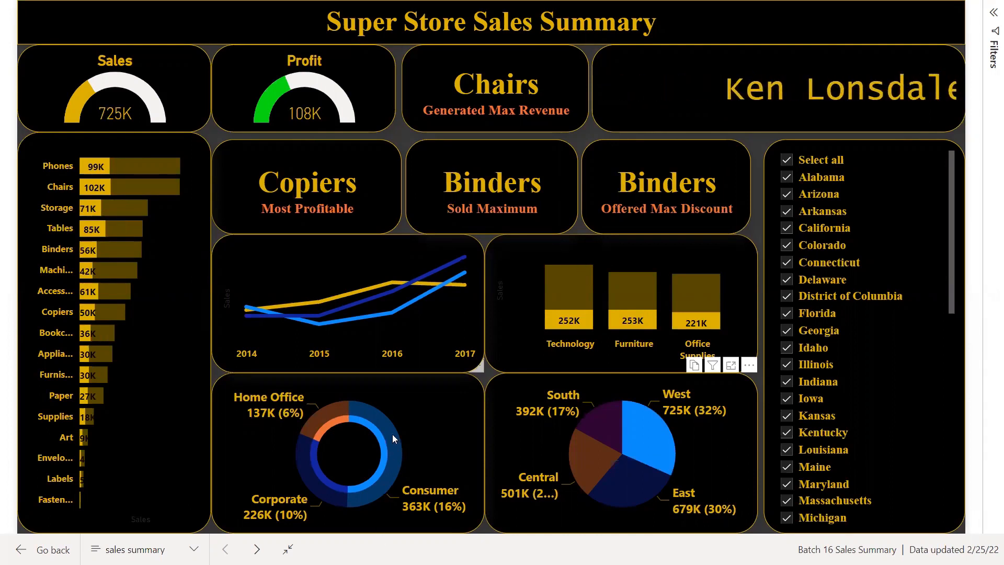
{"action": "left_click", "coordinate": [323, 417]}
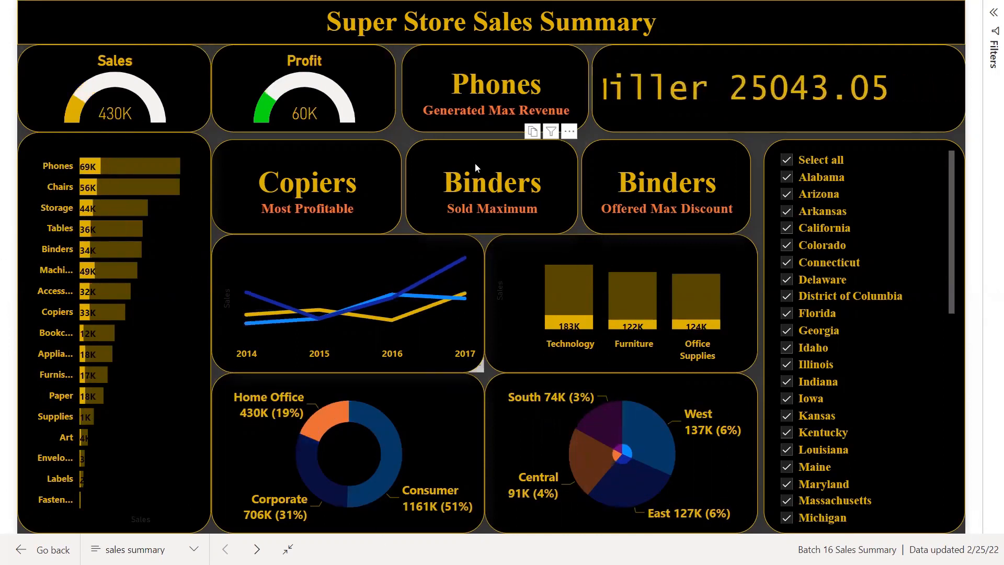
{"action": "left_click", "coordinate": [144, 167]}
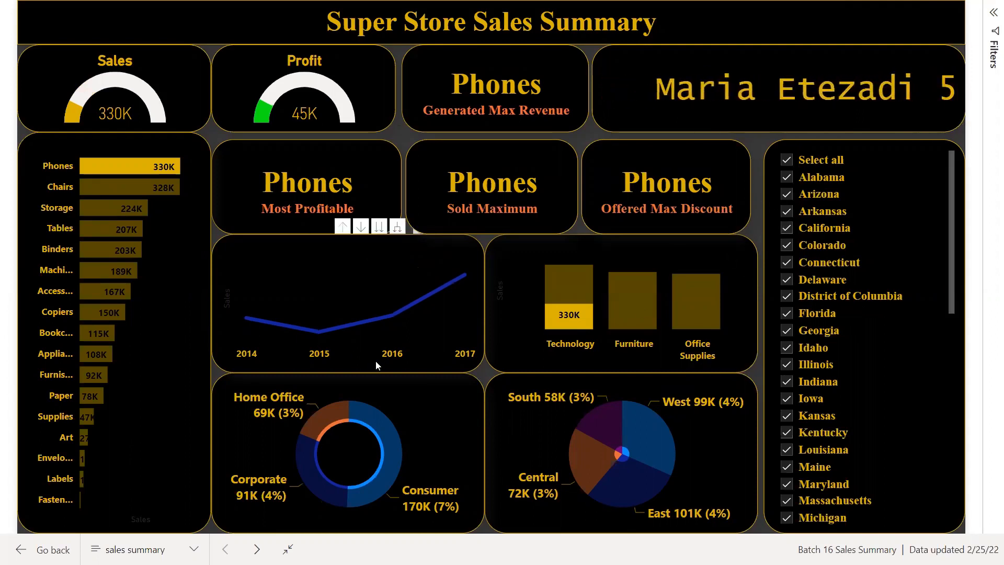
{"action": "left_click", "coordinate": [181, 291]}
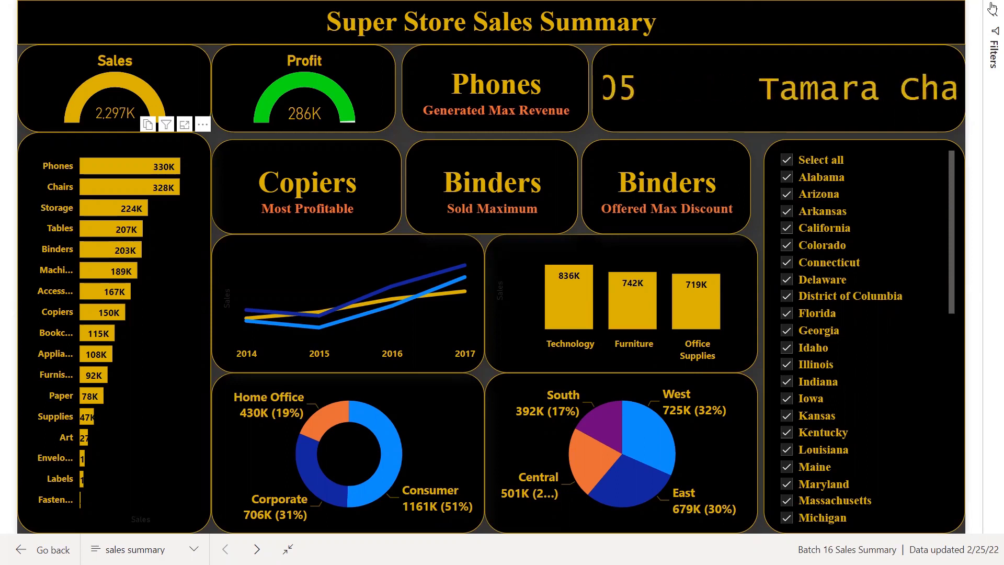
Switch from the full-screen report to the Power BI slide show in PowerPoint and advance to the slide after the title.
{"action": "key", "text": "Escape"}
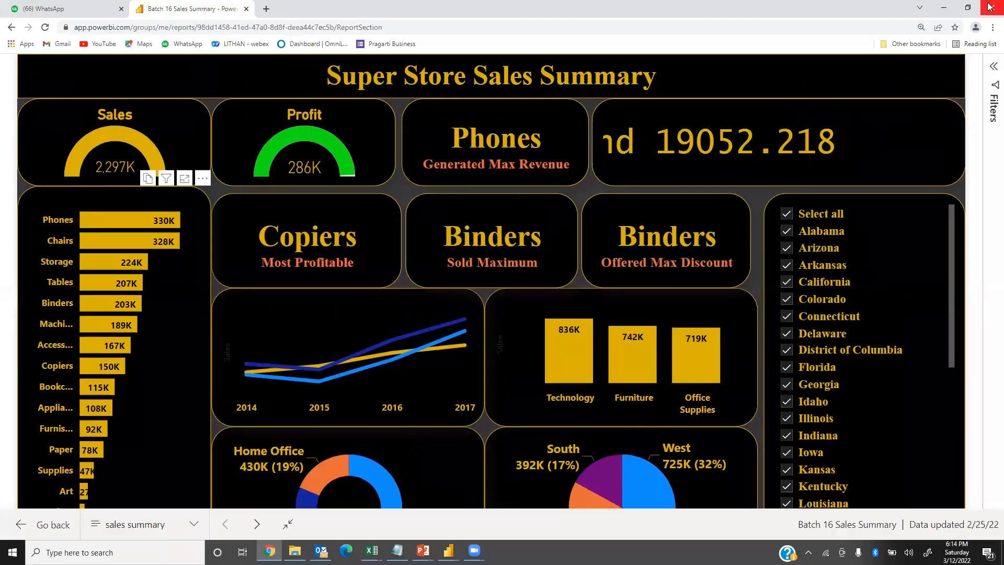
{"action": "key", "text": "alt+Tab"}
{"action": "key", "text": "Tab"}
{"action": "key", "text": "Tab"}
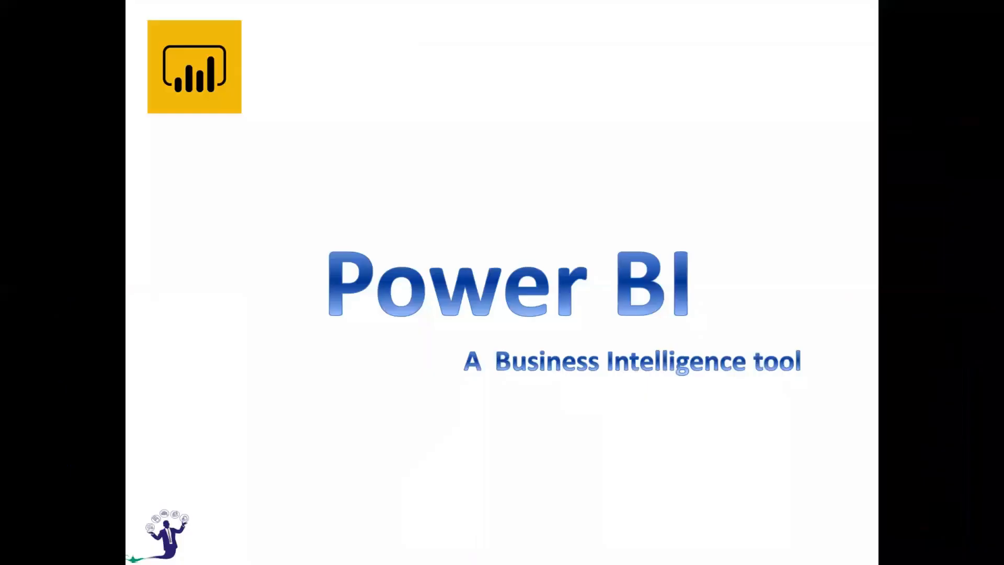
{"action": "key", "text": "Right"}
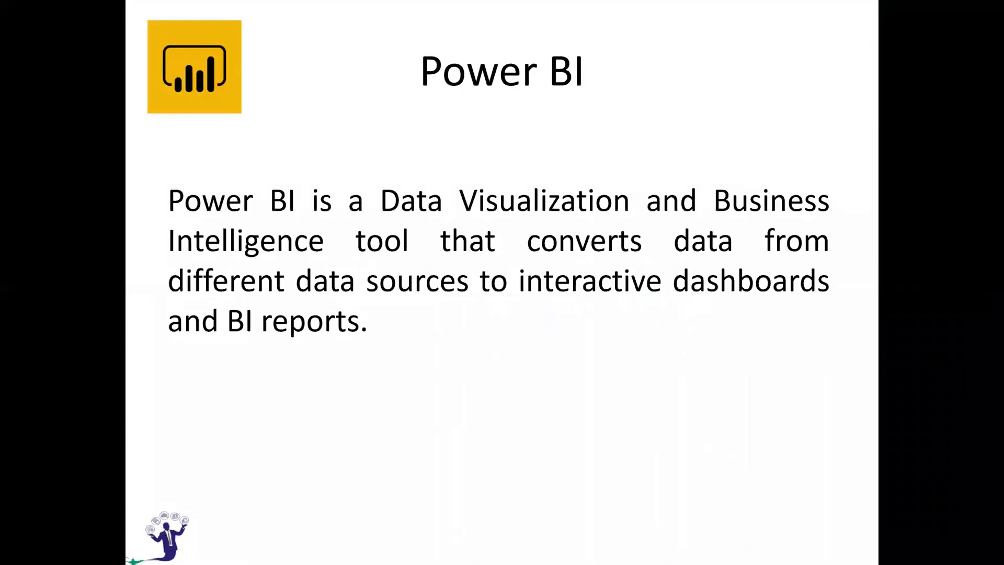
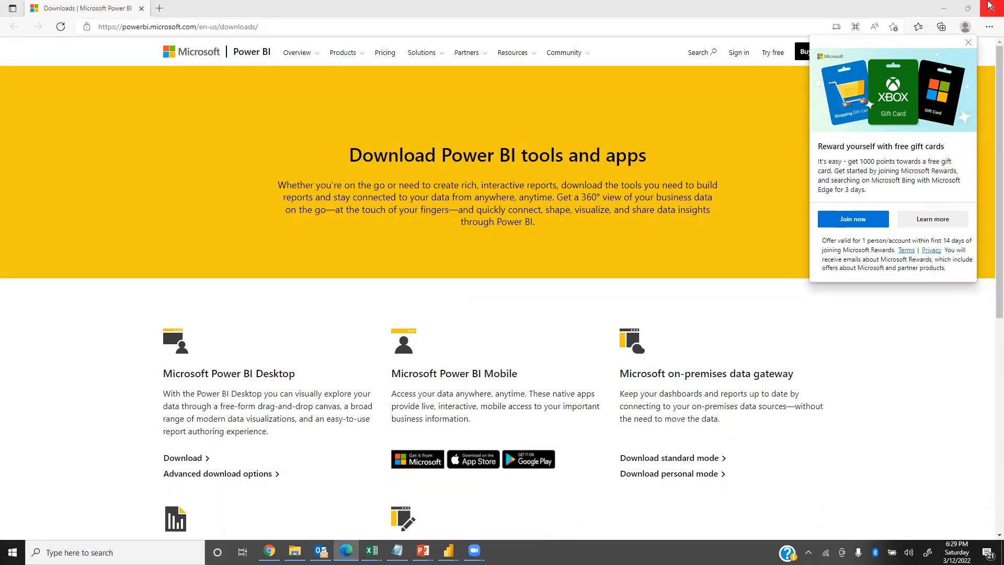
View the Microsoft Store page for Power BI Desktop through its download link on the Power BI downloads page, and close the Store.
{"action": "left_click", "coordinate": [975, 43]}
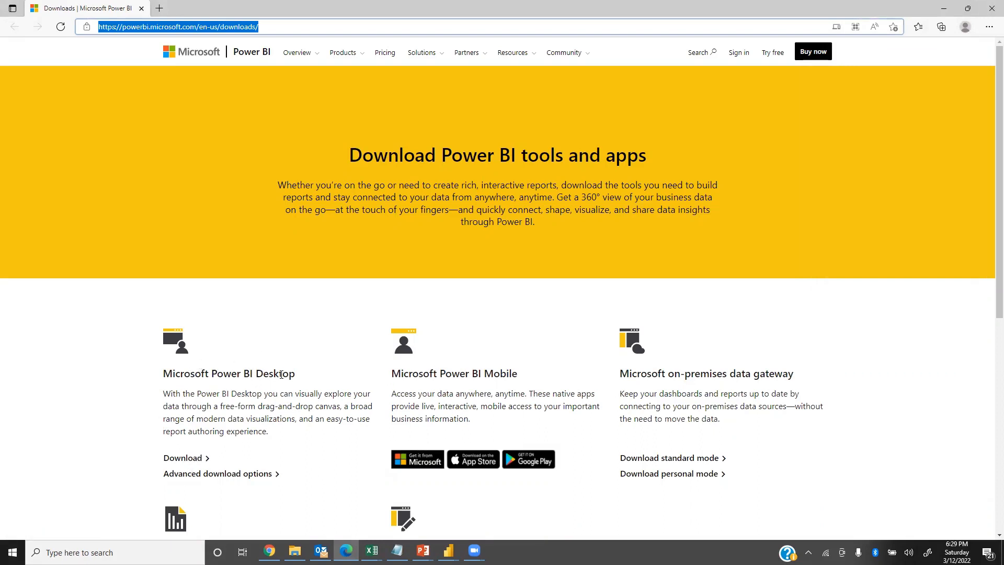
{"action": "left_click", "coordinate": [182, 459]}
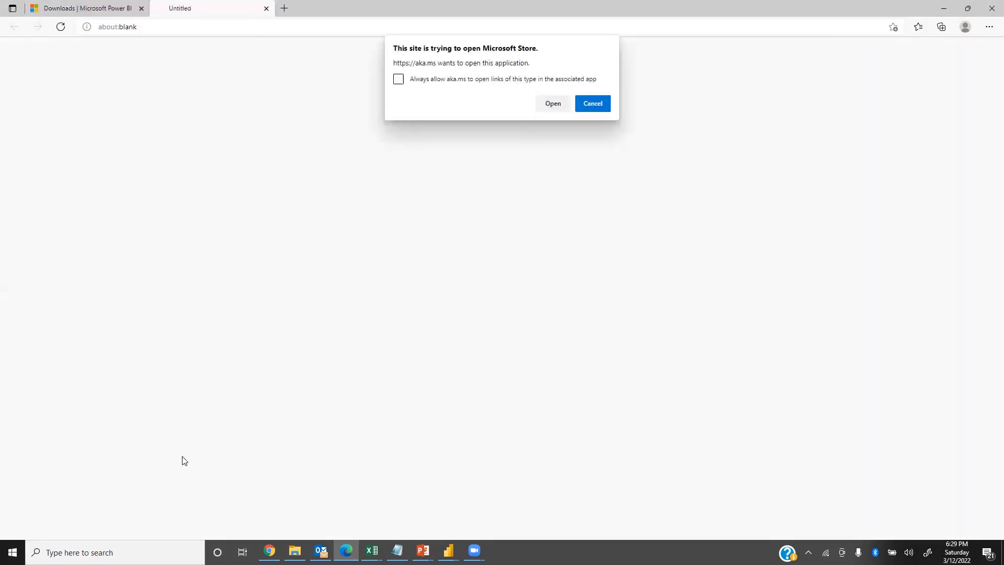
{"action": "left_click", "coordinate": [555, 108]}
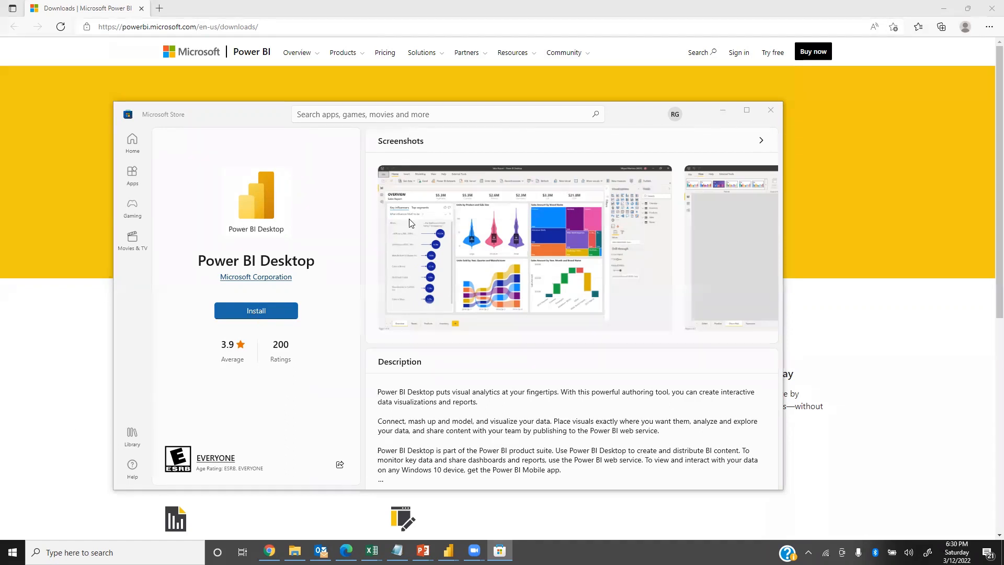
{"action": "left_click", "coordinate": [770, 112]}
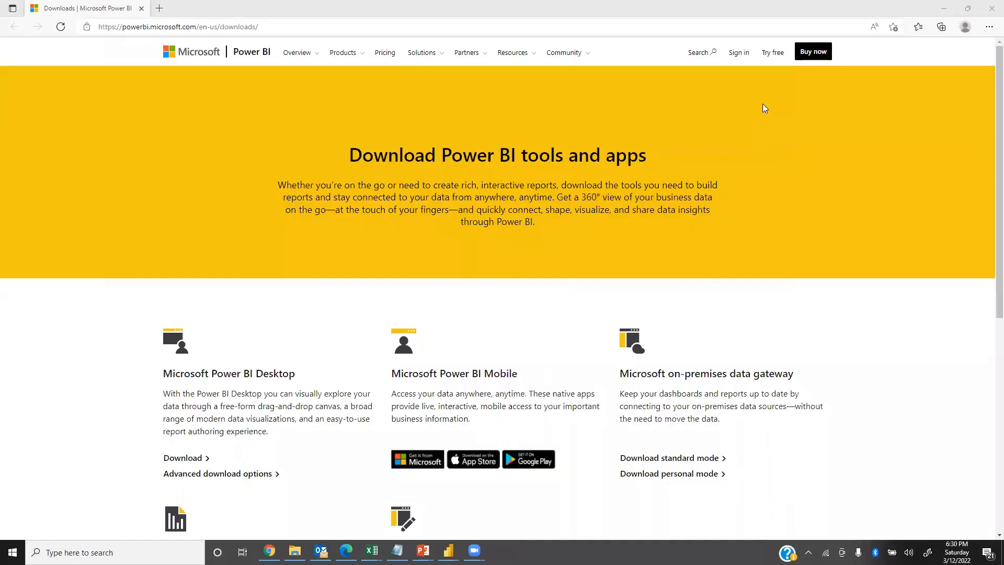
Launch Power BI Desktop from the Windows desktop, dismiss its start screen, and expand the Filters and Fields panes.
{"action": "key", "text": "super+d"}
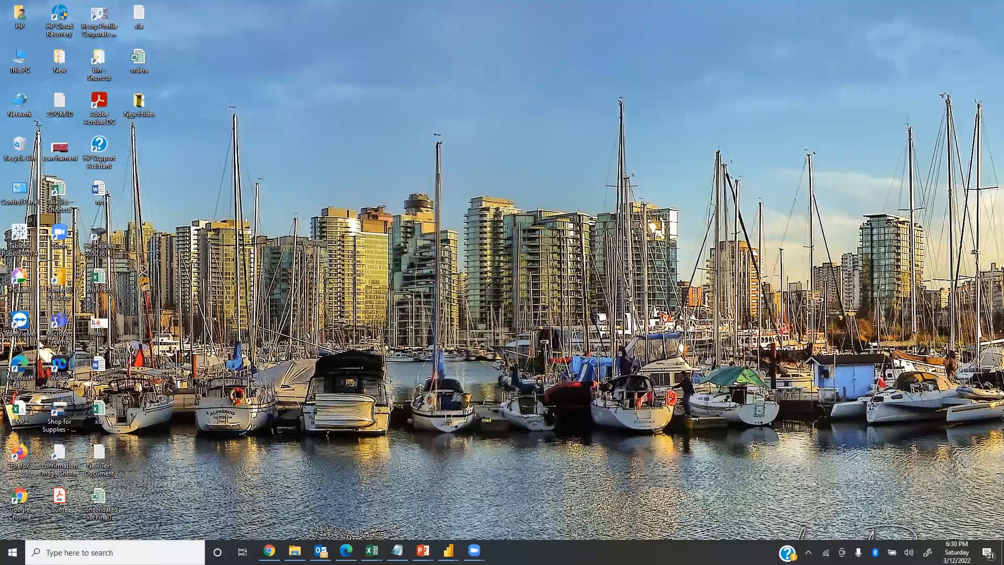
{"action": "double_click", "coordinate": [58, 300]}
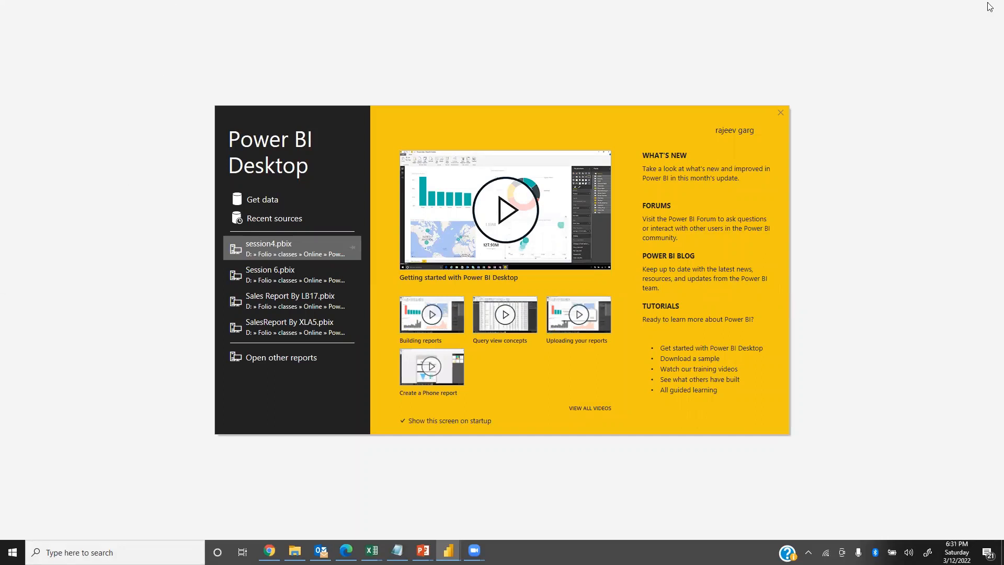
{"action": "left_click", "coordinate": [780, 113]}
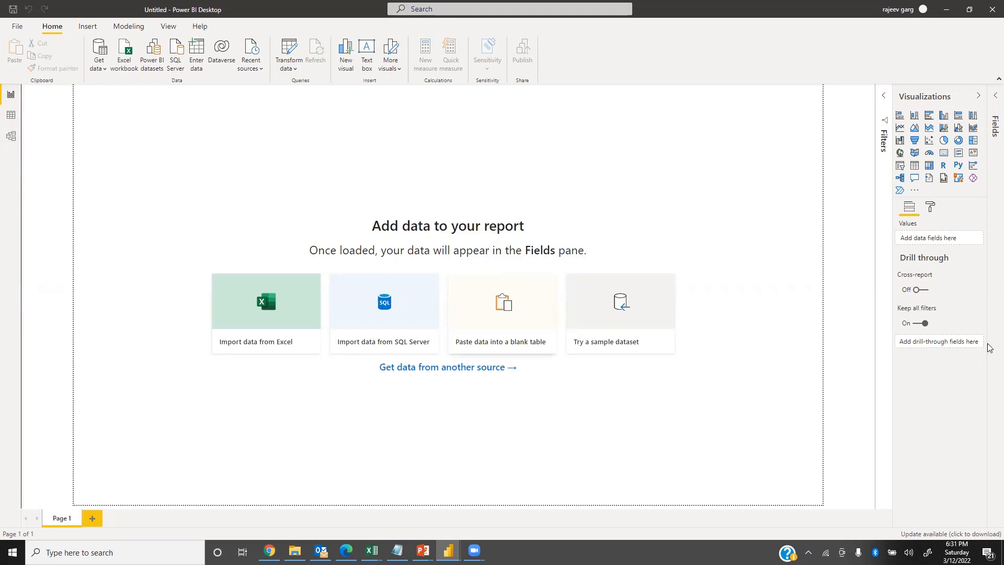
{"action": "left_click", "coordinate": [884, 96]}
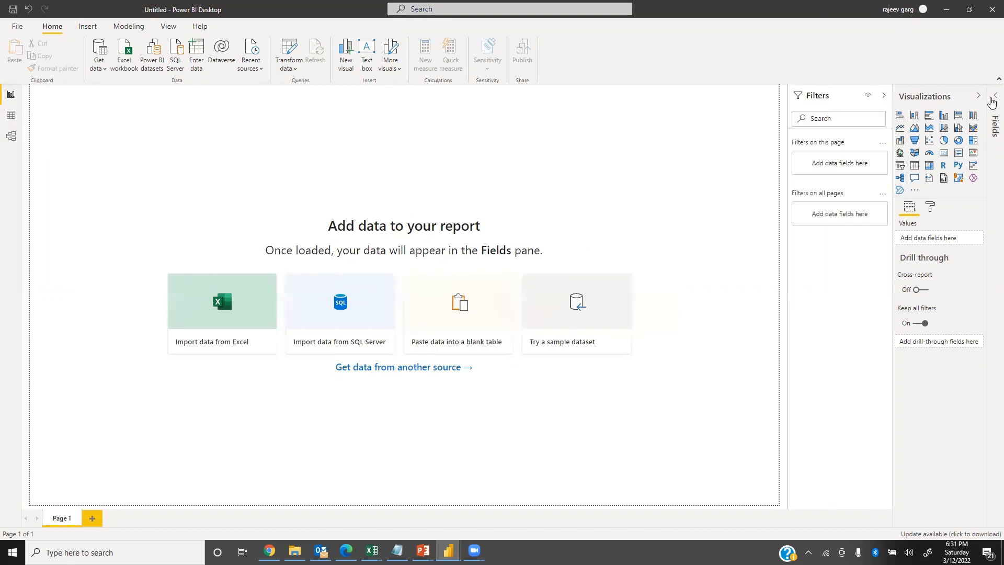
{"action": "left_click", "coordinate": [993, 107]}
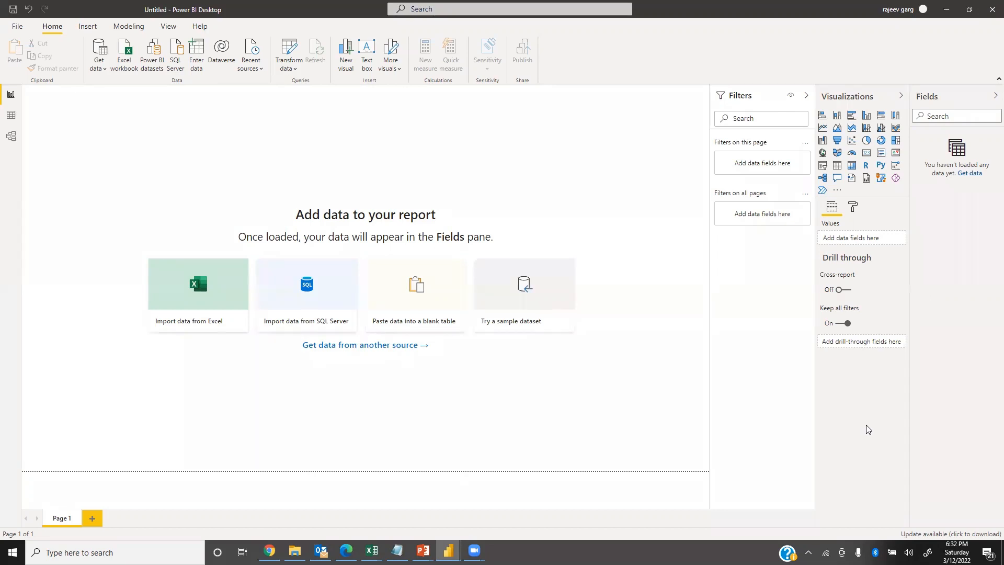
Switch to the PowerPoint slide show and advance to the Upgrading Power BI slide.
{"action": "key", "text": "alt+Tab"}
{"action": "key", "text": "alt+Tab"}
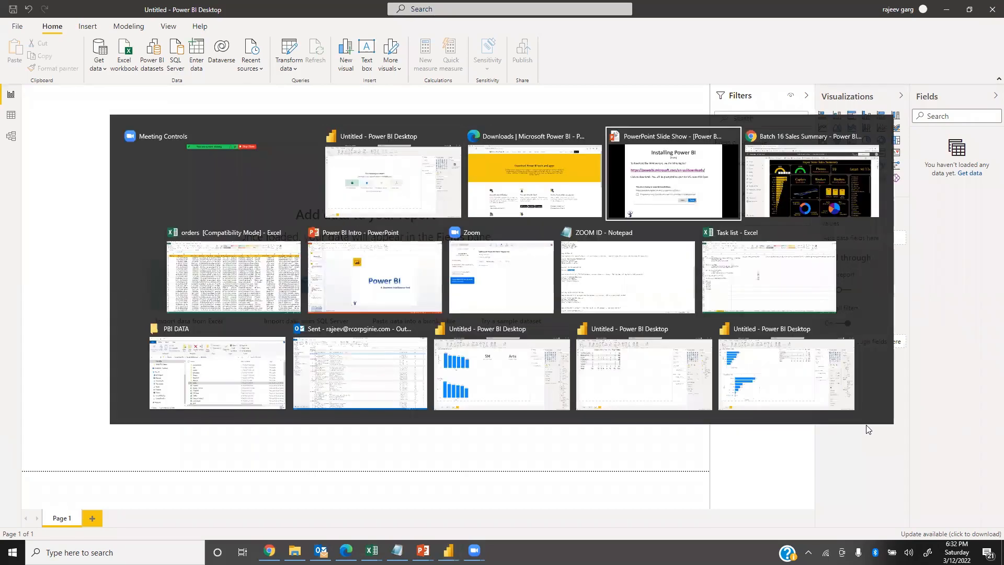
{"action": "key", "text": "Right"}
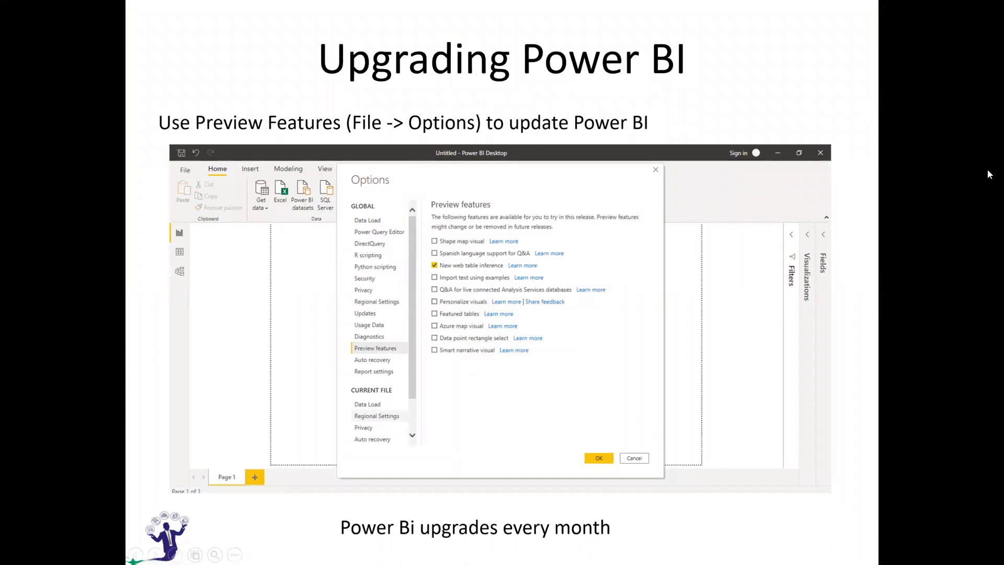
Switch to the blank Power BI Desktop report and display the global Preview features in its options.
{"action": "key", "text": "alt+Tab"}
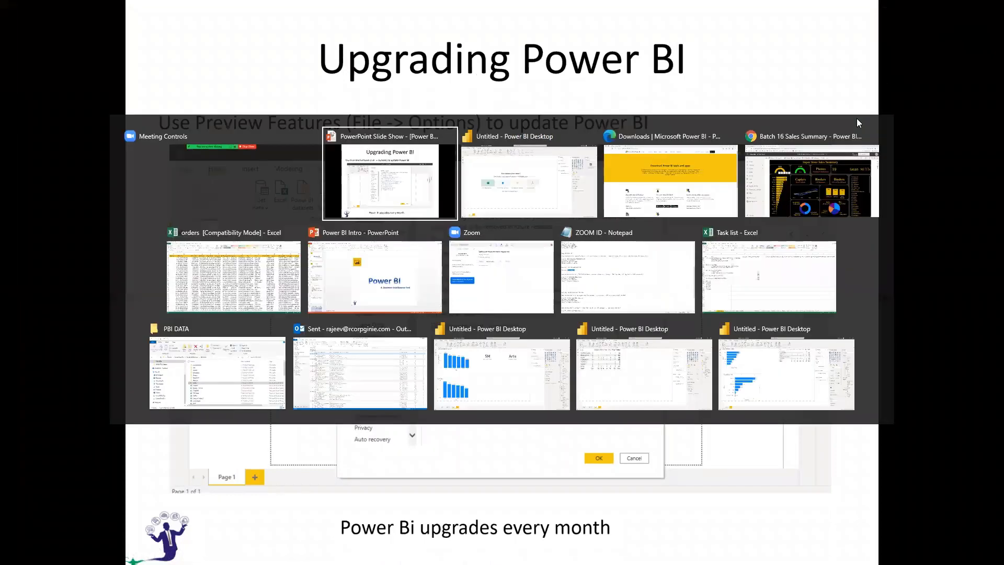
{"action": "key", "text": "alt+Tab"}
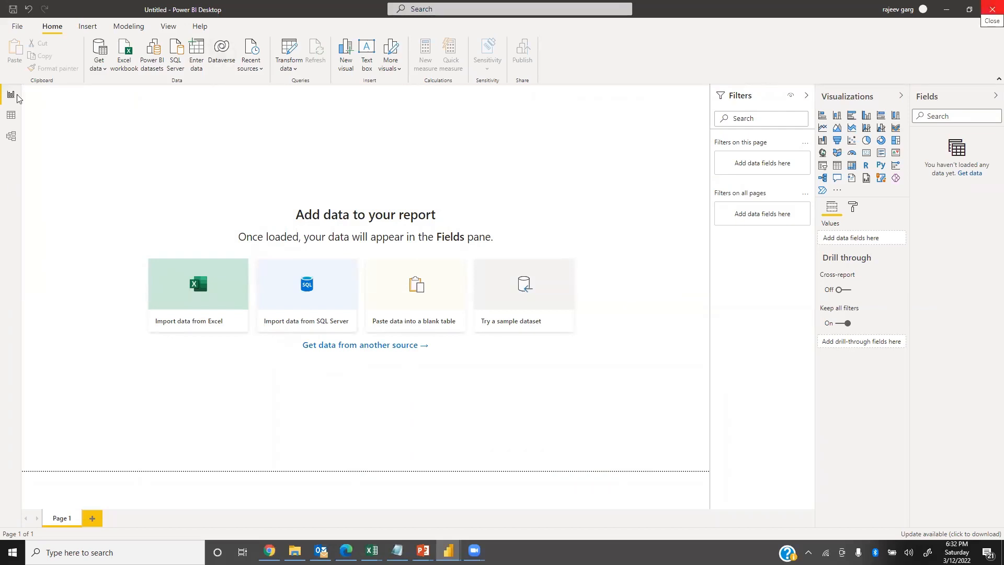
{"action": "left_click", "coordinate": [24, 28]}
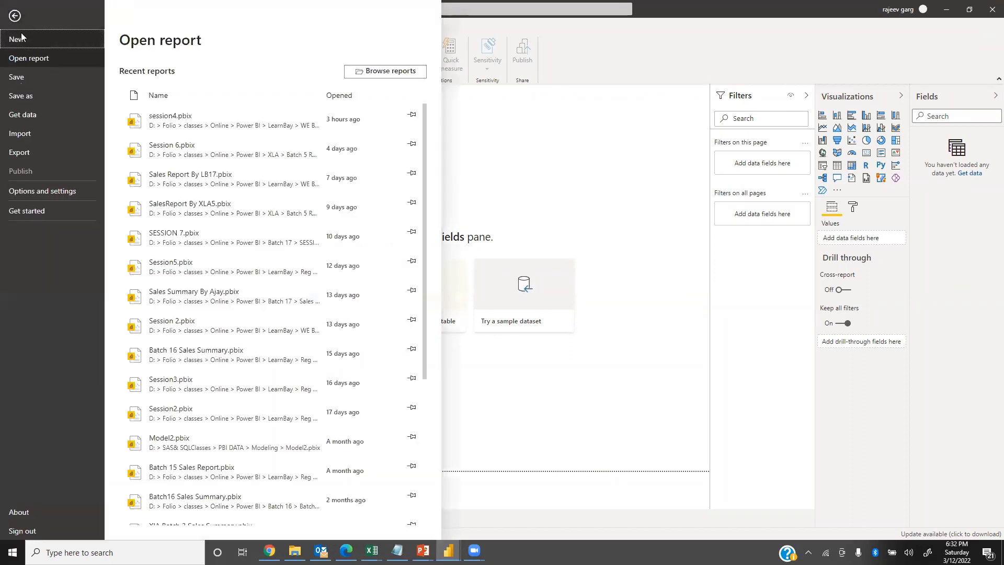
{"action": "left_click", "coordinate": [20, 192]}
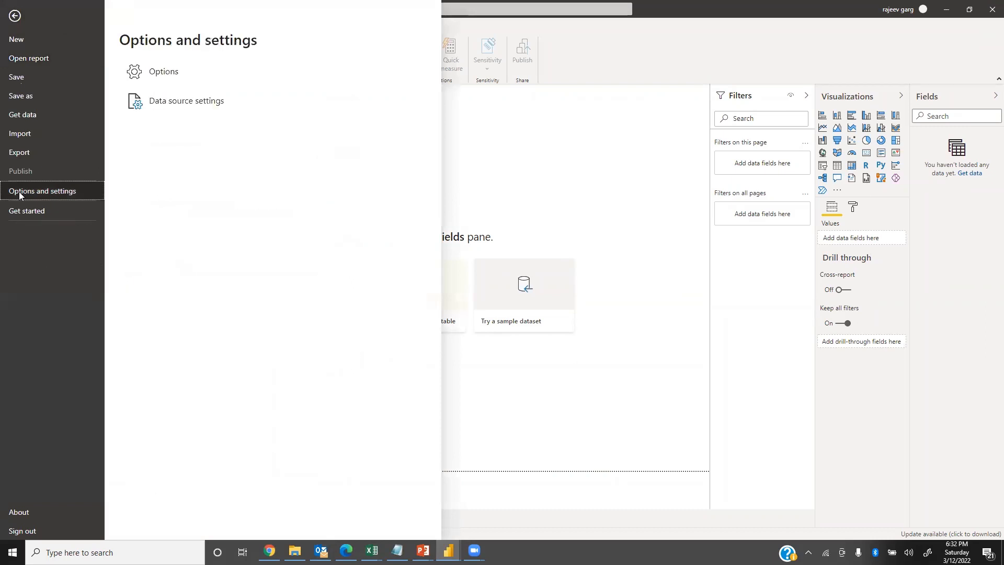
{"action": "left_click", "coordinate": [155, 84]}
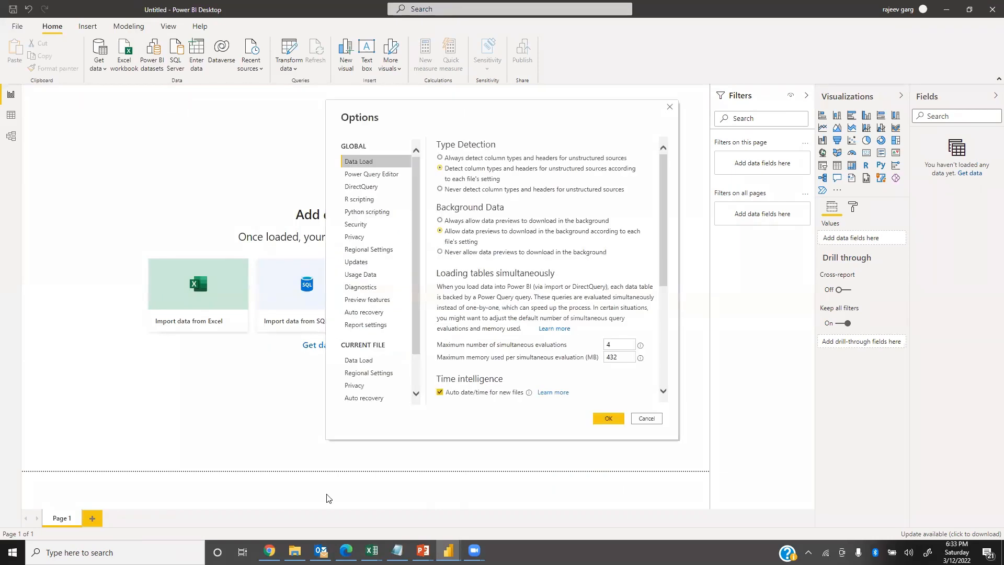
{"action": "left_click", "coordinate": [364, 300]}
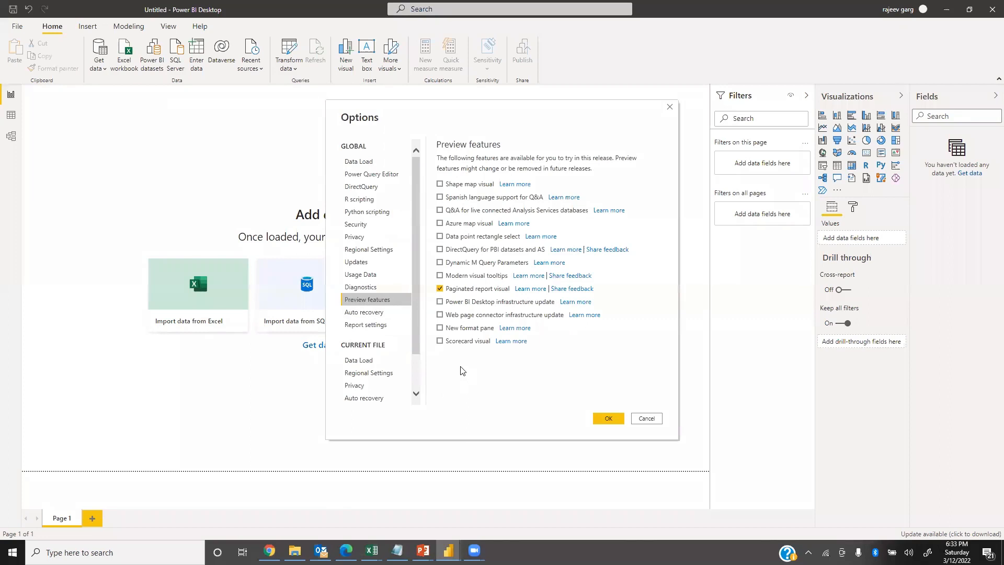
Try enabling Spanish language support for Q&A, Azure map visual, Data point rectangle select and New format pane, and discard the changes.
{"action": "left_click", "coordinate": [440, 197]}
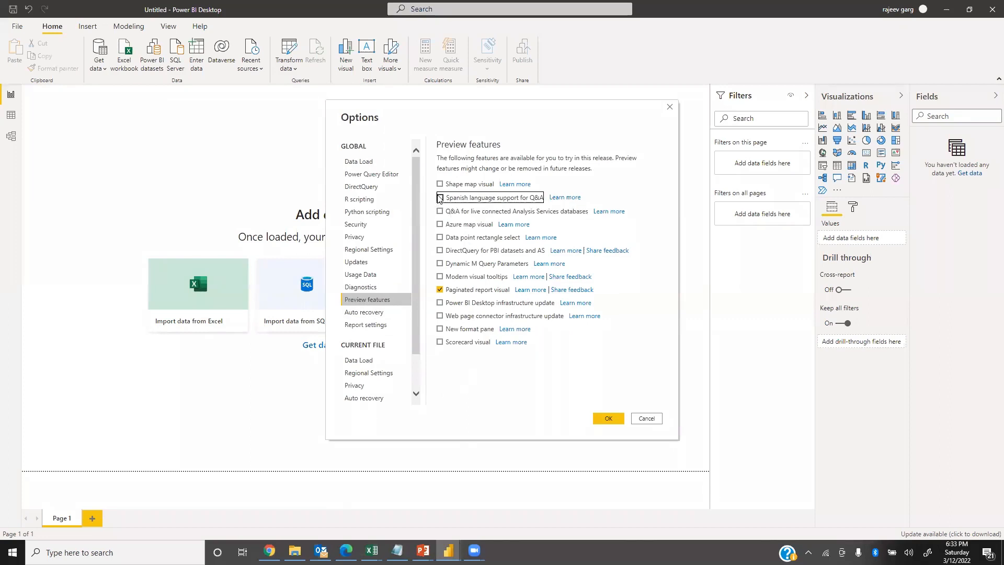
{"action": "left_click", "coordinate": [440, 224]}
{"action": "left_click", "coordinate": [441, 237]}
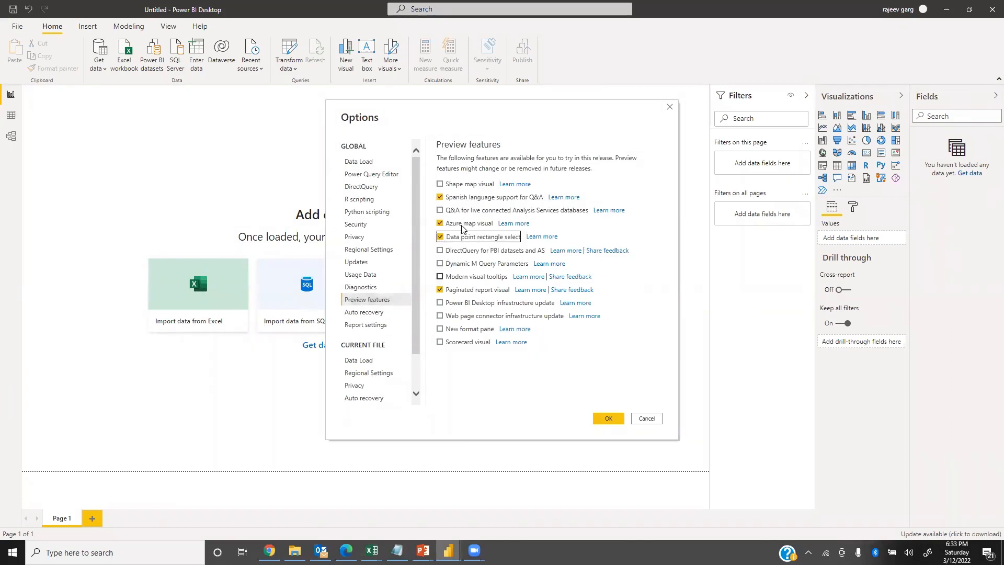
{"action": "left_click", "coordinate": [441, 331]}
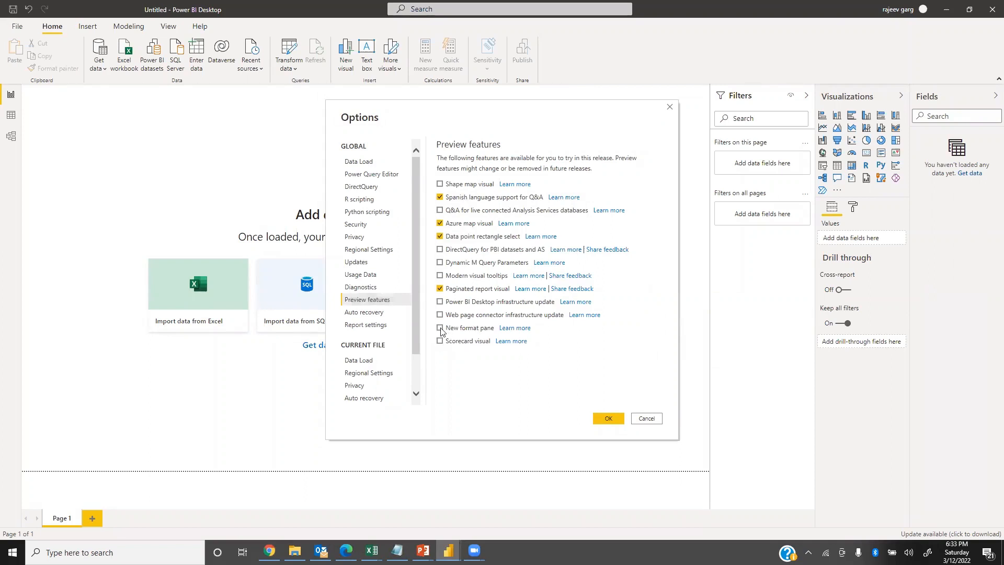
{"action": "left_click", "coordinate": [440, 328]}
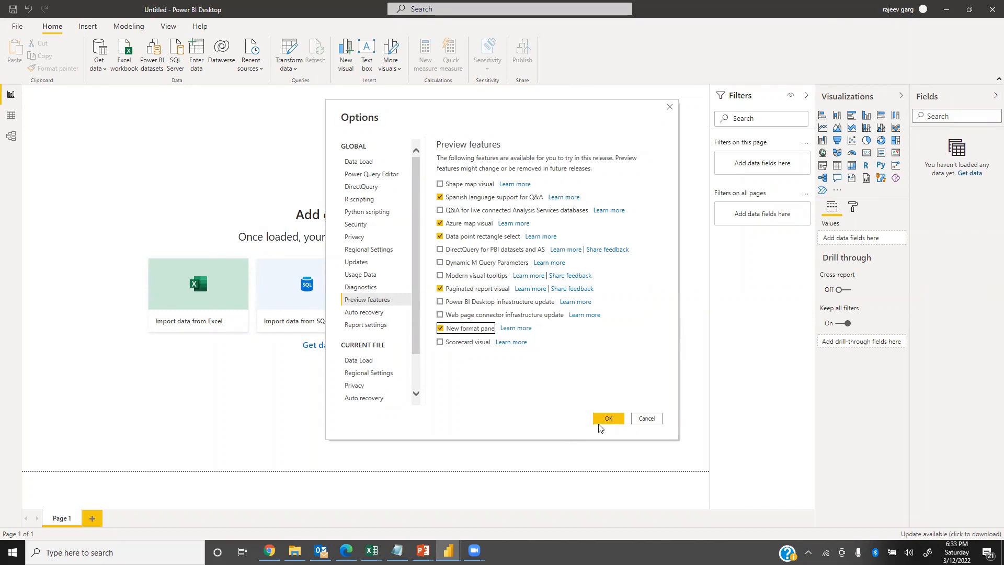
{"action": "left_click", "coordinate": [650, 419]}
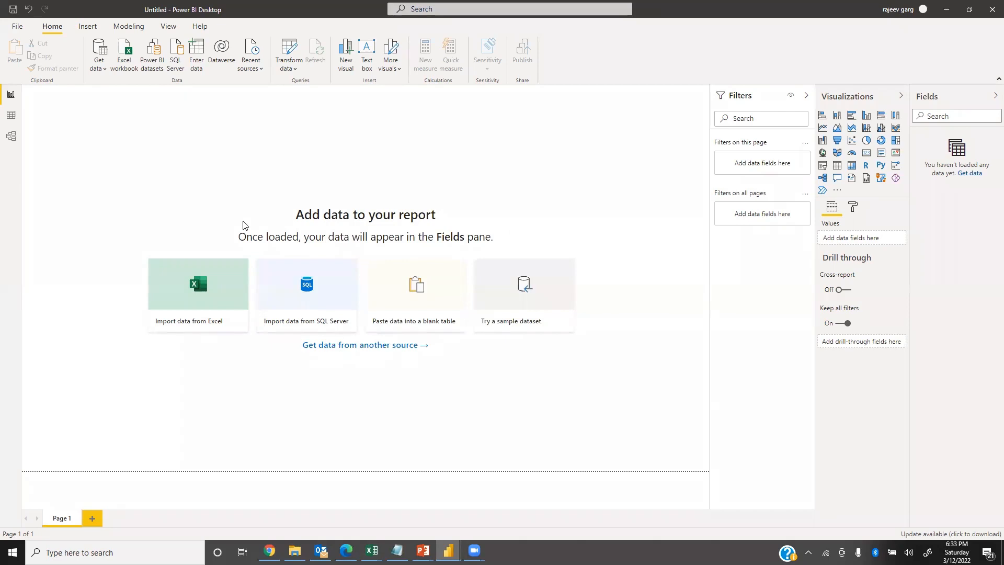
Return to the PowerPoint slide show and advance to the Three Steps in Power BI slide.
{"action": "key", "text": "alt+Tab"}
{"action": "key", "text": "alt+Tab"}
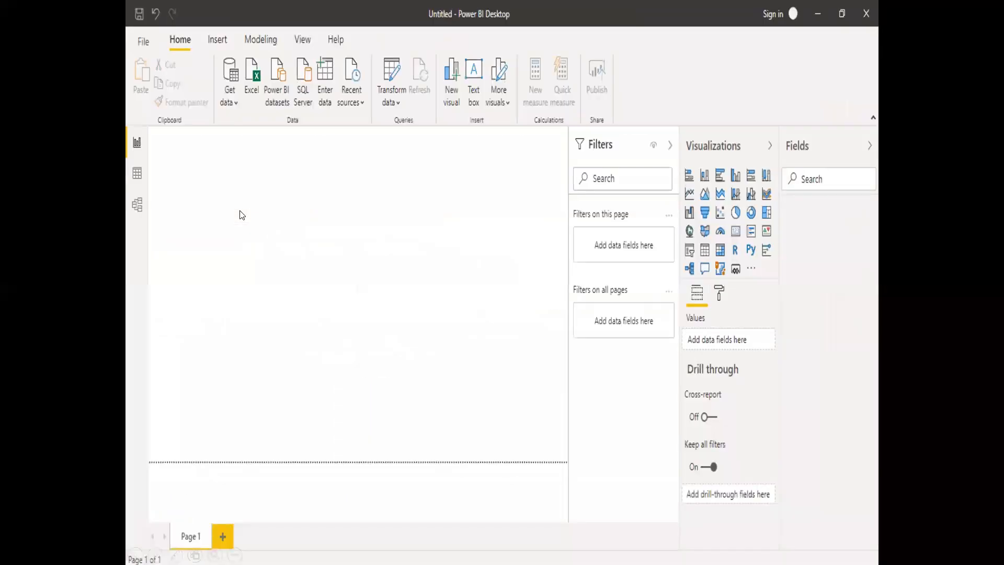
{"action": "key", "text": "Right"}
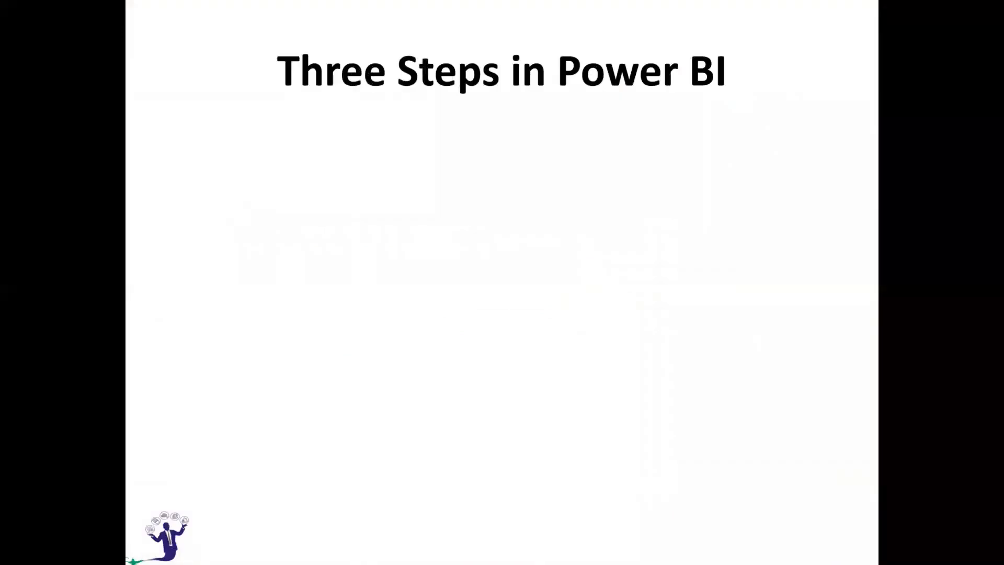
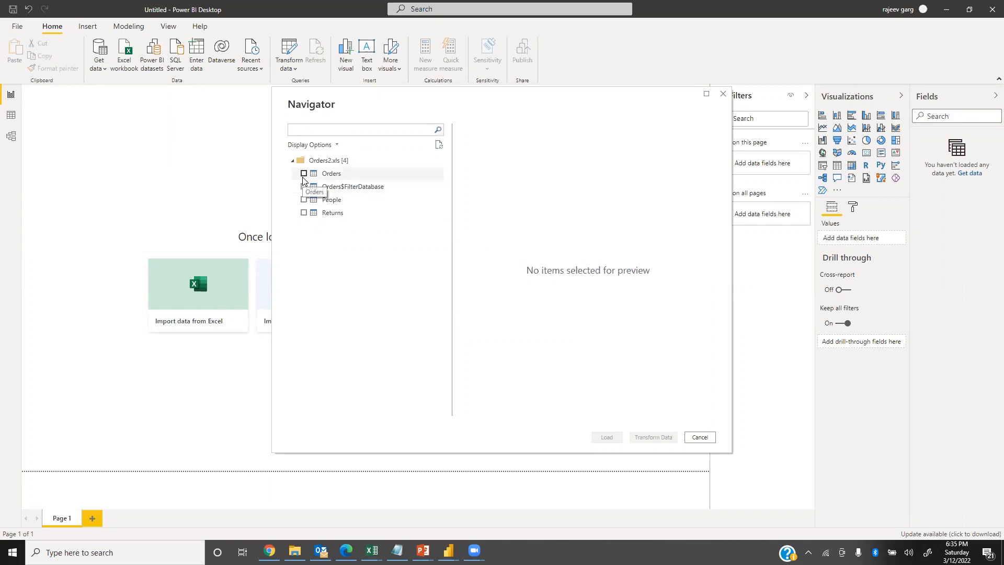
Load the Orders table from Orders2.xls into the report.
{"action": "left_click", "coordinate": [304, 175]}
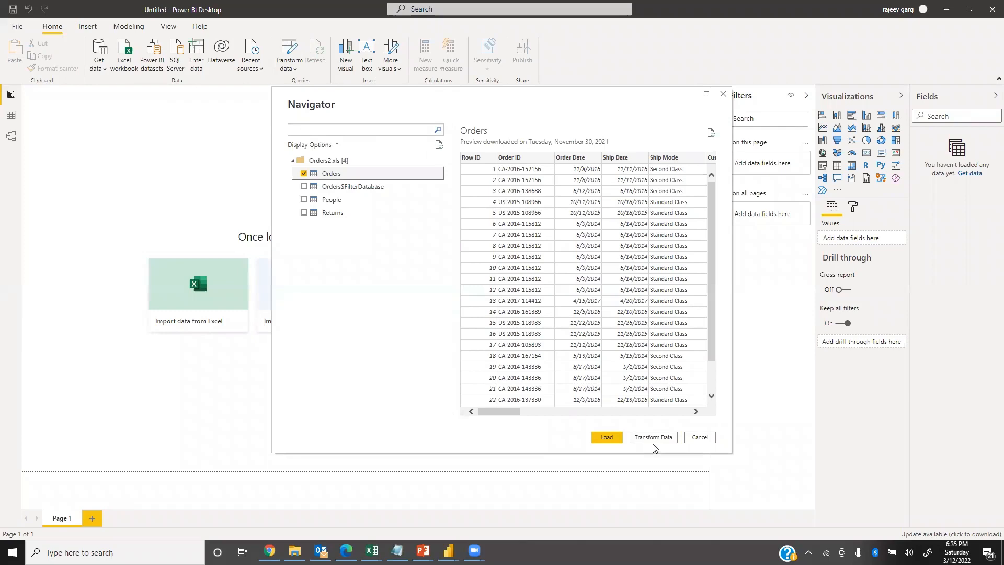
{"action": "left_click", "coordinate": [606, 439]}
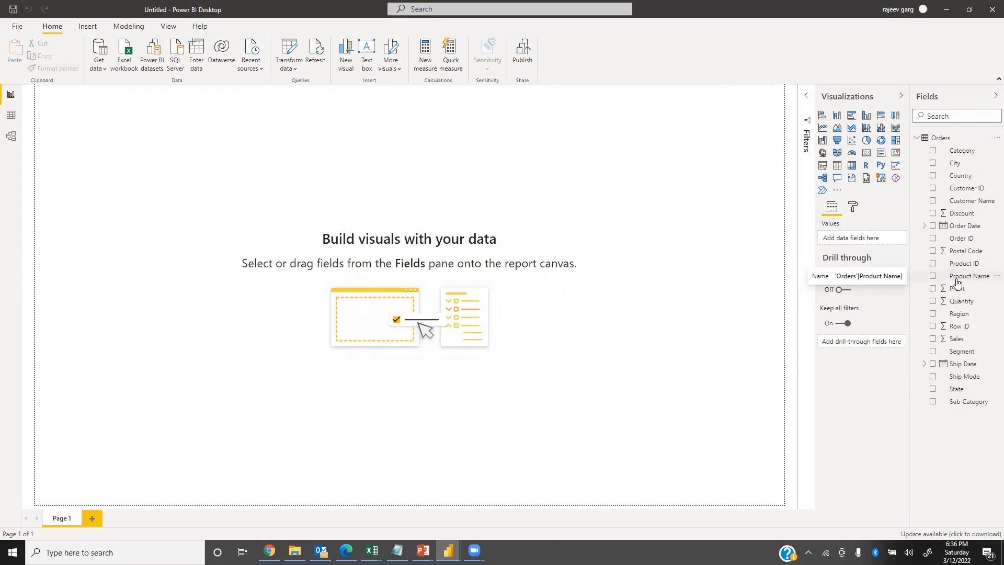
Add a stacked column chart enlarged to fill most of the page, with Sales as values and Sub-Category as axis.
{"action": "left_click", "coordinate": [838, 121]}
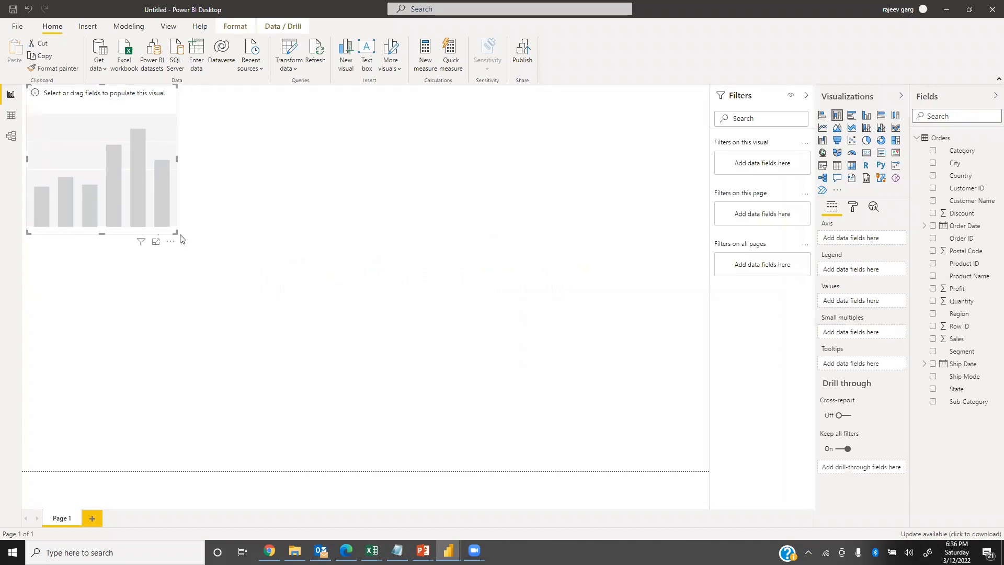
{"action": "left_click_drag", "start_coordinate": [177, 233], "coordinate": [614, 449]}
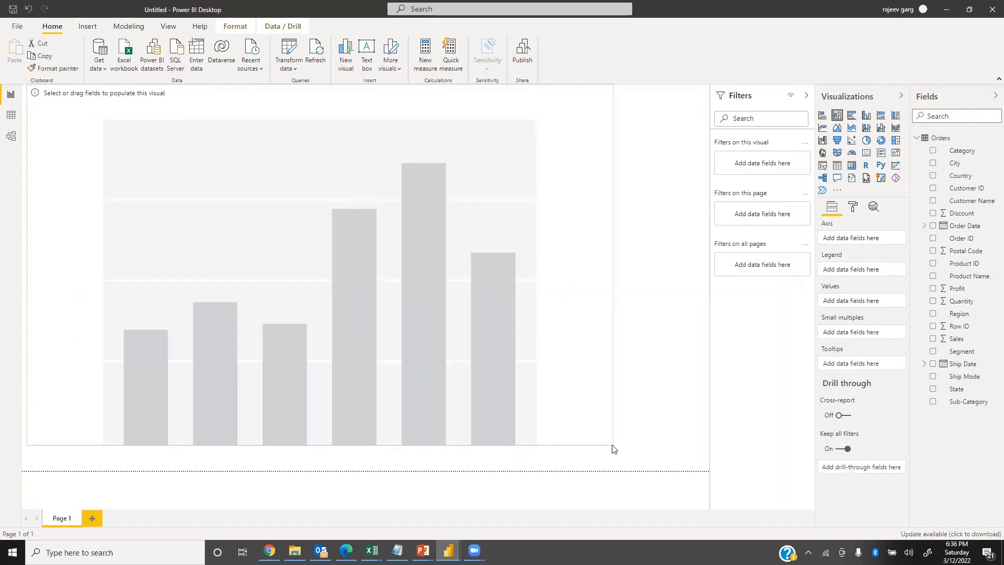
{"action": "left_click_drag", "start_coordinate": [570, 350], "coordinate": [619, 361]}
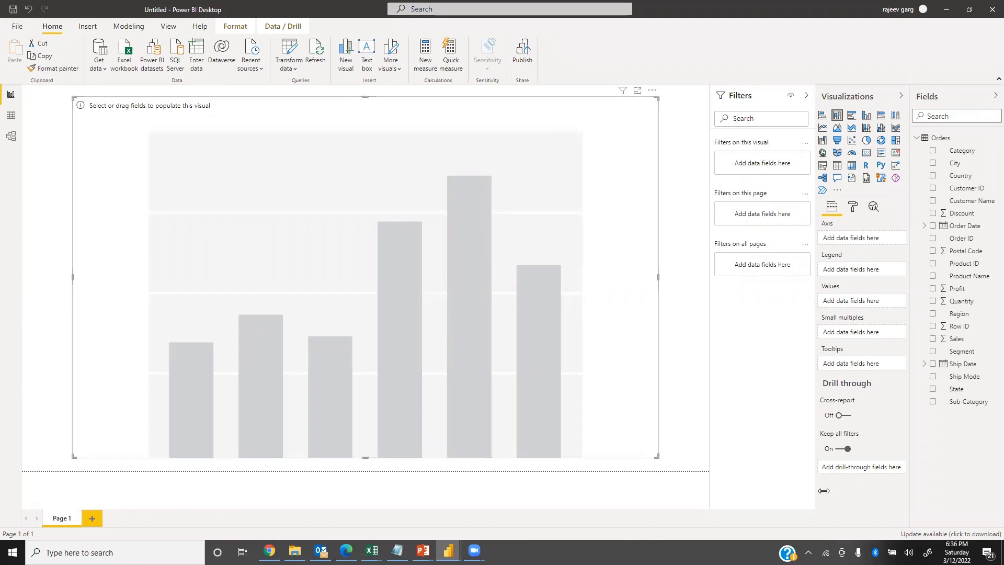
{"action": "left_click_drag", "start_coordinate": [961, 344], "coordinate": [857, 302]}
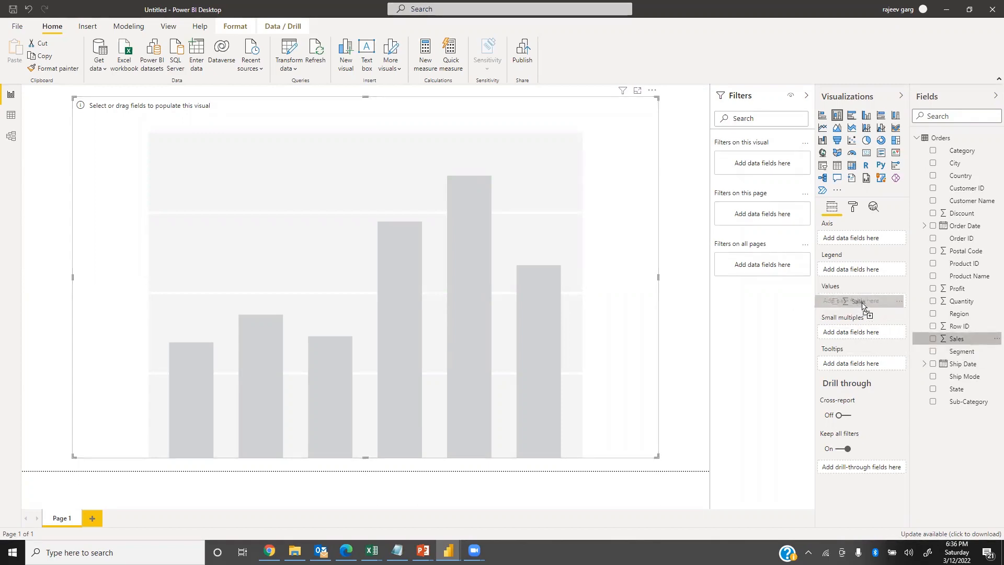
{"action": "left_click_drag", "start_coordinate": [980, 405], "coordinate": [882, 239]}
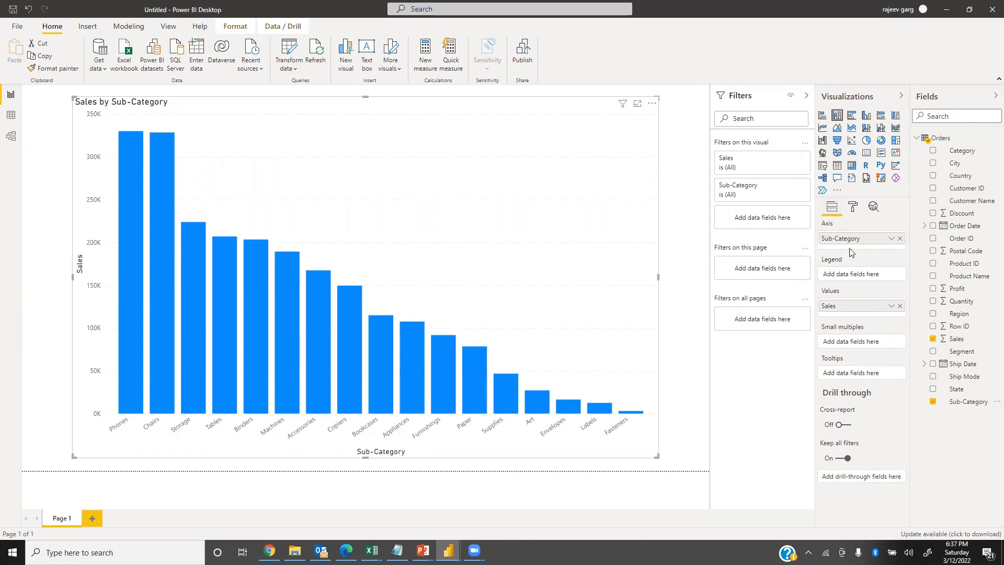
Turn on data labels in the column chart's formatting.
{"action": "left_click", "coordinate": [854, 208]}
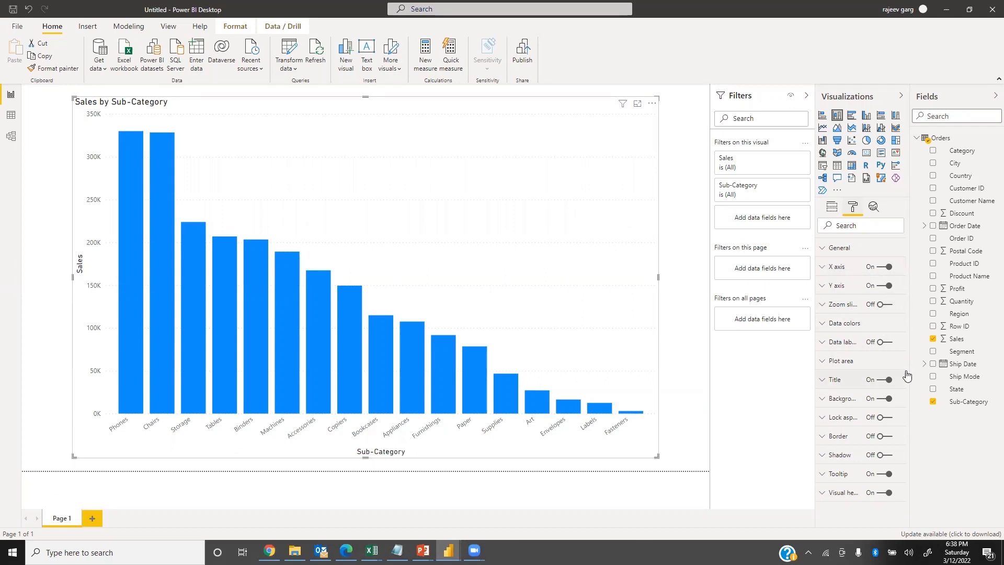
{"action": "left_click", "coordinate": [889, 342]}
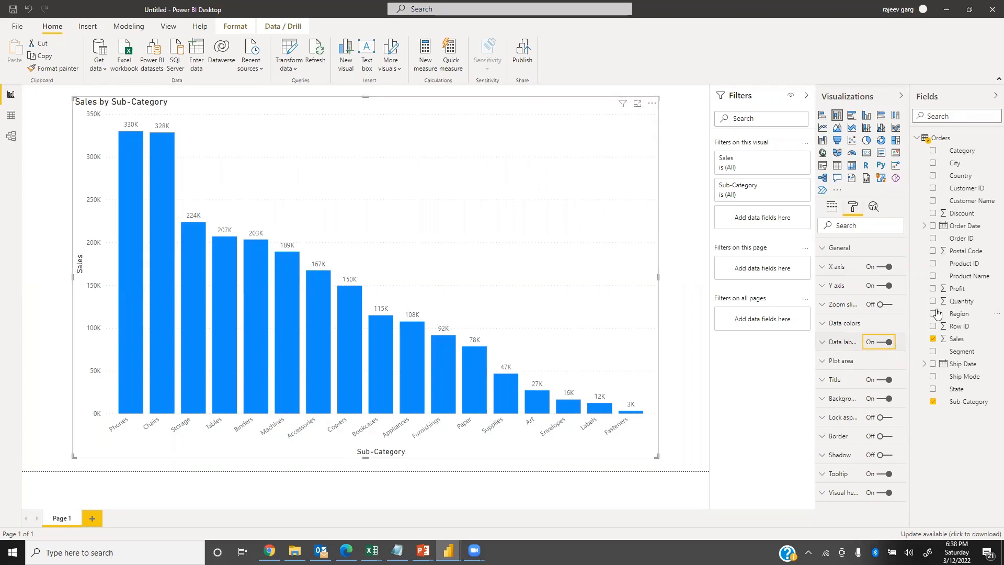
{"action": "left_click", "coordinate": [880, 344]}
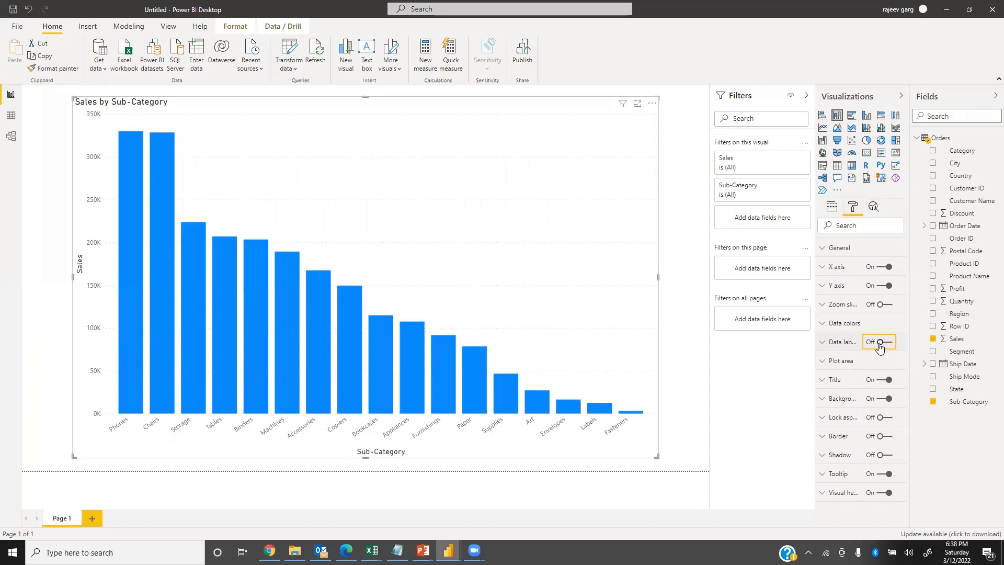
{"action": "left_click", "coordinate": [888, 345]}
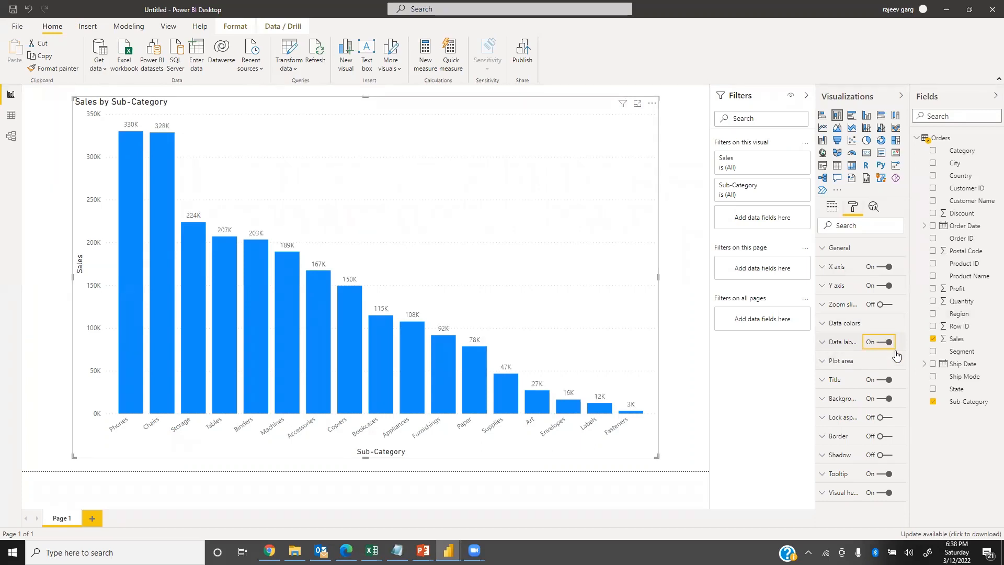
Set the chart's data labels to a text size of 14 pt and make them bold.
{"action": "left_click", "coordinate": [821, 343]}
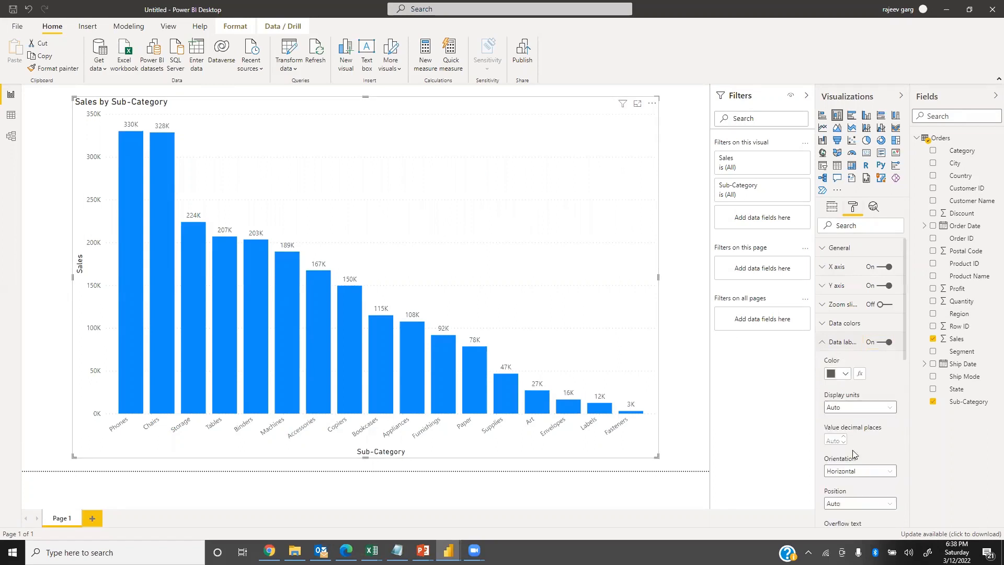
{"action": "scroll", "coordinate": [872, 465], "scroll_direction": "down", "scroll_amount": 5}
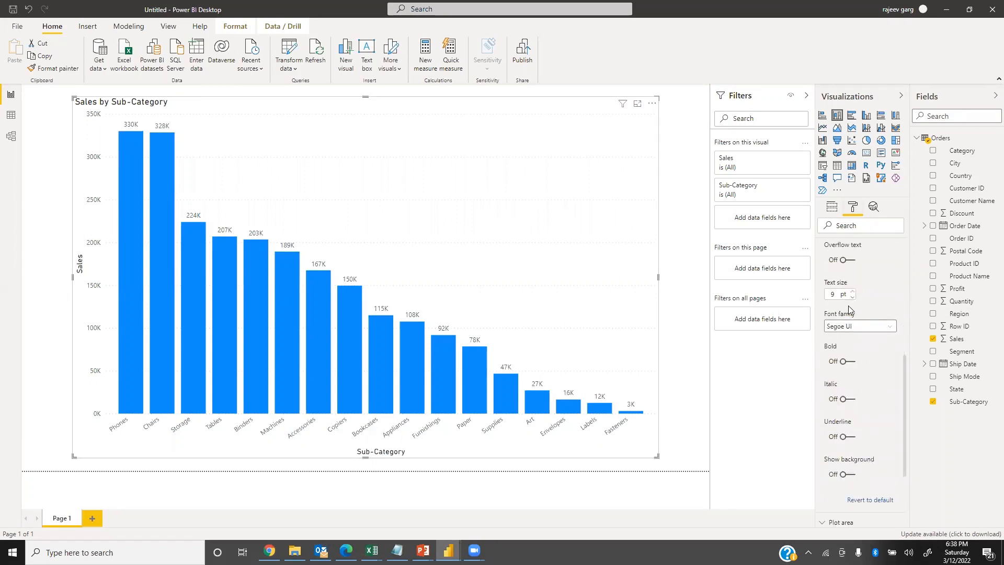
{"action": "type", "text": "2"}
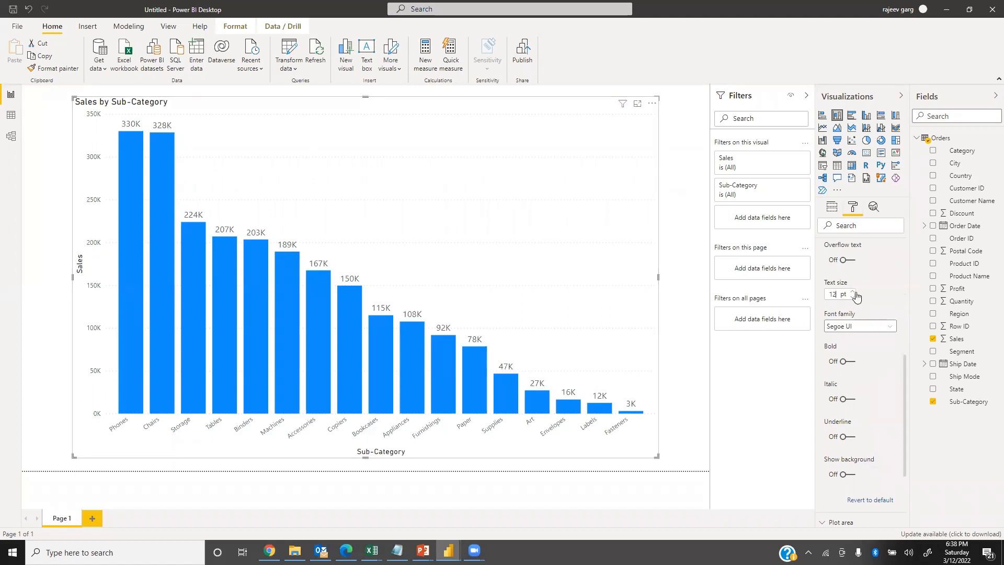
{"action": "double_click", "coordinate": [836, 292]}
{"action": "type", "text": "14"}
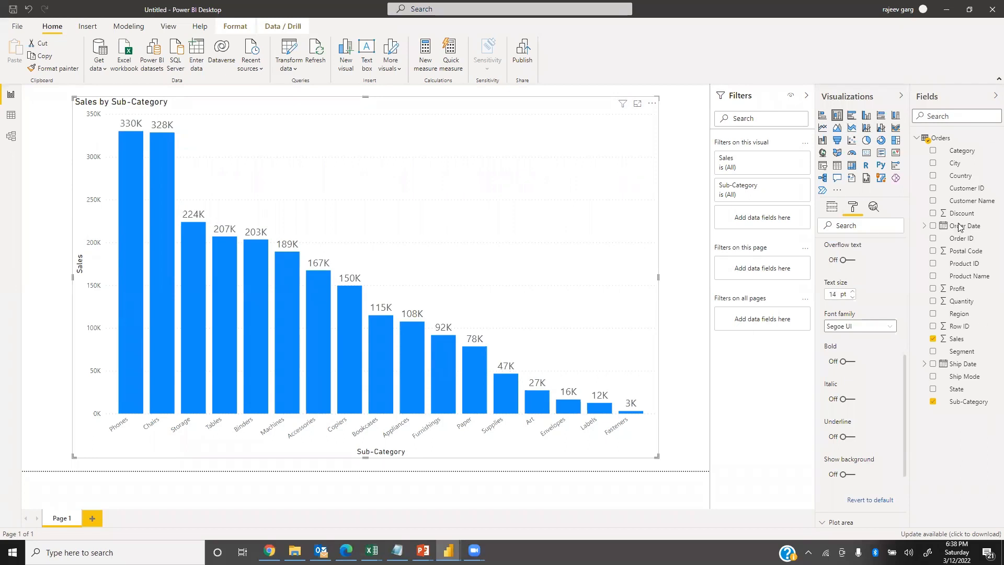
{"action": "left_click", "coordinate": [848, 362]}
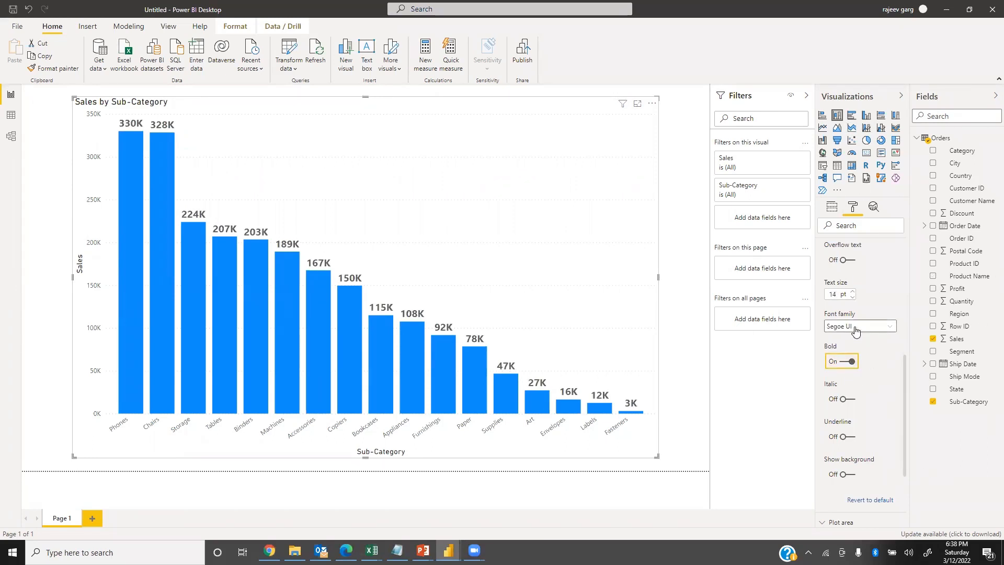
Change the data labels' font family to Times New Roman.
{"action": "left_click", "coordinate": [856, 330]}
{"action": "scroll", "coordinate": [862, 482], "scroll_direction": "down", "scroll_amount": 3}
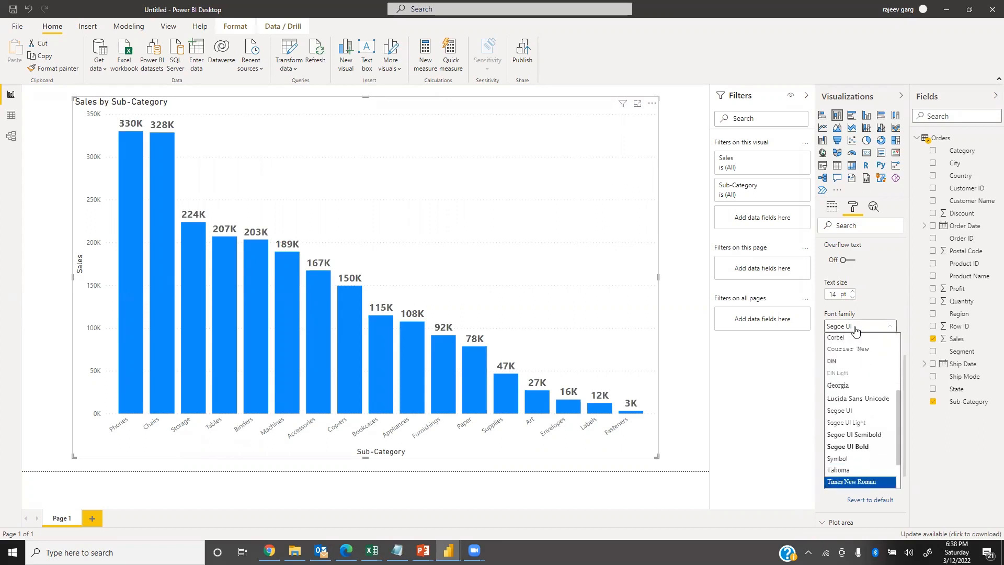
{"action": "scroll", "coordinate": [866, 483], "scroll_direction": "down", "scroll_amount": 1}
{"action": "left_click_drag", "start_coordinate": [893, 553], "coordinate": [876, 552]}
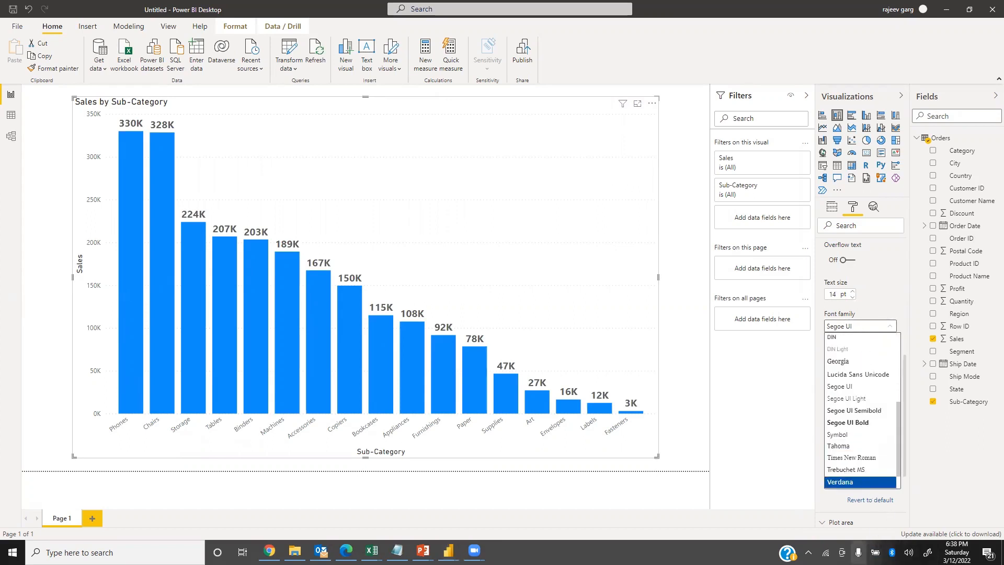
{"action": "left_click", "coordinate": [851, 458]}
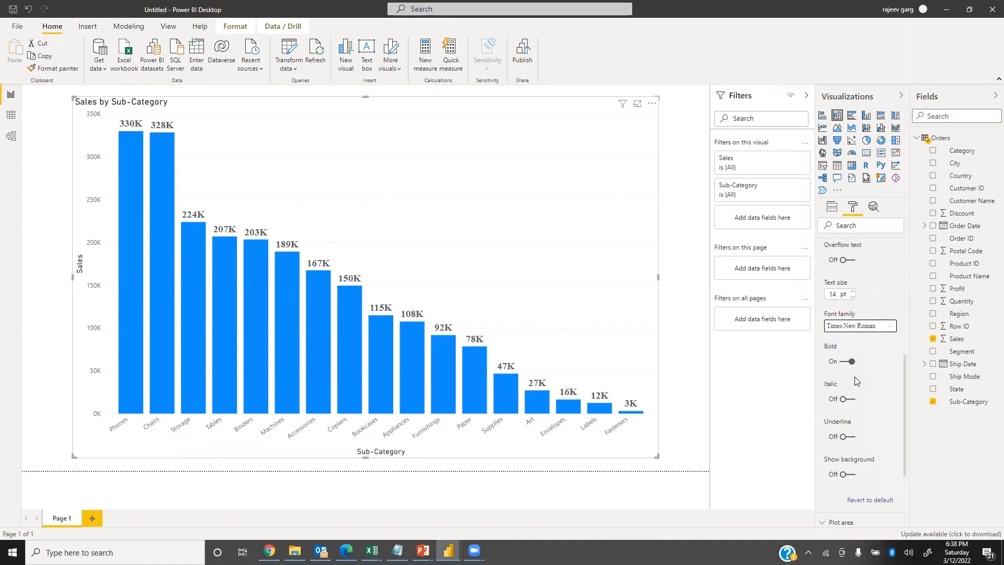
Color the data labels with the orange theme color and collapse their settings.
{"action": "scroll", "coordinate": [875, 329], "scroll_direction": "up", "scroll_amount": 2}
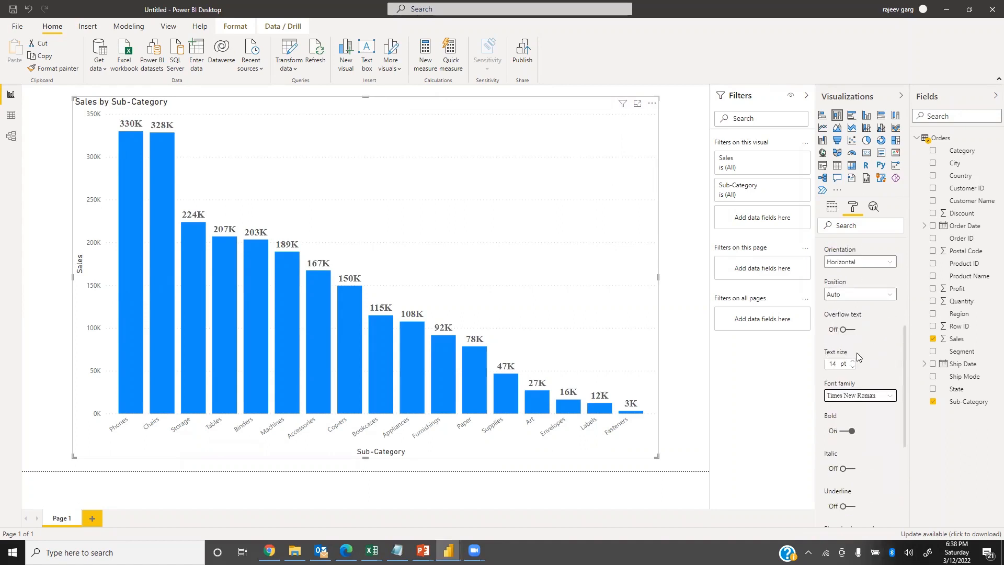
{"action": "scroll", "coordinate": [857, 358], "scroll_direction": "up", "scroll_amount": 4}
{"action": "left_click", "coordinate": [849, 305]}
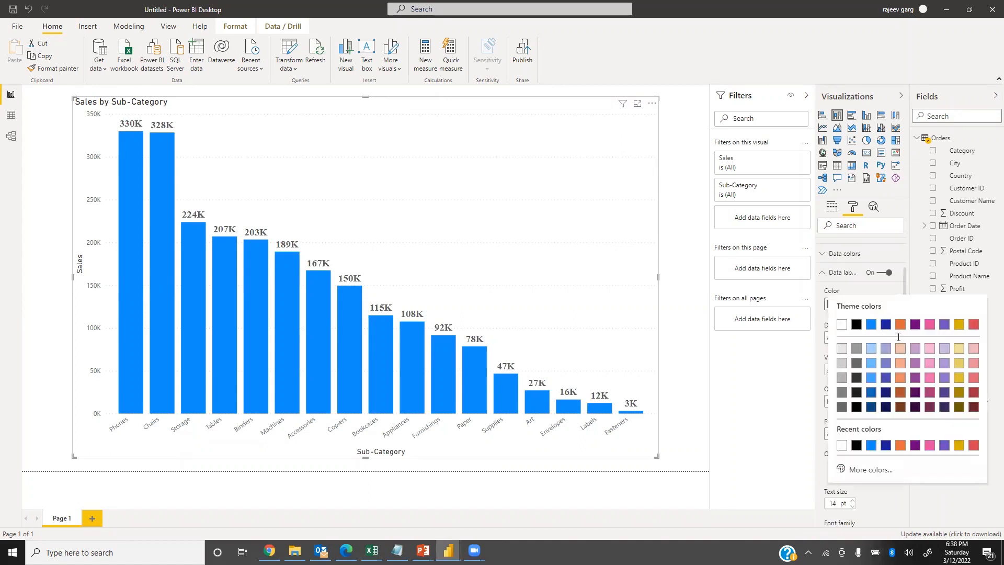
{"action": "left_click", "coordinate": [900, 327]}
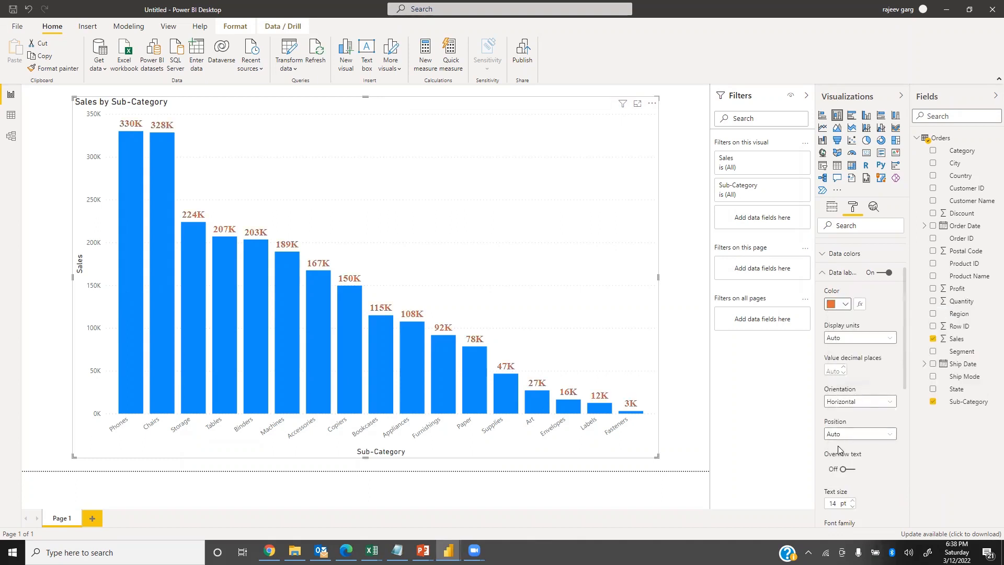
{"action": "left_click", "coordinate": [823, 273]}
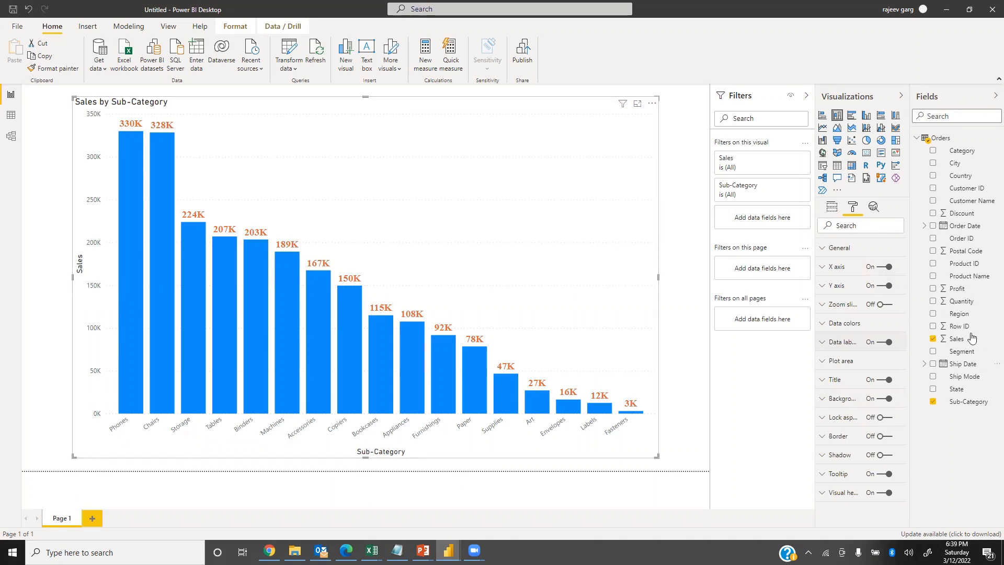
Set the X axis labels to a text size of 12 pt and the orange theme color.
{"action": "left_click", "coordinate": [822, 268]}
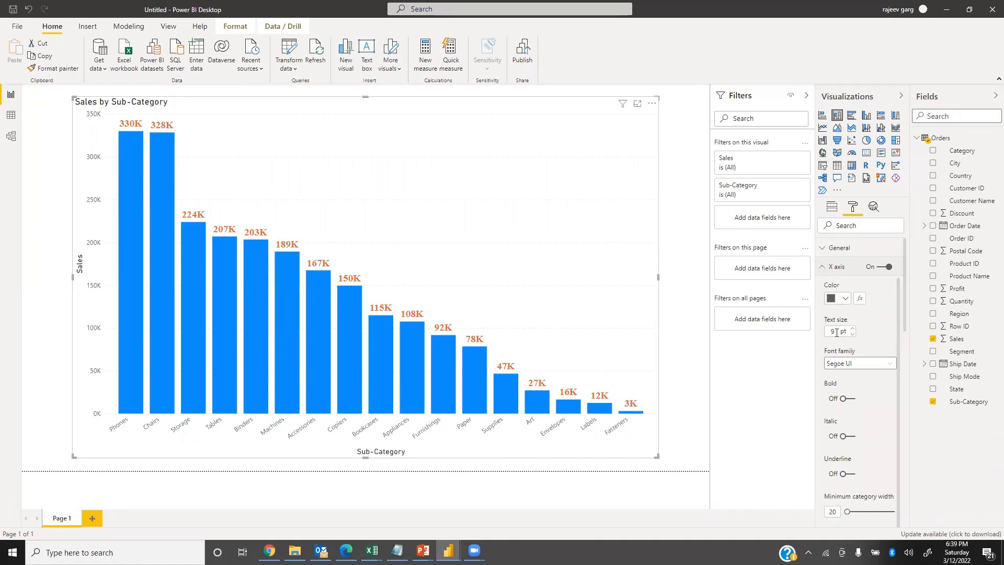
{"action": "type", "text": "12"}
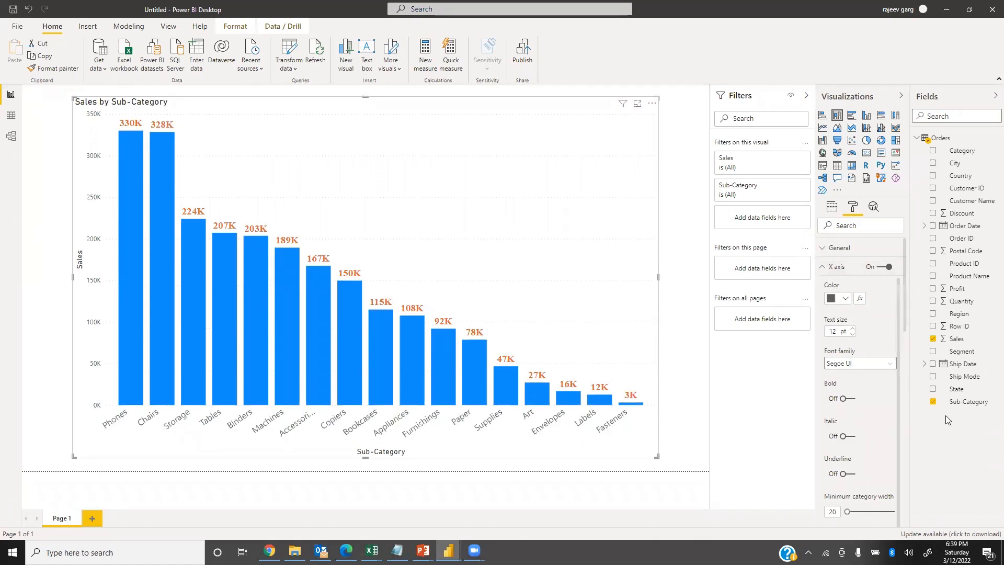
{"action": "left_click", "coordinate": [846, 299]}
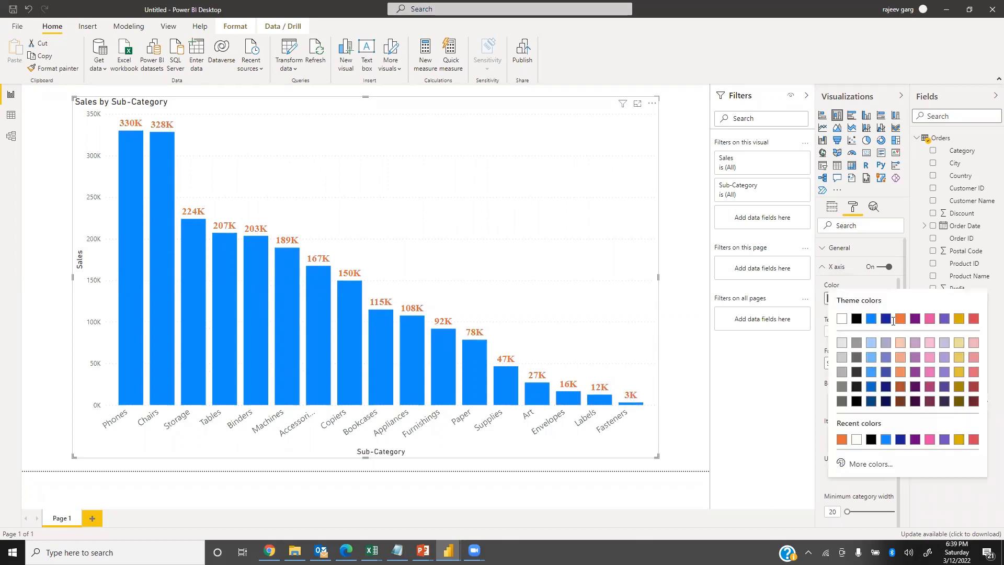
{"action": "left_click", "coordinate": [900, 321]}
Make the X axis labels bold and change their font family to Times New Roman.
{"action": "left_click", "coordinate": [850, 400]}
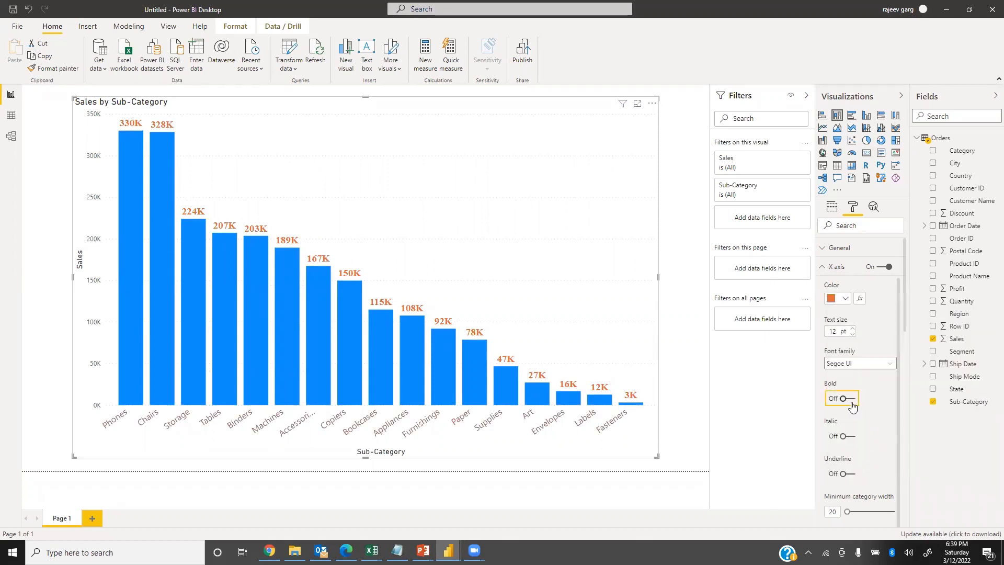
{"action": "left_click", "coordinate": [853, 365]}
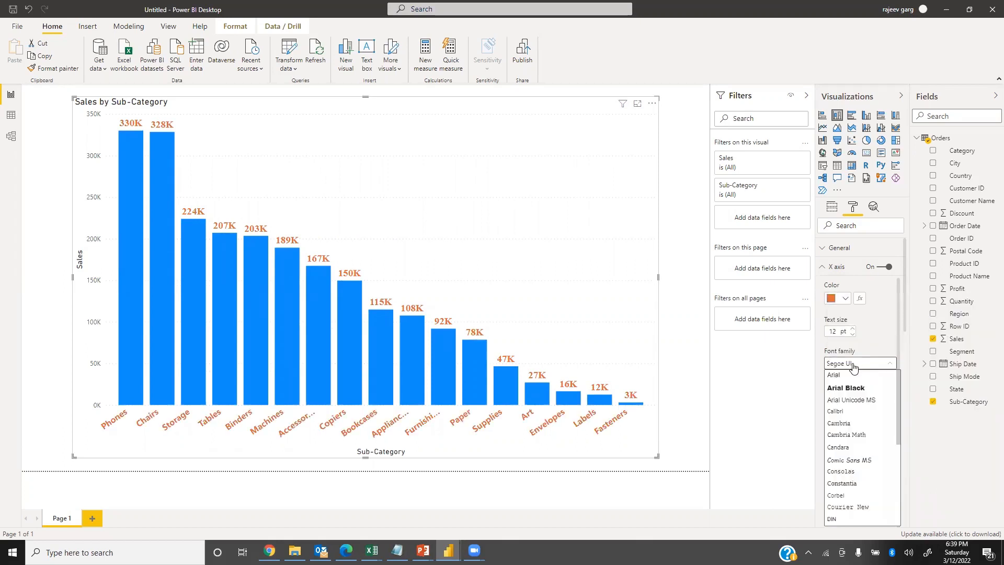
{"action": "scroll", "coordinate": [854, 369], "scroll_direction": "down", "scroll_amount": 10}
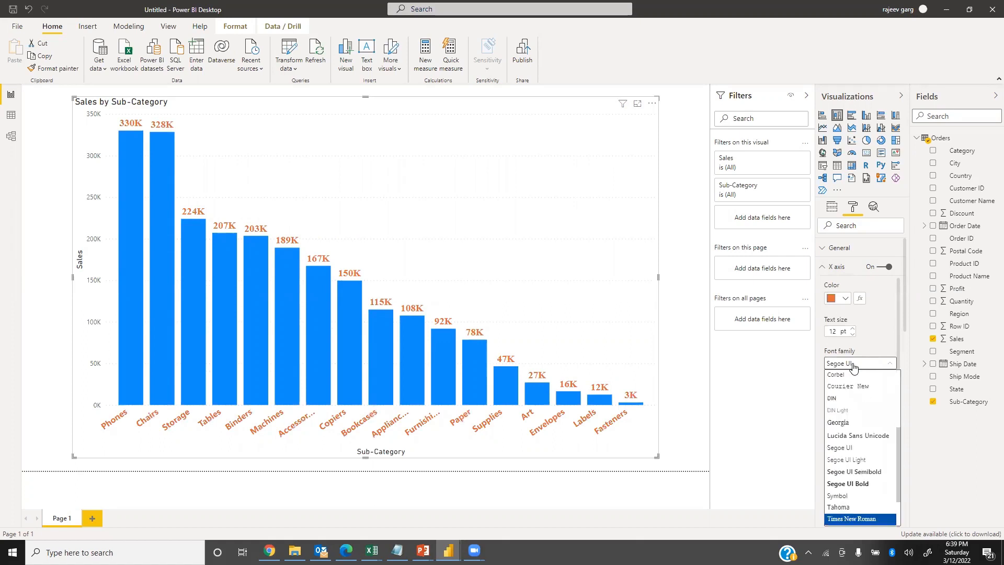
{"action": "left_click", "coordinate": [875, 520]}
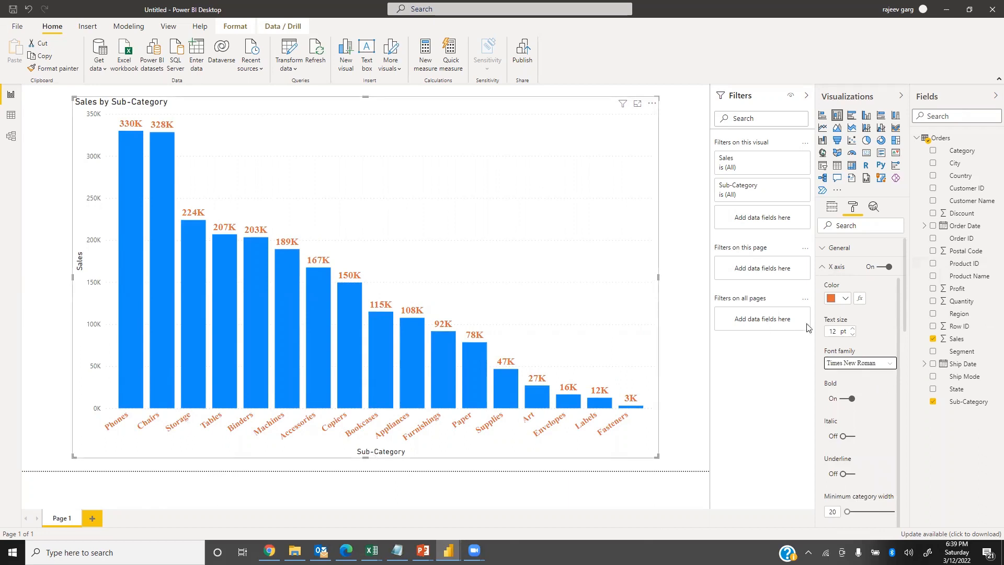
Turn off the X axis title and collapse the X axis settings.
{"action": "scroll", "coordinate": [864, 377], "scroll_direction": "down", "scroll_amount": 1}
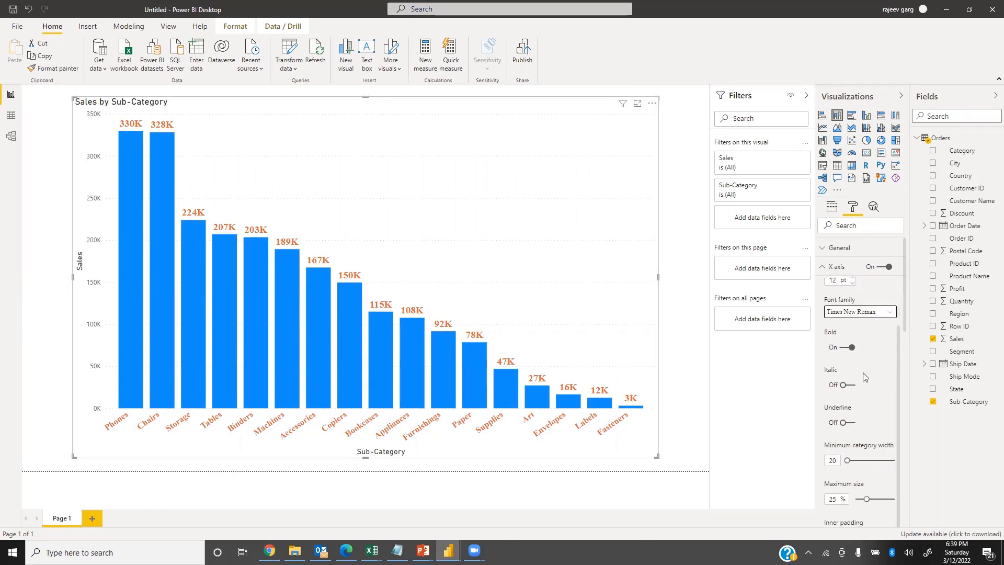
{"action": "scroll", "coordinate": [907, 356], "scroll_direction": "down", "scroll_amount": 2}
{"action": "scroll", "coordinate": [906, 368], "scroll_direction": "down", "scroll_amount": 2}
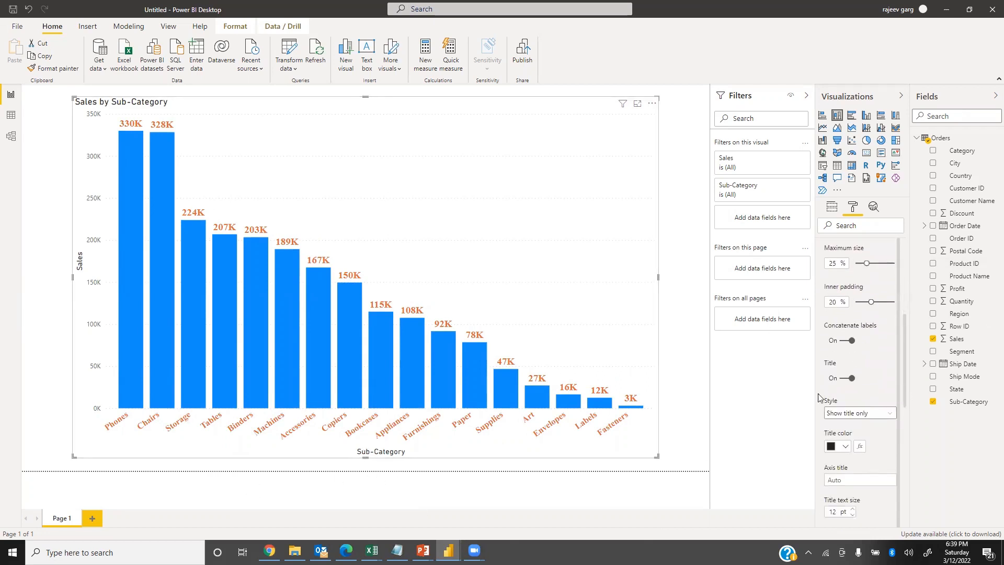
{"action": "left_click", "coordinate": [848, 378]}
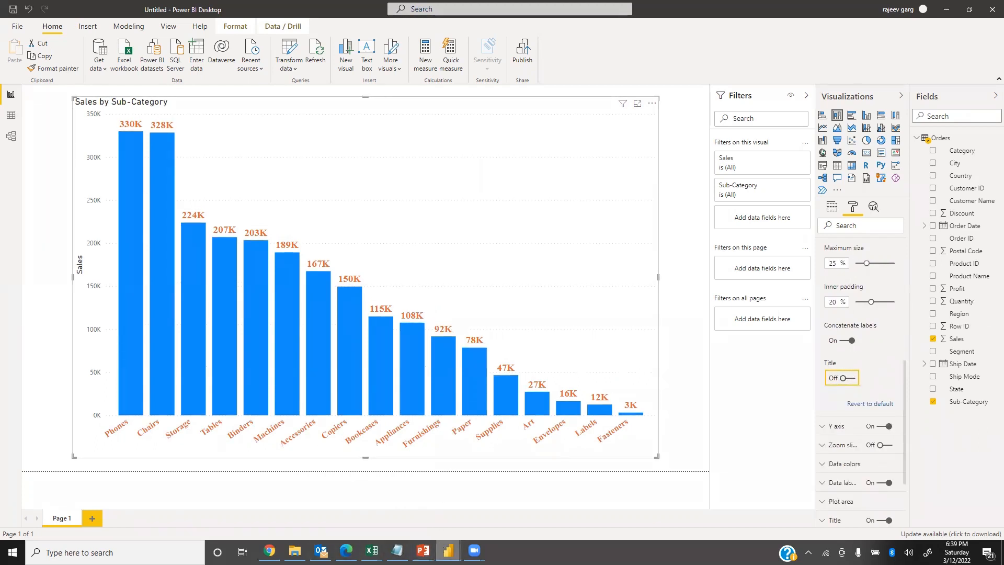
{"action": "scroll", "coordinate": [858, 426], "scroll_direction": "up", "scroll_amount": 5}
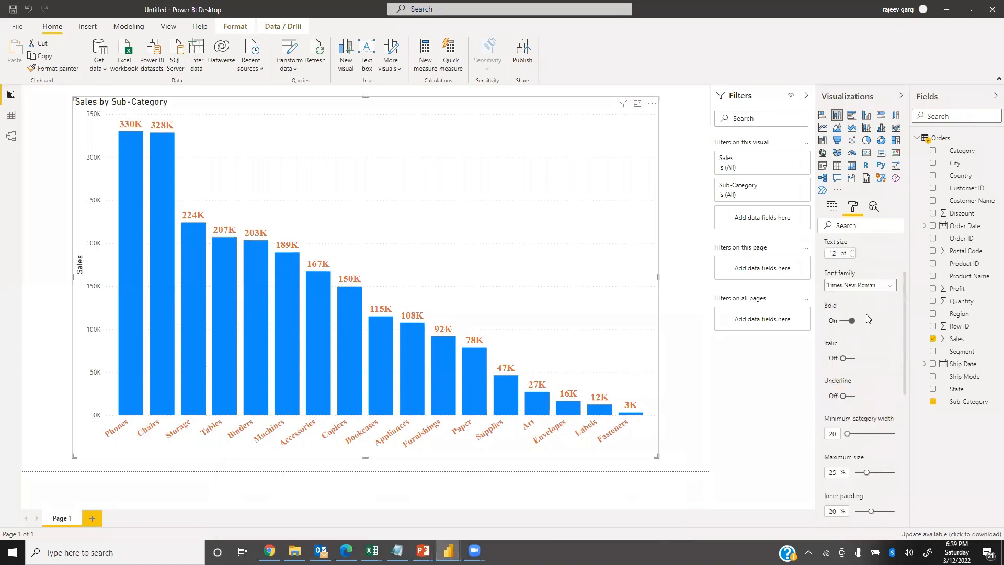
{"action": "left_click", "coordinate": [829, 268]}
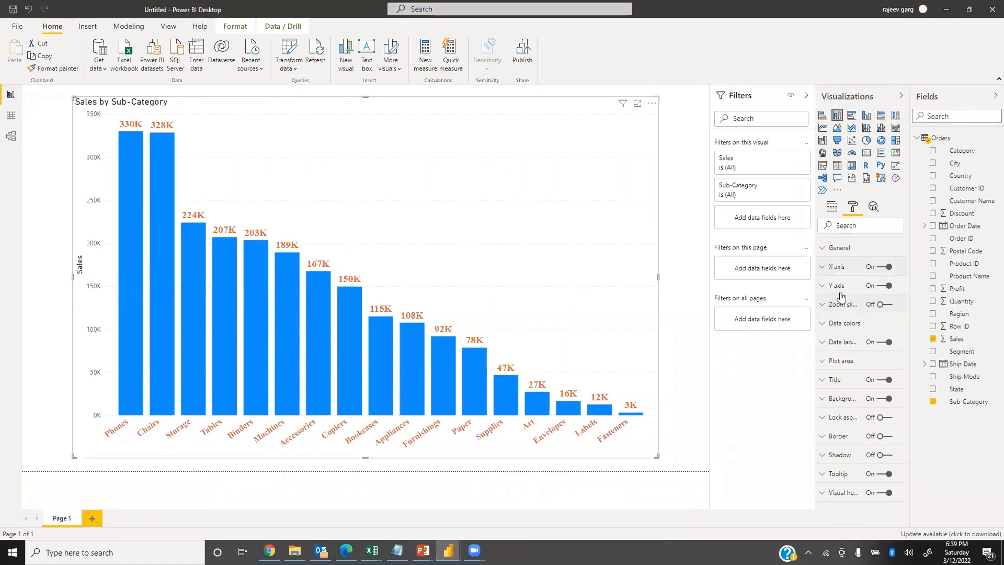
Set the Y axis labels to the orange theme color and a text size of 12 pt.
{"action": "left_click", "coordinate": [828, 286]}
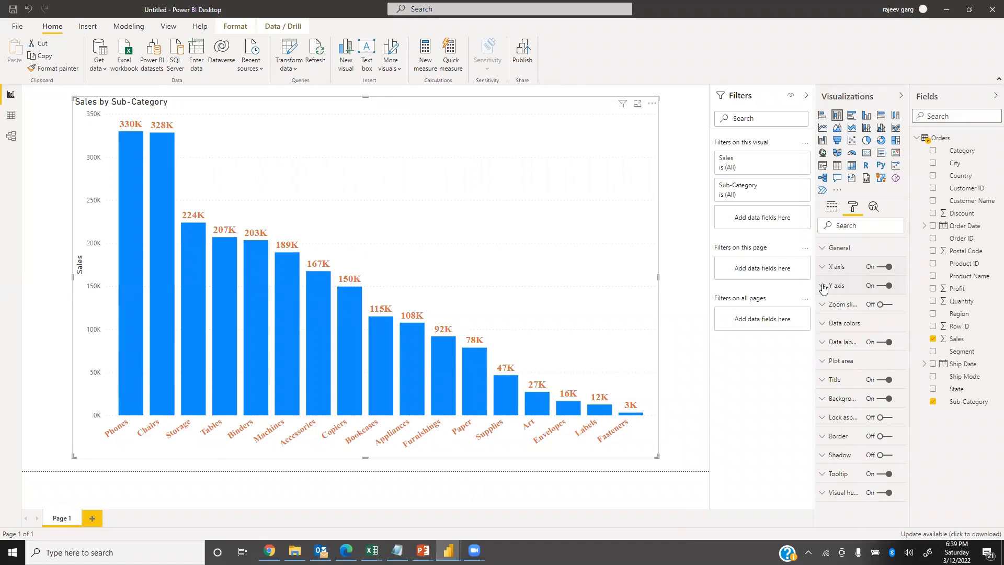
{"action": "scroll", "coordinate": [847, 347], "scroll_direction": "down", "scroll_amount": 3}
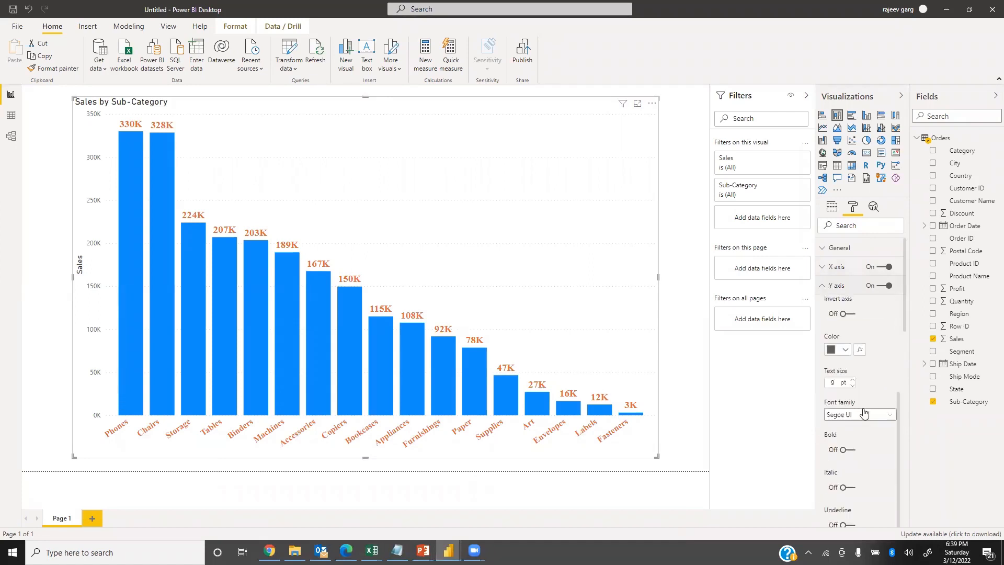
{"action": "left_click", "coordinate": [843, 347]}
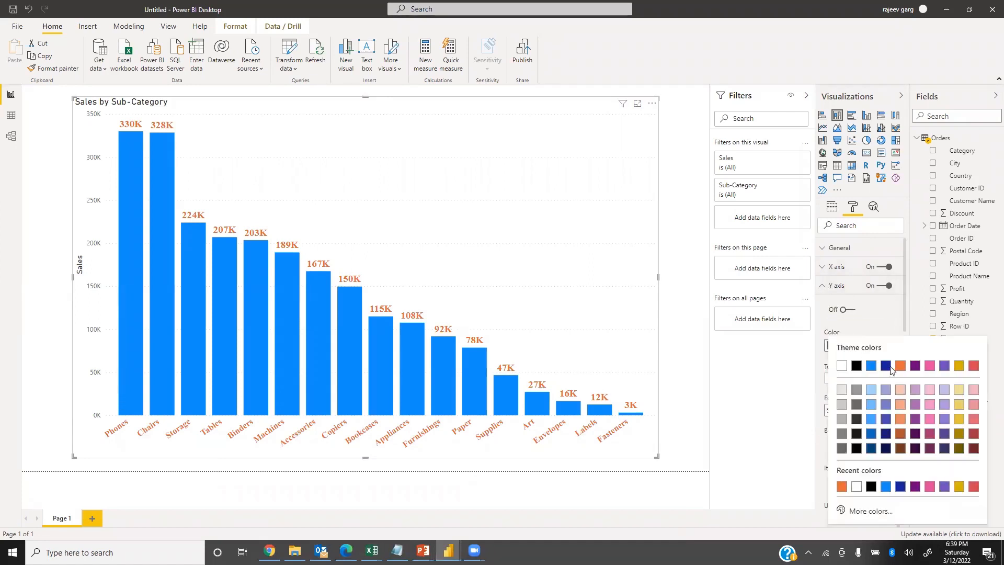
{"action": "left_click", "coordinate": [900, 365]}
{"action": "left_click", "coordinate": [839, 377]}
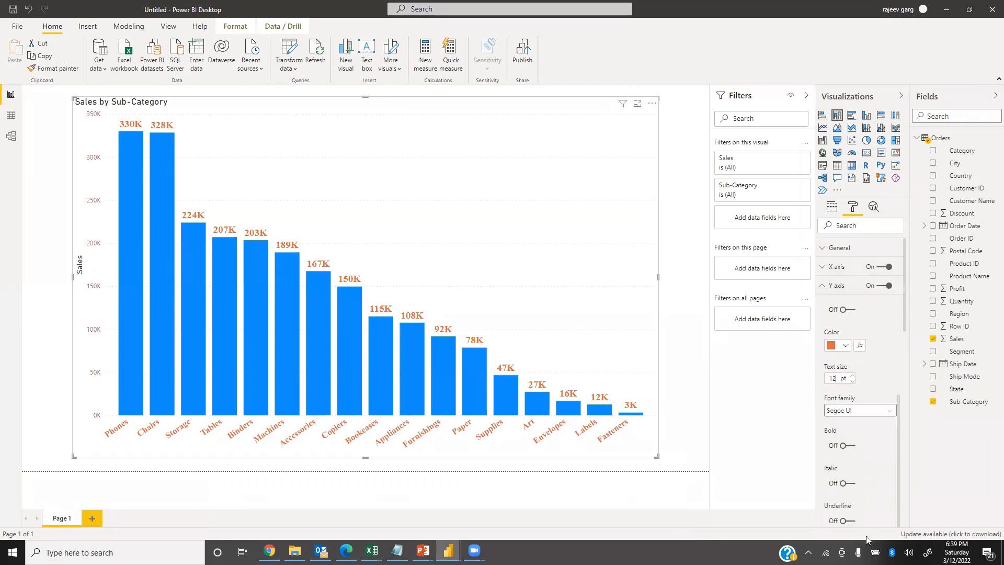
Make the Y axis labels bold in Times New Roman and turn off the Y axis title.
{"action": "left_click", "coordinate": [850, 446]}
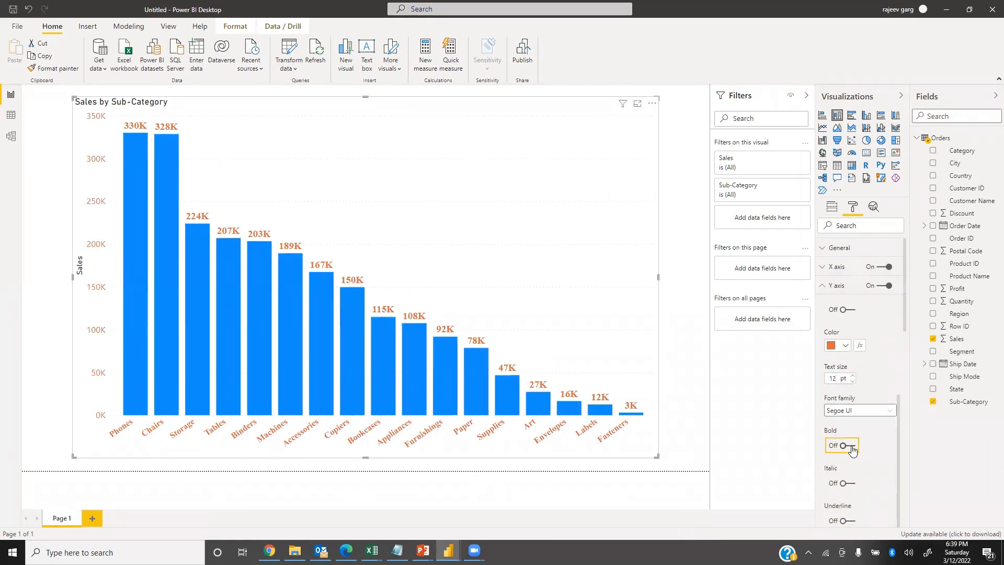
{"action": "left_click", "coordinate": [860, 412]}
{"action": "scroll", "coordinate": [858, 406], "scroll_direction": "down", "scroll_amount": 5}
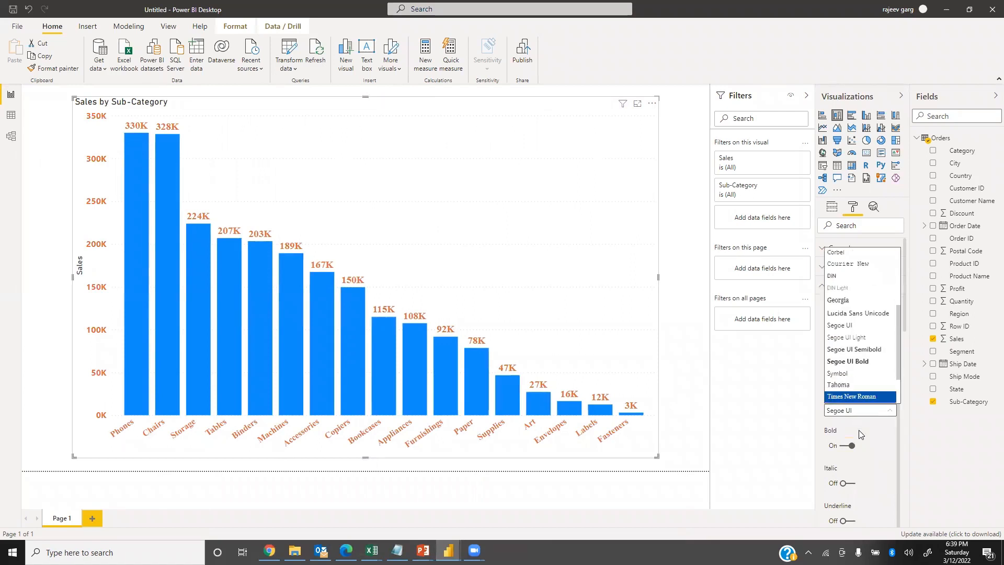
{"action": "left_click", "coordinate": [859, 401]}
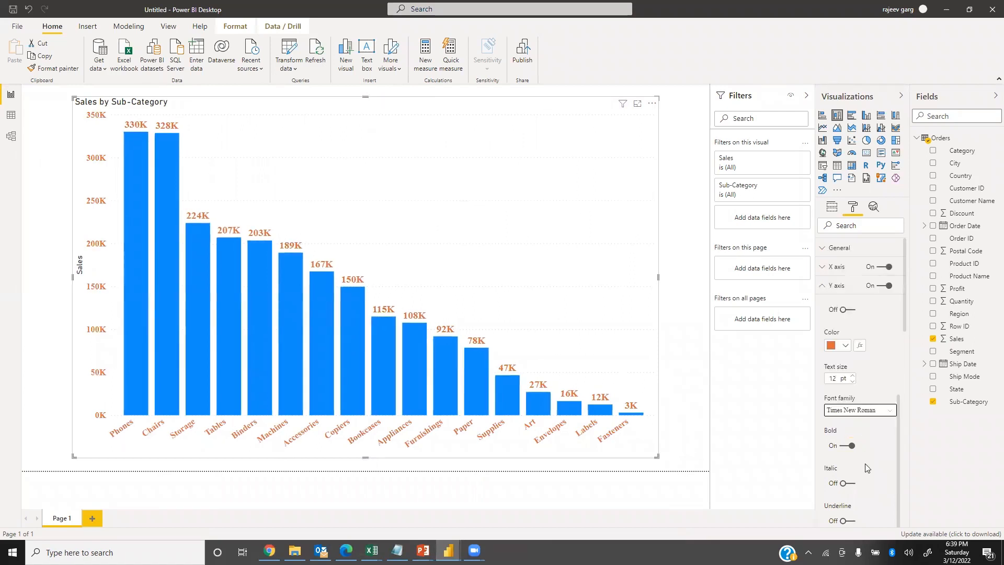
{"action": "scroll", "coordinate": [870, 464], "scroll_direction": "down", "scroll_amount": 3}
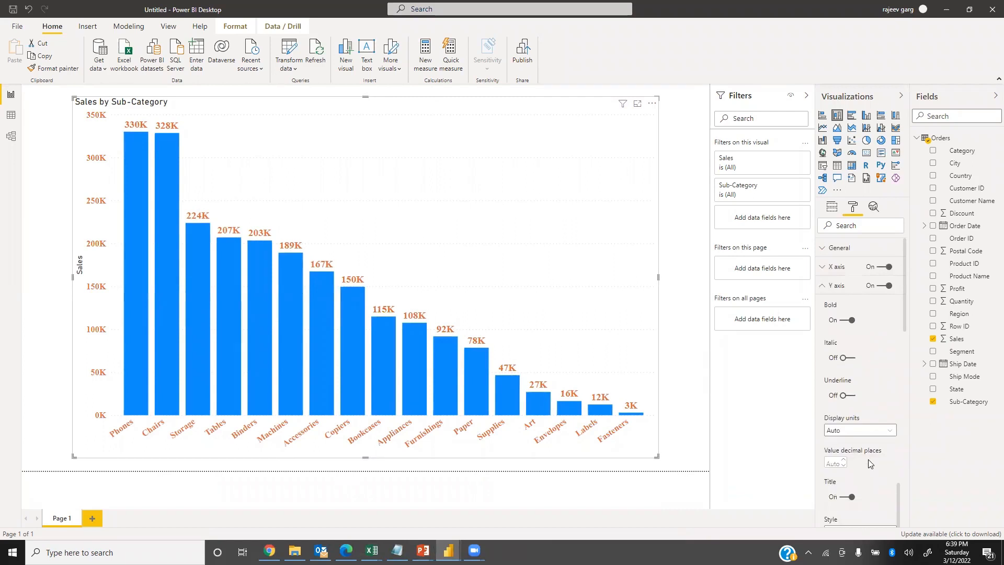
{"action": "left_click", "coordinate": [842, 499]}
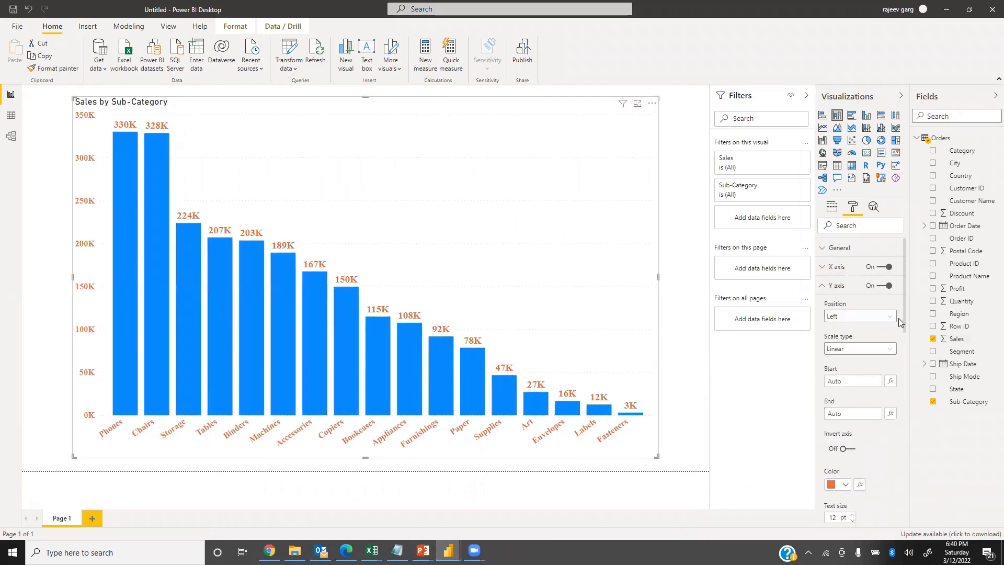
Set the Y axis gridlines to a stroke width of 10 and a black line color.
{"action": "scroll", "coordinate": [897, 359], "scroll_direction": "down", "scroll_amount": 4}
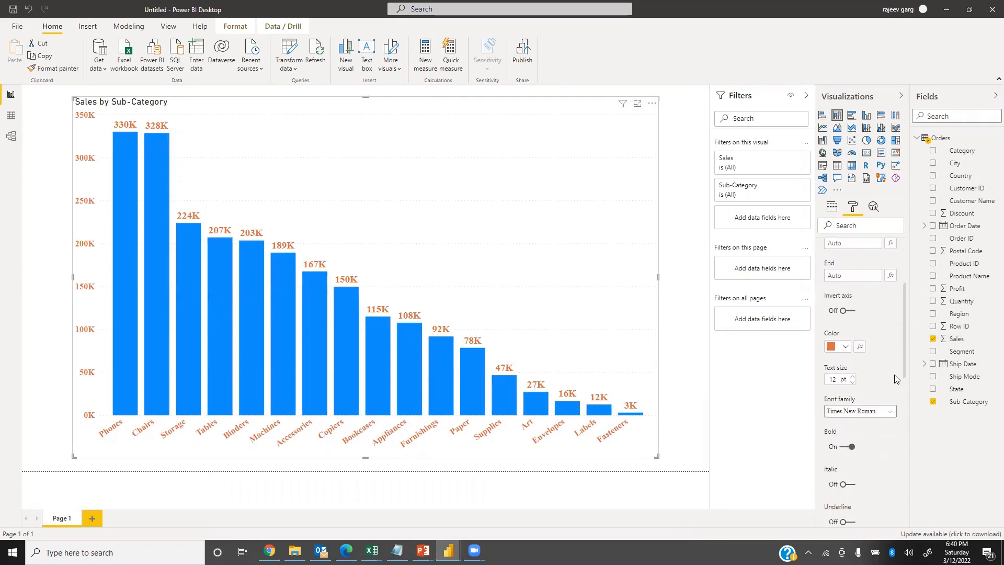
{"action": "scroll", "coordinate": [895, 387], "scroll_direction": "down", "scroll_amount": 4}
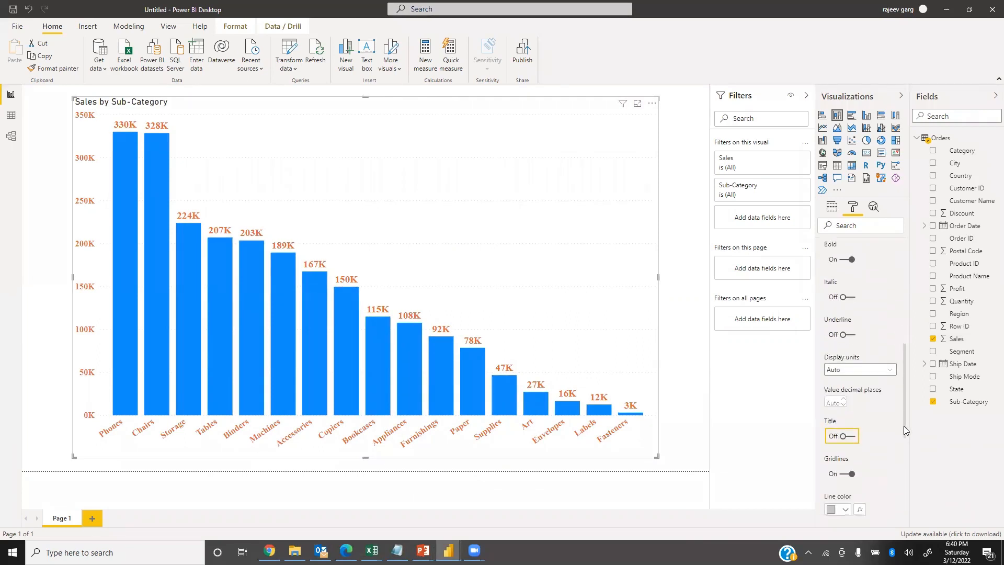
{"action": "left_click_drag", "start_coordinate": [903, 439], "coordinate": [904, 444]}
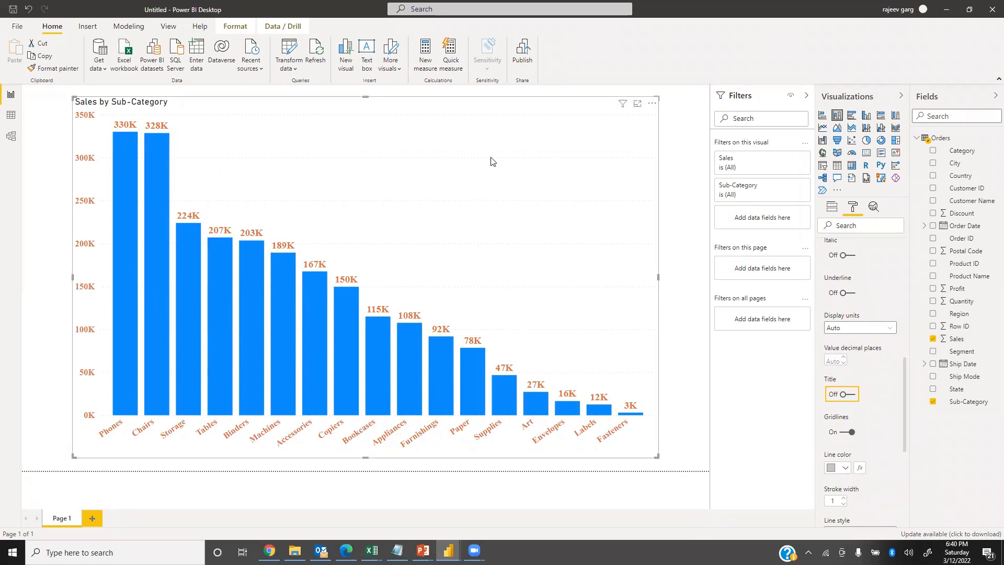
{"action": "left_click", "coordinate": [836, 502]}
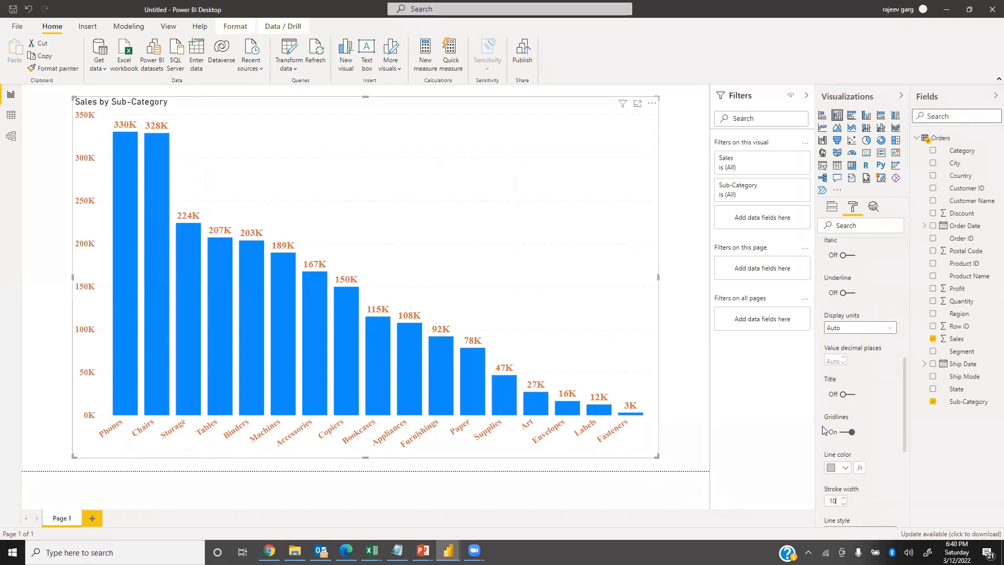
{"action": "left_click", "coordinate": [843, 469]}
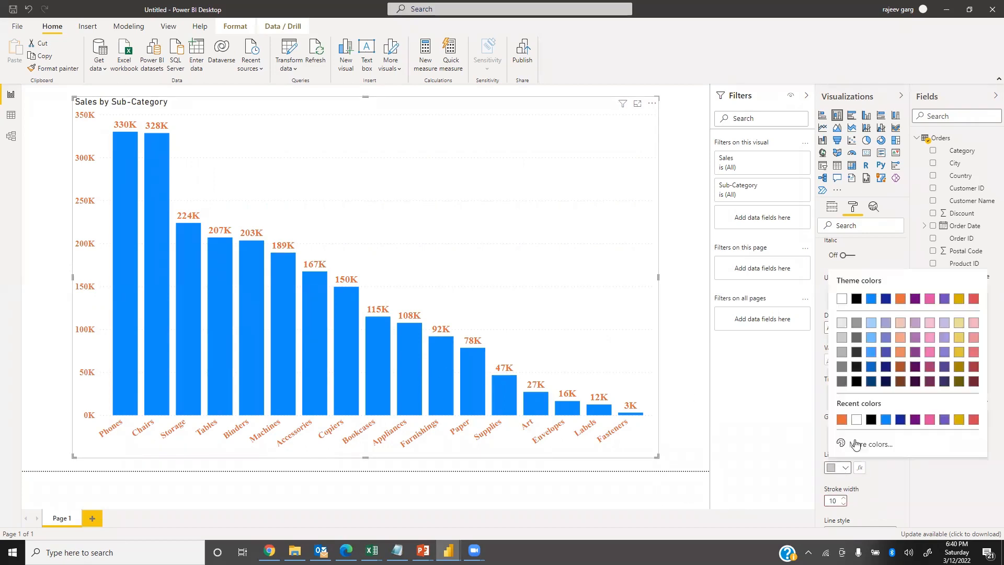
{"action": "left_click", "coordinate": [856, 299]}
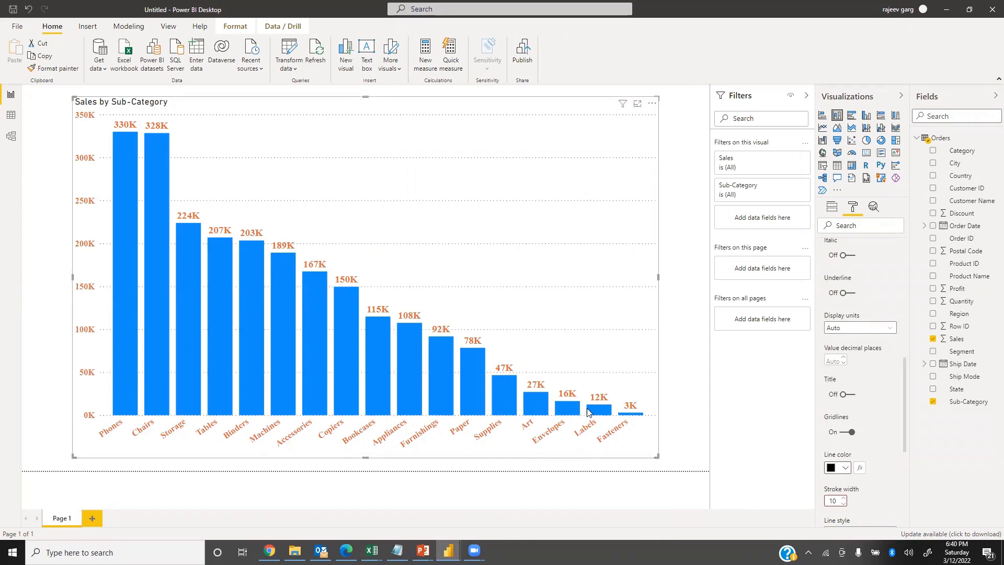
Turn off the Y axis gridlines and collapse the Y axis settings.
{"action": "left_click", "coordinate": [846, 433]}
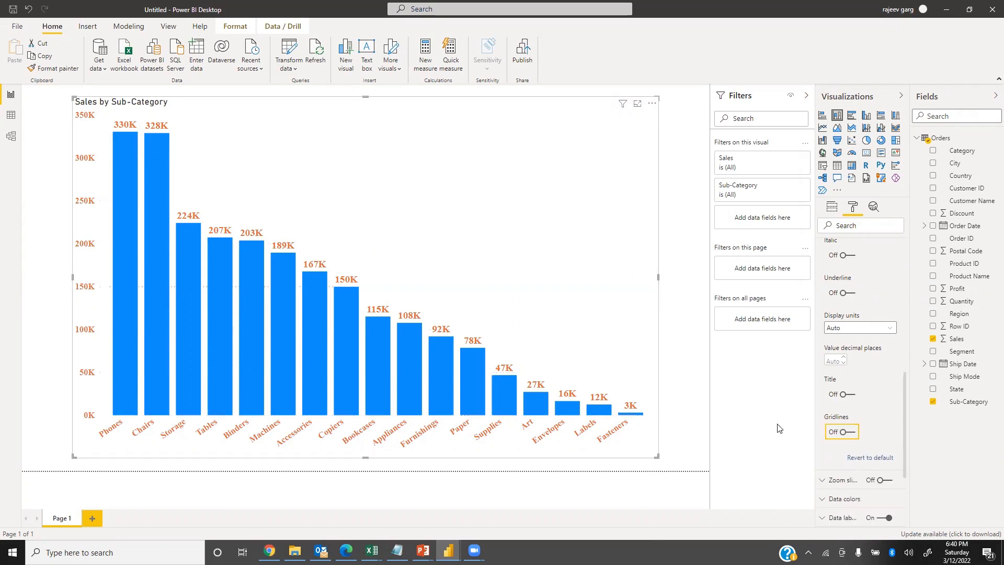
{"action": "scroll", "coordinate": [830, 414], "scroll_direction": "up", "scroll_amount": 10}
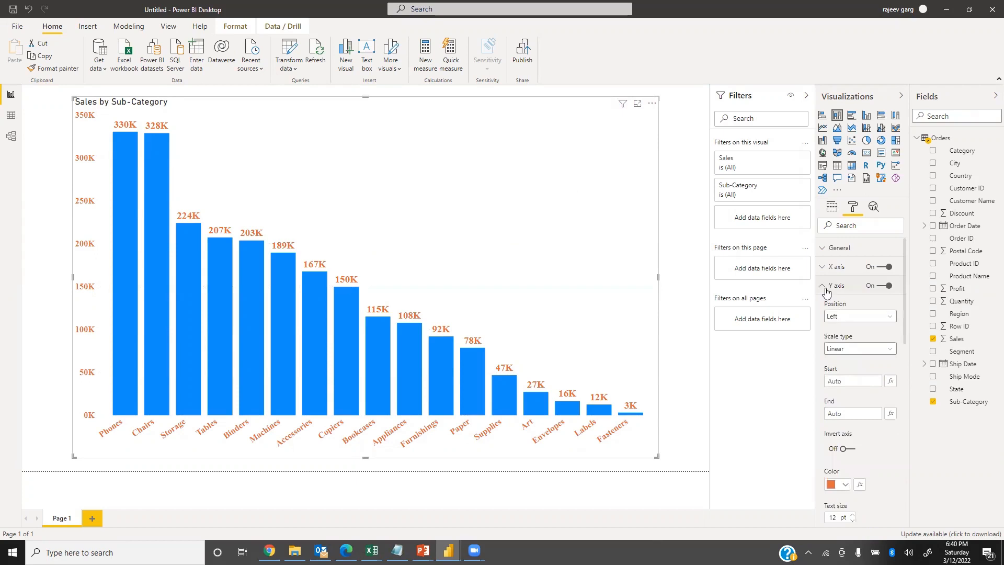
{"action": "left_click", "coordinate": [826, 287]}
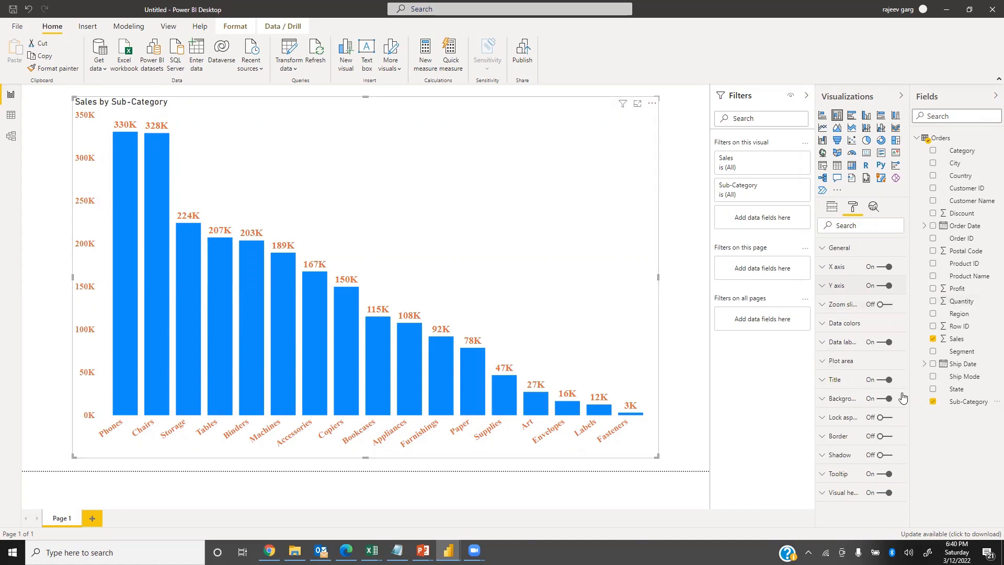
Switch the chart title off and on again, and center-align it above the chart.
{"action": "left_click", "coordinate": [884, 379]}
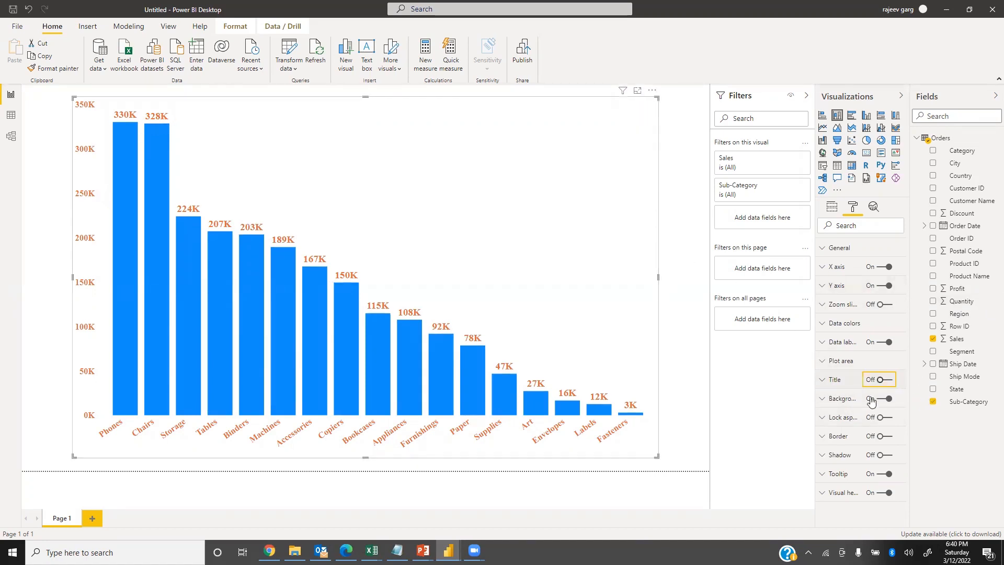
{"action": "left_click", "coordinate": [881, 380]}
{"action": "left_click", "coordinate": [836, 385]}
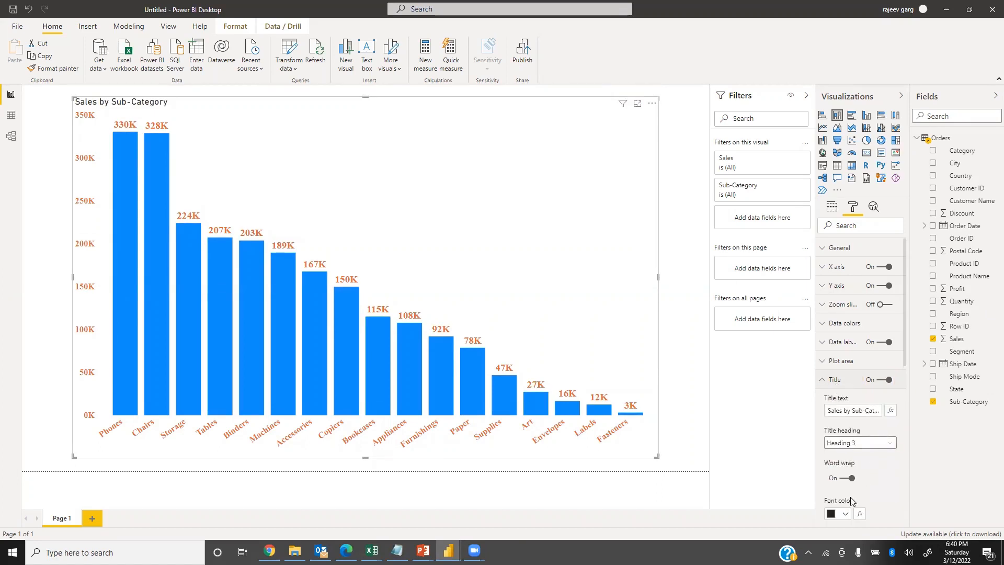
{"action": "scroll", "coordinate": [850, 501], "scroll_direction": "down", "scroll_amount": 1}
{"action": "left_click", "coordinate": [843, 513]}
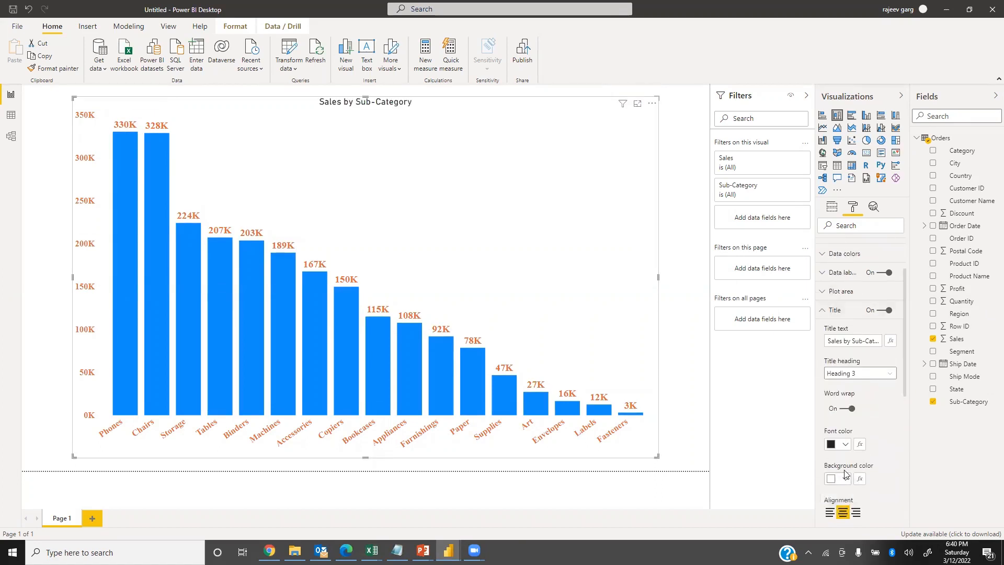
Make the chart title bold and set its text size to 18 pt.
{"action": "scroll", "coordinate": [865, 390], "scroll_direction": "down", "scroll_amount": 2}
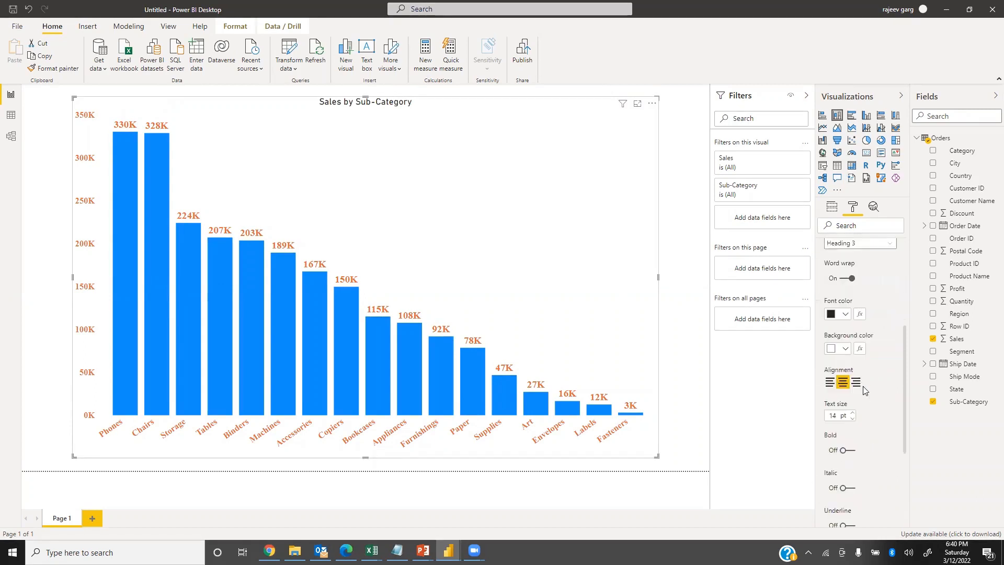
{"action": "left_click", "coordinate": [845, 441]}
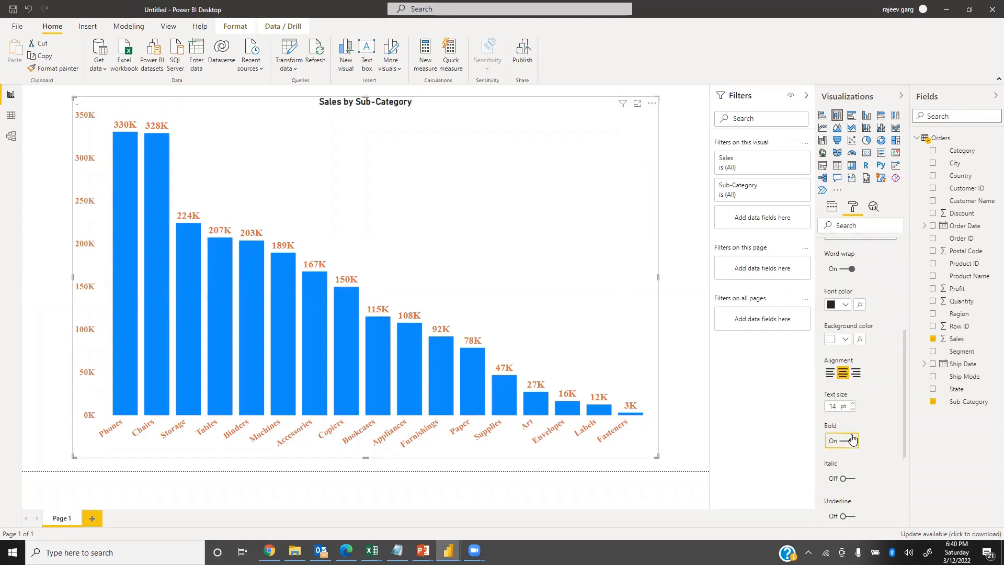
{"action": "left_click", "coordinate": [837, 408]}
{"action": "type", "text": "18"}
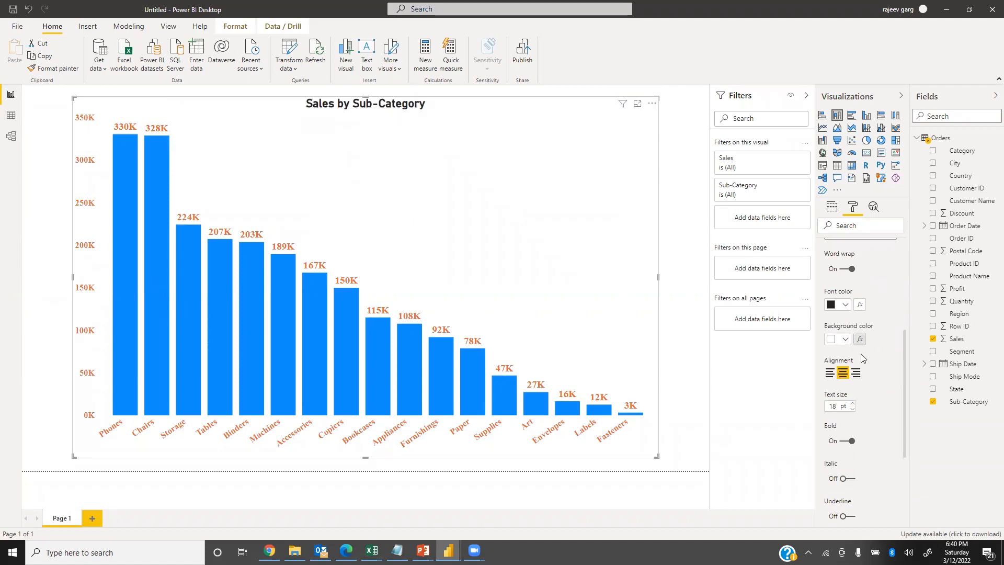
Set the chart title's font color to the gold theme color and its background color to orange.
{"action": "left_click", "coordinate": [844, 305]}
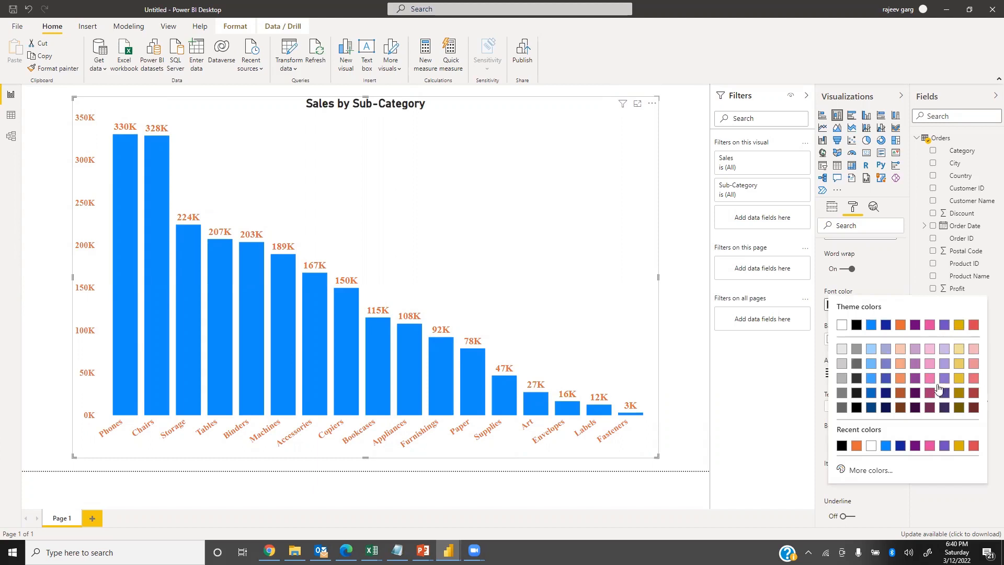
{"action": "left_click", "coordinate": [960, 327]}
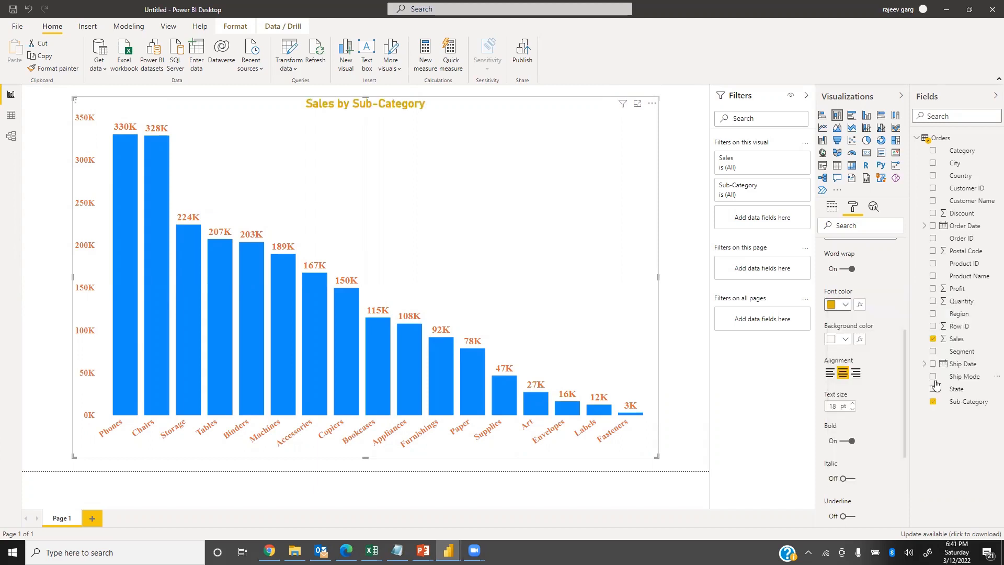
{"action": "left_click", "coordinate": [846, 340]}
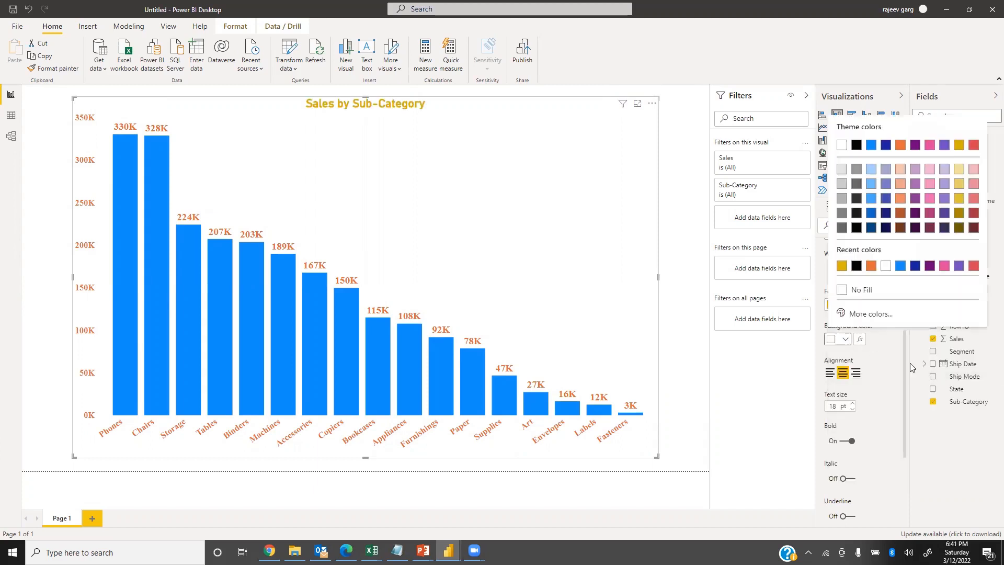
{"action": "left_click", "coordinate": [868, 266]}
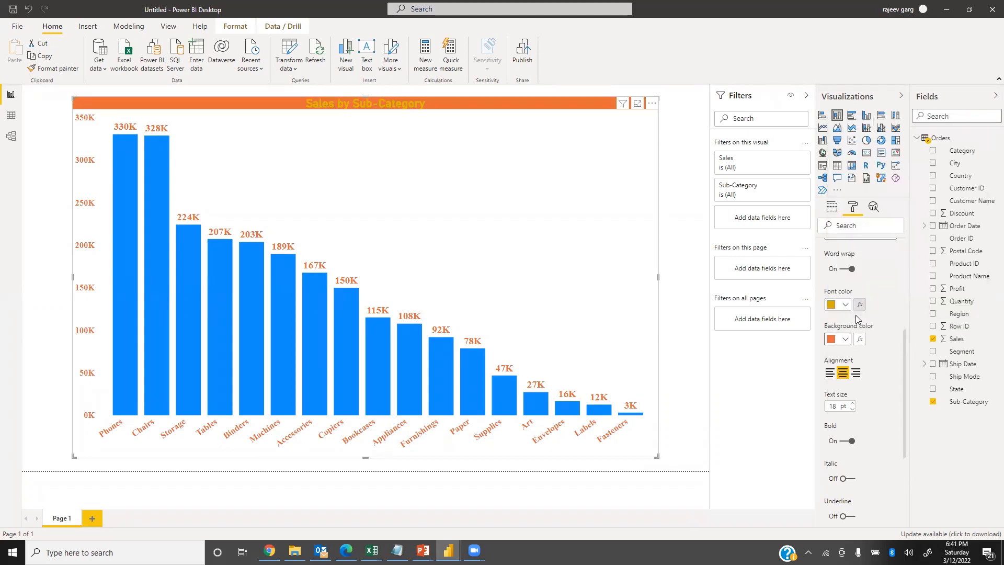
Change the chart title's font color to black and collapse the title settings.
{"action": "left_click", "coordinate": [843, 304]}
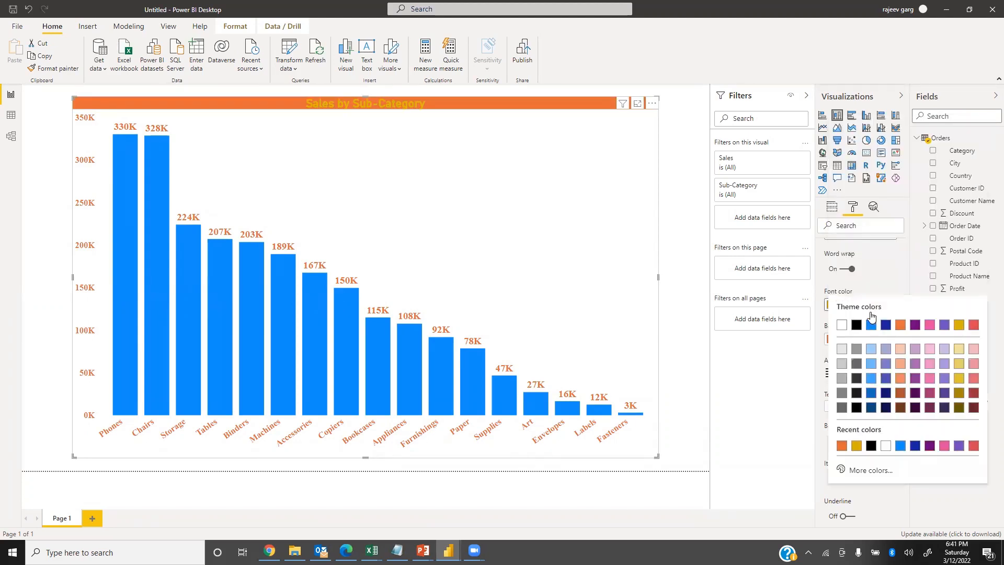
{"action": "left_click", "coordinate": [857, 325]}
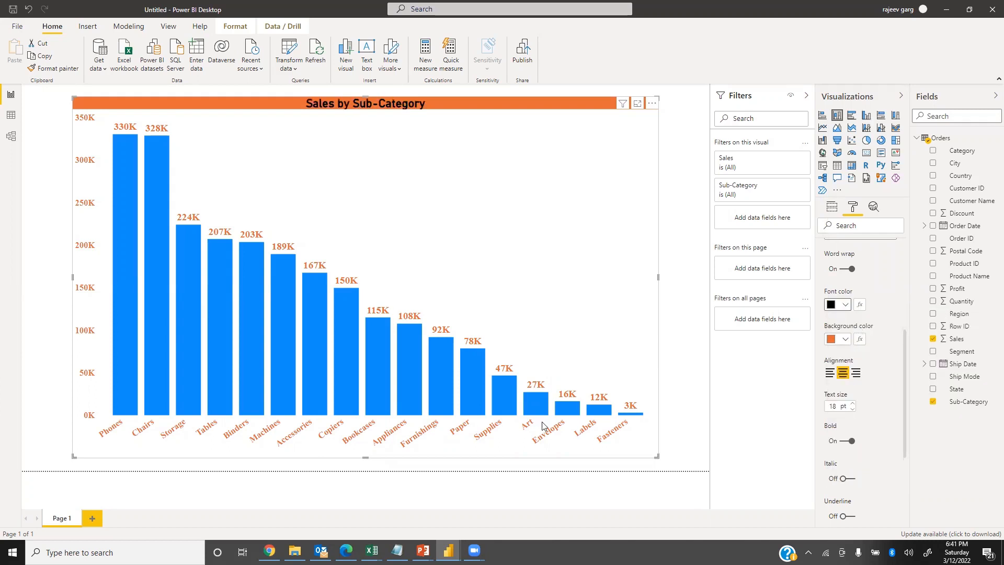
{"action": "scroll", "coordinate": [824, 410], "scroll_direction": "up", "scroll_amount": 5}
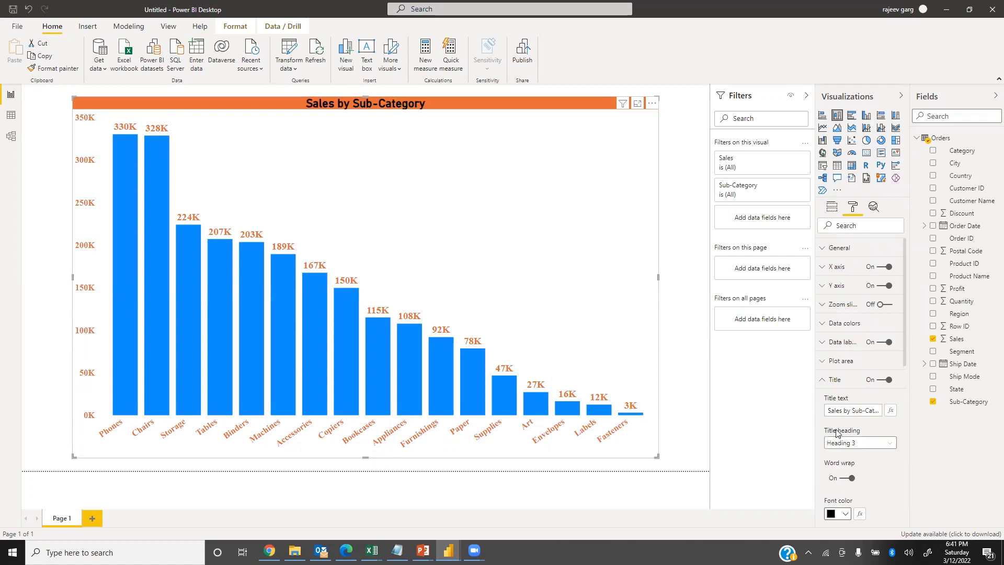
{"action": "left_click", "coordinate": [825, 387]}
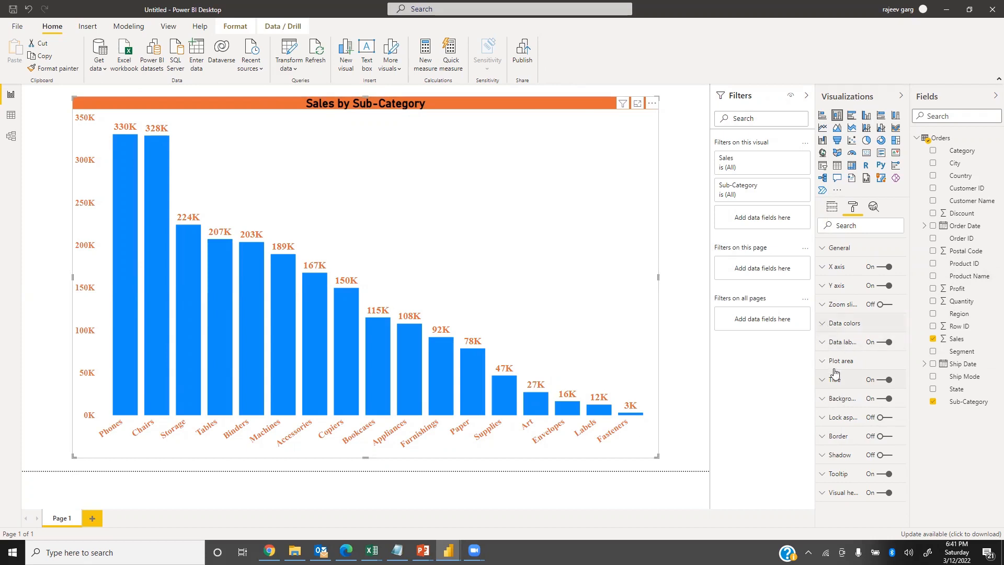
Set the chart's background color to black.
{"action": "left_click", "coordinate": [823, 401]}
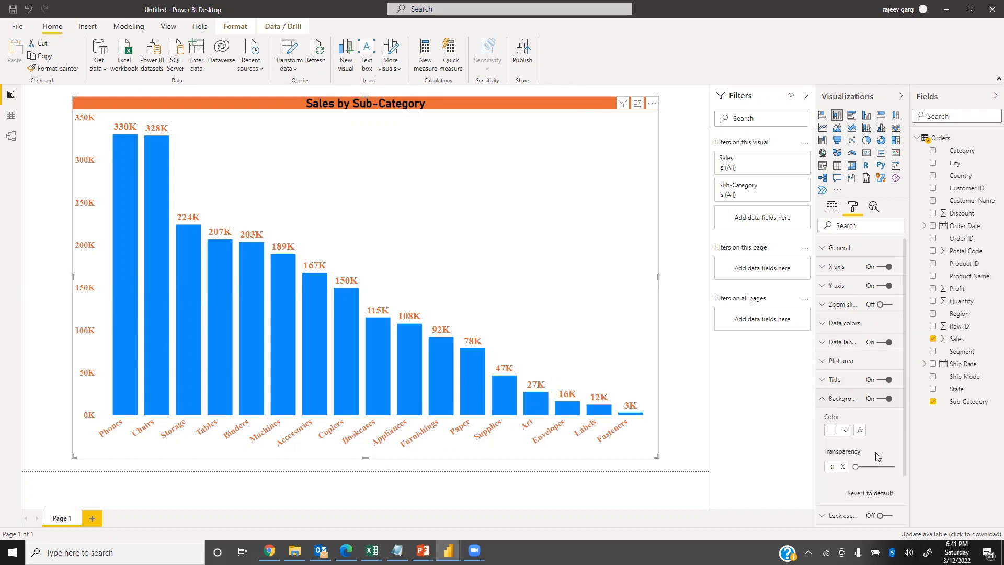
{"action": "left_click", "coordinate": [843, 430]}
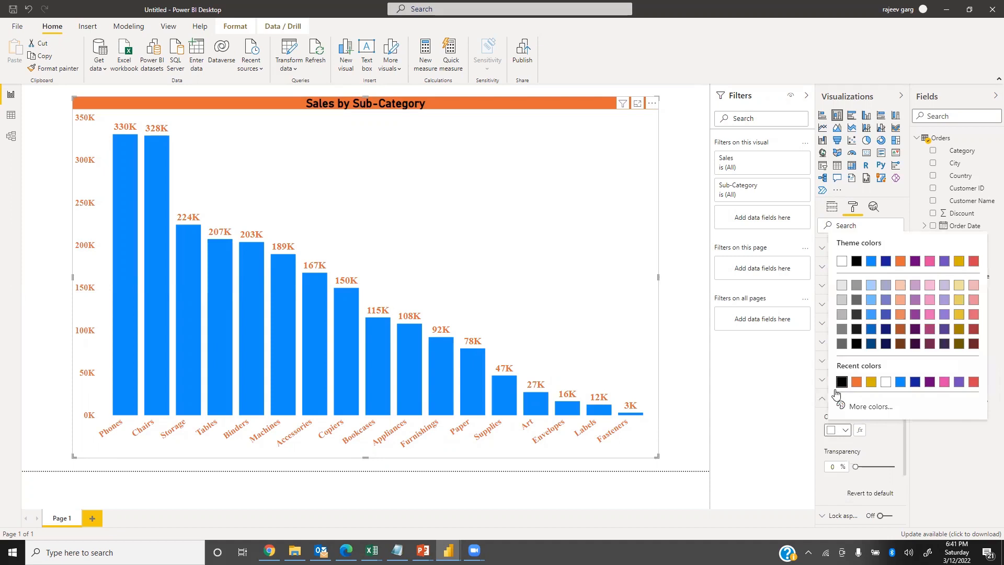
{"action": "left_click", "coordinate": [841, 383]}
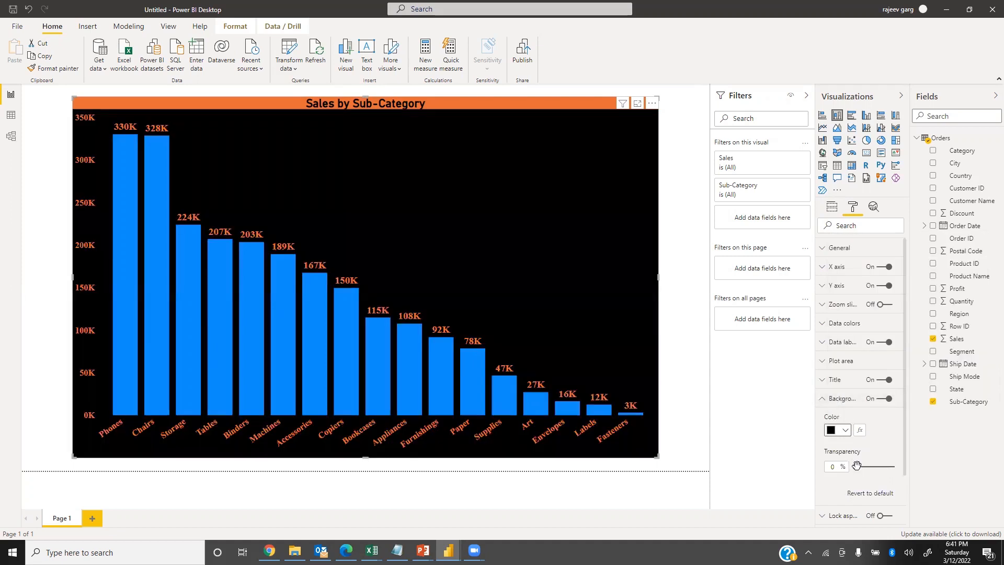
Keep the chart background's transparency at 0% and turn on the chart's border and shadow.
{"action": "mouse_move", "coordinate": [856, 466]}
{"action": "left_mouse_down"}
{"action": "mouse_move", "coordinate": [890, 465]}
{"action": "mouse_move", "coordinate": [857, 467]}
{"action": "left_mouse_up"}
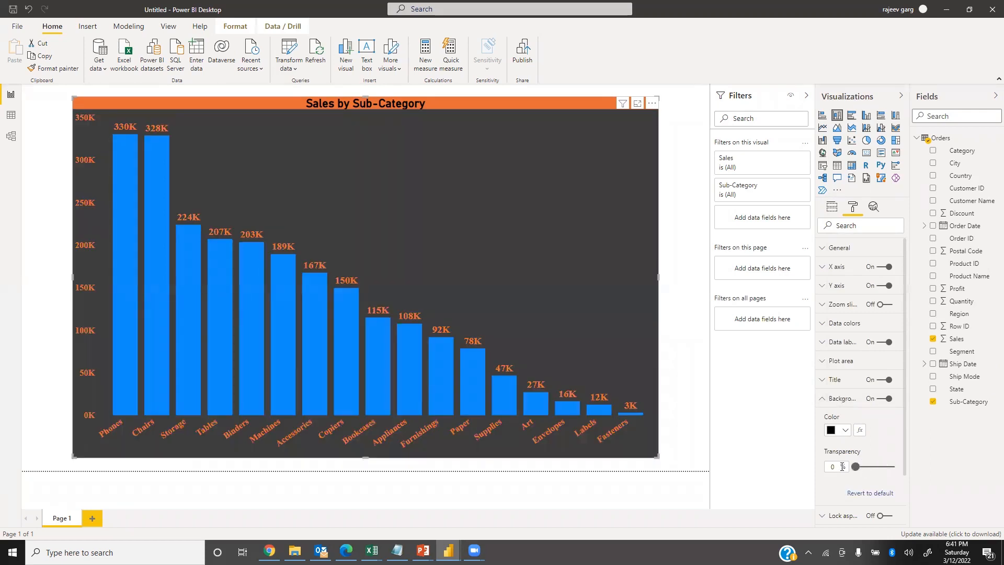
{"action": "left_click", "coordinate": [826, 398]}
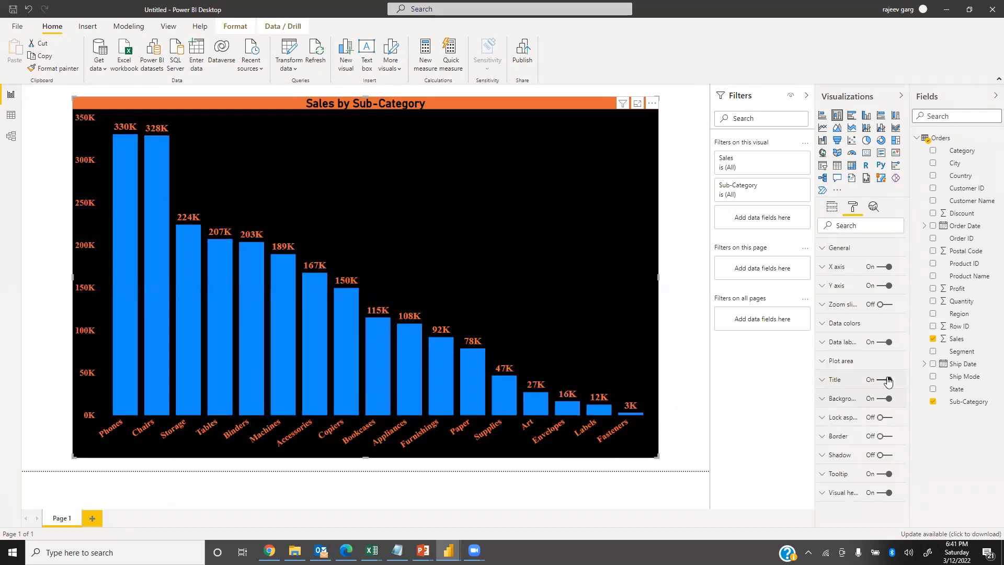
{"action": "left_click", "coordinate": [888, 437]}
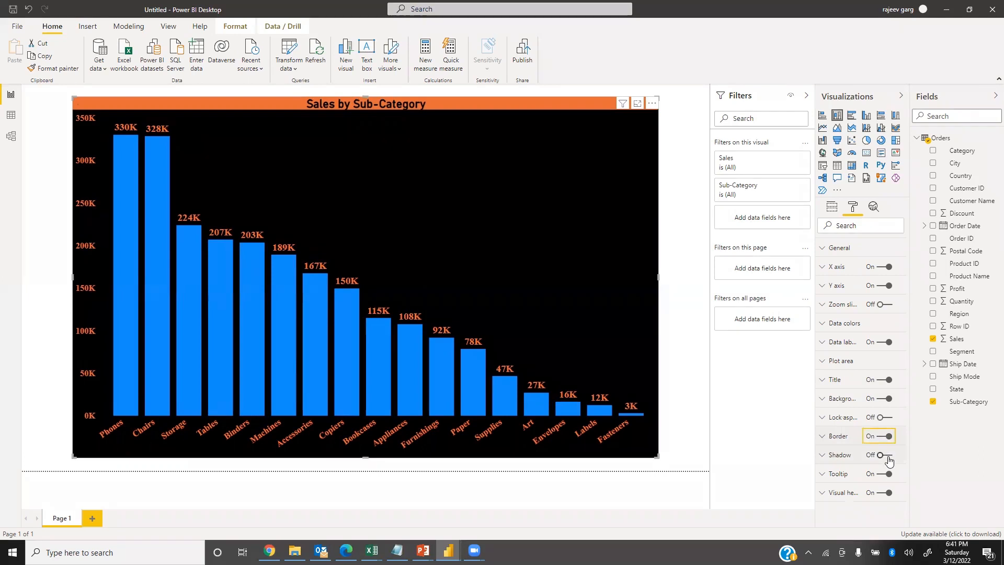
{"action": "left_click", "coordinate": [888, 455]}
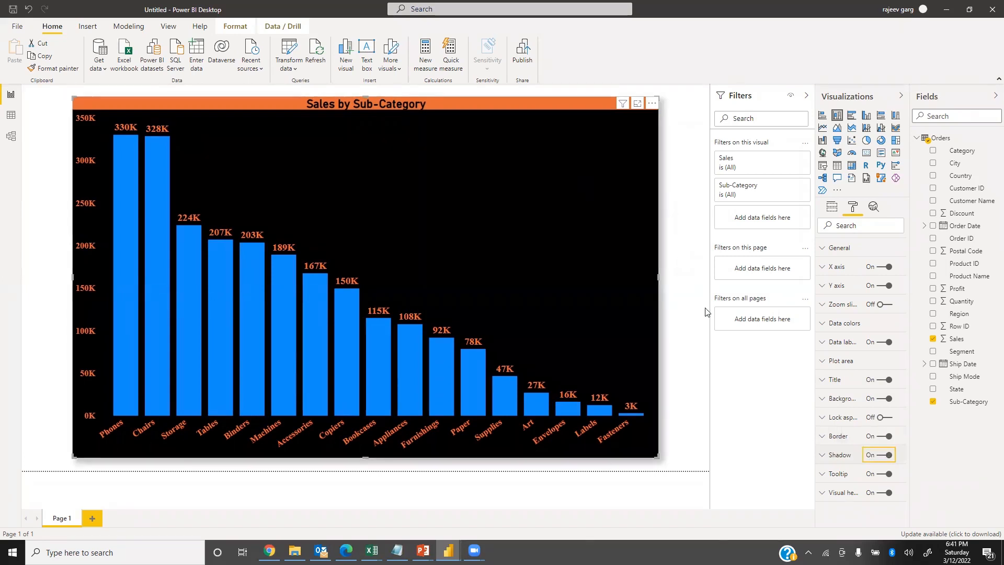
Set the chart border's radius to 30 px and its color to orange.
{"action": "left_click", "coordinate": [824, 437]}
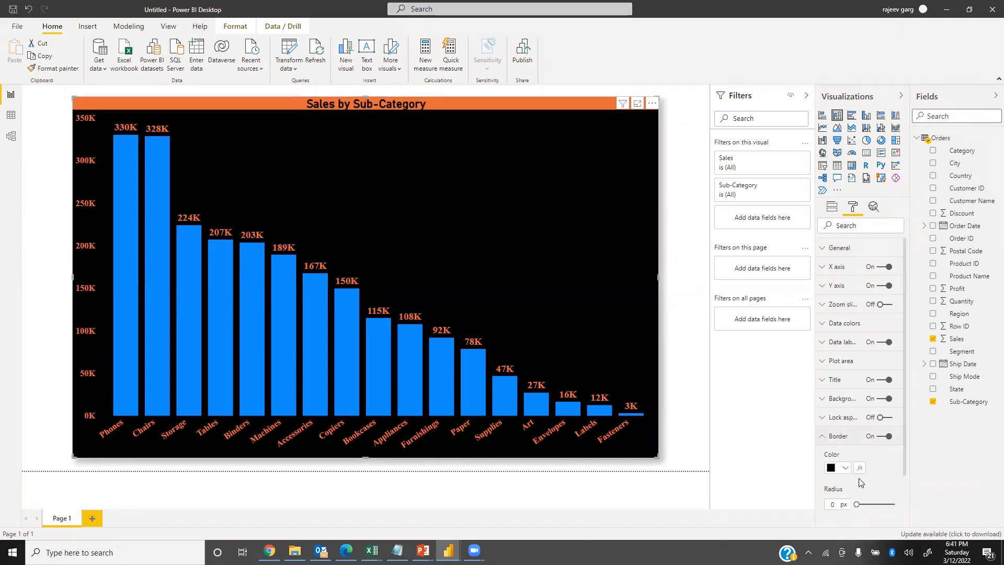
{"action": "left_click_drag", "start_coordinate": [857, 503], "coordinate": [929, 508]}
{"action": "left_click", "coordinate": [843, 470]}
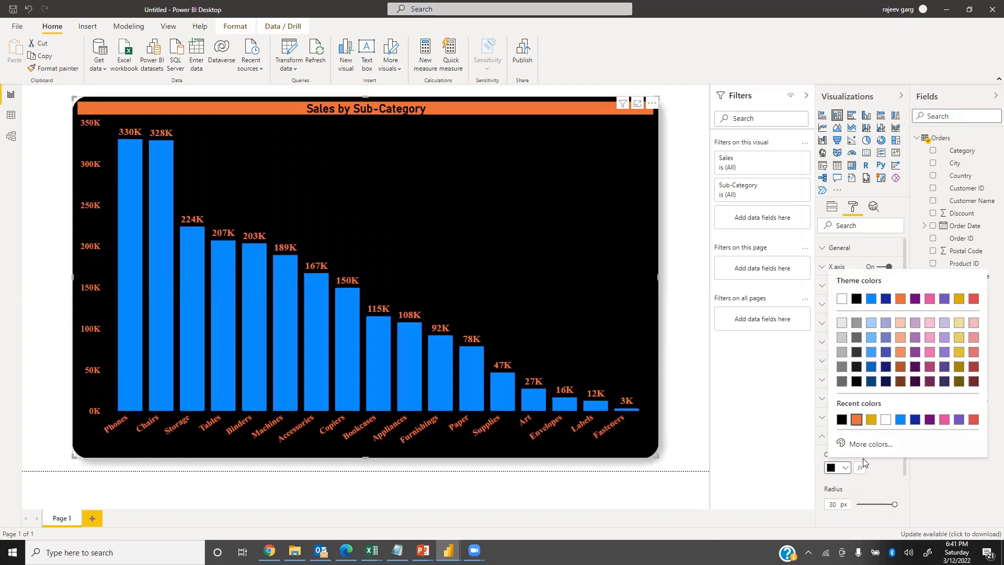
{"action": "left_click", "coordinate": [857, 420]}
{"action": "left_click", "coordinate": [829, 440]}
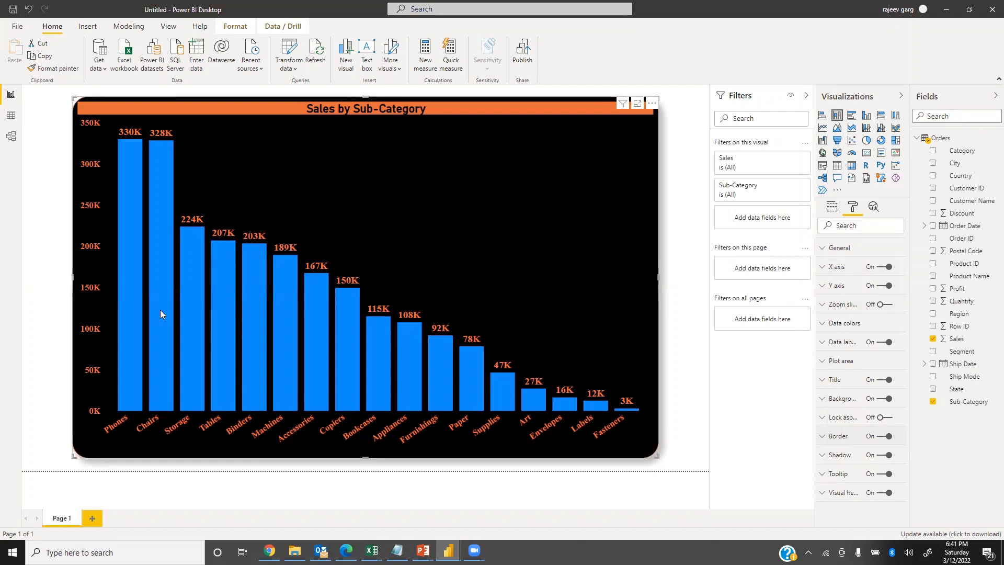
Inspect the column tooltips while switching the chart's tooltip off and back on.
{"action": "mouse_move", "coordinate": [257, 336]}
{"action": "mouse_move", "coordinate": [406, 345]}
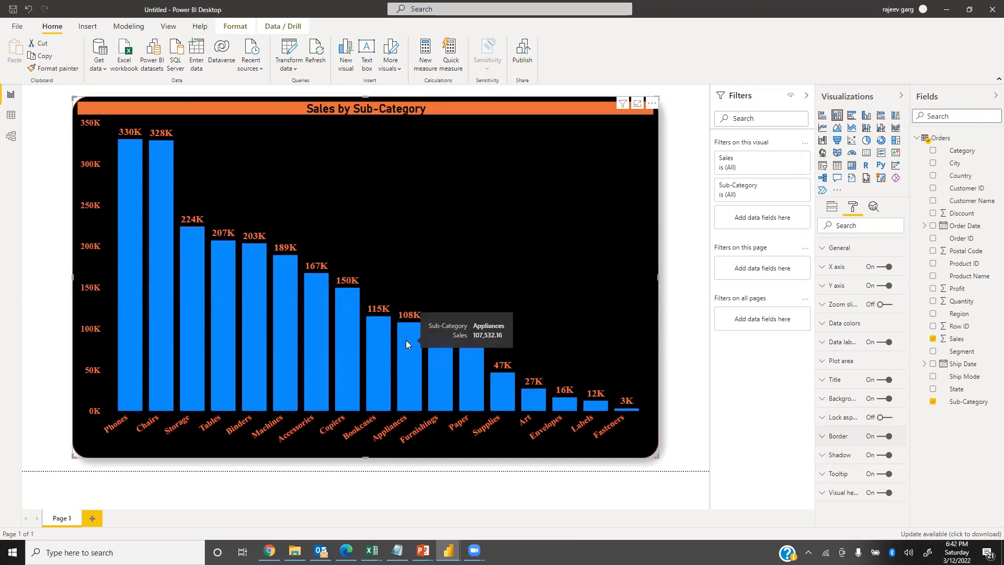
{"action": "left_click", "coordinate": [883, 475]}
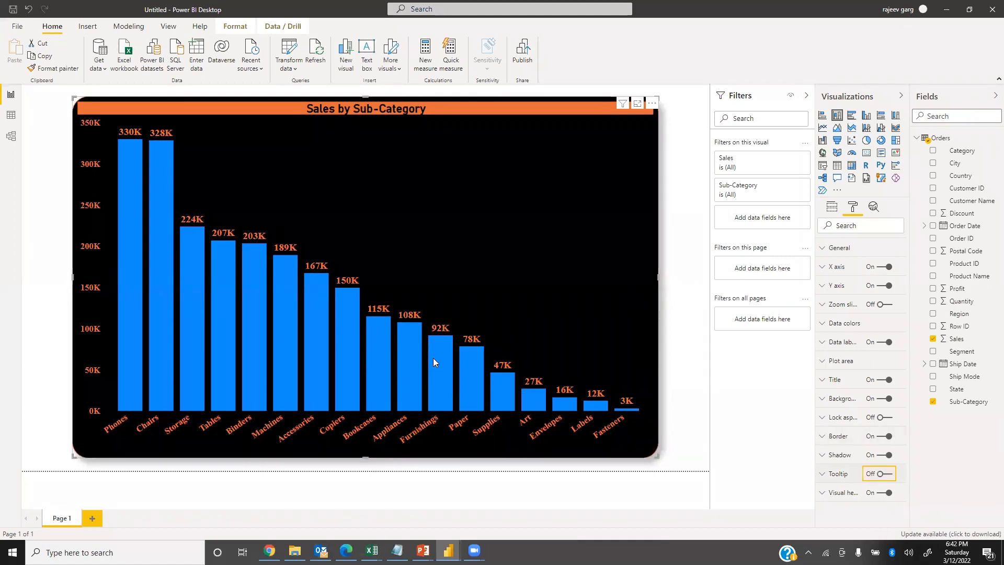
{"action": "left_click", "coordinate": [892, 475]}
Make the chart's tooltip text bold with a text size of 10 pt.
{"action": "left_click", "coordinate": [823, 478]}
{"action": "scroll", "coordinate": [858, 418], "scroll_direction": "down", "scroll_amount": 5}
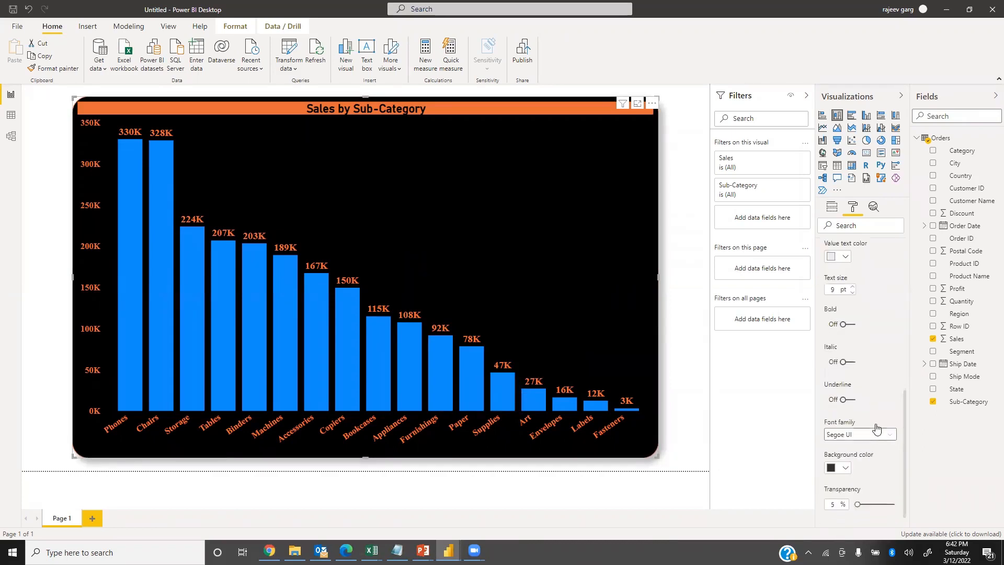
{"action": "scroll", "coordinate": [867, 361], "scroll_direction": "up", "scroll_amount": 2}
{"action": "left_click", "coordinate": [849, 394]}
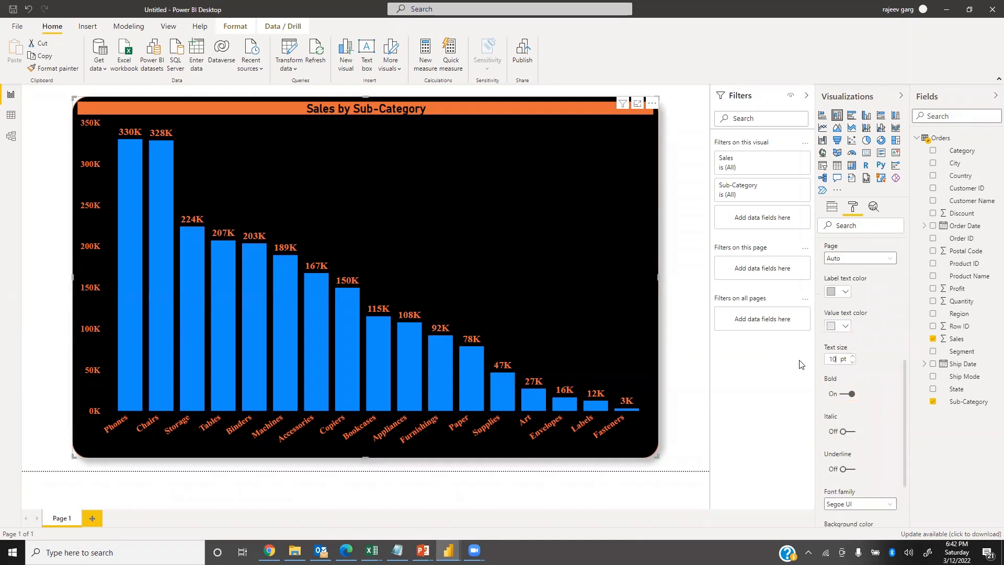
Set the tooltip's label text color to orange and its value text color to gold.
{"action": "left_click", "coordinate": [846, 292]}
{"action": "left_click", "coordinate": [873, 399]}
{"action": "left_click", "coordinate": [846, 325]}
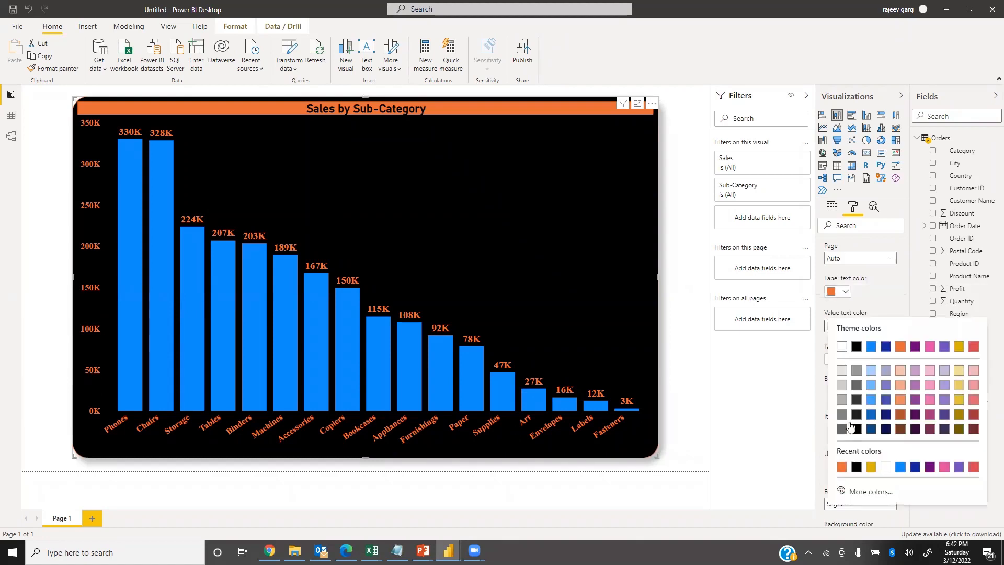
{"action": "left_click", "coordinate": [871, 466]}
{"action": "scroll", "coordinate": [876, 415], "scroll_direction": "up", "scroll_amount": 2}
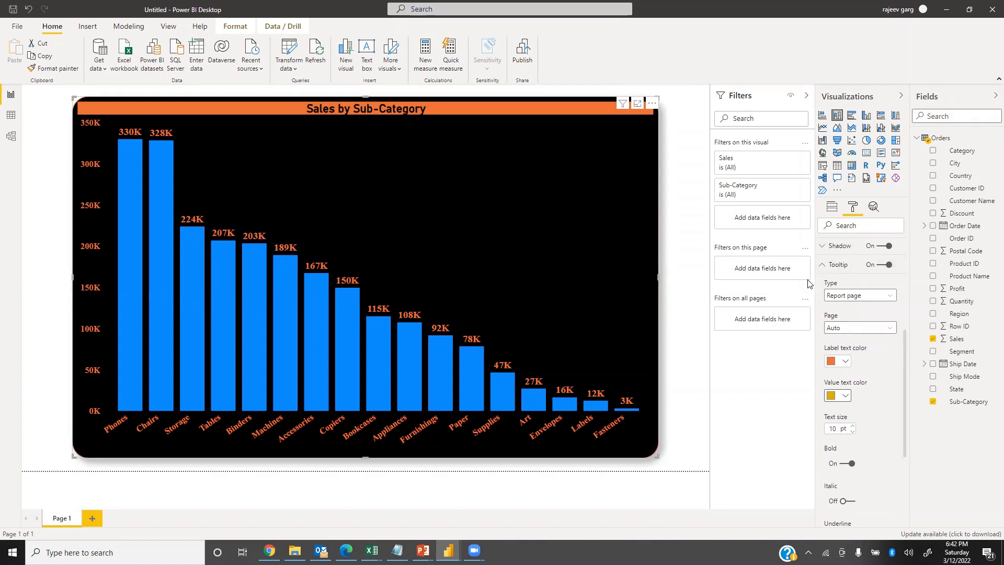
{"action": "left_click", "coordinate": [824, 270]}
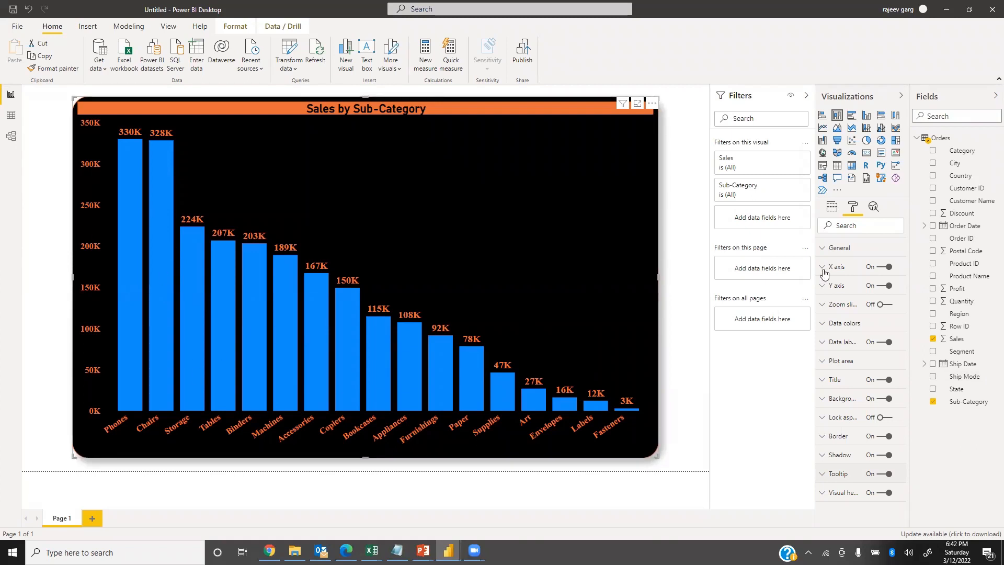
Change the default data color of the columns to orange.
{"action": "left_click", "coordinate": [822, 328]}
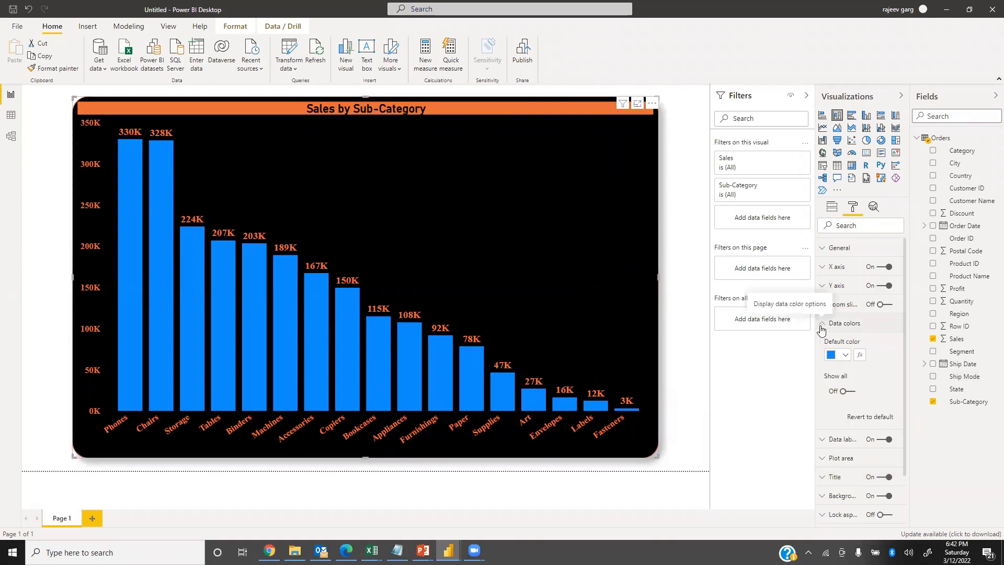
{"action": "left_click", "coordinate": [843, 357]}
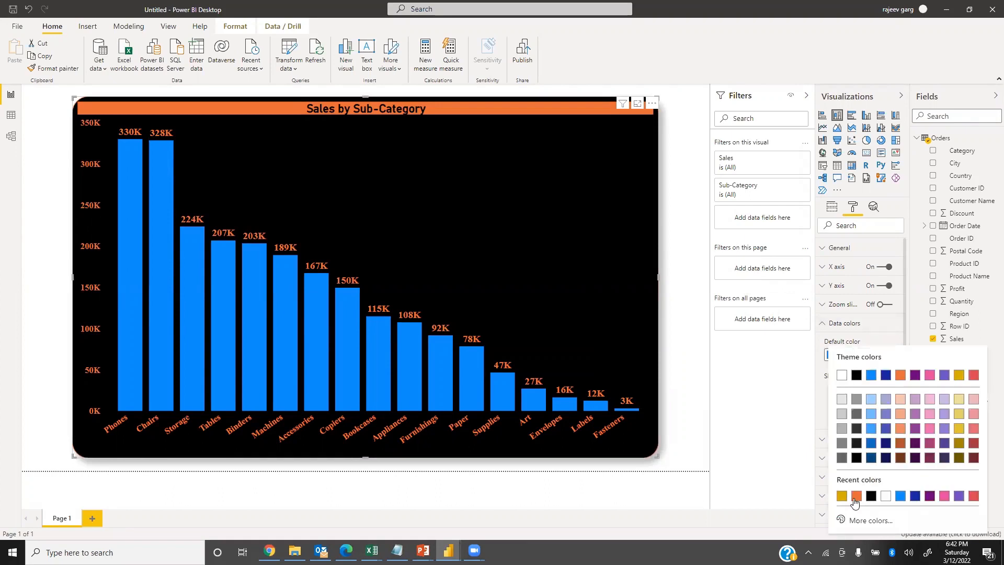
{"action": "left_click", "coordinate": [856, 496]}
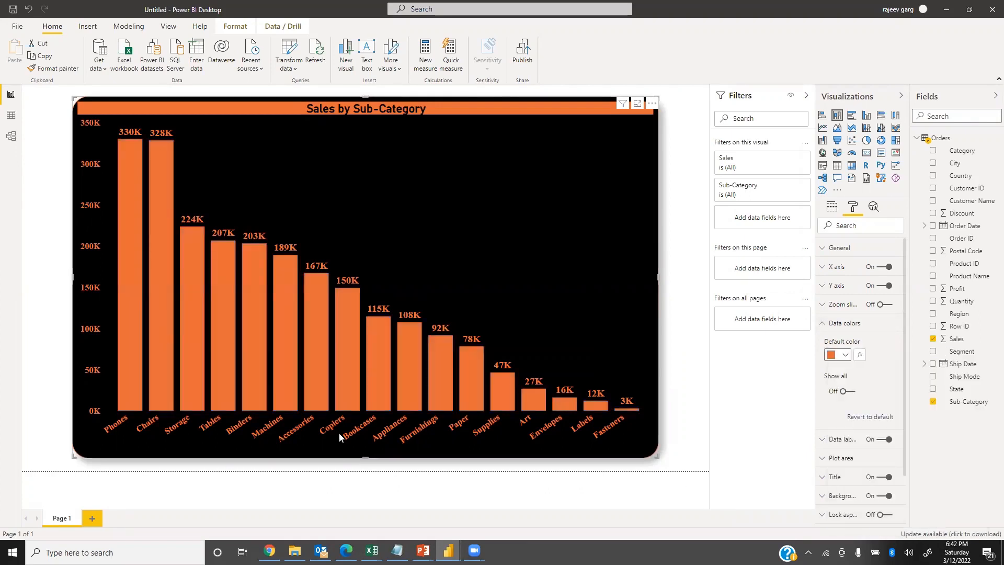
Show individual data colors for all sub-categories and color the Phones and Chairs columns gold.
{"action": "left_click", "coordinate": [848, 394]}
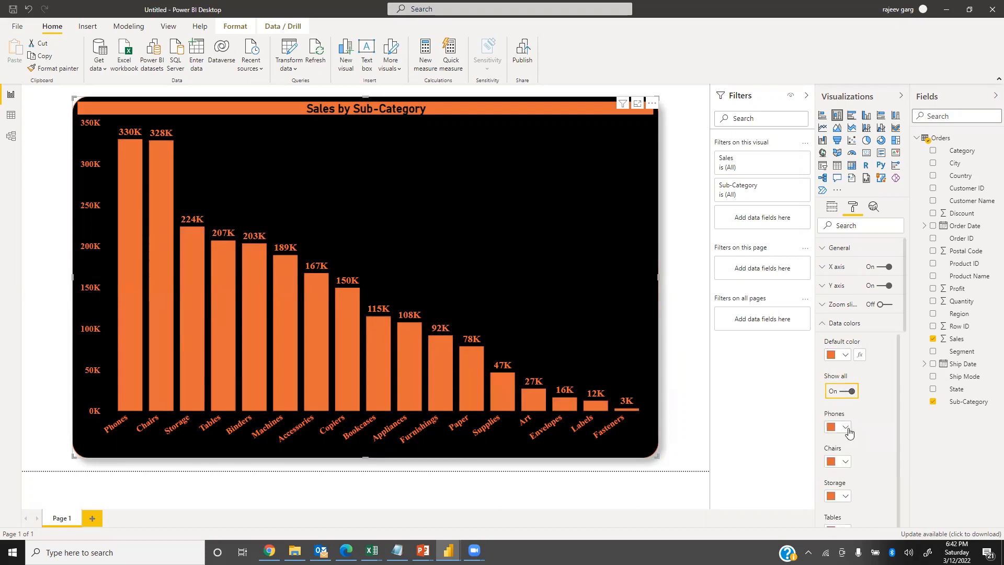
{"action": "left_click", "coordinate": [846, 427]}
{"action": "left_click", "coordinate": [856, 382]}
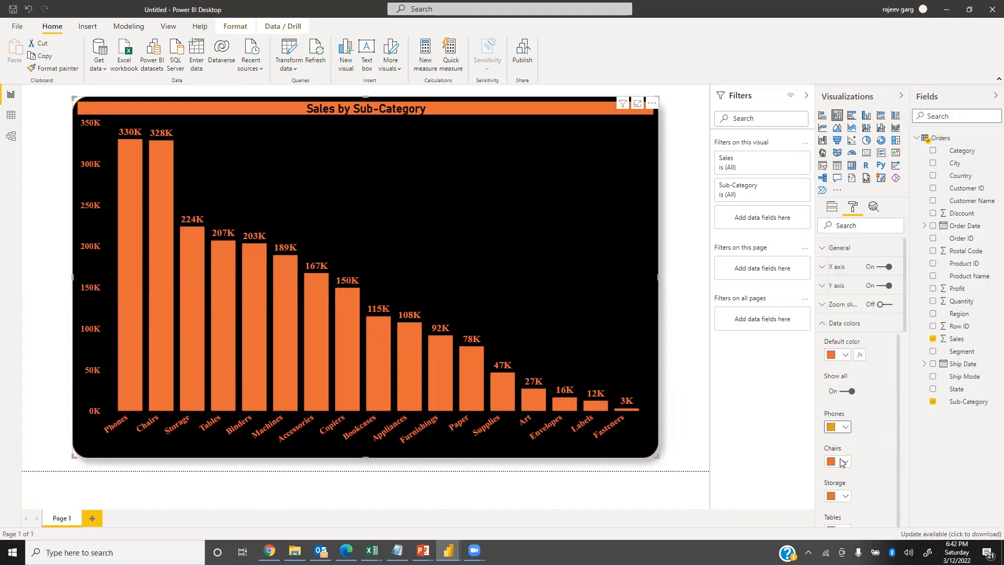
{"action": "left_click", "coordinate": [845, 461]}
{"action": "left_click", "coordinate": [844, 409]}
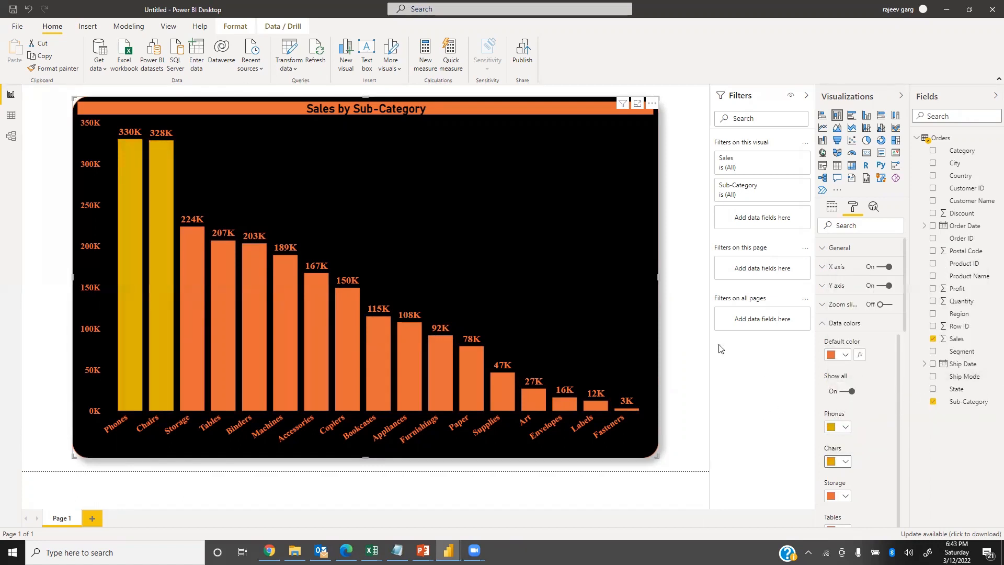
{"action": "left_click", "coordinate": [694, 332]}
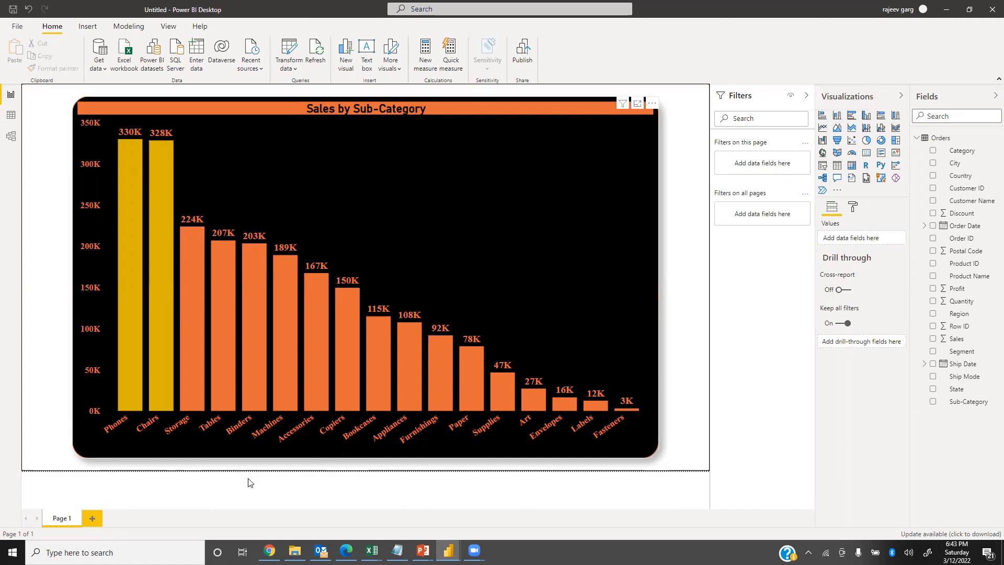
Add a new report page with a stacked column chart enlarged and centered to fill most of the page.
{"action": "left_click", "coordinate": [88, 521]}
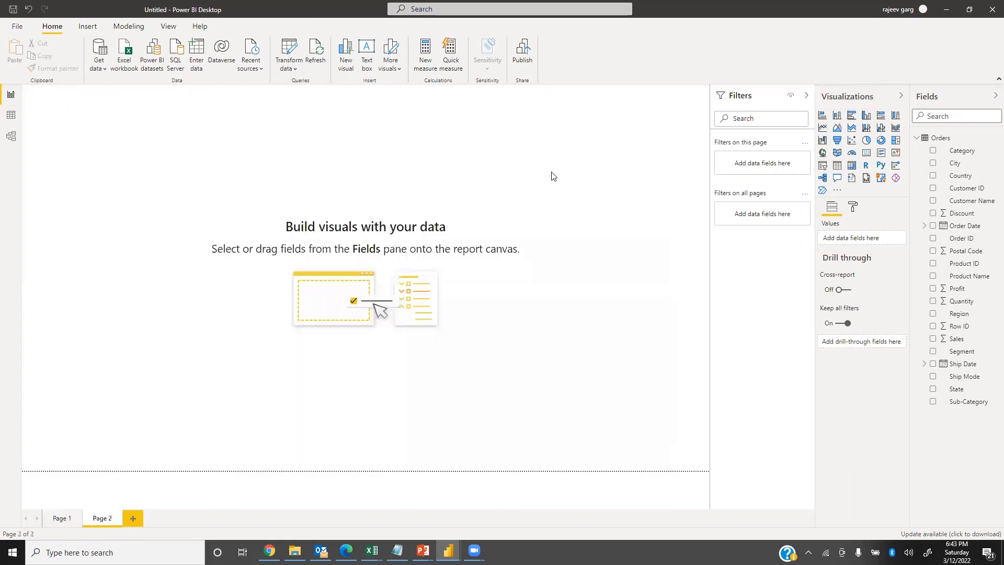
{"action": "left_click", "coordinate": [837, 115]}
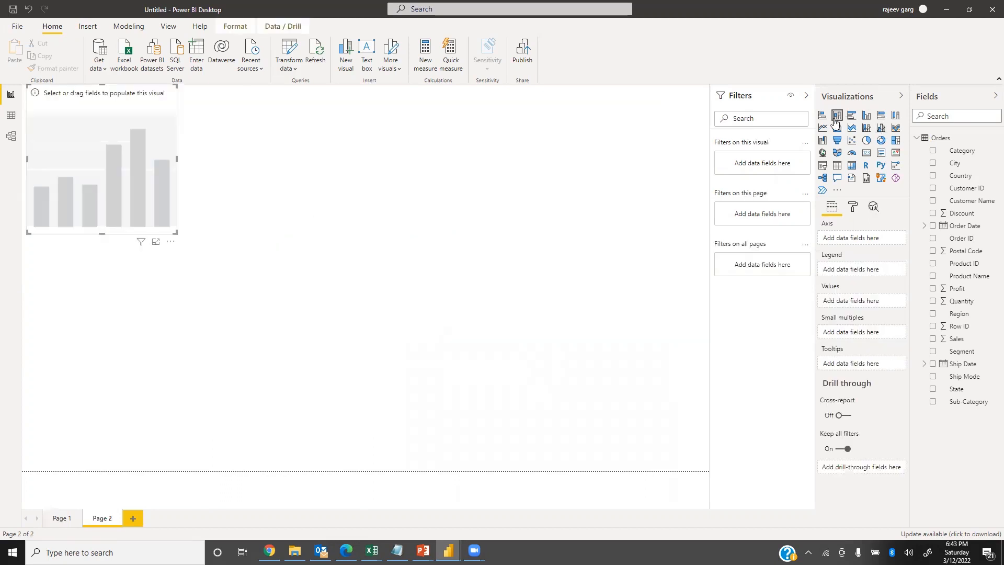
{"action": "left_click_drag", "start_coordinate": [175, 233], "coordinate": [629, 444]}
{"action": "left_click_drag", "start_coordinate": [511, 314], "coordinate": [531, 317]}
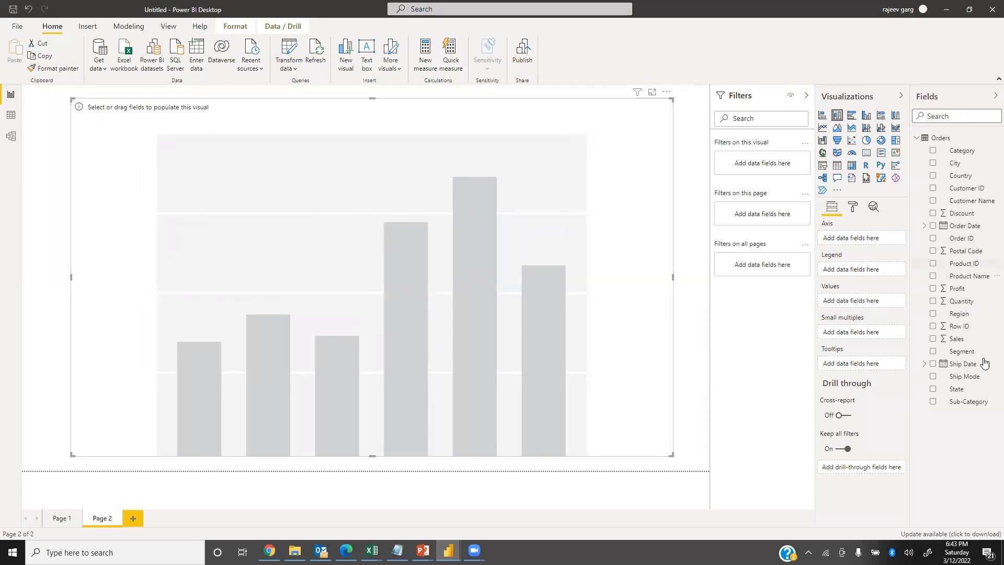
Assign Sales to the new chart's values and Sub-Category to its axis.
{"action": "left_click_drag", "start_coordinate": [864, 343], "coordinate": [858, 305]}
{"action": "mouse_move", "coordinate": [964, 403]}
{"action": "left_mouse_down"}
{"action": "mouse_move", "coordinate": [810, 375]}
{"action": "mouse_move", "coordinate": [839, 240]}
{"action": "left_mouse_up"}
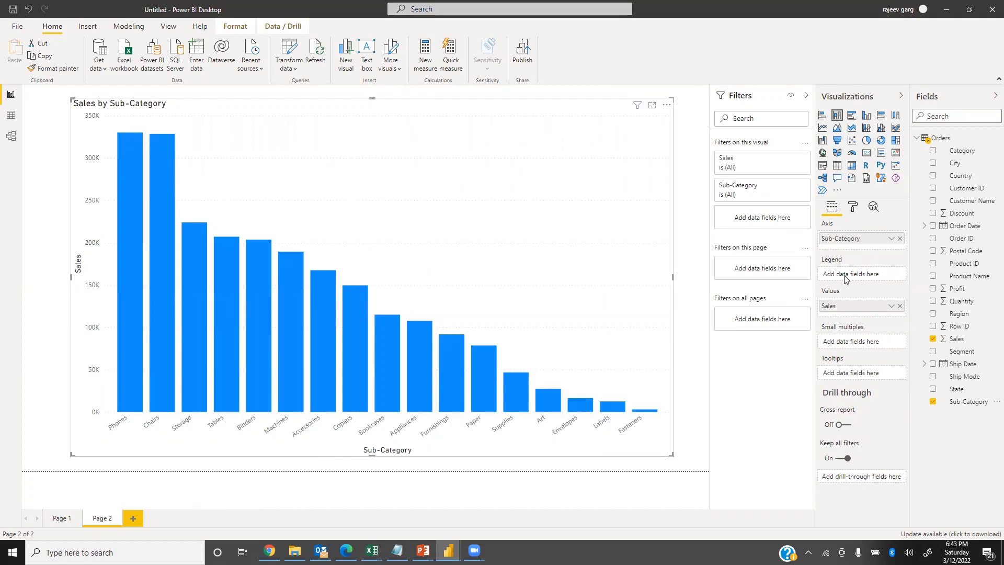
Try Category as the chart's legend, remove it, and use Region as the legend instead.
{"action": "left_click_drag", "start_coordinate": [961, 151], "coordinate": [854, 264]}
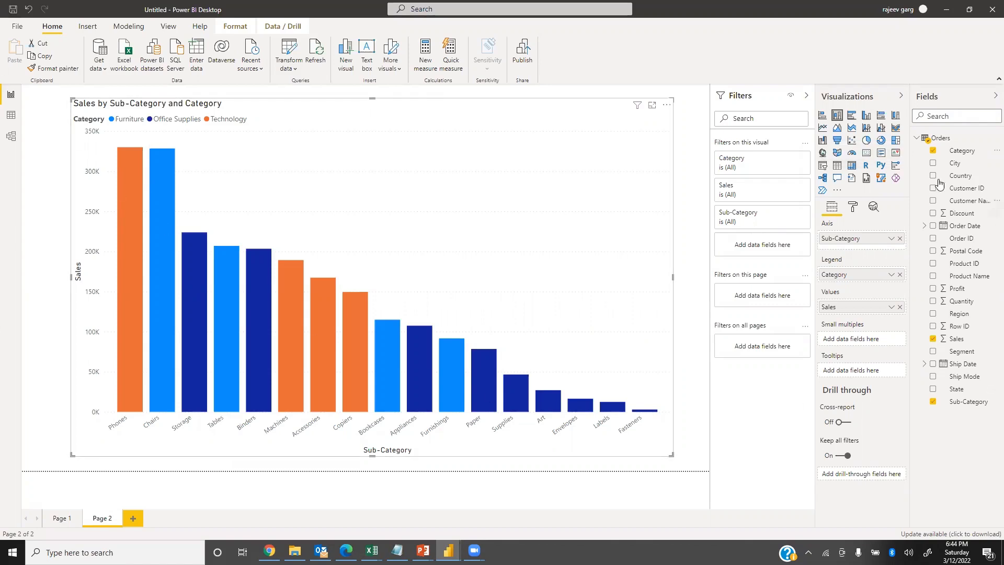
{"action": "left_click", "coordinate": [899, 275]}
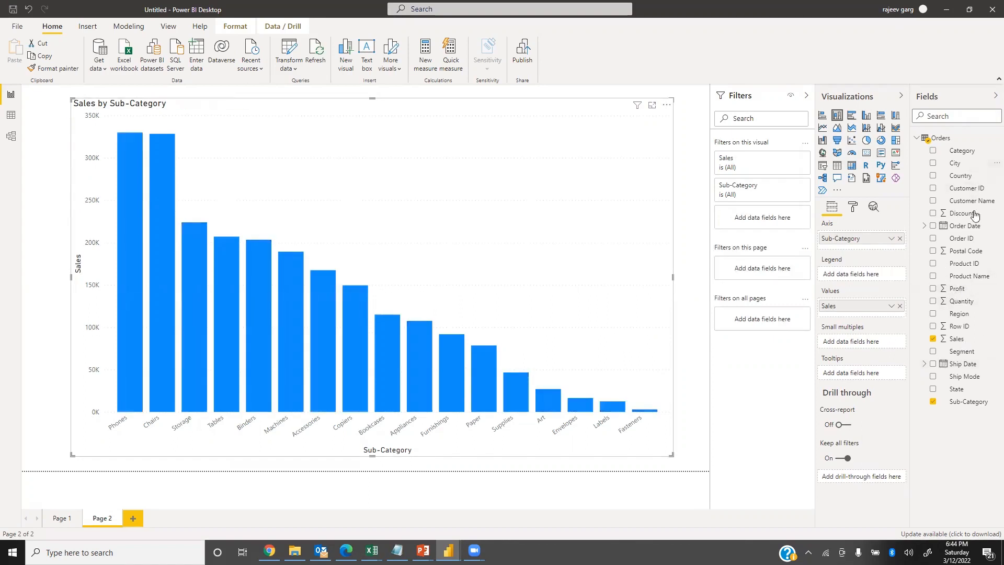
{"action": "left_click_drag", "start_coordinate": [957, 314], "coordinate": [852, 275]}
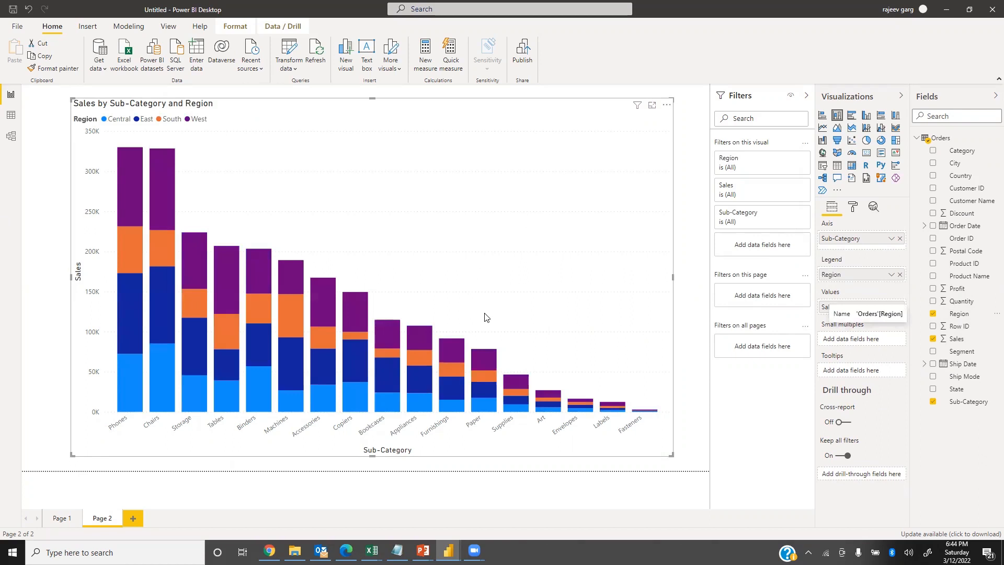
Turn on data labels and total labels for the stacked chart, with 0 decimal places on the total labels.
{"action": "left_click", "coordinate": [857, 210]}
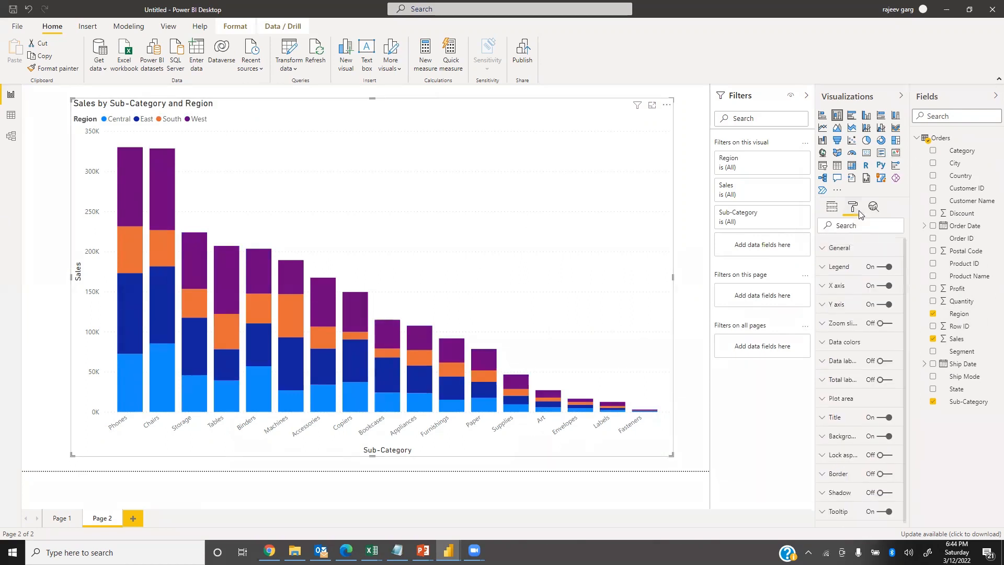
{"action": "left_click", "coordinate": [883, 361]}
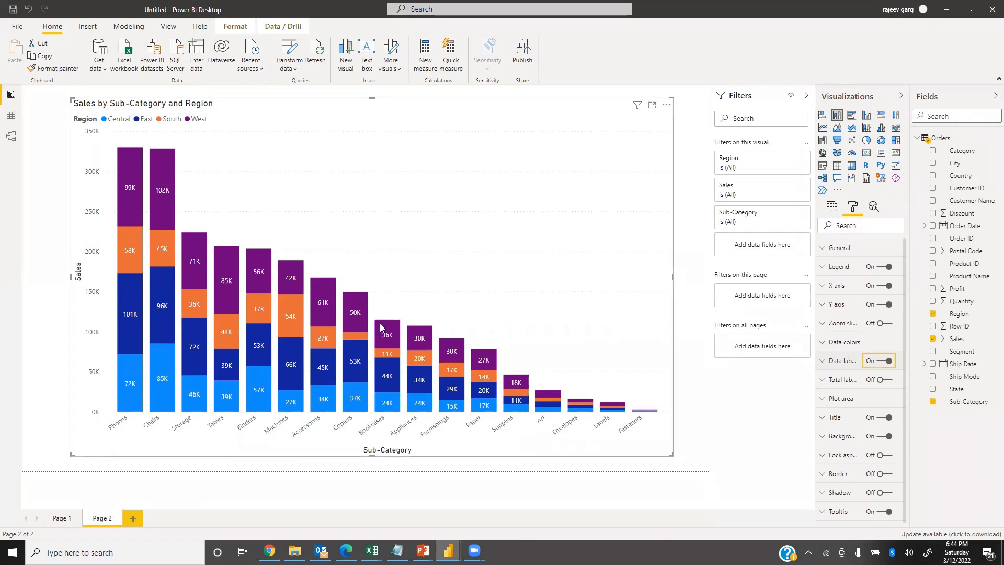
{"action": "left_click", "coordinate": [884, 380]}
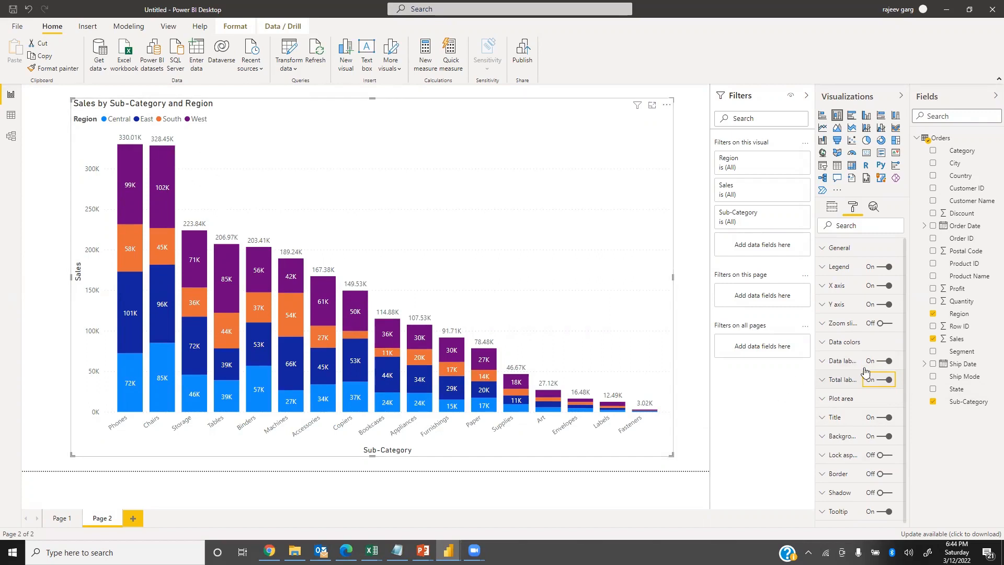
{"action": "left_click", "coordinate": [828, 385]}
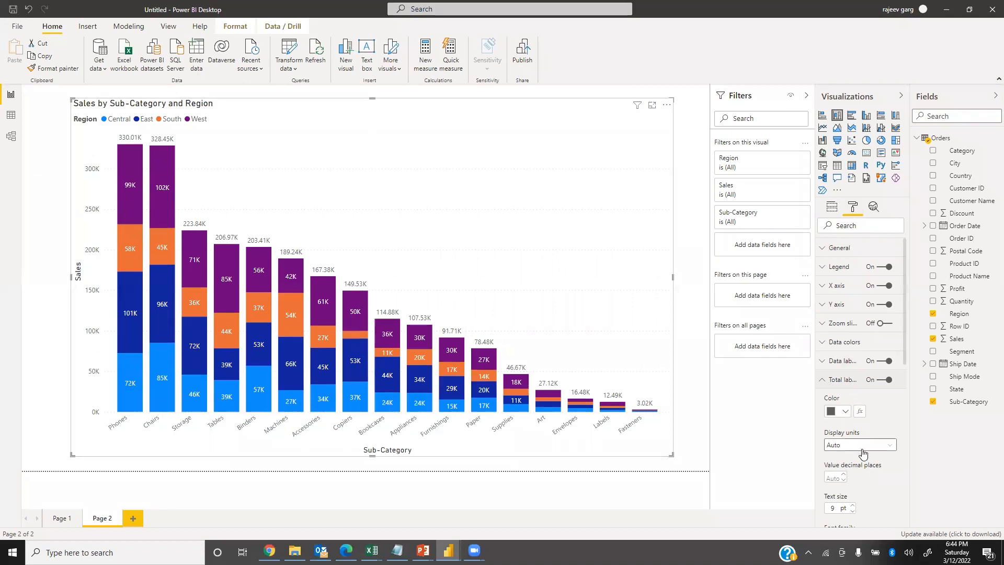
{"action": "type", "text": "0"}
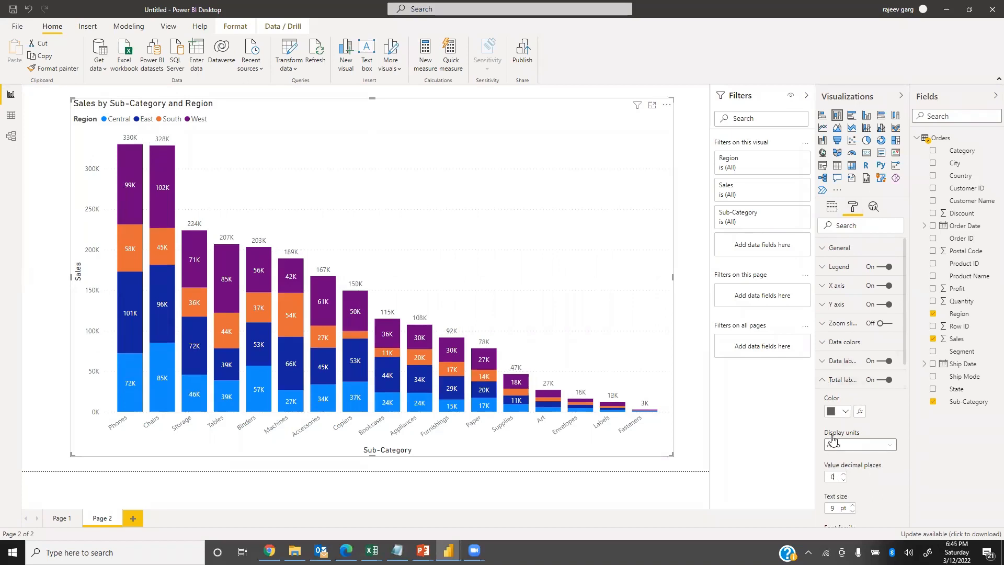
Set the stacked chart's total labels to 12 pt text size and make them bold.
{"action": "scroll", "coordinate": [868, 487], "scroll_direction": "down", "scroll_amount": 1}
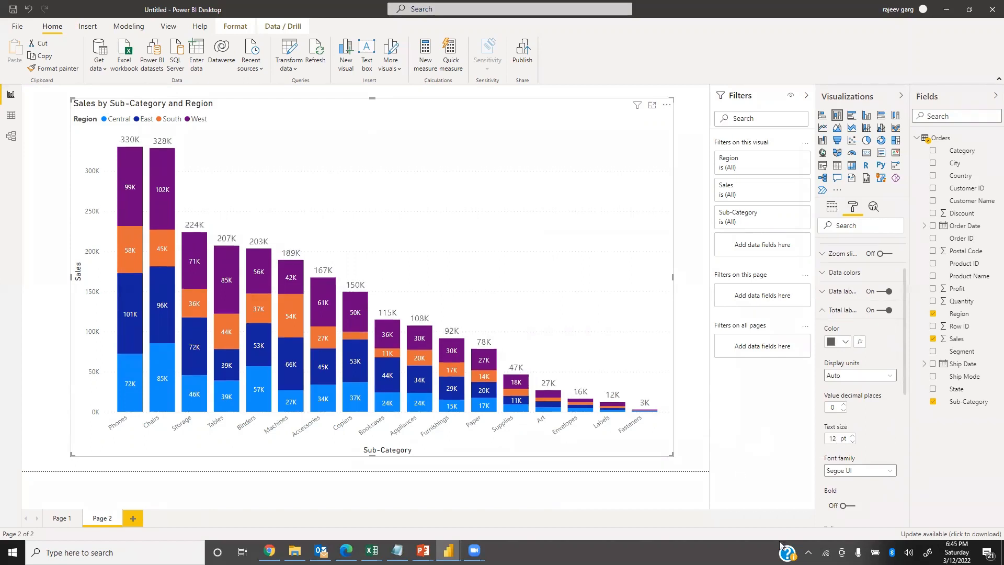
{"action": "left_click", "coordinate": [851, 506]}
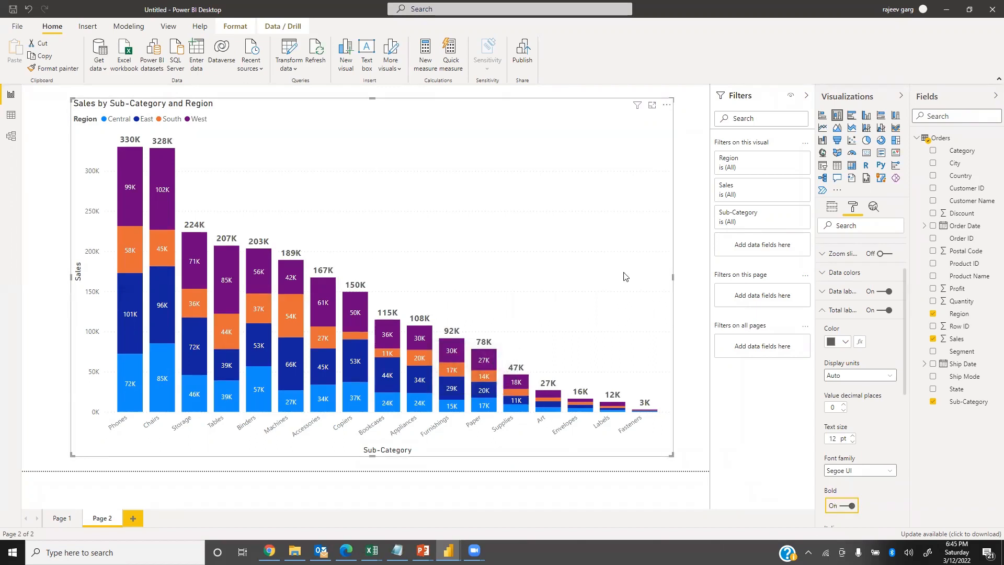
{"action": "left_click", "coordinate": [714, 508]}
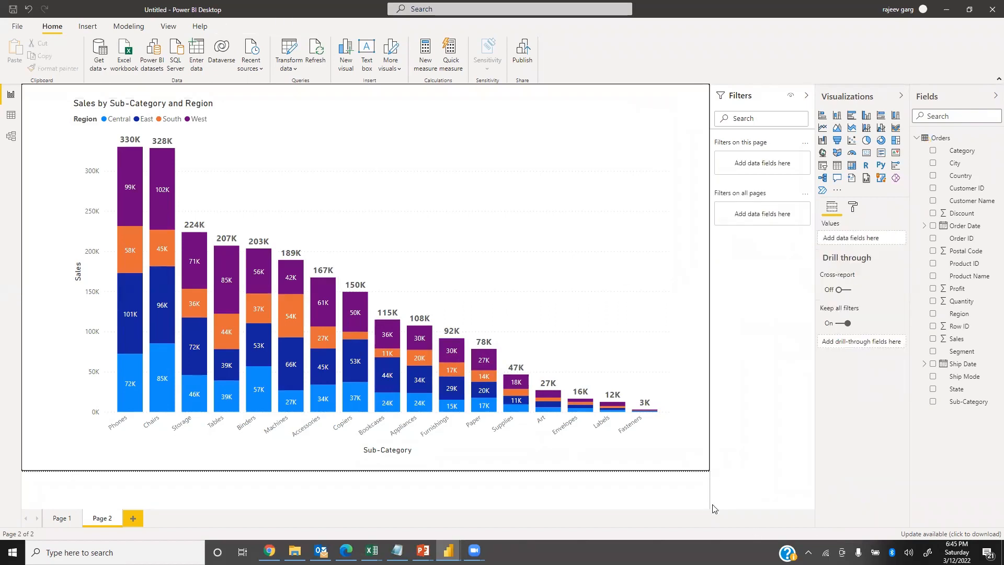
{"action": "left_click", "coordinate": [467, 276]}
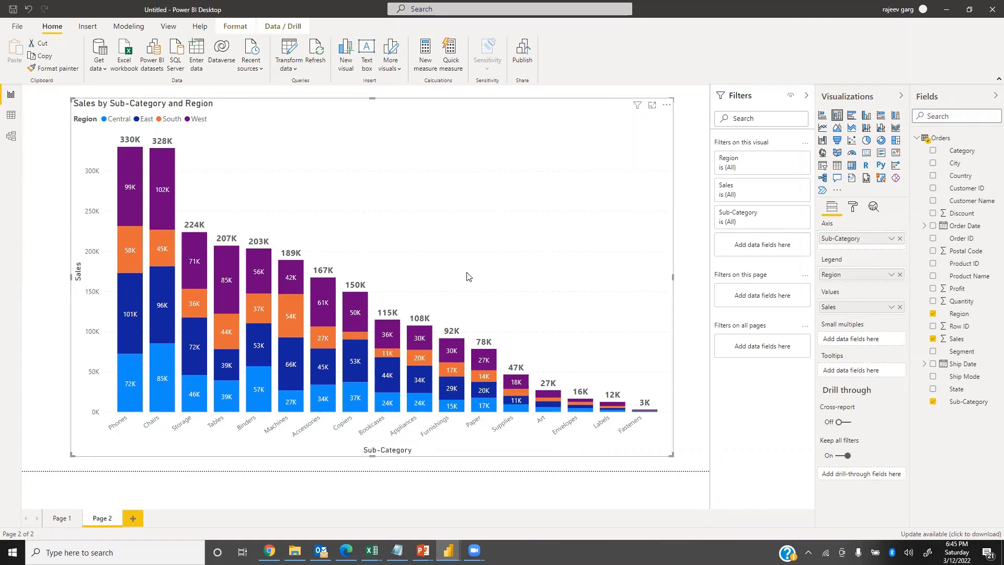
{"action": "left_click", "coordinate": [854, 208]}
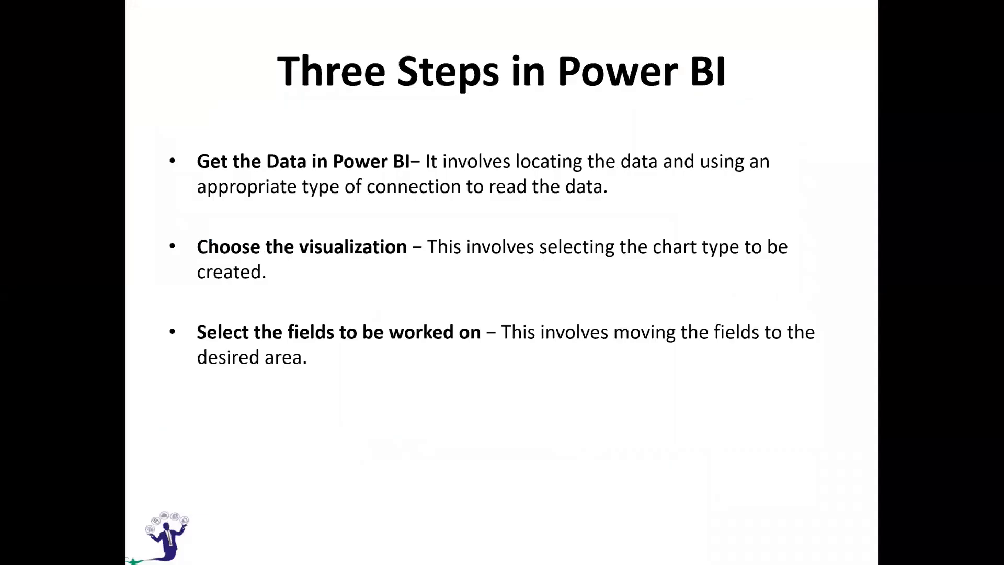
{"action": "left_click", "coordinate": [281, 446]}
{"action": "left_click", "coordinate": [311, 372]}
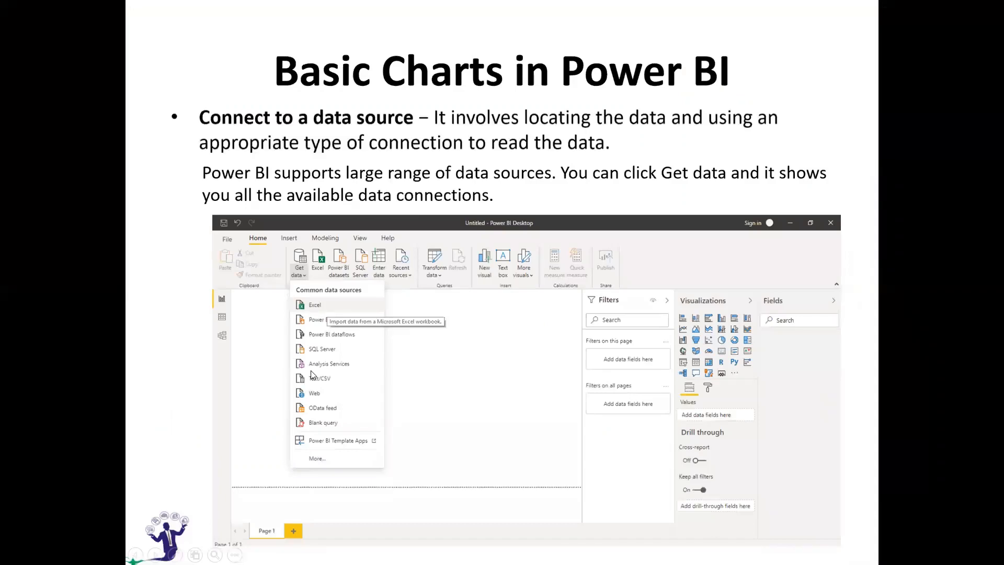
{"action": "left_click", "coordinate": [312, 375]}
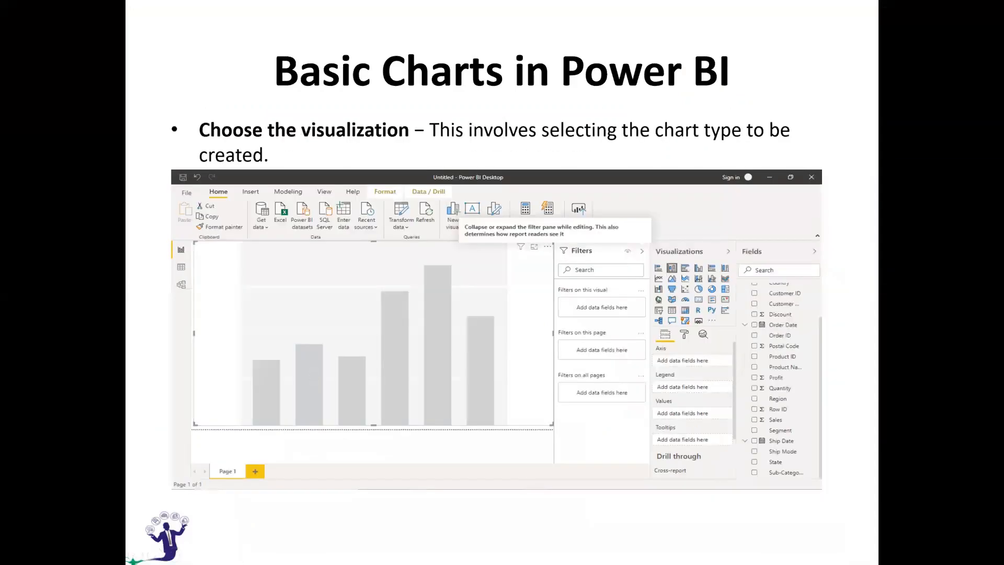
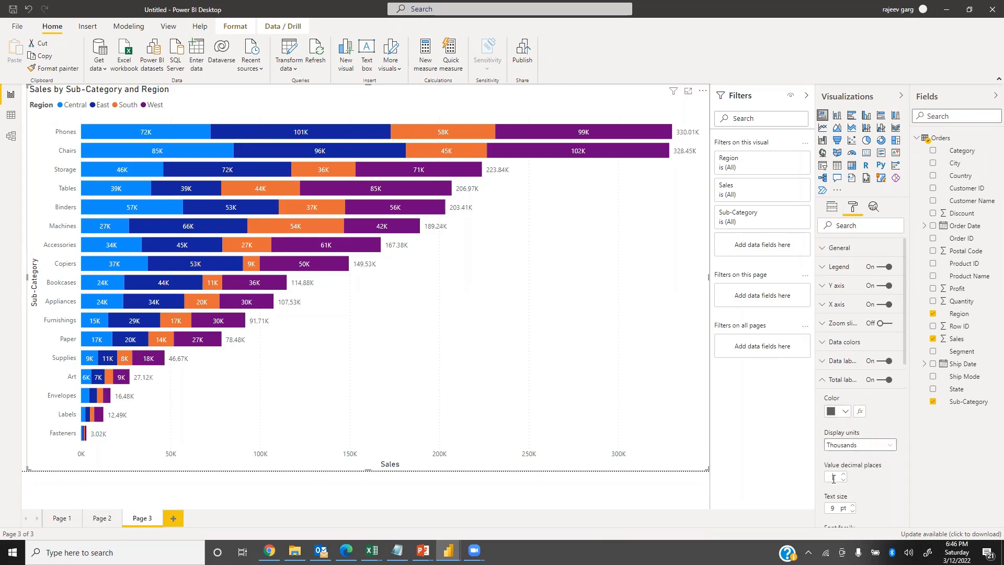
Give the stacked chart's total labels 0 decimal places, bold formatting and a 12 pt text size.
{"action": "type", "text": "0"}
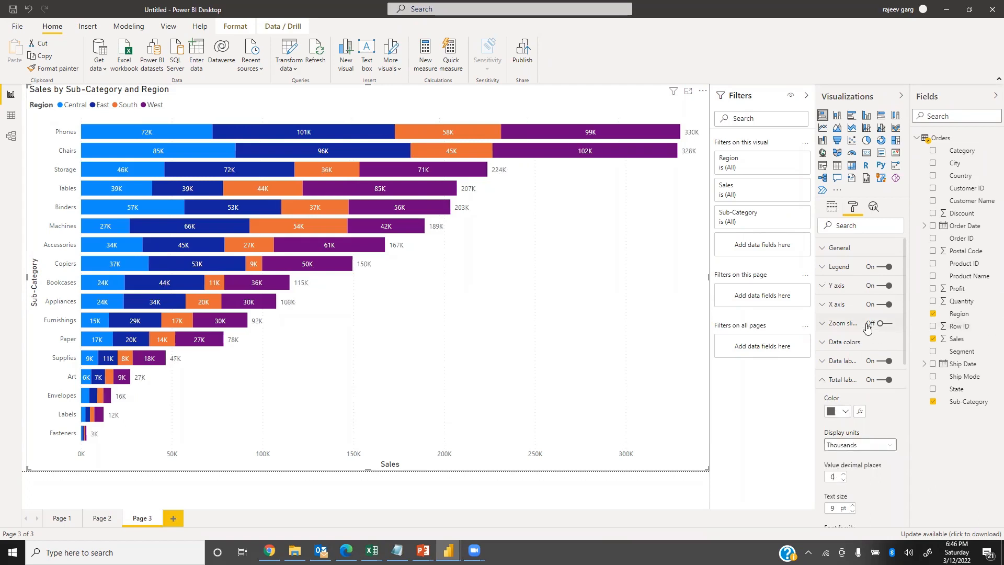
{"action": "scroll", "coordinate": [884, 381], "scroll_direction": "down", "scroll_amount": 3}
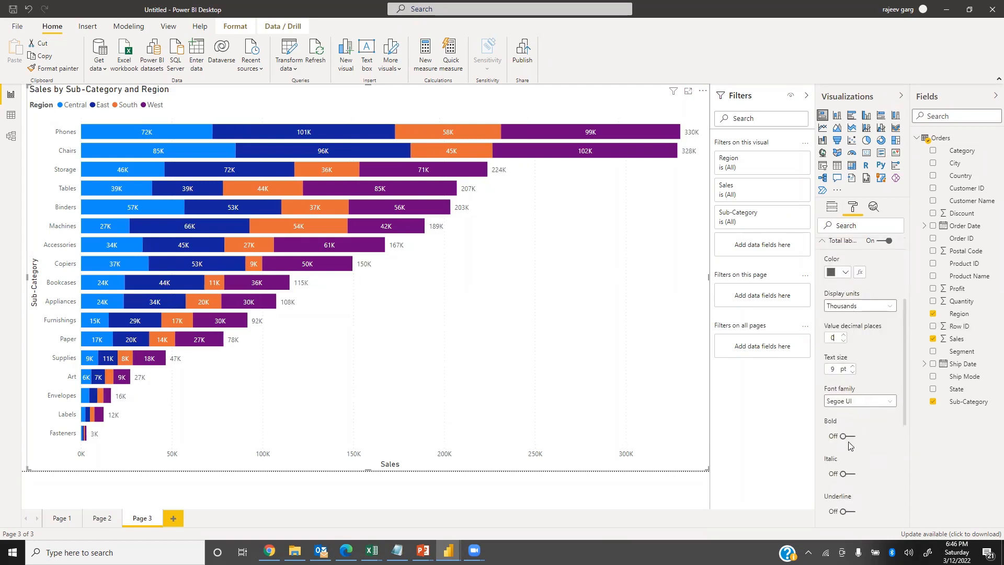
{"action": "left_click", "coordinate": [851, 437]}
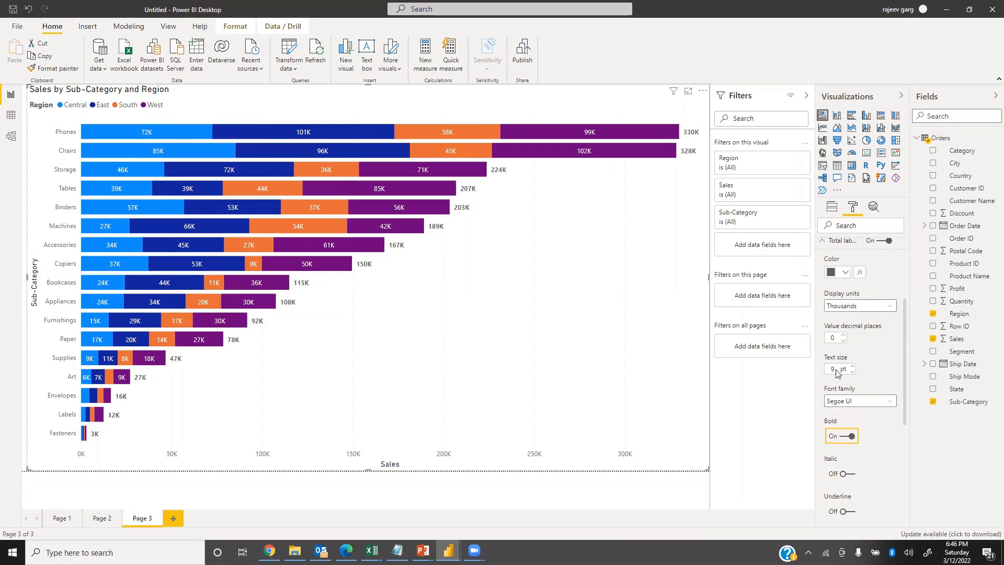
{"action": "type", "text": "12"}
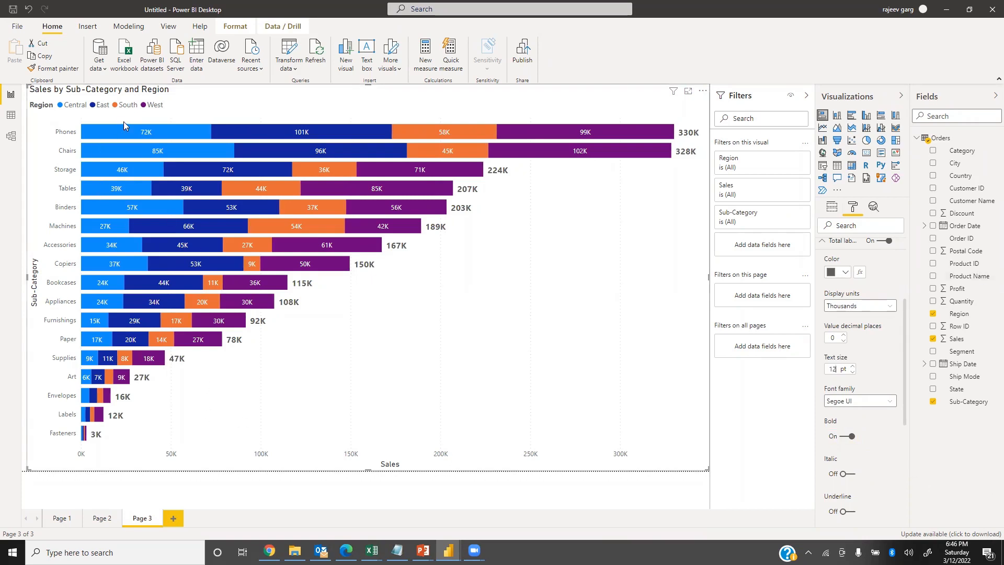
Turn off the stacked chart's legend and title.
{"action": "scroll", "coordinate": [881, 273], "scroll_direction": "up", "scroll_amount": 3}
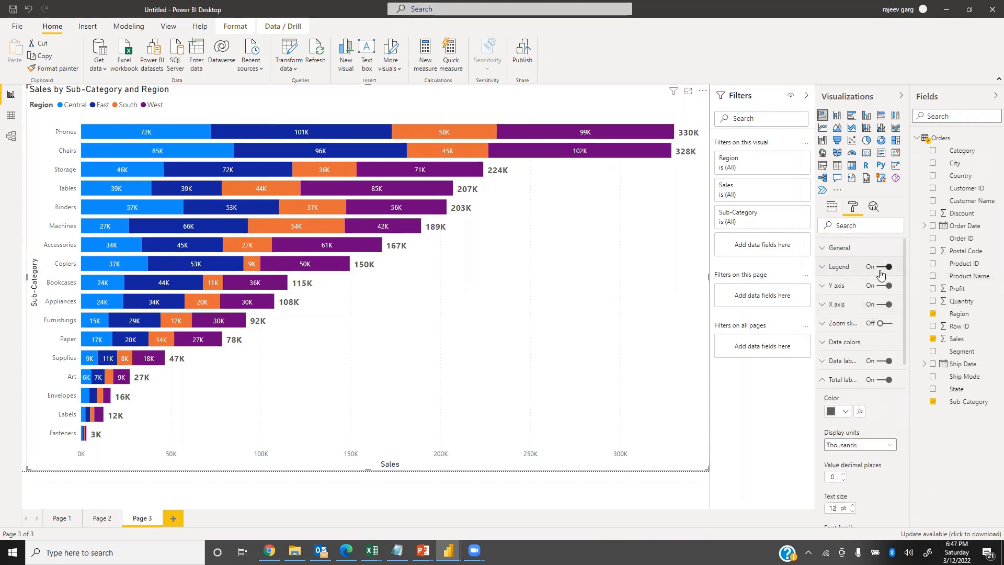
{"action": "left_click", "coordinate": [882, 267]}
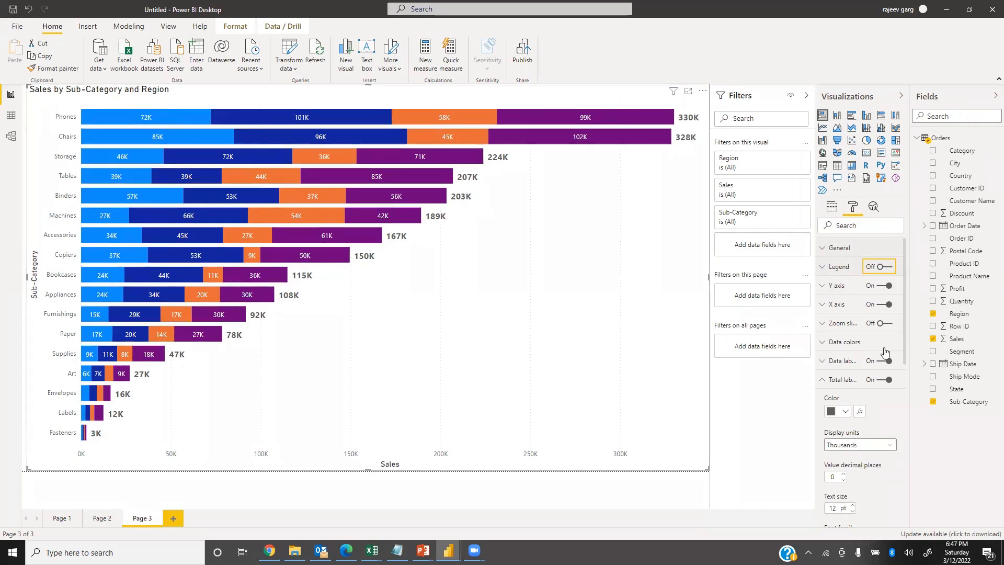
{"action": "left_click", "coordinate": [823, 380]}
{"action": "left_click", "coordinate": [880, 418]}
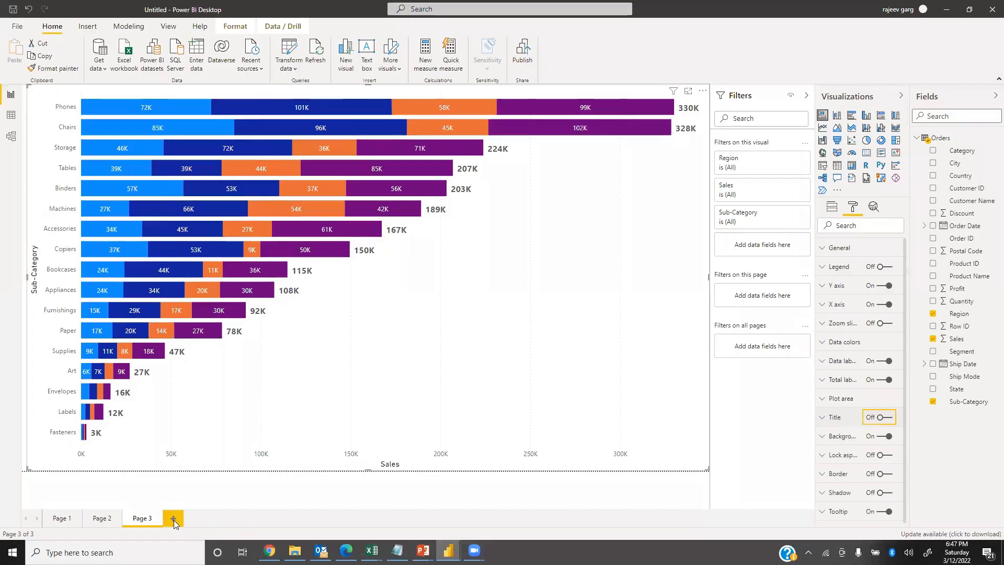
Add a new page with an enlarged pie chart that uses Sales as values and Region as legend.
{"action": "left_click", "coordinate": [174, 518]}
{"action": "left_click", "coordinate": [867, 141]}
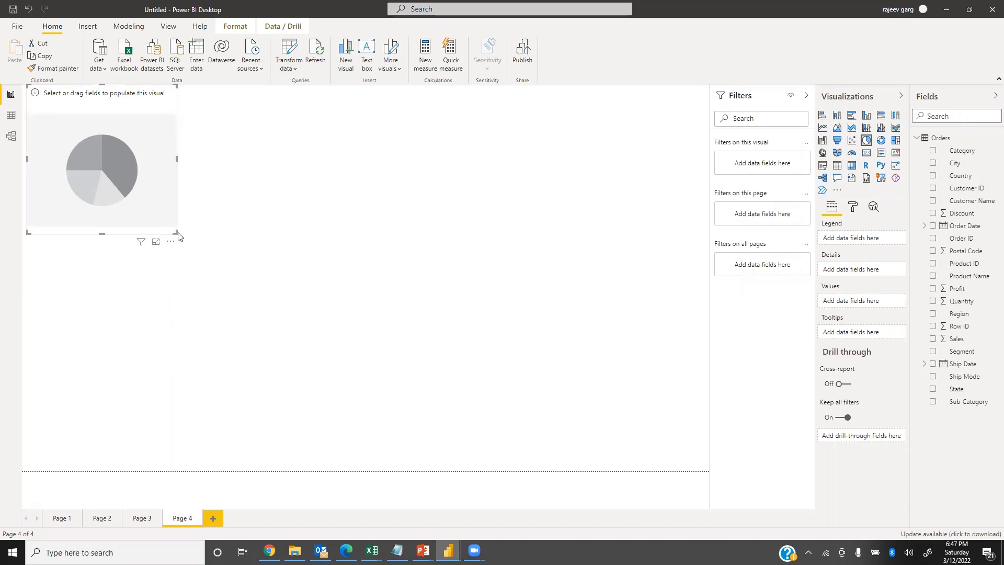
{"action": "left_click_drag", "start_coordinate": [173, 230], "coordinate": [554, 473]}
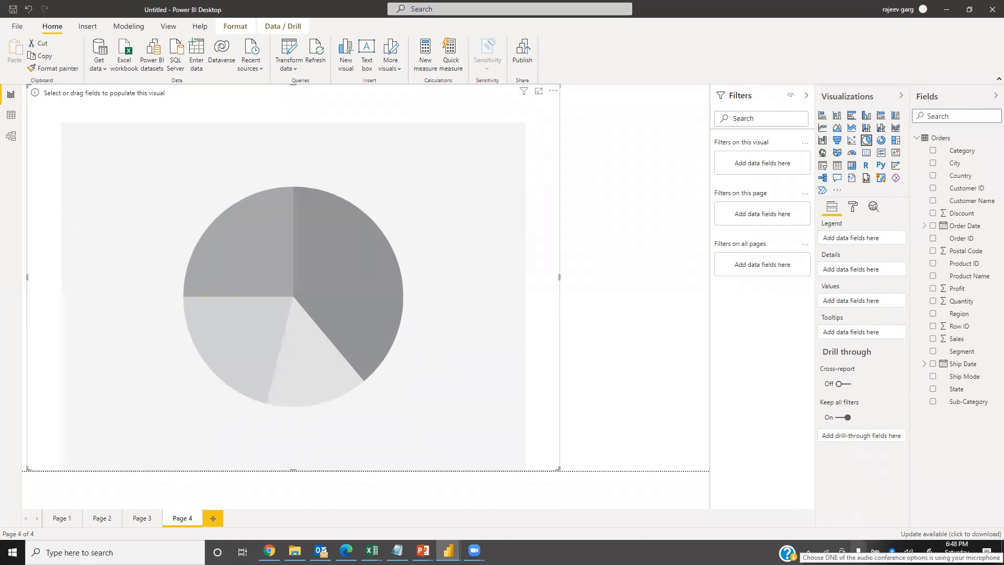
{"action": "left_click_drag", "start_coordinate": [957, 339], "coordinate": [833, 308]}
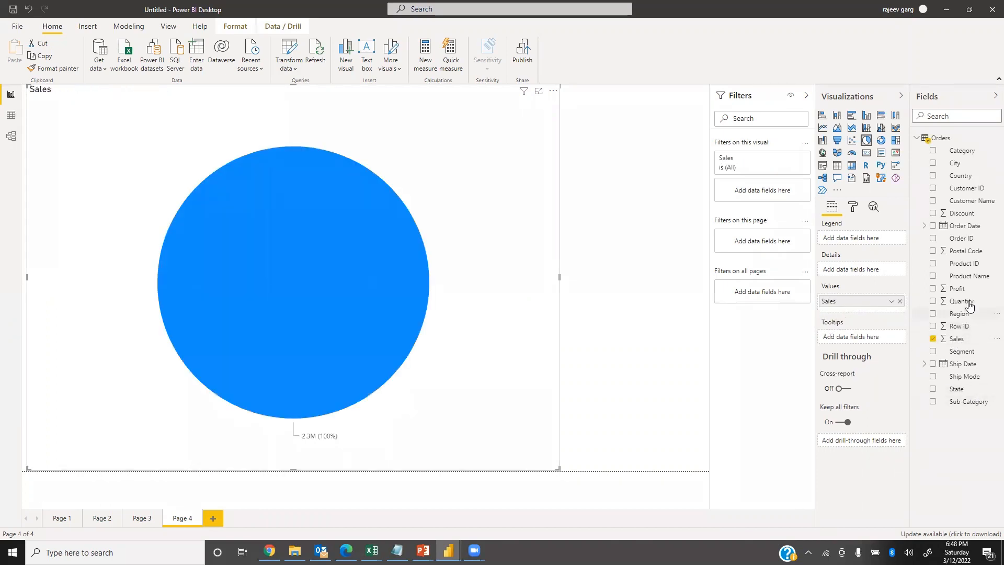
{"action": "left_click_drag", "start_coordinate": [960, 320], "coordinate": [836, 230]}
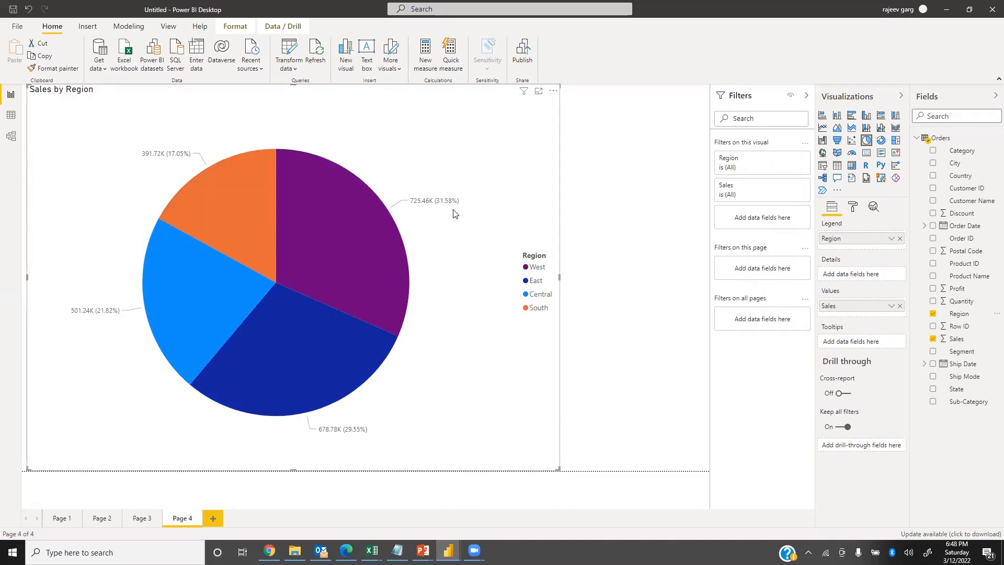
Turn off the pie chart's legend and widen the chart to the full page width.
{"action": "left_click", "coordinate": [853, 209]}
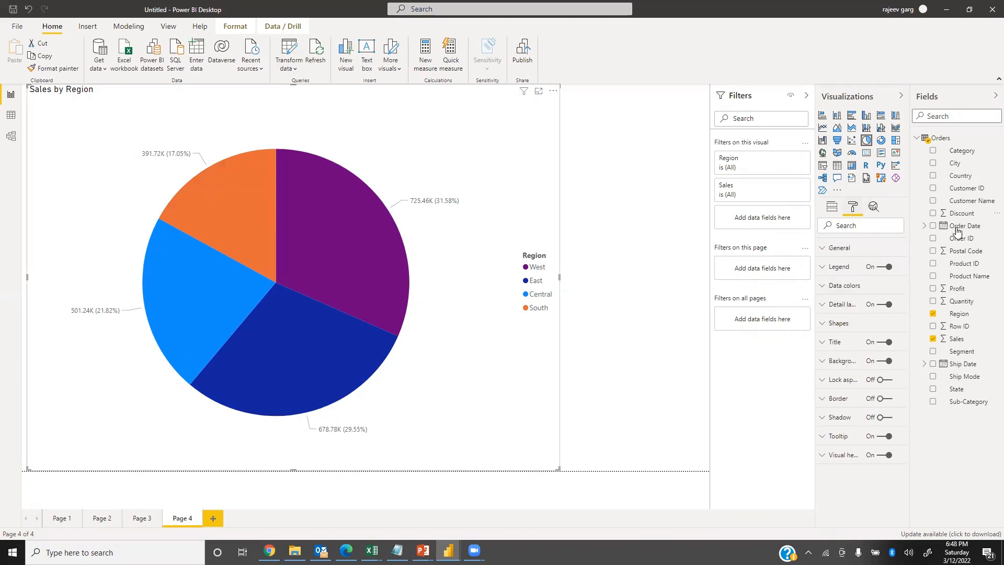
{"action": "left_click", "coordinate": [884, 268]}
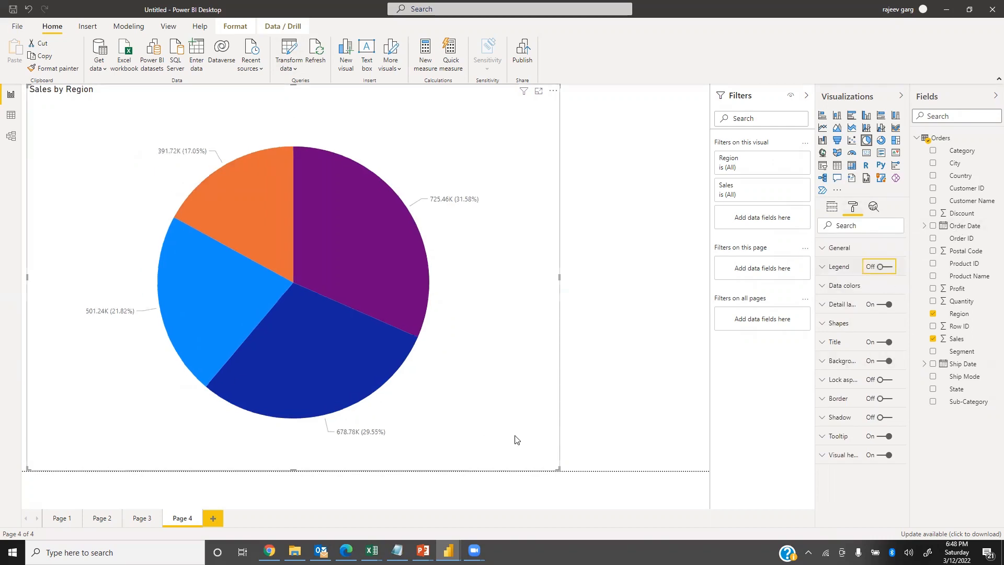
{"action": "left_click_drag", "start_coordinate": [556, 462], "coordinate": [755, 471]}
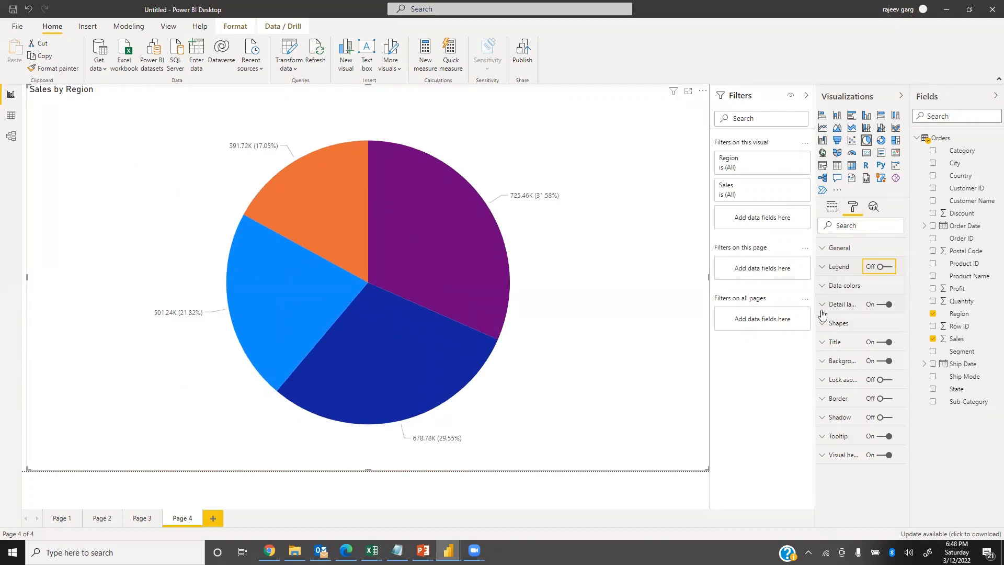
Change the data color of the West slice to the gold theme color.
{"action": "left_click", "coordinate": [820, 286]}
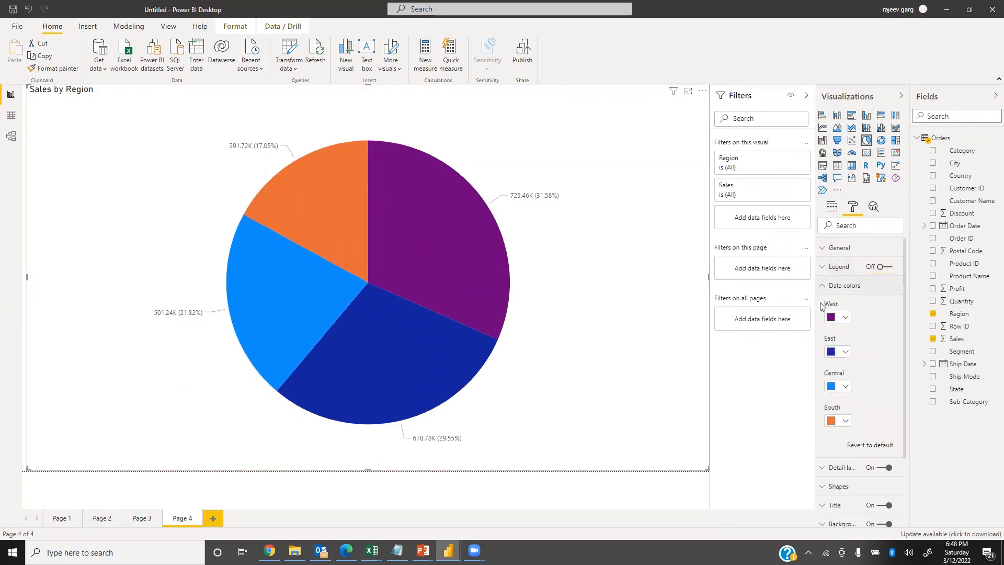
{"action": "left_click", "coordinate": [845, 320]}
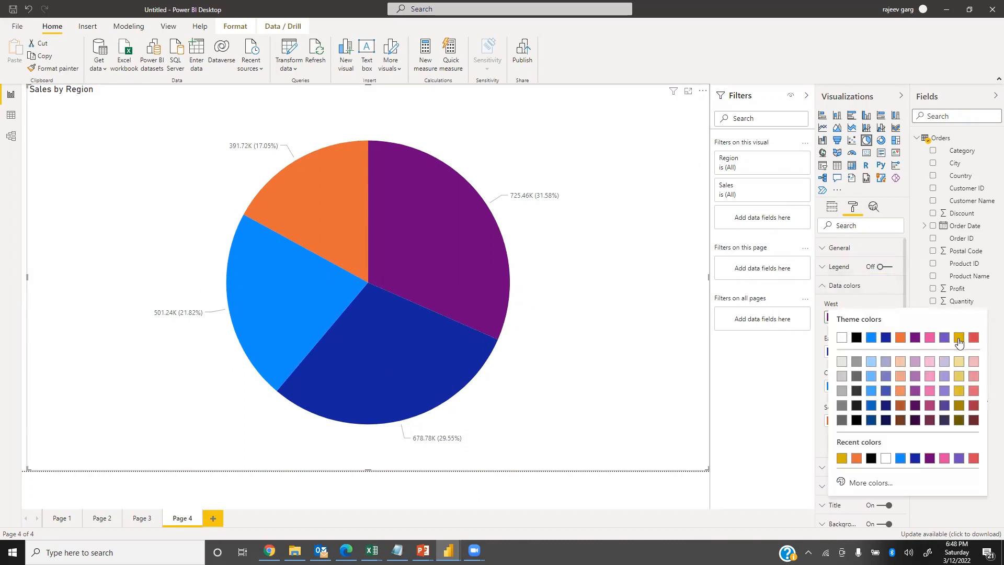
{"action": "left_click", "coordinate": [959, 337]}
{"action": "left_click", "coordinate": [824, 286]}
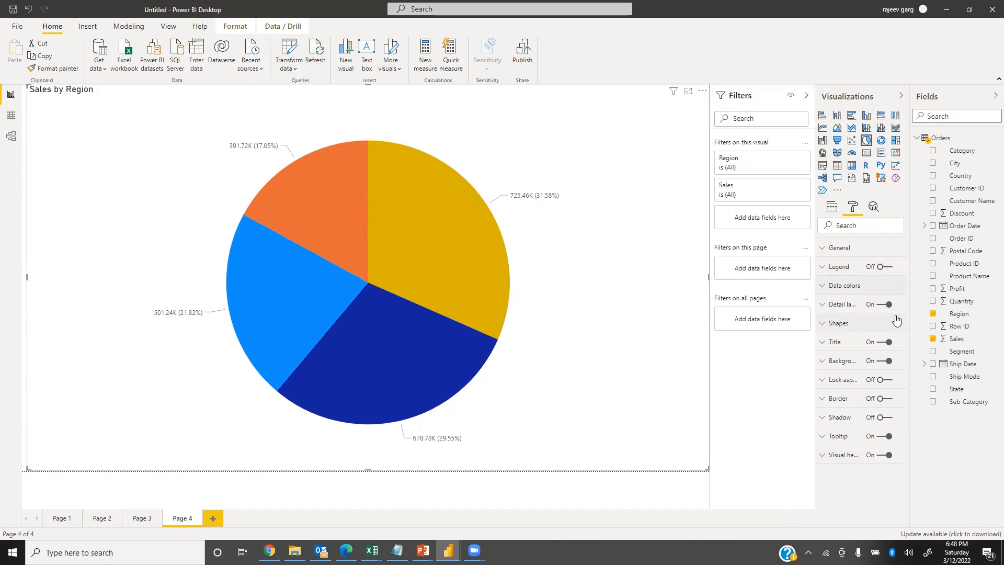
Set the detail labels to the Category style and format them as 16 pt bold Times New Roman.
{"action": "left_click", "coordinate": [820, 309]}
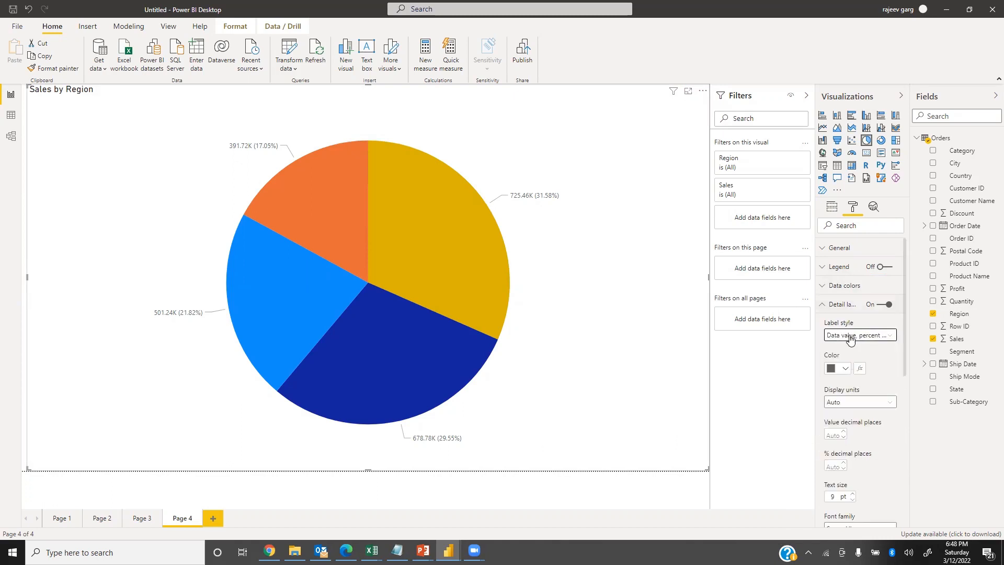
{"action": "left_click", "coordinate": [843, 335]}
{"action": "left_click", "coordinate": [841, 348]}
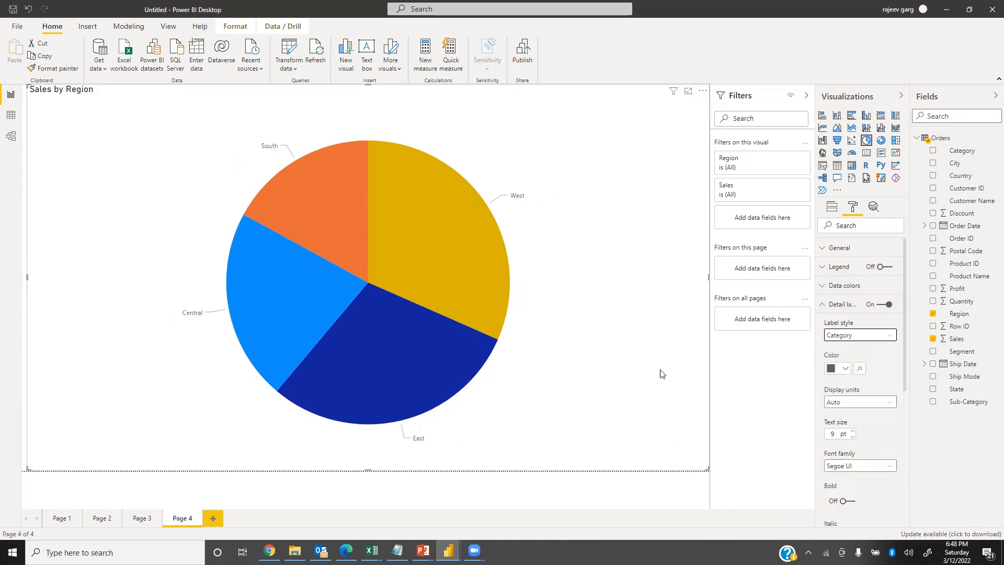
{"action": "left_click", "coordinate": [836, 434]}
{"action": "type", "text": "16"}
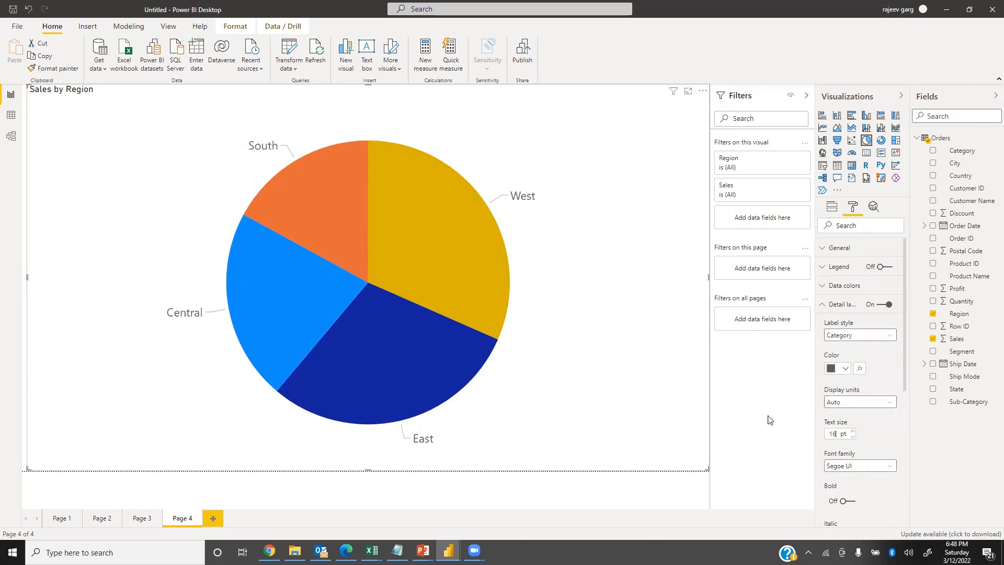
{"action": "left_click", "coordinate": [847, 502]}
{"action": "left_click", "coordinate": [869, 467]}
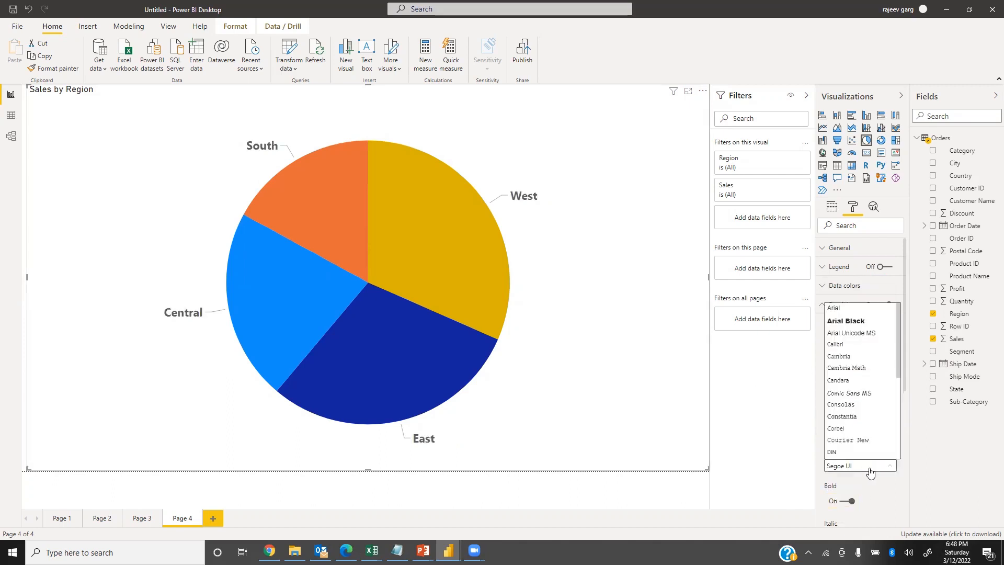
{"action": "type", "text": "ti"}
{"action": "key", "text": "Return"}
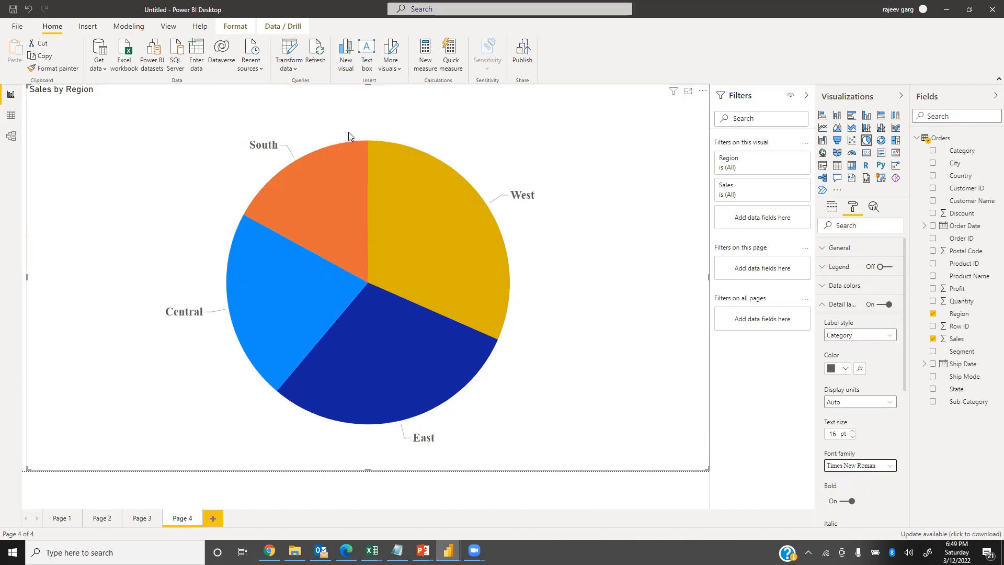
Switch the detail label style to Data value with 0 value decimal places.
{"action": "left_click", "coordinate": [852, 336]}
{"action": "left_click", "coordinate": [848, 360]}
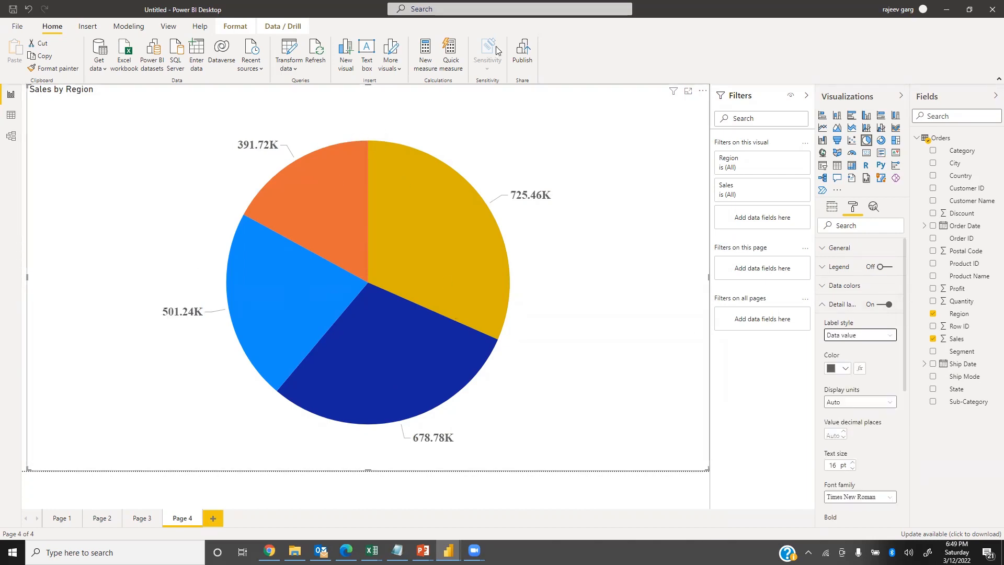
{"action": "left_click", "coordinate": [836, 434]}
{"action": "type", "text": "0"}
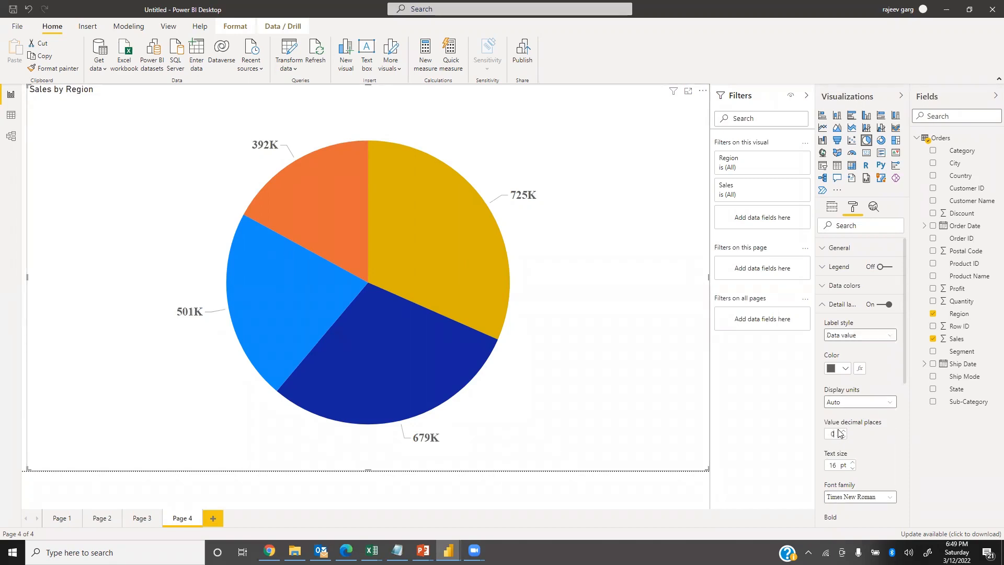
Try the Percent of total and Category, percent of total label styles, and use All detail labels instead.
{"action": "left_click", "coordinate": [864, 337]}
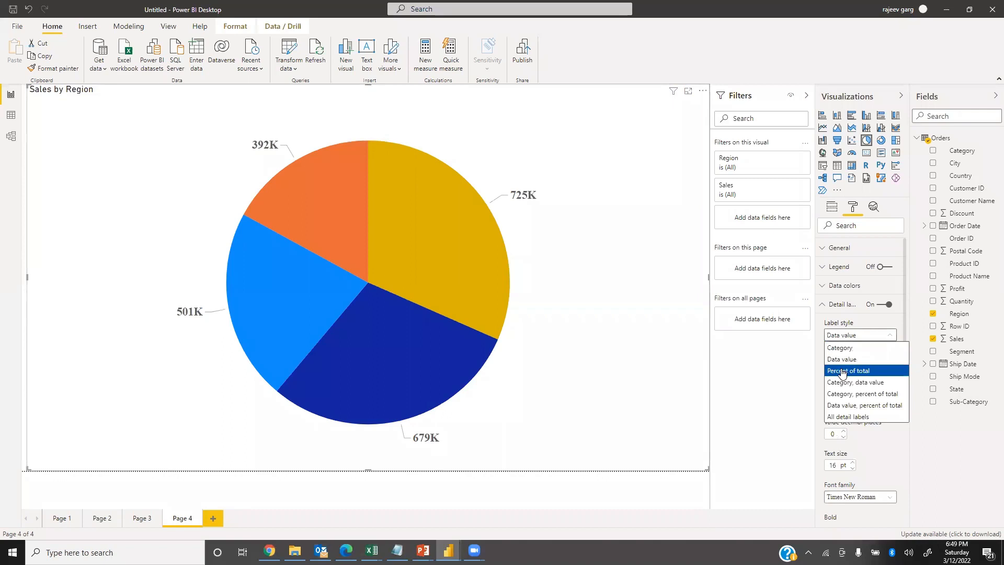
{"action": "left_click", "coordinate": [842, 371]}
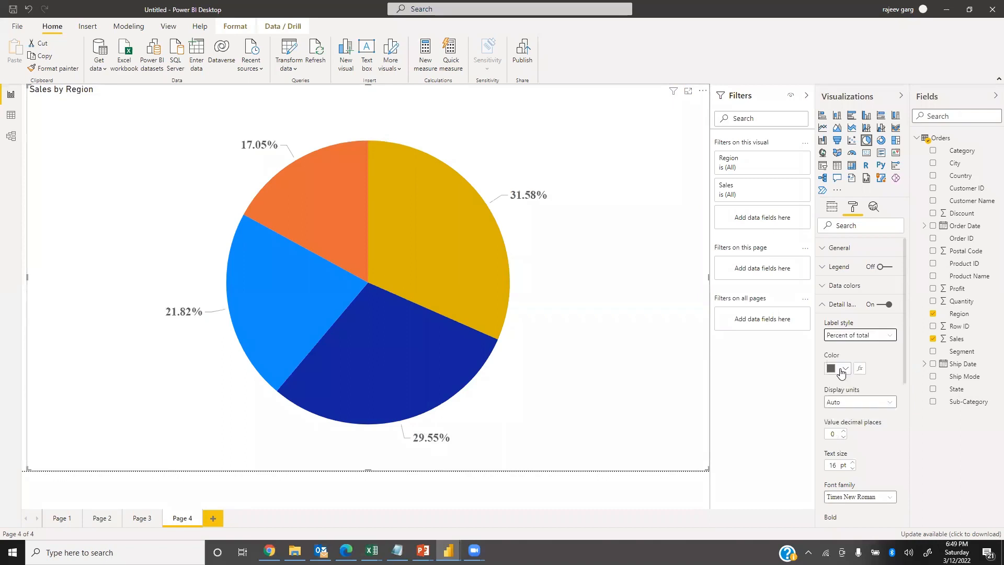
{"action": "left_click", "coordinate": [885, 339]}
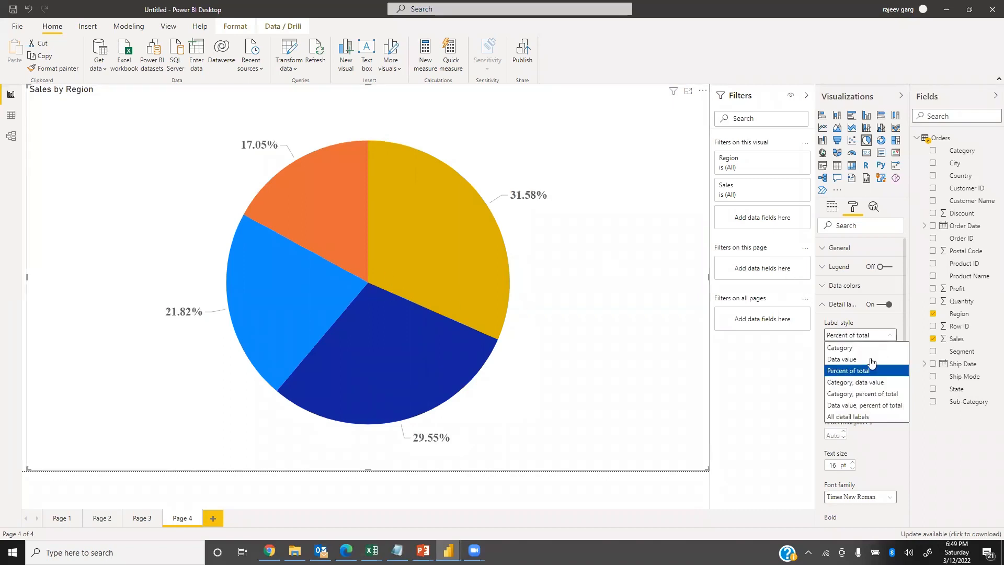
{"action": "left_click", "coordinate": [856, 395]}
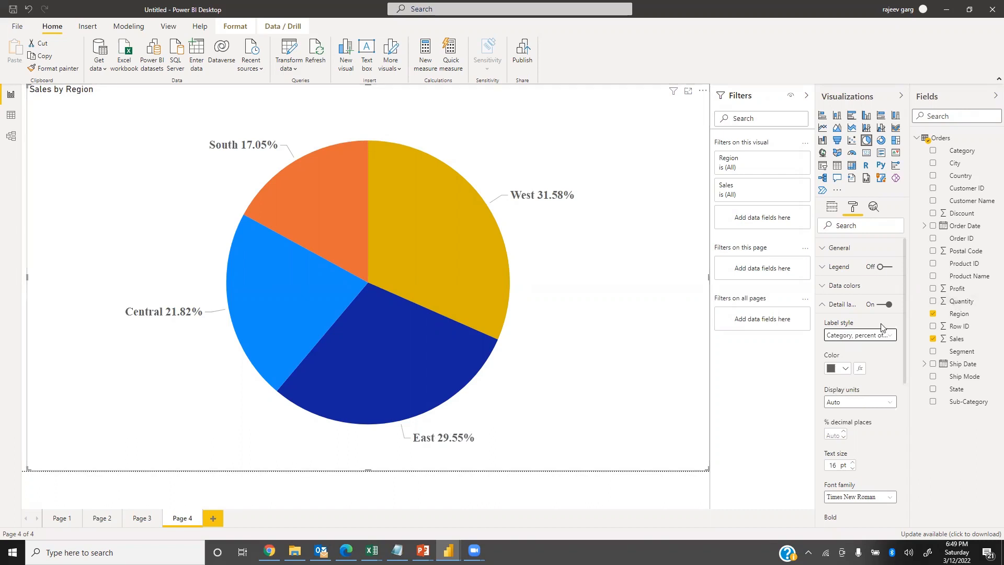
{"action": "left_click", "coordinate": [854, 338]}
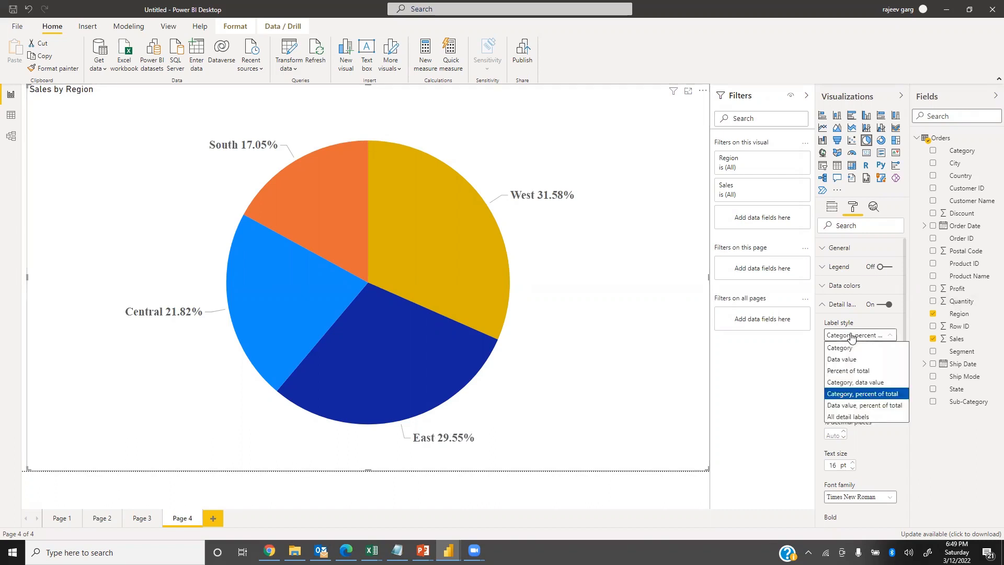
{"action": "left_click", "coordinate": [842, 418]}
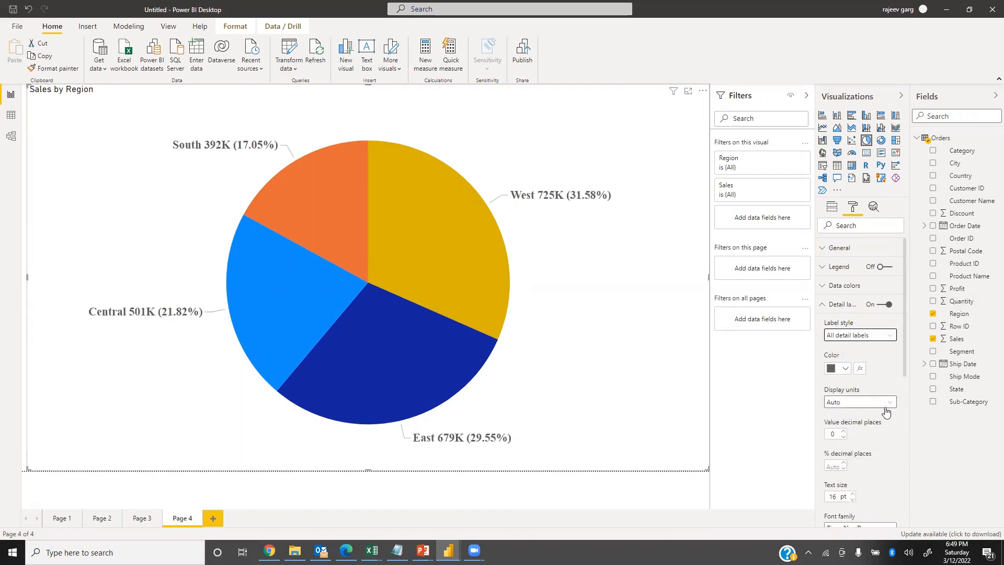
Set the detail labels' percentage decimal places to 0 and color the labels gold.
{"action": "left_click", "coordinate": [837, 466]}
{"action": "type", "text": "0"}
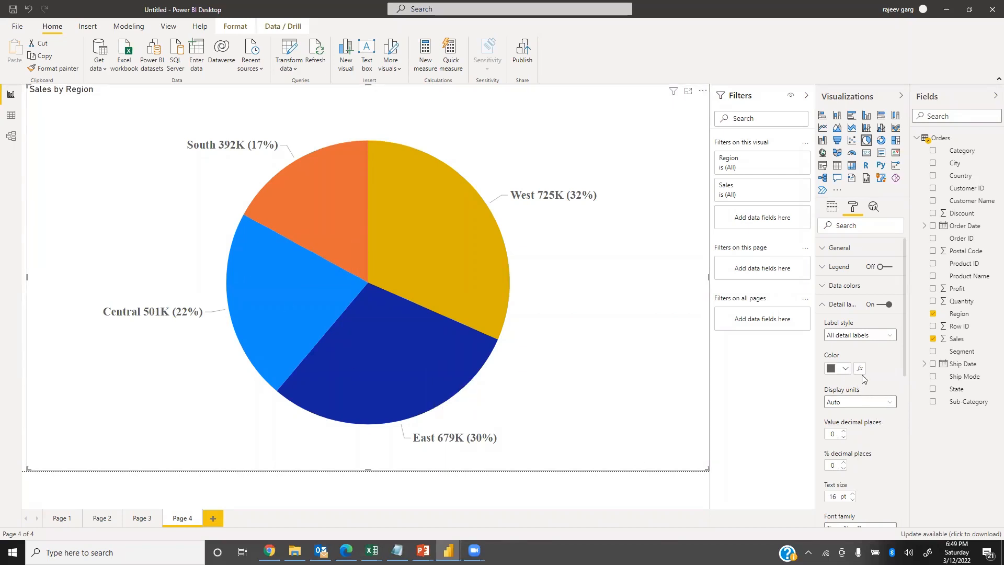
{"action": "left_click", "coordinate": [846, 370]}
{"action": "left_click", "coordinate": [841, 320]}
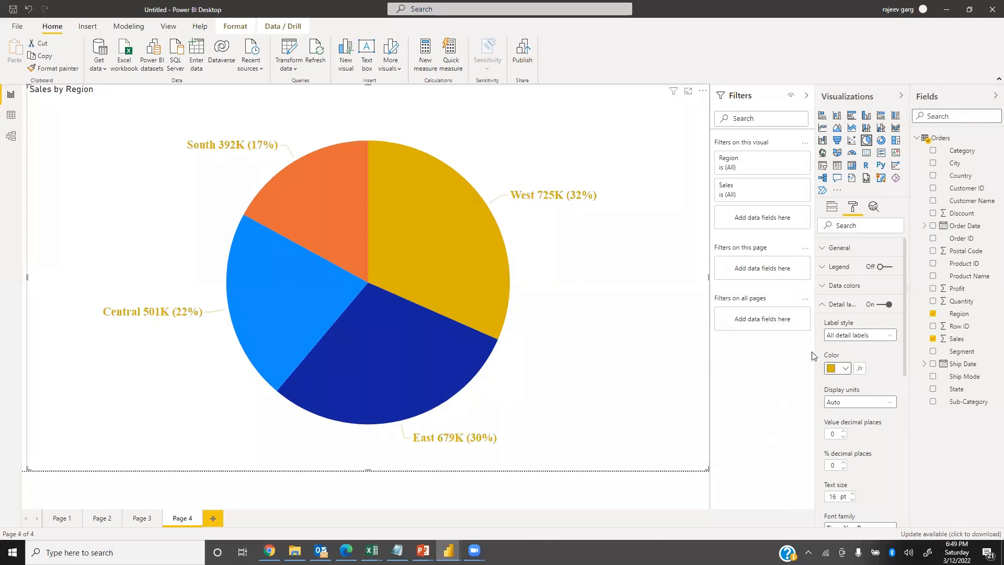
{"action": "left_click", "coordinate": [834, 304]}
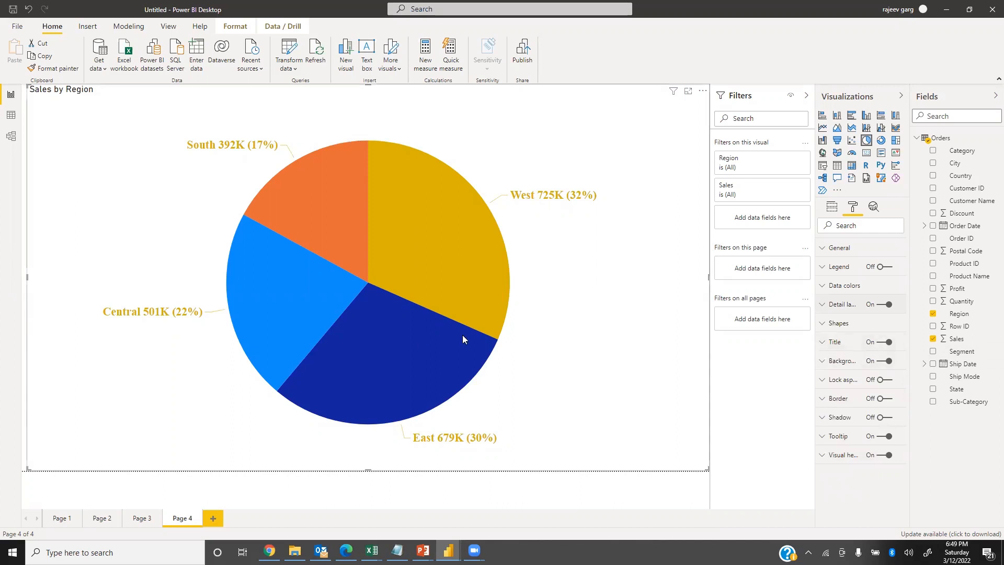
Change the pie chart's title text to "Regional Sales".
{"action": "left_click", "coordinate": [822, 342]}
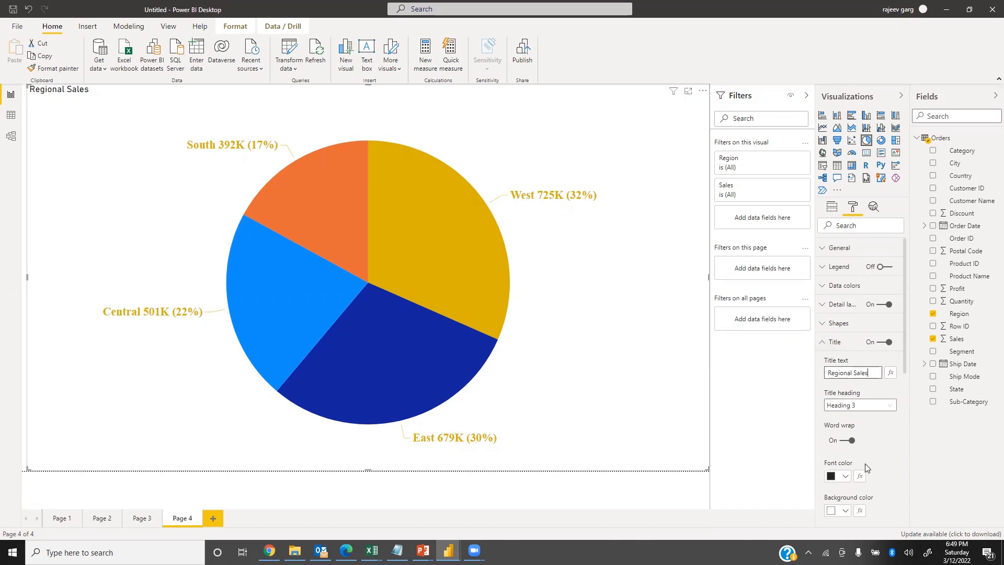
Center the pie chart's title, make it bold and set its text size to 20 pt.
{"action": "scroll", "coordinate": [859, 460], "scroll_direction": "down", "scroll_amount": 4}
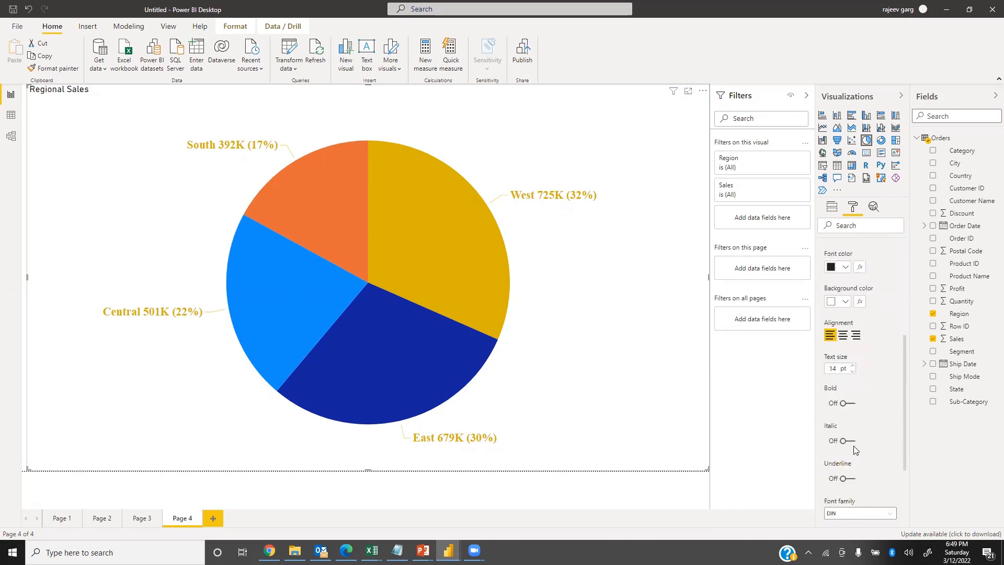
{"action": "left_click", "coordinate": [843, 335]}
{"action": "left_click", "coordinate": [846, 404]}
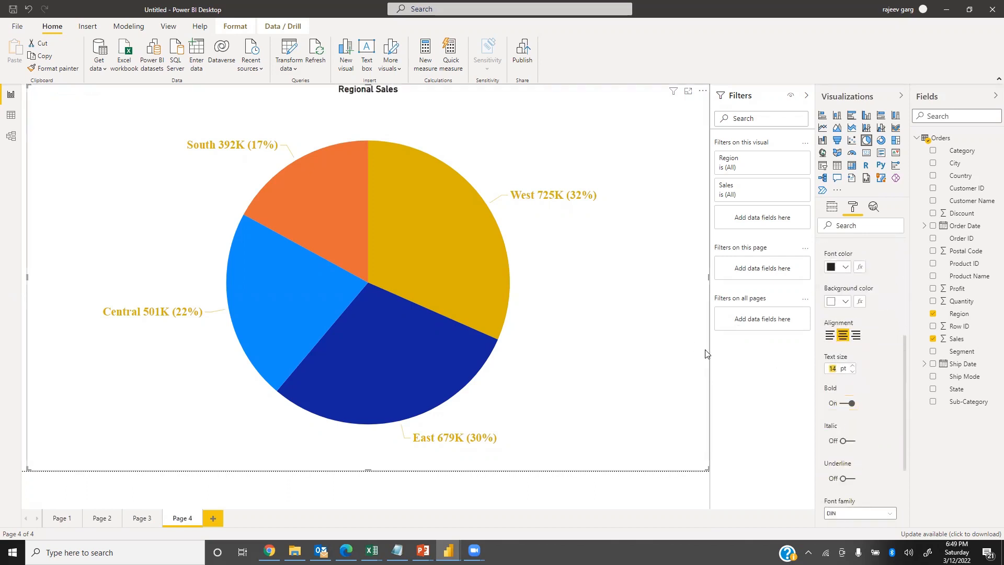
{"action": "type", "text": "20"}
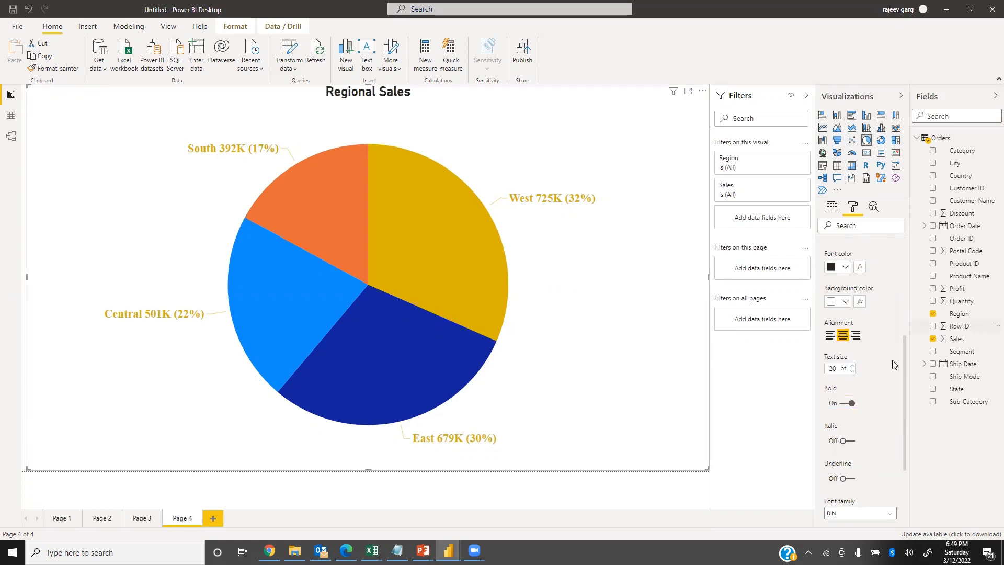
Color the chart title gold and change its font family to Times New Roman.
{"action": "left_click", "coordinate": [843, 268]}
{"action": "left_click", "coordinate": [842, 407]}
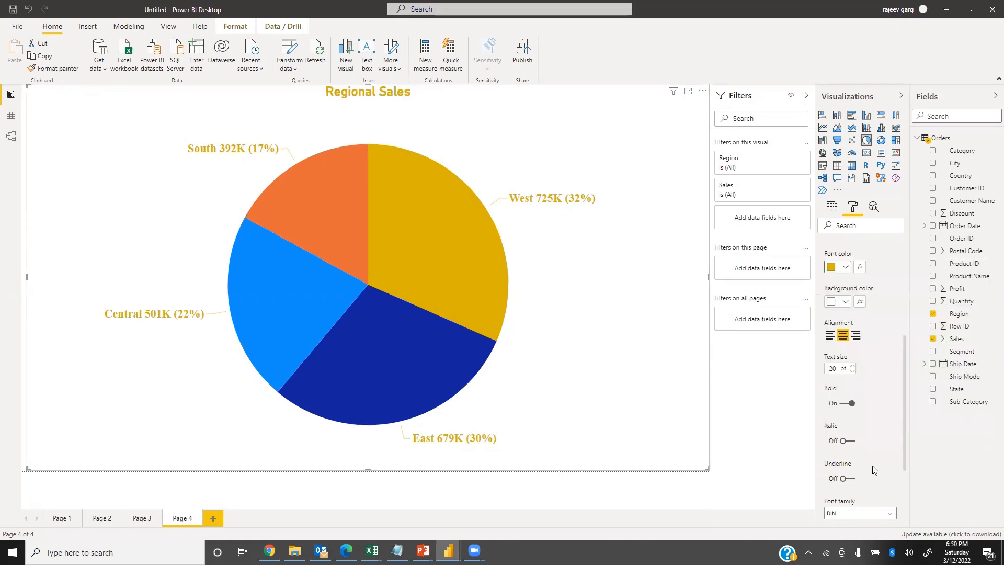
{"action": "left_click", "coordinate": [856, 514]}
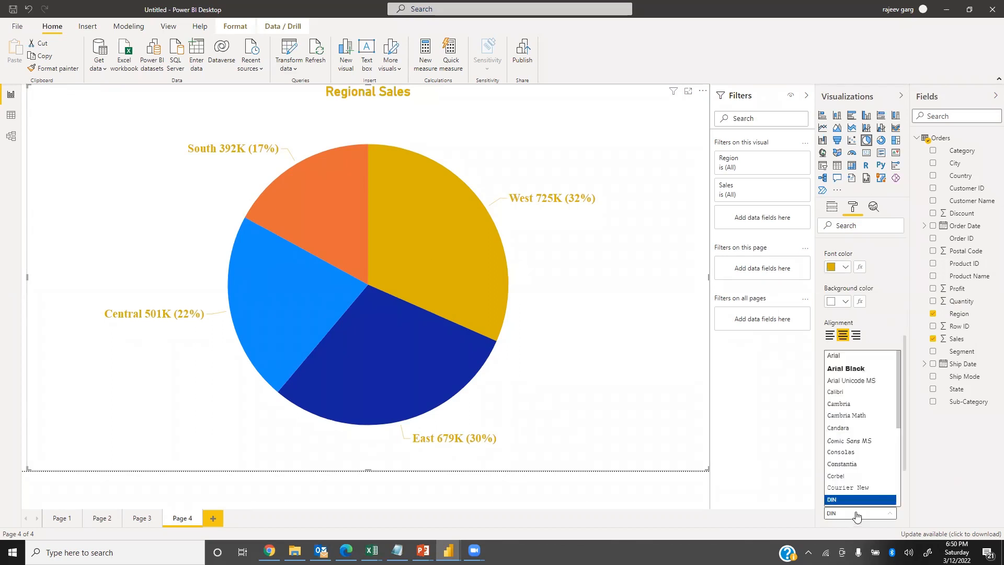
{"action": "scroll", "coordinate": [856, 516], "scroll_direction": "down", "scroll_amount": 10}
{"action": "left_click", "coordinate": [856, 501]}
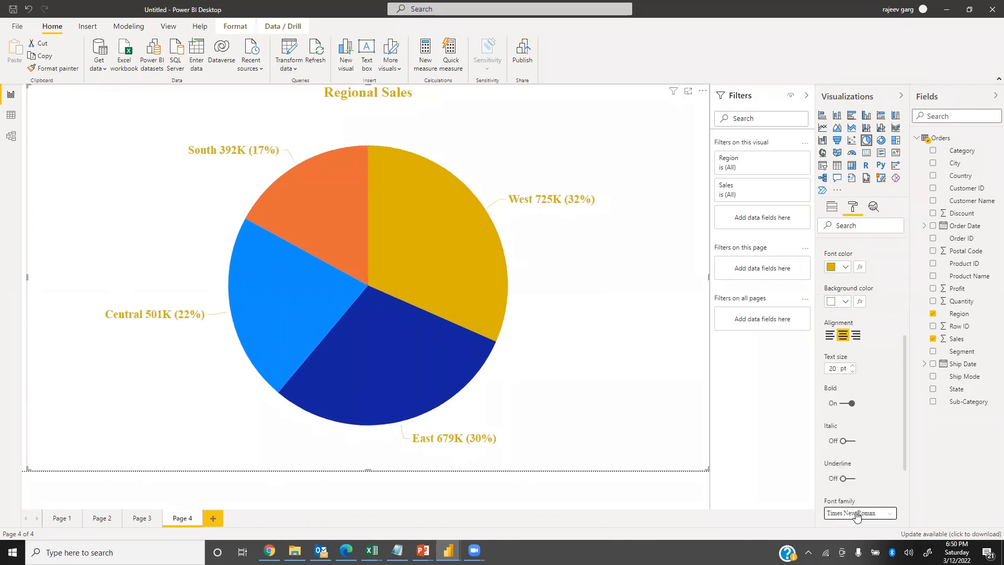
Set the pie chart's background color to black.
{"action": "scroll", "coordinate": [892, 372], "scroll_direction": "up", "scroll_amount": 3}
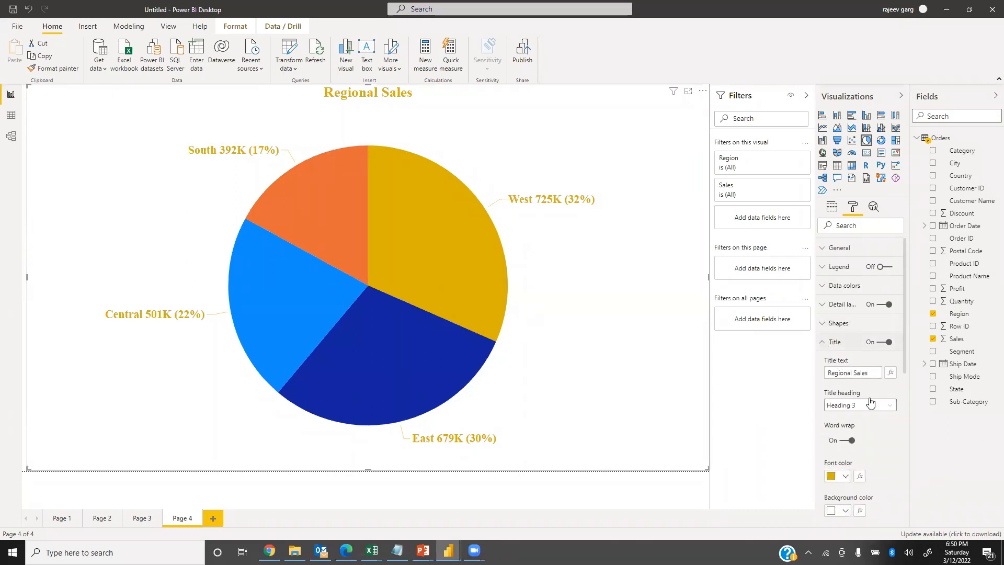
{"action": "left_click", "coordinate": [836, 344]}
{"action": "left_click", "coordinate": [824, 361]}
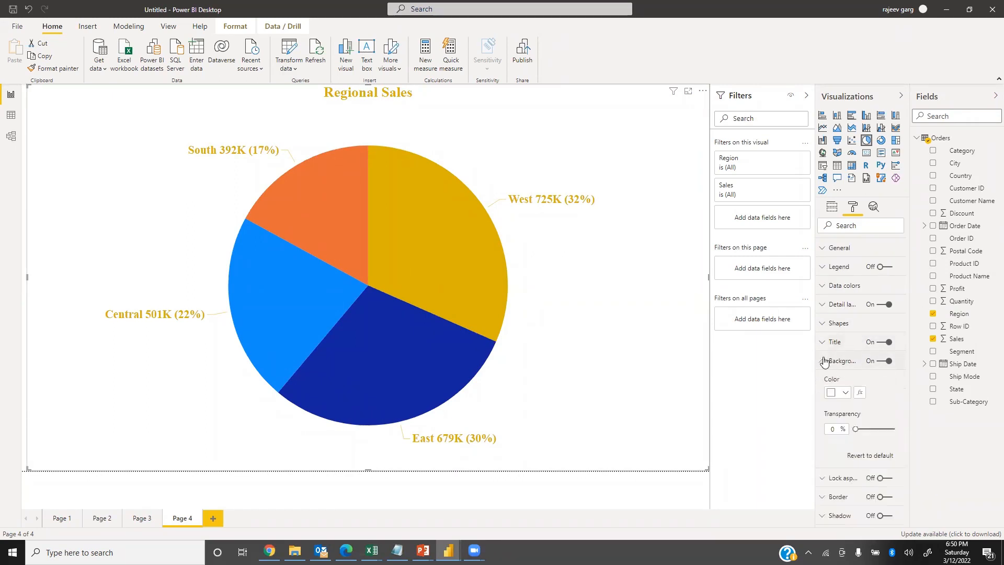
{"action": "left_click", "coordinate": [845, 395]}
{"action": "left_click", "coordinate": [871, 345]}
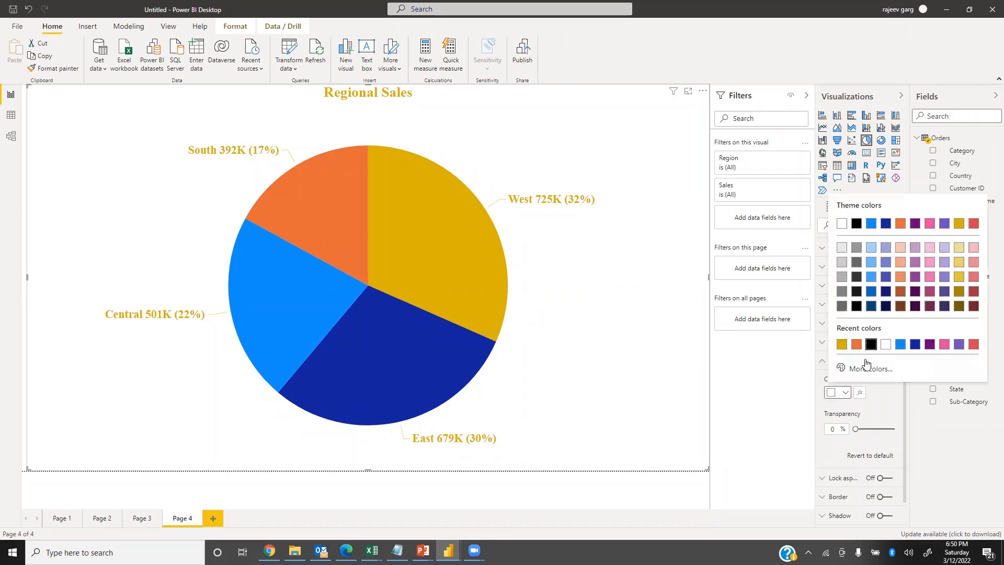
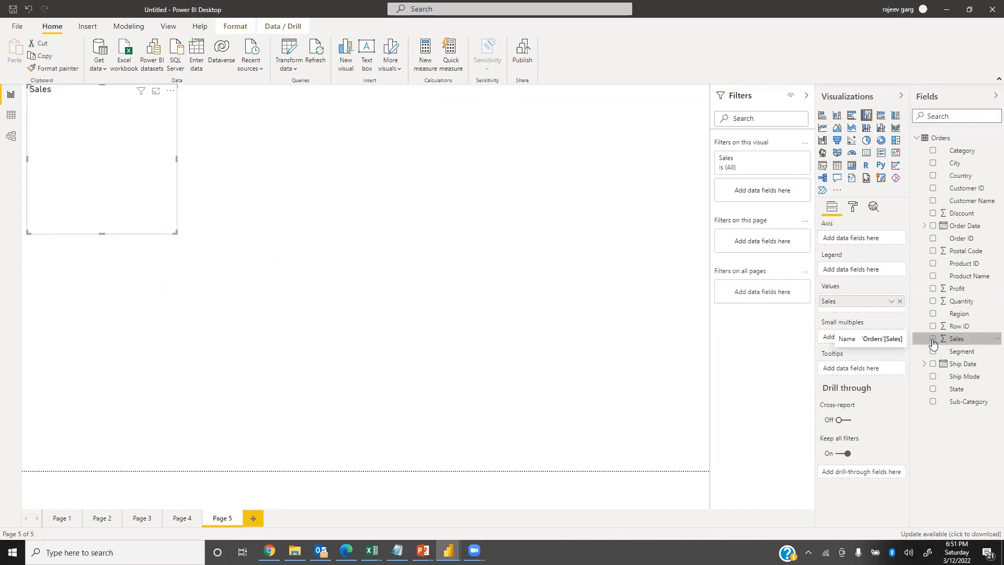
Add Sub-Category to the Sales column chart's axis and remove the chart from the page.
{"action": "left_click", "coordinate": [939, 406]}
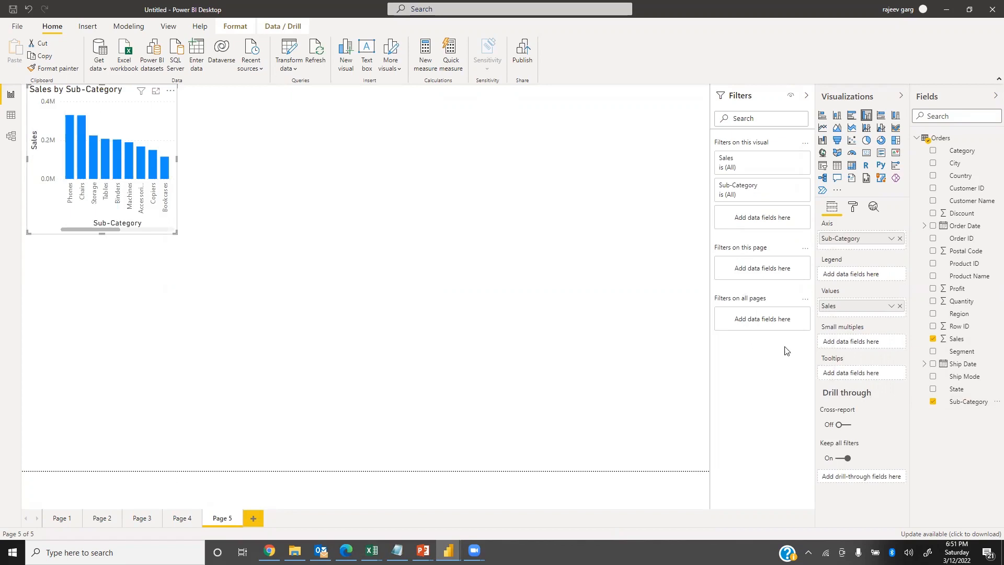
{"action": "left_click", "coordinate": [171, 90]}
{"action": "left_click", "coordinate": [205, 130]}
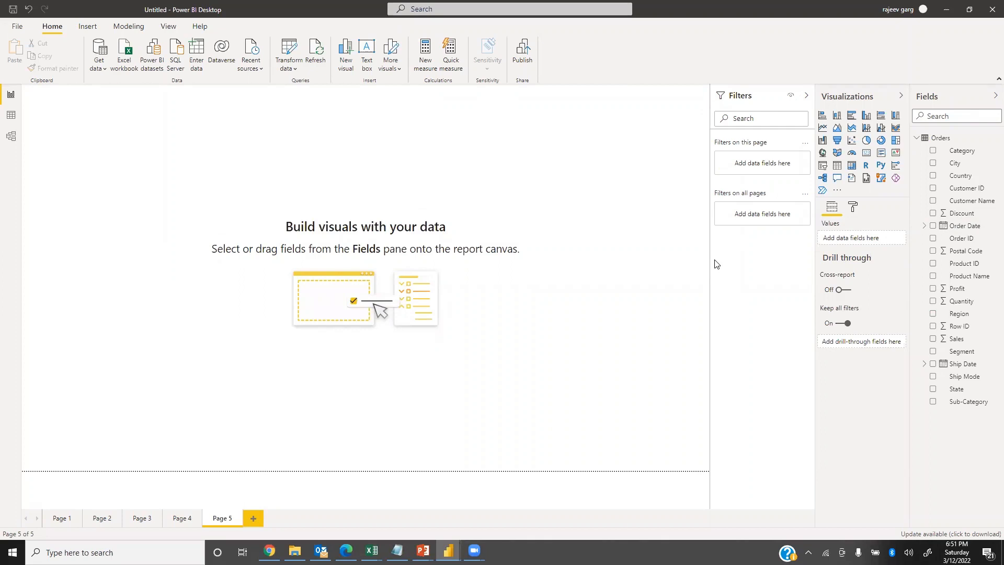
{"action": "key", "text": "super"}
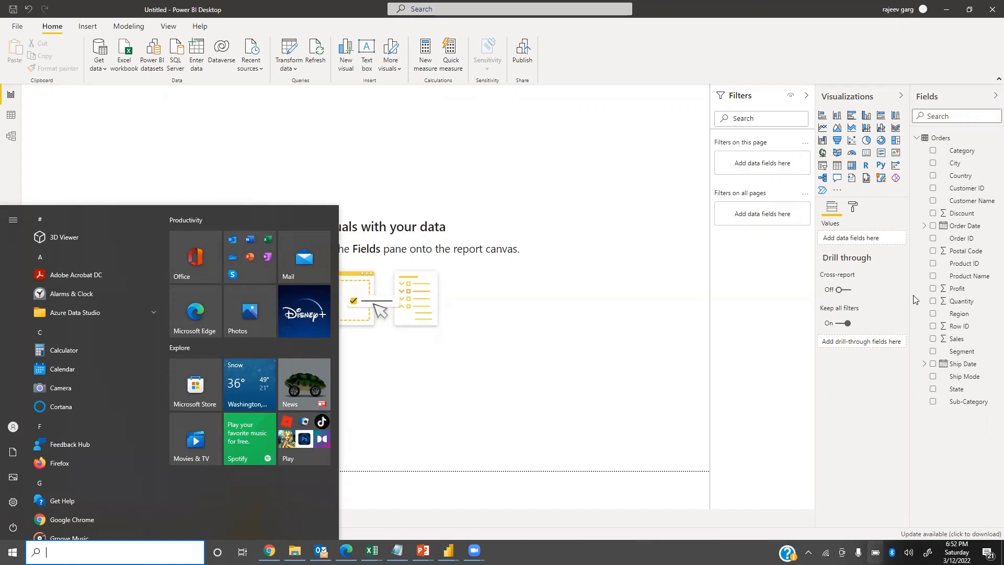
{"action": "left_click", "coordinate": [525, 314]}
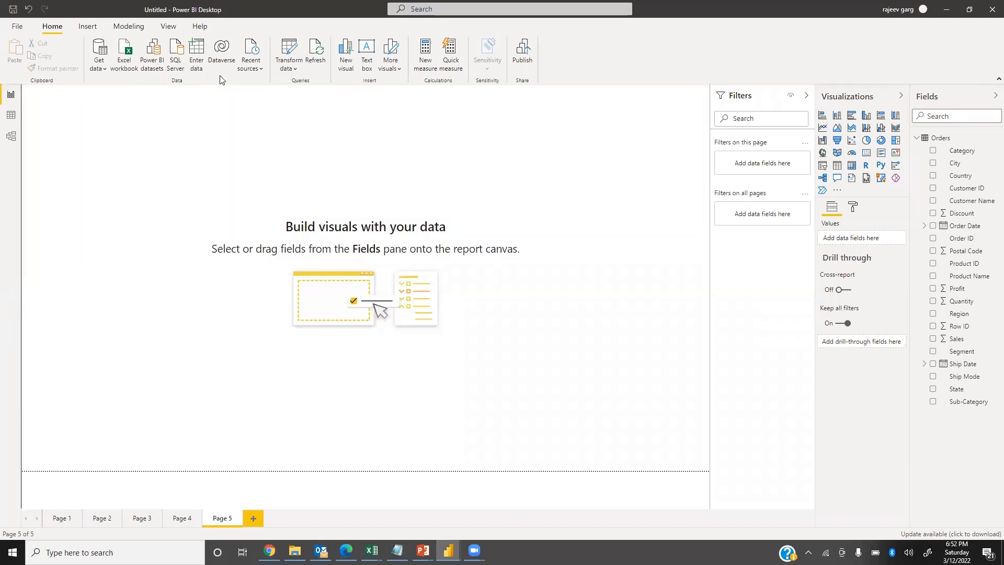
Insert a donut chart on Page 5, enlarge it to most of the page and center it.
{"action": "left_click", "coordinate": [882, 143]}
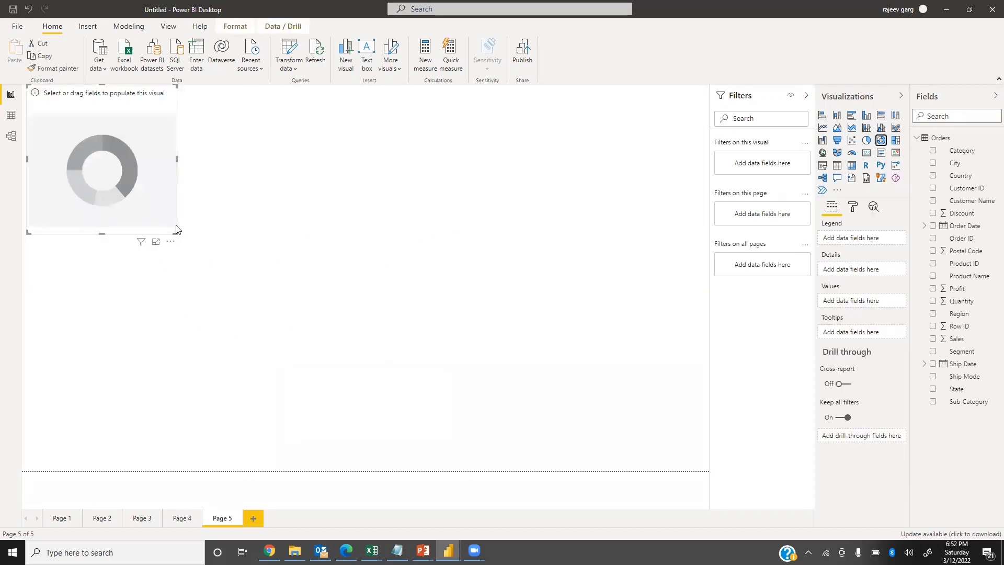
{"action": "left_click_drag", "start_coordinate": [176, 235], "coordinate": [622, 437]}
{"action": "left_click_drag", "start_coordinate": [460, 239], "coordinate": [512, 260]}
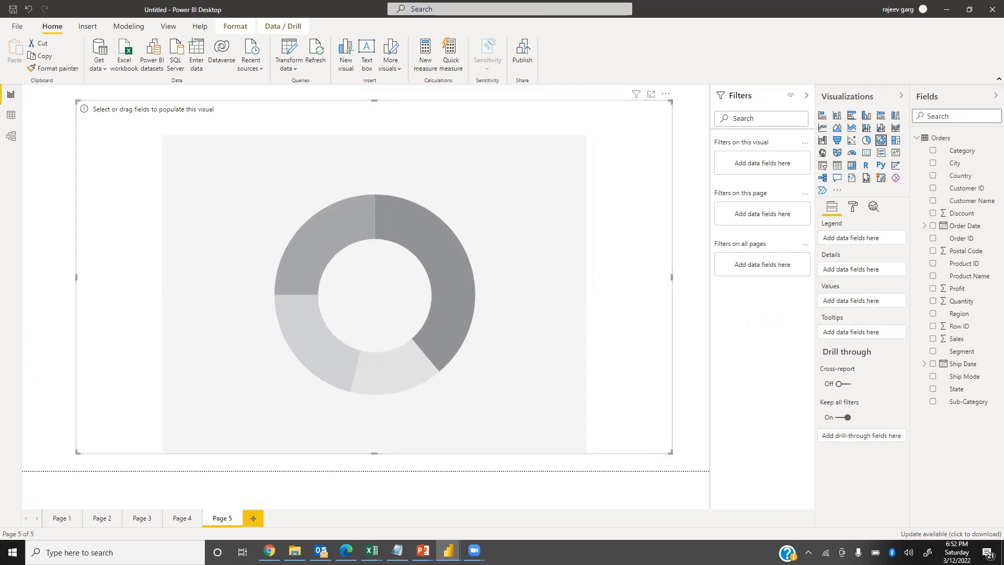
Assign Sales as the donut chart's values and Region as its legend.
{"action": "mouse_move", "coordinate": [372, 551]}
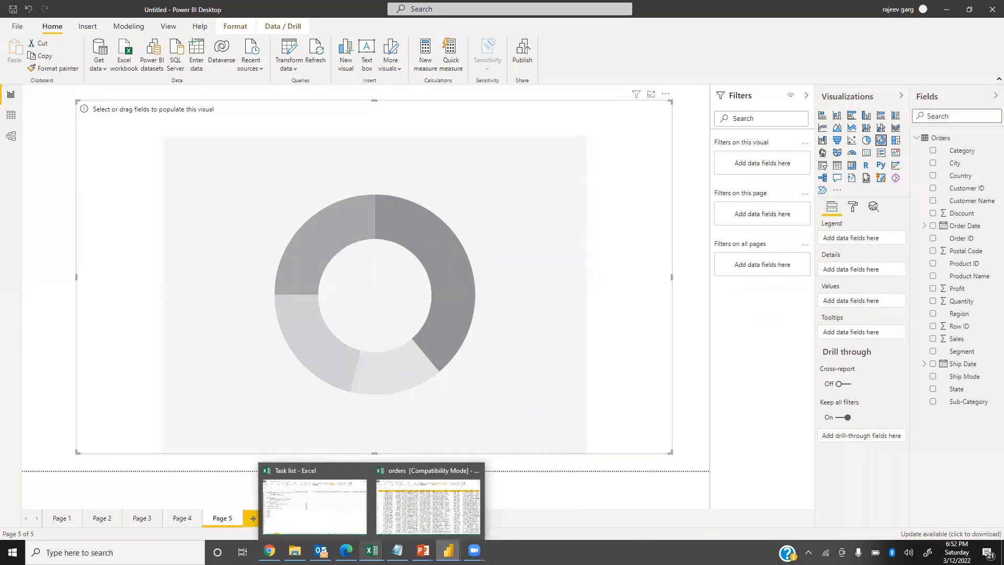
{"action": "left_click", "coordinate": [544, 487]}
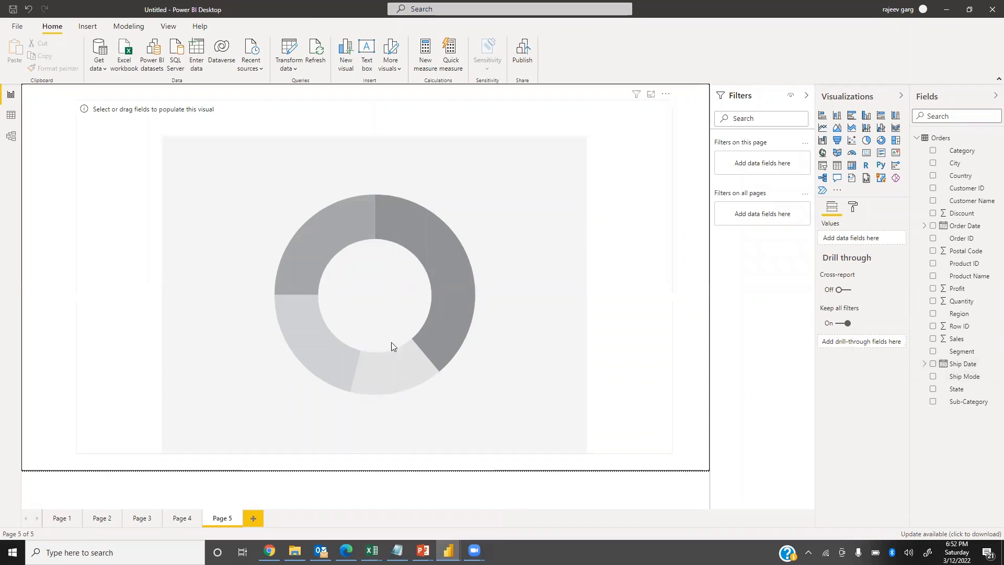
{"action": "left_click", "coordinate": [542, 227]}
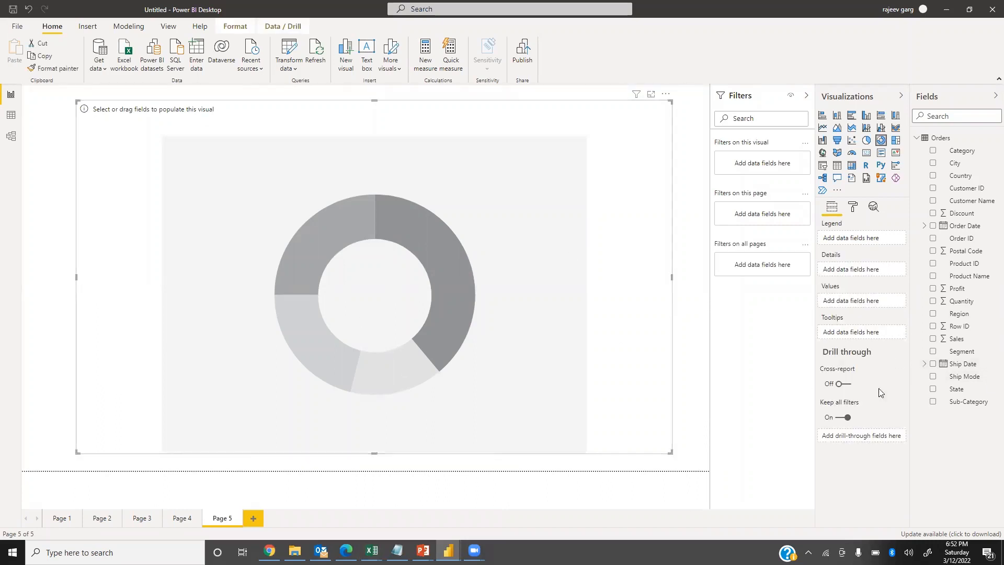
{"action": "left_click_drag", "start_coordinate": [957, 339], "coordinate": [853, 302]}
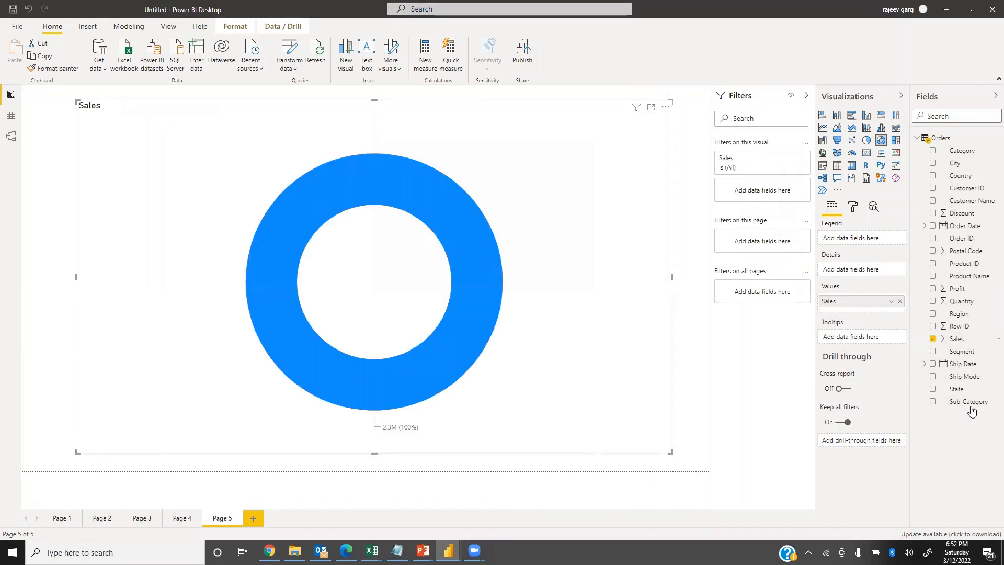
{"action": "left_click_drag", "start_coordinate": [959, 314], "coordinate": [854, 238]}
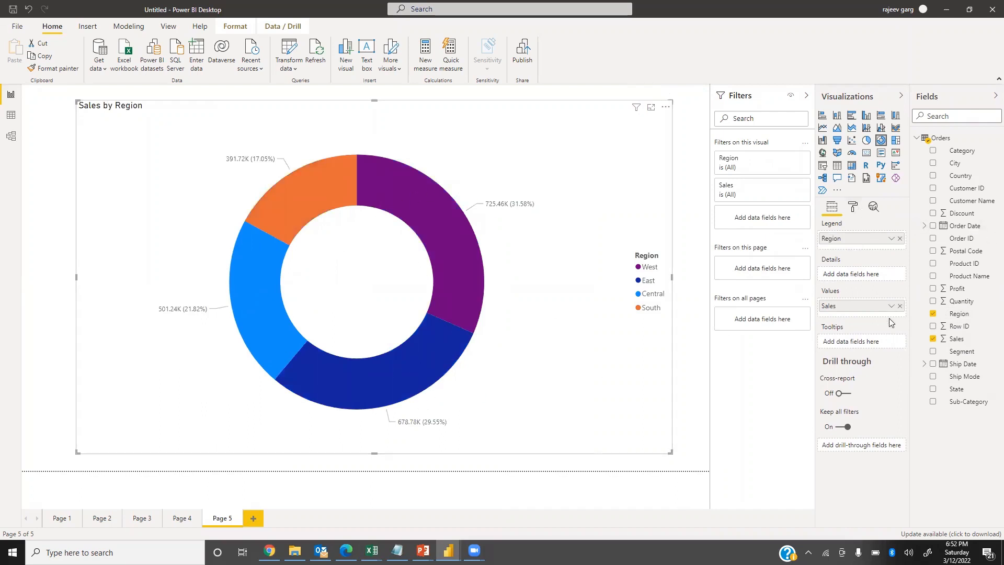
Turn off the donut chart's legend and show all detail labels with 0 percentage decimal places.
{"action": "left_click", "coordinate": [884, 267]}
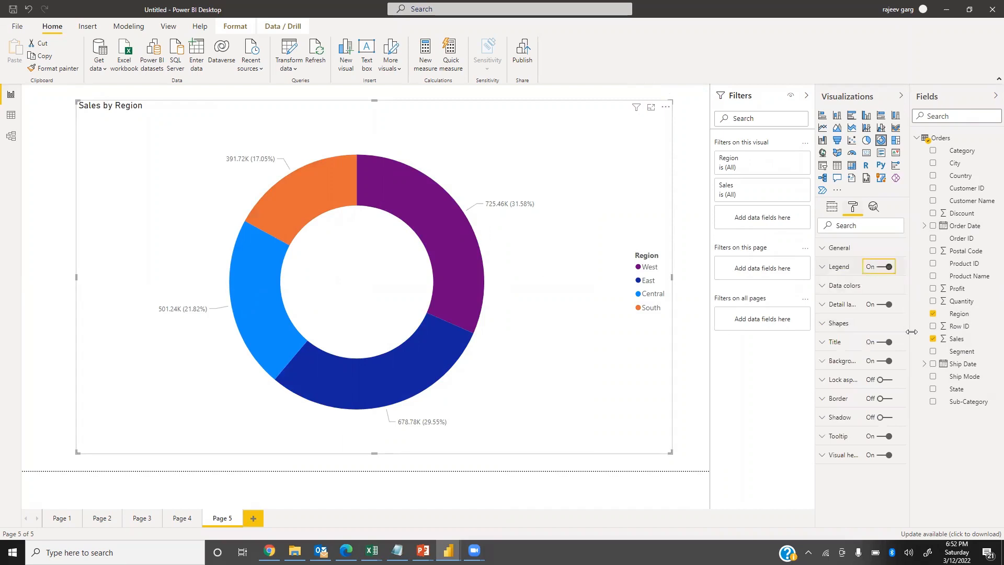
{"action": "left_click", "coordinate": [842, 306]}
{"action": "left_click", "coordinate": [858, 336]}
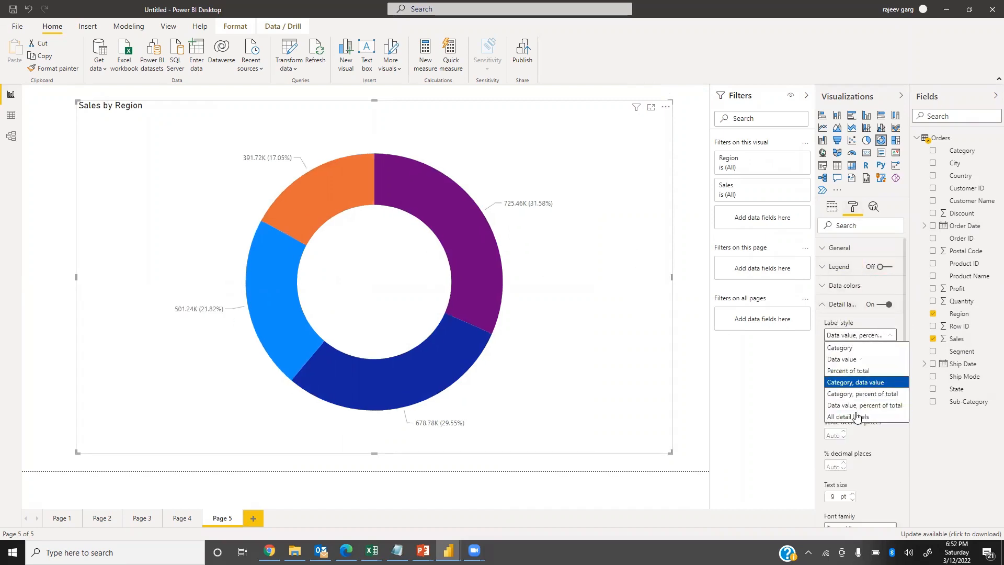
{"action": "left_click", "coordinate": [855, 422]}
{"action": "left_click", "coordinate": [834, 467]}
{"action": "type", "text": "0"}
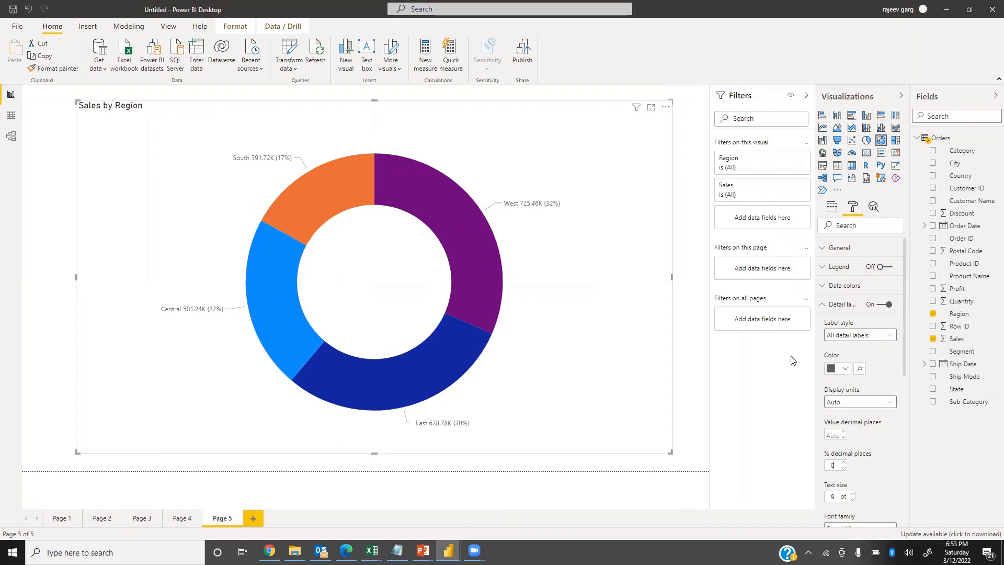
Set the donut chart's detail labels to 0 value decimal places and 16 pt text size.
{"action": "left_click", "coordinate": [827, 434]}
{"action": "type", "text": "20"}
{"action": "key", "text": "BackSpace"}
{"action": "key", "text": "BackSpace"}
{"action": "type", "text": "0"}
{"action": "left_click_drag", "start_coordinate": [838, 497], "coordinate": [639, 467]}
{"action": "type", "text": "16"}
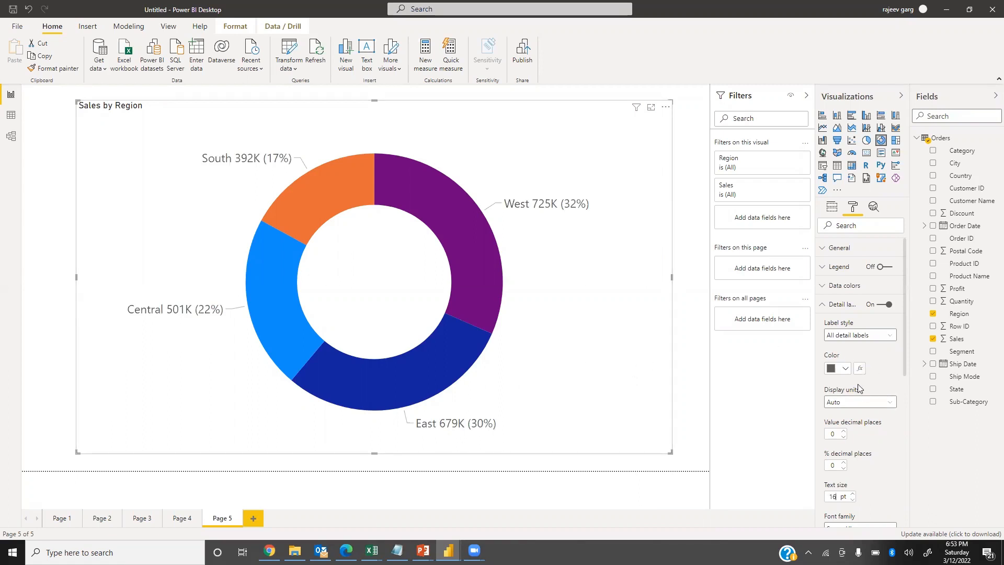
{"action": "left_click", "coordinate": [824, 309]}
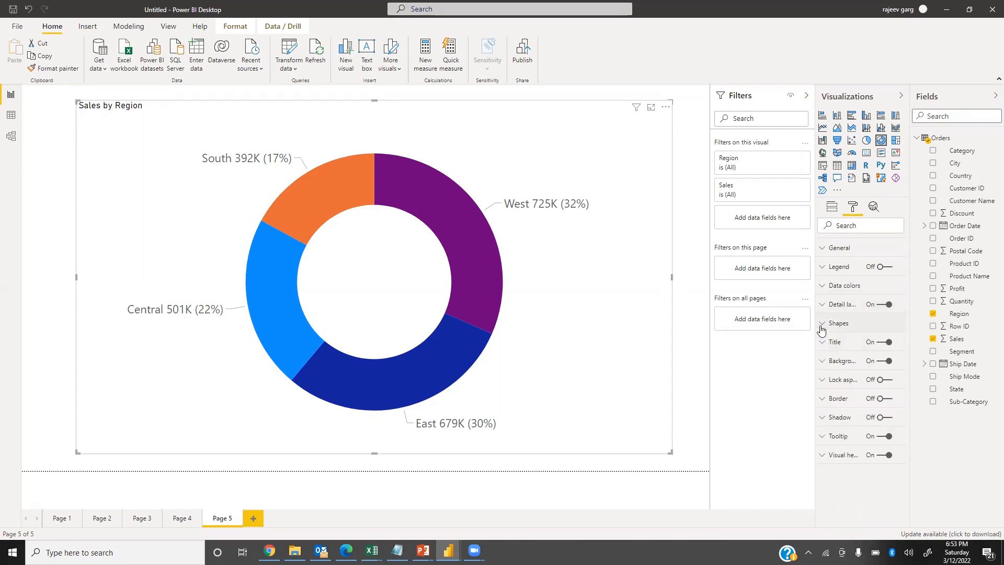
Try an inner radius of 0 on the donut chart and set the radius to 62.
{"action": "left_click", "coordinate": [821, 327]}
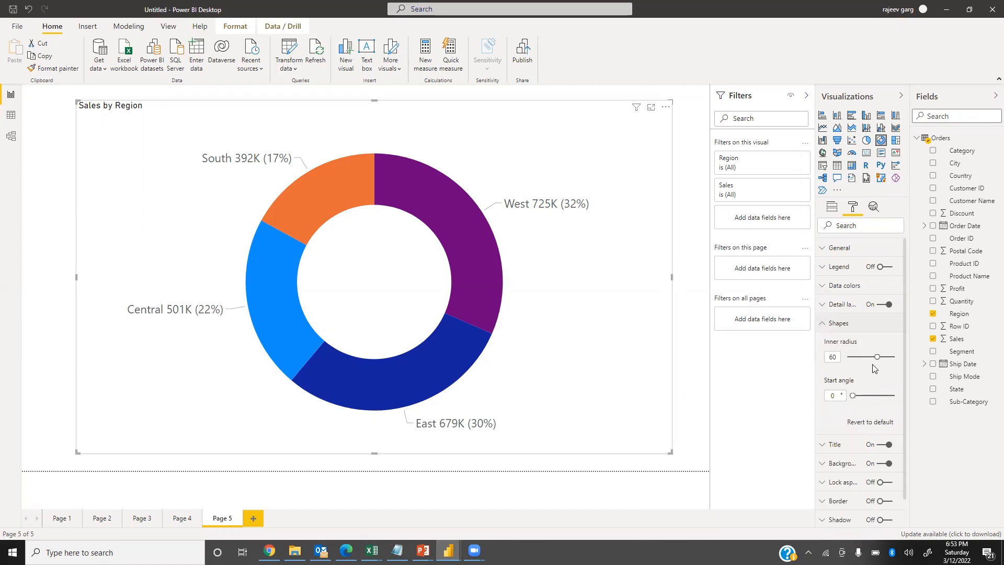
{"action": "left_click_drag", "start_coordinate": [877, 357], "coordinate": [692, 377]}
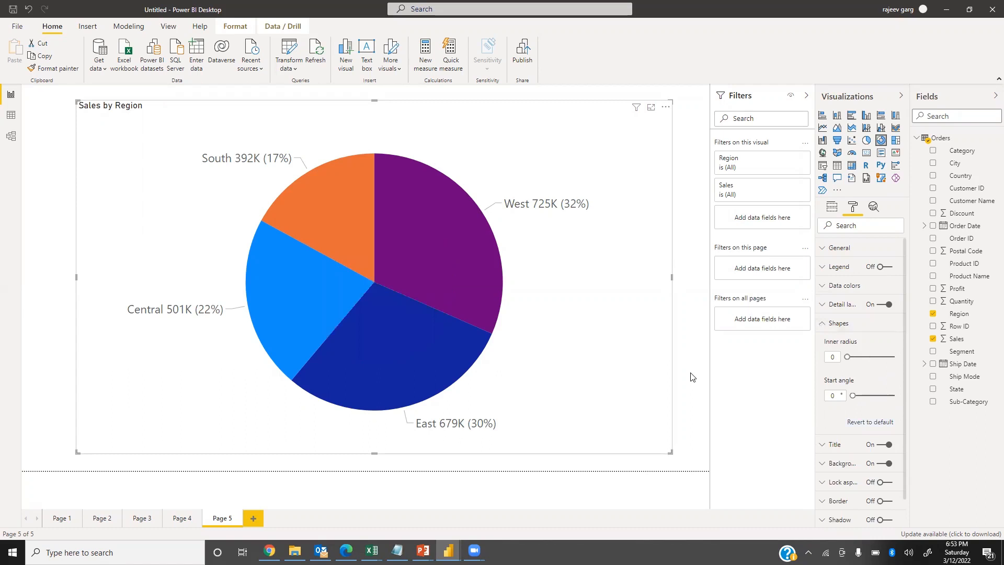
{"action": "left_click_drag", "start_coordinate": [847, 356], "coordinate": [878, 358]}
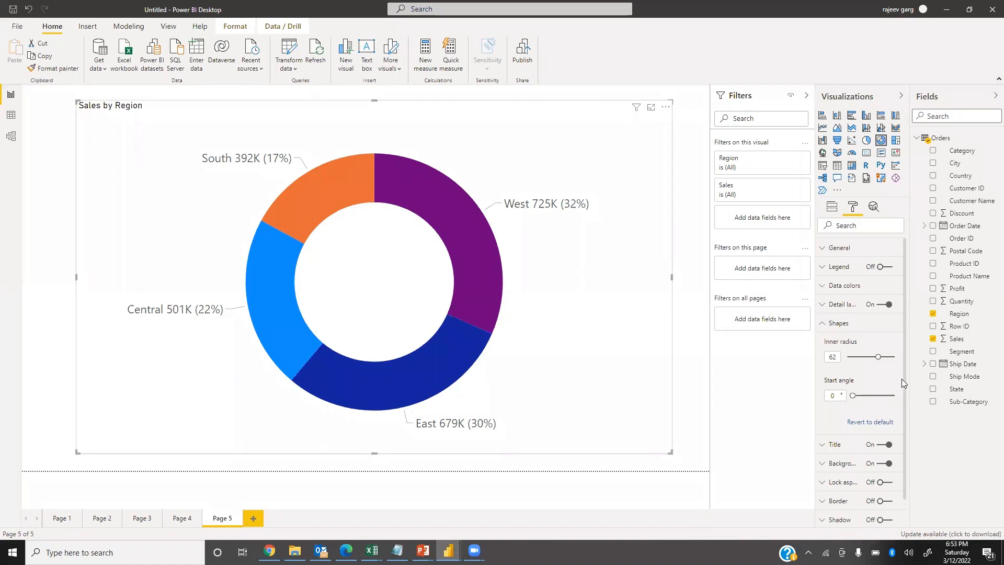
{"action": "left_click", "coordinate": [825, 329]}
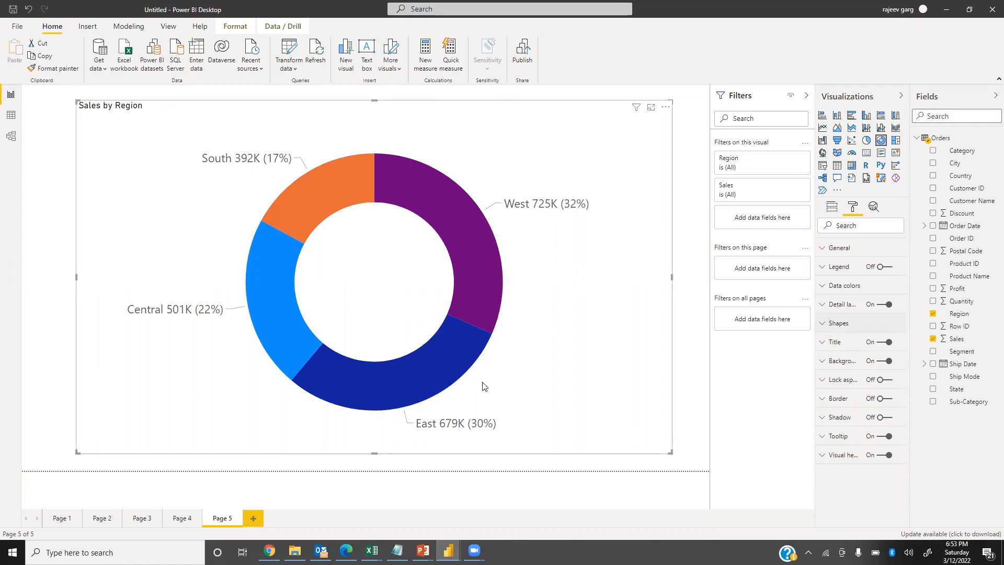
Replace Region with Sub-Category as the donut chart's legend and inspect its smallest slices.
{"action": "left_click", "coordinate": [832, 207]}
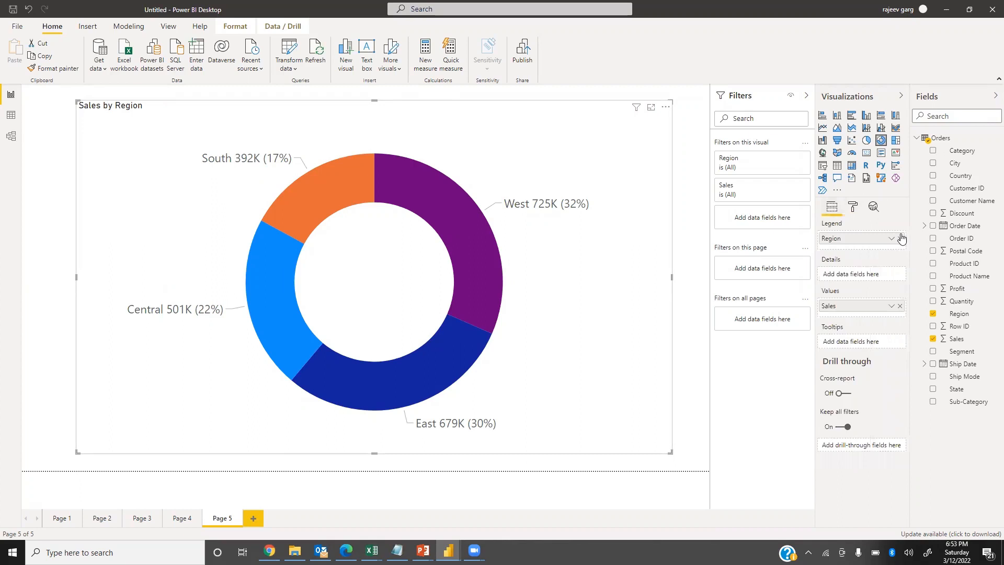
{"action": "left_click", "coordinate": [900, 238]}
{"action": "left_click_drag", "start_coordinate": [969, 401], "coordinate": [879, 245]}
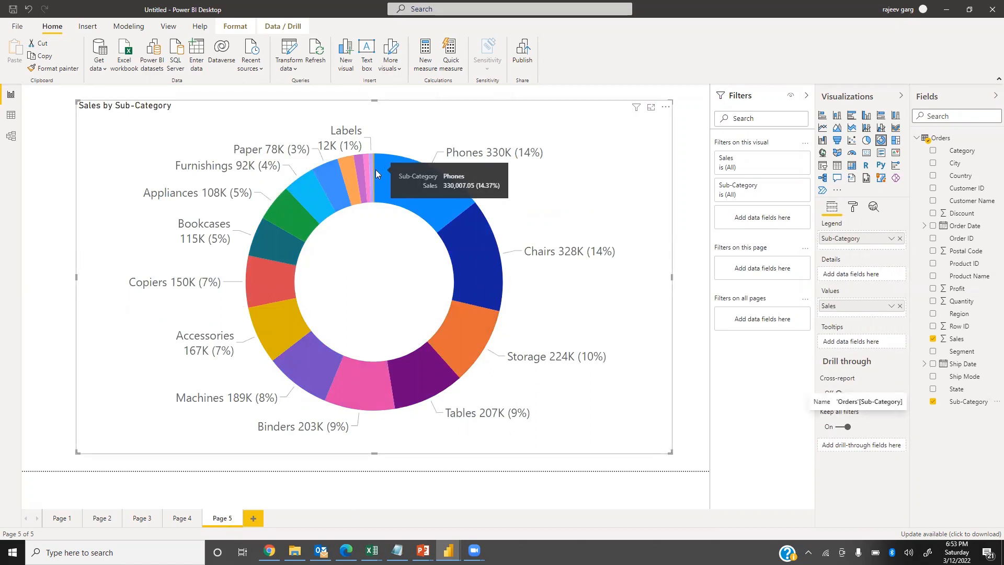
{"action": "mouse_move", "coordinate": [366, 164]}
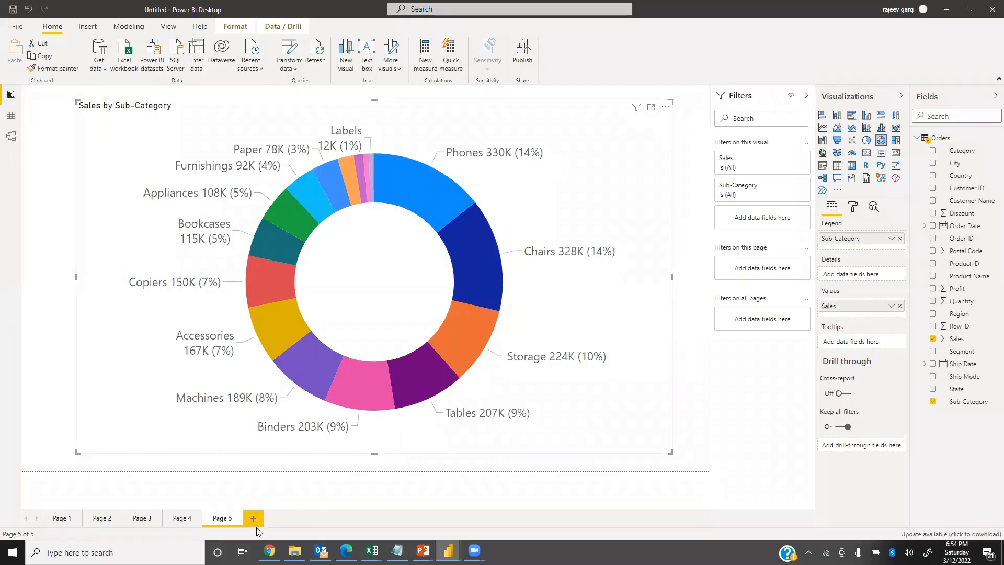
Add a new report page, review the donut chart on Page 5 and return to the blank page.
{"action": "left_click", "coordinate": [253, 519]}
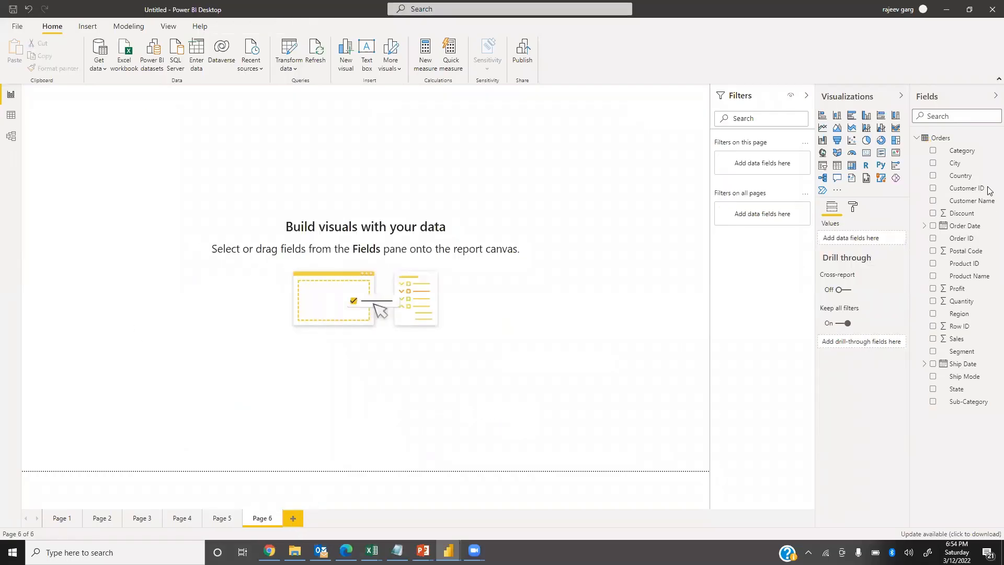
{"action": "left_click", "coordinate": [238, 518]}
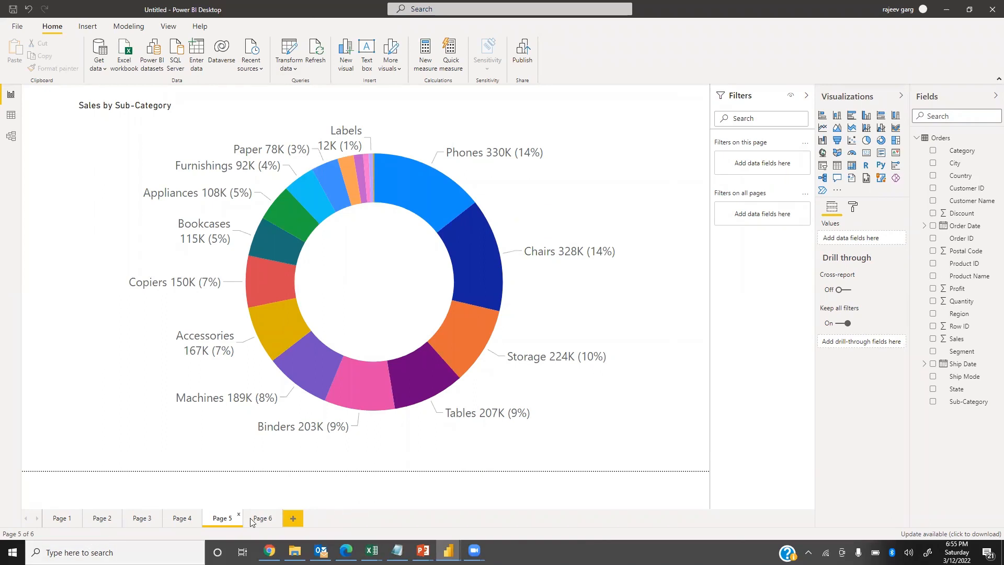
{"action": "left_click", "coordinate": [263, 518]}
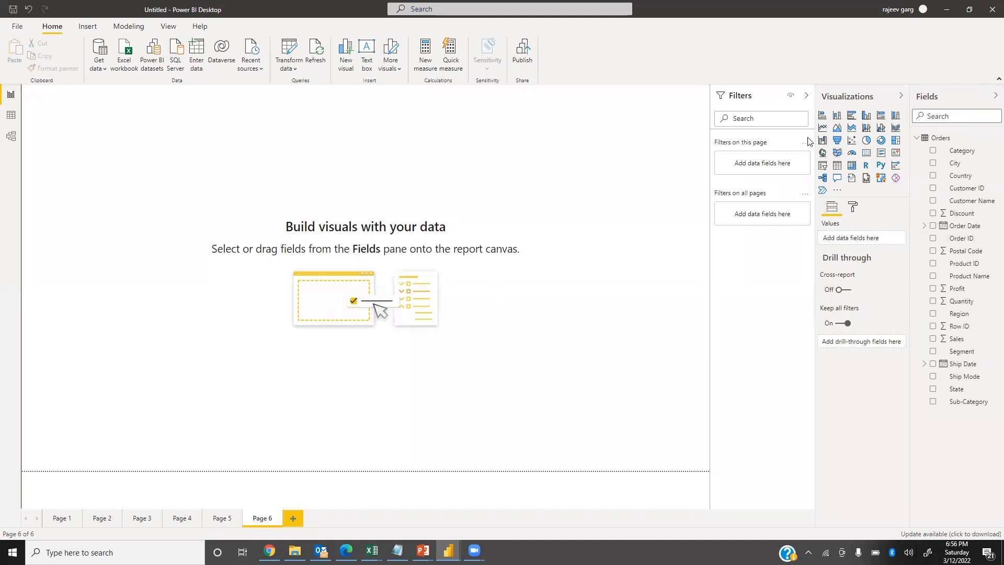
Insert a funnel chart on the blank page and enlarge it to fill the whole canvas.
{"action": "left_click", "coordinate": [836, 144]}
{"action": "left_click_drag", "start_coordinate": [175, 232], "coordinate": [618, 470]}
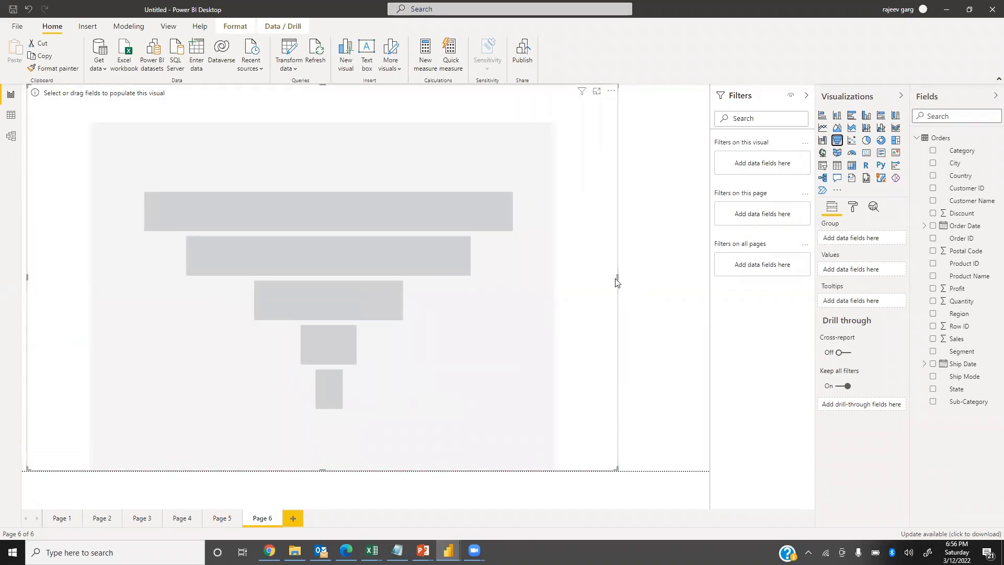
{"action": "left_click_drag", "start_coordinate": [617, 278], "coordinate": [701, 297]}
{"action": "left_click_drag", "start_coordinate": [767, 286], "coordinate": [769, 288]}
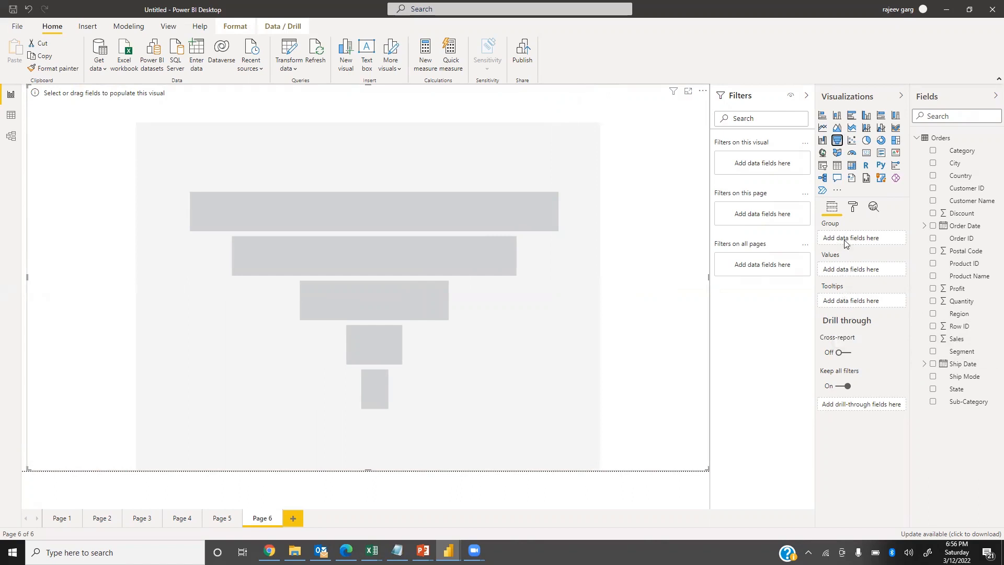
Assign Sales as the funnel chart's values and Sub-Category as its group.
{"action": "left_click_drag", "start_coordinate": [955, 340], "coordinate": [851, 269]}
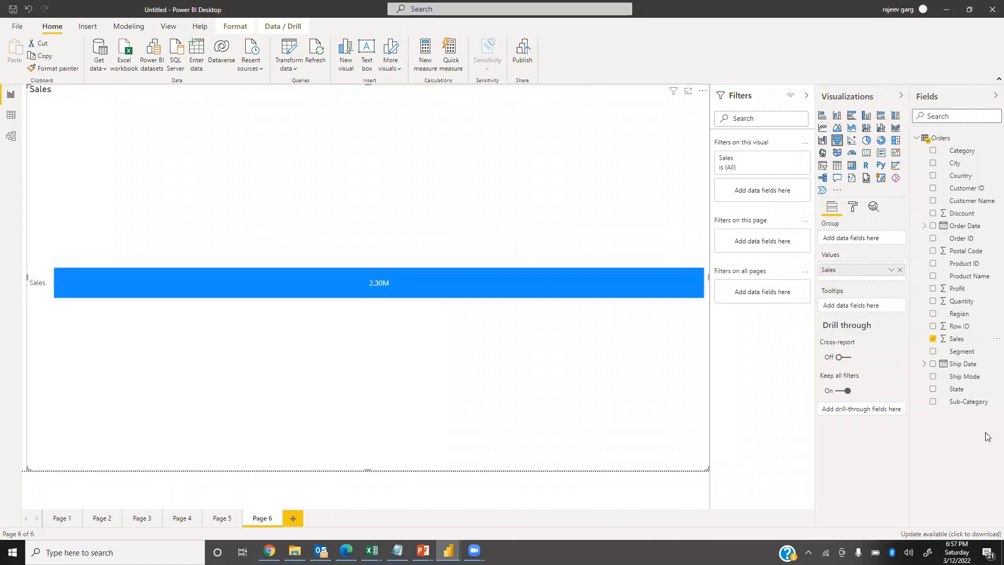
{"action": "left_click_drag", "start_coordinate": [967, 402], "coordinate": [870, 238]}
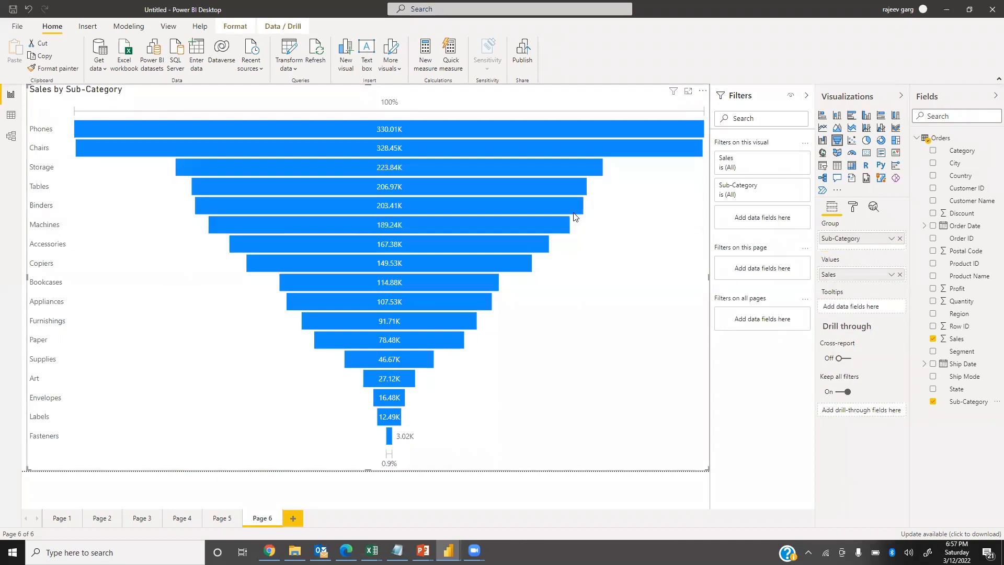
{"action": "mouse_move", "coordinate": [575, 216]}
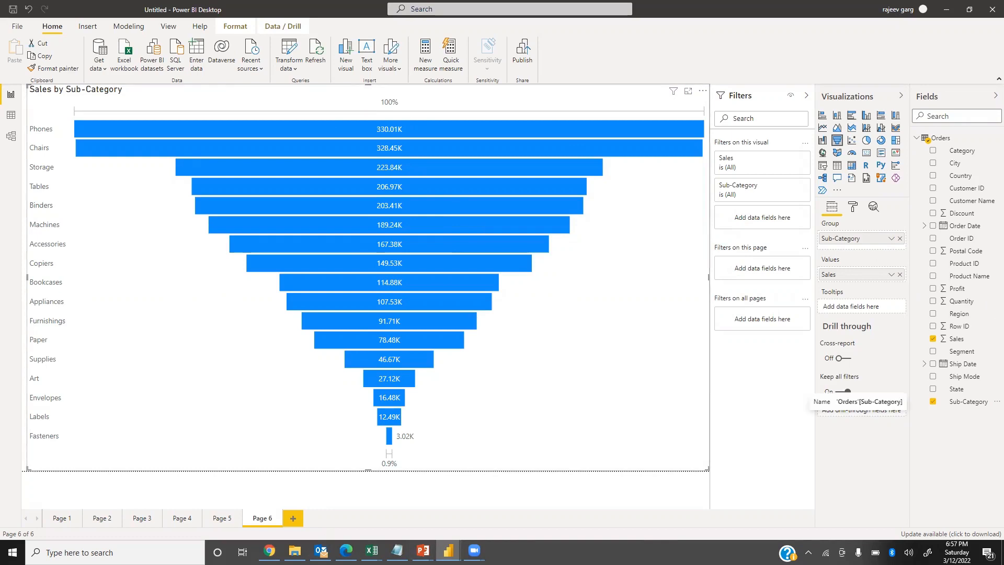
Set the text size of the funnel chart's data labels to 12 pt.
{"action": "left_click", "coordinate": [853, 207]}
{"action": "left_click", "coordinate": [833, 308]}
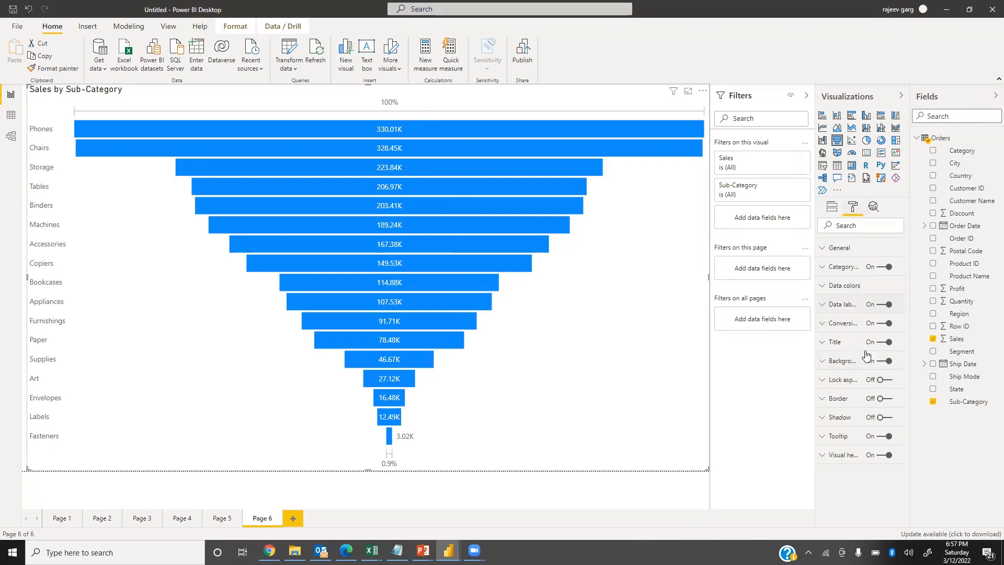
{"action": "scroll", "coordinate": [852, 473], "scroll_direction": "down", "scroll_amount": 1}
{"action": "left_click_drag", "start_coordinate": [840, 460], "coordinate": [775, 466]}
{"action": "type", "text": "12"}
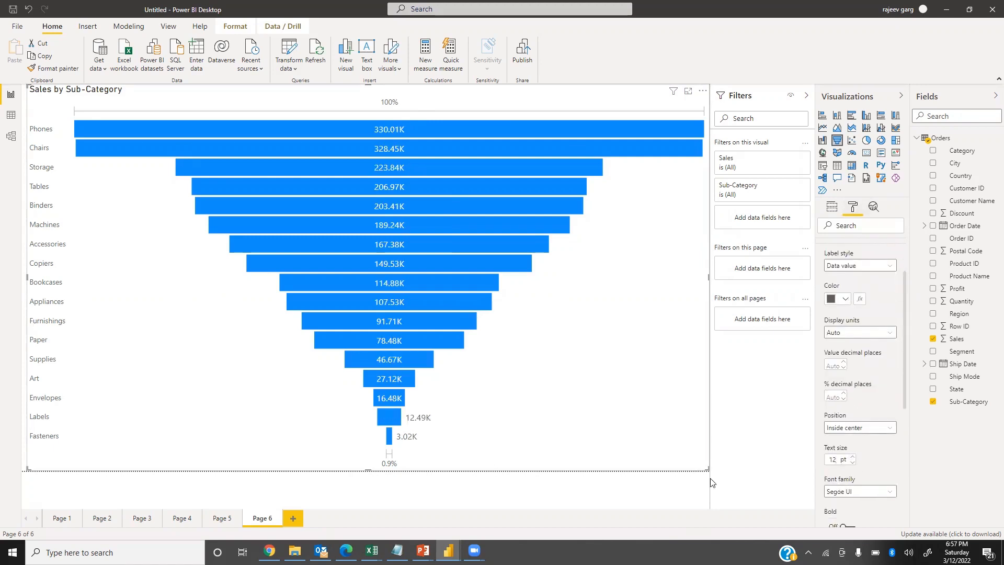
Set the funnel's data labels to 0 value and percentage decimal places and make them bold.
{"action": "left_click", "coordinate": [835, 365]}
{"action": "type", "text": "0"}
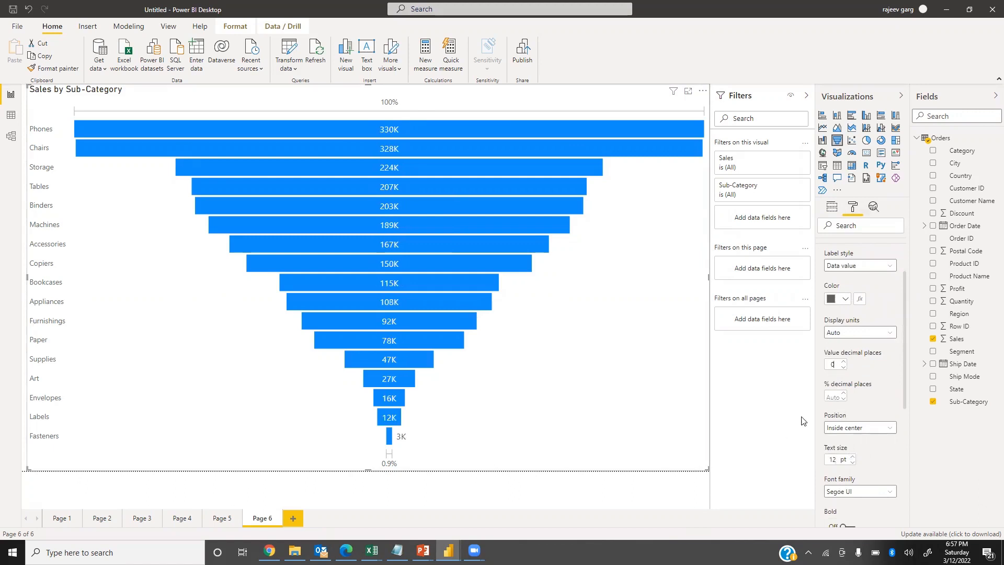
{"action": "left_click", "coordinate": [832, 396]}
{"action": "type", "text": "0"}
{"action": "scroll", "coordinate": [863, 460], "scroll_direction": "down", "scroll_amount": 3}
{"action": "left_click", "coordinate": [850, 387]}
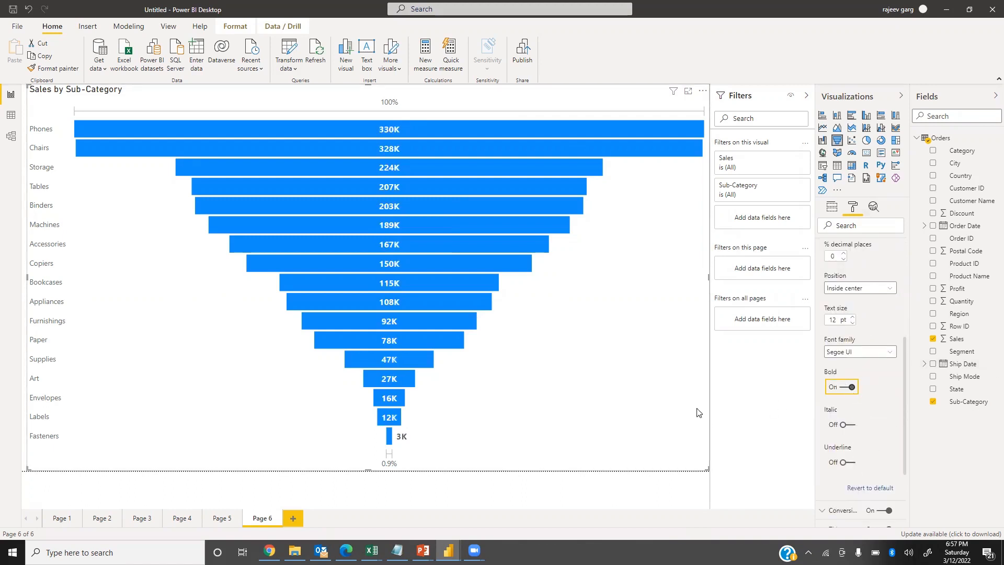
Turn off the funnel chart's conversion rate labels and its title.
{"action": "left_click", "coordinate": [831, 208]}
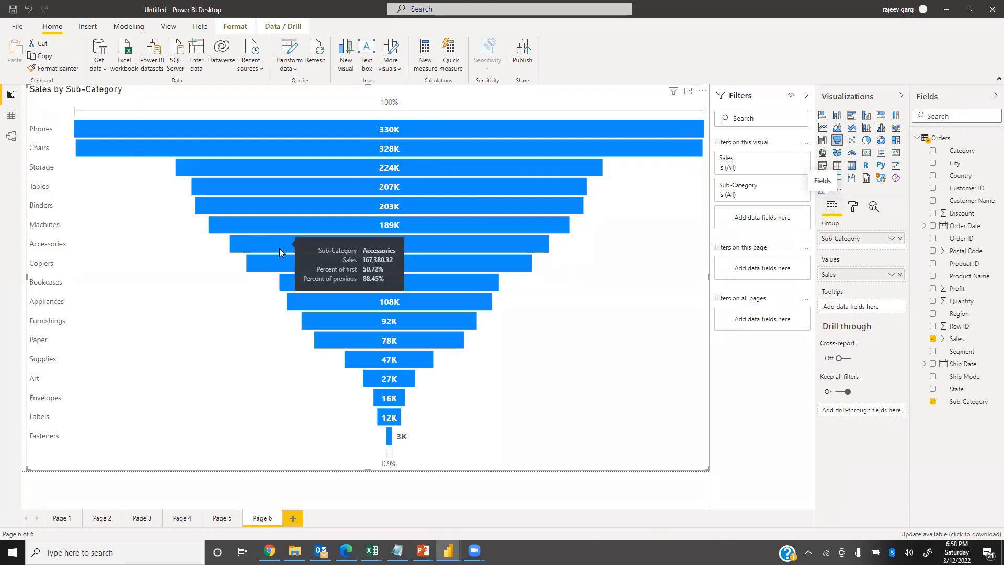
{"action": "mouse_move", "coordinate": [398, 249]}
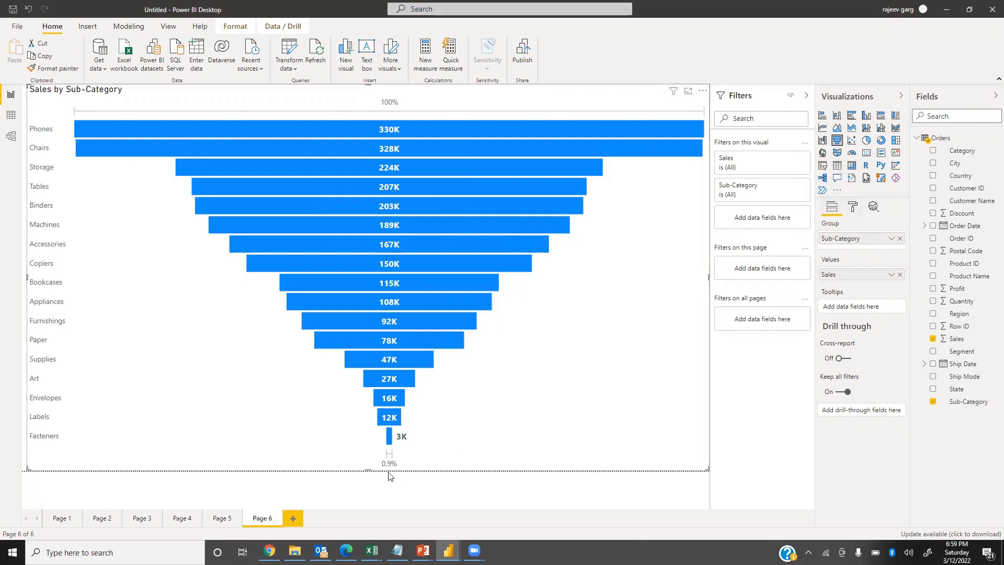
{"action": "left_click", "coordinate": [855, 211]}
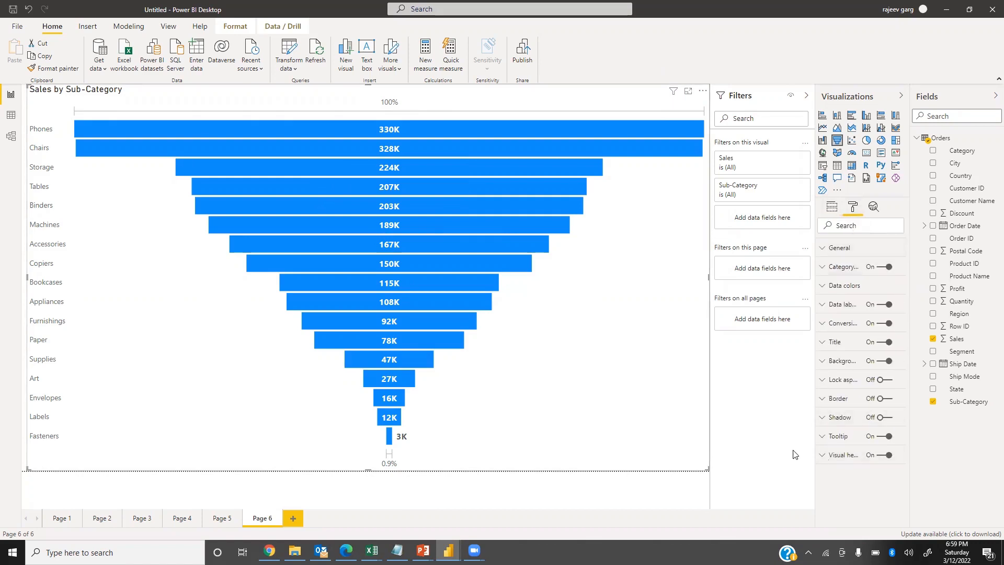
{"action": "left_click", "coordinate": [885, 323]}
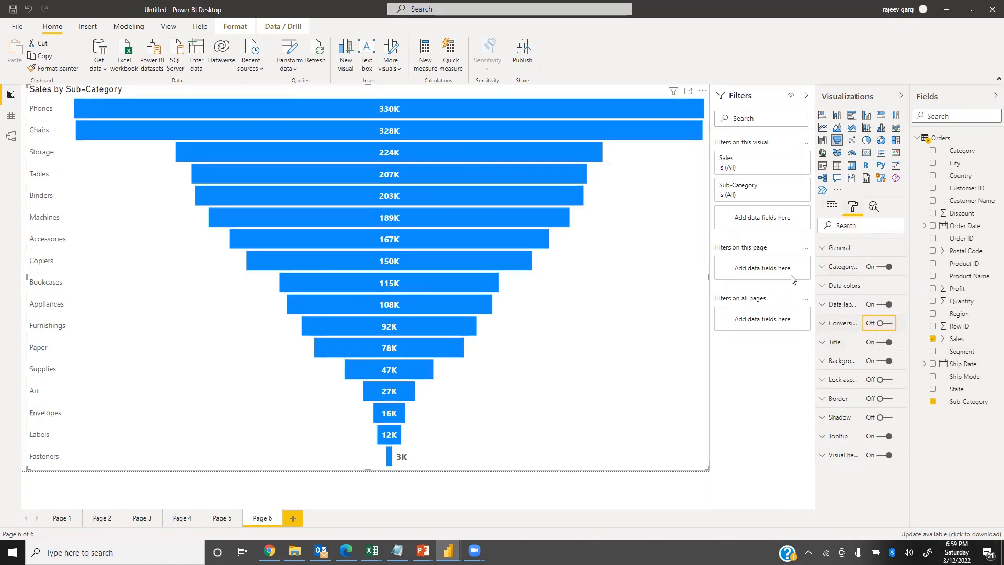
{"action": "left_click", "coordinate": [882, 346]}
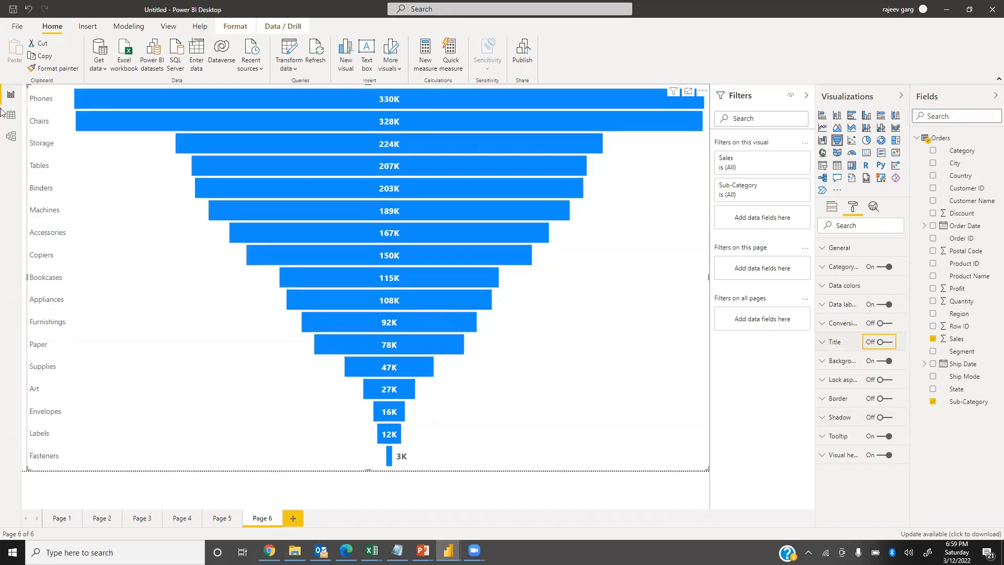
Format the funnel's category labels in gold, bold, with a 12 pt text size.
{"action": "left_click", "coordinate": [825, 268]}
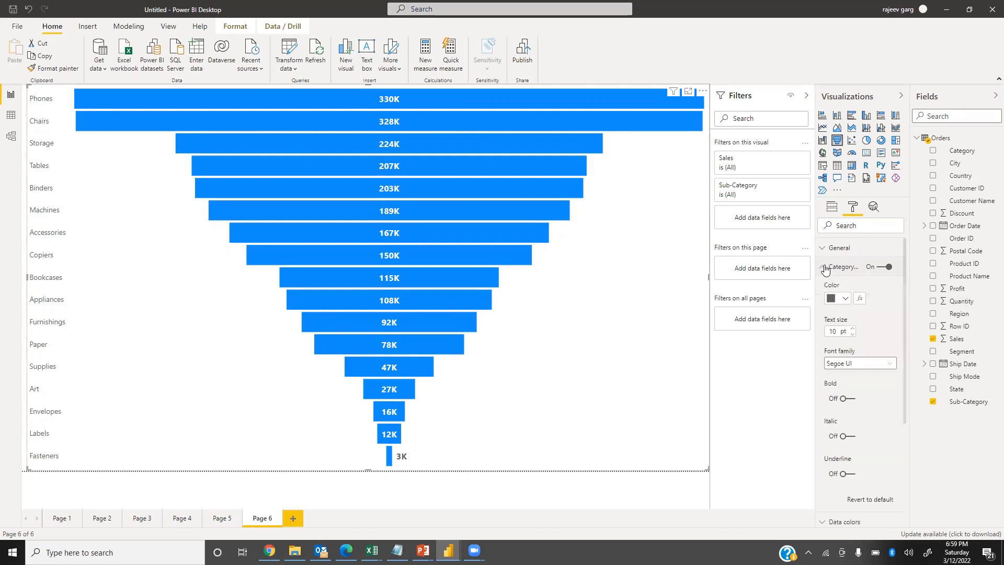
{"action": "left_click", "coordinate": [879, 267]}
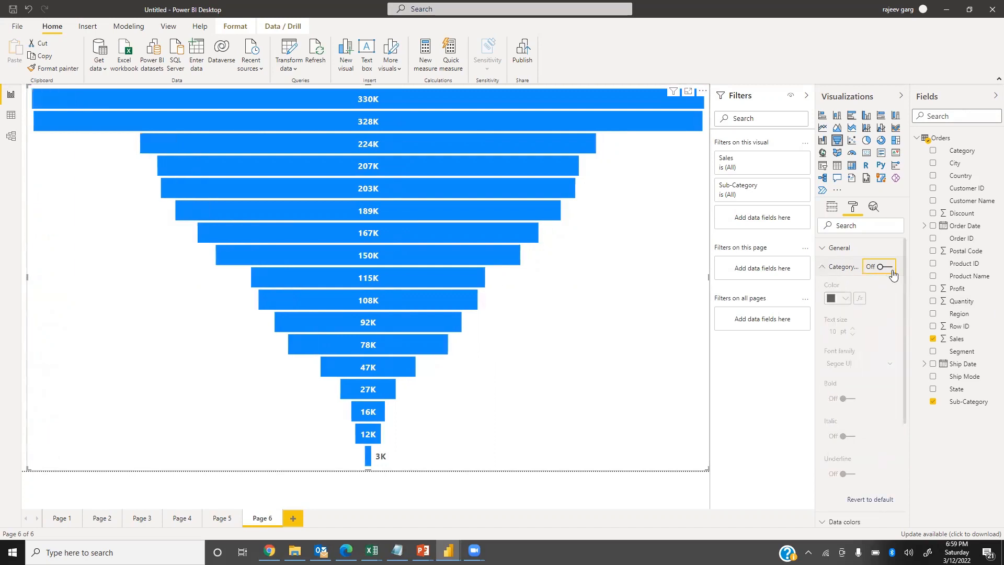
{"action": "left_click", "coordinate": [886, 270]}
{"action": "left_click", "coordinate": [845, 299]}
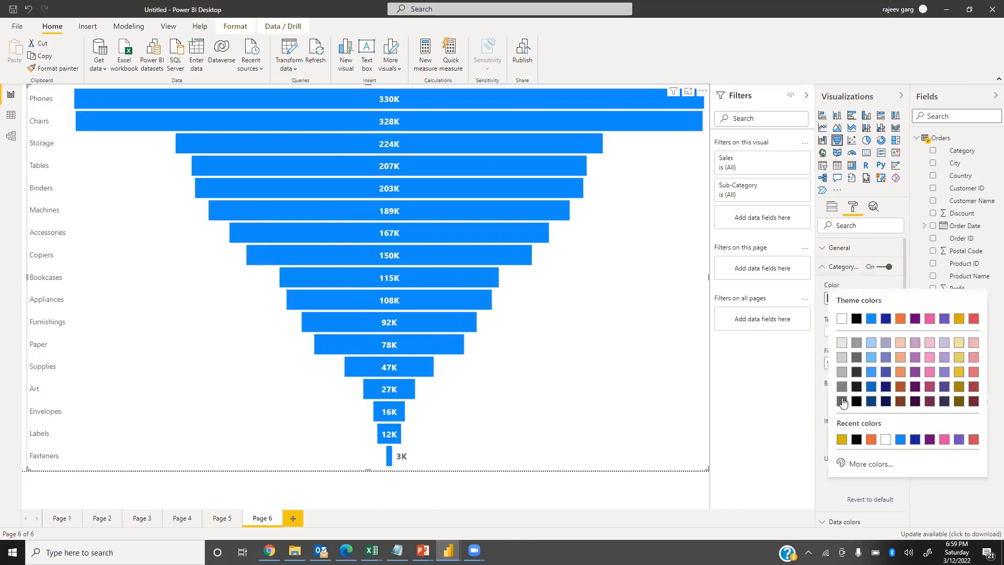
{"action": "left_click", "coordinate": [841, 439]}
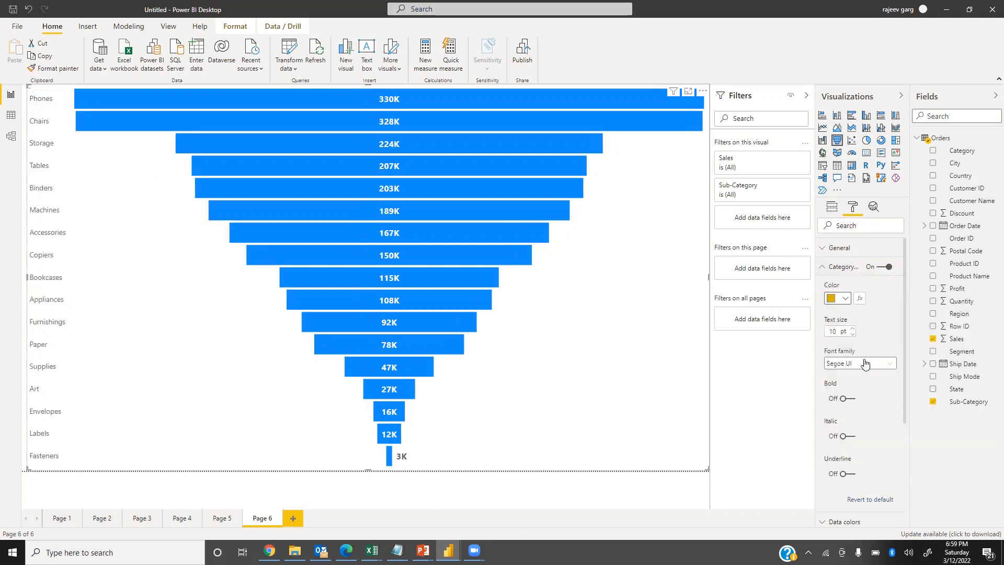
{"action": "left_click", "coordinate": [848, 402]}
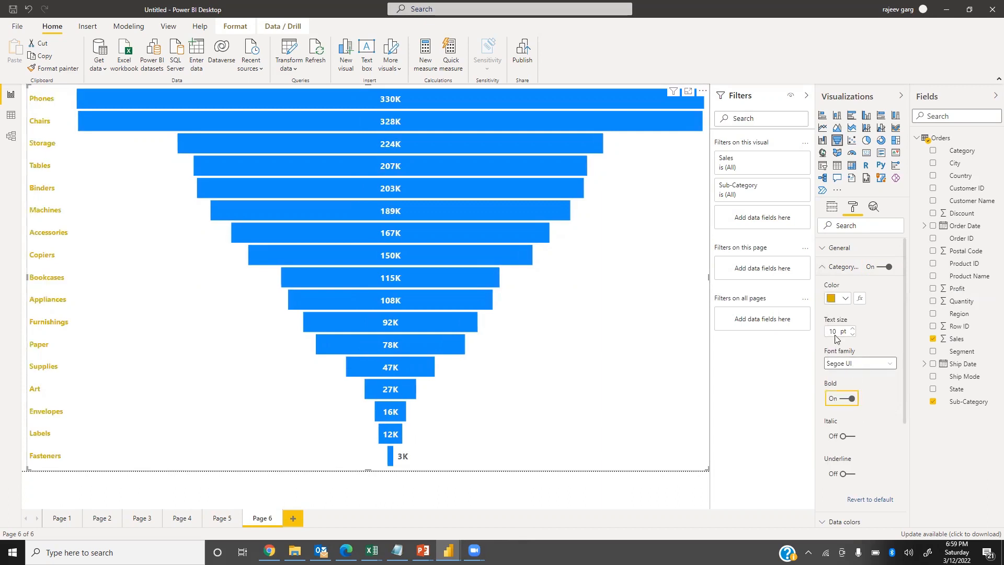
{"action": "type", "text": "12"}
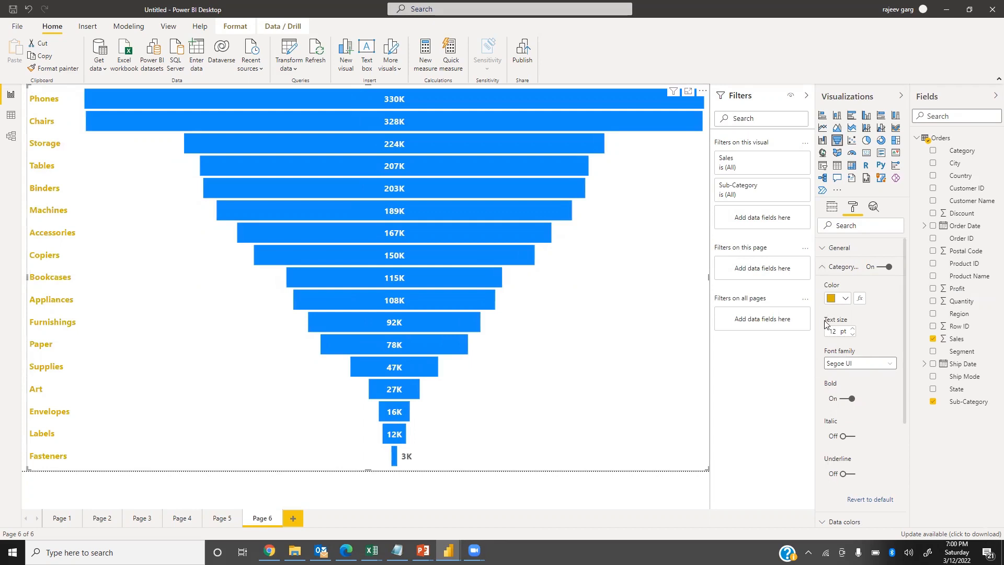
{"action": "left_click", "coordinate": [823, 266]}
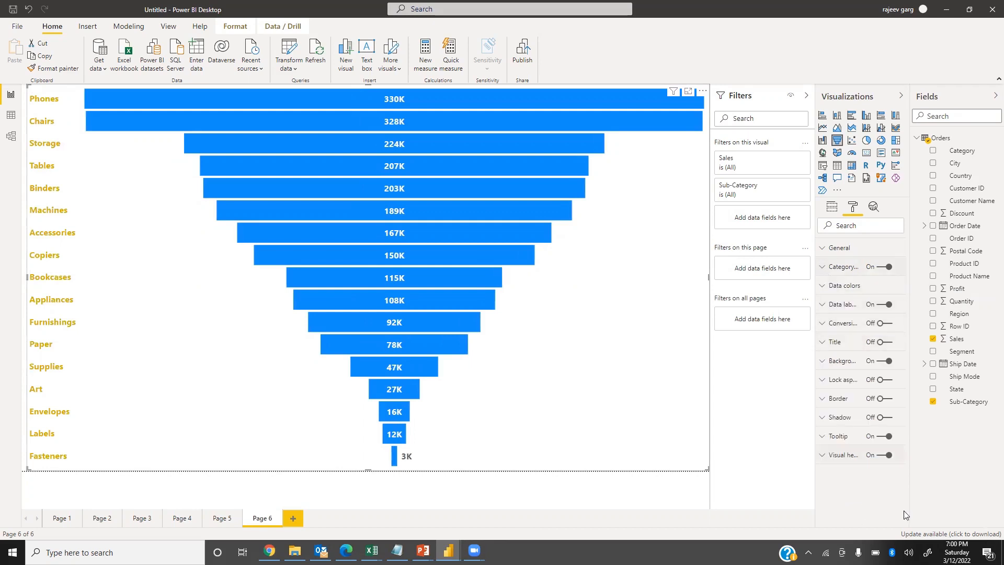
Set the default data color of the funnel bars to the gold theme color.
{"action": "left_click", "coordinate": [823, 288]}
{"action": "left_click", "coordinate": [842, 320]}
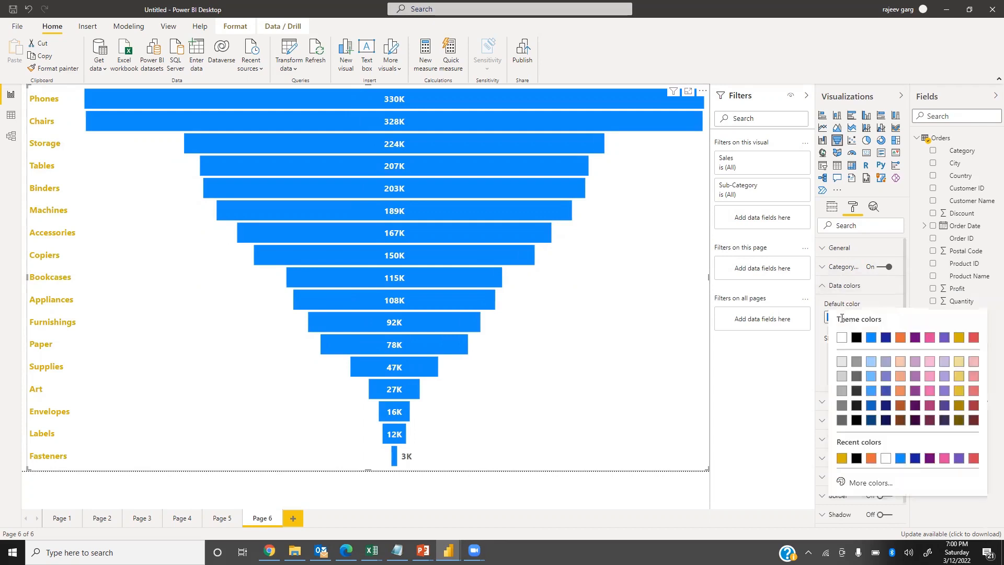
{"action": "left_click", "coordinate": [957, 339]}
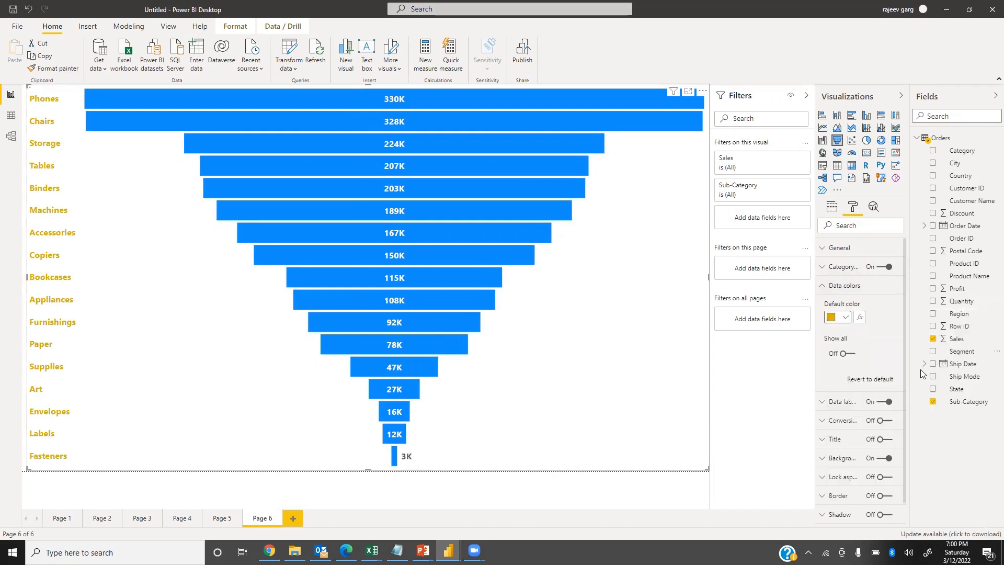
{"action": "left_click", "coordinate": [827, 288]}
Change the color of the funnel's data labels to black.
{"action": "left_click", "coordinate": [843, 304]}
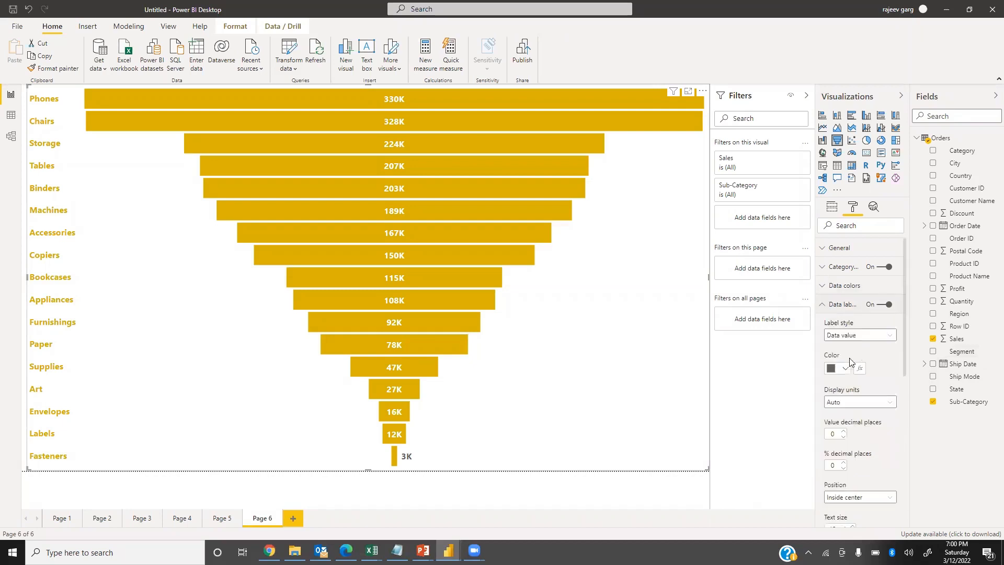
{"action": "left_click", "coordinate": [843, 369]}
{"action": "left_click", "coordinate": [864, 327]}
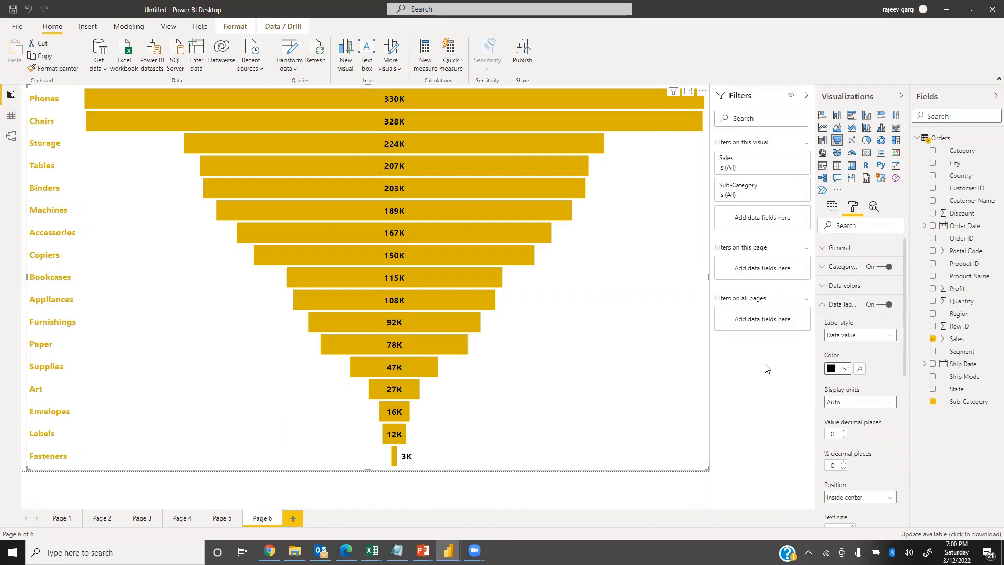
{"action": "left_click", "coordinate": [824, 307]}
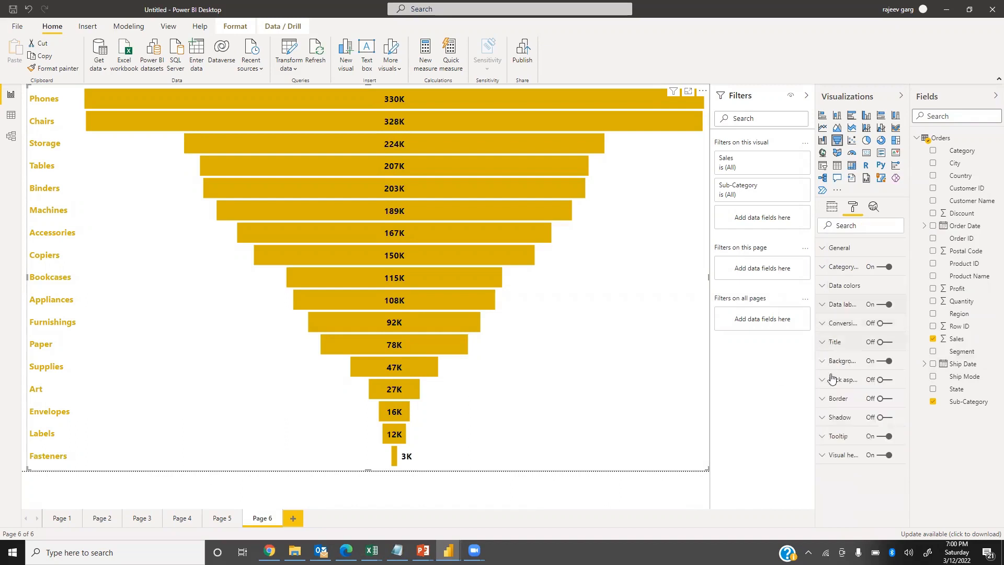
Turn on the funnel chart's shadow and border, giving the border a 30 px radius and gold color.
{"action": "left_click", "coordinate": [883, 417]}
{"action": "left_click", "coordinate": [888, 398]}
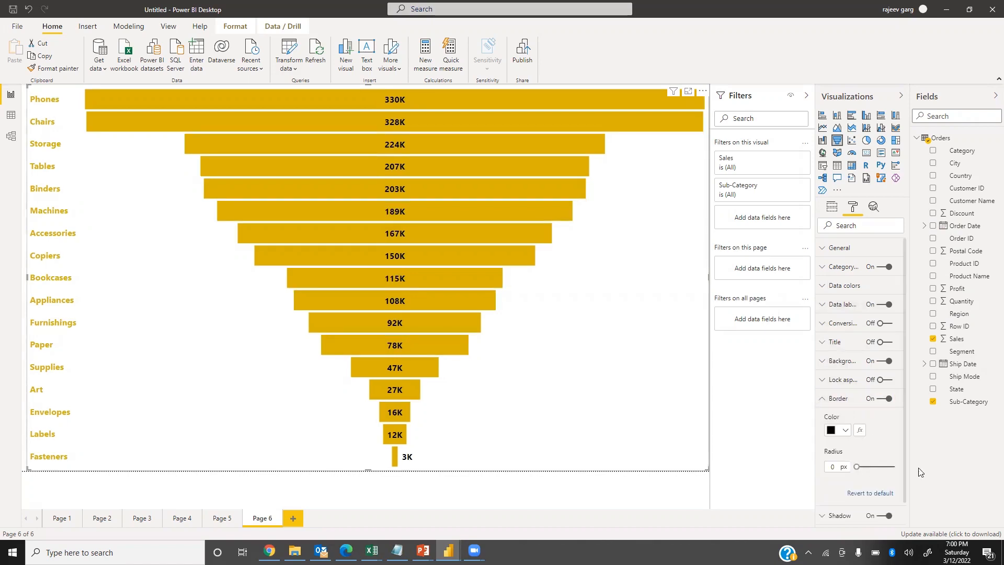
{"action": "left_click_drag", "start_coordinate": [858, 467], "coordinate": [961, 460]}
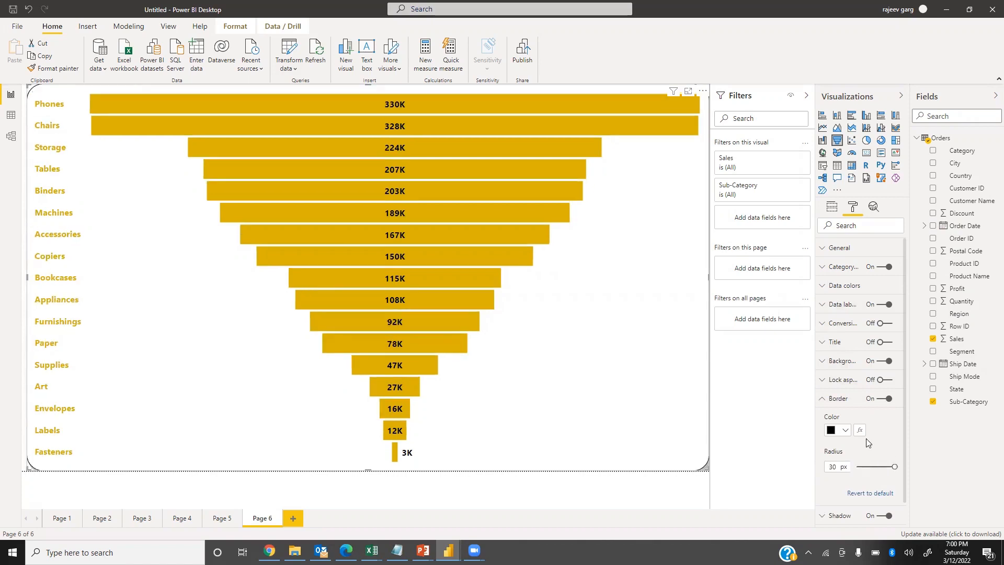
{"action": "left_click", "coordinate": [848, 434]}
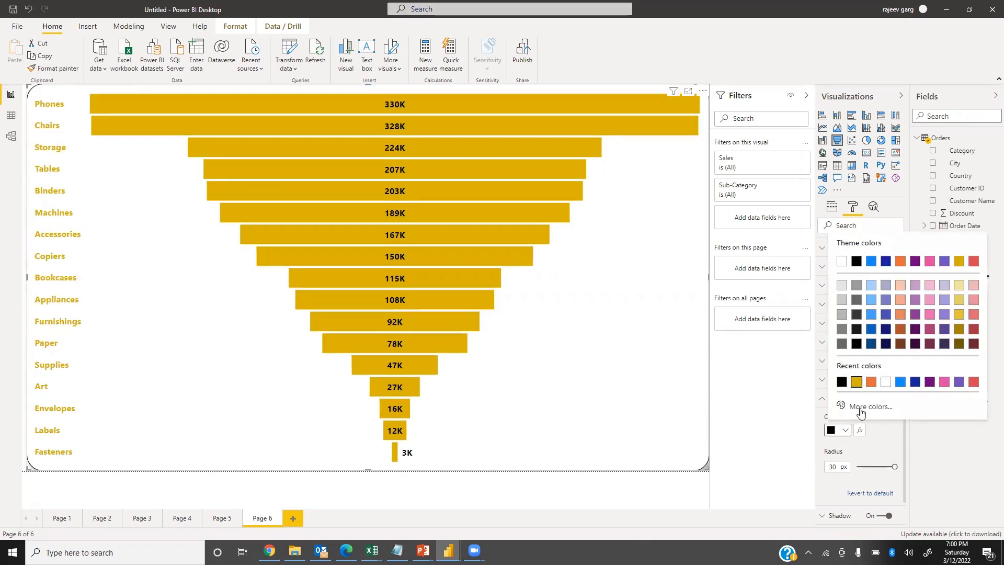
{"action": "left_click", "coordinate": [856, 382]}
{"action": "left_click", "coordinate": [826, 401]}
Set the funnel chart's background color to black.
{"action": "left_click", "coordinate": [827, 362]}
{"action": "left_click", "coordinate": [846, 393]}
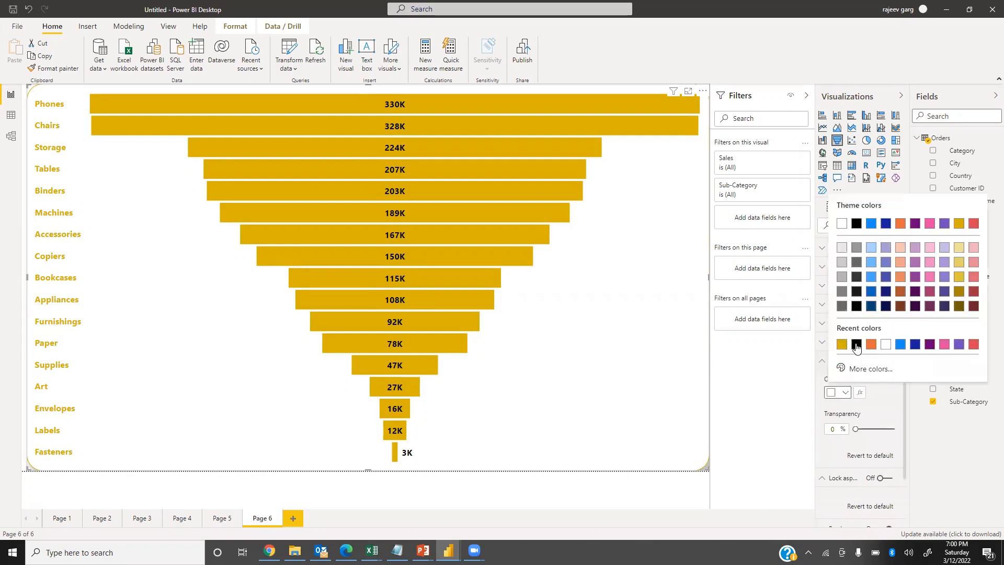
{"action": "left_click", "coordinate": [856, 347]}
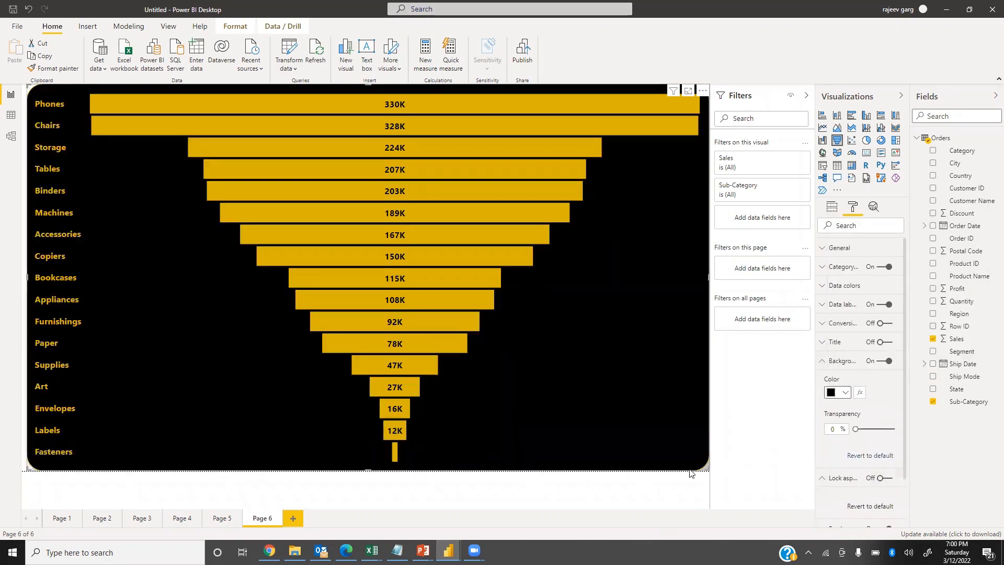
Shrink the funnel chart slightly and move it toward the middle of the canvas.
{"action": "left_click_drag", "start_coordinate": [684, 449], "coordinate": [639, 411]}
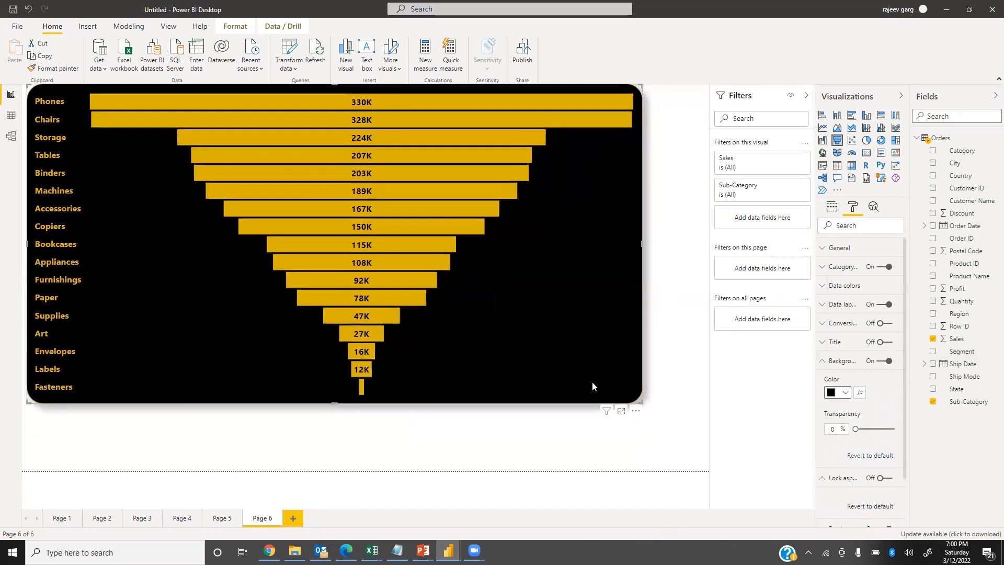
{"action": "left_click_drag", "start_coordinate": [567, 340], "coordinate": [616, 373]}
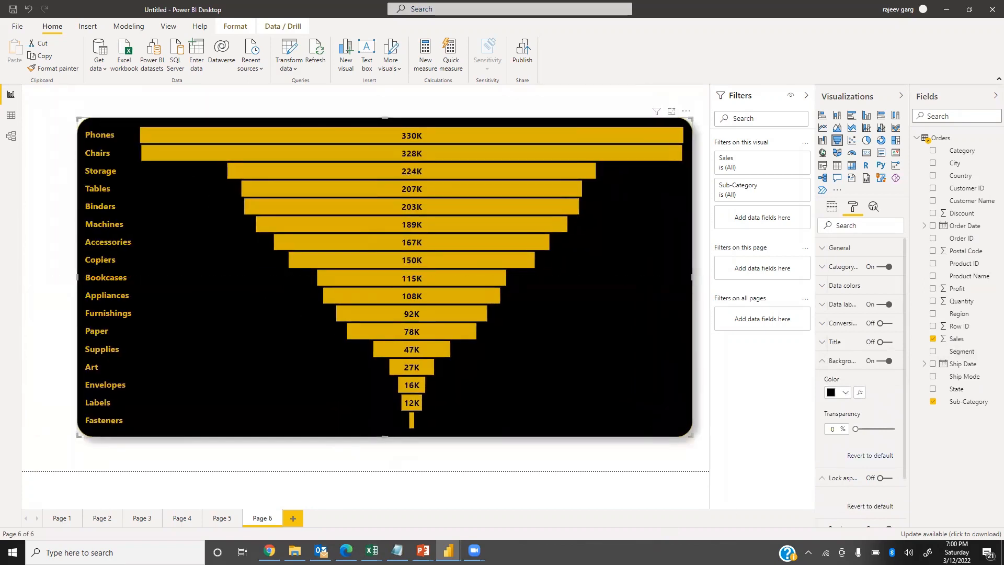
{"action": "mouse_move", "coordinate": [444, 253]}
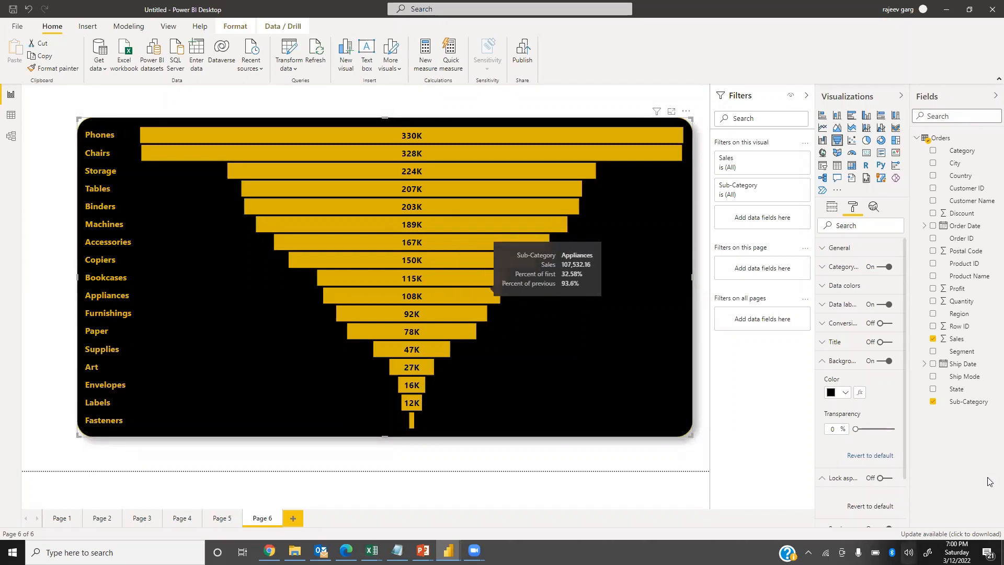
Add a new report page and insert a ribbon chart enlarged to cover most of the canvas.
{"action": "left_click", "coordinate": [293, 519]}
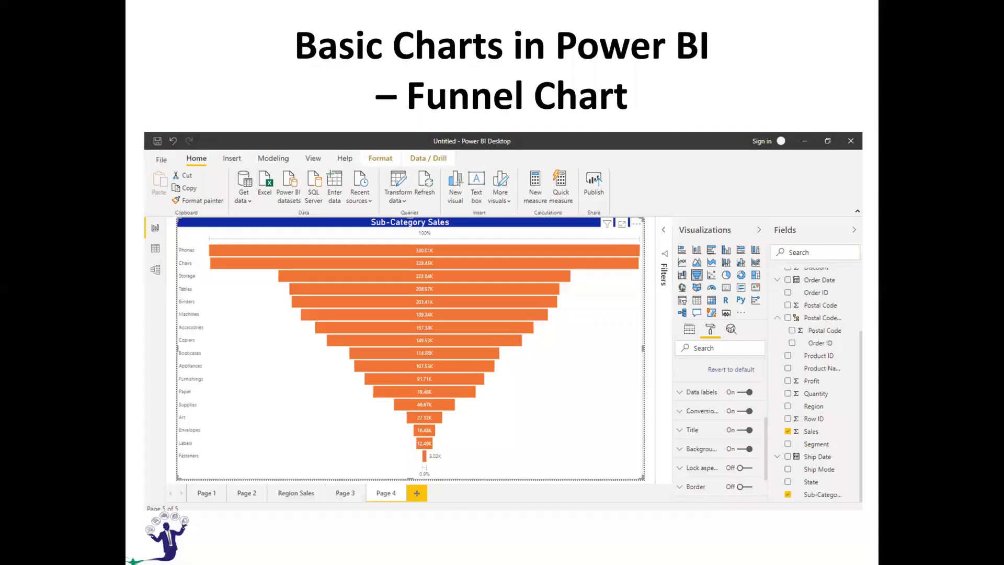
{"action": "key", "text": "Right"}
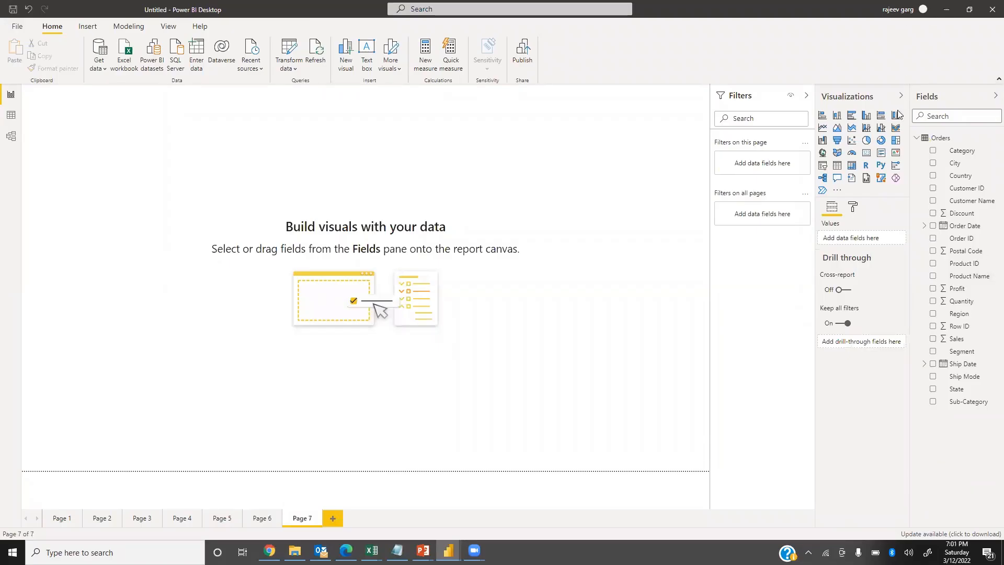
{"action": "left_click", "coordinate": [897, 129]}
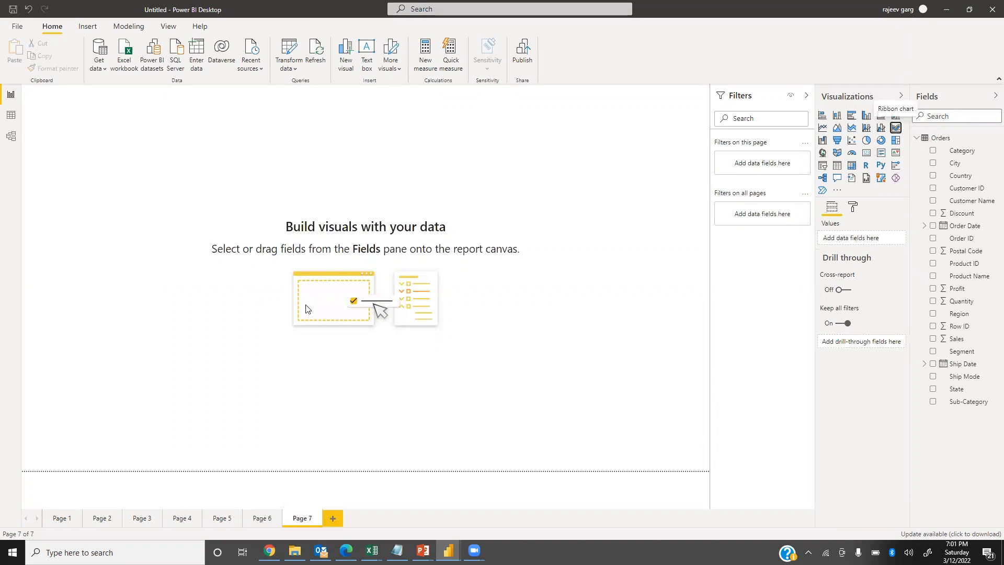
{"action": "left_click_drag", "start_coordinate": [175, 233], "coordinate": [664, 481]}
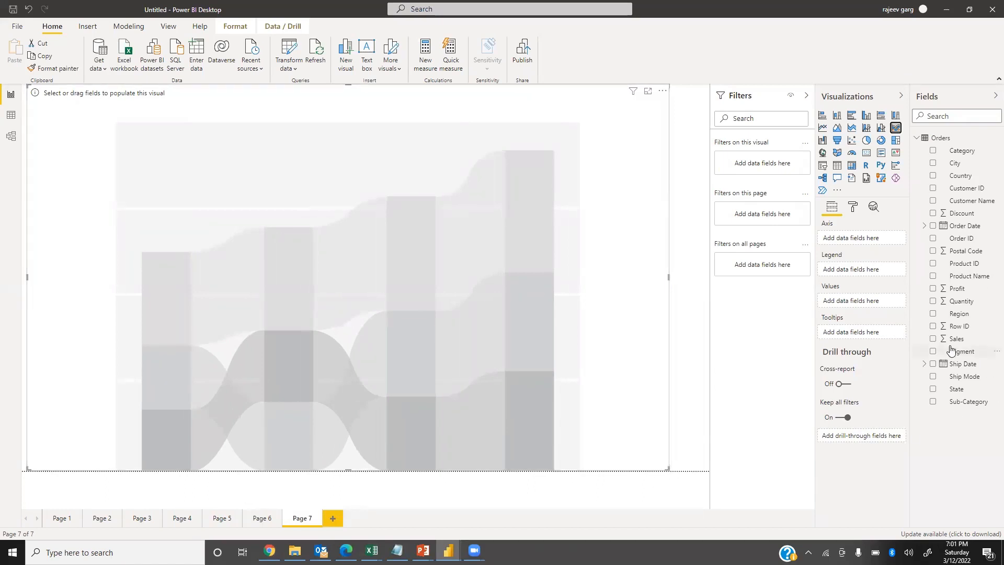
Populate the ribbon chart with Sales as values, Order Date as axis and Region as legend.
{"action": "left_click_drag", "start_coordinate": [956, 339], "coordinate": [860, 301]}
{"action": "left_click_drag", "start_coordinate": [973, 228], "coordinate": [844, 239]}
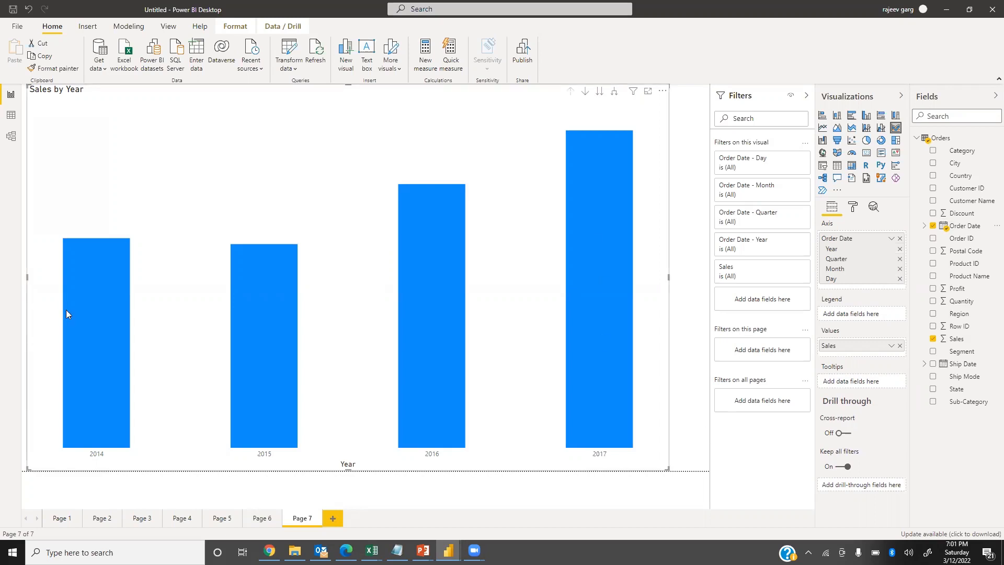
{"action": "mouse_move", "coordinate": [85, 319]}
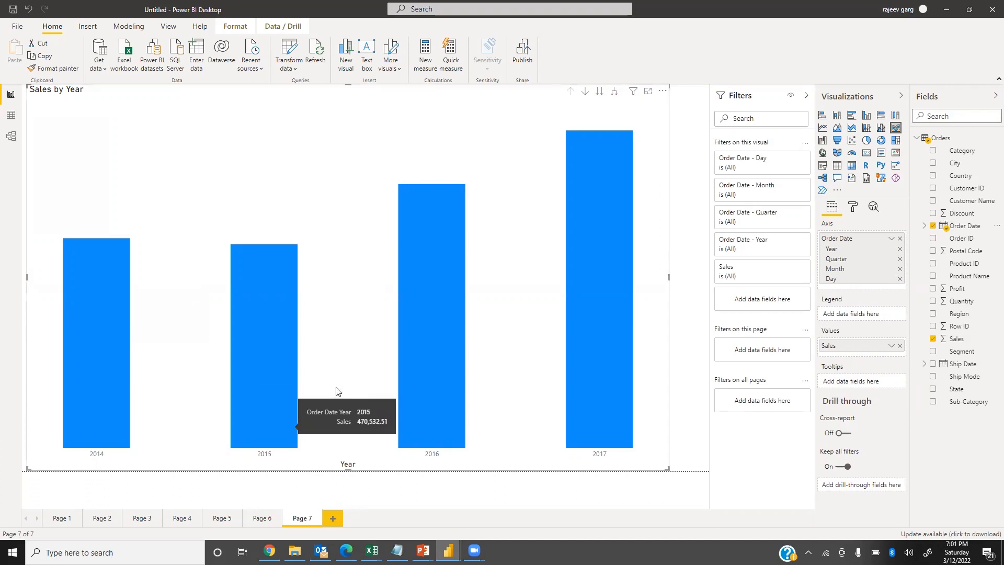
{"action": "mouse_move", "coordinate": [292, 387]}
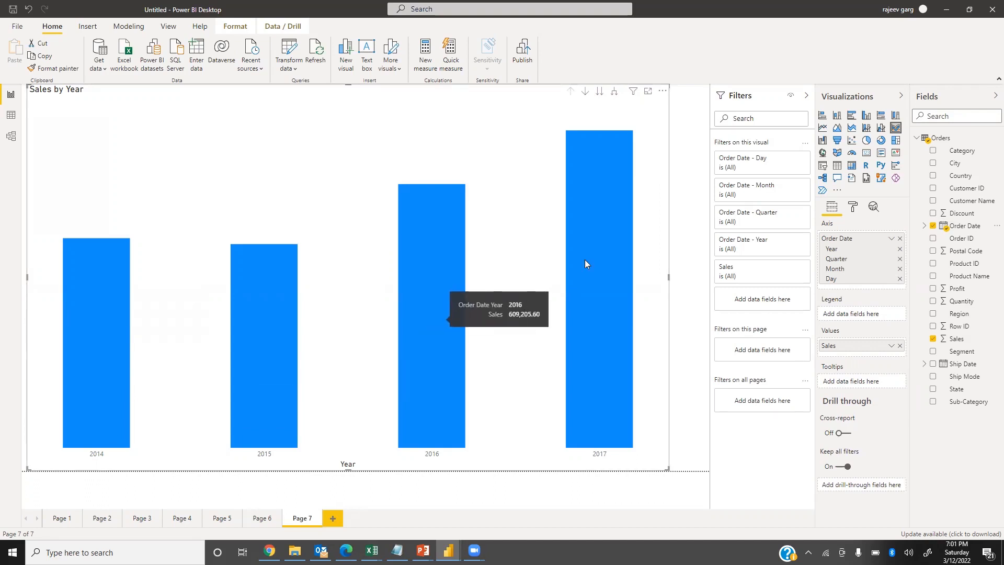
{"action": "mouse_move", "coordinate": [611, 240]}
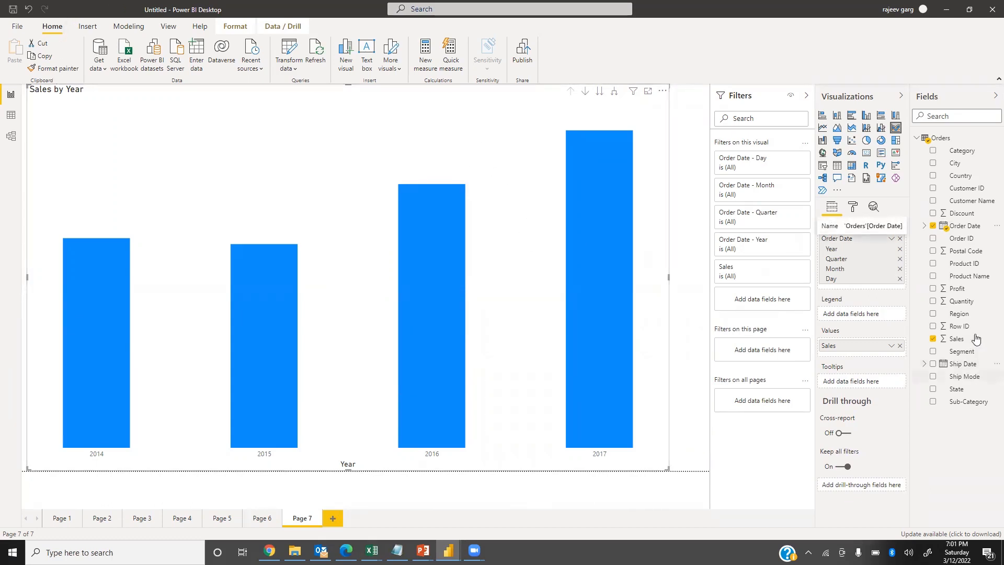
{"action": "left_click_drag", "start_coordinate": [965, 318], "coordinate": [869, 319]}
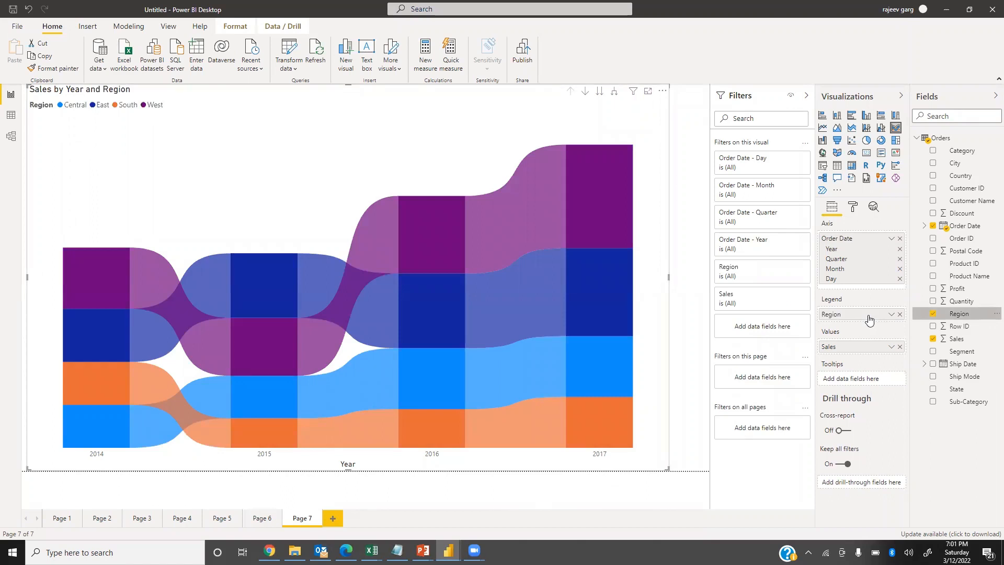
Turn on the ribbon chart's data labels and set their display units to Thousands.
{"action": "left_click", "coordinate": [853, 207]}
{"action": "left_click", "coordinate": [888, 342]}
{"action": "left_click", "coordinate": [833, 343]}
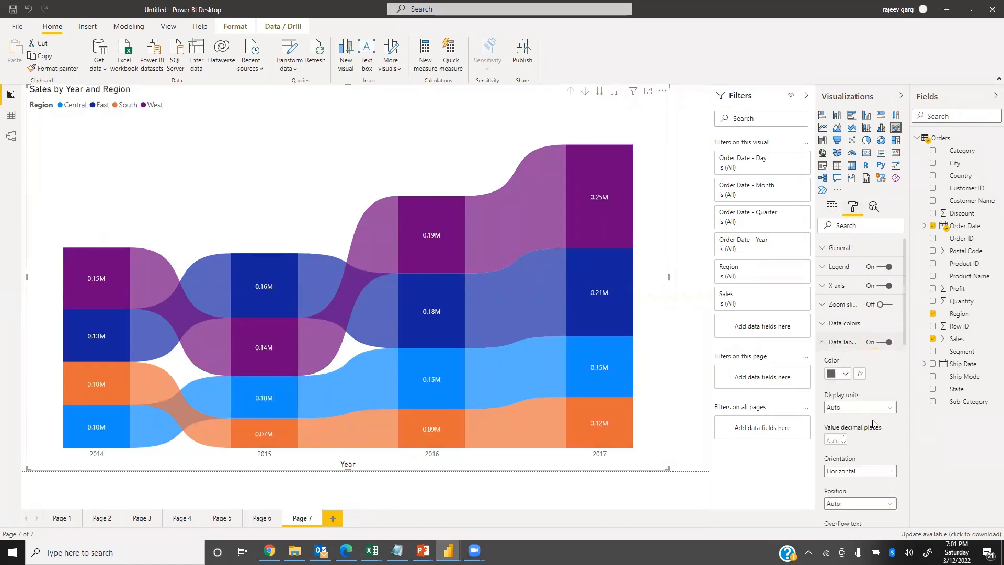
{"action": "left_click", "coordinate": [862, 407]}
{"action": "left_click", "coordinate": [851, 443]}
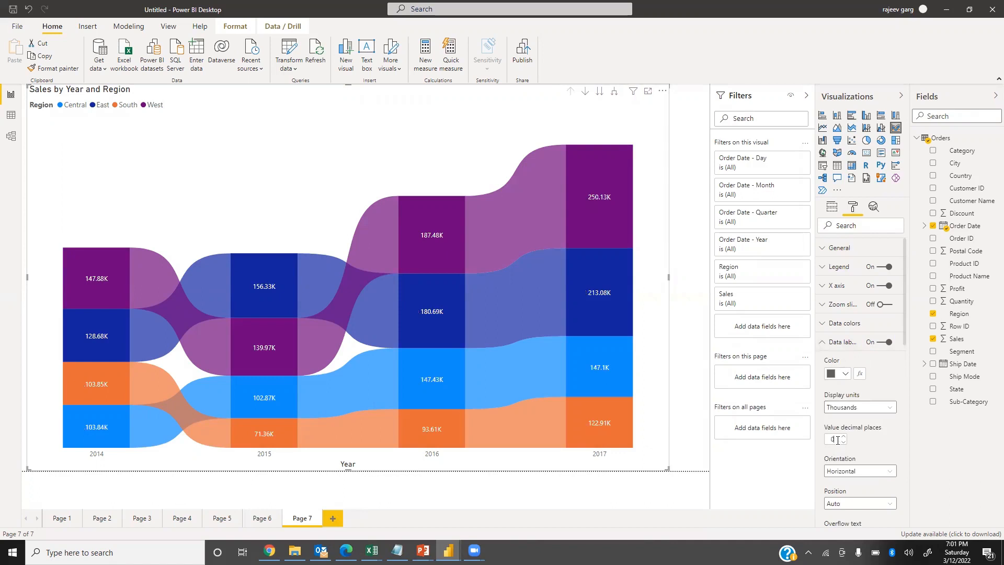
Format the ribbon chart's data labels with zero decimal places, 14 pt text size and bold.
{"action": "scroll", "coordinate": [844, 465], "scroll_direction": "down", "scroll_amount": 3}
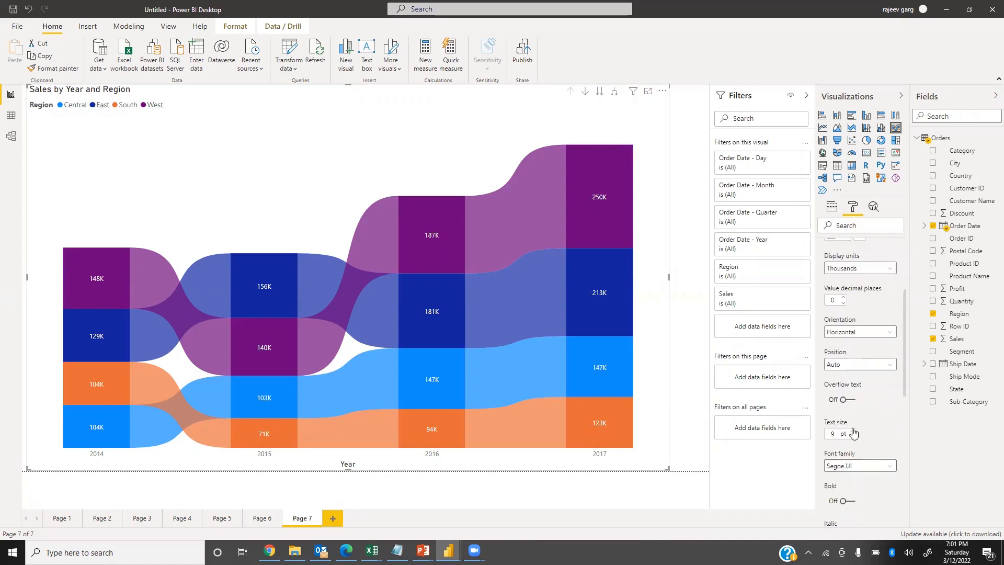
{"action": "left_click", "coordinate": [840, 434]}
{"action": "type", "text": "14"}
{"action": "left_click", "coordinate": [848, 501]}
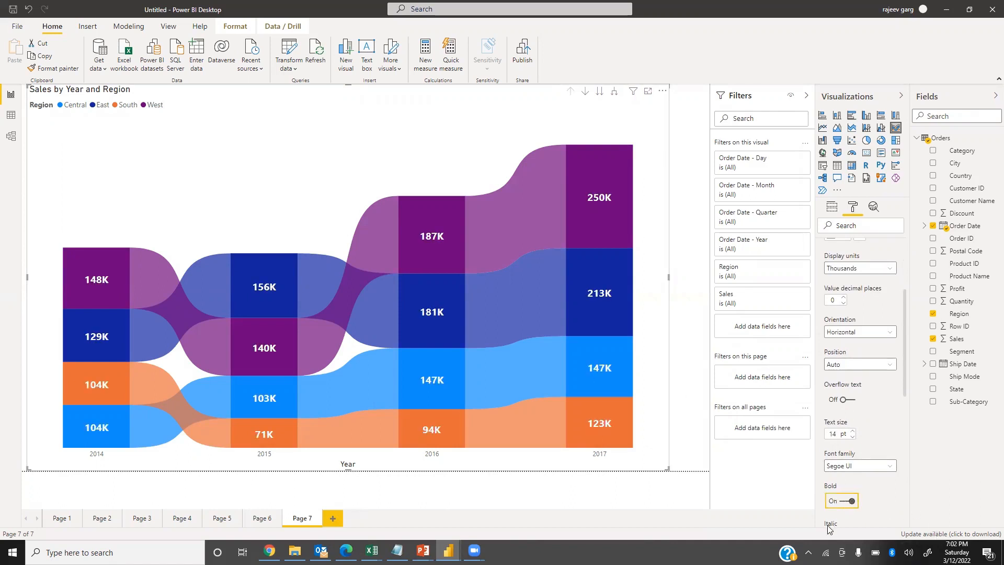
{"action": "scroll", "coordinate": [879, 382], "scroll_direction": "up", "scroll_amount": 3}
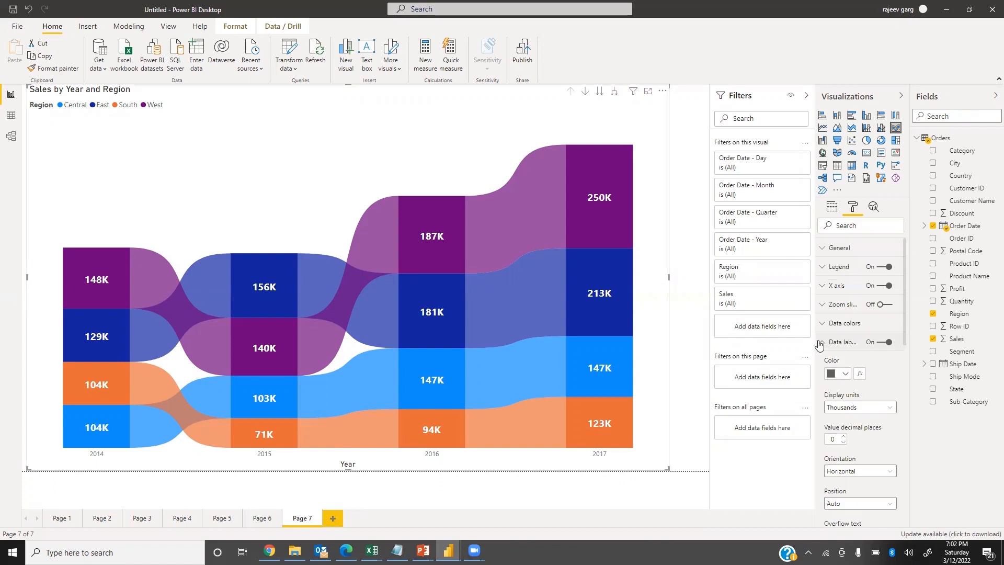
{"action": "left_click", "coordinate": [819, 342]}
{"action": "left_click", "coordinate": [833, 208]}
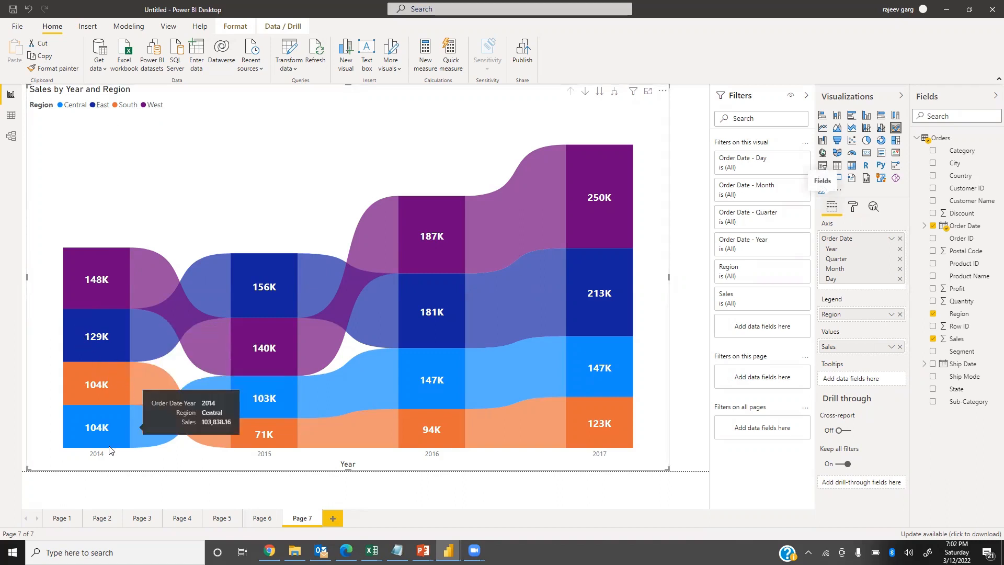
Examine the ribbon chart's regional sales for each year and the sales and rank changes between years.
{"action": "mouse_move", "coordinate": [94, 431]}
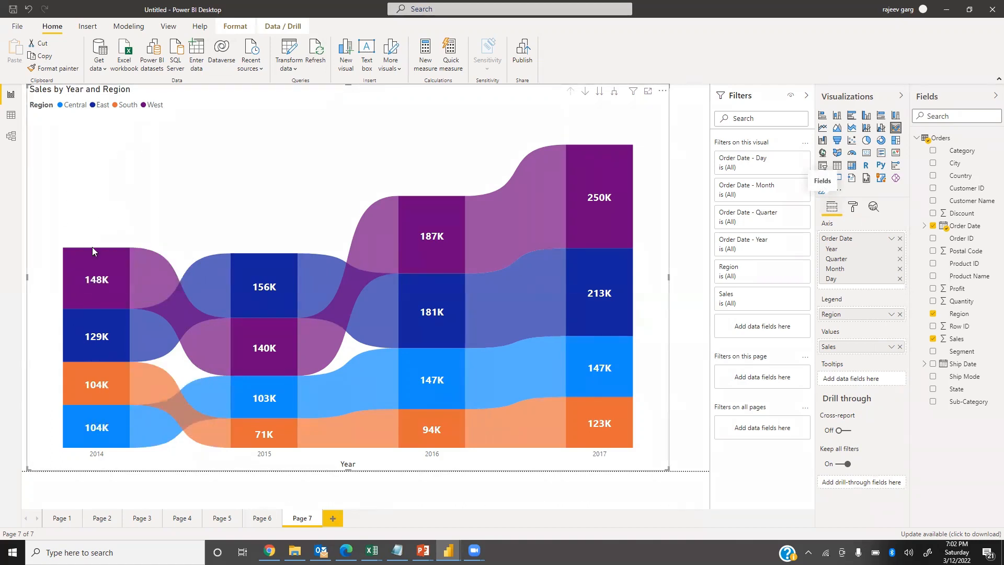
{"action": "mouse_move", "coordinate": [94, 273]}
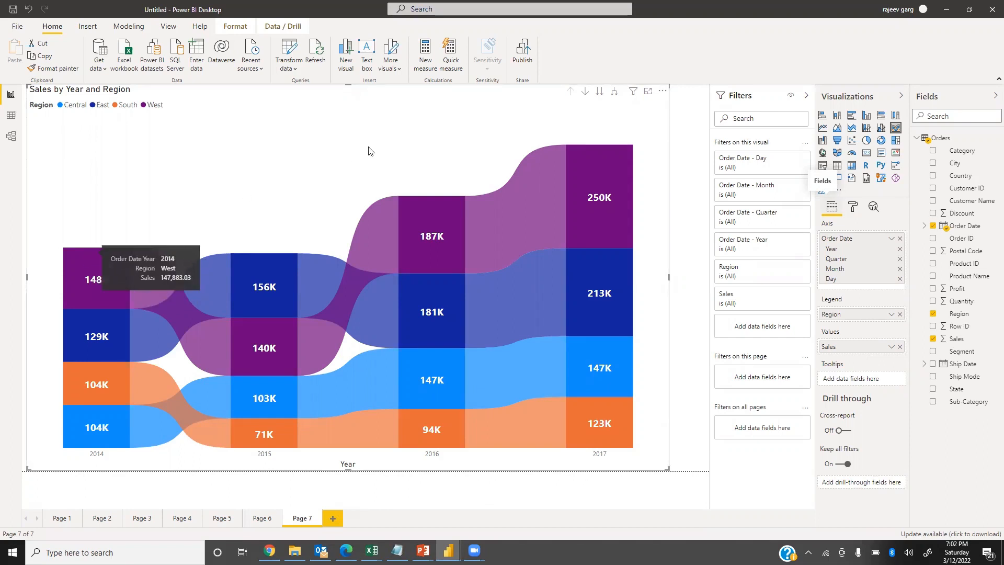
{"action": "mouse_move", "coordinate": [259, 362]}
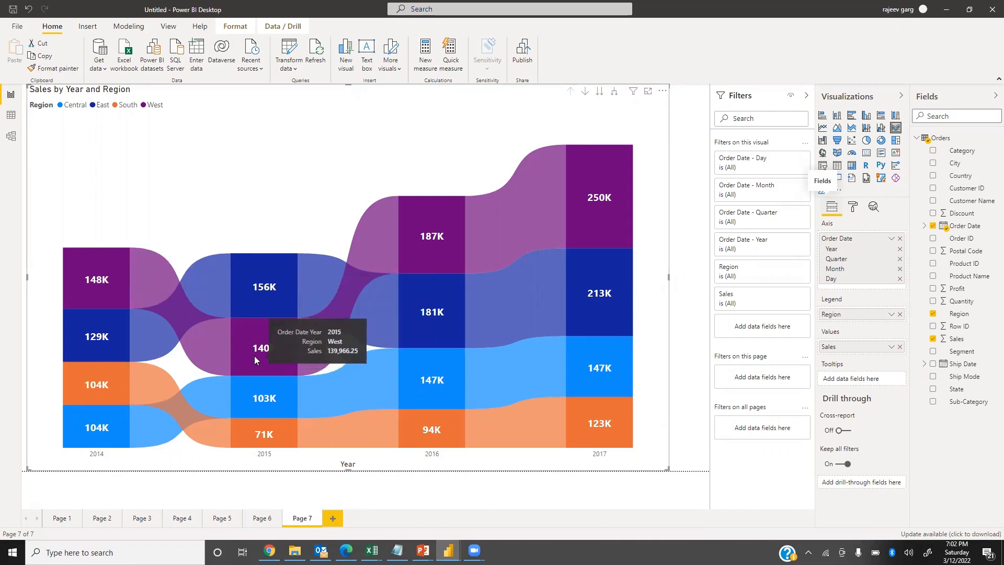
{"action": "mouse_move", "coordinate": [415, 398]}
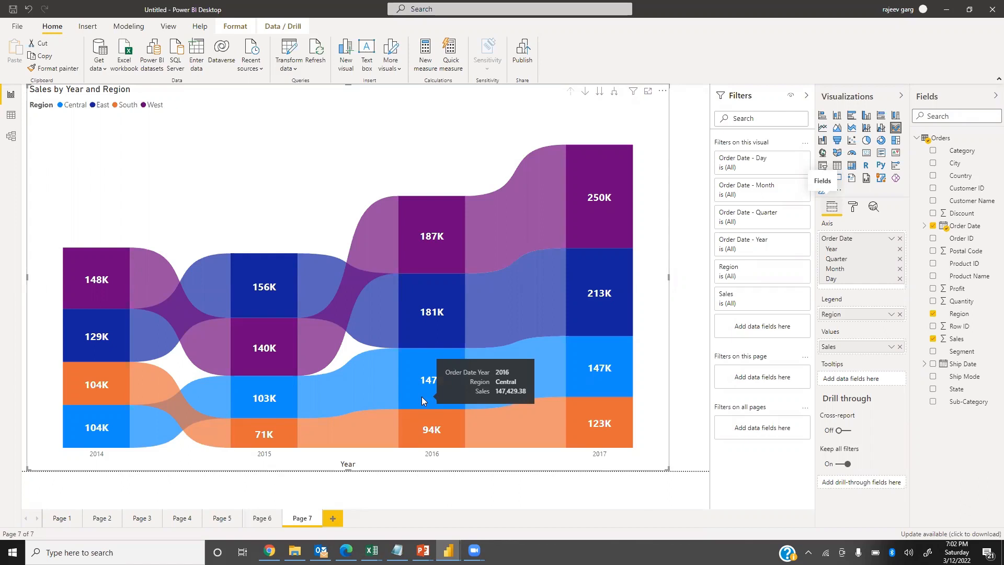
{"action": "mouse_move", "coordinate": [617, 281]}
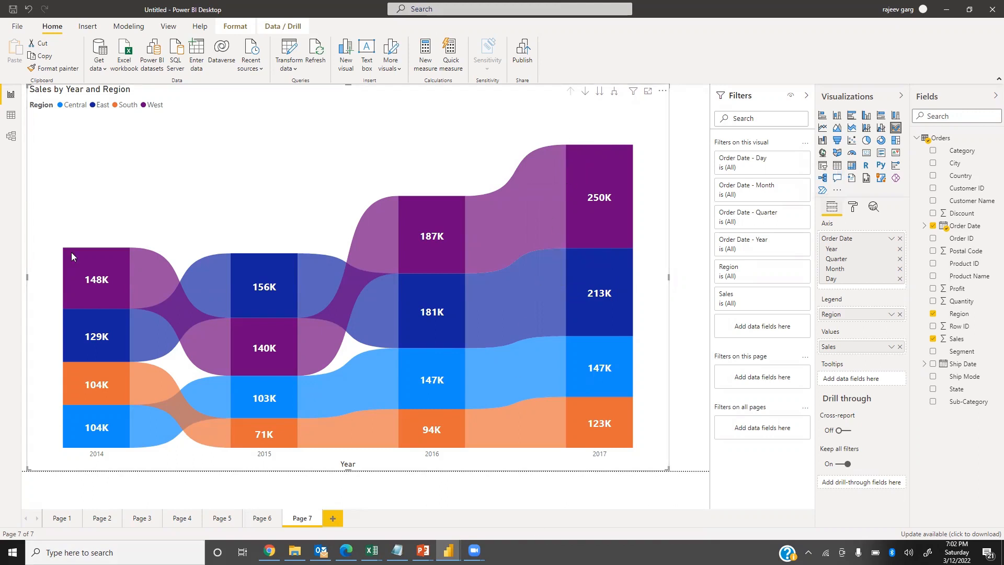
{"action": "mouse_move", "coordinate": [70, 249]}
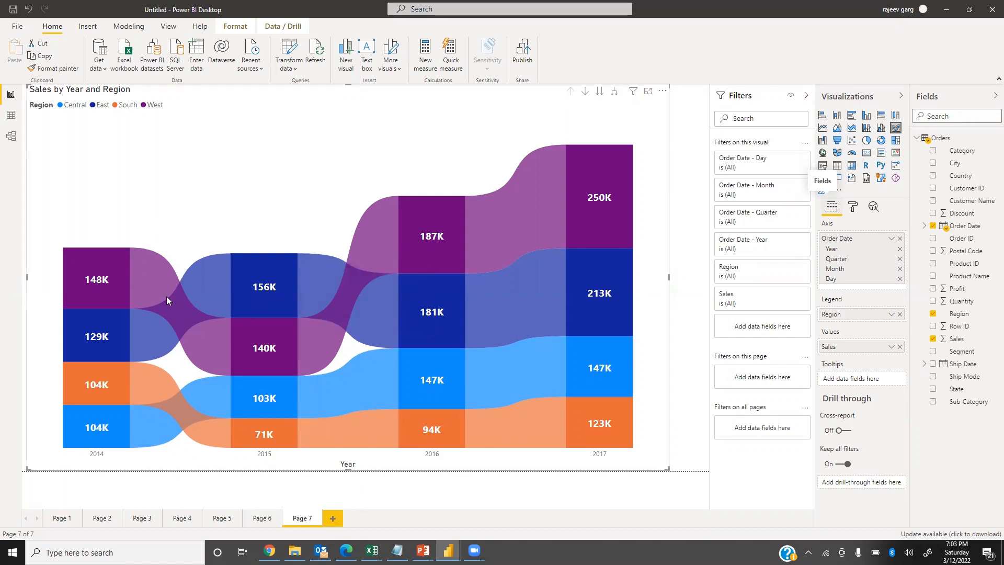
{"action": "mouse_move", "coordinate": [178, 309]}
{"action": "mouse_move", "coordinate": [511, 219]}
{"action": "mouse_move", "coordinate": [358, 278]}
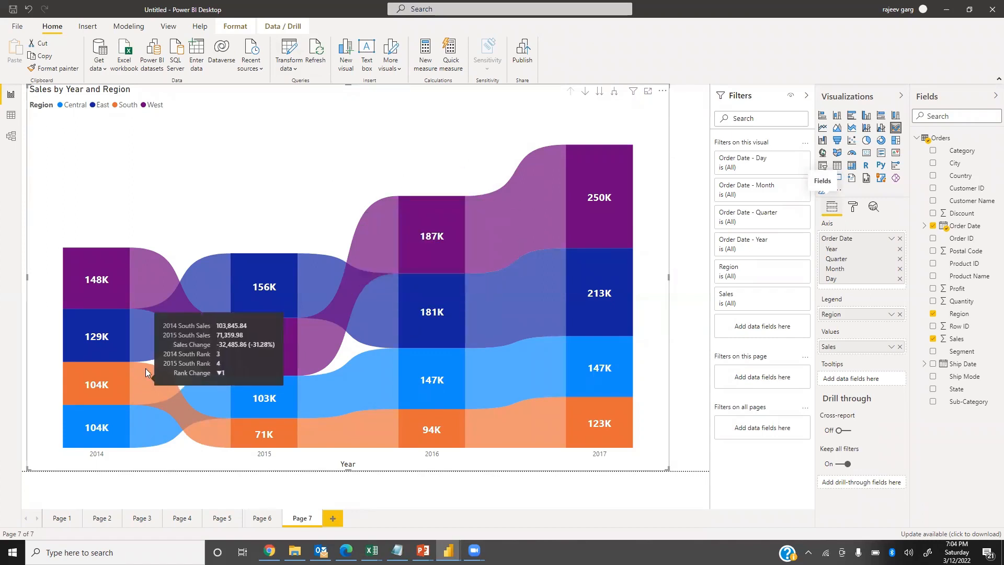
{"action": "mouse_move", "coordinate": [190, 322]}
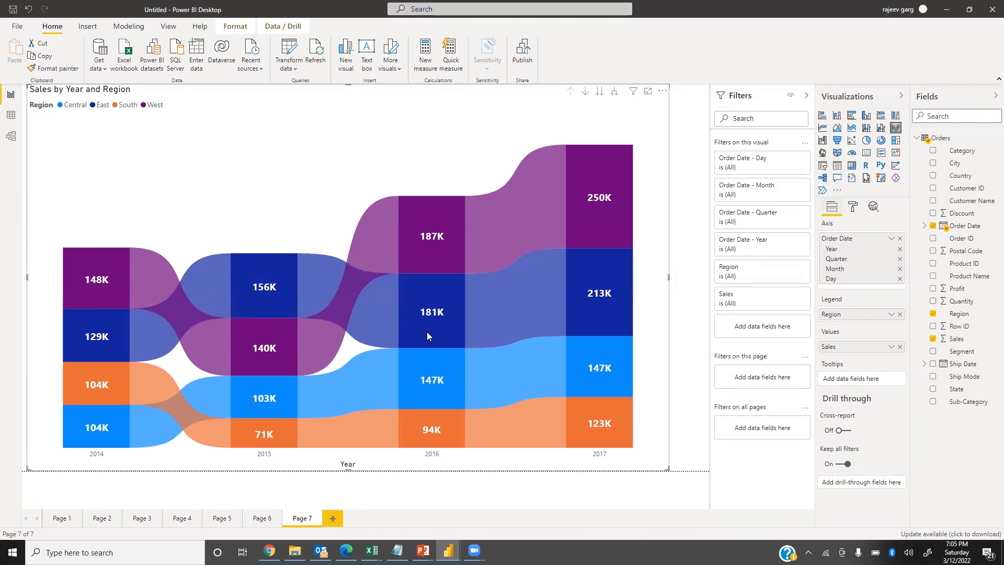
{"action": "mouse_move", "coordinate": [528, 306]}
{"action": "mouse_move", "coordinate": [172, 316]}
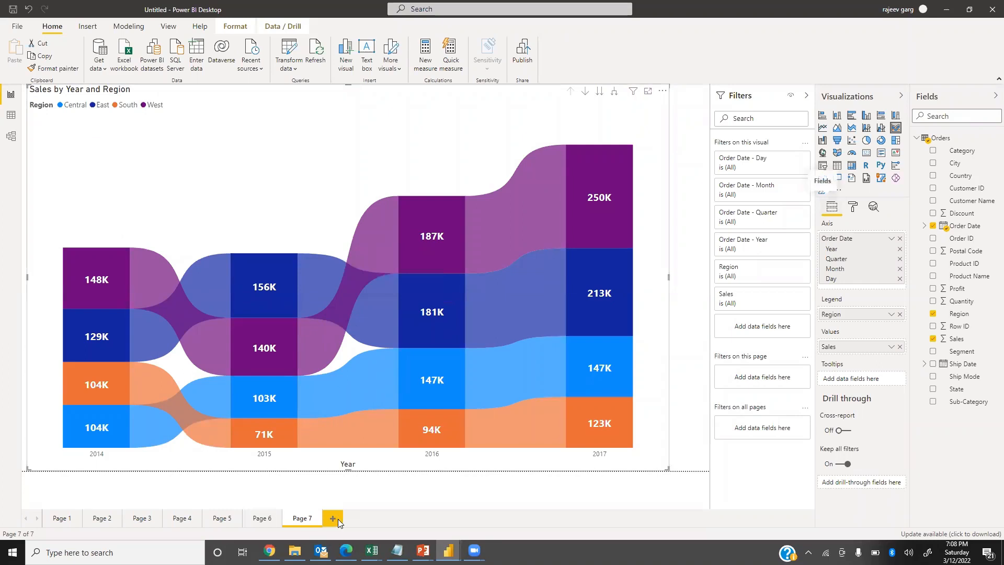
Add a new report page and insert a stacked column chart enlarged to cover most of the canvas.
{"action": "left_click", "coordinate": [338, 519]}
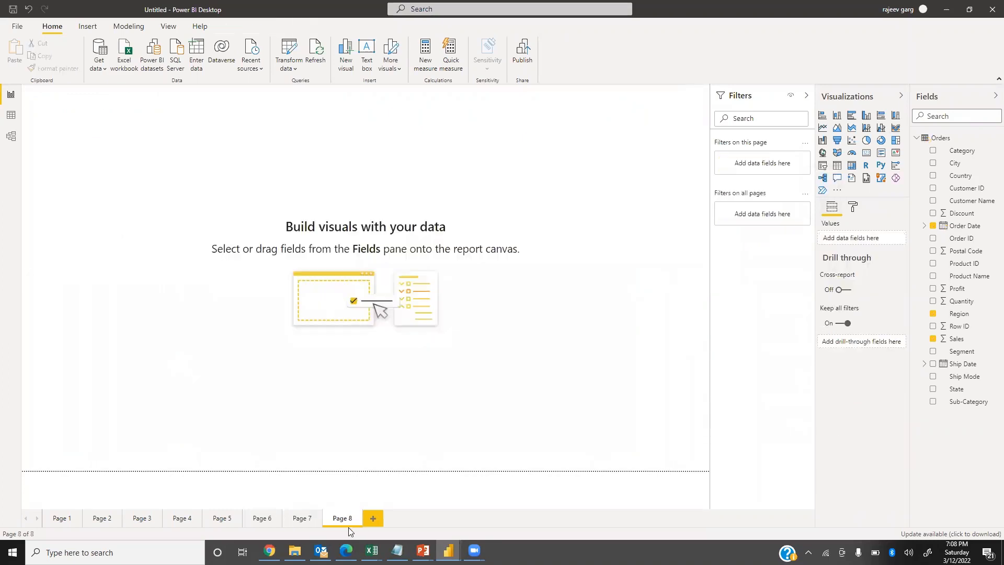
{"action": "left_click", "coordinate": [837, 115]}
{"action": "left_click_drag", "start_coordinate": [176, 234], "coordinate": [666, 470]}
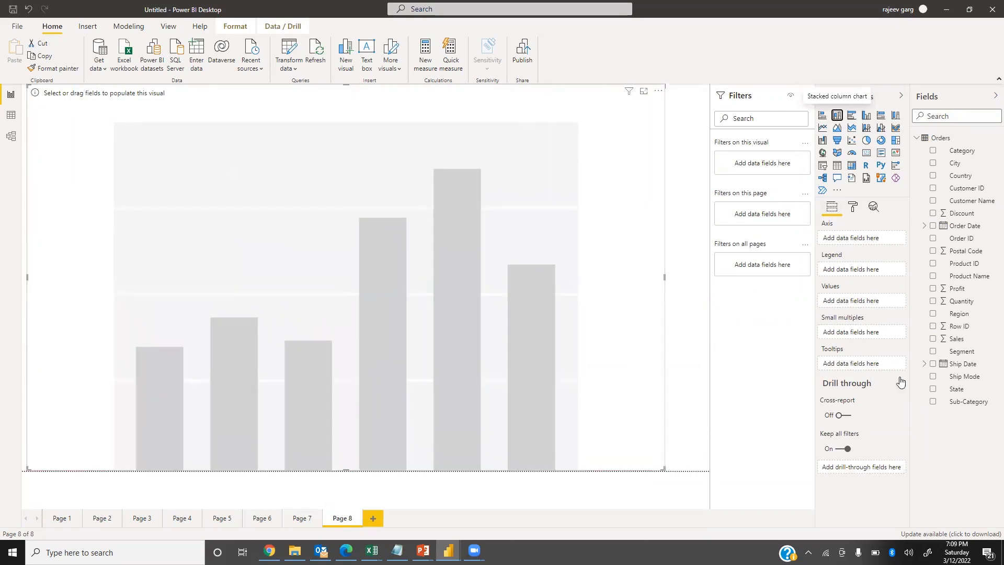
Populate the stacked column chart with Sales as values, Sub-Category as axis and Region as legend.
{"action": "left_click_drag", "start_coordinate": [952, 341], "coordinate": [863, 302]}
{"action": "left_click_drag", "start_coordinate": [969, 408], "coordinate": [851, 245]}
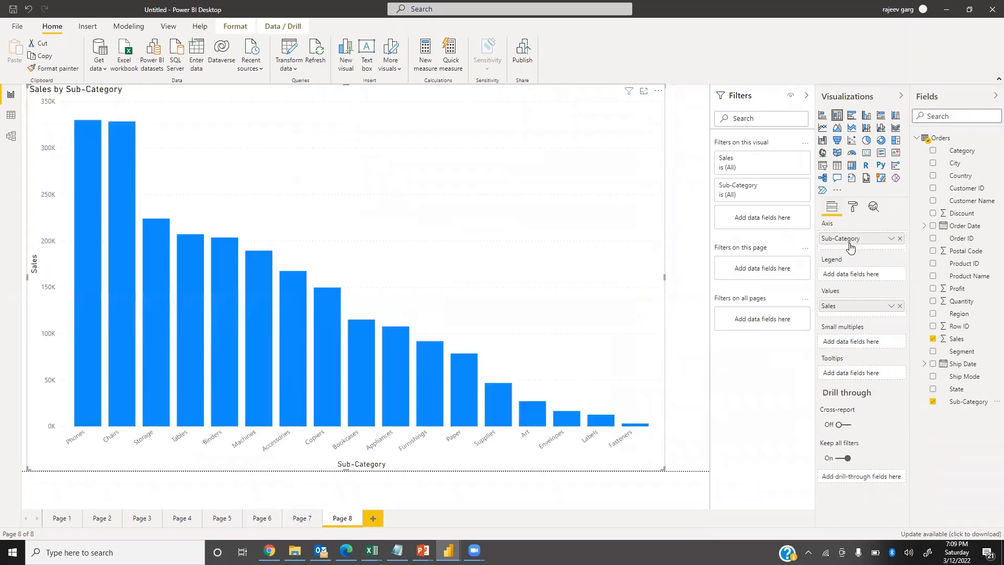
{"action": "left_click_drag", "start_coordinate": [966, 314], "coordinate": [871, 274]}
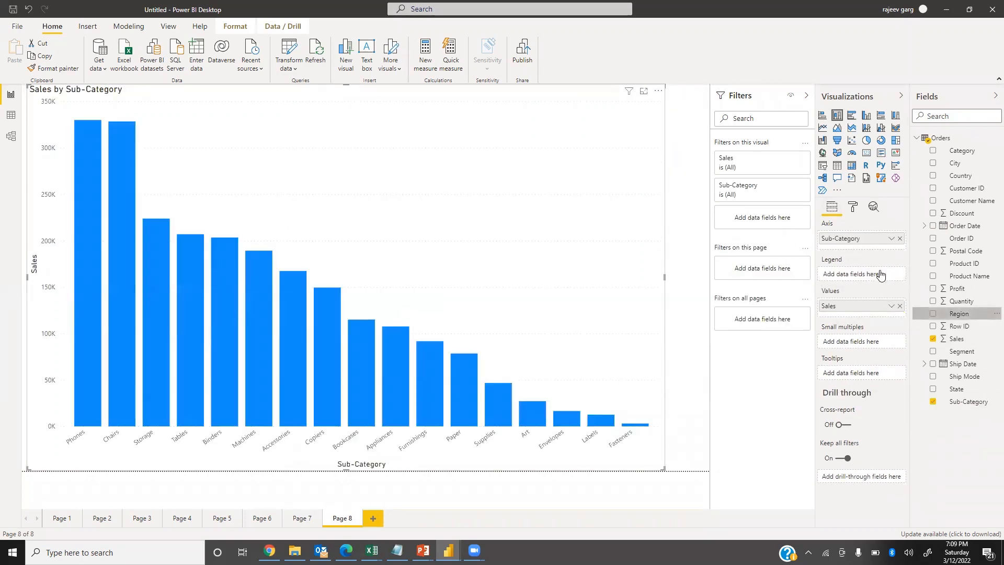
Turn on the stacked column chart's data labels and set their text size to 14 pt.
{"action": "left_click", "coordinate": [853, 207]}
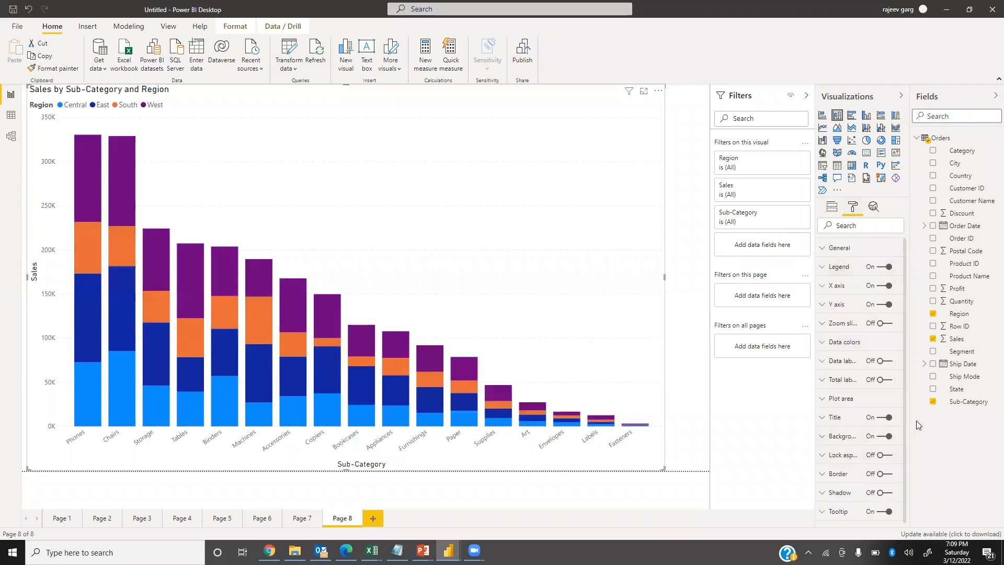
{"action": "left_click", "coordinate": [886, 361]}
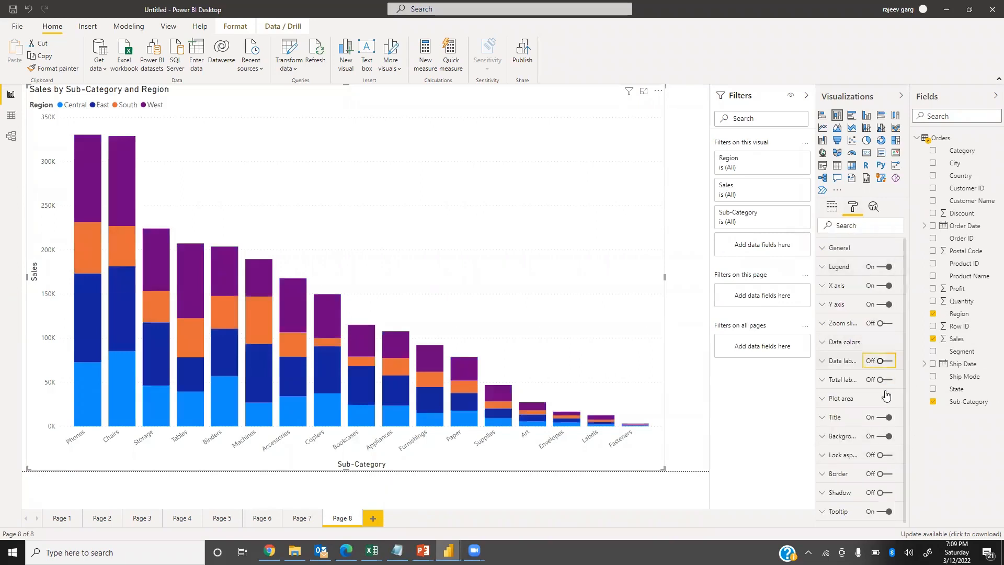
{"action": "left_click", "coordinate": [828, 365]}
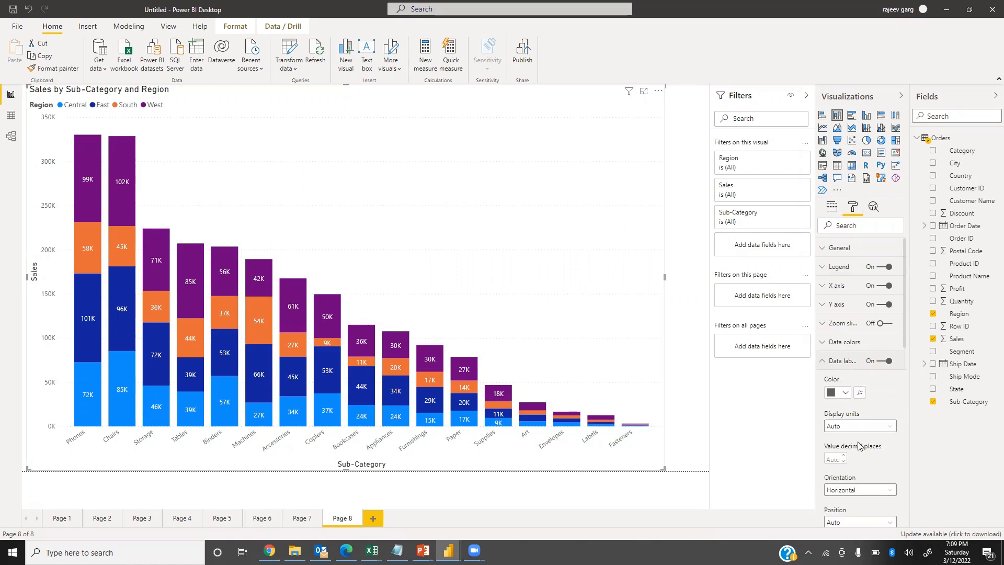
{"action": "scroll", "coordinate": [829, 373], "scroll_direction": "down", "scroll_amount": 4}
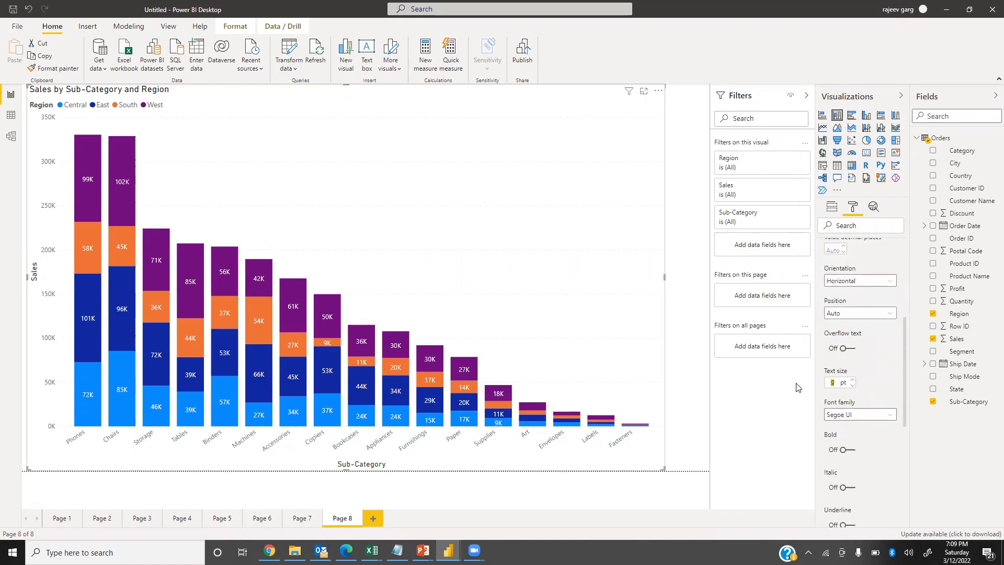
{"action": "type", "text": "4"}
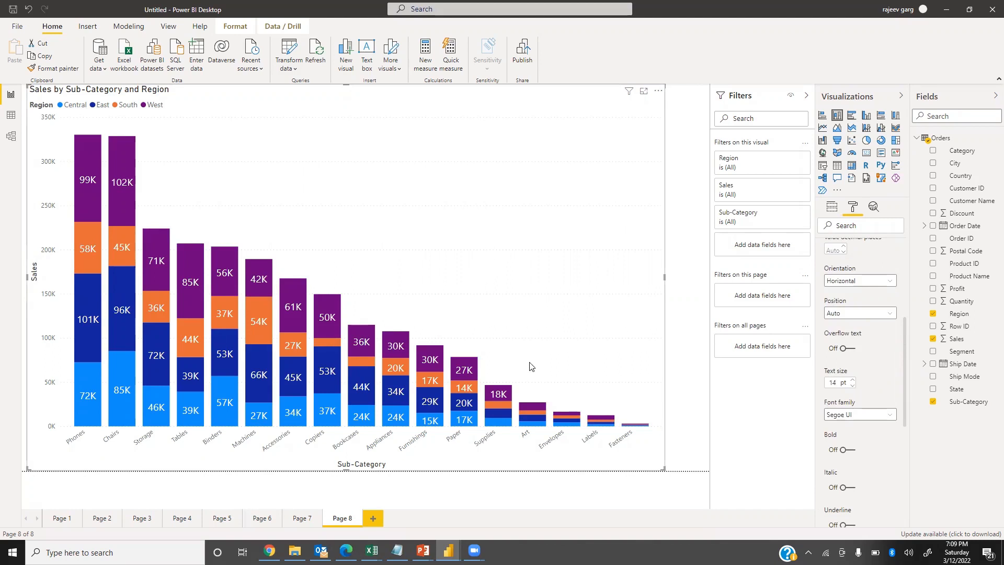
Widen the stacked column chart to nearly the full page width and align it with the page's left edge.
{"action": "left_click_drag", "start_coordinate": [672, 281], "coordinate": [709, 280]}
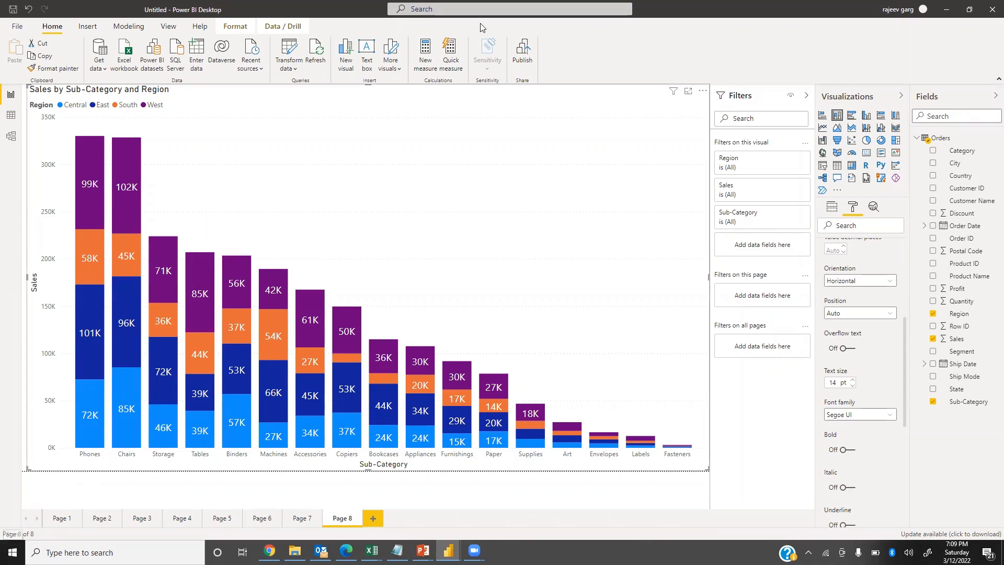
{"action": "left_click_drag", "start_coordinate": [189, 145], "coordinate": [56, 155]}
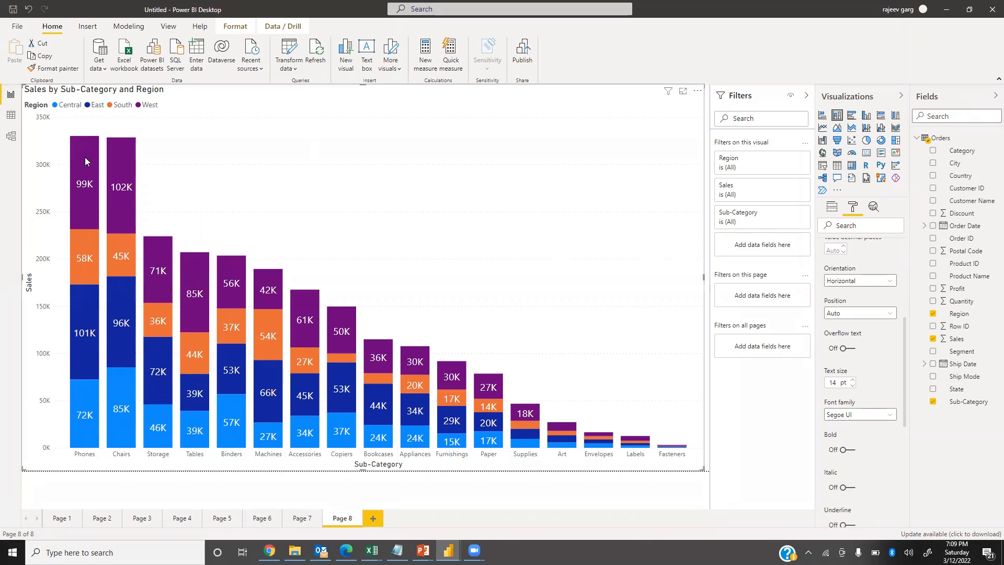
{"action": "mouse_move", "coordinate": [133, 141]}
{"action": "left_mouse_down"}
{"action": "mouse_move", "coordinate": [84, 184]}
{"action": "mouse_move", "coordinate": [98, 206]}
{"action": "mouse_move", "coordinate": [146, 116]}
{"action": "mouse_move", "coordinate": [114, 142]}
{"action": "mouse_move", "coordinate": [130, 148]}
{"action": "left_mouse_up"}
Exclude the West segments of the Phones and Chairs columns from the chart and clear the highlighting.
{"action": "left_click", "coordinate": [93, 171]}
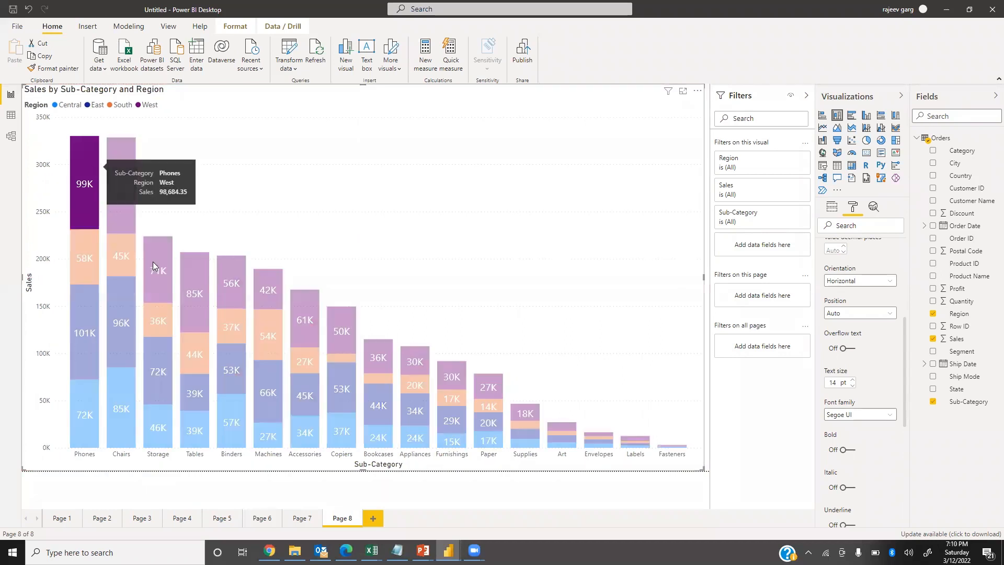
{"action": "left_click", "coordinate": [123, 161], "text": "ctrl"}
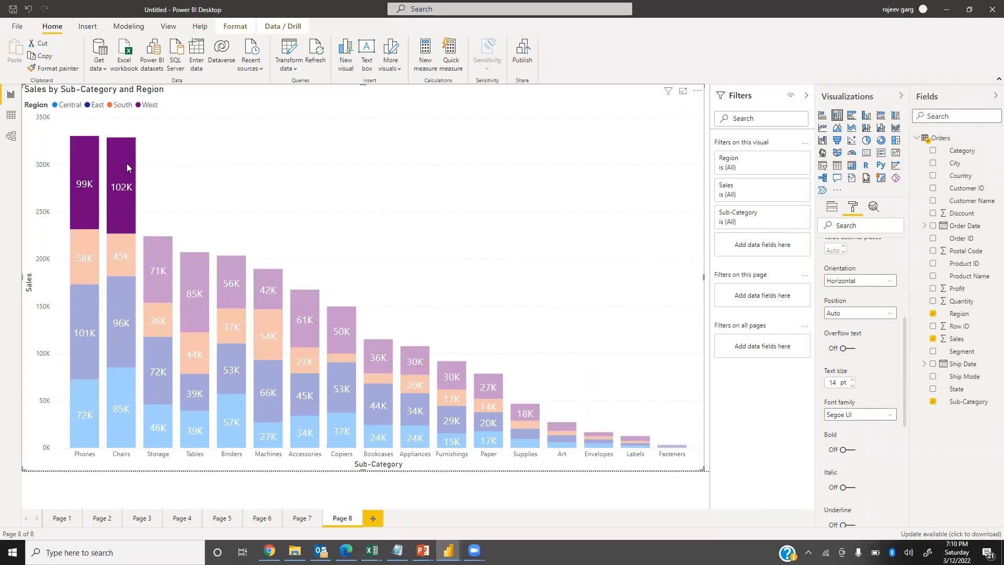
{"action": "right_click", "coordinate": [127, 167]}
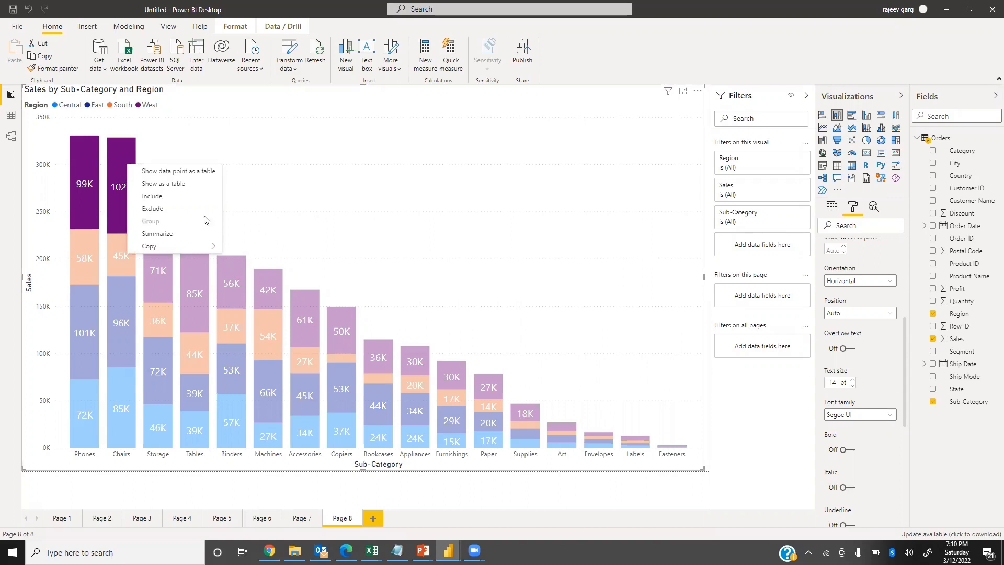
{"action": "left_click", "coordinate": [156, 209]}
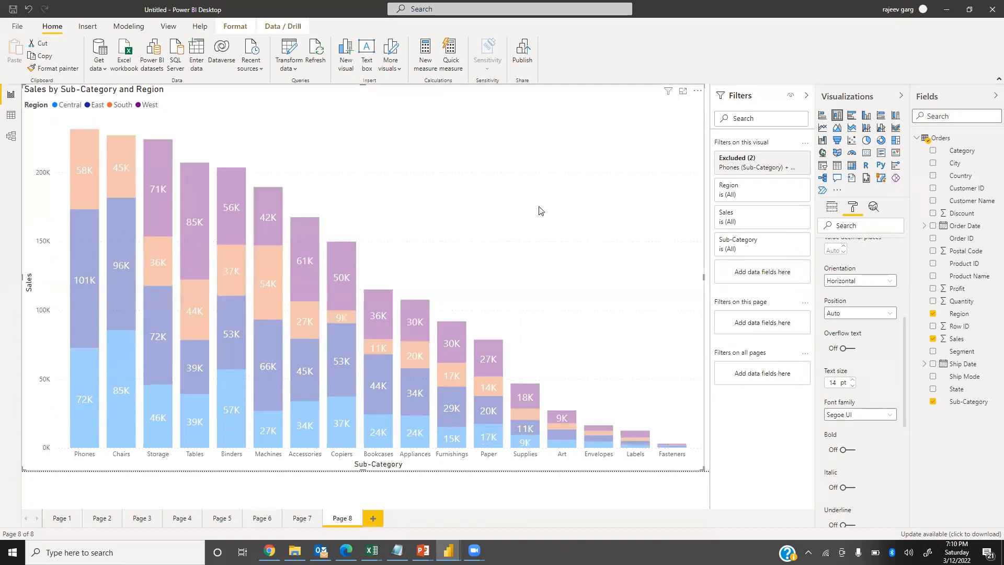
{"action": "left_click", "coordinate": [446, 174]}
Remove the visual-level exclusion filter for the Phones and Chairs segments.
{"action": "mouse_move", "coordinate": [224, 234]}
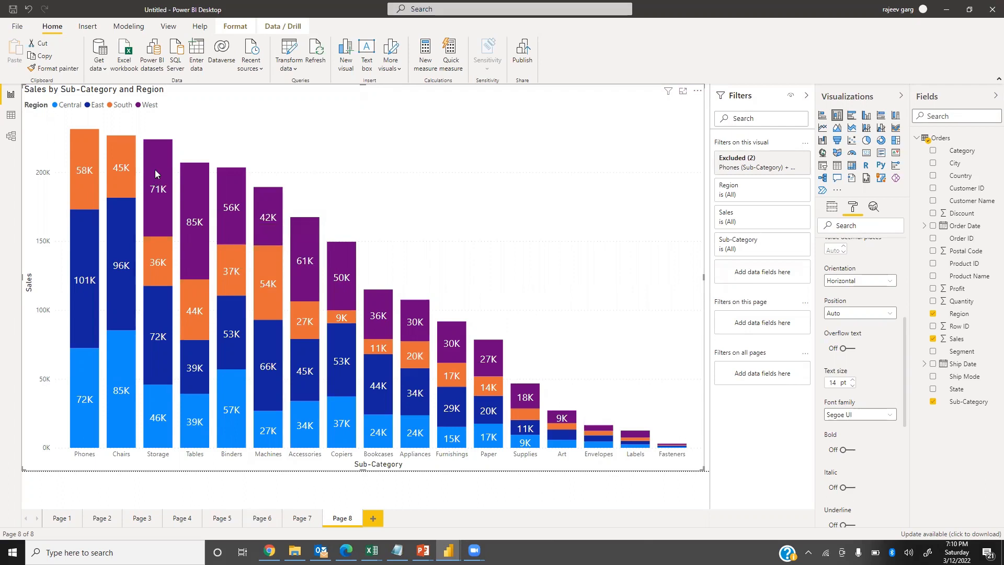
{"action": "mouse_move", "coordinate": [156, 170]}
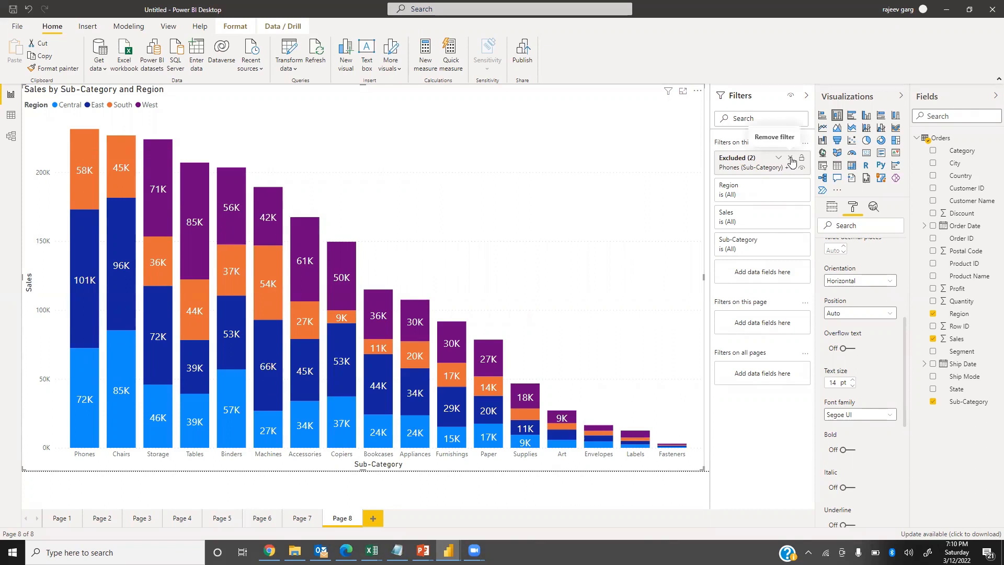
{"action": "left_click", "coordinate": [791, 161]}
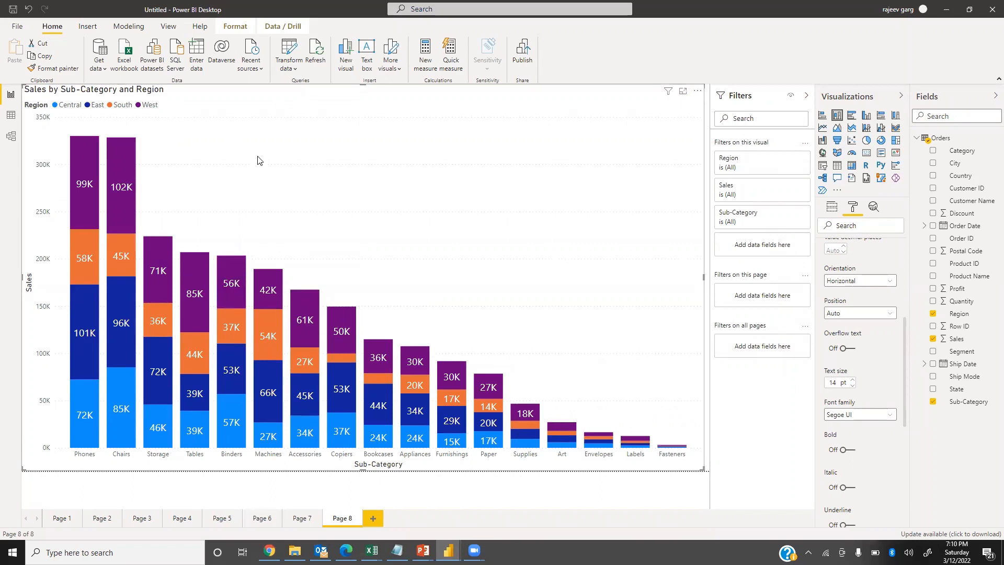
Include only the South segments of Phones, Chairs, Storage, Tables, Binders, Machines and Accessories in the stacked column chart.
{"action": "mouse_move", "coordinate": [167, 342]}
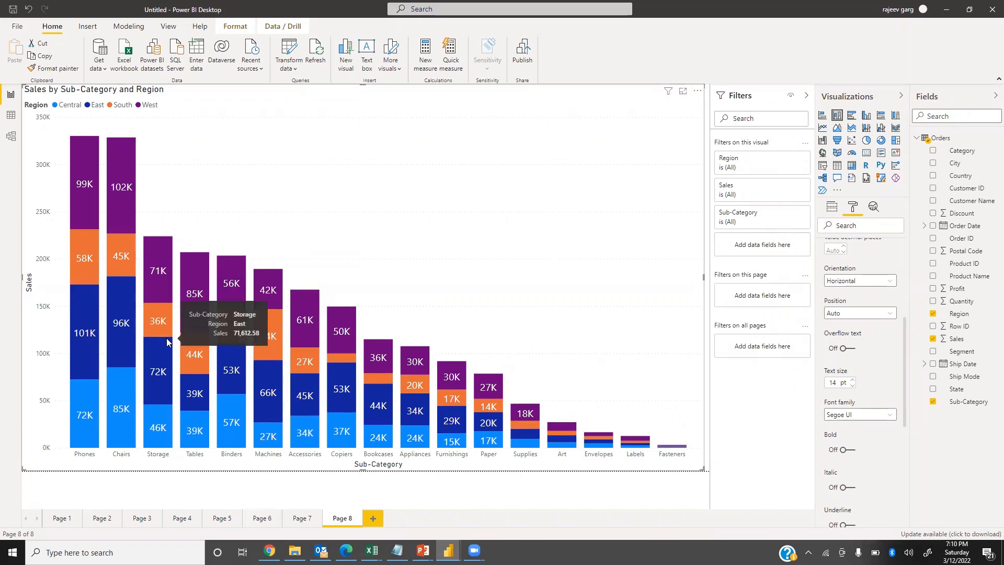
{"action": "left_click", "coordinate": [90, 259]}
{"action": "left_click", "coordinate": [133, 261], "text": "ctrl"}
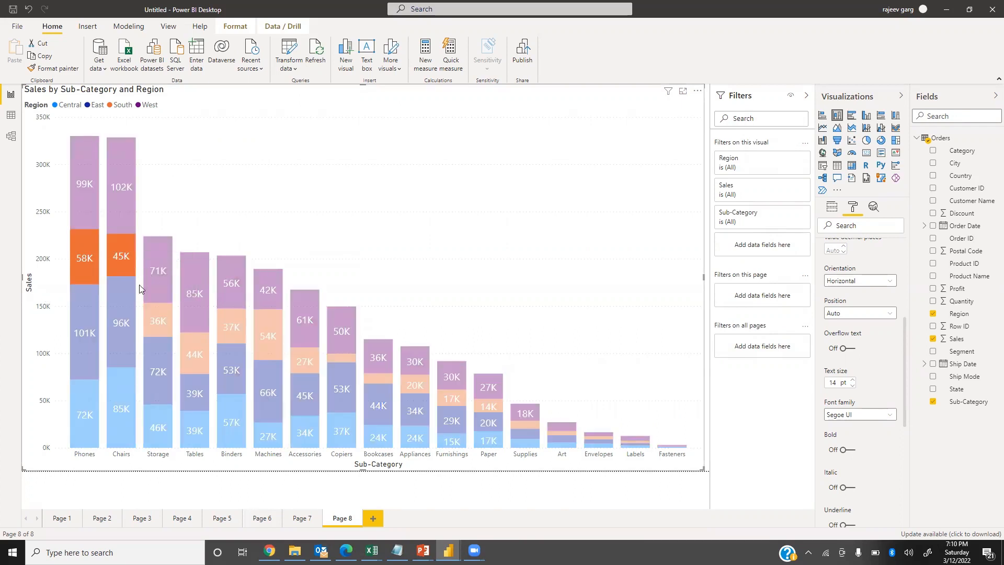
{"action": "left_click", "coordinate": [195, 366], "text": "ctrl"}
{"action": "left_click", "coordinate": [279, 349], "text": "ctrl"}
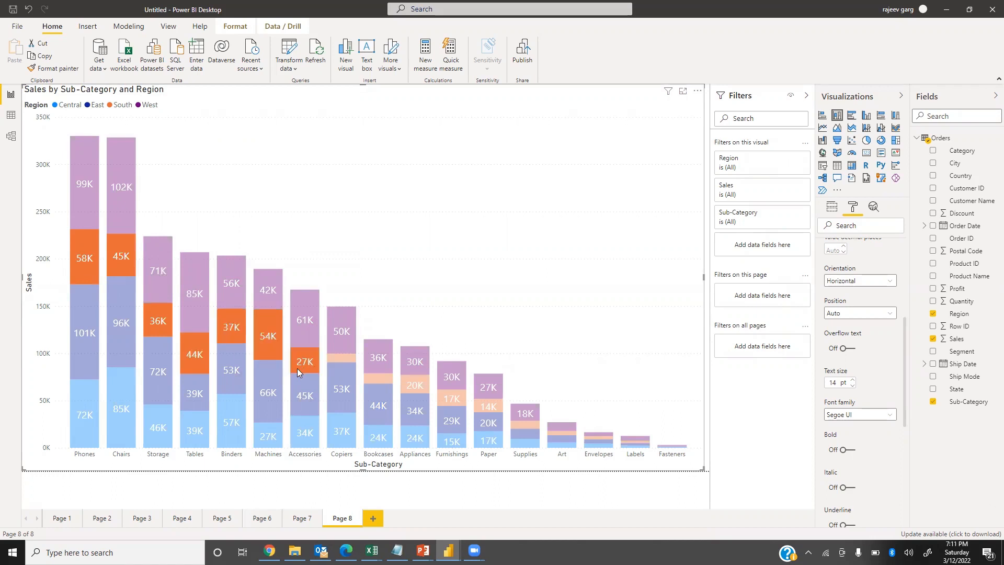
{"action": "right_click", "coordinate": [304, 365]}
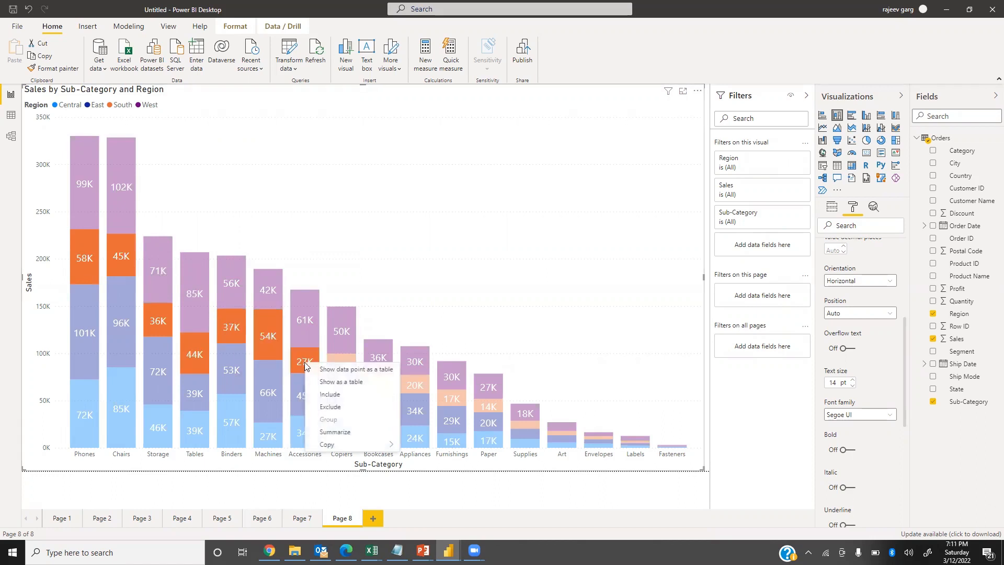
{"action": "left_click", "coordinate": [330, 395]}
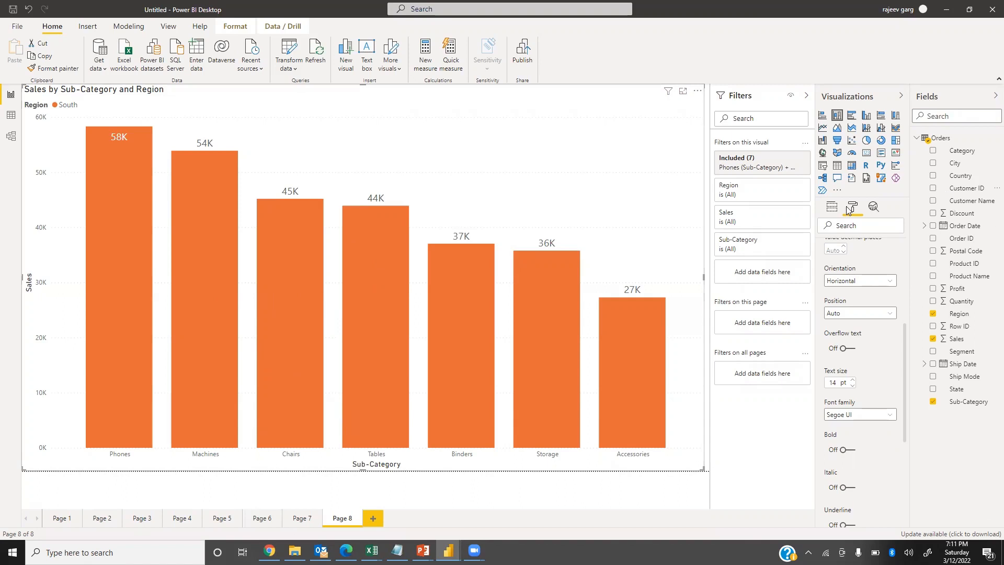
Remove the visual-level inclusion filter for the South segments from the stacked column chart.
{"action": "left_click", "coordinate": [791, 158]}
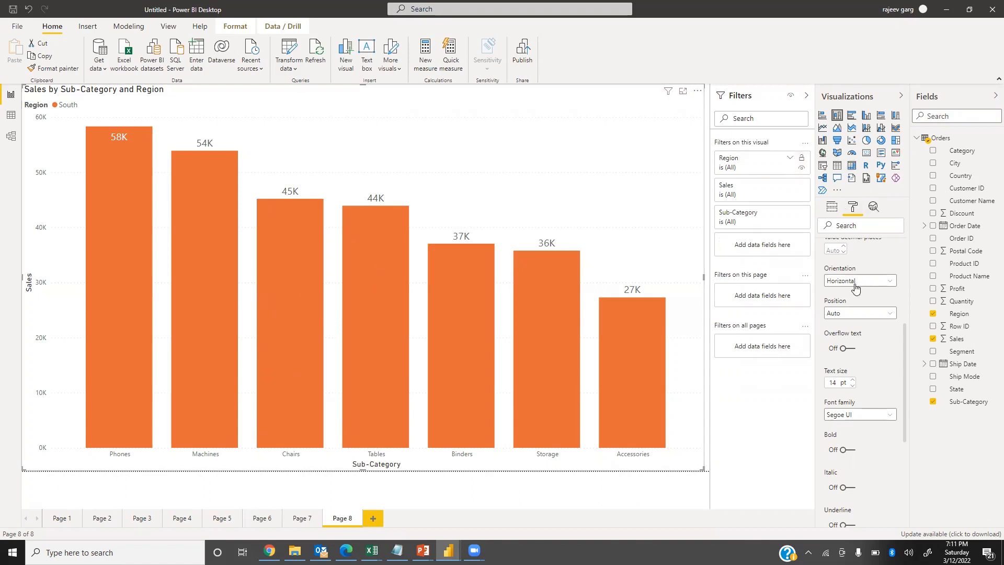
{"action": "left_click", "coordinate": [544, 235]}
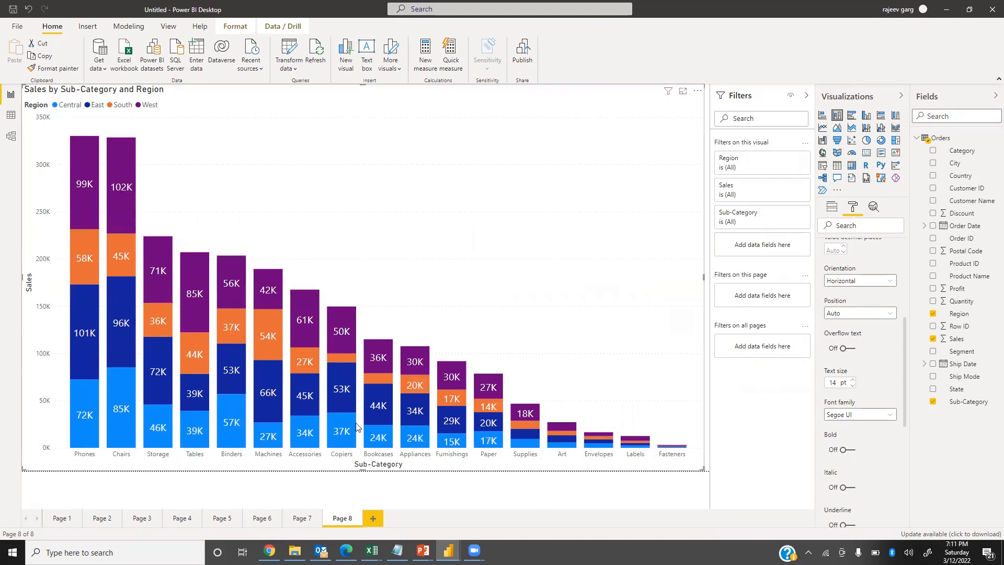
Show the stacked column chart's sales by sub-category and region as a table and return to the report.
{"action": "right_click", "coordinate": [189, 271]}
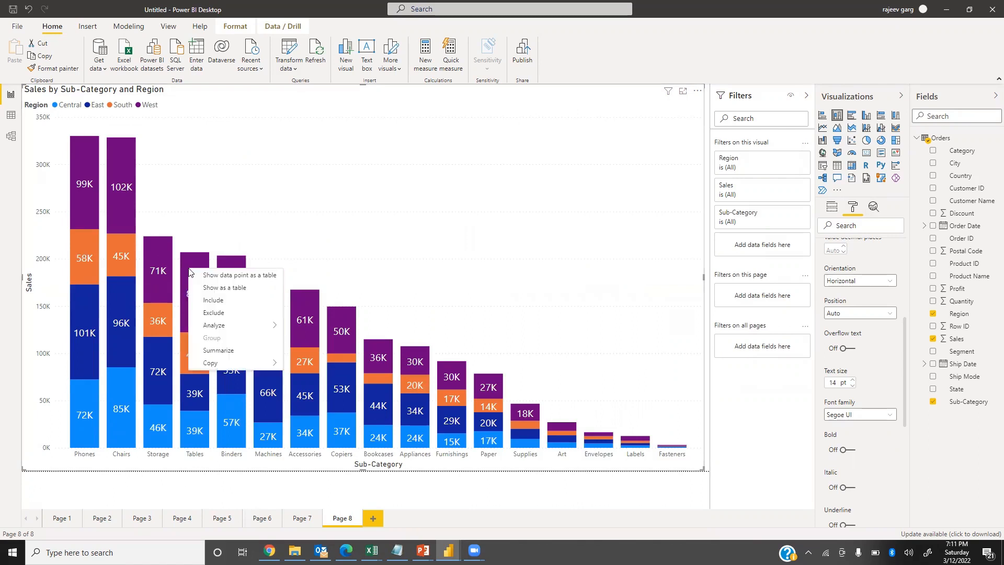
{"action": "left_click", "coordinate": [222, 291]}
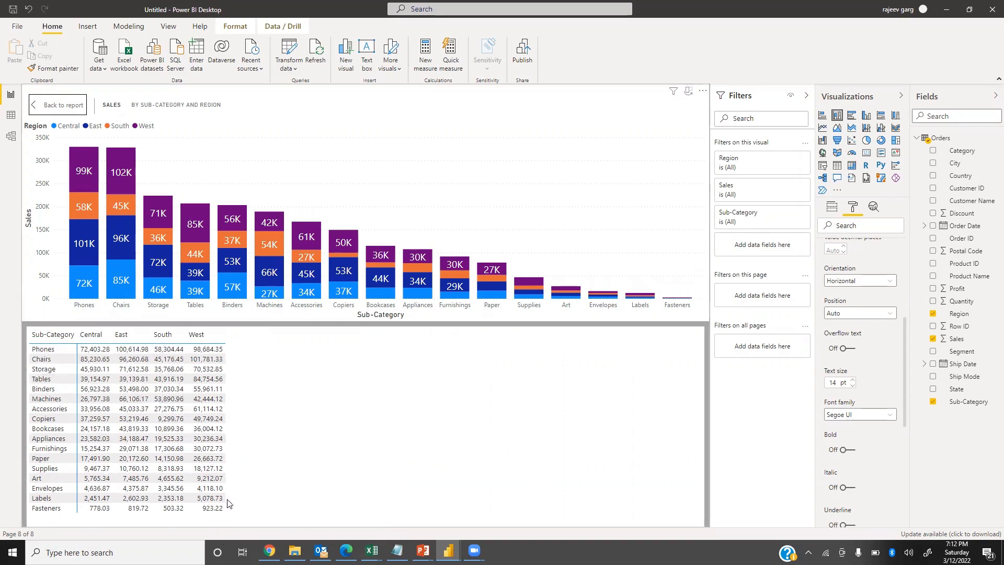
{"action": "left_click", "coordinate": [63, 113]}
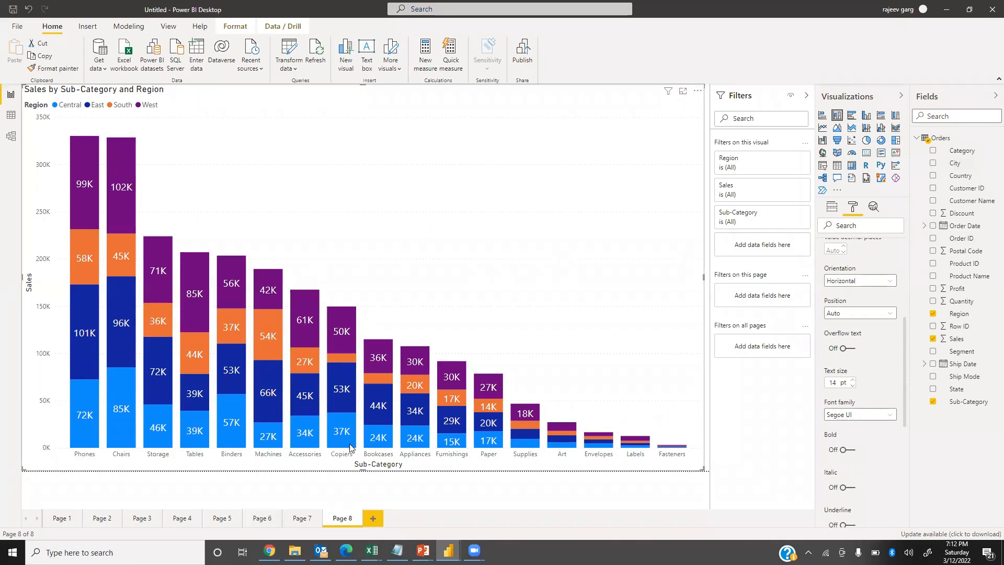
Show the records behind the Copiers column's South segment as a data point table.
{"action": "mouse_move", "coordinate": [338, 361]}
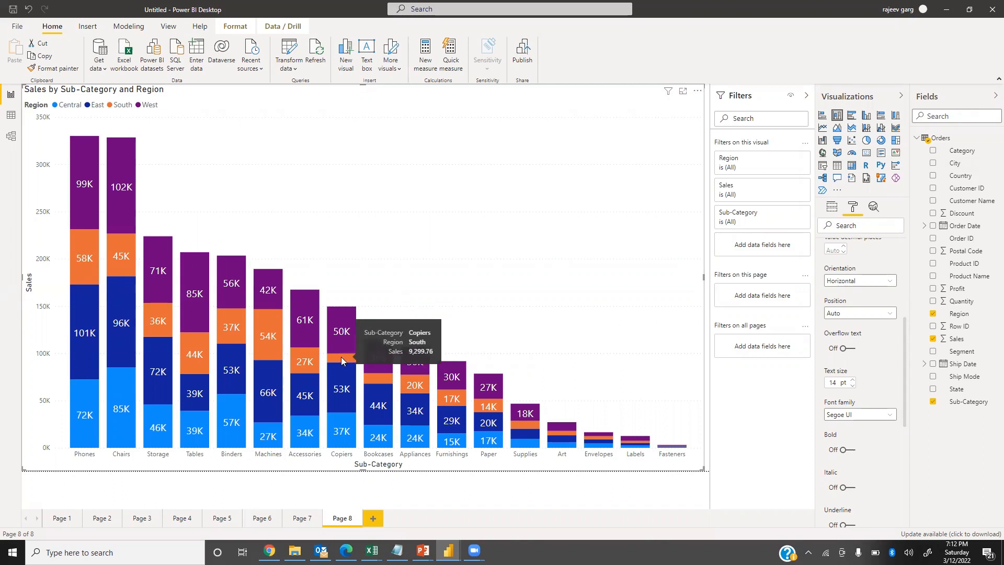
{"action": "left_click", "coordinate": [345, 359]}
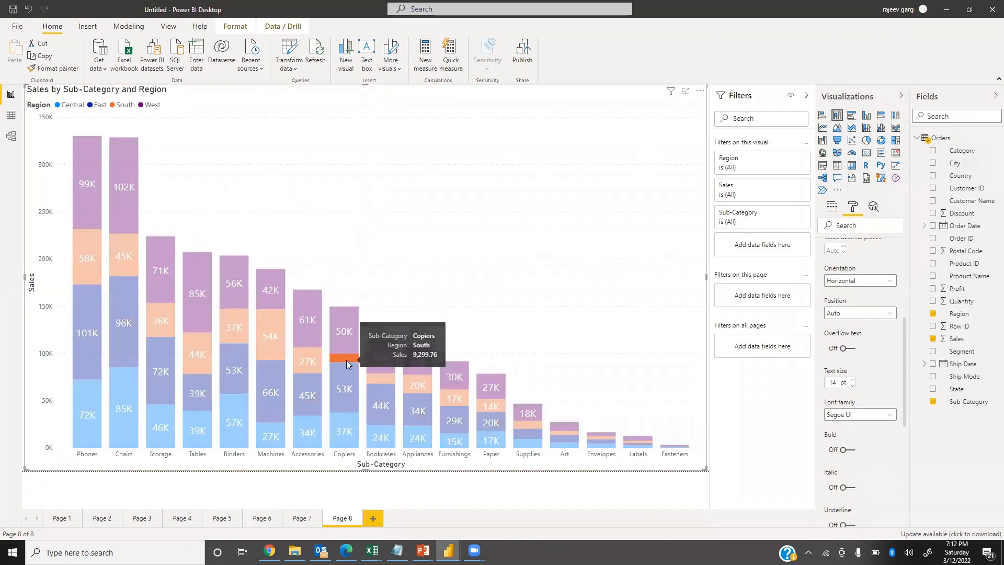
{"action": "right_click", "coordinate": [346, 360]}
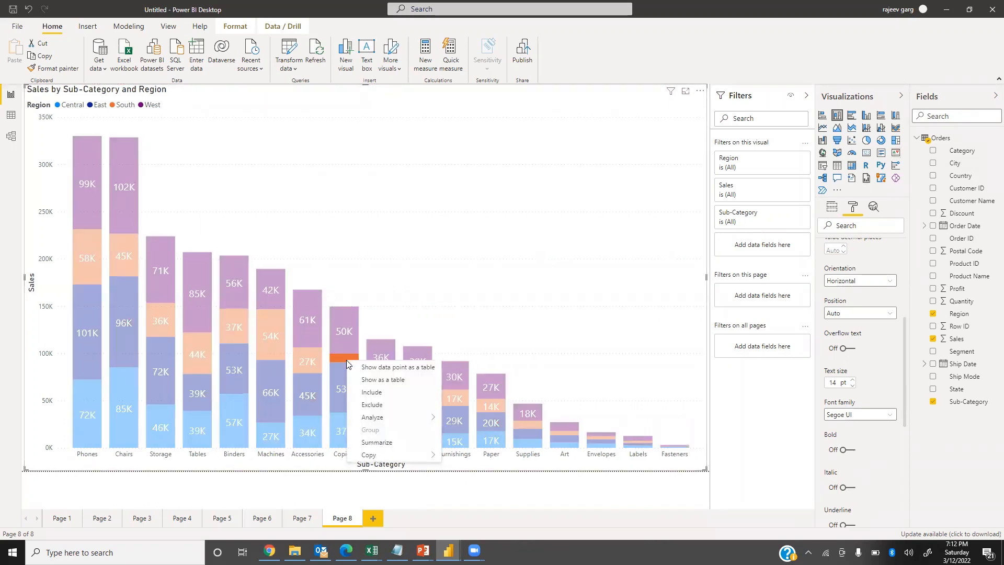
{"action": "left_click", "coordinate": [390, 368]}
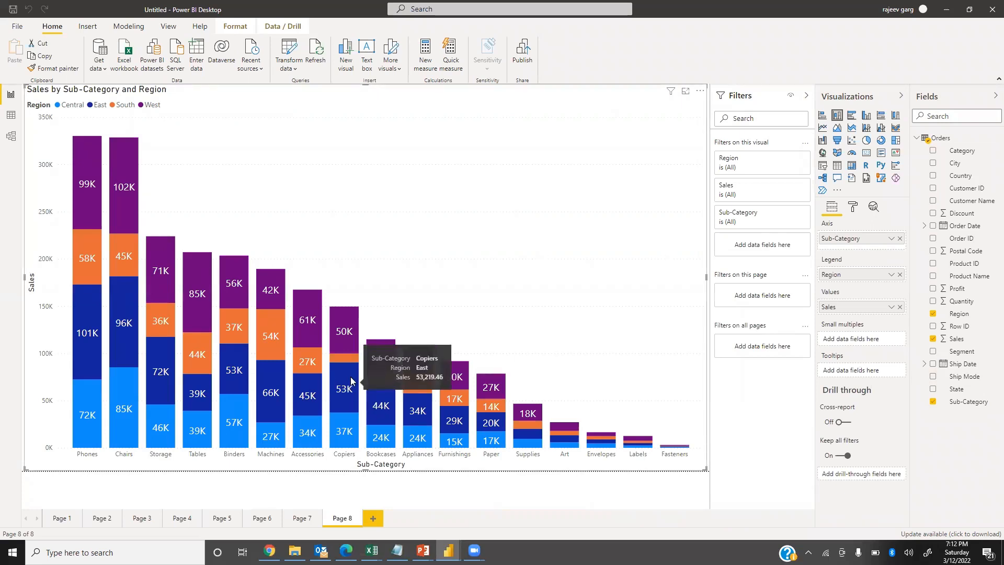
Show the records behind the Paper column's West segment as a data point table and return to the report.
{"action": "left_click", "coordinate": [490, 387]}
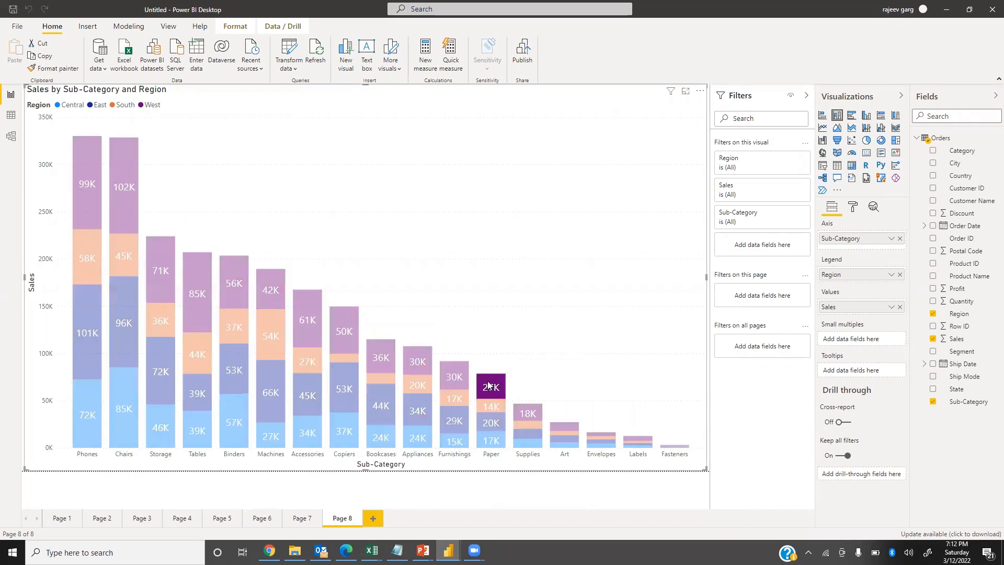
{"action": "right_click", "coordinate": [496, 389]}
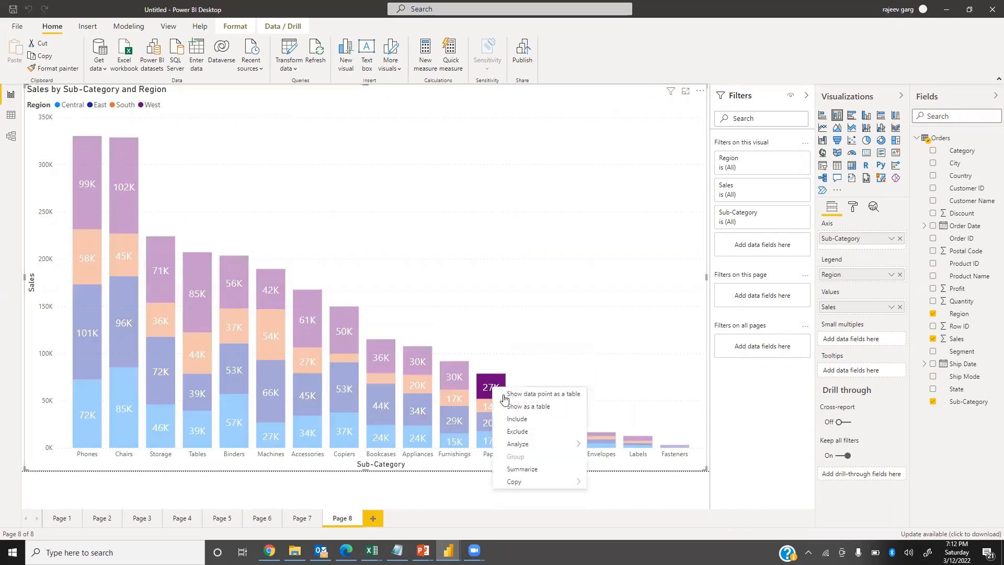
{"action": "left_click", "coordinate": [538, 399]}
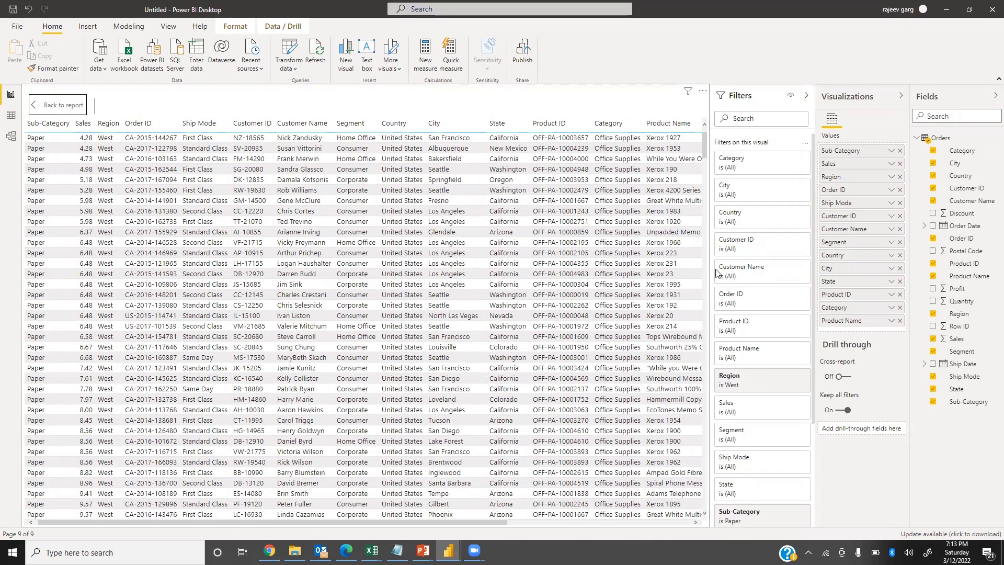
{"action": "left_click", "coordinate": [52, 110]}
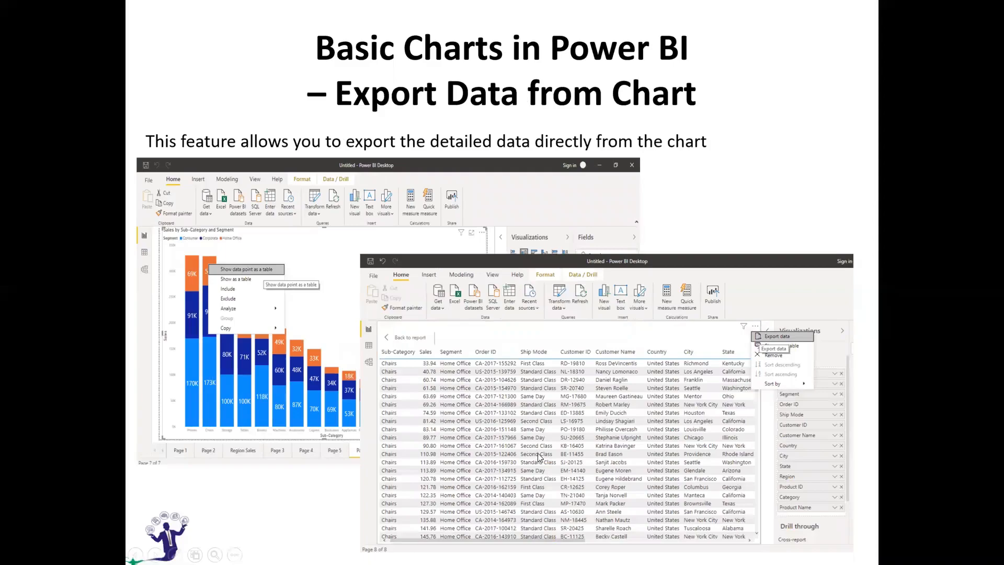
Switch back to Power BI Desktop and sort the stacked column chart's axis by Sales in ascending order.
{"action": "key", "text": "alt+Tab"}
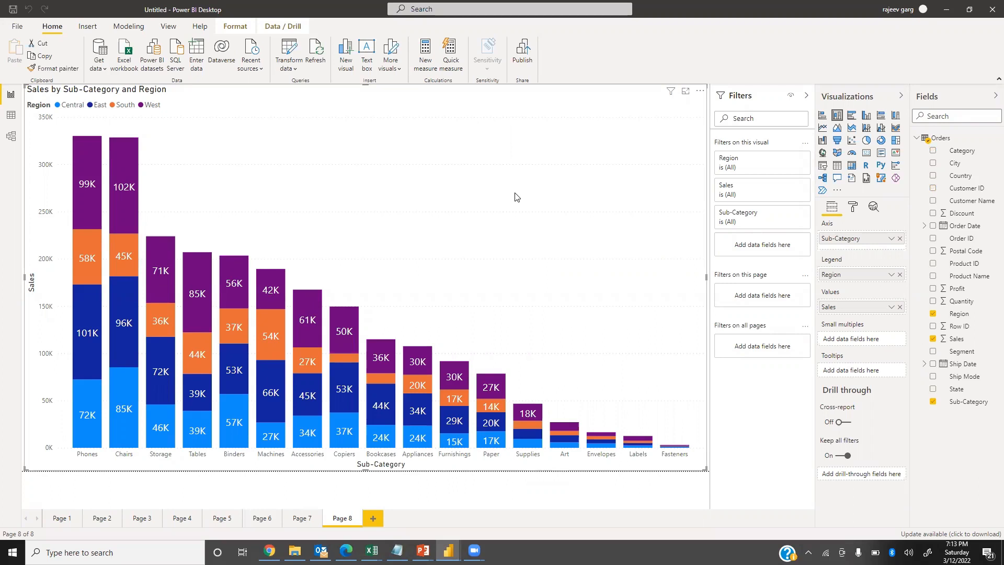
{"action": "left_click", "coordinate": [700, 93]}
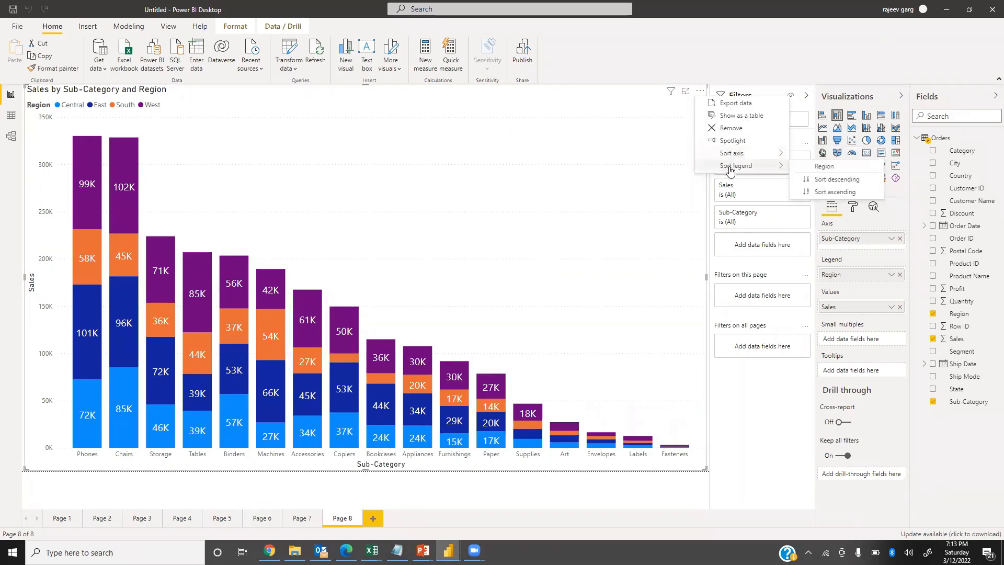
{"action": "left_click", "coordinate": [832, 192]}
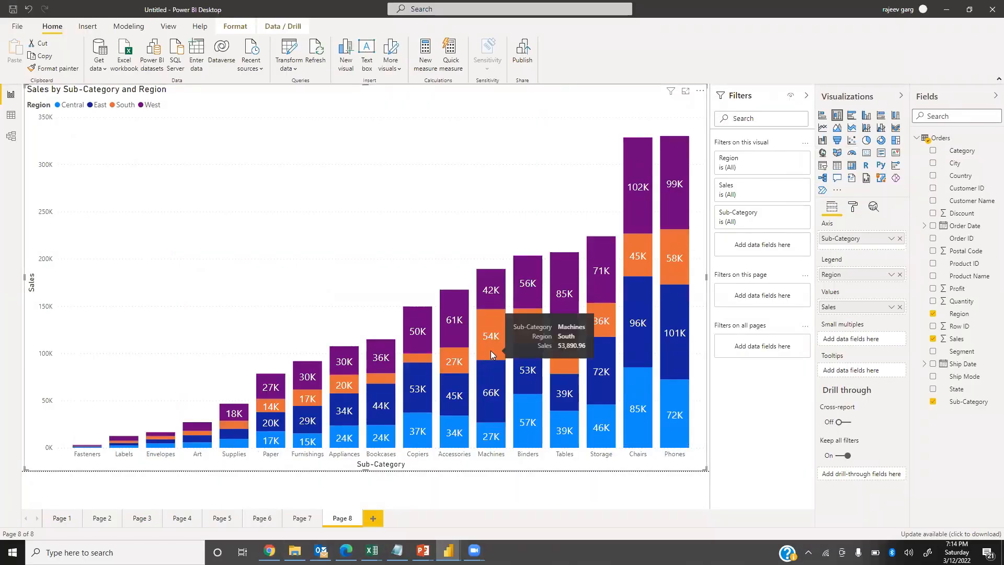
Show the Accessories column's South records as a data point table and try exporting them to a CSV file.
{"action": "left_click", "coordinate": [456, 357]}
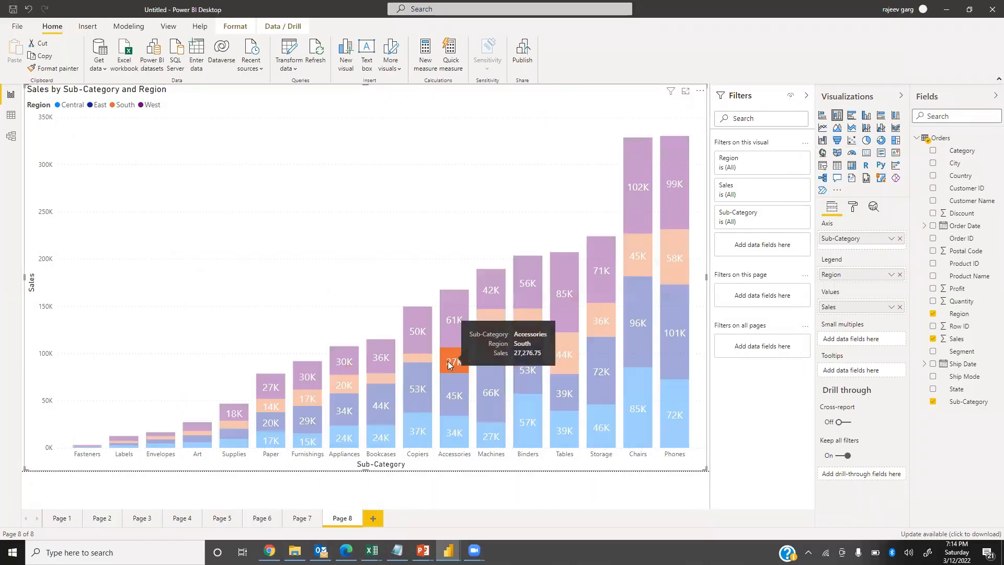
{"action": "right_click", "coordinate": [451, 369]}
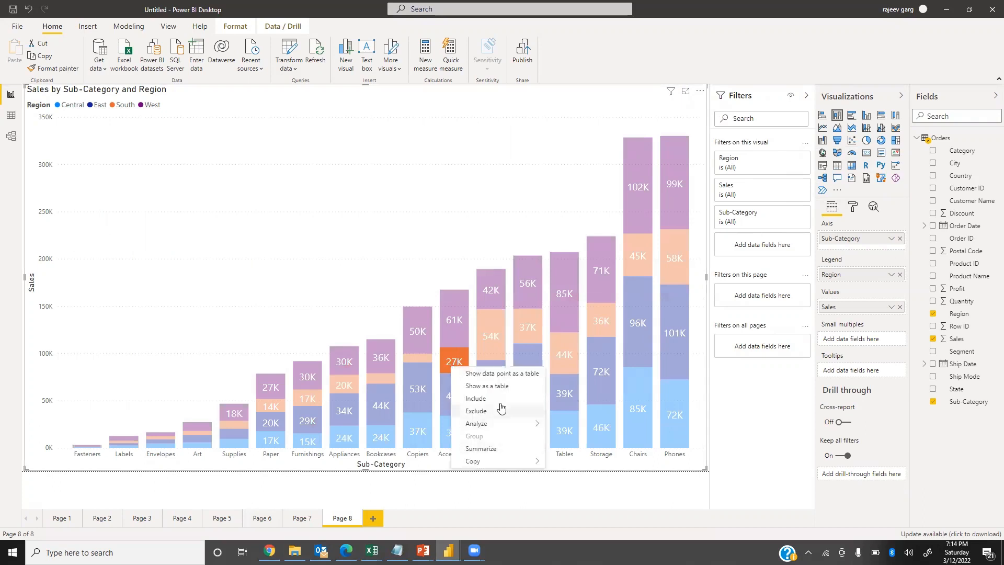
{"action": "left_click", "coordinate": [514, 375]}
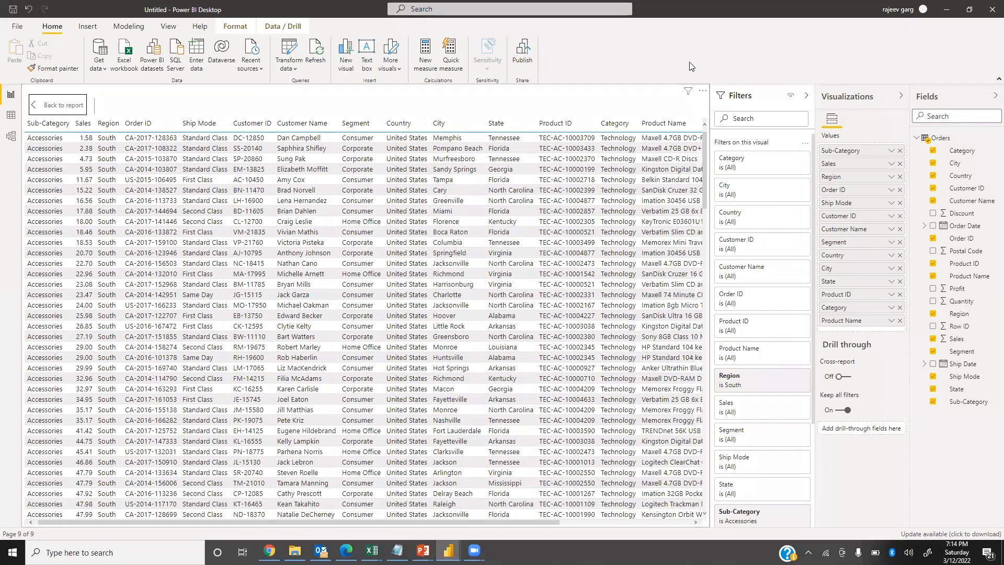
{"action": "left_click", "coordinate": [703, 92]}
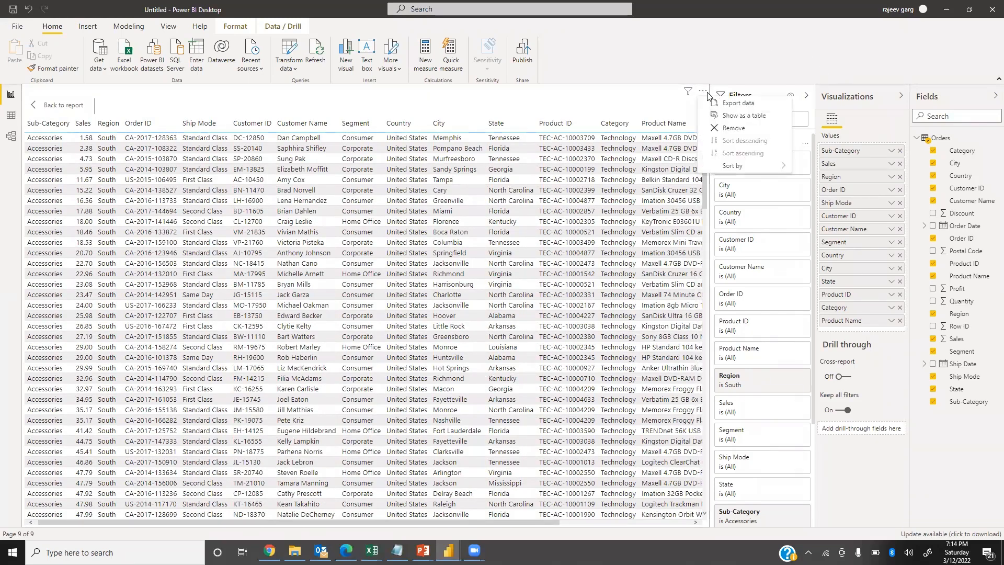
{"action": "left_click", "coordinate": [739, 104]}
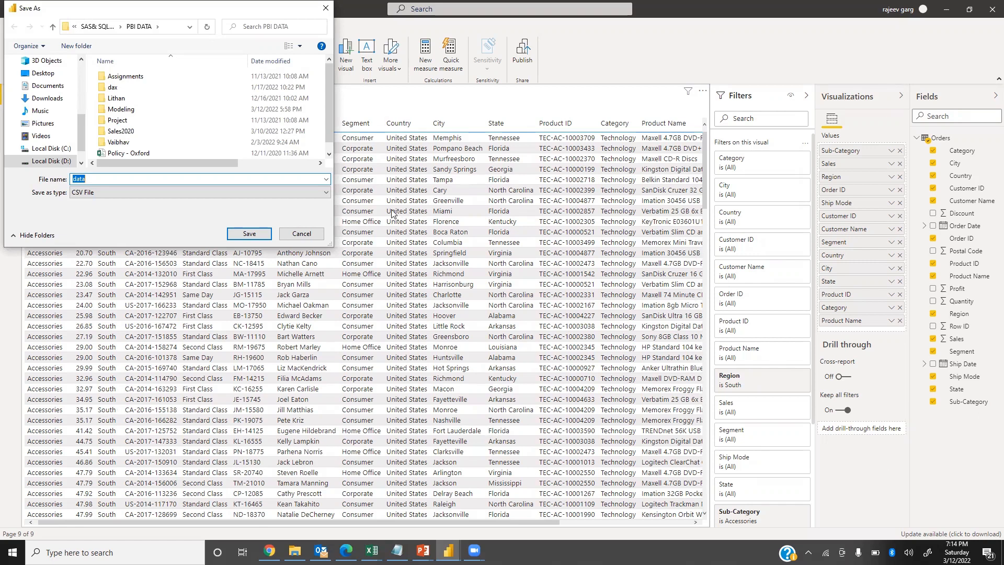
{"action": "left_click", "coordinate": [302, 235]}
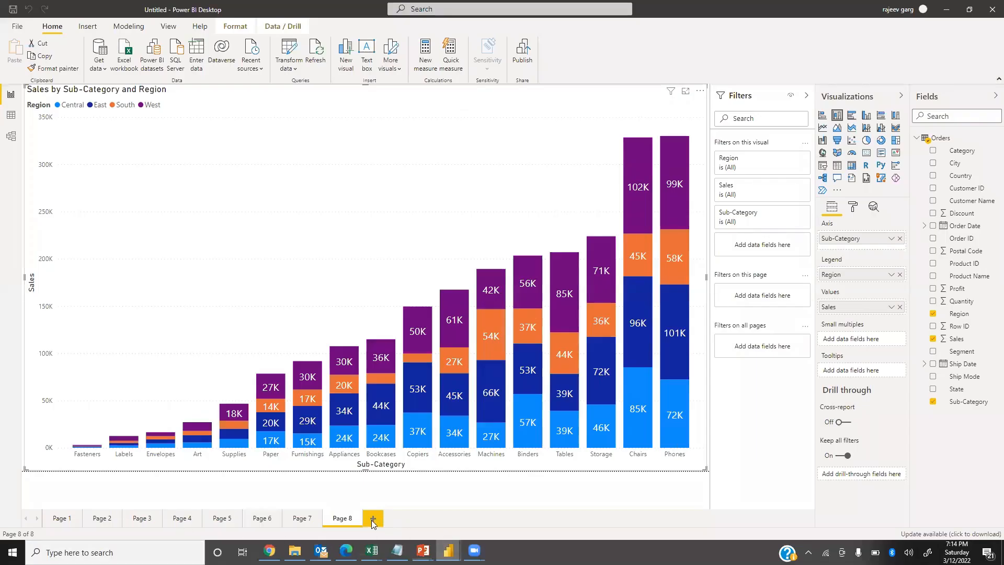
Add a new report page with a map visual enlarged to nearly fill the page.
{"action": "left_click", "coordinate": [374, 519]}
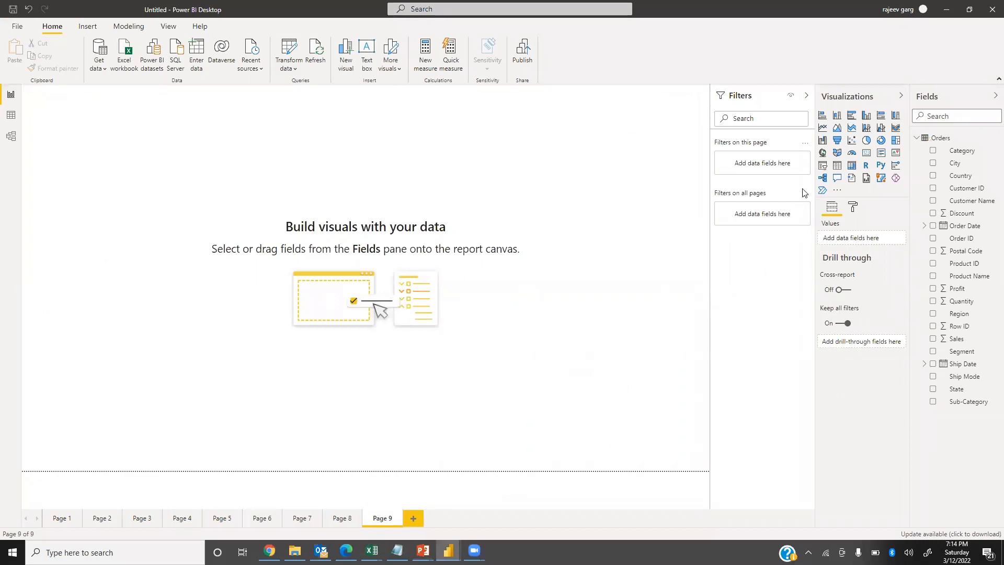
{"action": "left_click", "coordinate": [824, 154]}
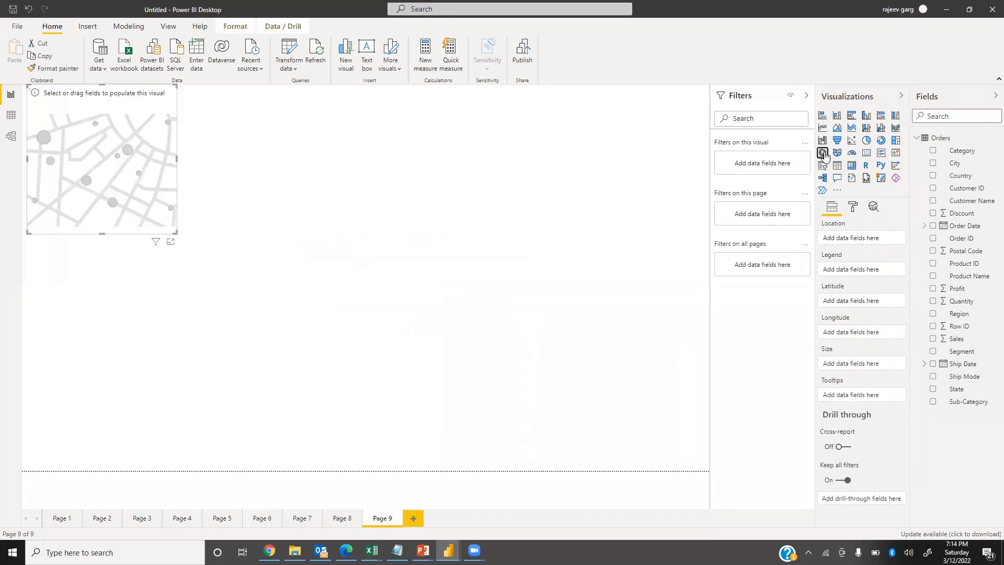
{"action": "left_click_drag", "start_coordinate": [175, 230], "coordinate": [689, 487]}
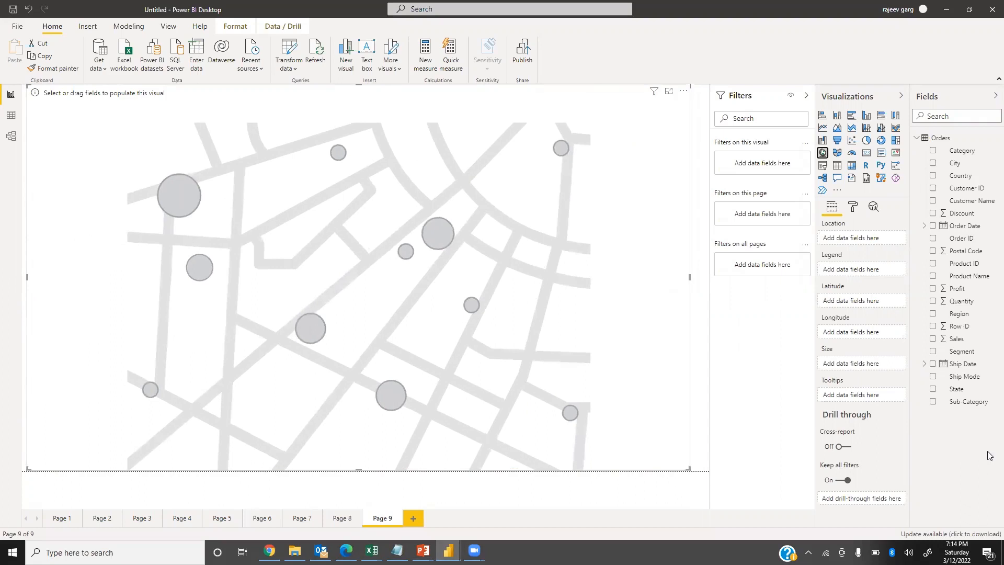
Plot the map by State, with bubble size set by Sales and the legend by Region.
{"action": "left_click", "coordinate": [933, 390]}
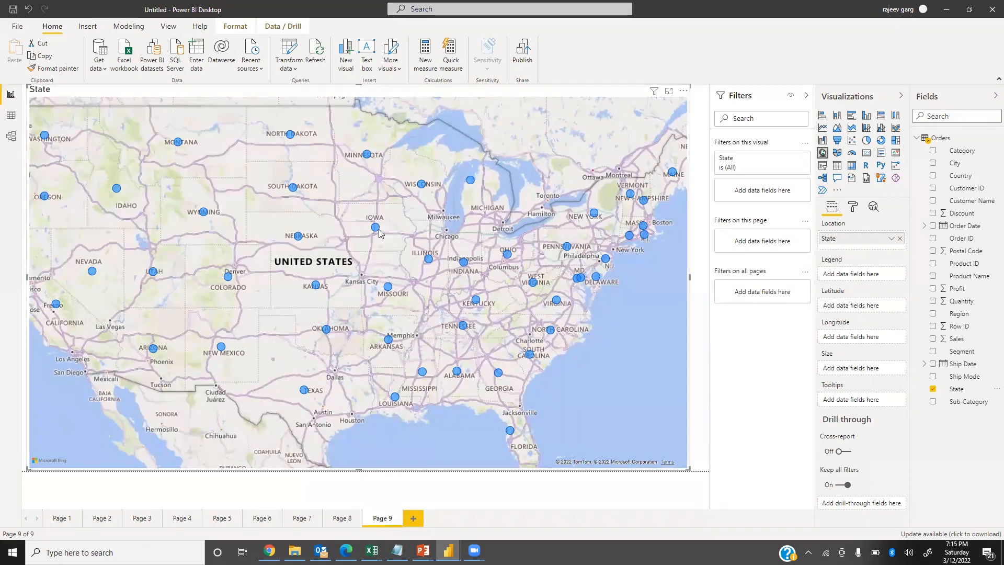
{"action": "scroll", "coordinate": [427, 296], "scroll_direction": "down", "scroll_amount": 1}
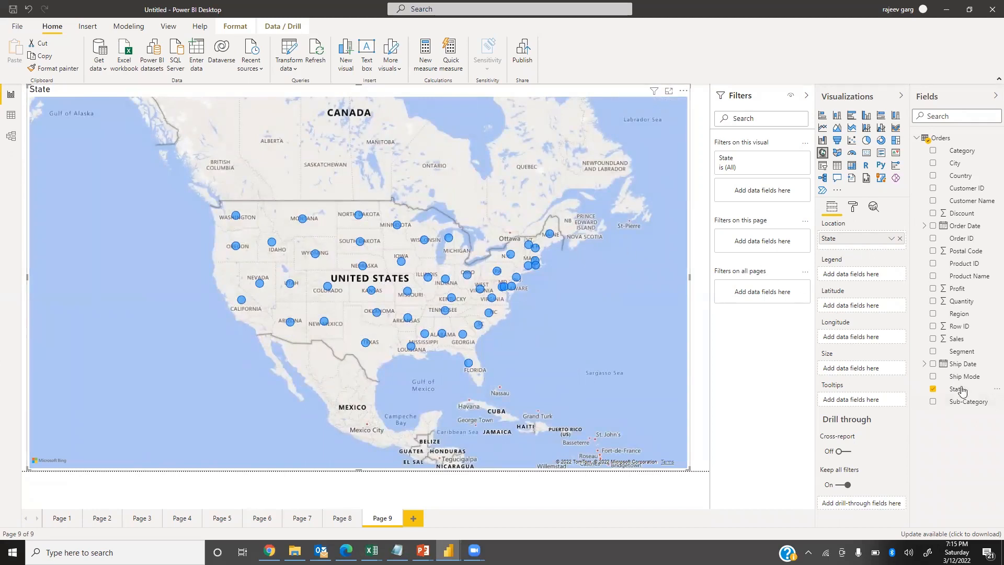
{"action": "left_click_drag", "start_coordinate": [964, 338], "coordinate": [859, 368]}
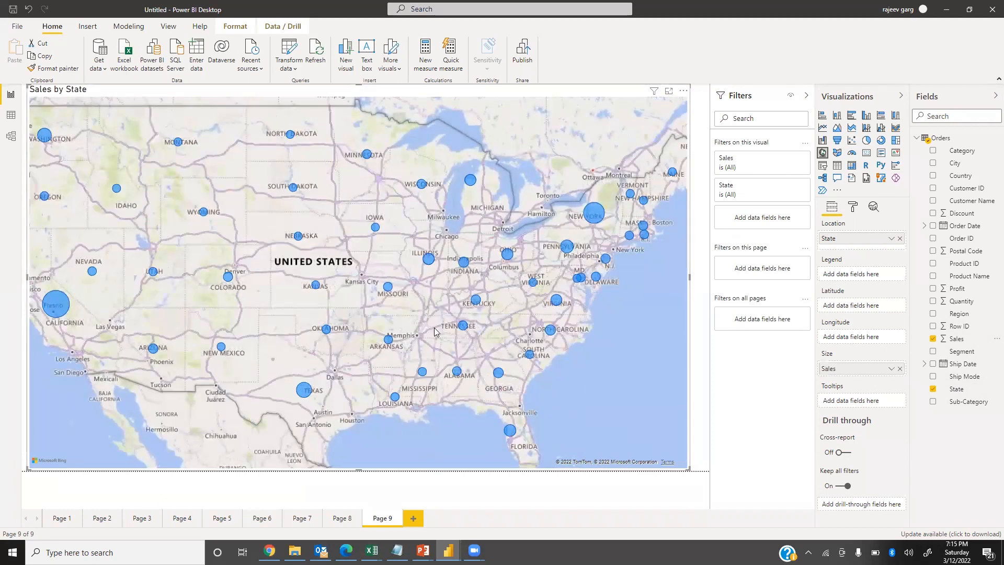
{"action": "scroll", "coordinate": [442, 339], "scroll_direction": "down", "scroll_amount": 1}
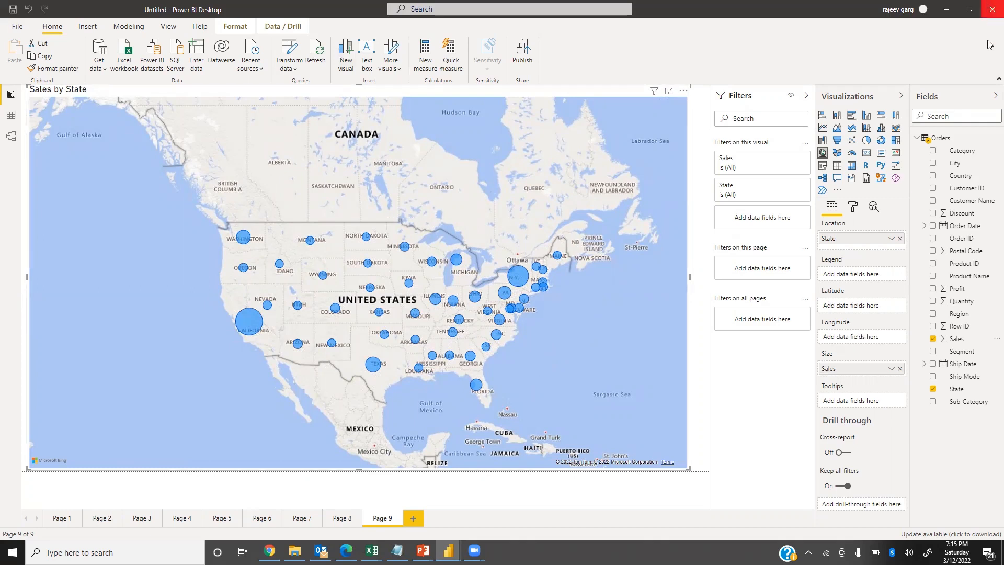
{"action": "left_click_drag", "start_coordinate": [969, 317], "coordinate": [881, 278]}
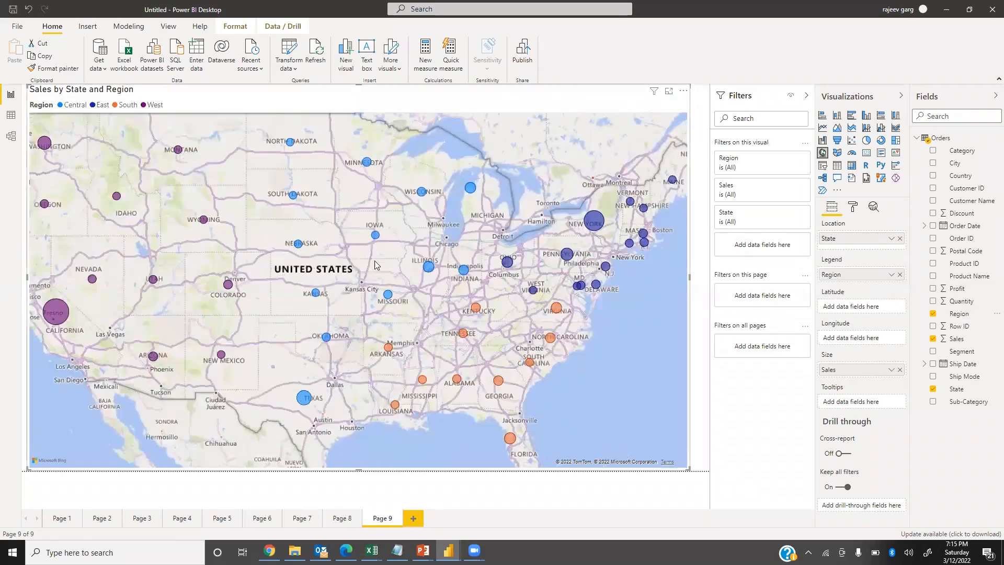
Turn off the map's legend and try showing the category labels on the bubbles.
{"action": "scroll", "coordinate": [395, 277], "scroll_direction": "down", "scroll_amount": 2}
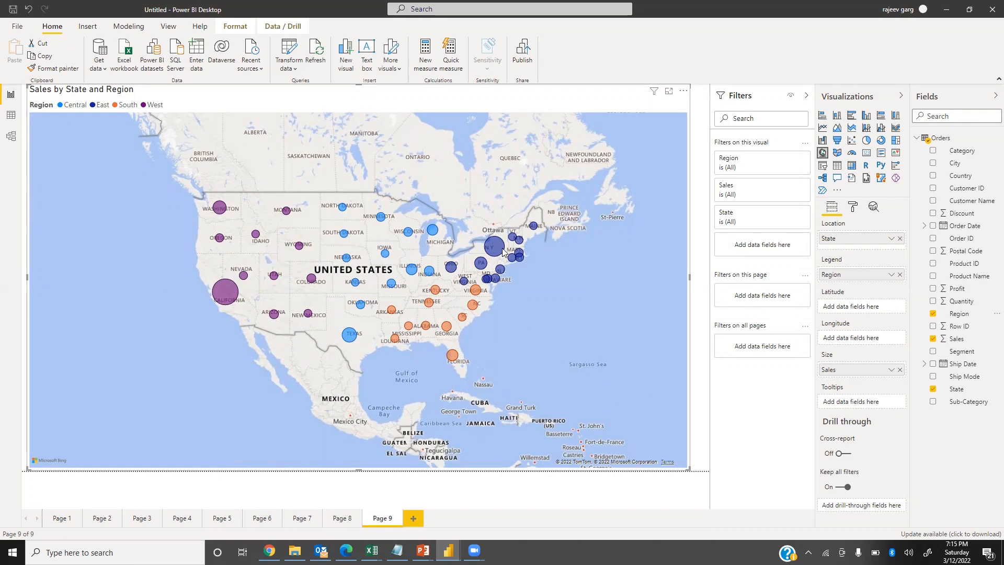
{"action": "mouse_move", "coordinate": [497, 254]}
{"action": "left_click", "coordinate": [855, 208]}
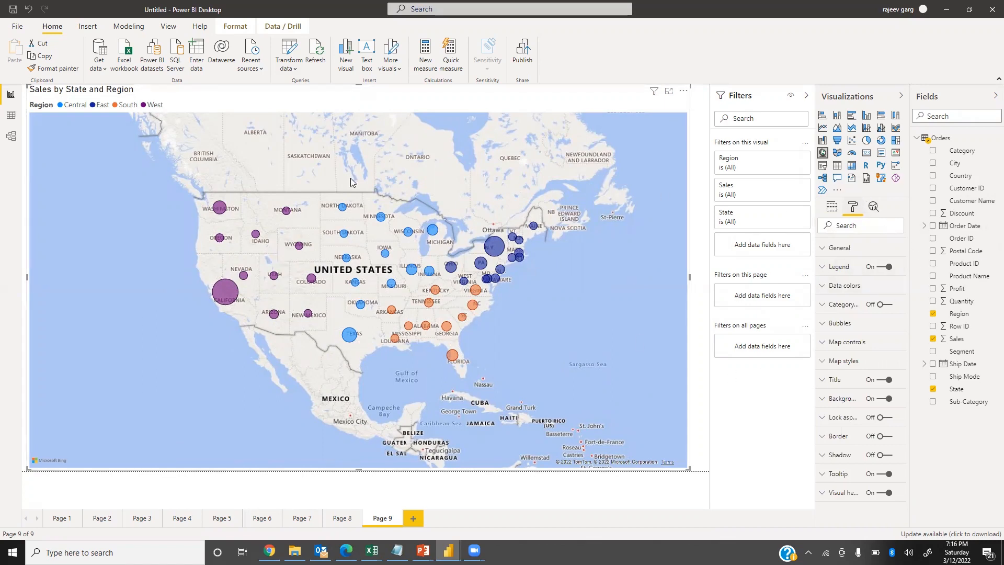
{"action": "left_click", "coordinate": [884, 267]}
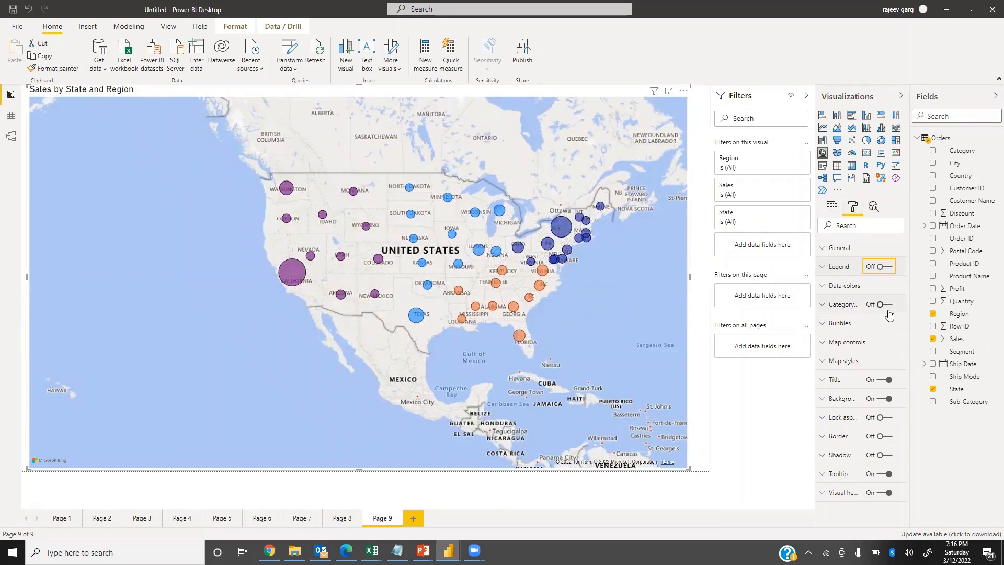
{"action": "left_click", "coordinate": [886, 304]}
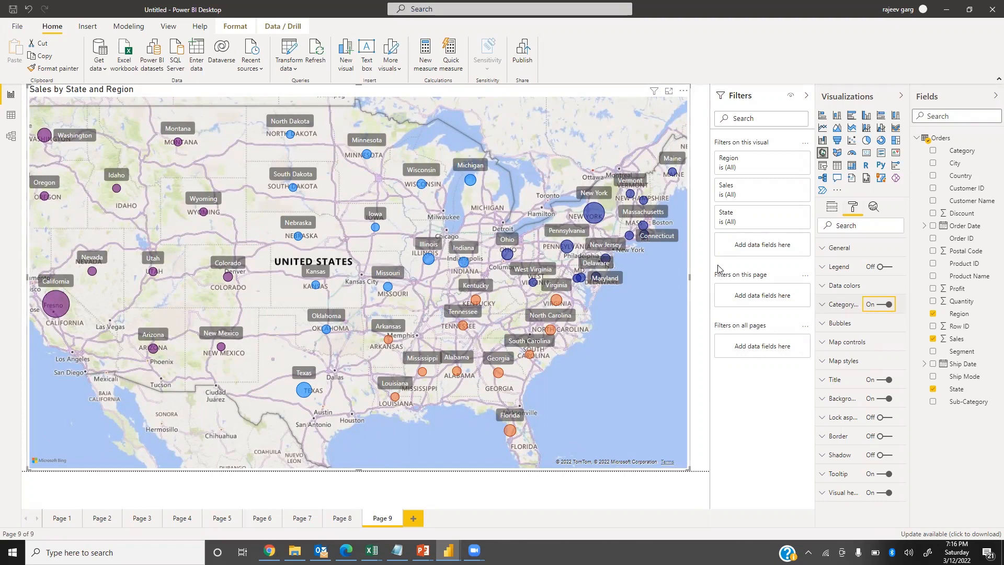
{"action": "left_click", "coordinate": [873, 304]}
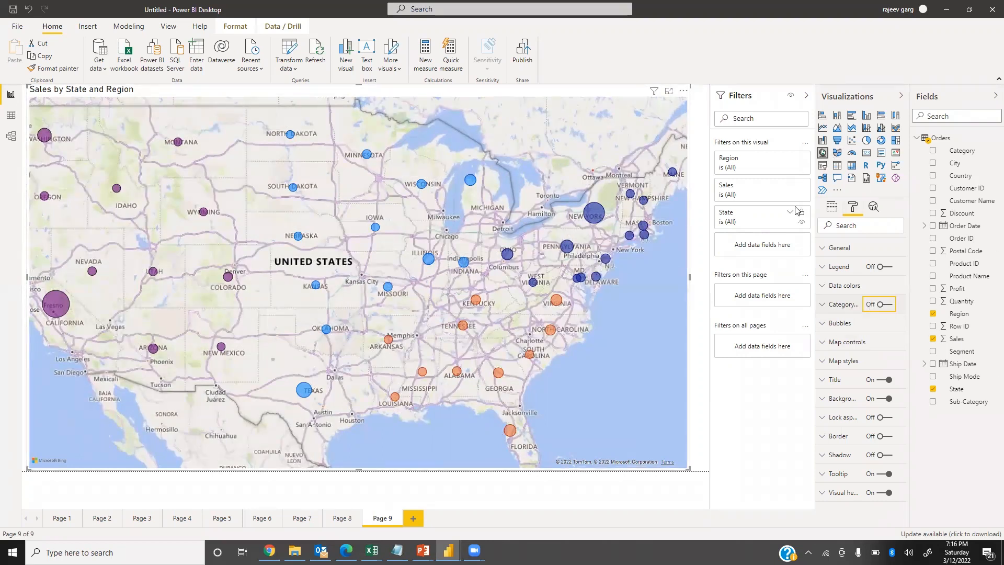
Change the West region's bubble colour to gold and turn off the map's title.
{"action": "left_click", "coordinate": [832, 287]}
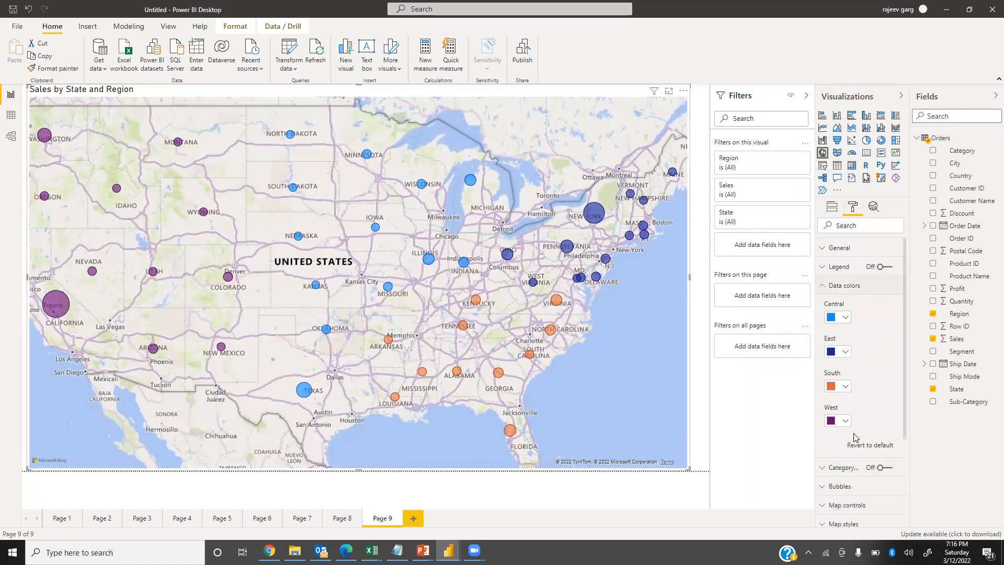
{"action": "left_click", "coordinate": [846, 421]}
{"action": "left_click", "coordinate": [856, 372]}
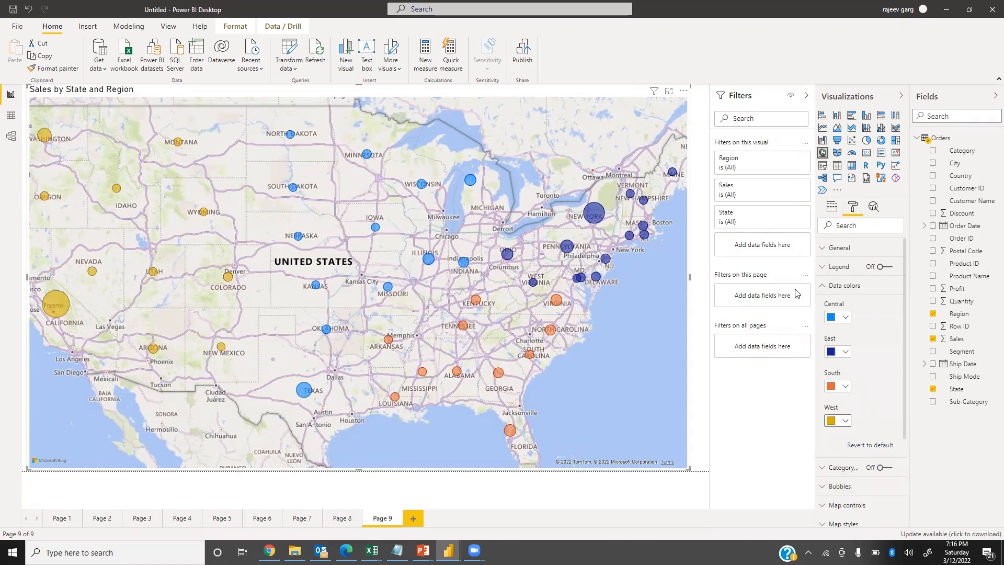
{"action": "left_click", "coordinate": [820, 287]}
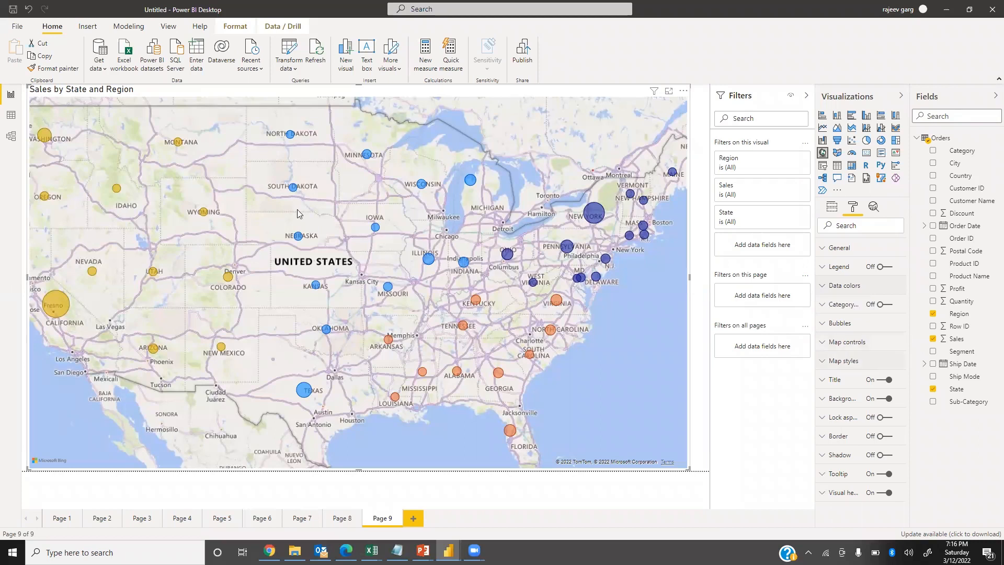
{"action": "left_click", "coordinate": [884, 382]}
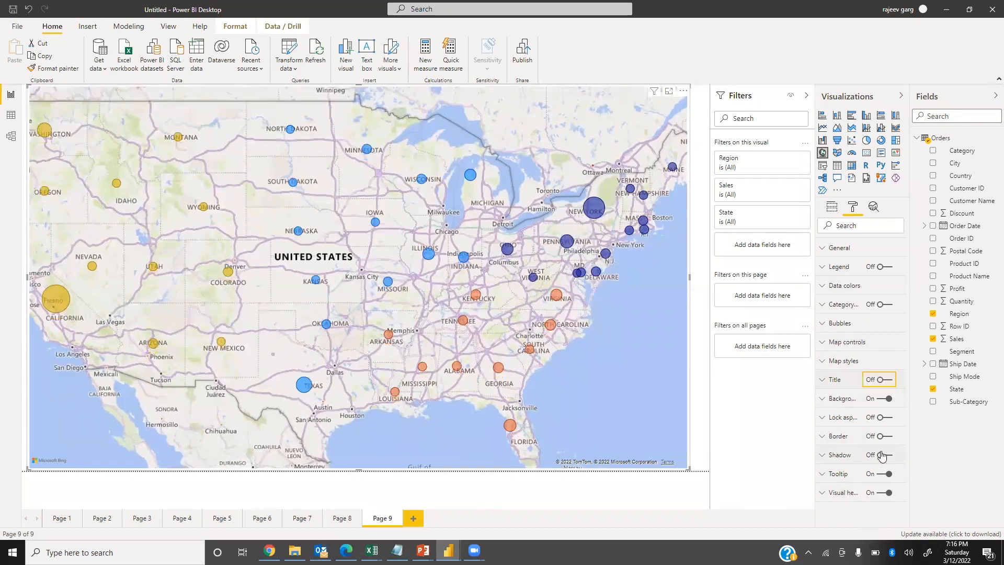
Try a bubble size of 100 on the map and reduce it to -6.
{"action": "left_click", "coordinate": [832, 324]}
{"action": "left_click_drag", "start_coordinate": [858, 363], "coordinate": [895, 361]}
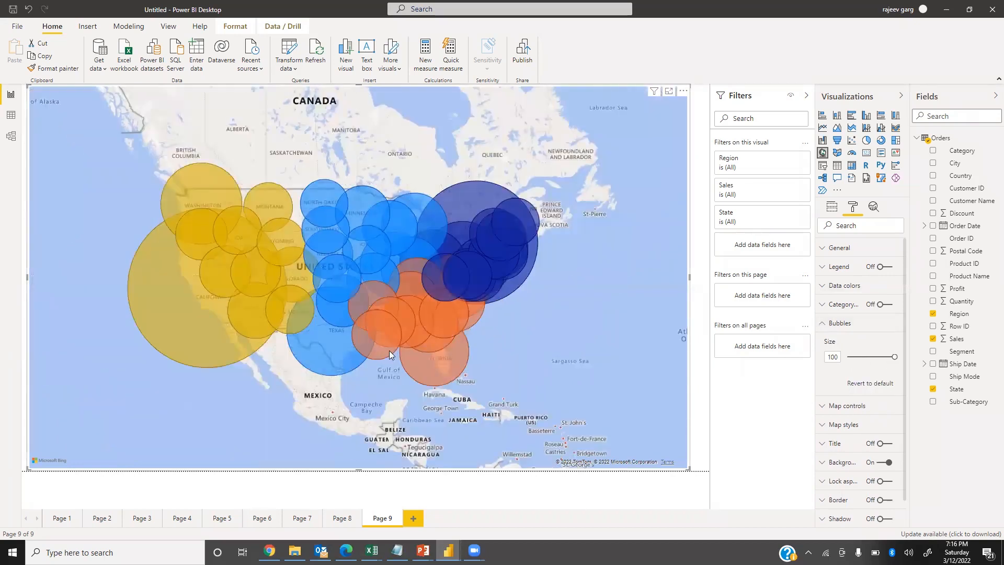
{"action": "left_click_drag", "start_coordinate": [894, 361], "coordinate": [862, 359]}
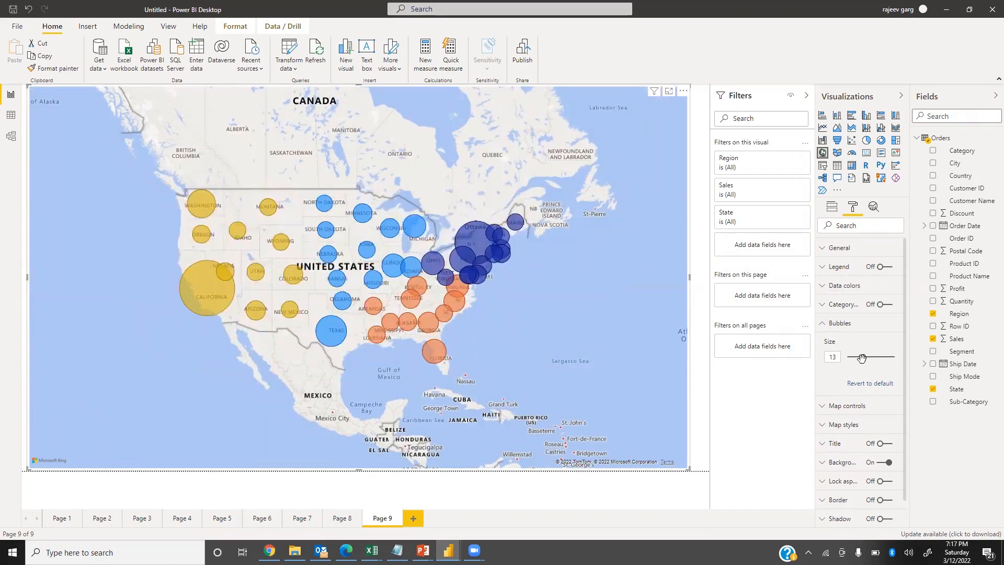
{"action": "left_click_drag", "start_coordinate": [859, 357], "coordinate": [860, 358]}
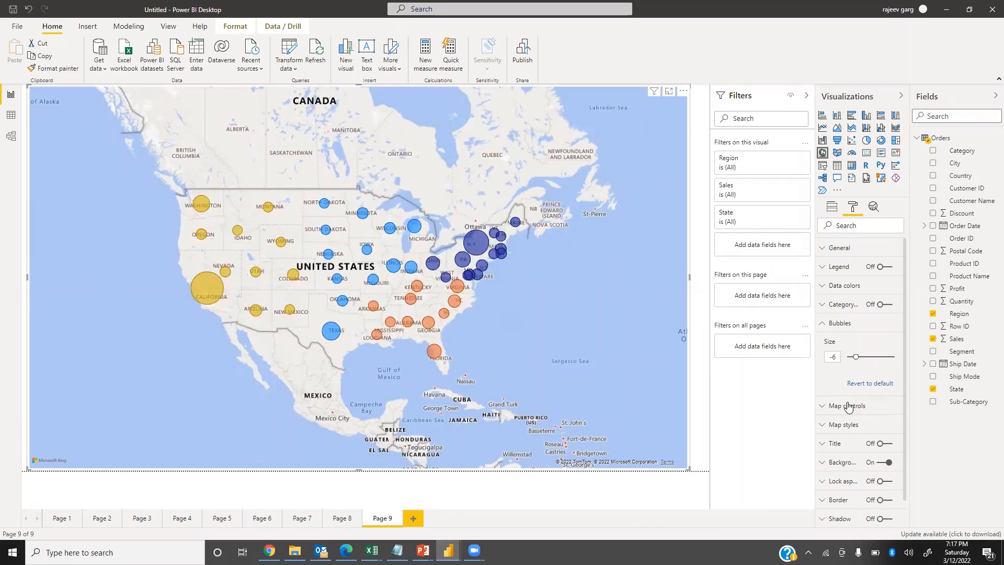
{"action": "left_click", "coordinate": [828, 325]}
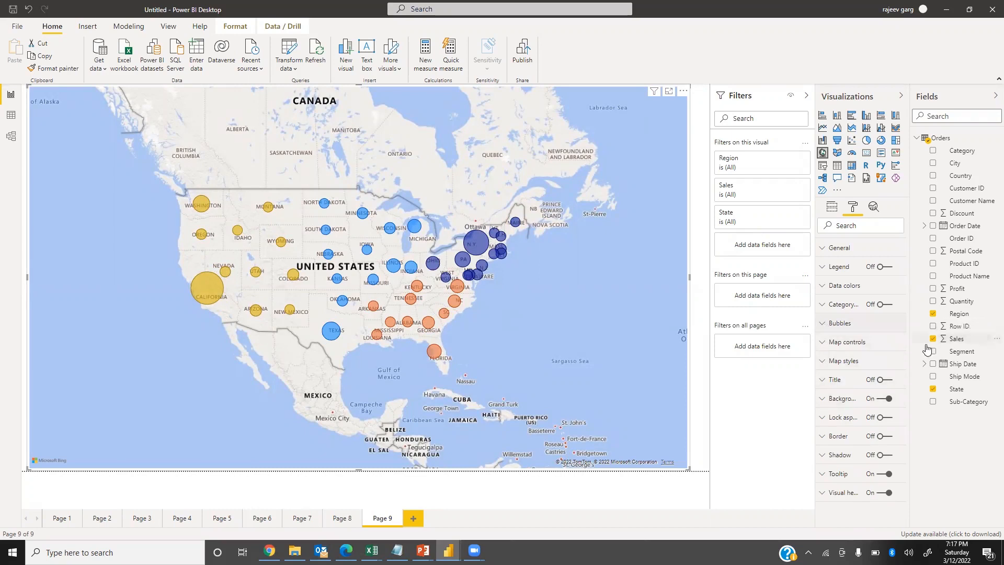
Enable the map's zoom buttons and test zooming in and out with them.
{"action": "left_click", "coordinate": [820, 347]}
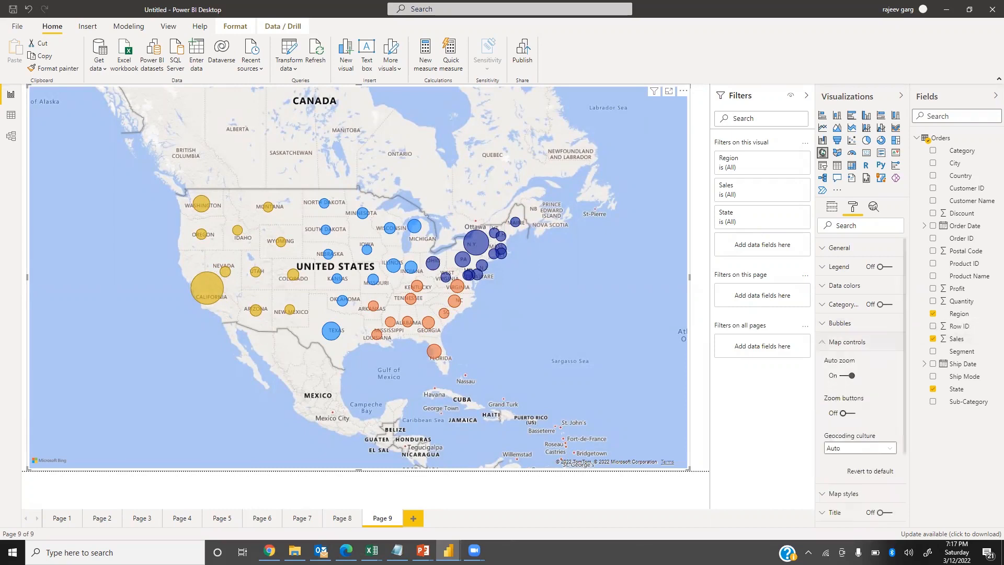
{"action": "left_click", "coordinate": [853, 417]}
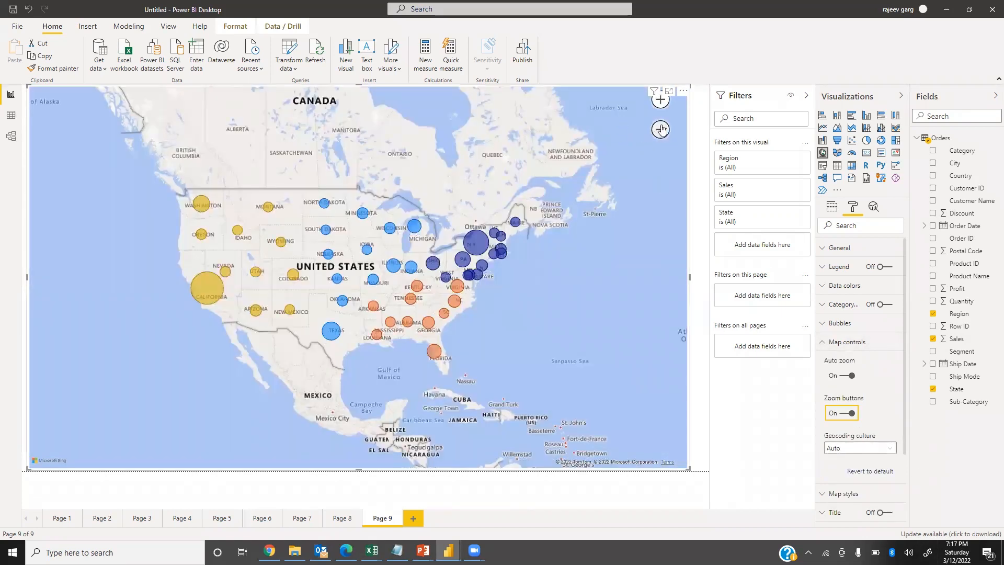
{"action": "left_click", "coordinate": [661, 100]}
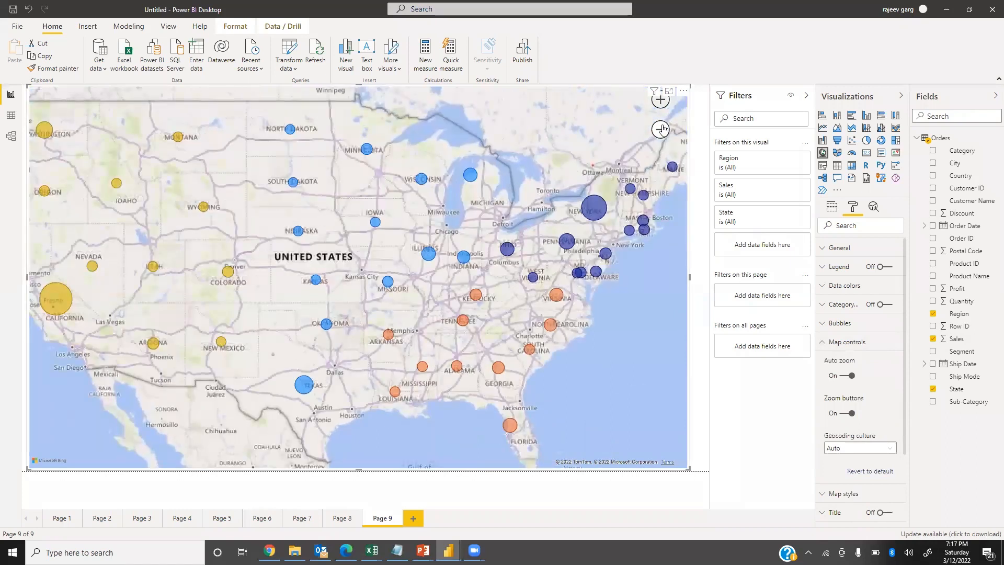
{"action": "left_click", "coordinate": [661, 100]}
{"action": "left_click", "coordinate": [661, 129]}
{"action": "left_click", "coordinate": [661, 129]}
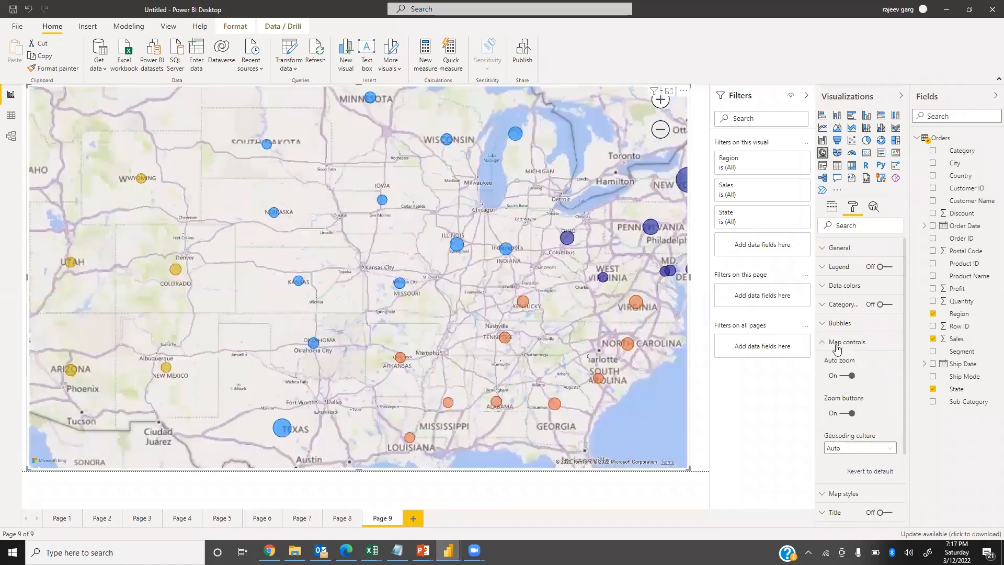
{"action": "left_click", "coordinate": [829, 348]}
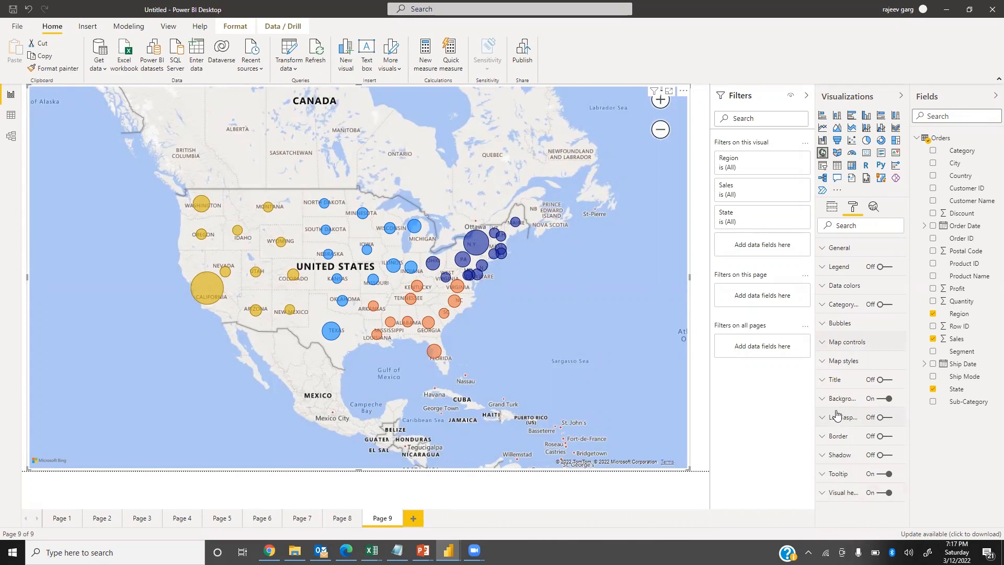
Hide the base map's own labels and turn on the category labels for the state bubbles.
{"action": "left_click", "coordinate": [823, 366]}
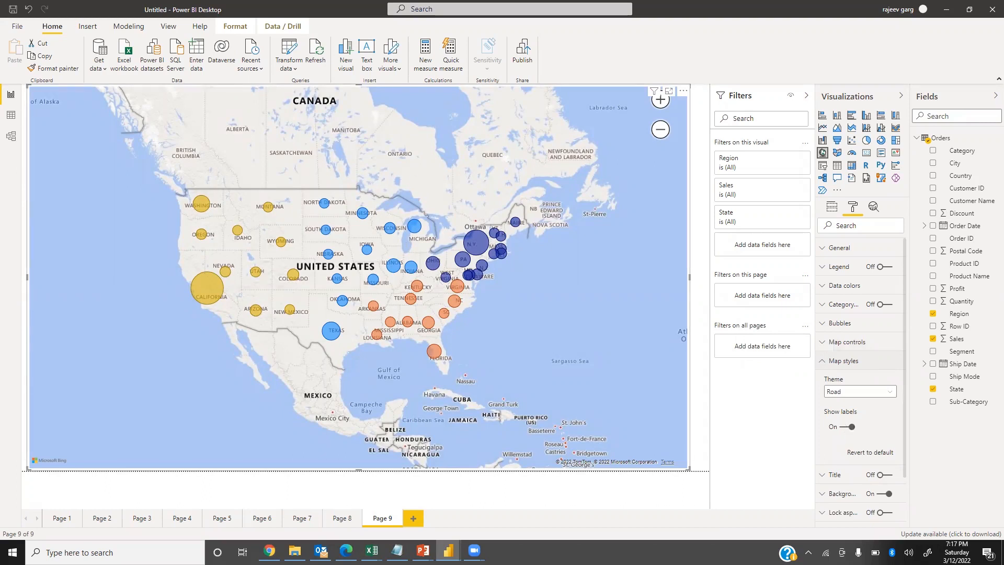
{"action": "left_click", "coordinate": [843, 431]}
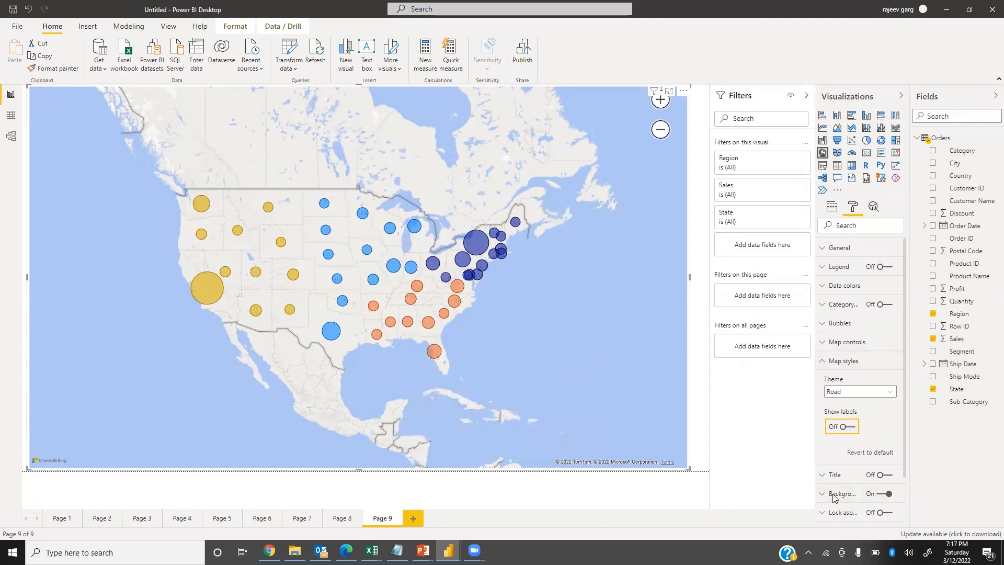
{"action": "left_click", "coordinate": [883, 308]}
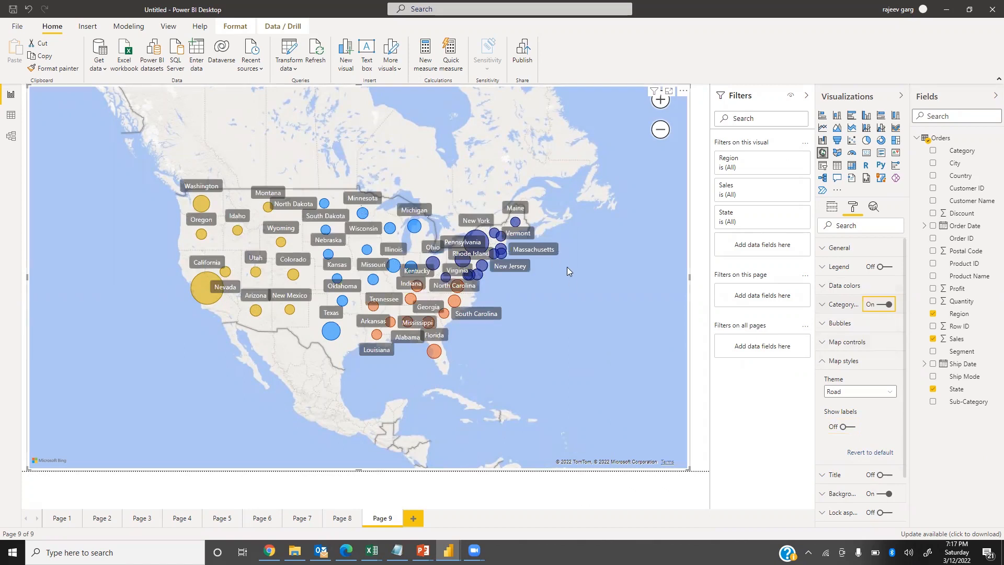
{"action": "scroll", "coordinate": [567, 266], "scroll_direction": "up", "scroll_amount": 2}
{"action": "left_click_drag", "start_coordinate": [401, 378], "coordinate": [585, 382]}
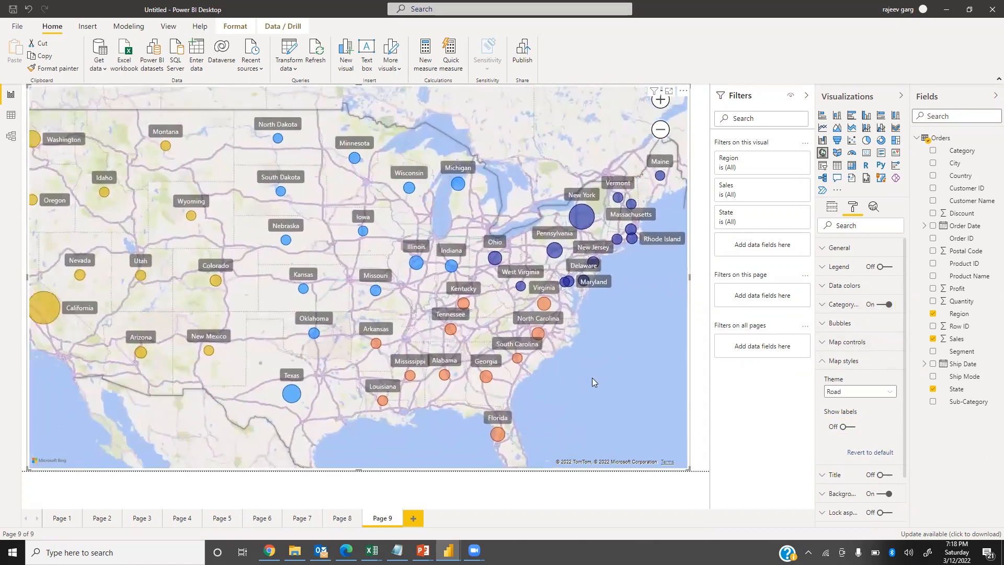
Try the Grayscale and Light themes on the map.
{"action": "left_click", "coordinate": [856, 398]}
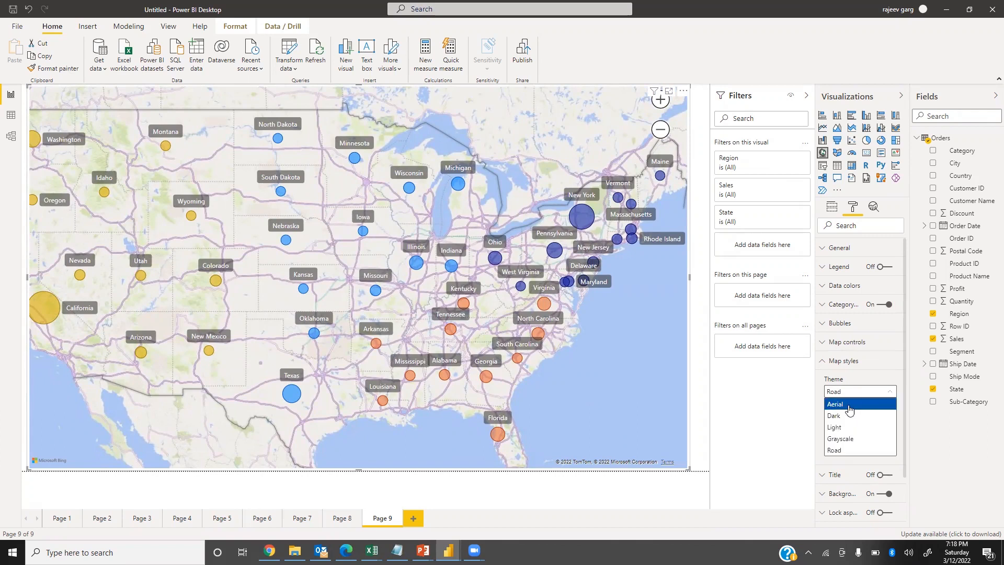
{"action": "left_click", "coordinate": [835, 439]}
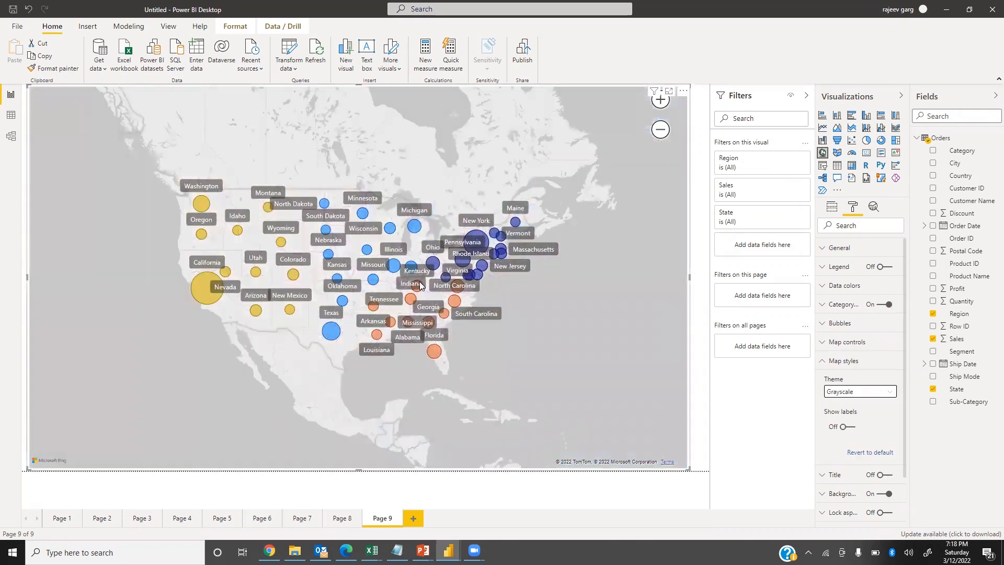
{"action": "mouse_move", "coordinate": [420, 285]}
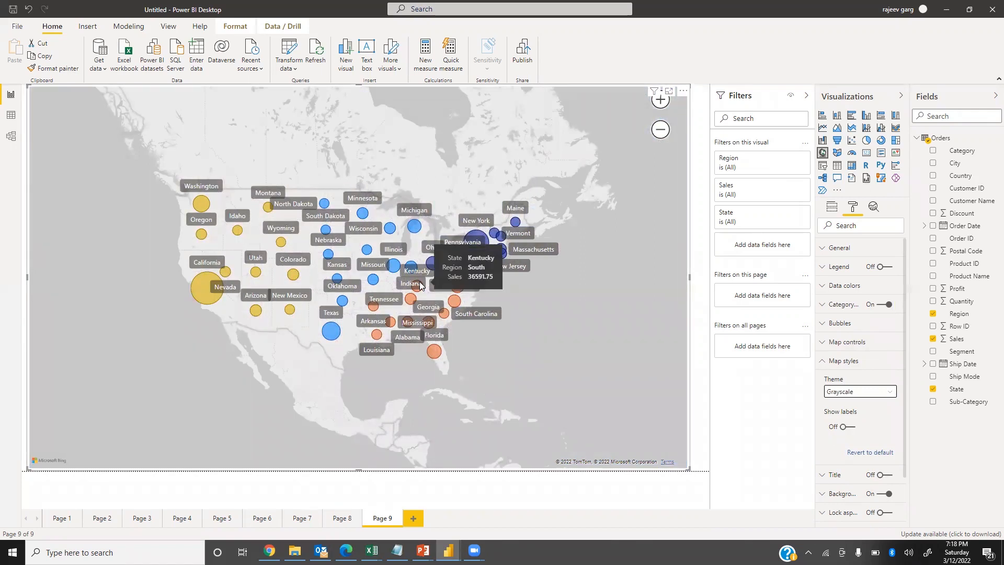
{"action": "left_click", "coordinate": [847, 392]}
{"action": "left_click", "coordinate": [847, 431]}
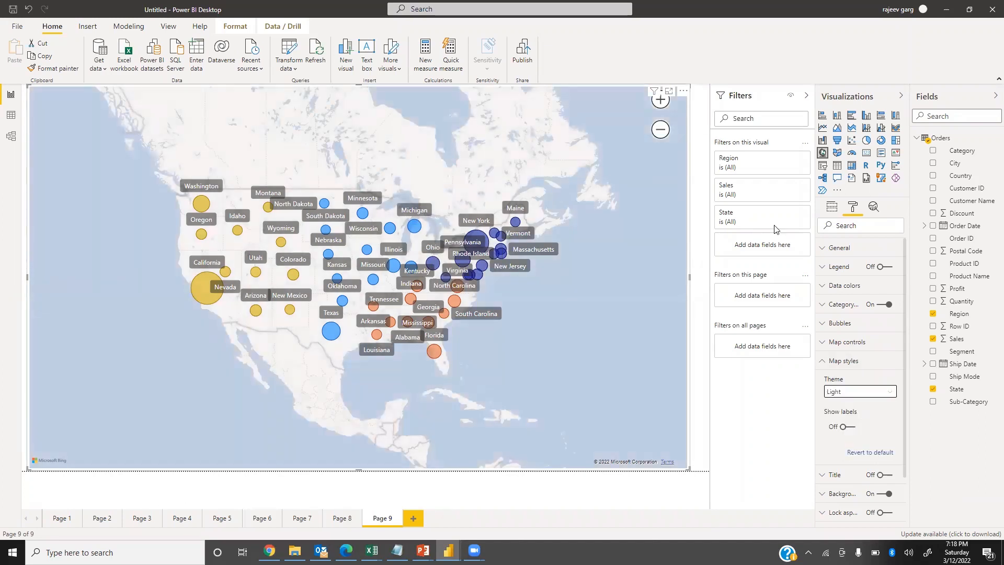
Apply the Dark theme to the map and inspect the state bubbles up close.
{"action": "left_click", "coordinate": [844, 393]}
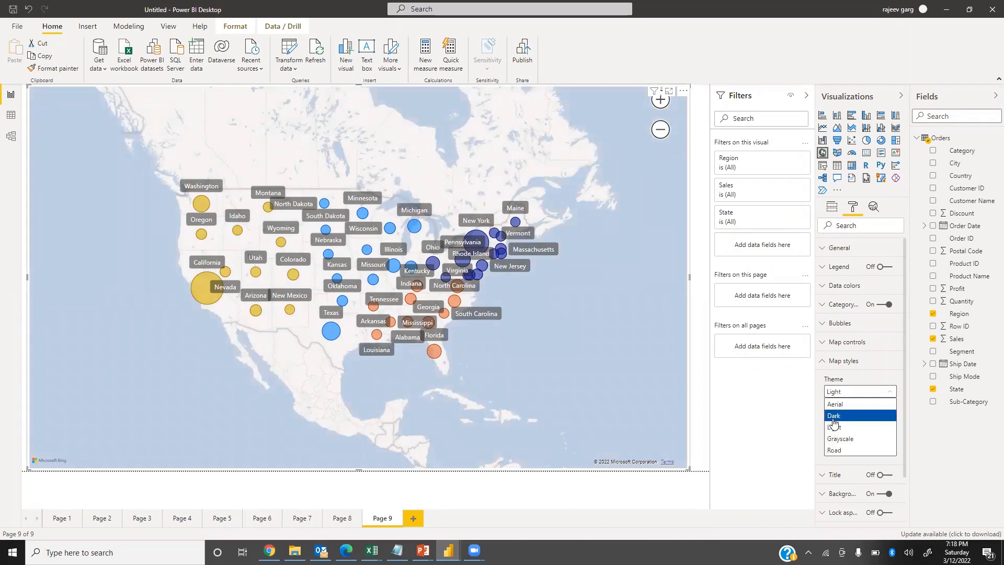
{"action": "left_click", "coordinate": [836, 414]}
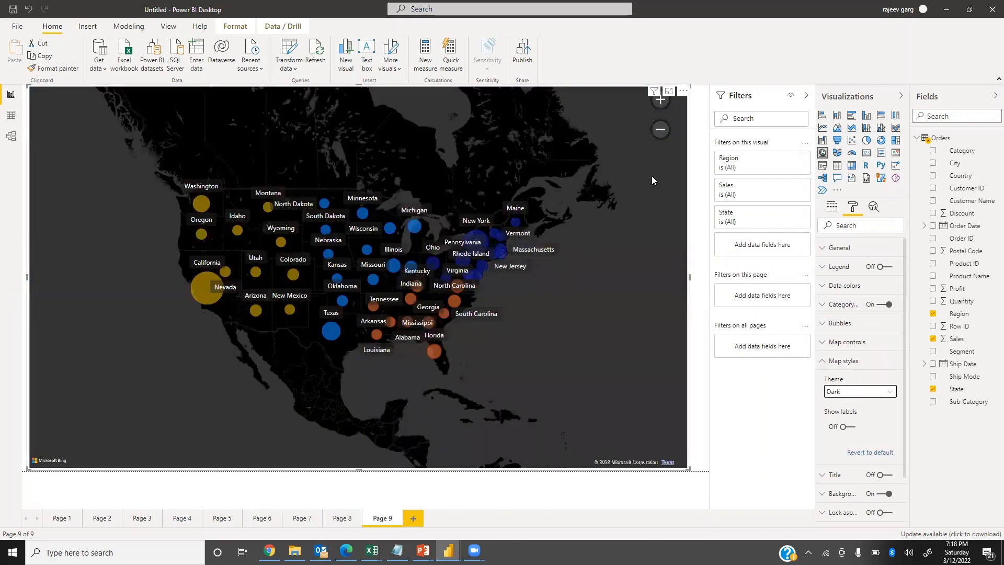
{"action": "scroll", "coordinate": [620, 209], "scroll_direction": "up", "scroll_amount": 2}
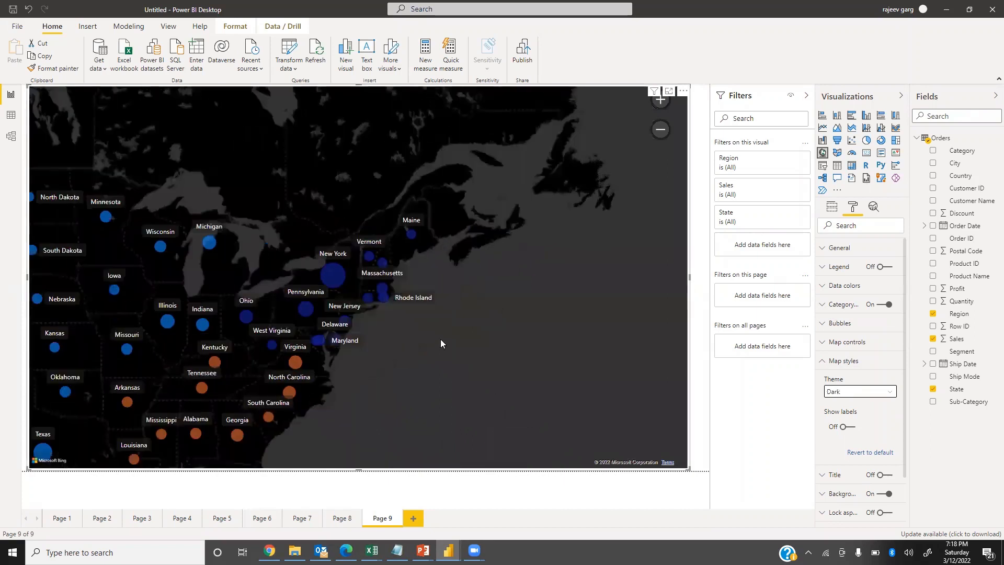
{"action": "left_click_drag", "start_coordinate": [654, 317], "coordinate": [958, 311]}
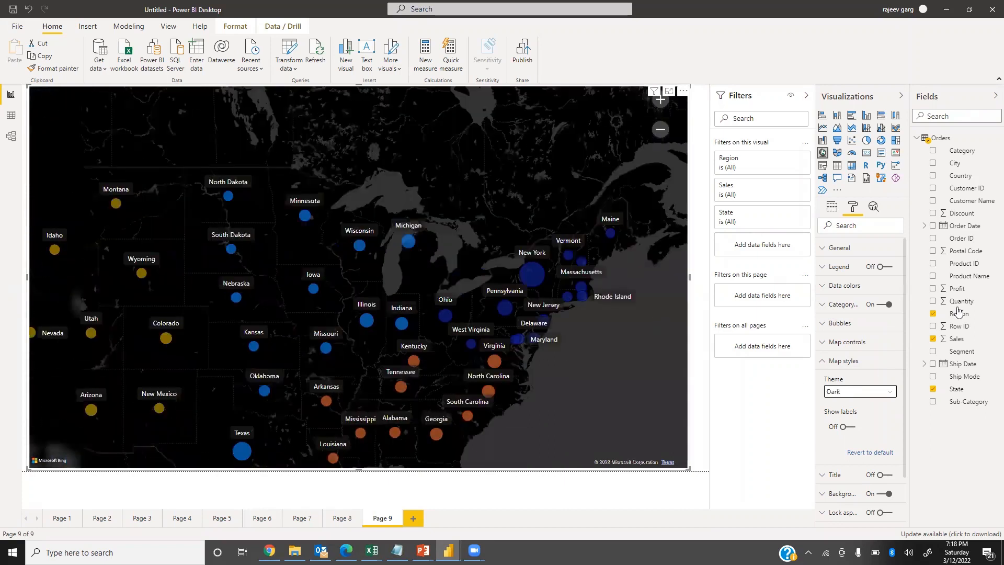
Apply the Aerial theme to the map and look over the states on the satellite imagery.
{"action": "left_click", "coordinate": [833, 392]}
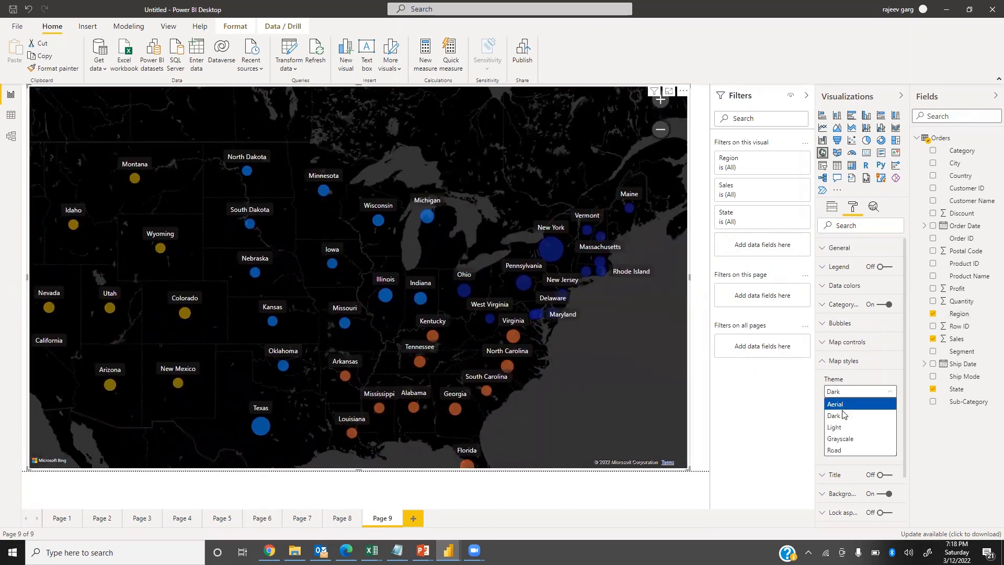
{"action": "left_click", "coordinate": [844, 410]}
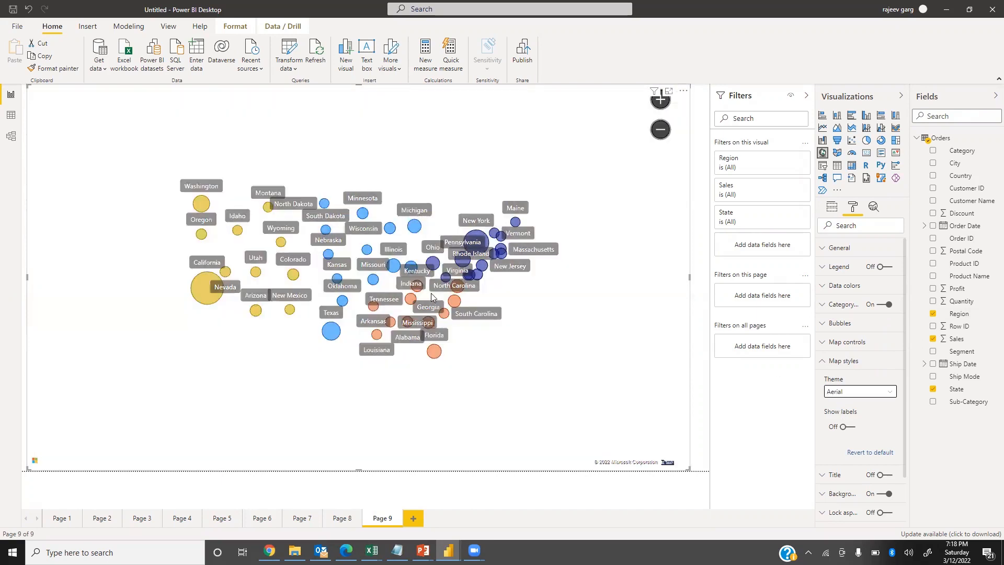
{"action": "scroll", "coordinate": [431, 293], "scroll_direction": "up", "scroll_amount": 1}
{"action": "scroll", "coordinate": [426, 291], "scroll_direction": "up", "scroll_amount": 1}
{"action": "left_click_drag", "start_coordinate": [246, 309], "coordinate": [414, 370]}
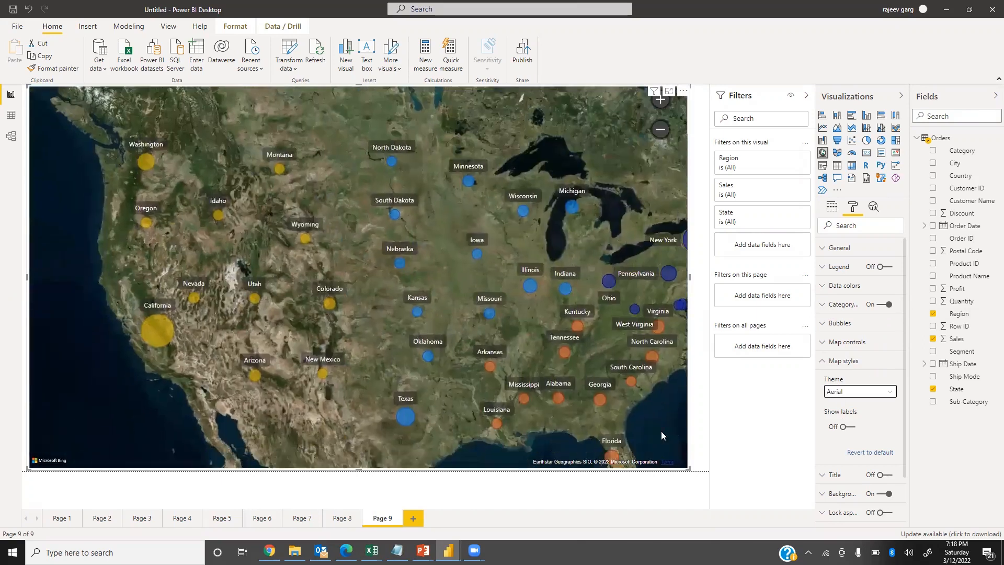
{"action": "left_click_drag", "start_coordinate": [661, 431], "coordinate": [625, 424]}
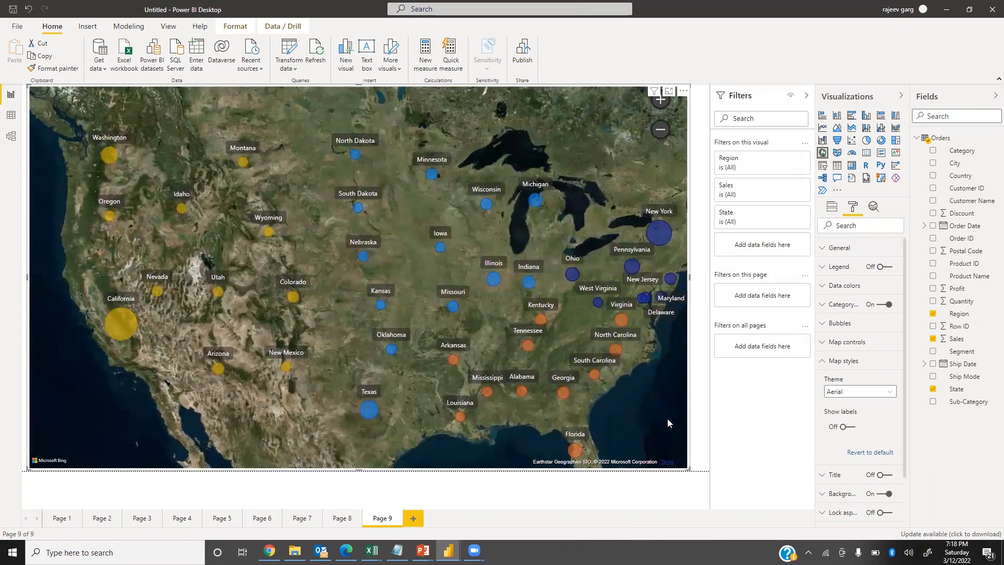
Set the map's theme back to Road and close the map style settings.
{"action": "left_click", "coordinate": [858, 392]}
{"action": "left_click", "coordinate": [842, 452]}
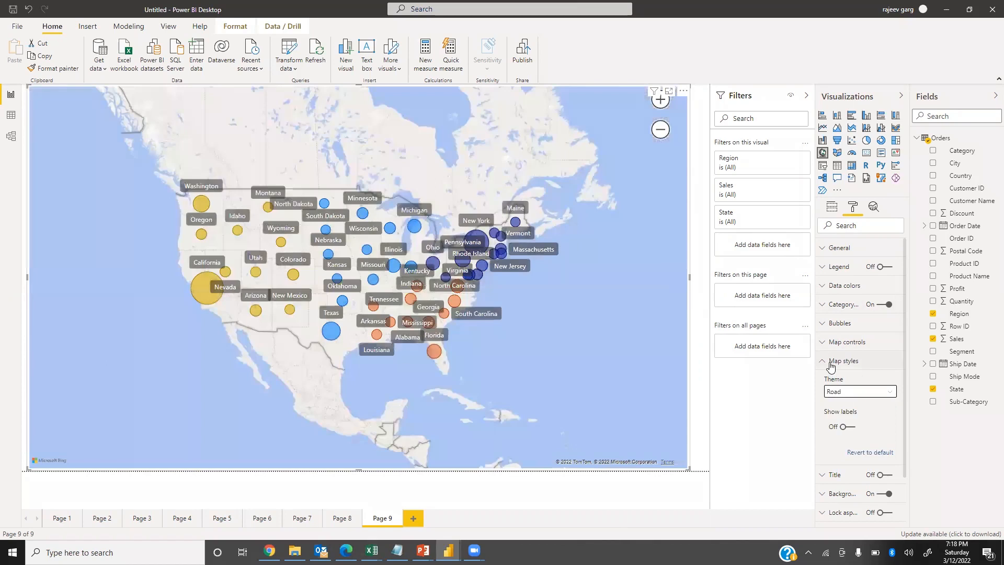
{"action": "left_click", "coordinate": [831, 364]}
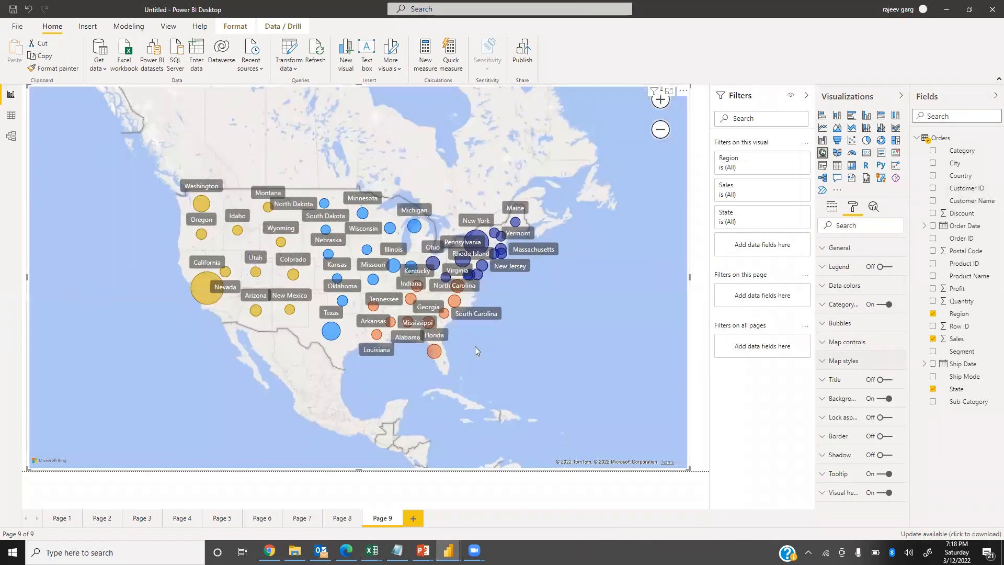
Turn off the map's category labels and turn on the built-in labels in the map styles.
{"action": "left_click", "coordinate": [884, 304]}
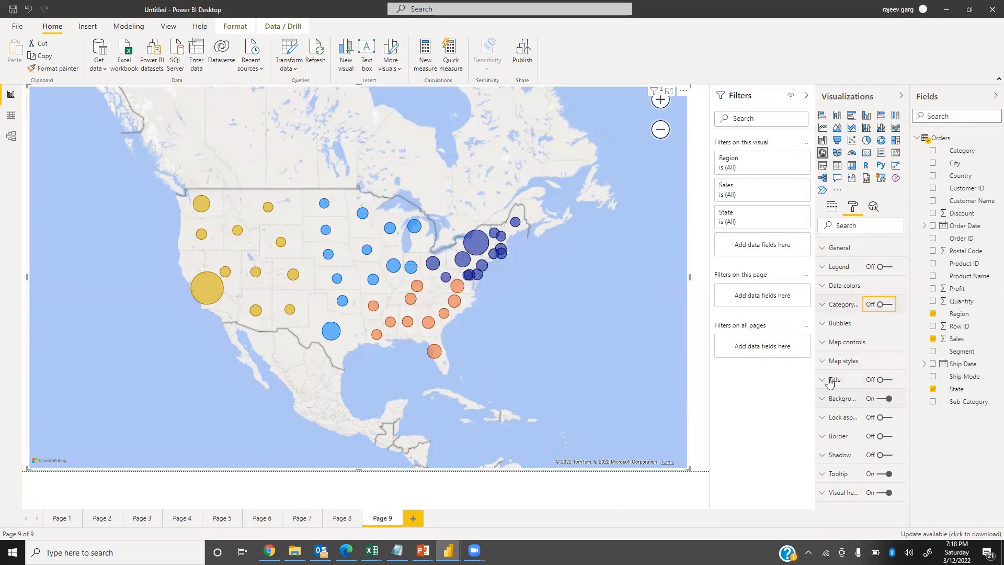
{"action": "left_click", "coordinate": [827, 361]}
{"action": "left_click", "coordinate": [844, 427]}
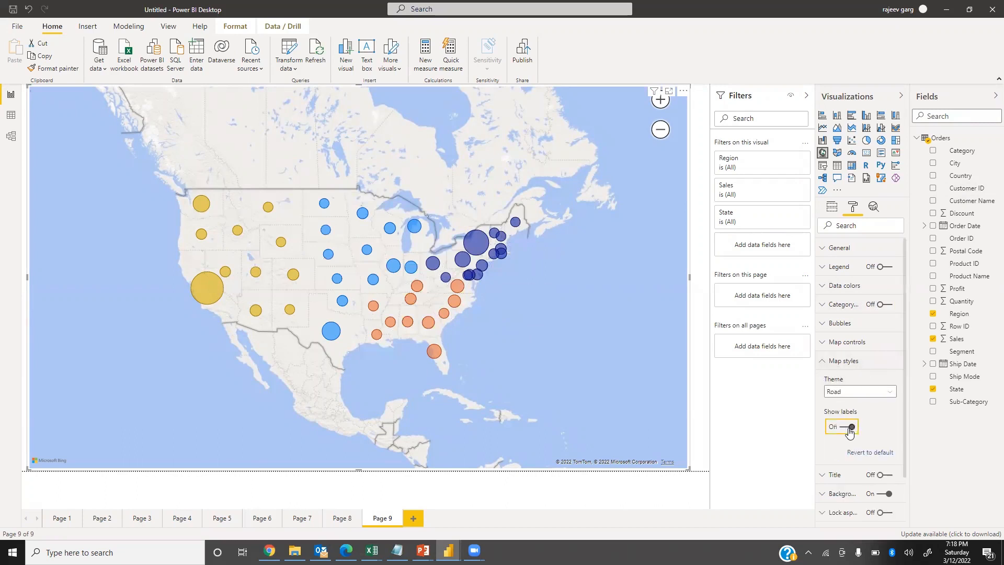
{"action": "left_click", "coordinate": [831, 361]}
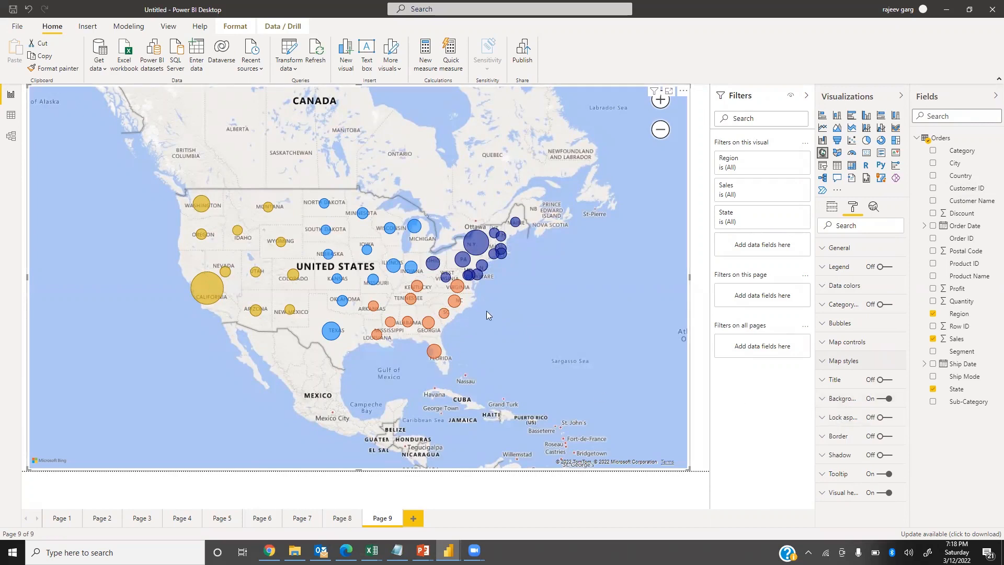
Show the Sales field that sizes the map bubbles as percent of grand total and check California's tooltip.
{"action": "mouse_move", "coordinate": [200, 287]}
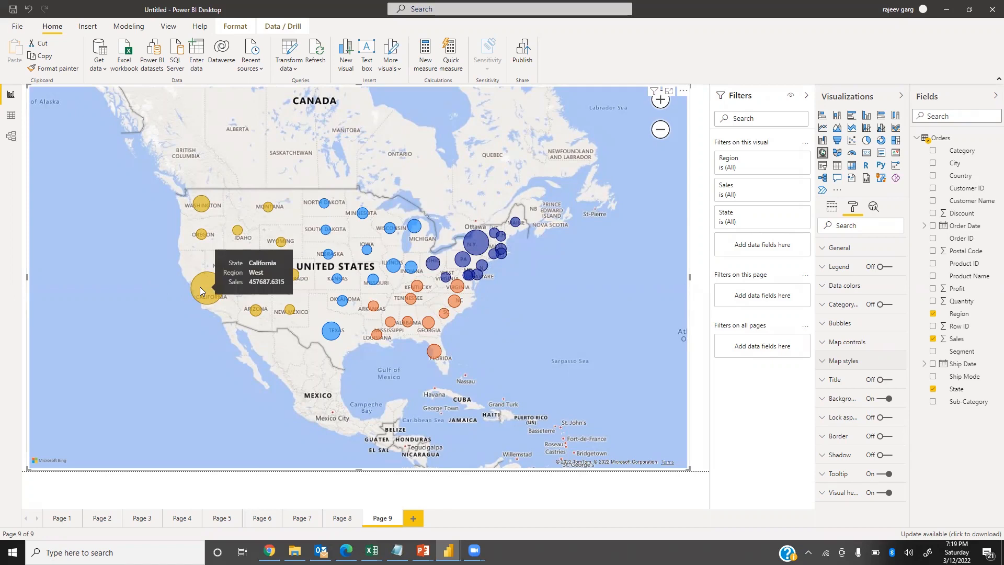
{"action": "mouse_move", "coordinate": [198, 204]}
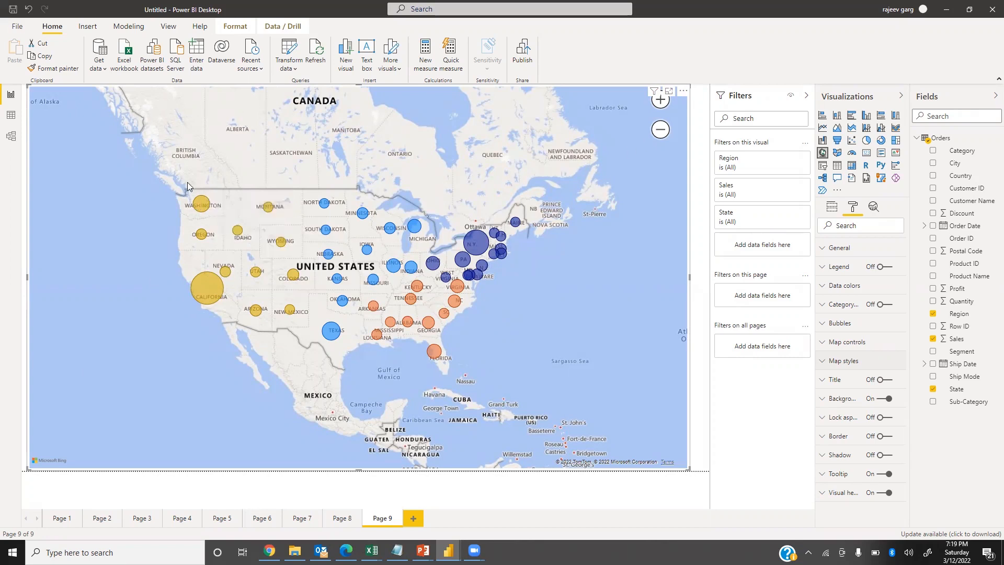
{"action": "left_click", "coordinate": [831, 207]}
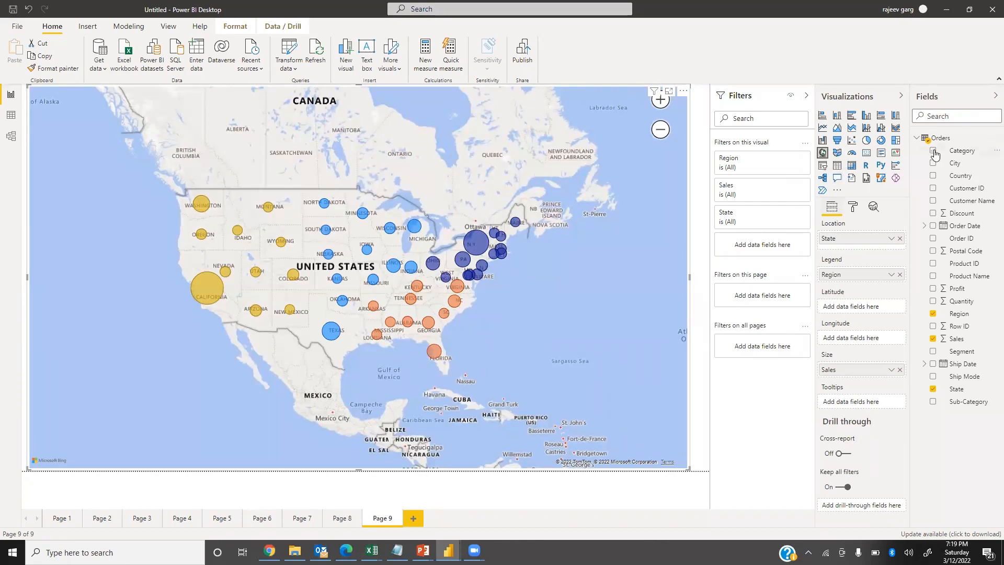
{"action": "left_click", "coordinate": [891, 370]}
{"action": "mouse_move", "coordinate": [930, 360]}
{"action": "left_click", "coordinate": [858, 366]}
{"action": "mouse_move", "coordinate": [213, 302]}
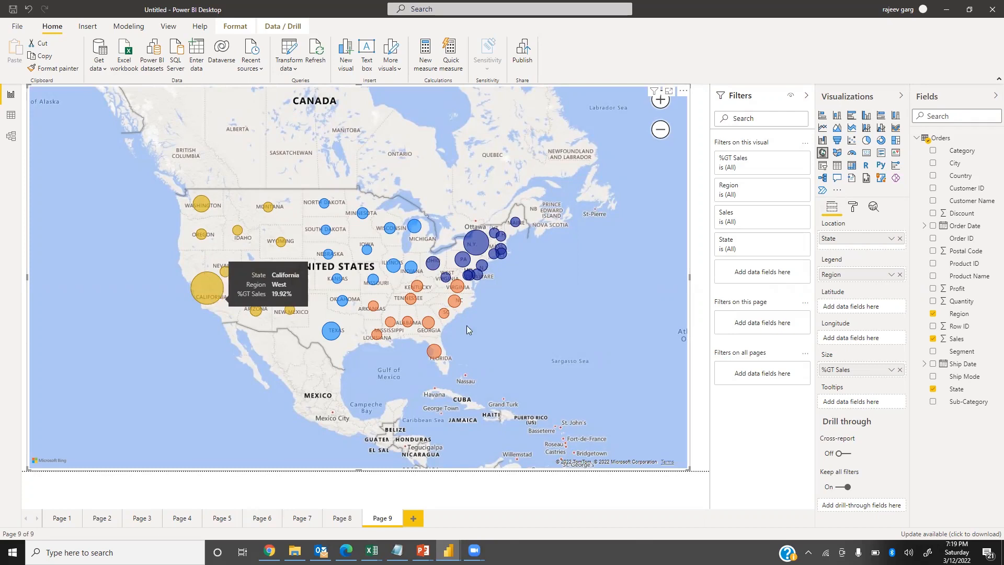
Add Profit to the map's tooltips and show it as percent of grand total.
{"action": "left_click_drag", "start_coordinate": [969, 294], "coordinate": [872, 407]}
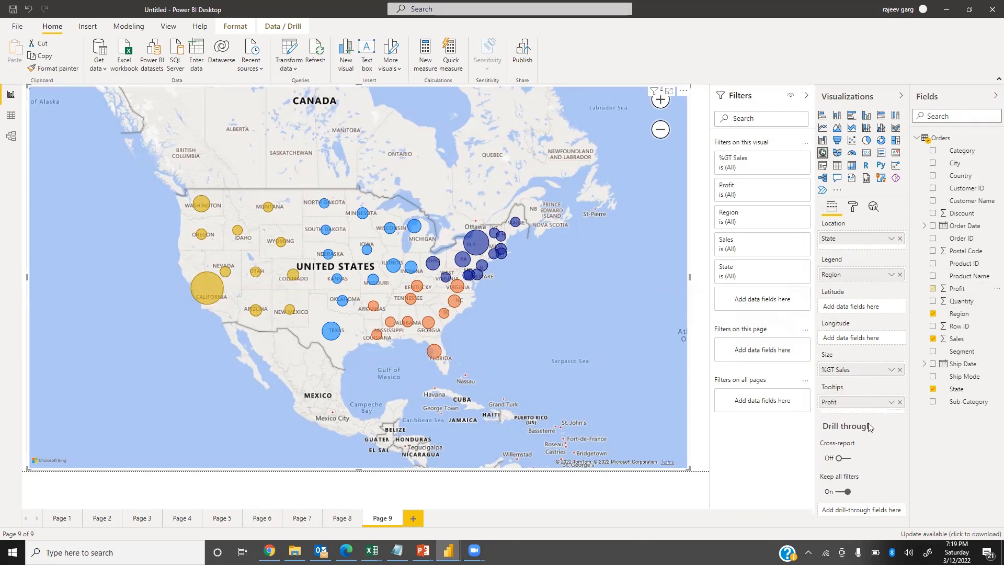
{"action": "left_click", "coordinate": [891, 403]}
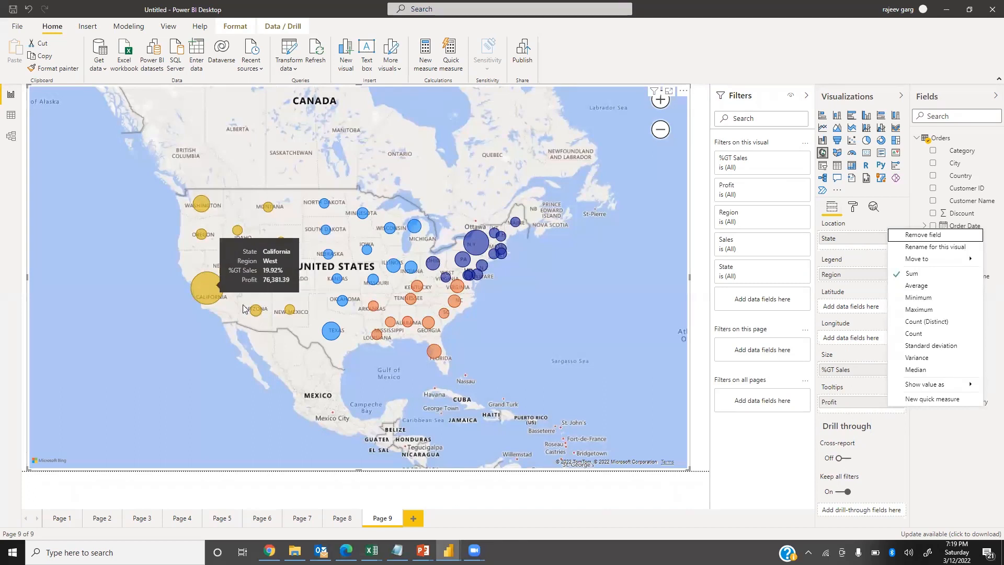
{"action": "mouse_move", "coordinate": [936, 386]}
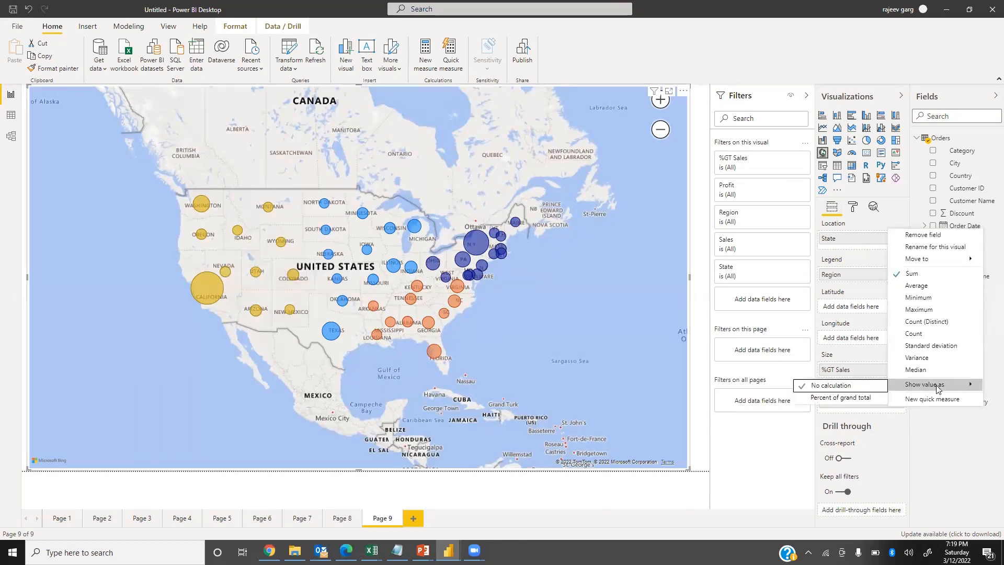
{"action": "left_click", "coordinate": [840, 398]}
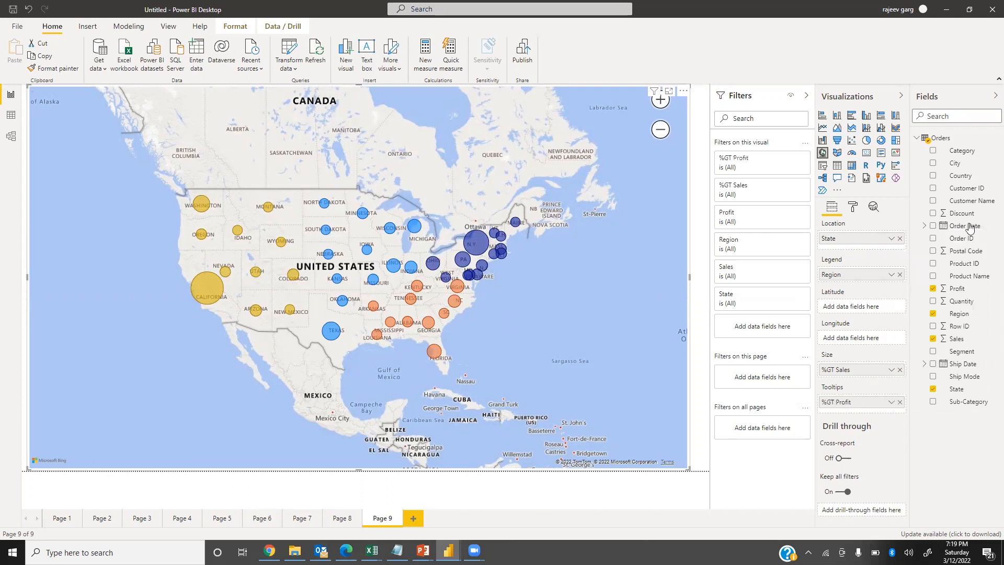
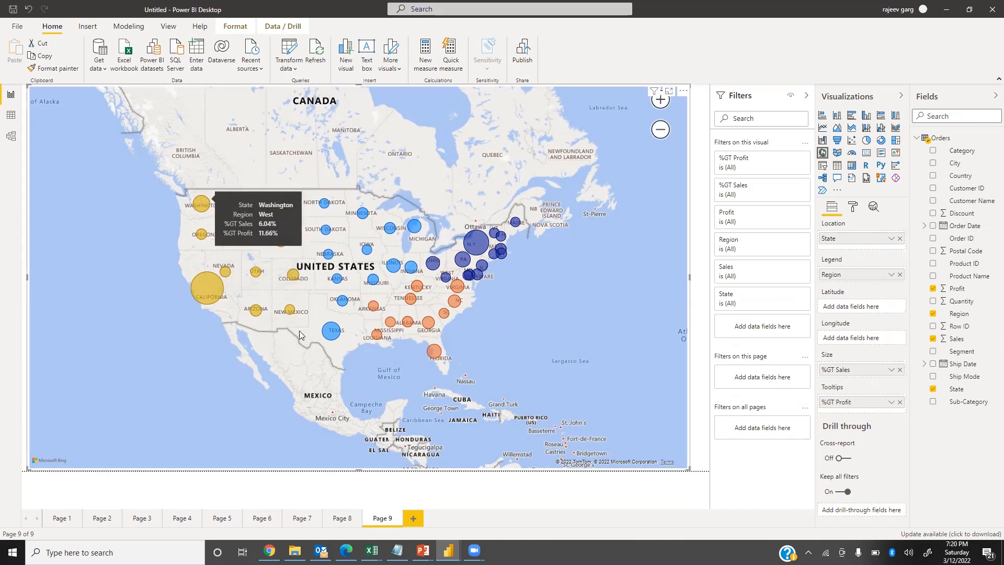
Replace Region with Category as the bubble map's legend field.
{"action": "mouse_move", "coordinate": [336, 335]}
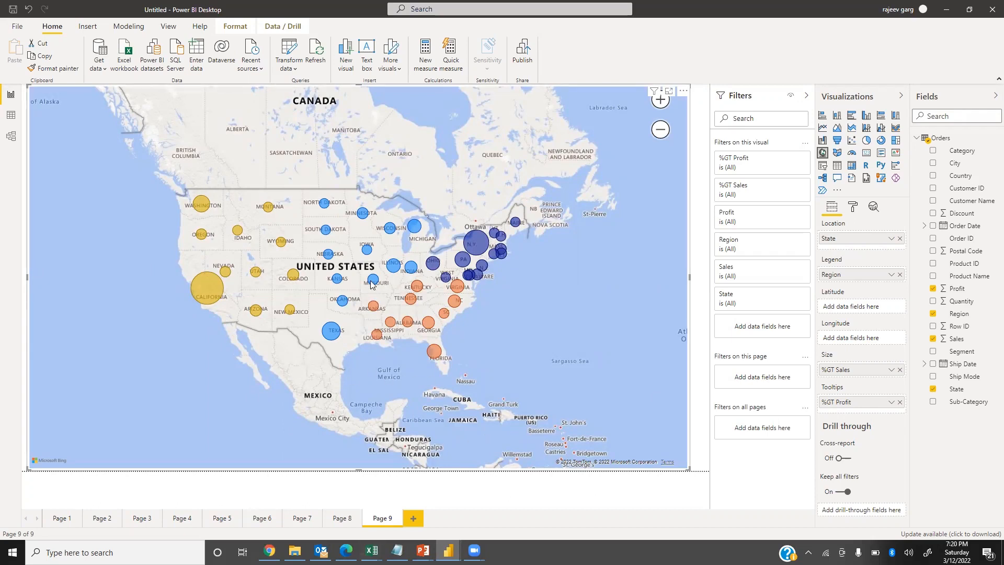
{"action": "left_click", "coordinate": [900, 275]}
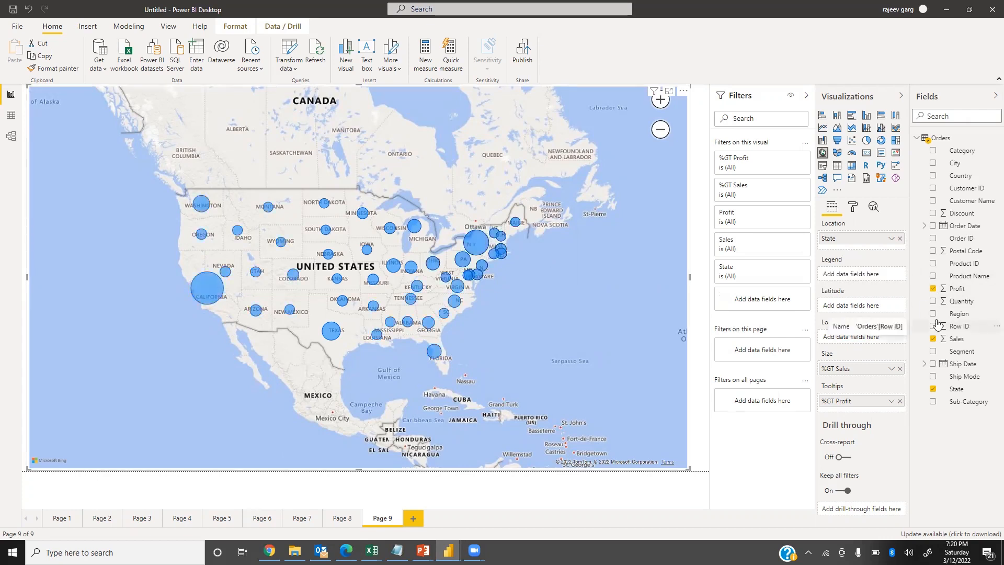
{"action": "left_click_drag", "start_coordinate": [973, 151], "coordinate": [868, 271]}
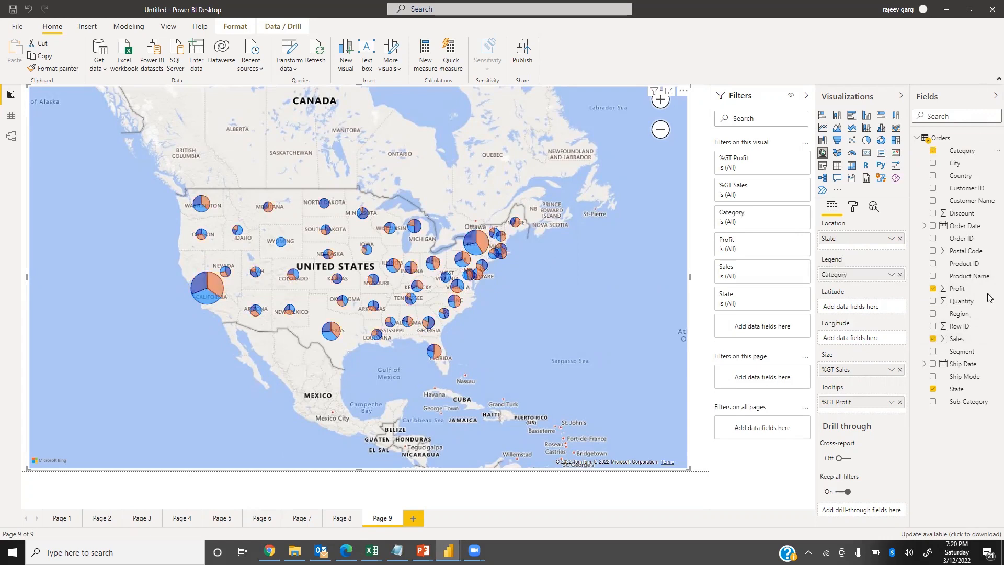
Zoom in on the United States and examine the category tooltips of states such as Wyoming, North Dakota, Tennessee and California.
{"action": "left_click", "coordinate": [661, 99]}
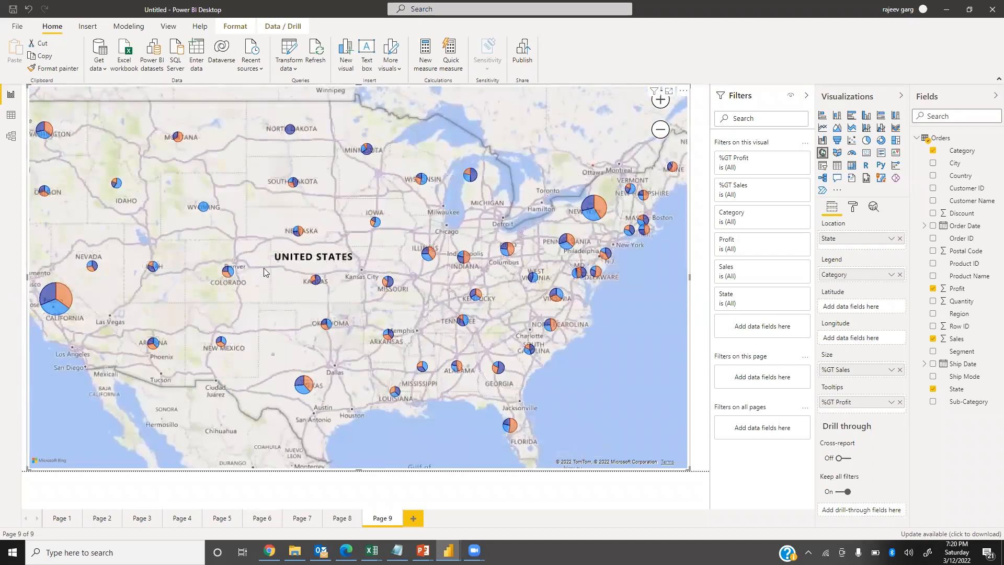
{"action": "left_click_drag", "start_coordinate": [204, 272], "coordinate": [248, 318]}
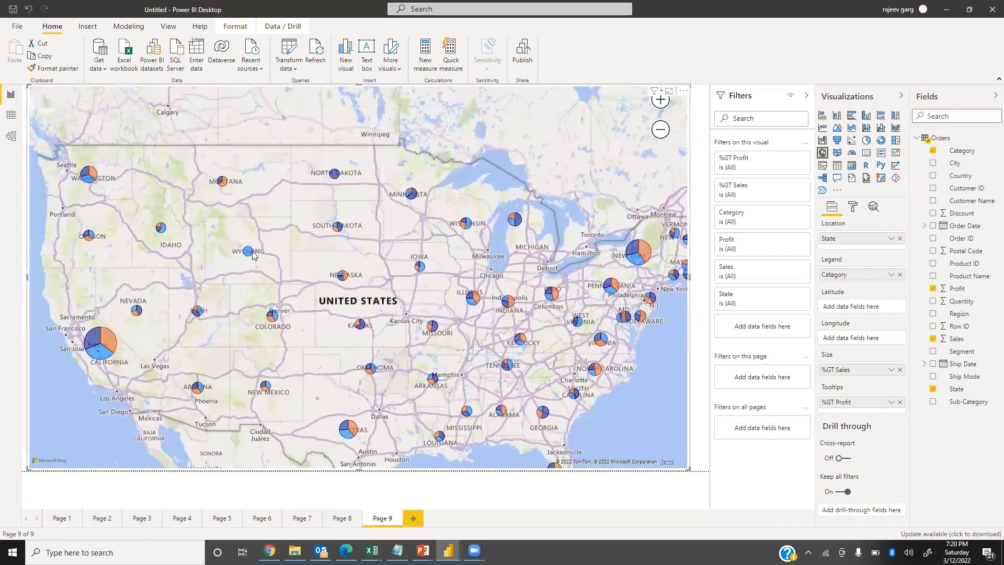
{"action": "mouse_move", "coordinate": [249, 253]}
{"action": "mouse_move", "coordinate": [335, 177]}
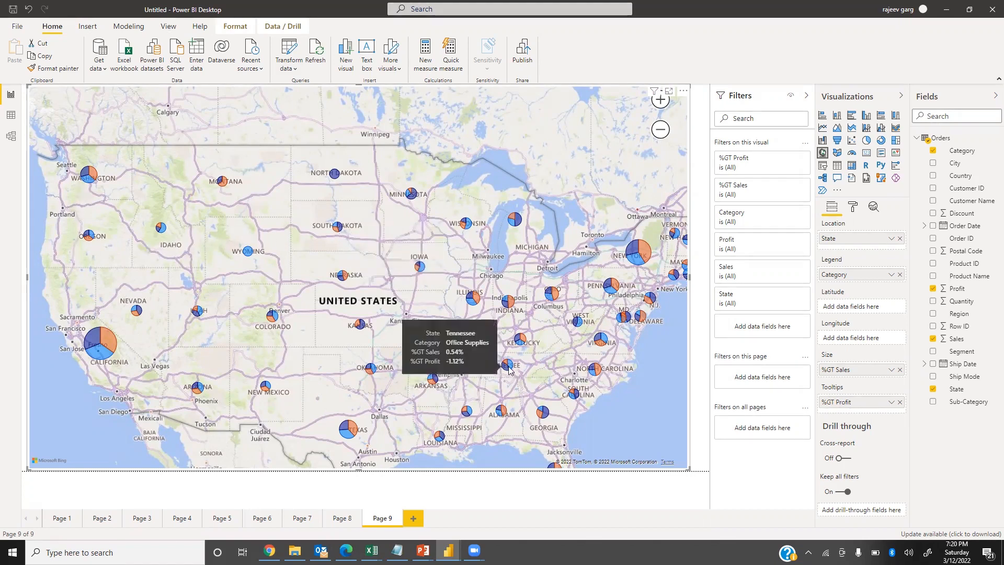
{"action": "mouse_move", "coordinate": [562, 349]}
{"action": "left_mouse_down"}
{"action": "mouse_move", "coordinate": [508, 353]}
{"action": "mouse_move", "coordinate": [544, 349]}
{"action": "left_mouse_up"}
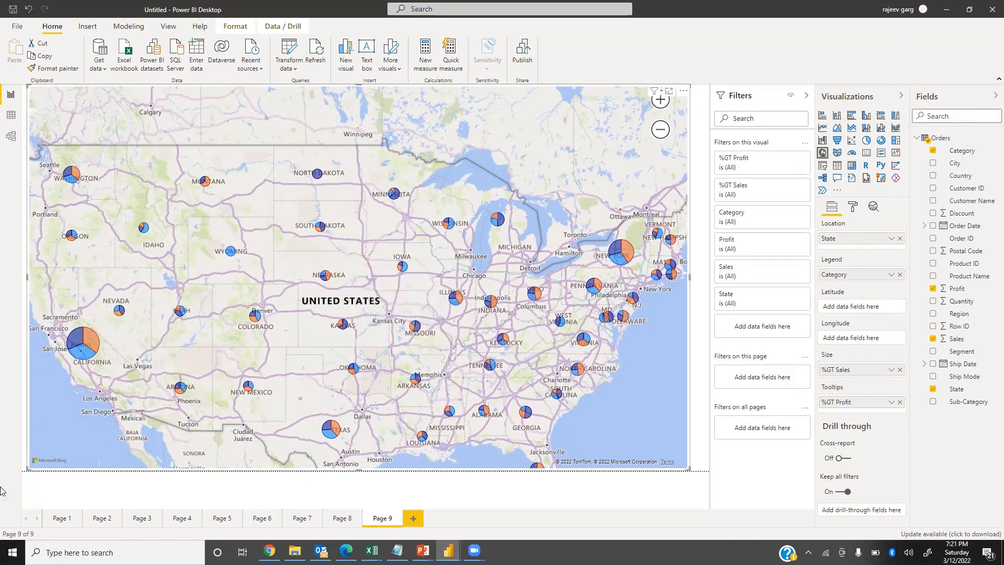
{"action": "mouse_move", "coordinate": [93, 341]}
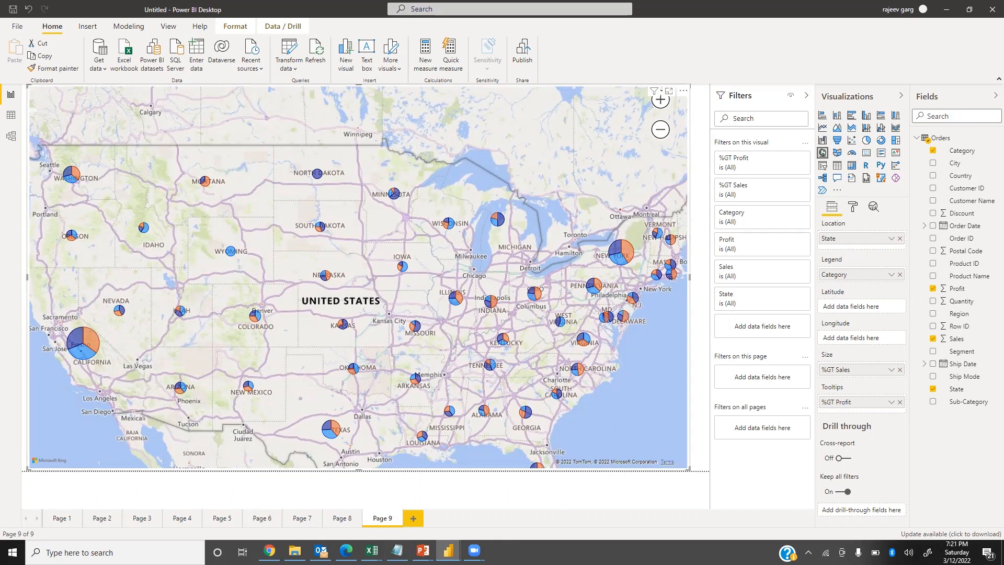
Add a new report page, review the filled map slide in the presentation and return to Power BI Desktop.
{"action": "left_click", "coordinate": [413, 518]}
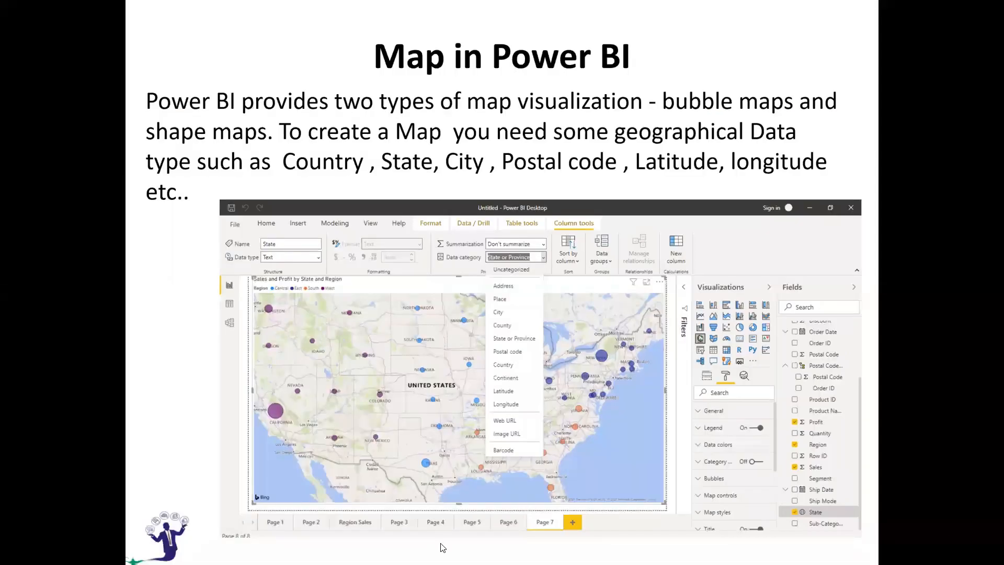
{"action": "left_click", "coordinate": [374, 428]}
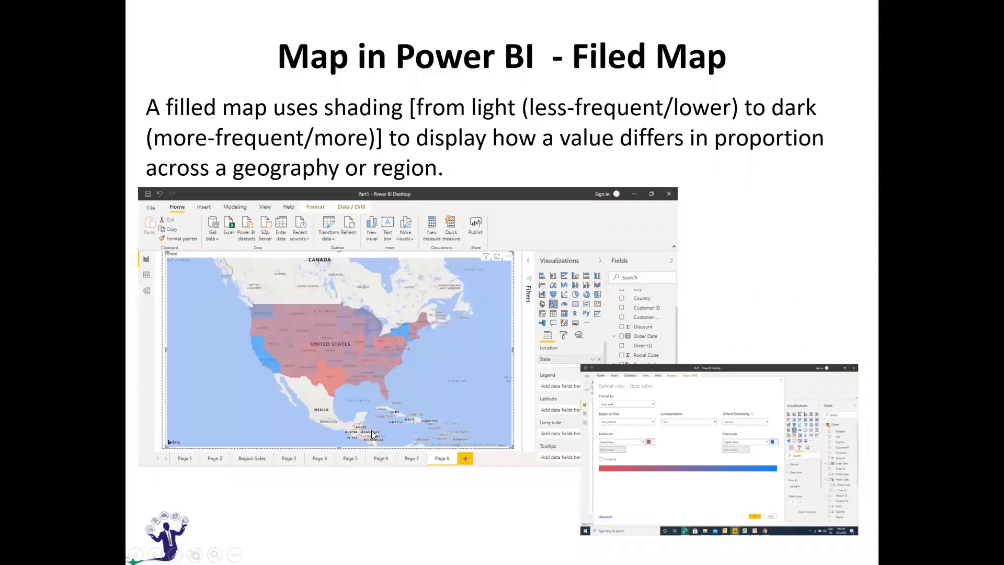
{"action": "key", "text": "alt+Tab"}
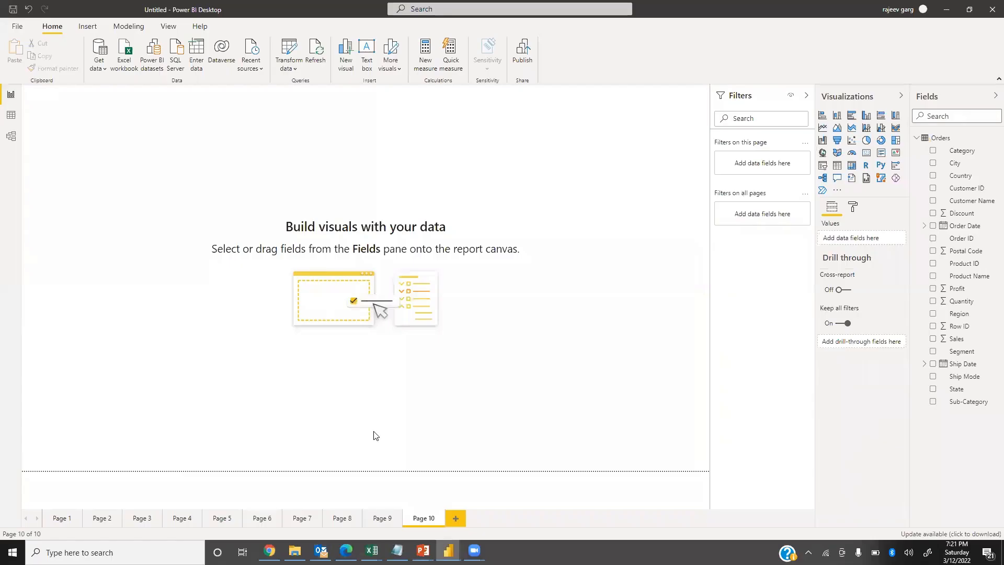
Insert a filled map, enlarge it across almost the whole page and use State as its location.
{"action": "left_click", "coordinate": [837, 154]}
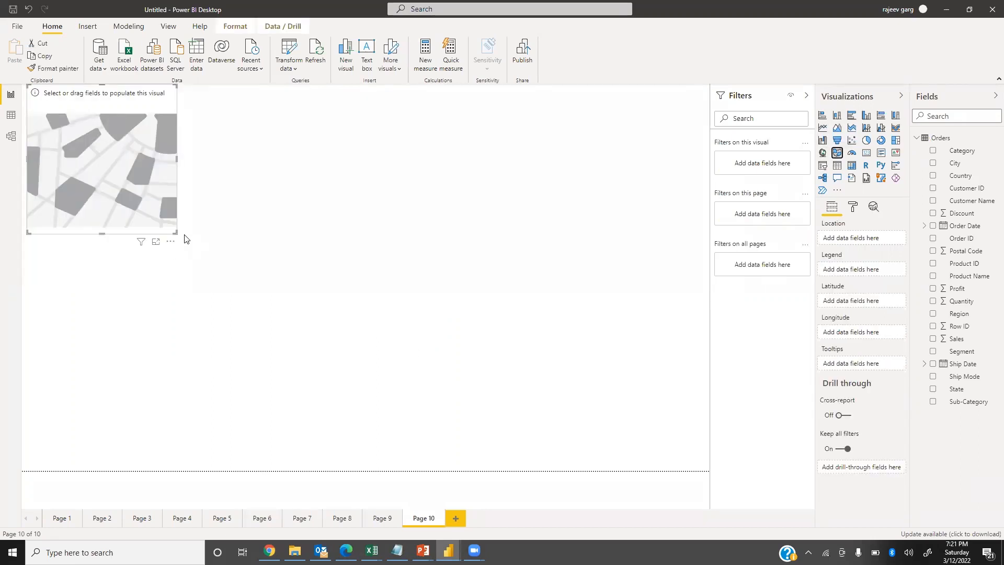
{"action": "left_click_drag", "start_coordinate": [608, 415], "coordinate": [607, 479]}
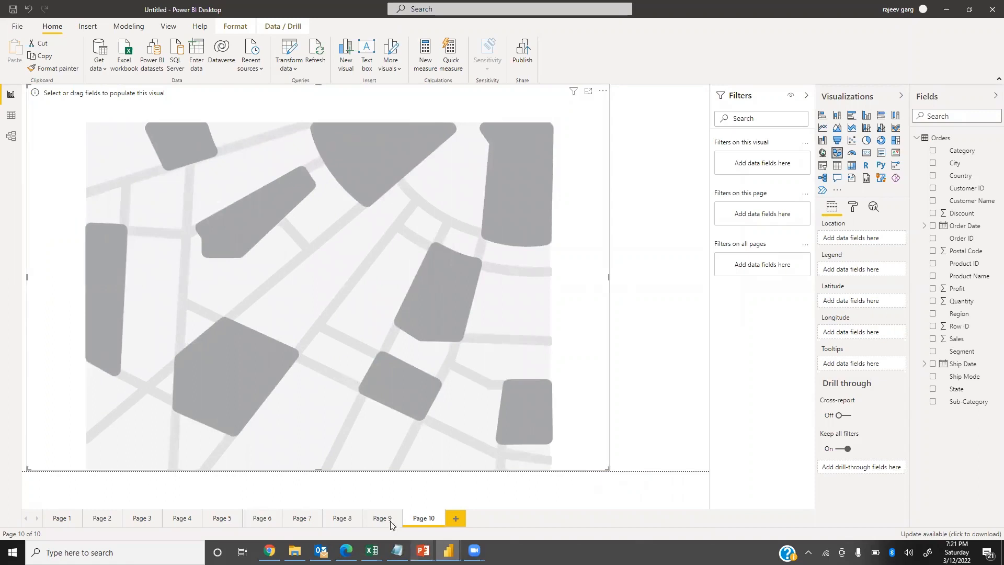
{"action": "left_click_drag", "start_coordinate": [609, 283], "coordinate": [698, 296]}
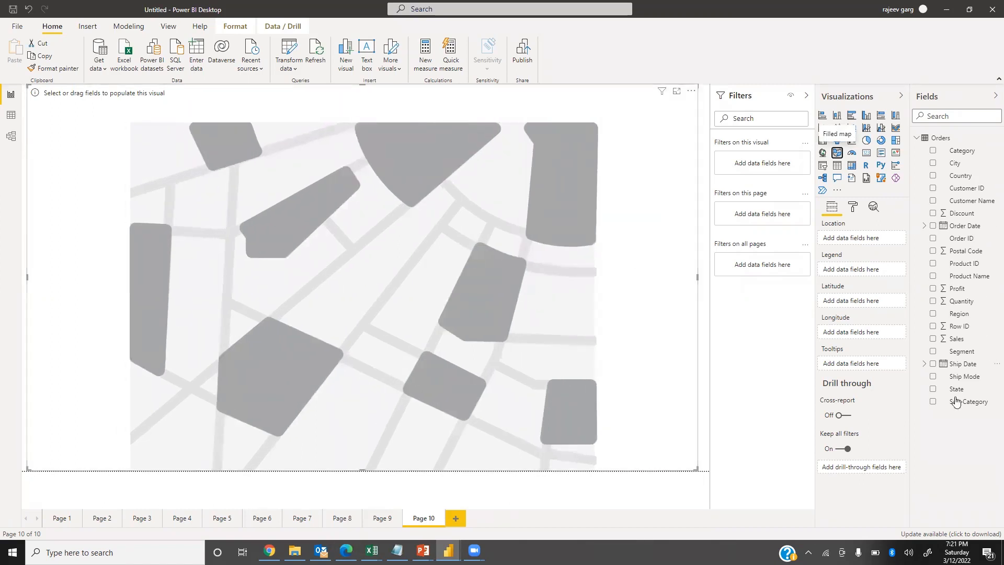
{"action": "left_click", "coordinate": [936, 393]}
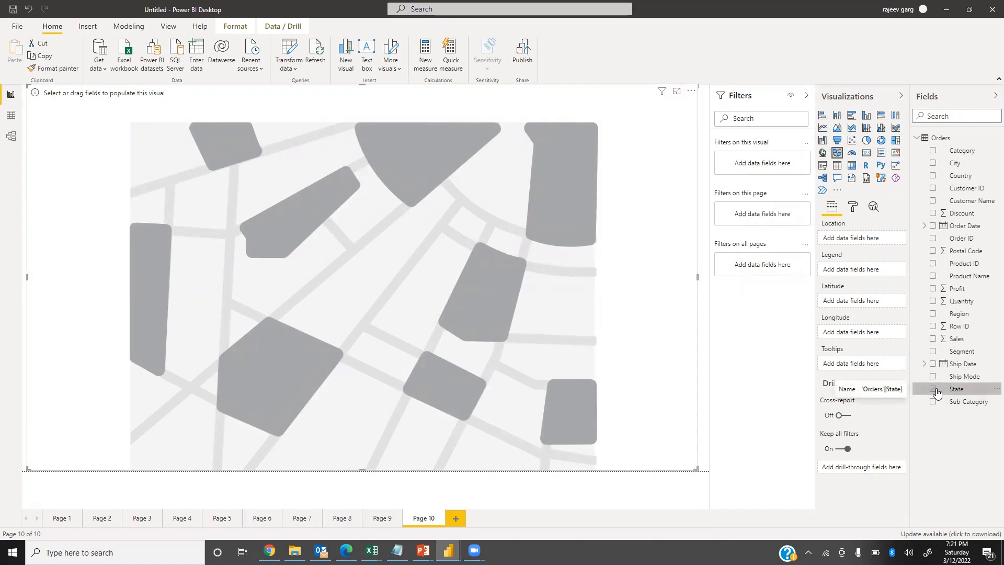
{"action": "left_click", "coordinate": [934, 390]}
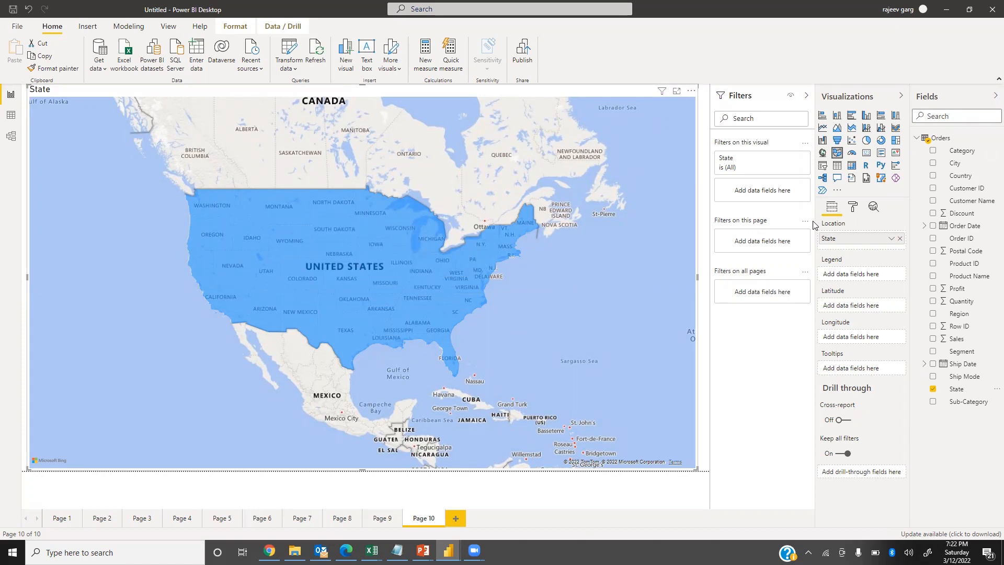
Add Sales and Profit to the filled map's tooltips.
{"action": "left_click_drag", "start_coordinate": [953, 341], "coordinate": [855, 372]}
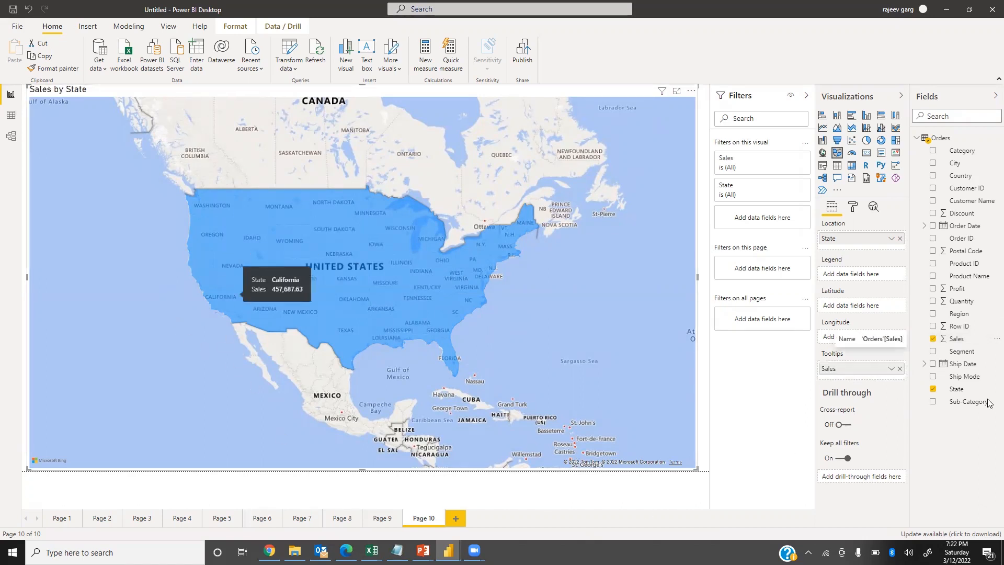
{"action": "left_click_drag", "start_coordinate": [957, 288], "coordinate": [863, 375]}
{"action": "mouse_move", "coordinate": [283, 283]}
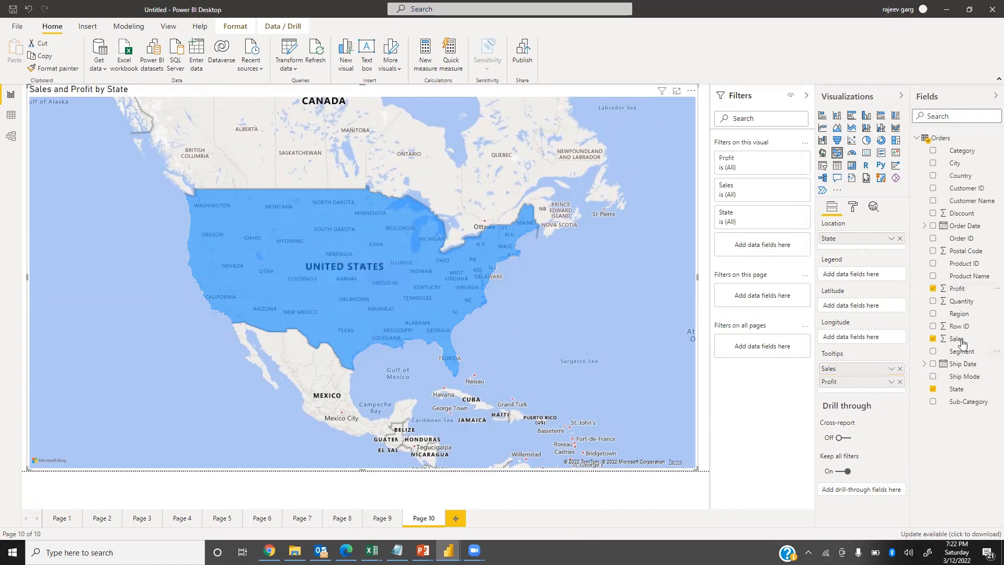
Add Sales and Profit to the tooltips a second time and show both copies as percent of grand total.
{"action": "left_click_drag", "start_coordinate": [956, 344], "coordinate": [863, 383]}
{"action": "left_click_drag", "start_coordinate": [957, 289], "coordinate": [871, 402]}
{"action": "left_click", "coordinate": [891, 408]}
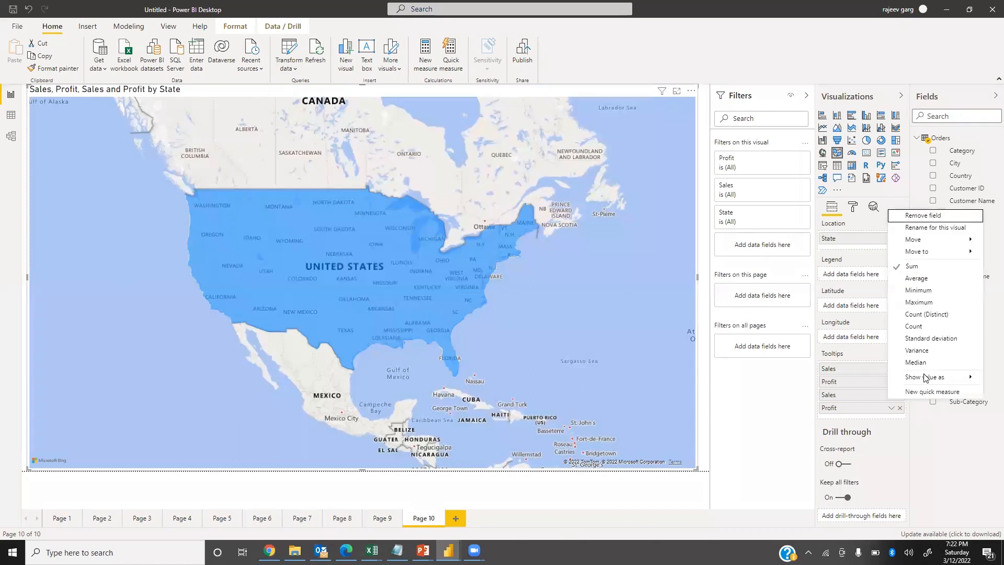
{"action": "mouse_move", "coordinate": [910, 381]}
{"action": "left_click", "coordinate": [840, 390]}
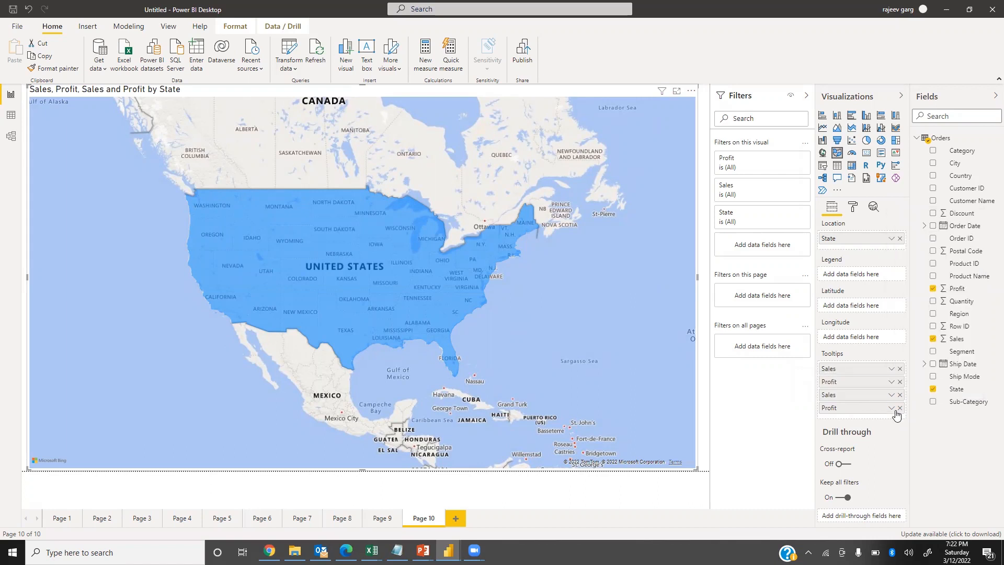
{"action": "left_click", "coordinate": [891, 409]}
{"action": "mouse_move", "coordinate": [915, 390]}
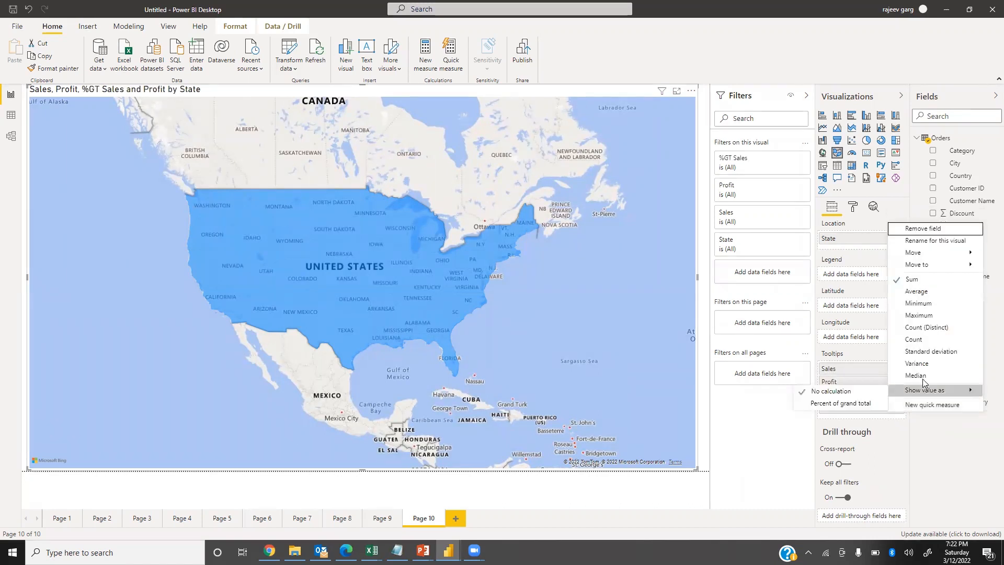
{"action": "left_click", "coordinate": [870, 405]}
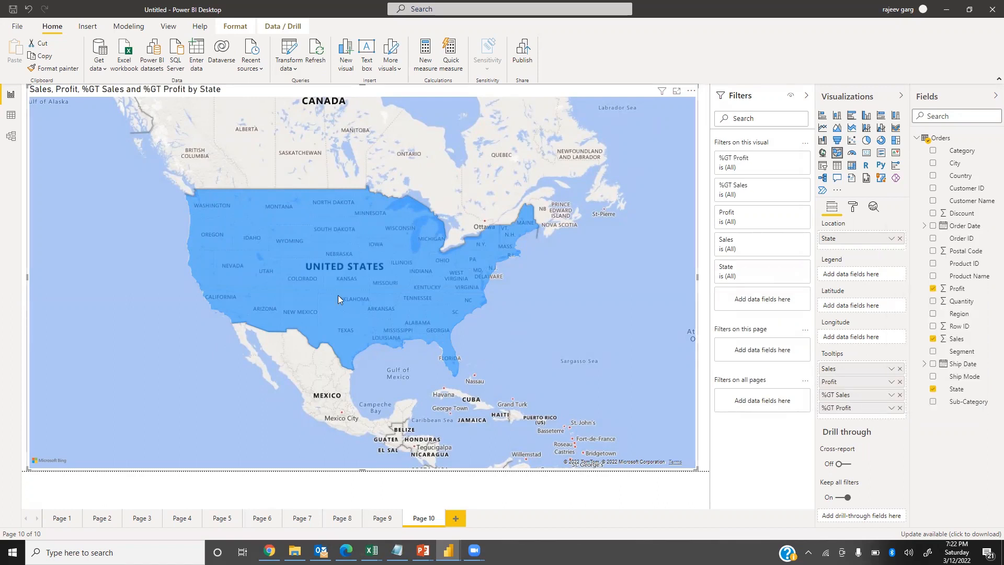
{"action": "mouse_move", "coordinate": [336, 293]}
Color the filled map by Region through its legend, highlight Georgia and check its tooltip.
{"action": "left_click_drag", "start_coordinate": [957, 315], "coordinate": [868, 276]}
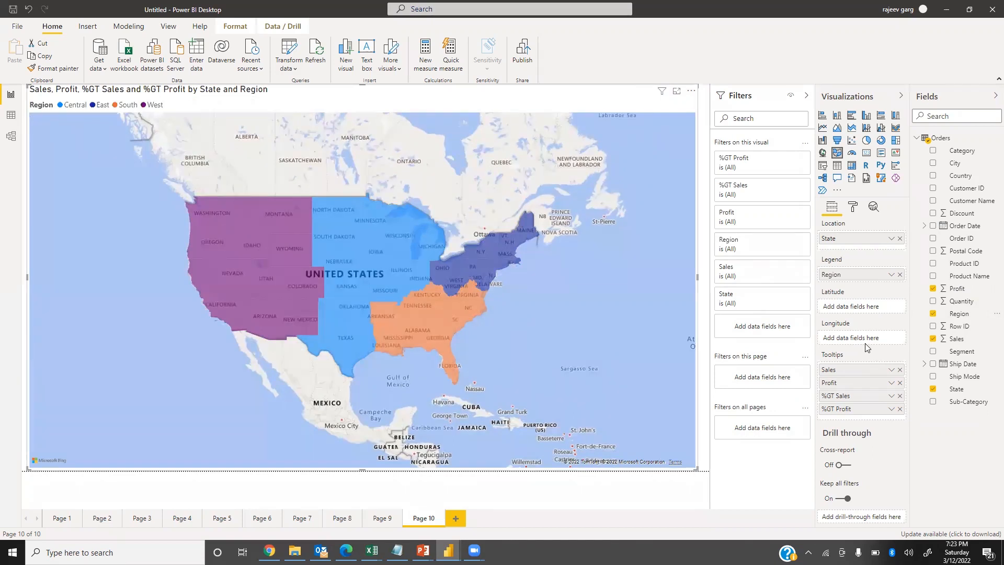
{"action": "mouse_move", "coordinate": [199, 212]}
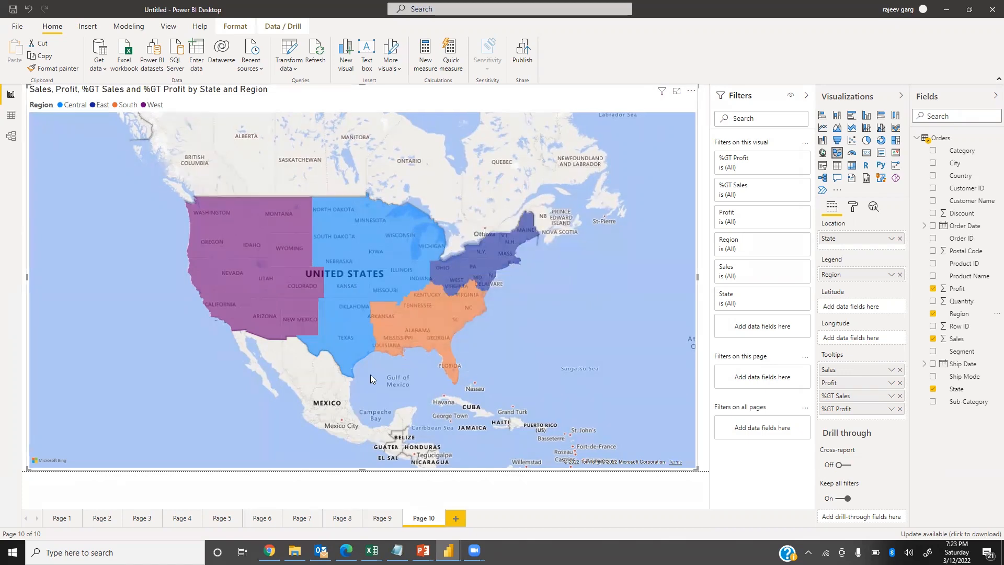
{"action": "scroll", "coordinate": [372, 374], "scroll_direction": "up", "scroll_amount": 3}
{"action": "left_click_drag", "start_coordinate": [484, 266], "coordinate": [488, 369]}
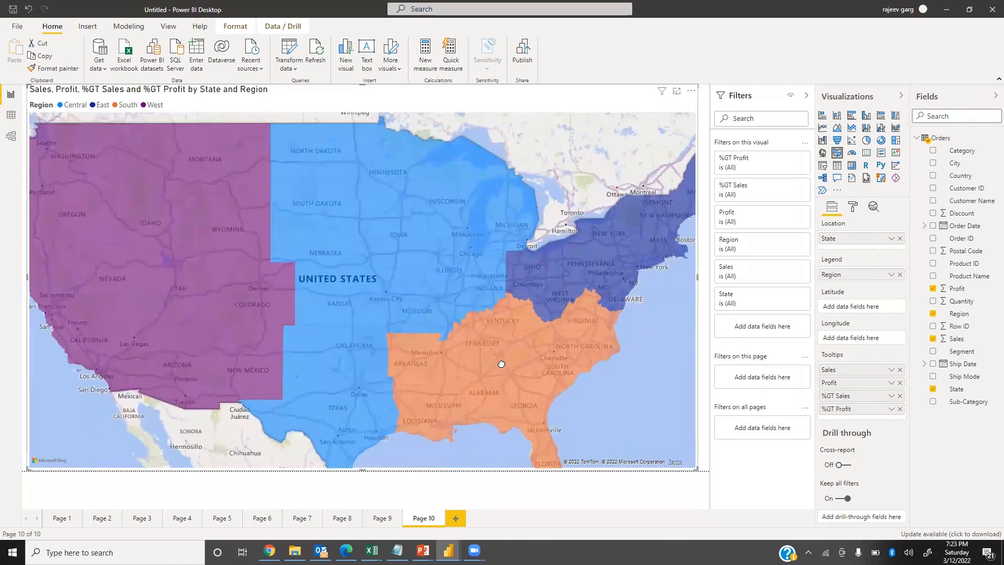
{"action": "left_click", "coordinate": [488, 368]}
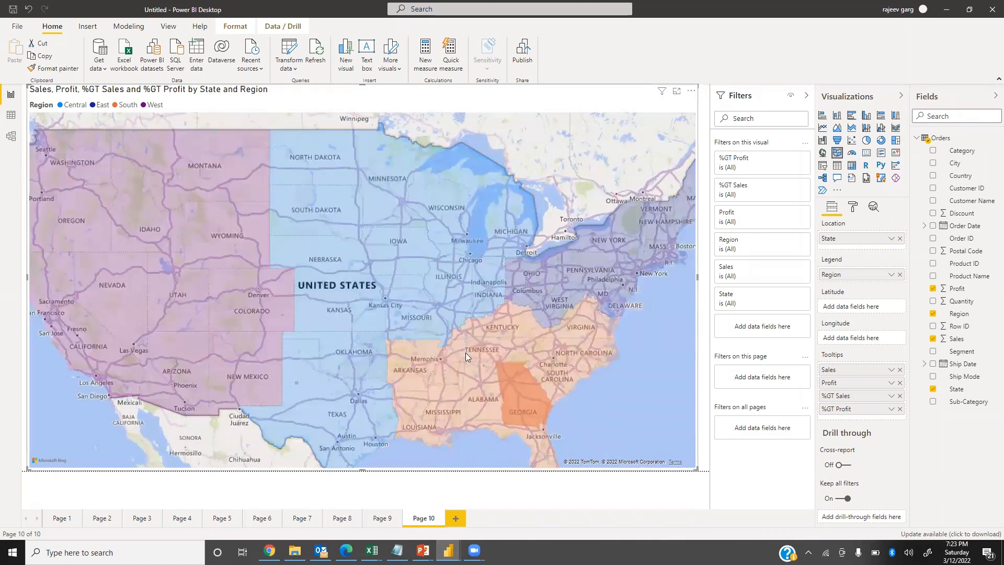
{"action": "mouse_move", "coordinate": [466, 352]}
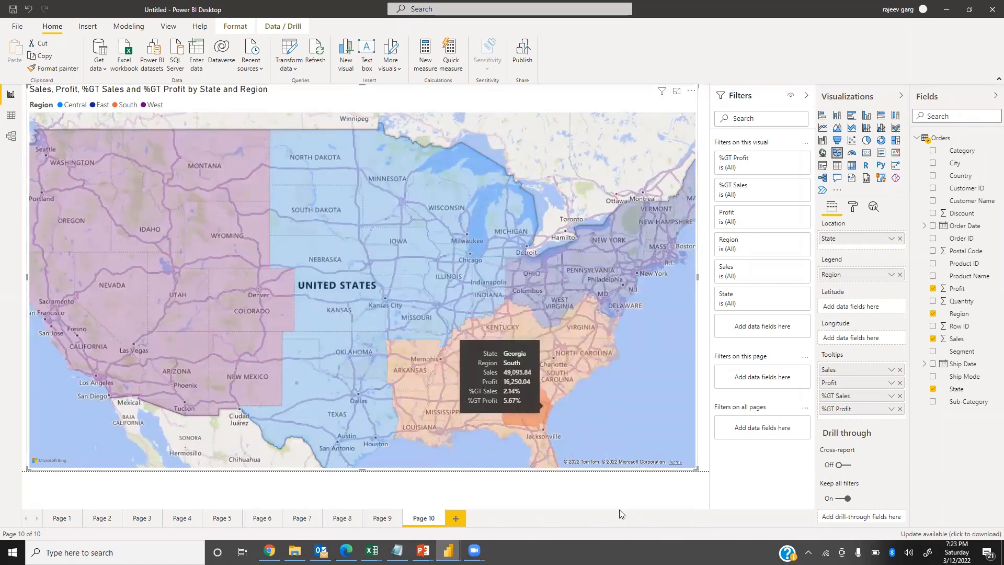
{"action": "left_click", "coordinate": [588, 503]}
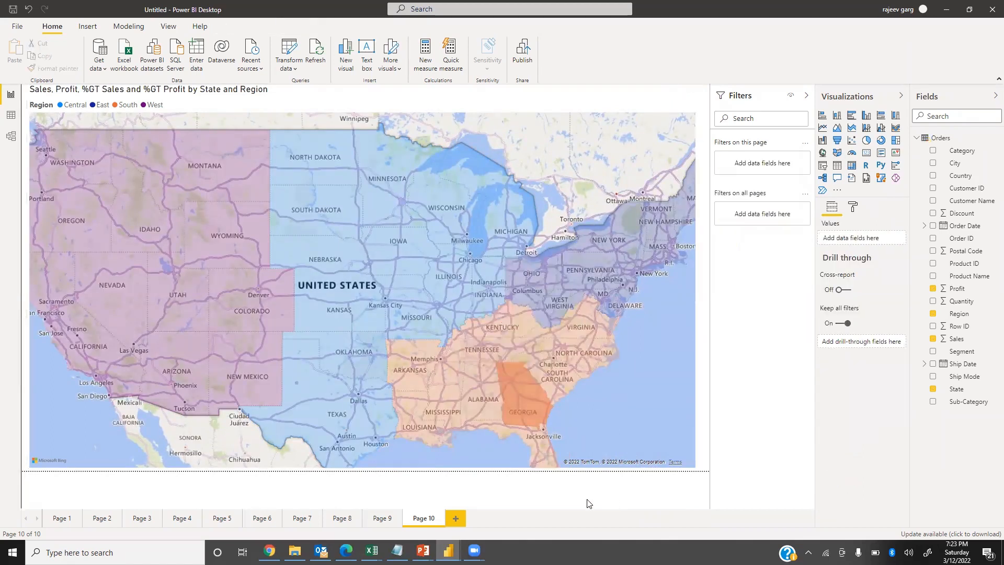
Add another blank report page and go back to the filled map on Page 10.
{"action": "left_click", "coordinate": [458, 518]}
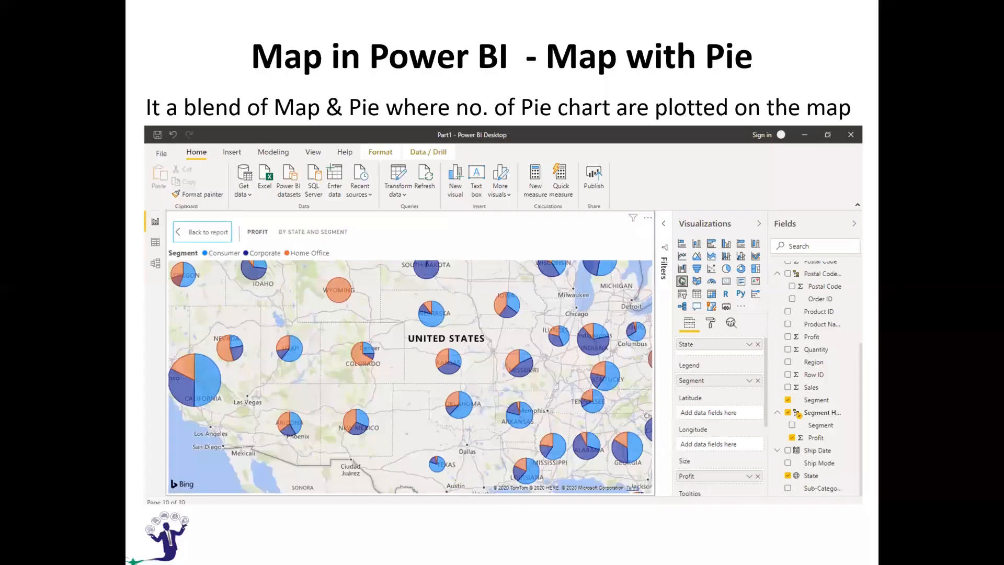
{"action": "key", "text": "Right"}
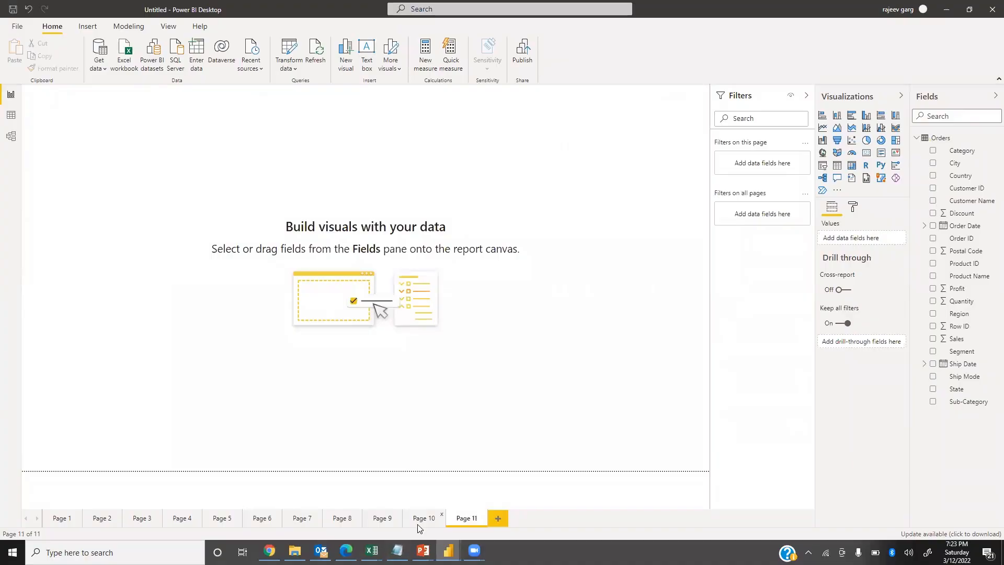
{"action": "left_click", "coordinate": [418, 523]}
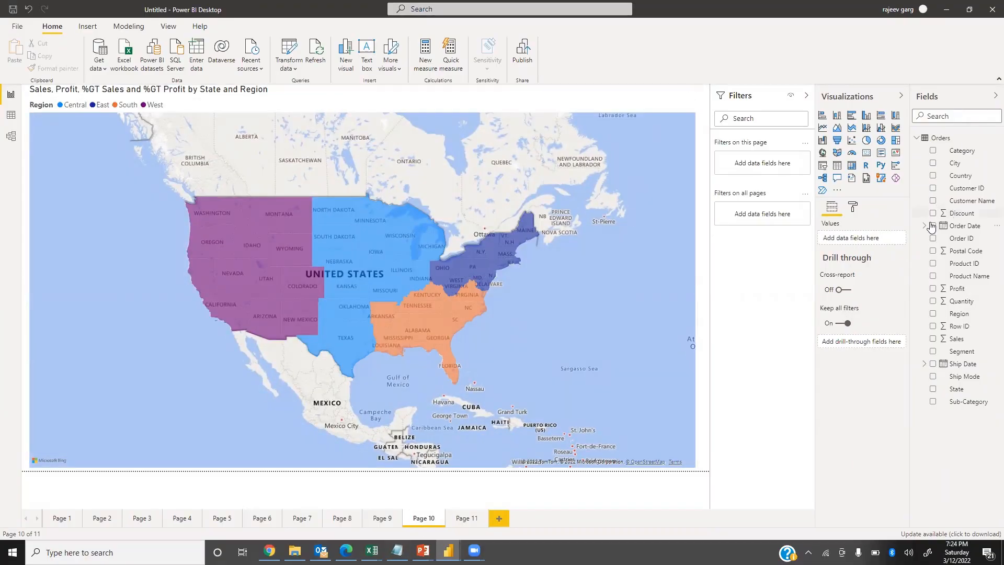
Set the Central region's data color on the filled map to light purple.
{"action": "left_click", "coordinate": [854, 209]}
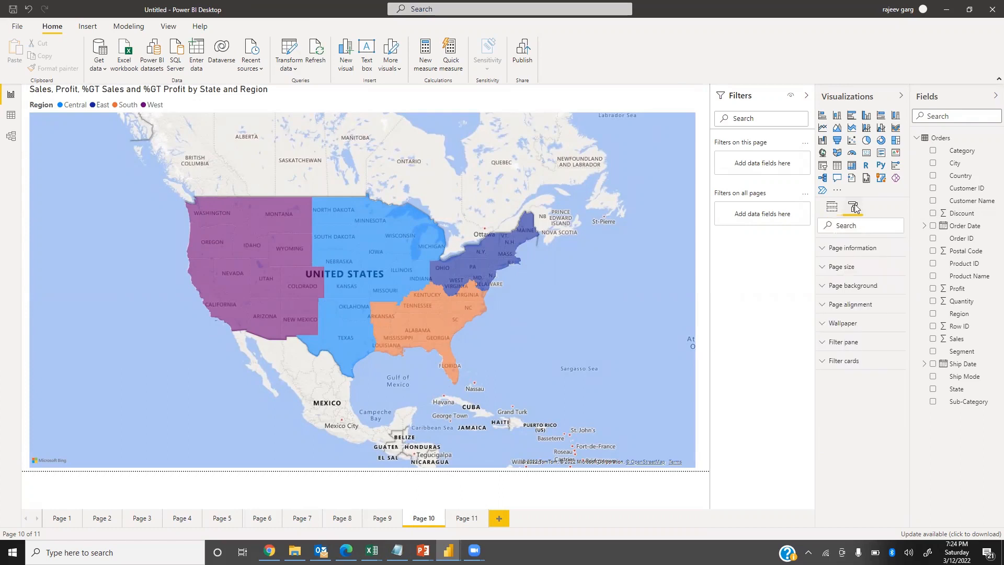
{"action": "left_click", "coordinate": [393, 281]}
{"action": "left_click", "coordinate": [854, 209]}
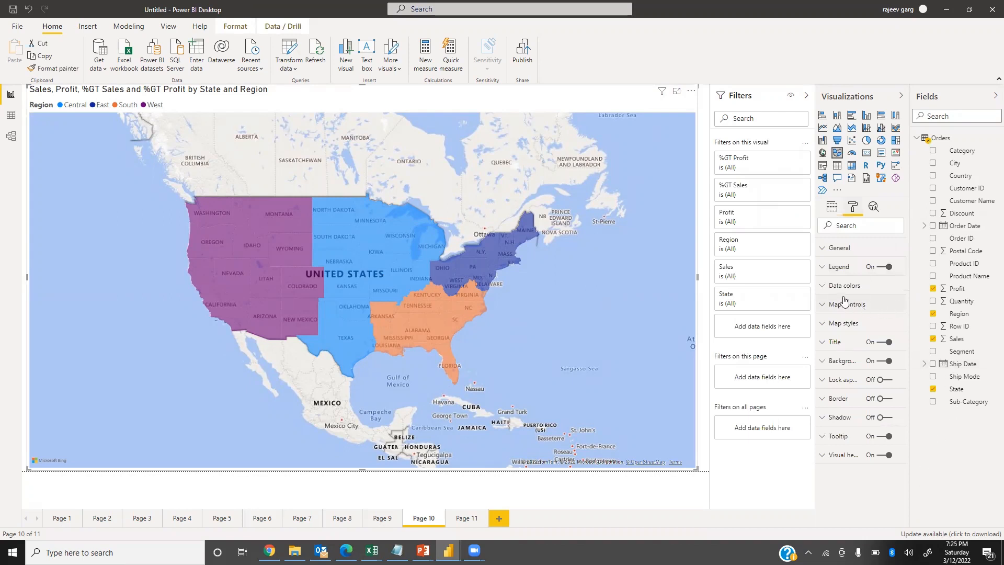
{"action": "left_click", "coordinate": [829, 286]}
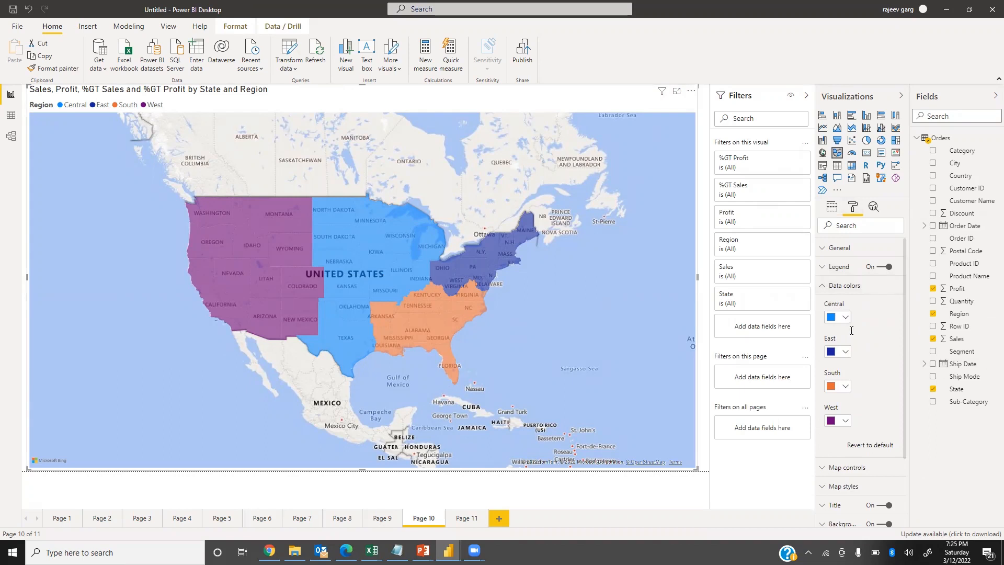
{"action": "left_click", "coordinate": [844, 317]}
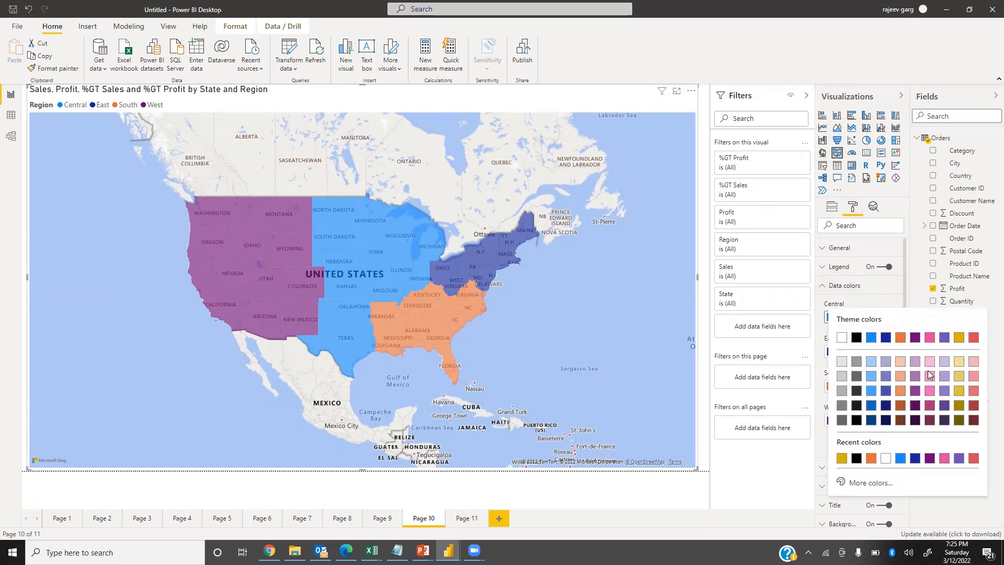
{"action": "left_click", "coordinate": [944, 362]}
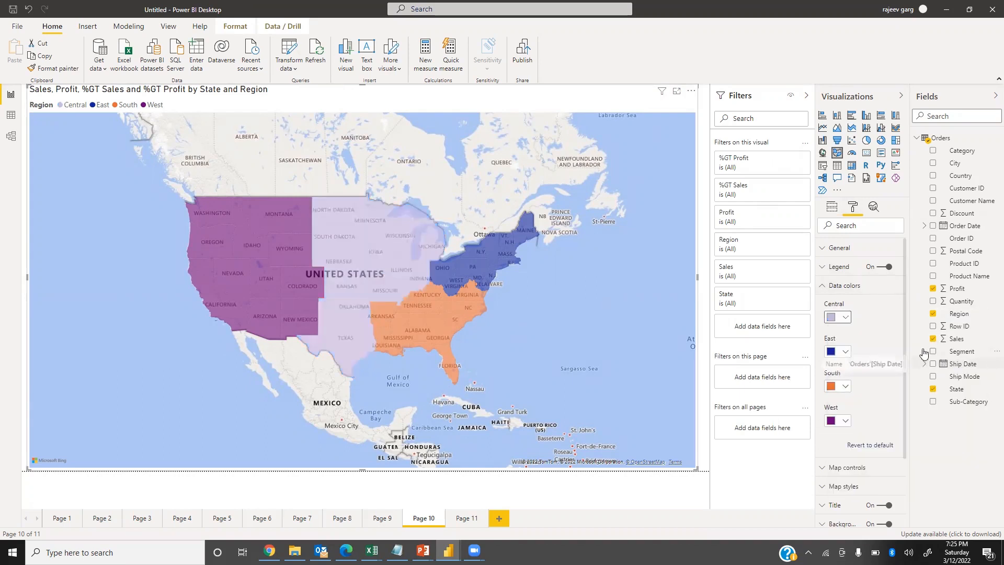
Change the Central region's data color on the filled map to pink.
{"action": "left_click", "coordinate": [846, 317]}
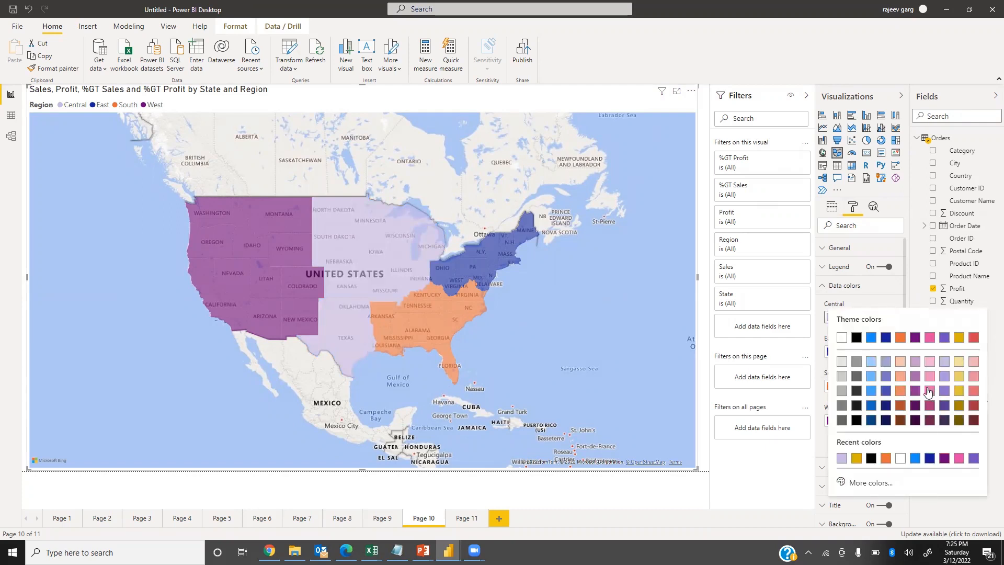
{"action": "left_click", "coordinate": [927, 390]}
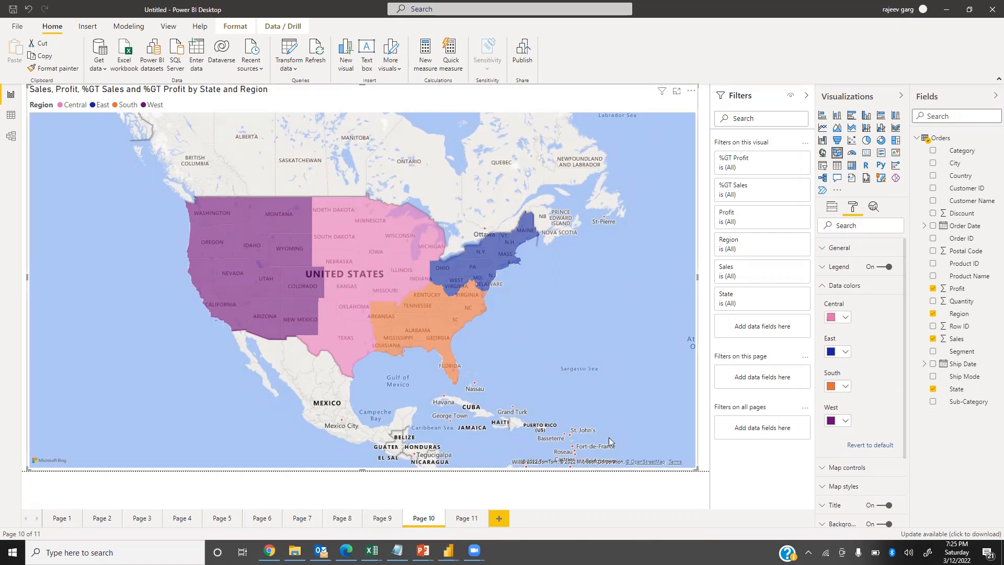
Switch to the PowerPoint slideshow, advance from the map formatting slides to the India Map slide, and return to Power BI Desktop.
{"action": "key", "text": "alt+Tab"}
{"action": "key", "text": "alt+Tab"}
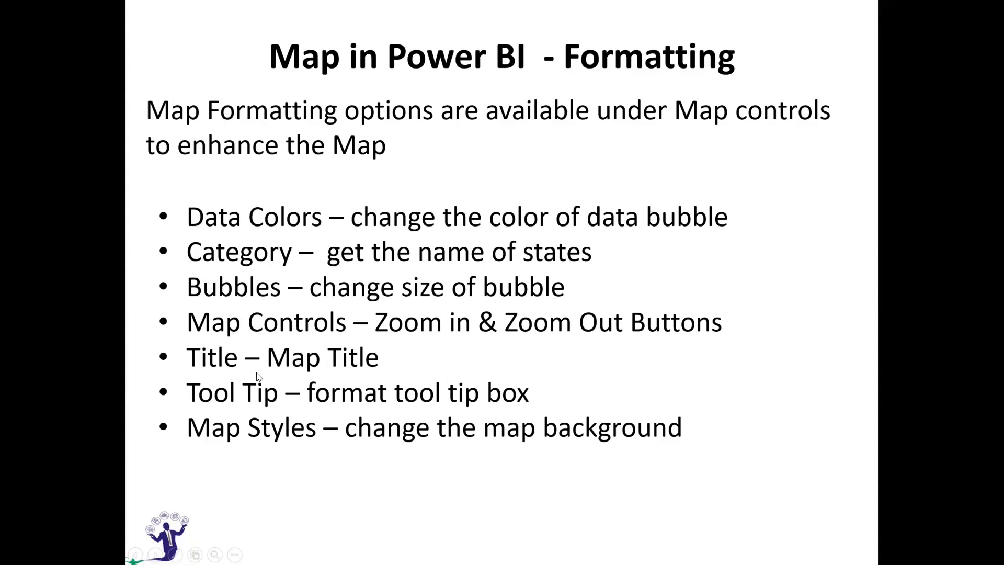
{"action": "left_click", "coordinate": [344, 434]}
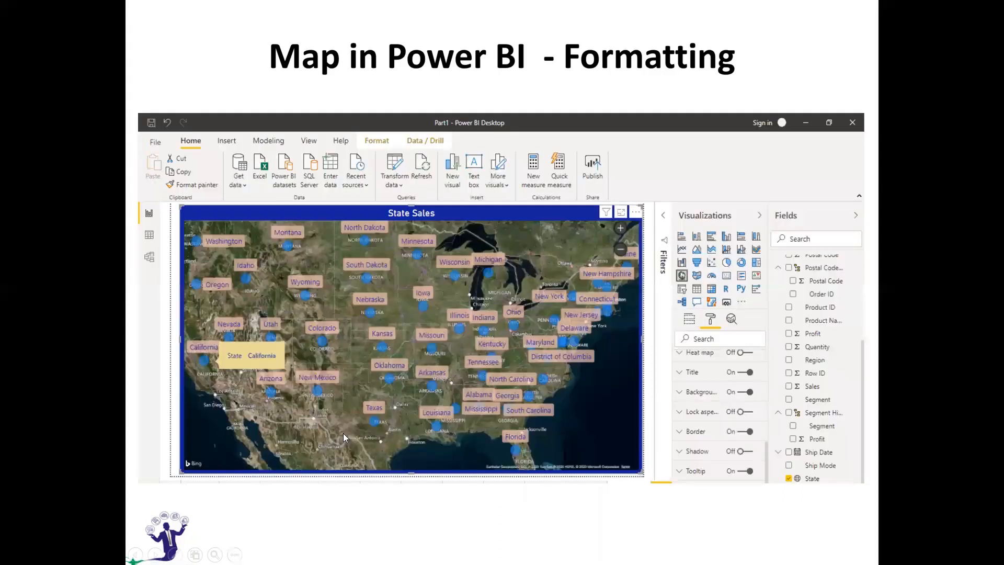
{"action": "left_click", "coordinate": [355, 406]}
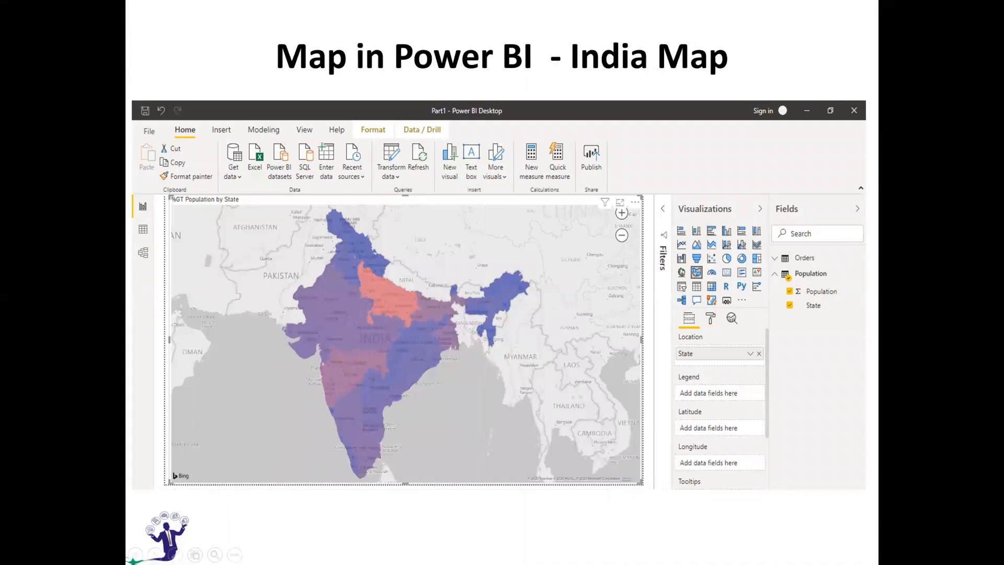
{"action": "key", "text": "alt+Tab"}
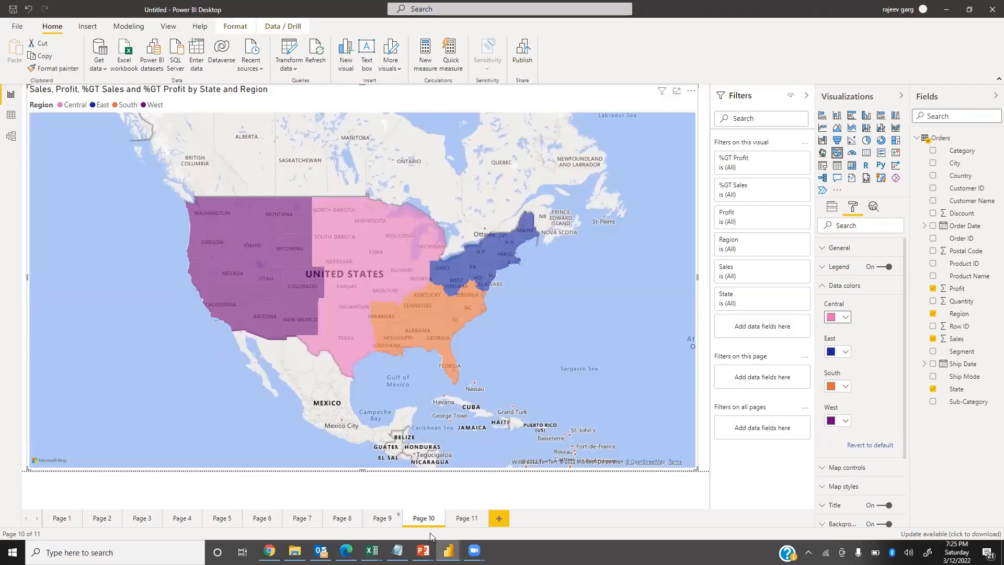
Add a blank report page and load the Population sheet from the IndiaTemp Excel workbook.
{"action": "left_click", "coordinate": [503, 521]}
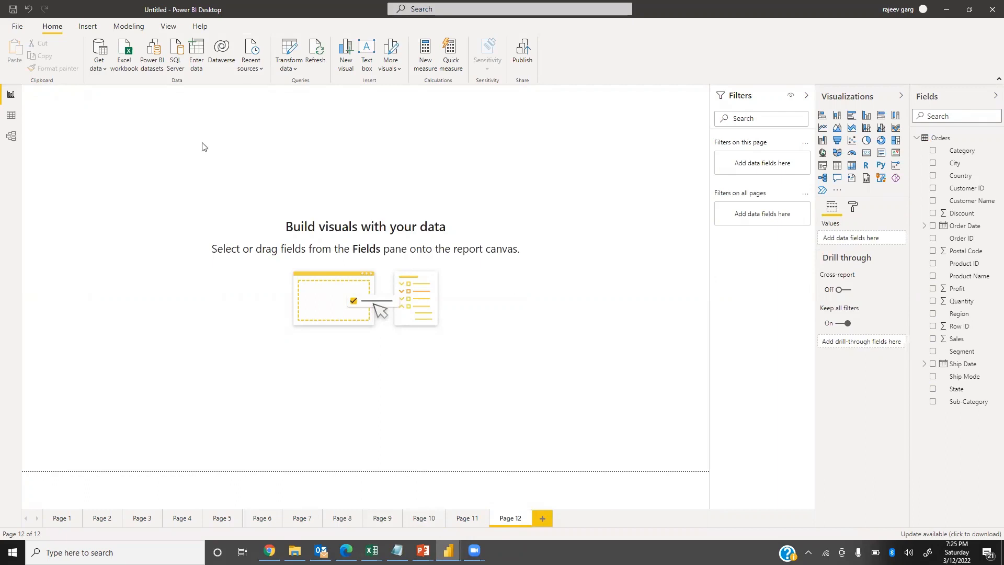
{"action": "left_click", "coordinate": [99, 64]}
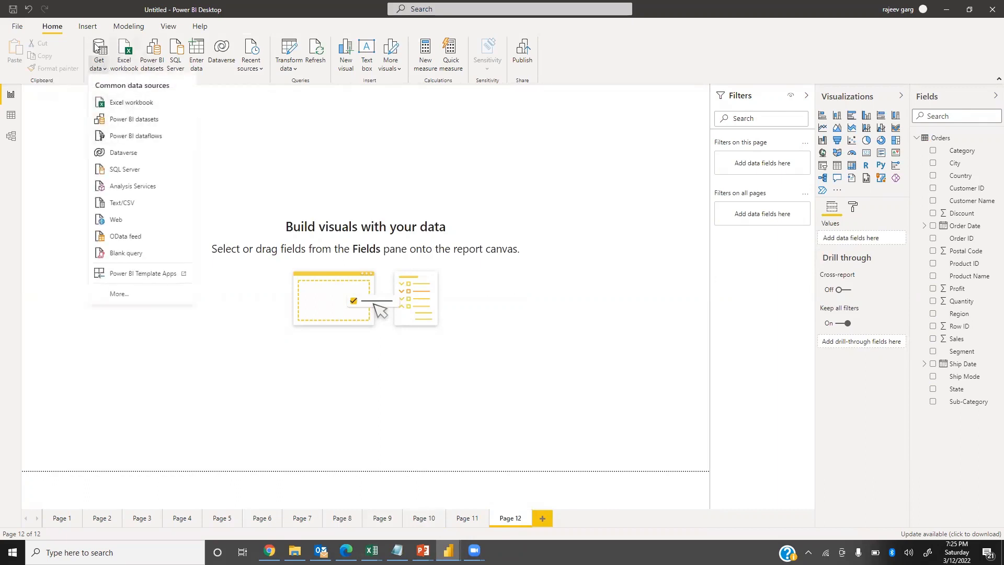
{"action": "left_click", "coordinate": [135, 109]}
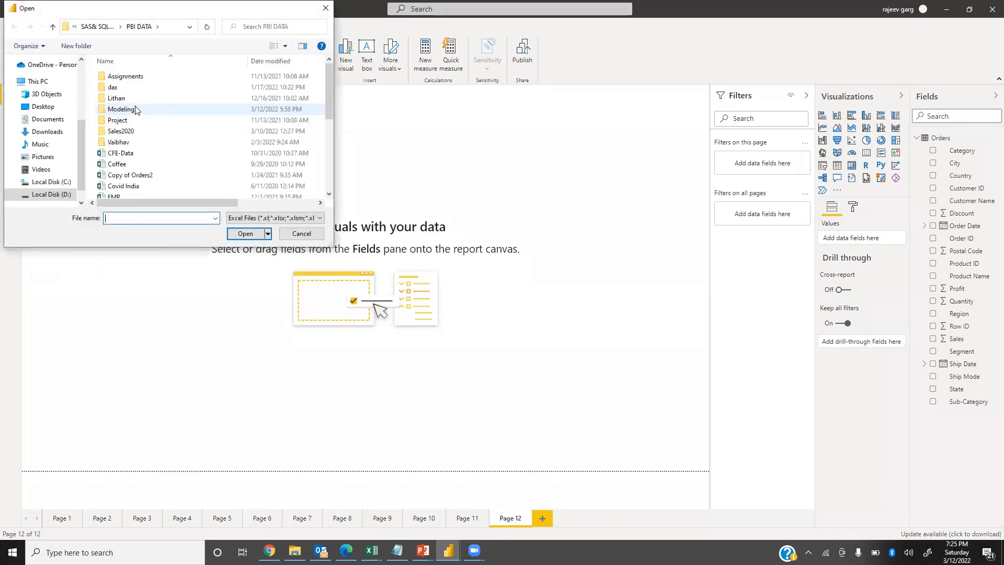
{"action": "left_click", "coordinate": [158, 155]}
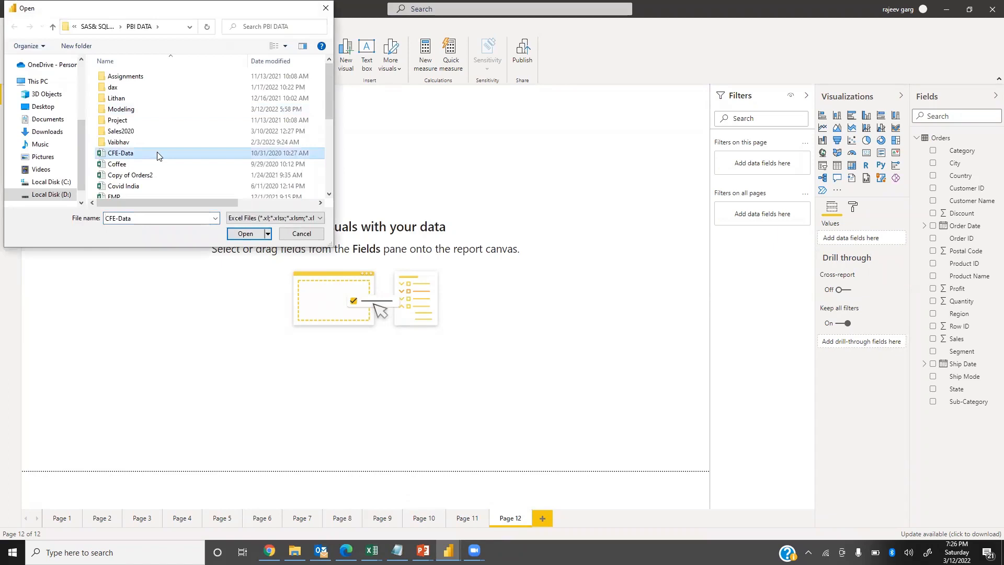
{"action": "key", "text": "i"}
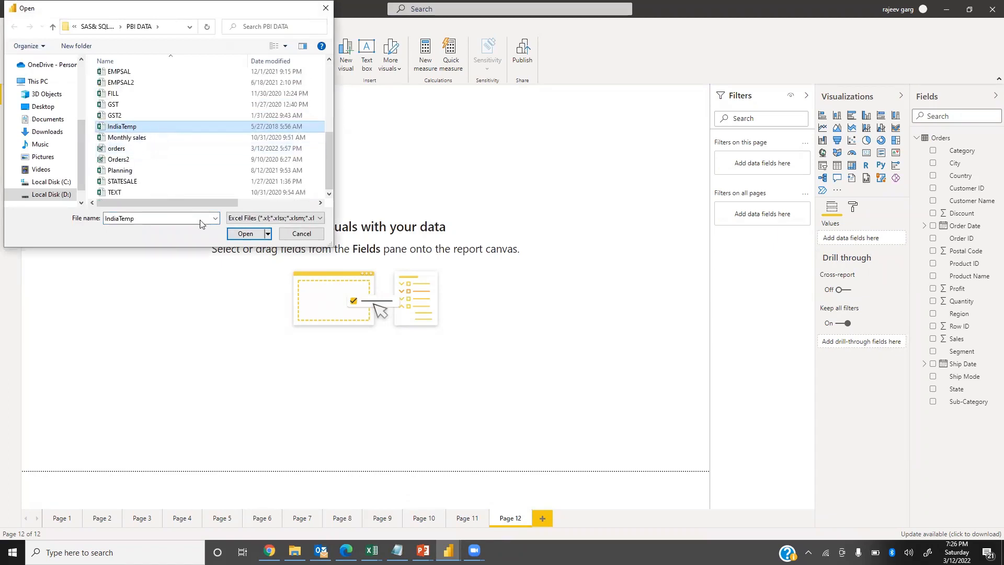
{"action": "left_click", "coordinate": [240, 237]}
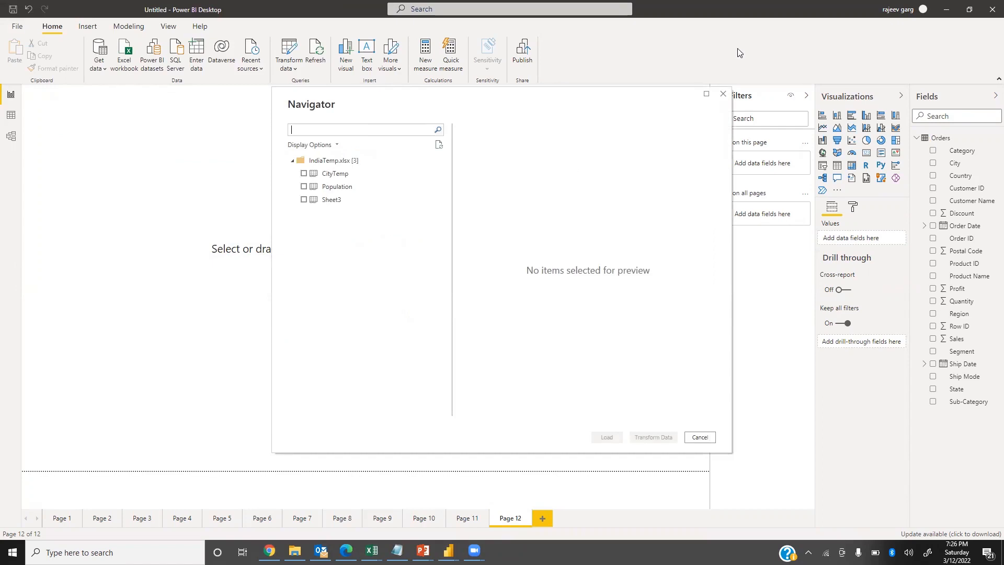
{"action": "left_click", "coordinate": [305, 188]}
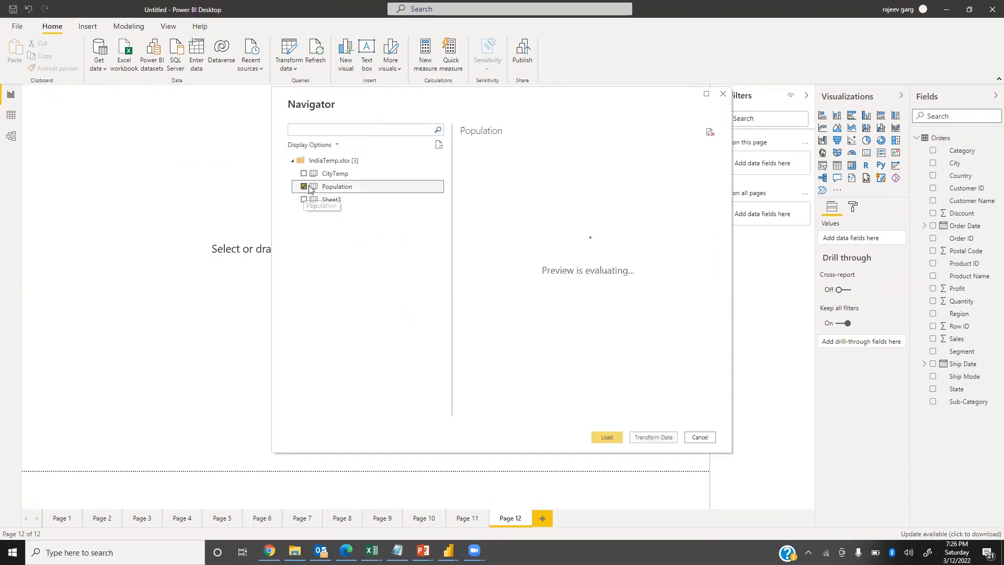
{"action": "left_click", "coordinate": [606, 440]}
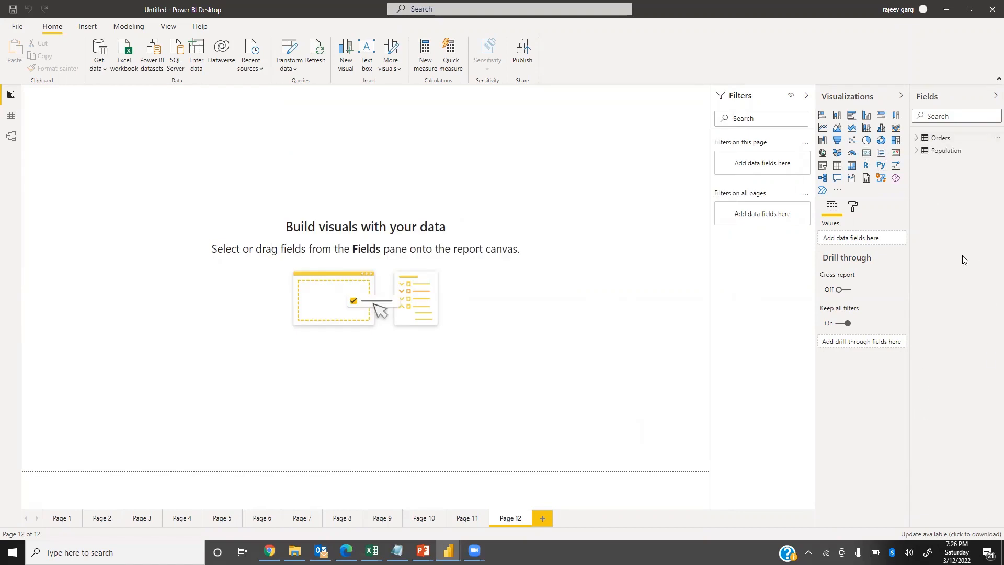
Build a large bubble map from the Population table with State as location and Population as bubble size.
{"action": "left_click", "coordinate": [915, 154]}
{"action": "left_click", "coordinate": [916, 152]}
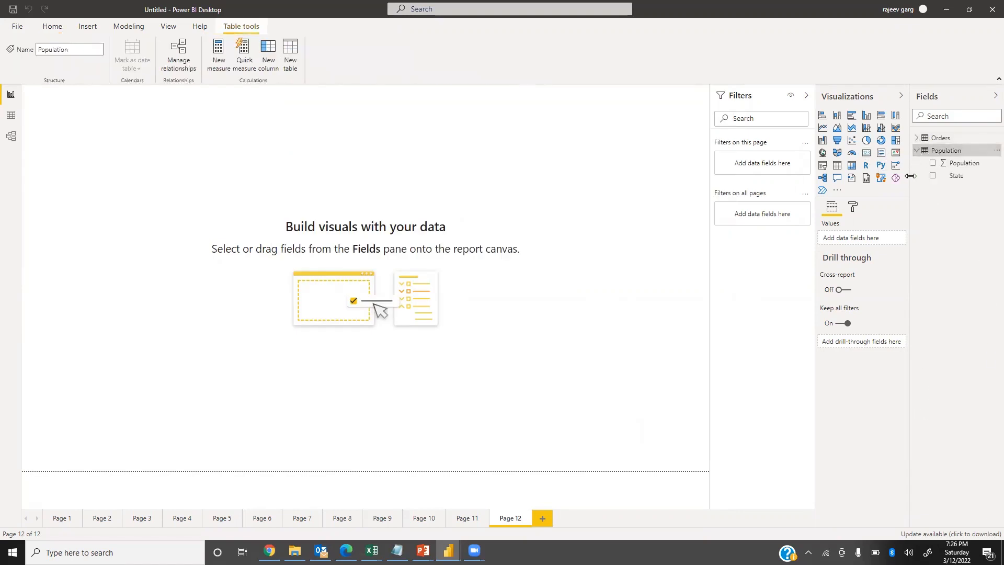
{"action": "left_click", "coordinate": [822, 153]}
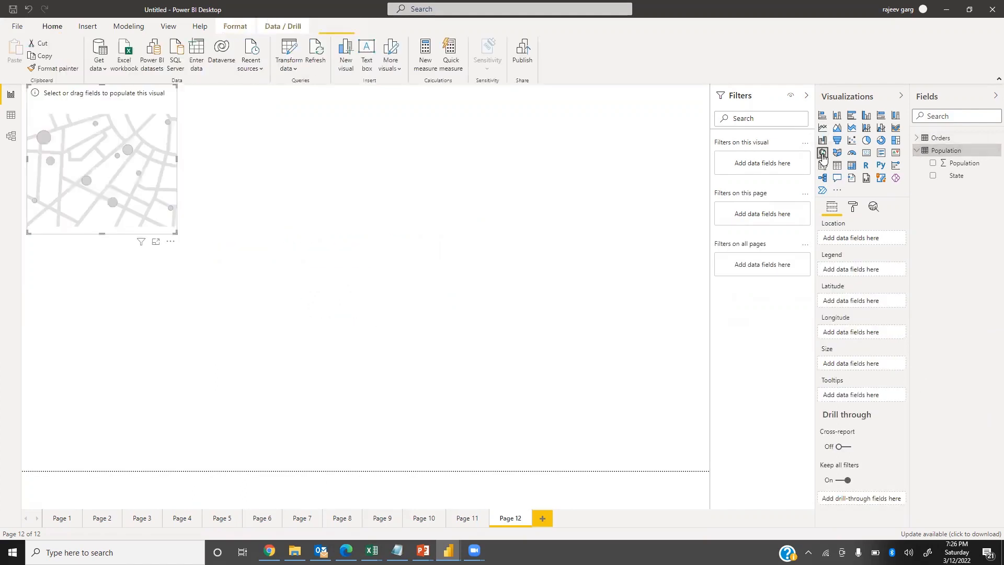
{"action": "left_click_drag", "start_coordinate": [173, 234], "coordinate": [665, 471]}
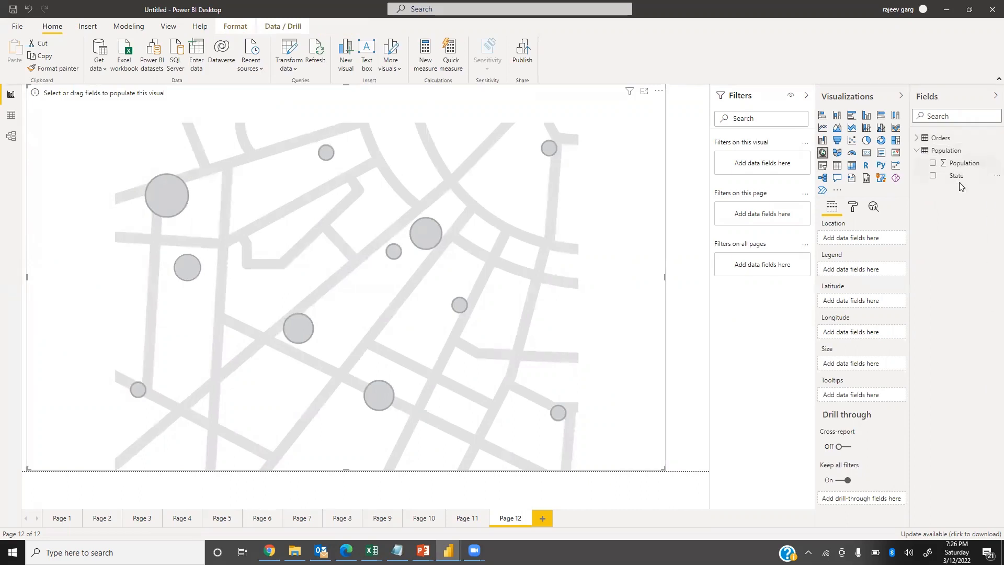
{"action": "left_click", "coordinate": [933, 177]}
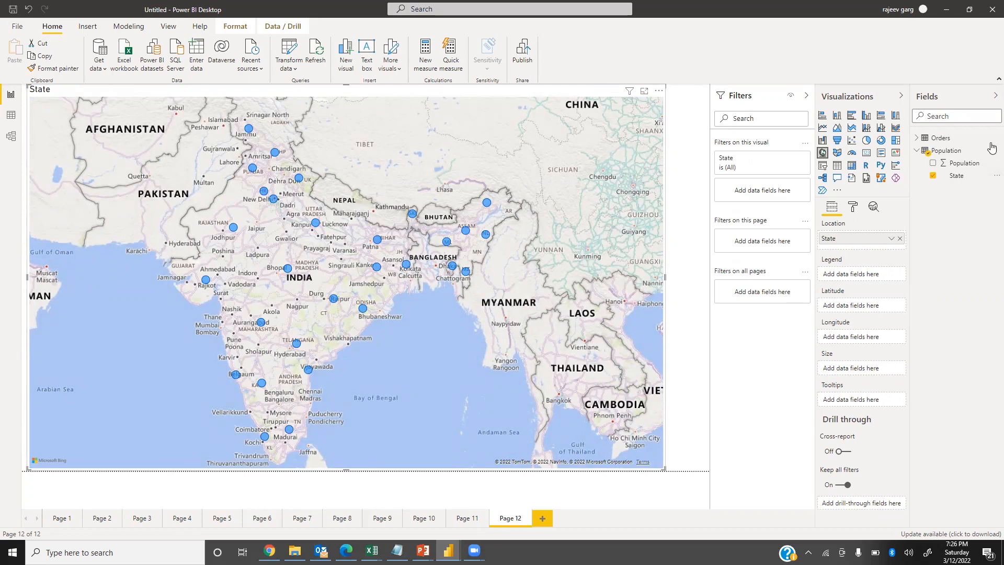
{"action": "left_click_drag", "start_coordinate": [944, 171], "coordinate": [862, 368]}
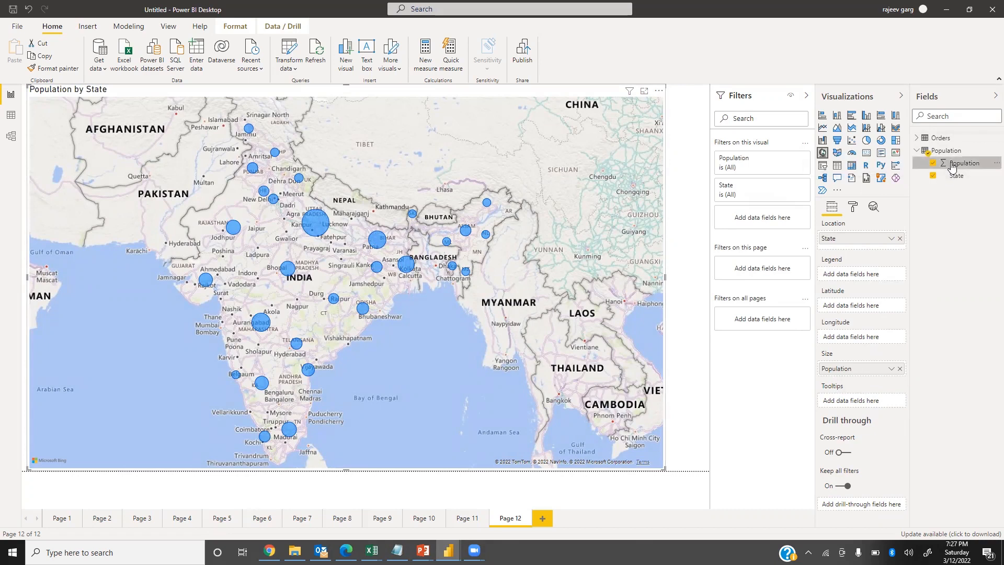
Try Population as the bubble map's legend, remove it, and show the bubble size's Population as percent of grand total.
{"action": "left_click_drag", "start_coordinate": [952, 167], "coordinate": [854, 277]}
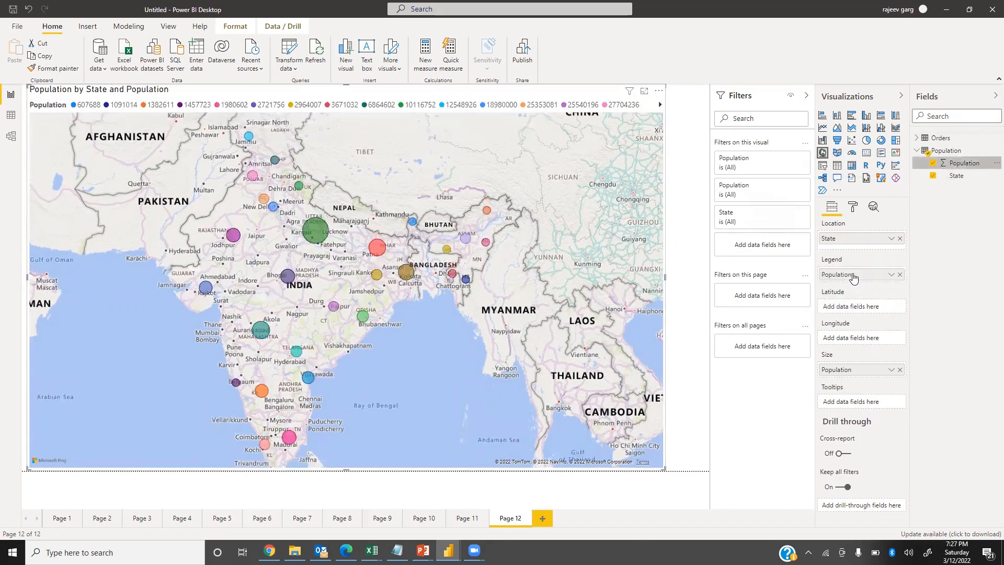
{"action": "left_click", "coordinate": [900, 274]}
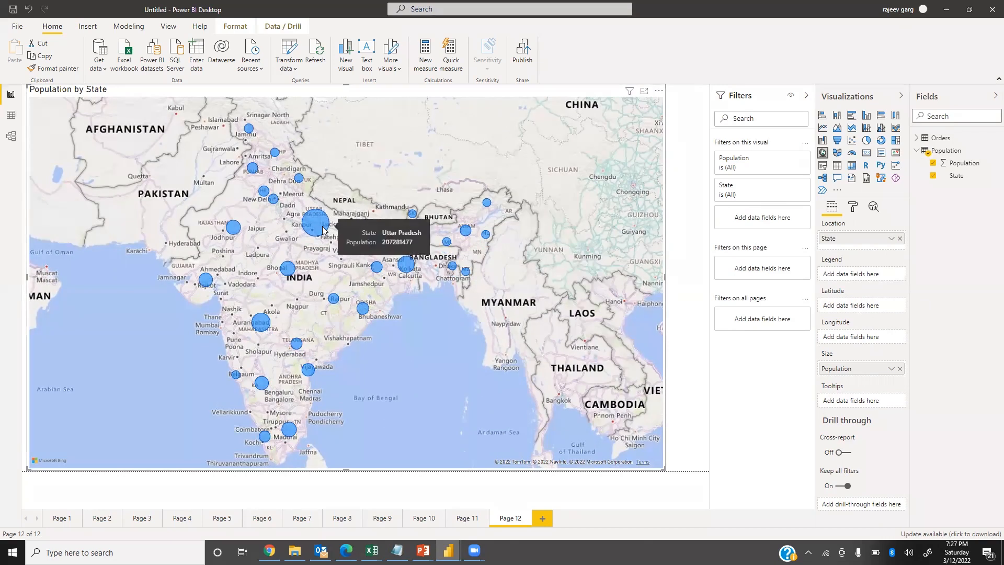
{"action": "left_click", "coordinate": [891, 370]}
{"action": "mouse_move", "coordinate": [921, 351]}
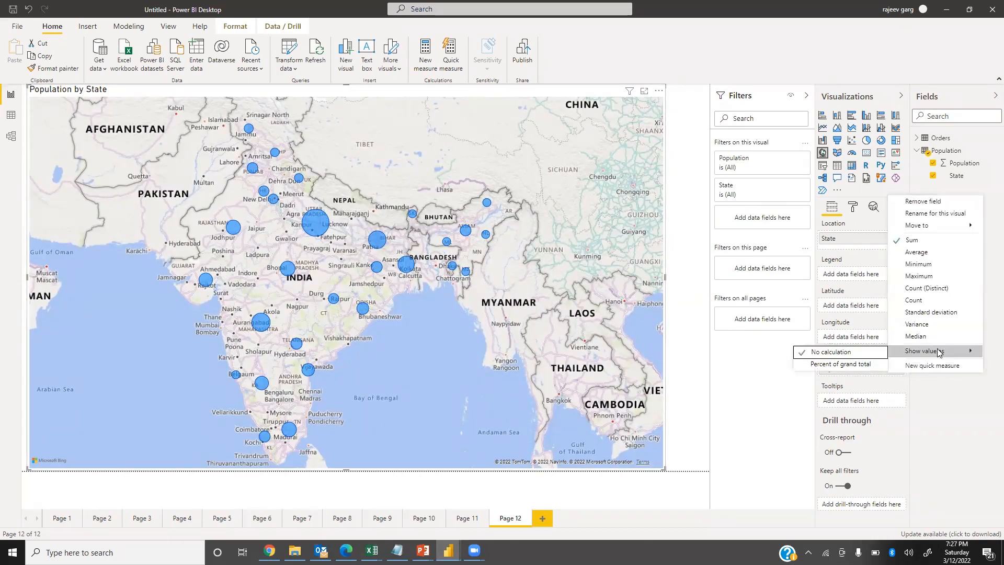
{"action": "left_click", "coordinate": [852, 366]}
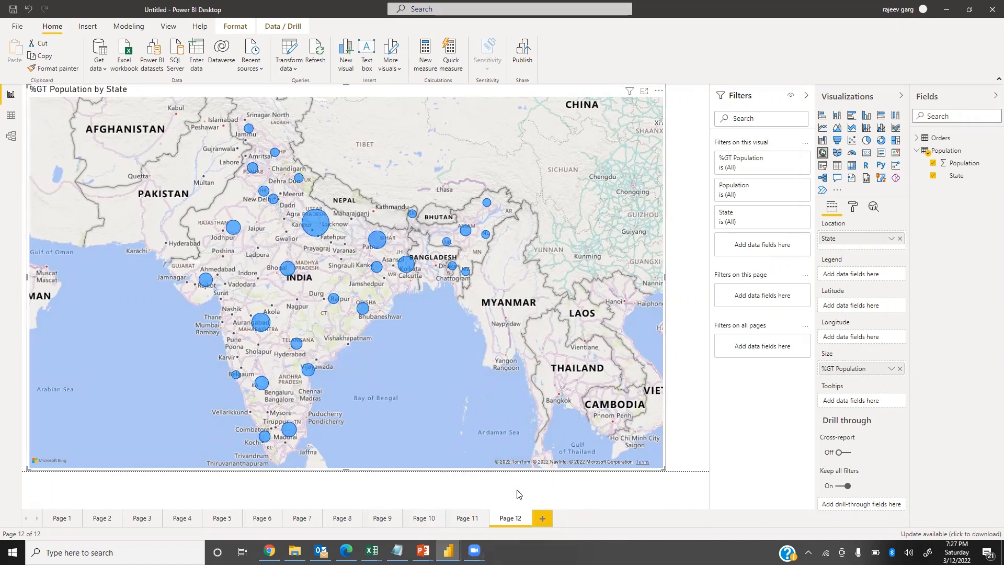
Add another report page with a filled map enlarged across most of the canvas, using State as its location.
{"action": "left_click", "coordinate": [542, 517]}
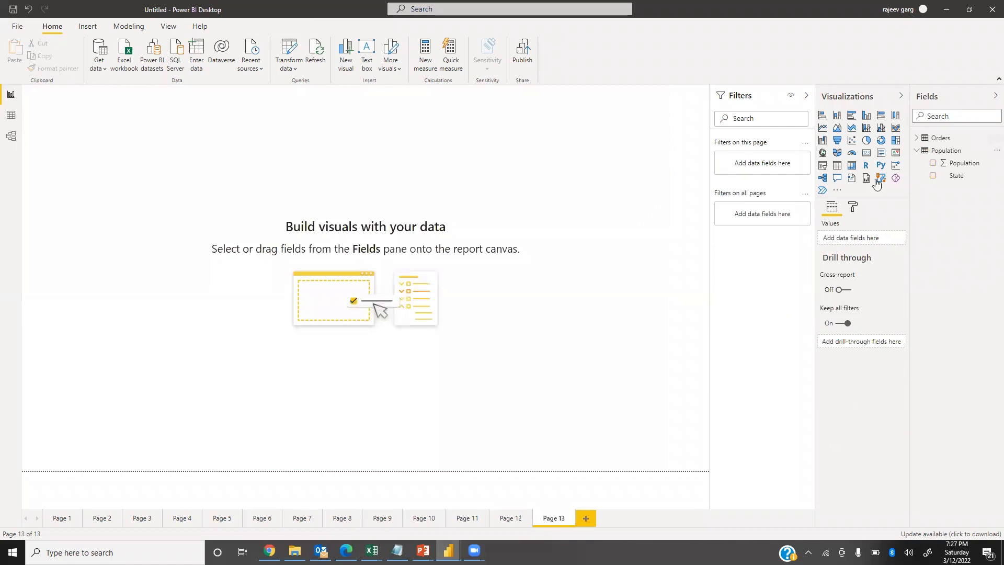
{"action": "left_click", "coordinate": [837, 153]}
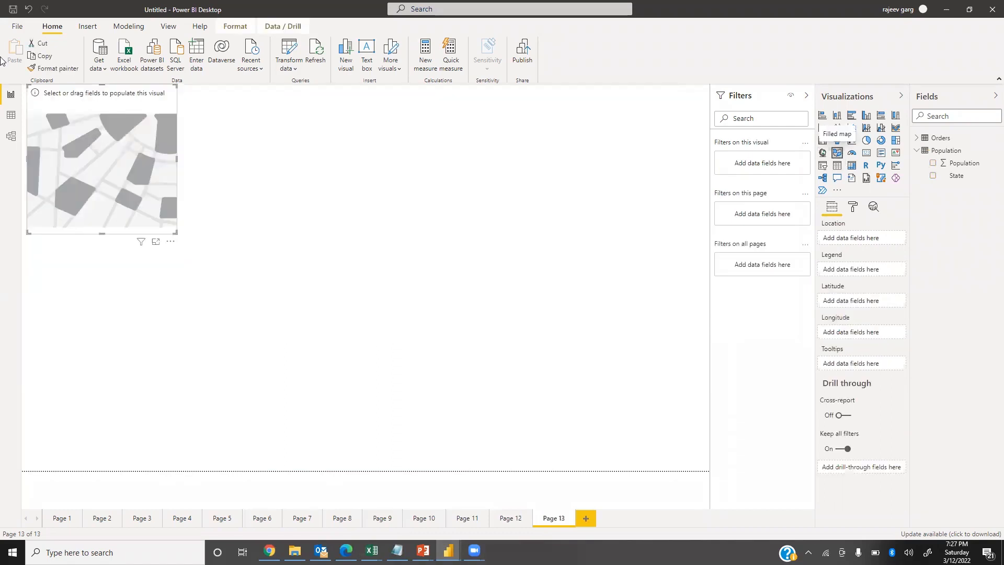
{"action": "left_click_drag", "start_coordinate": [176, 230], "coordinate": [676, 487]}
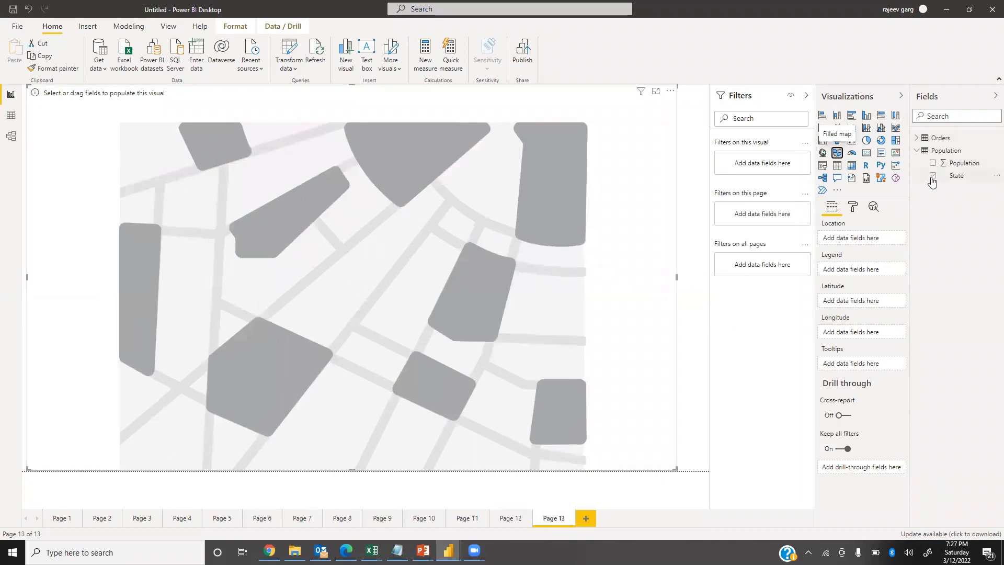
{"action": "left_click", "coordinate": [932, 179]}
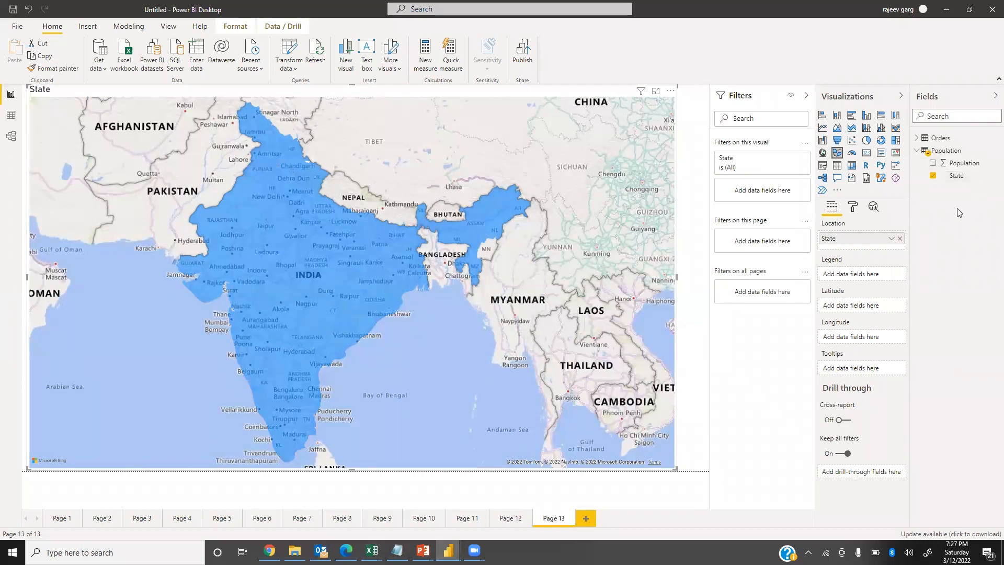
Try coloring the filled map by Population and by State through its legend, removing each field again.
{"action": "left_click_drag", "start_coordinate": [965, 162], "coordinate": [874, 274]}
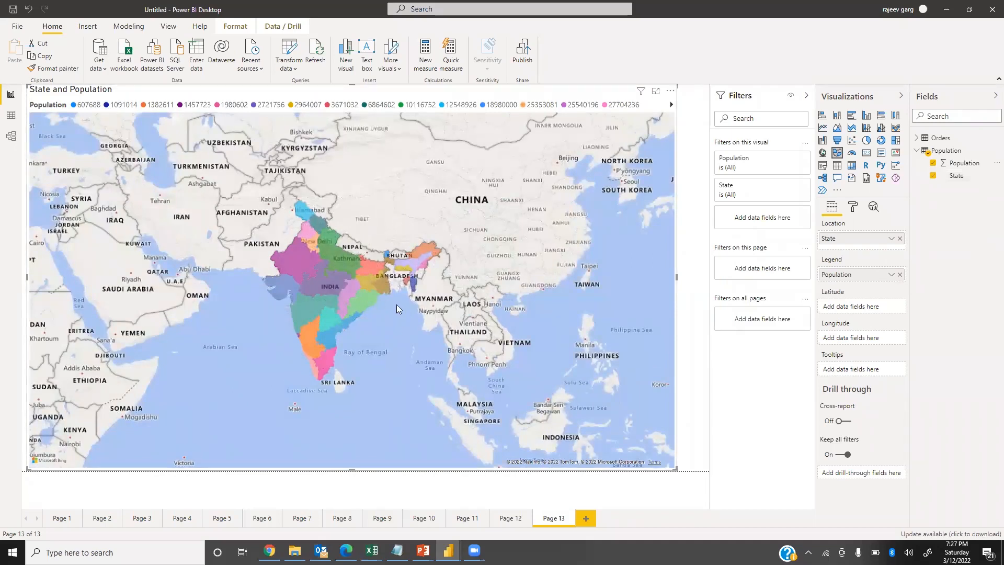
{"action": "left_click", "coordinate": [899, 275]}
{"action": "left_click_drag", "start_coordinate": [956, 175], "coordinate": [865, 275]}
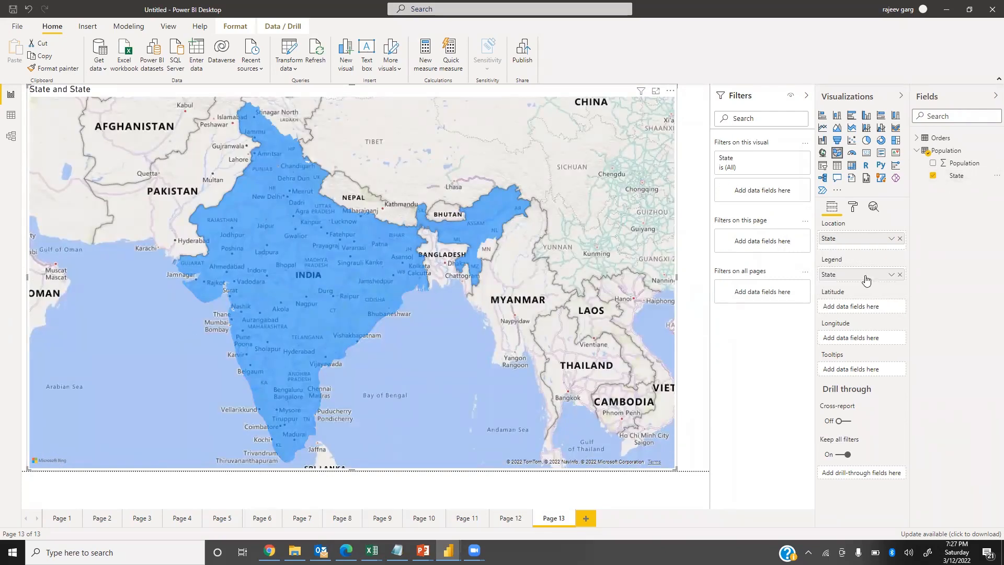
{"action": "left_click", "coordinate": [899, 275]}
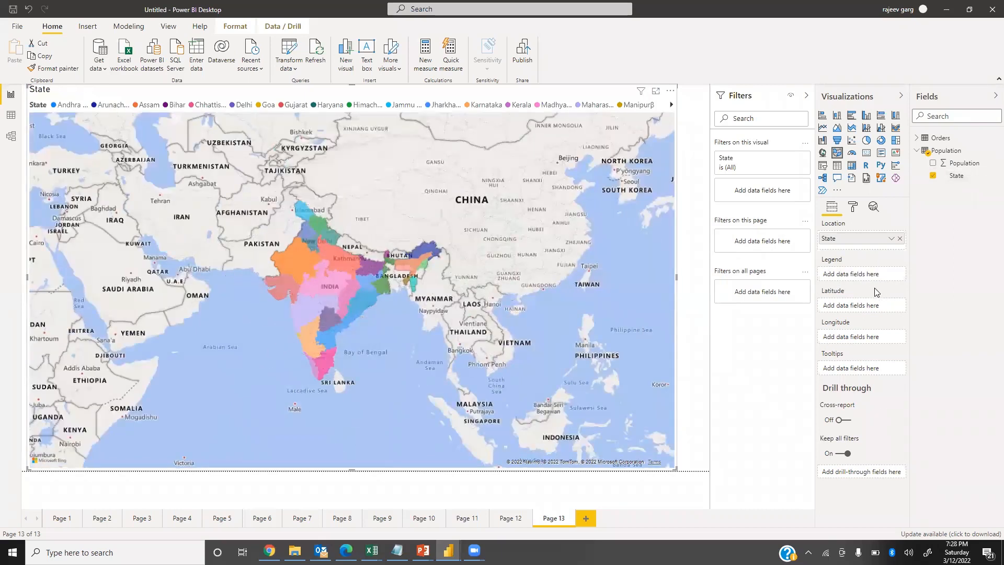
Add Population to the filled map's tooltips and show it as percent of grand total.
{"action": "left_click_drag", "start_coordinate": [958, 165], "coordinate": [883, 382]}
{"action": "left_click", "coordinate": [891, 371]}
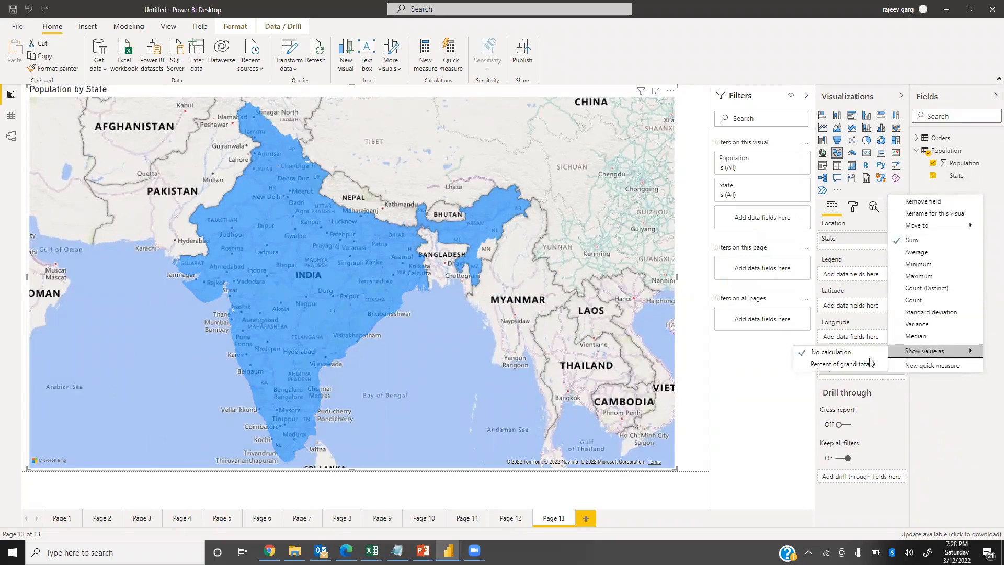
{"action": "mouse_move", "coordinate": [925, 353]}
{"action": "left_click", "coordinate": [858, 365]}
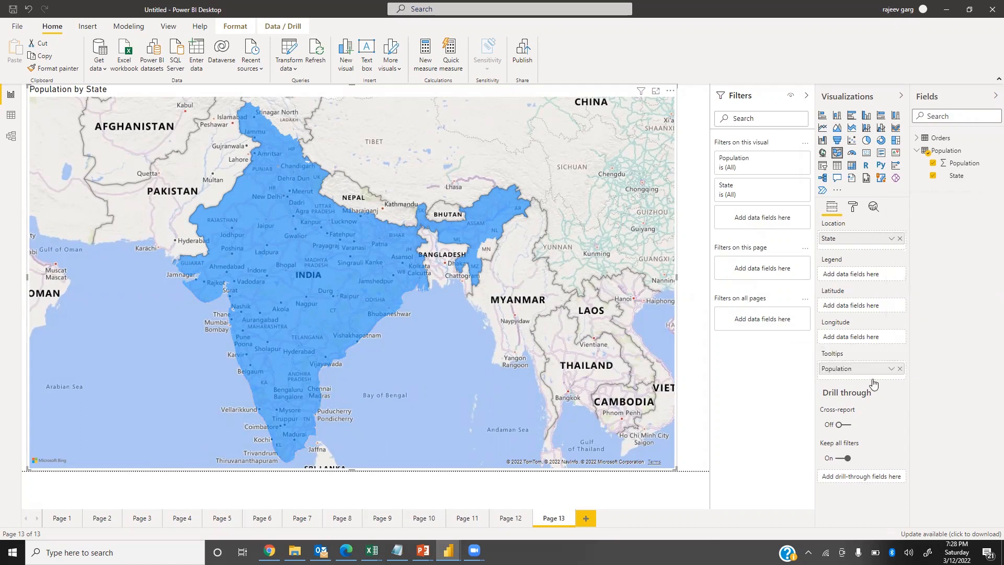
{"action": "mouse_move", "coordinate": [320, 235]}
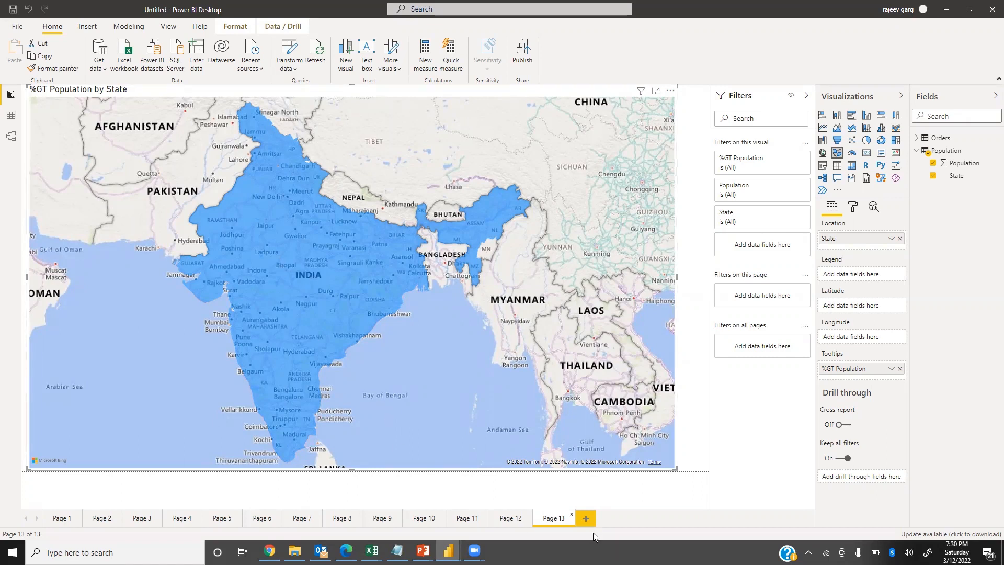
Add another blank report page and switch to the PowerPoint slide about tables in Power BI.
{"action": "left_click", "coordinate": [587, 519]}
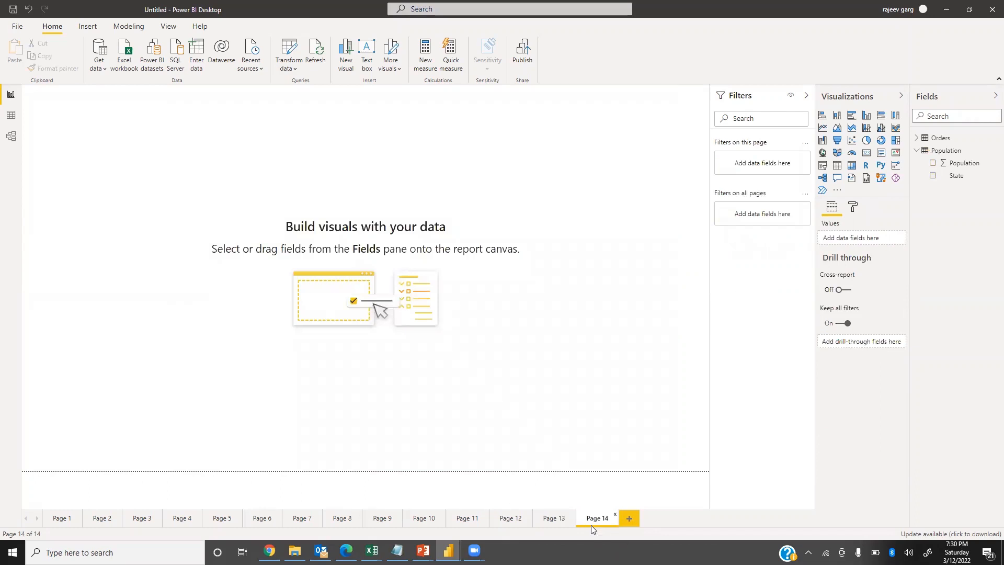
{"action": "key", "text": "alt+Tab"}
{"action": "key", "text": "alt+Tab"}
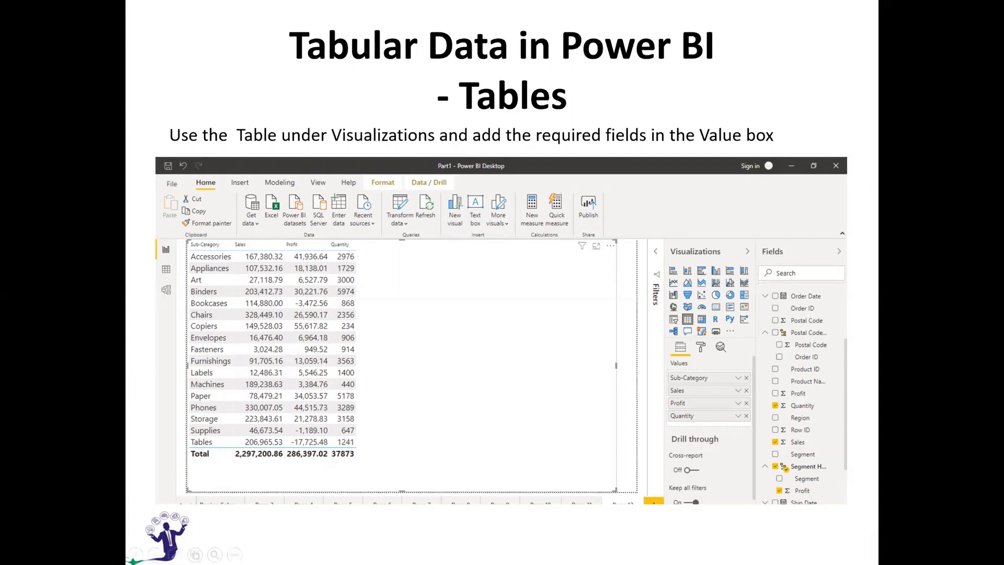
Switch back to Power BI Desktop and add a table visual enlarged across most of the blank page.
{"action": "key", "text": "alt+Tab"}
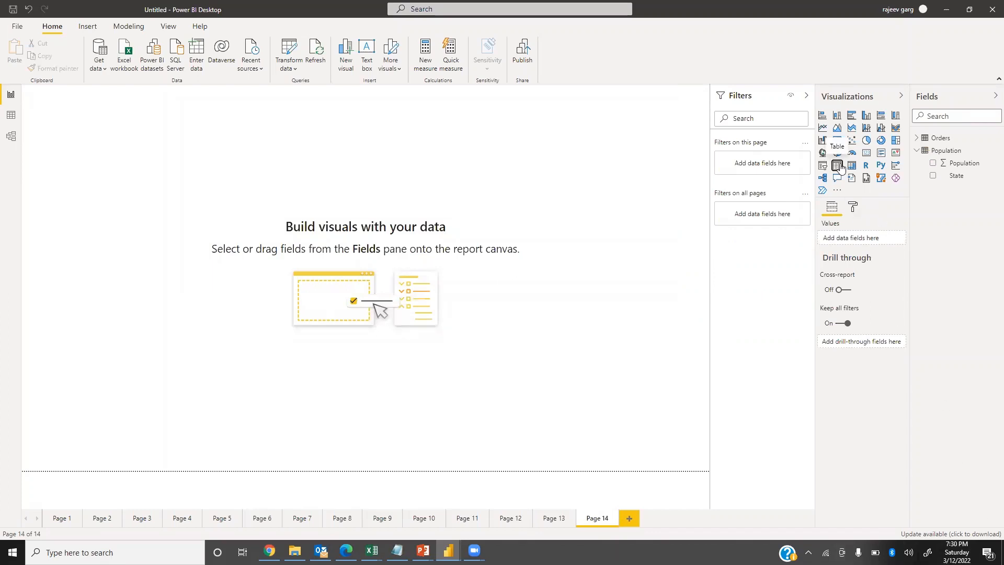
{"action": "left_click", "coordinate": [837, 166]}
{"action": "left_click_drag", "start_coordinate": [174, 234], "coordinate": [610, 491]}
Fill the table with Category, Sub-Category, Sales, Quantity, Discount and Profit from the Orders data.
{"action": "left_click", "coordinate": [923, 139]}
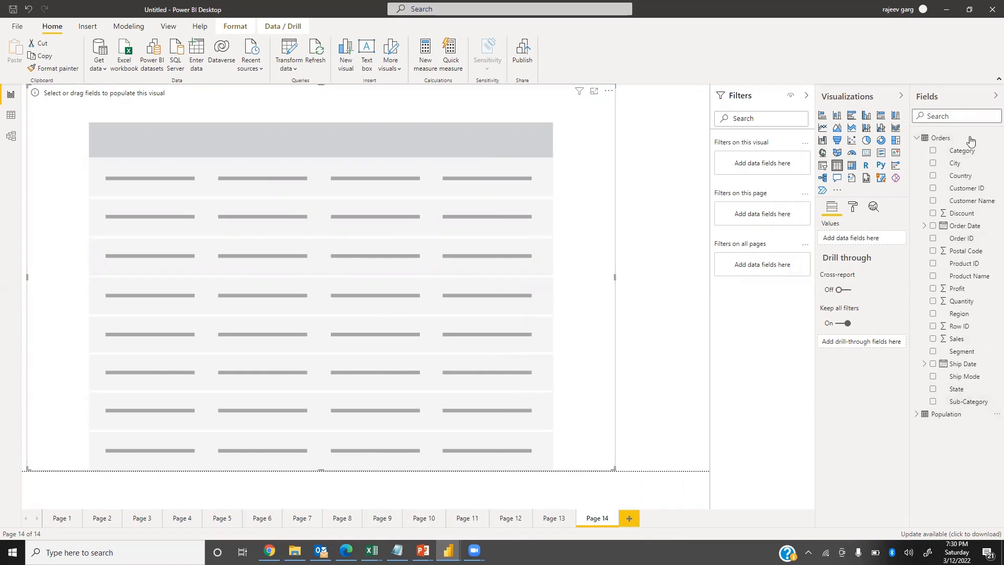
{"action": "left_click_drag", "start_coordinate": [978, 152], "coordinate": [887, 243]}
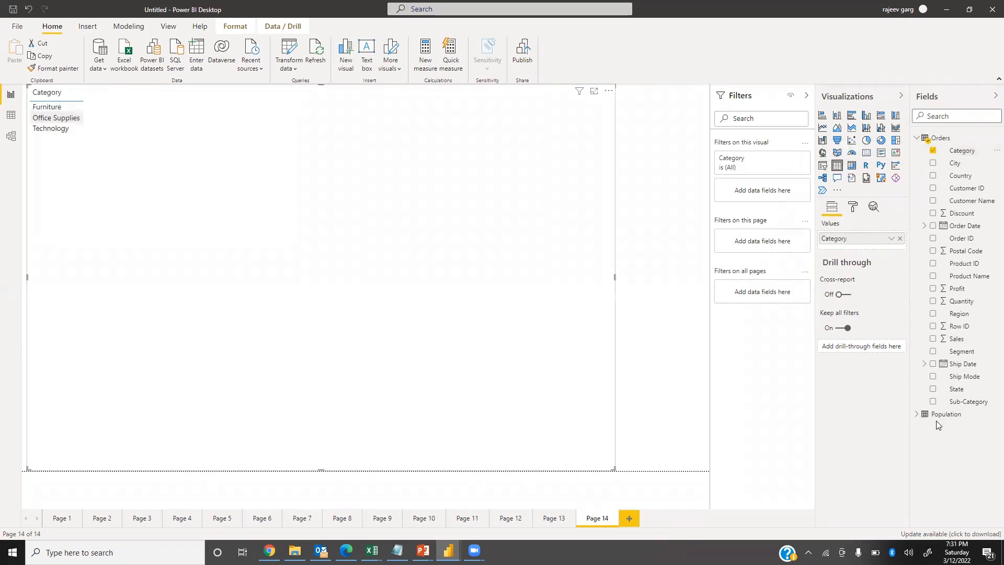
{"action": "left_click", "coordinate": [933, 401]}
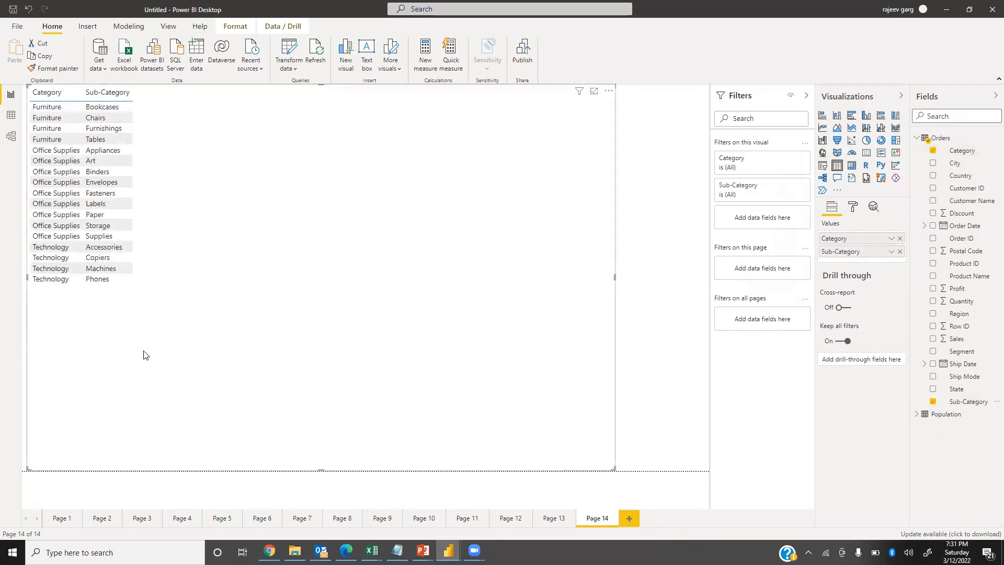
{"action": "left_click_drag", "start_coordinate": [965, 343], "coordinate": [392, 348]}
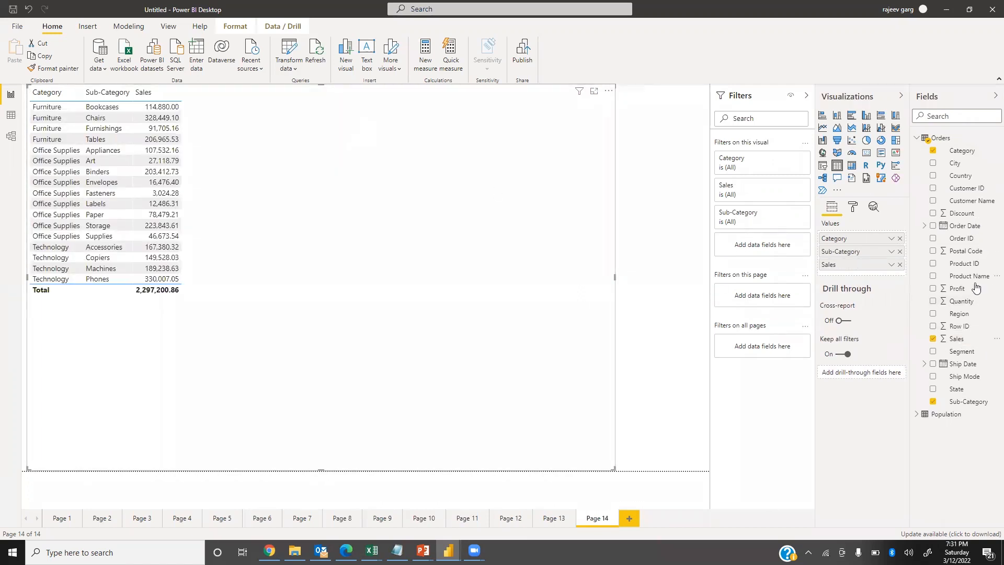
{"action": "left_click_drag", "start_coordinate": [962, 302], "coordinate": [460, 335]}
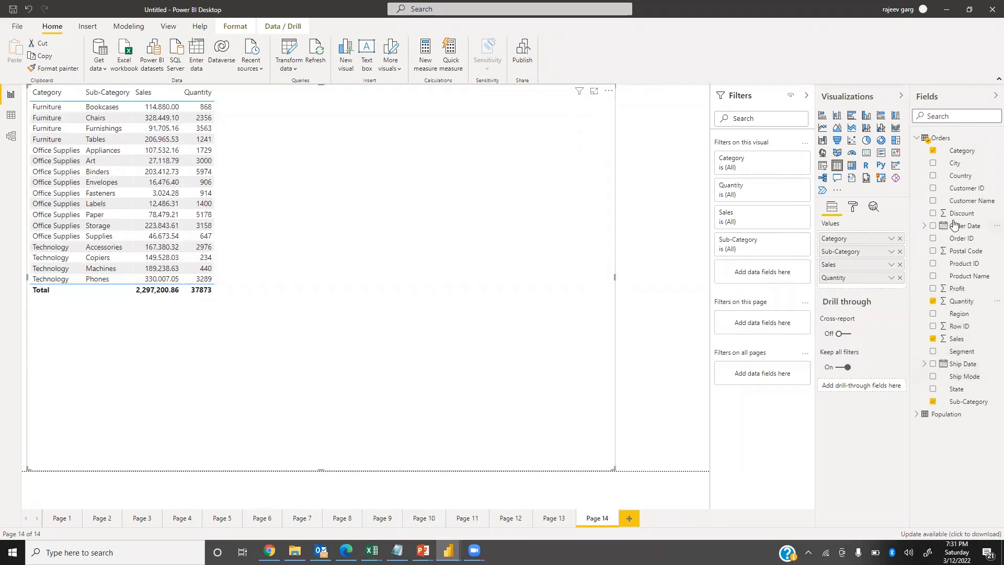
{"action": "left_click_drag", "start_coordinate": [961, 213], "coordinate": [418, 378]}
{"action": "left_click_drag", "start_coordinate": [957, 289], "coordinate": [460, 437]}
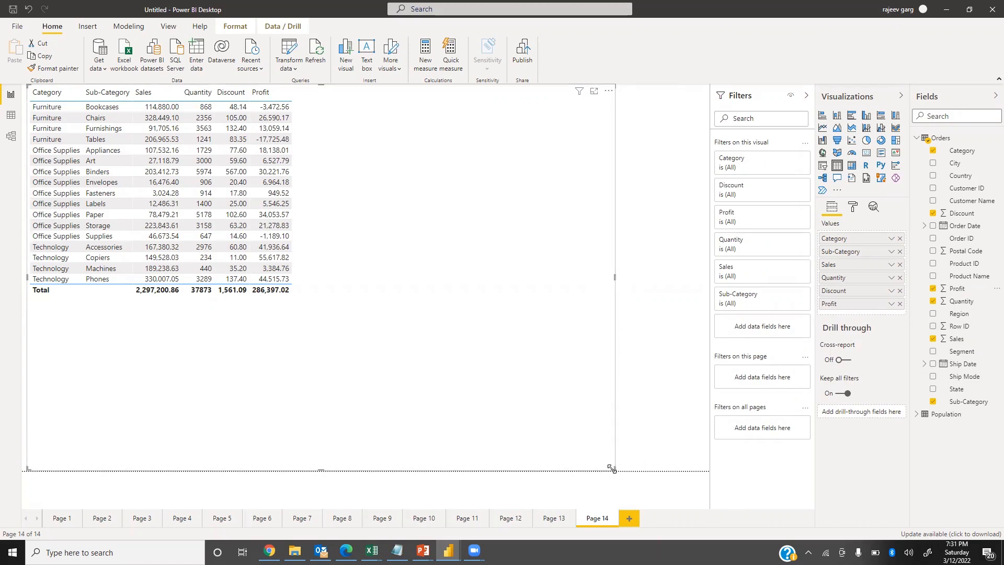
Shrink the table visual slightly and move it away from the page's upper-left corner.
{"action": "left_click_drag", "start_coordinate": [604, 446], "coordinate": [605, 444]}
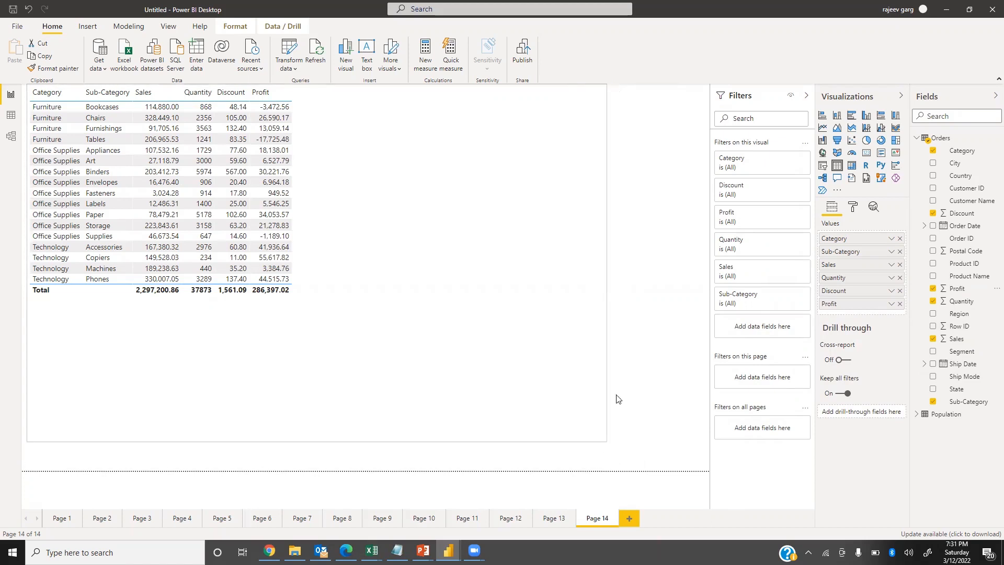
{"action": "left_click_drag", "start_coordinate": [618, 400], "coordinate": [685, 413]}
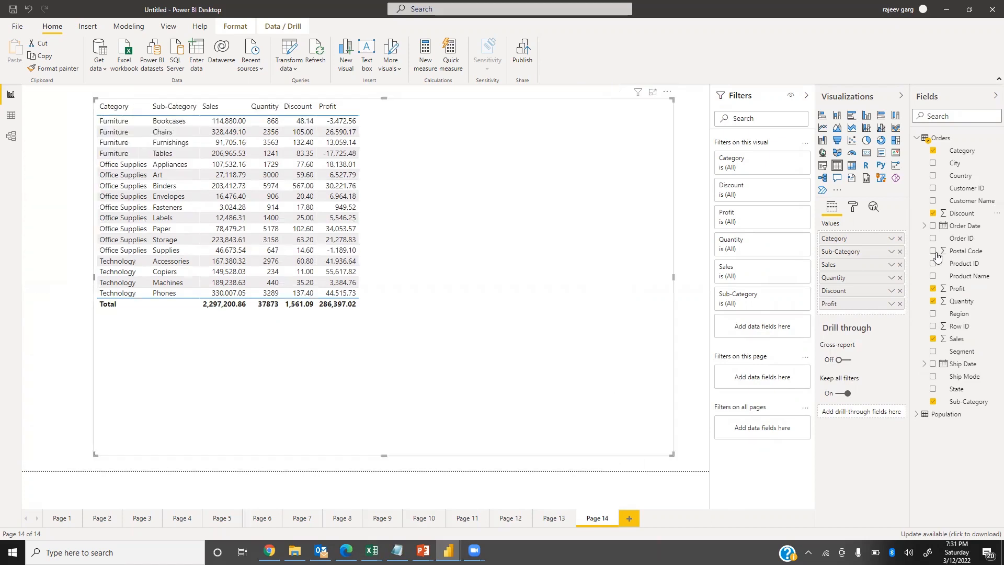
Format the table's values with a text size of 14 pt in Times New Roman.
{"action": "left_click", "coordinate": [853, 207]}
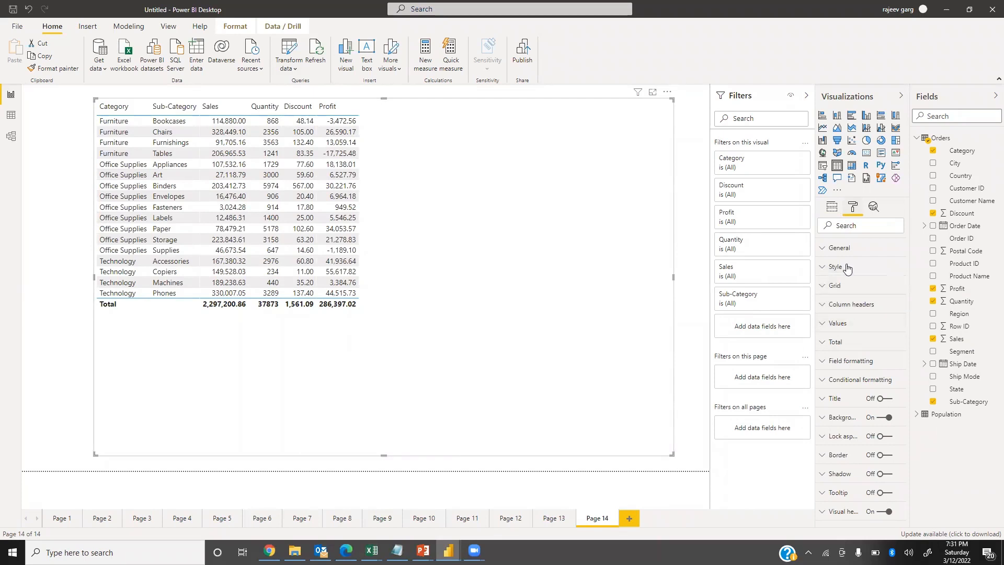
{"action": "left_click", "coordinate": [822, 331]}
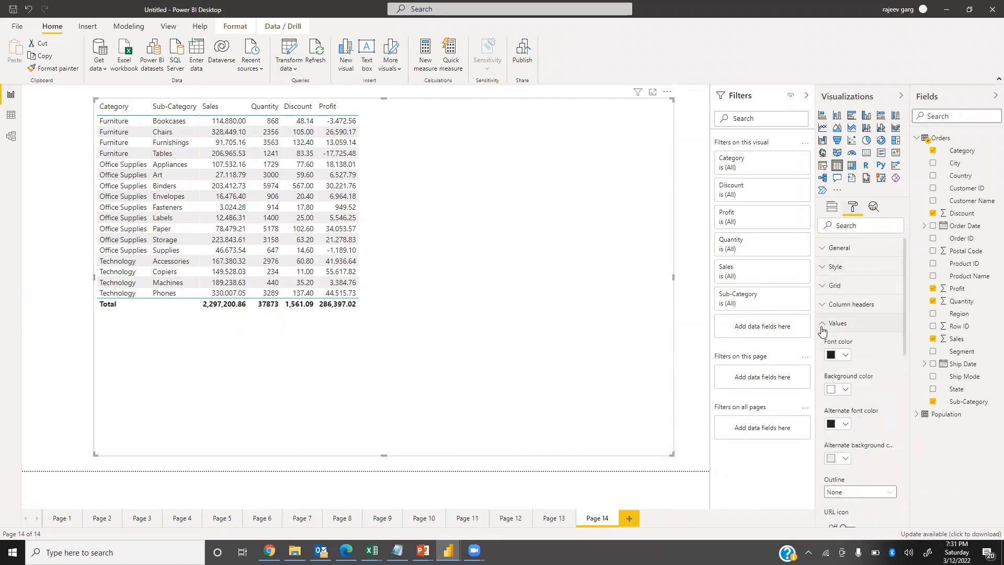
{"action": "scroll", "coordinate": [892, 455], "scroll_direction": "down", "scroll_amount": 4}
{"action": "left_click", "coordinate": [838, 423]}
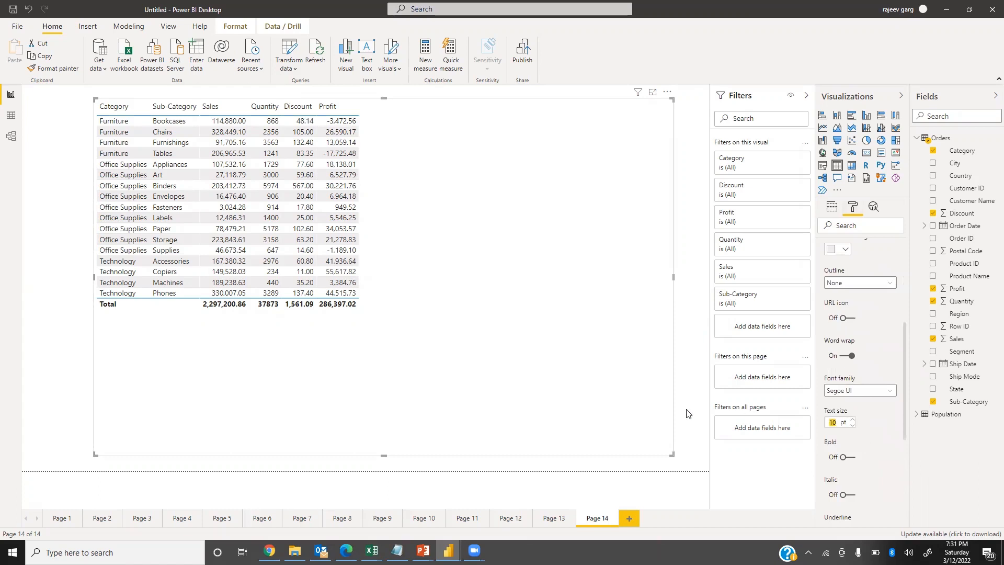
{"action": "key", "text": "Return"}
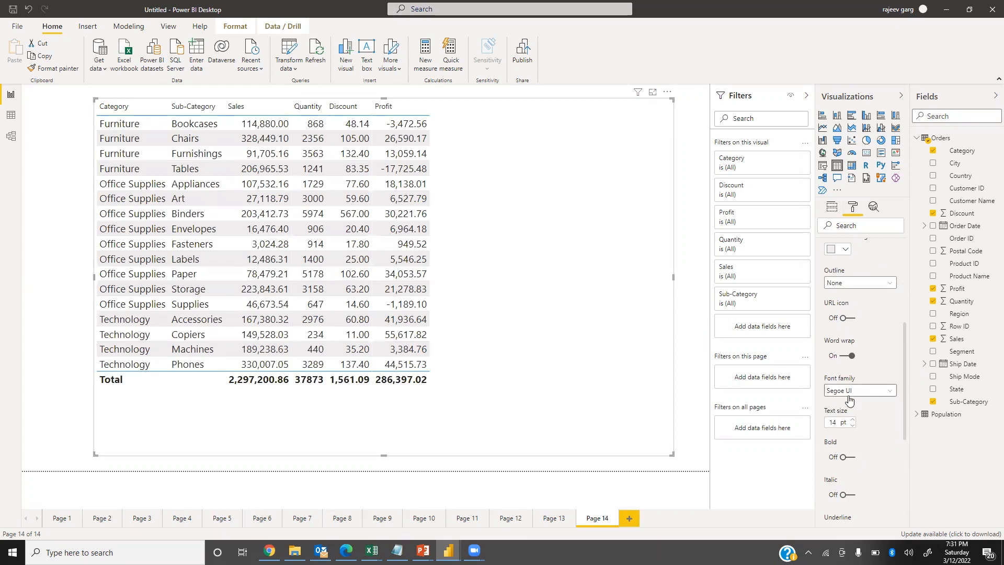
{"action": "left_click", "coordinate": [878, 392]}
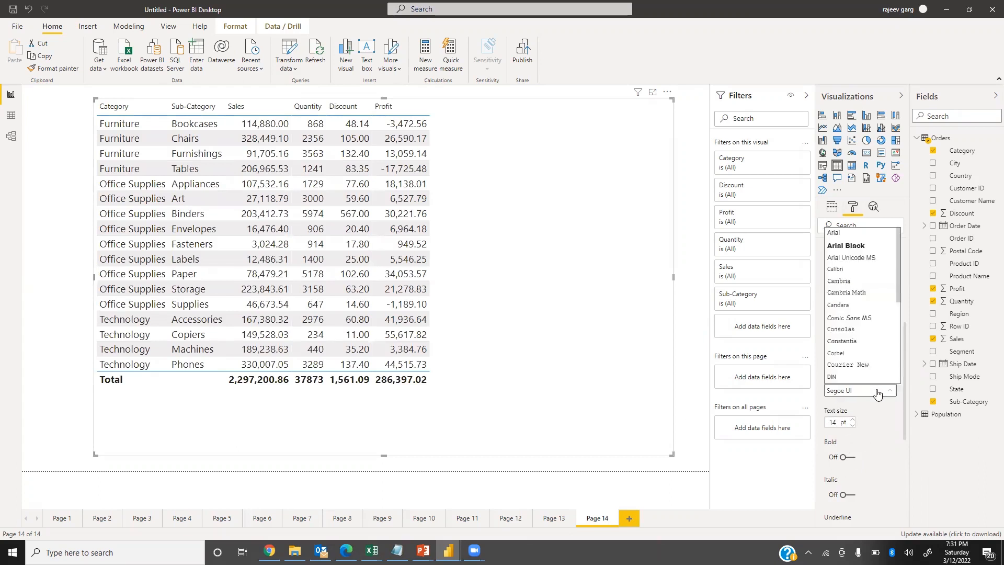
{"action": "scroll", "coordinate": [877, 387], "scroll_direction": "down", "scroll_amount": 5}
{"action": "left_click", "coordinate": [867, 382]}
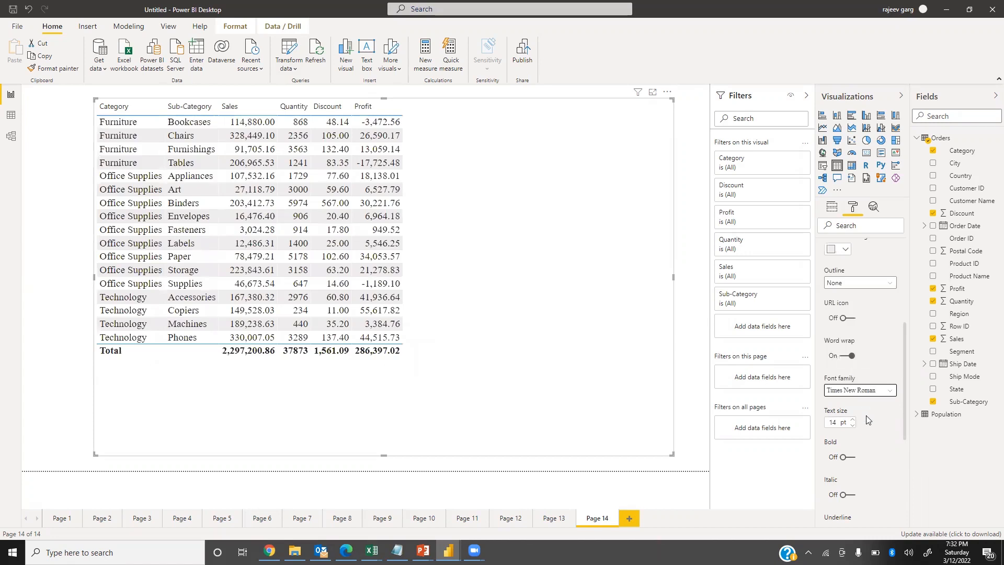
Try a text size of 15 pt for the table's values, returning it to 14 pt.
{"action": "double_click", "coordinate": [835, 422]}
{"action": "key", "text": "Return"}
{"action": "key", "text": "Up"}
{"action": "key", "text": "Up"}
{"action": "key", "text": "Up"}
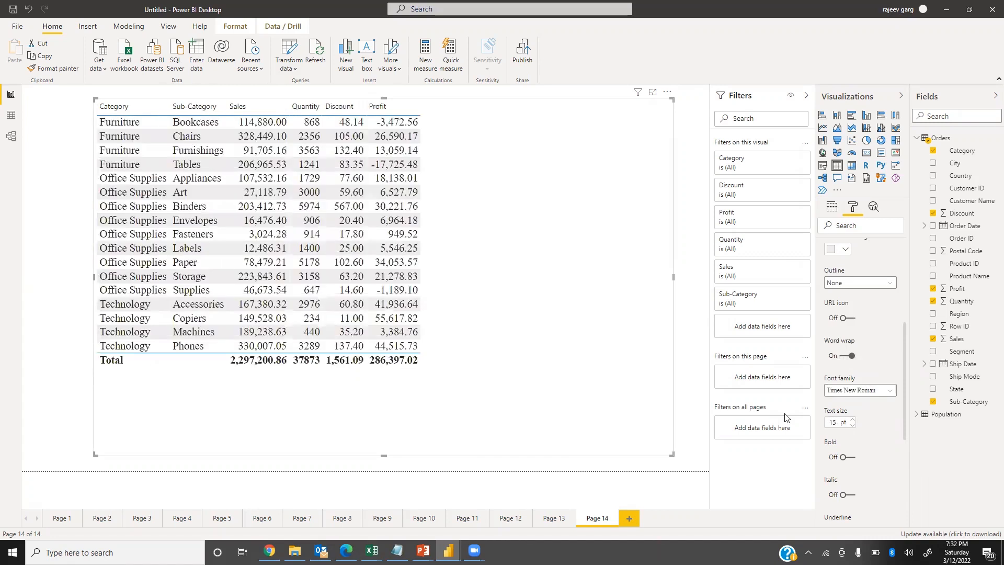
{"action": "key", "text": "Down"}
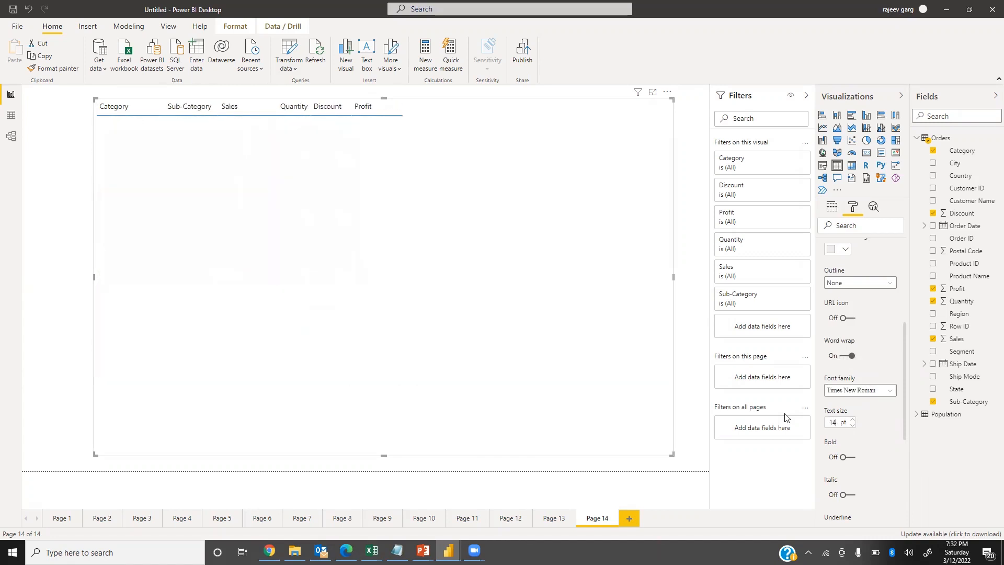
Set both the font color and the alternate font color of the table's values to dark navy blue.
{"action": "scroll", "coordinate": [871, 366], "scroll_direction": "up", "scroll_amount": 4}
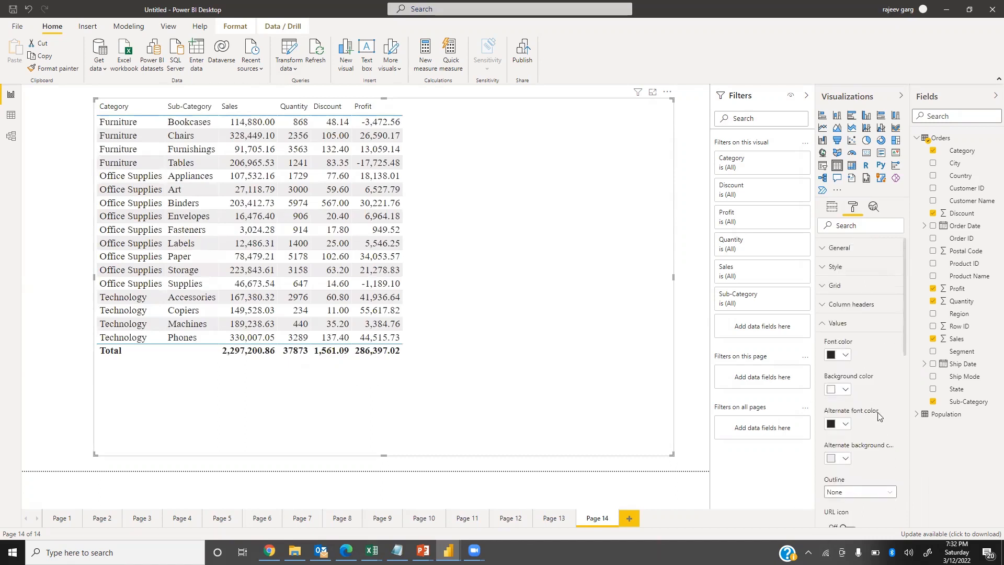
{"action": "left_click", "coordinate": [847, 357]}
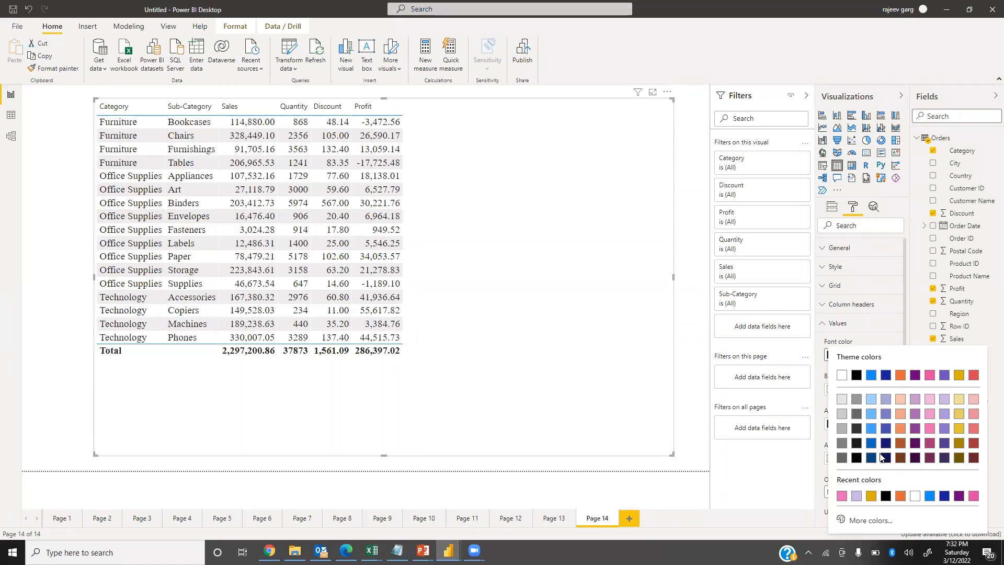
{"action": "left_click", "coordinate": [884, 458]}
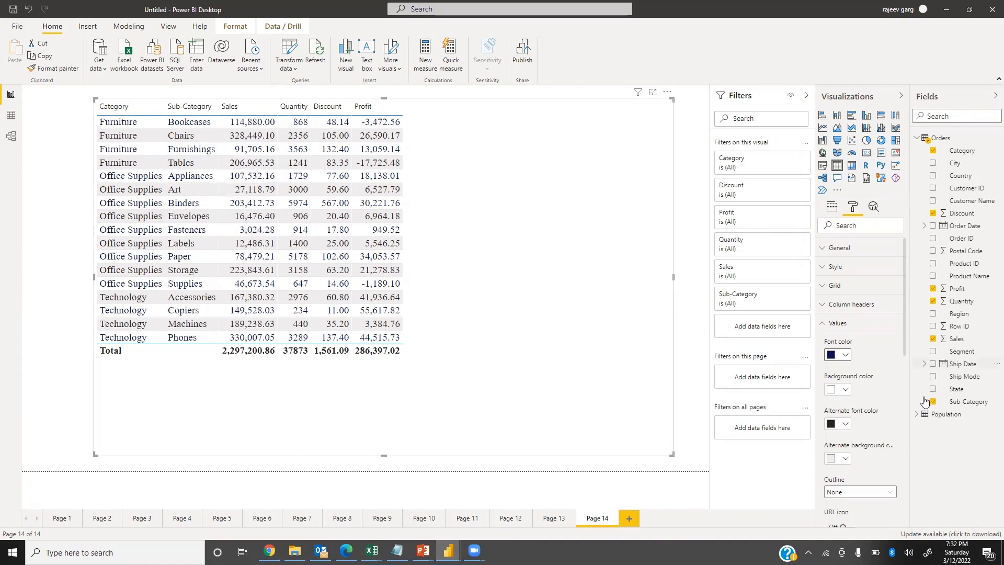
{"action": "left_click", "coordinate": [846, 426]}
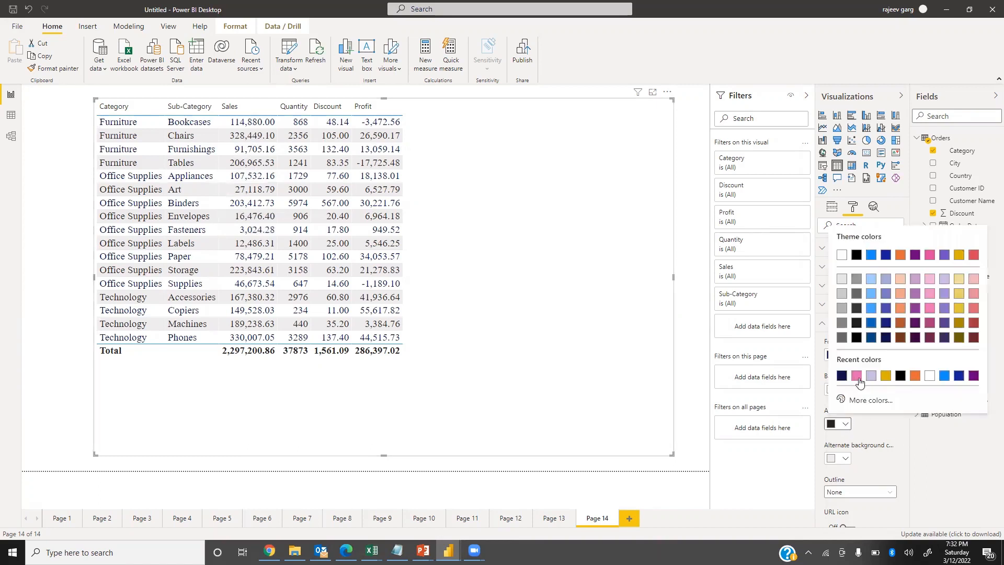
{"action": "left_click", "coordinate": [840, 376]}
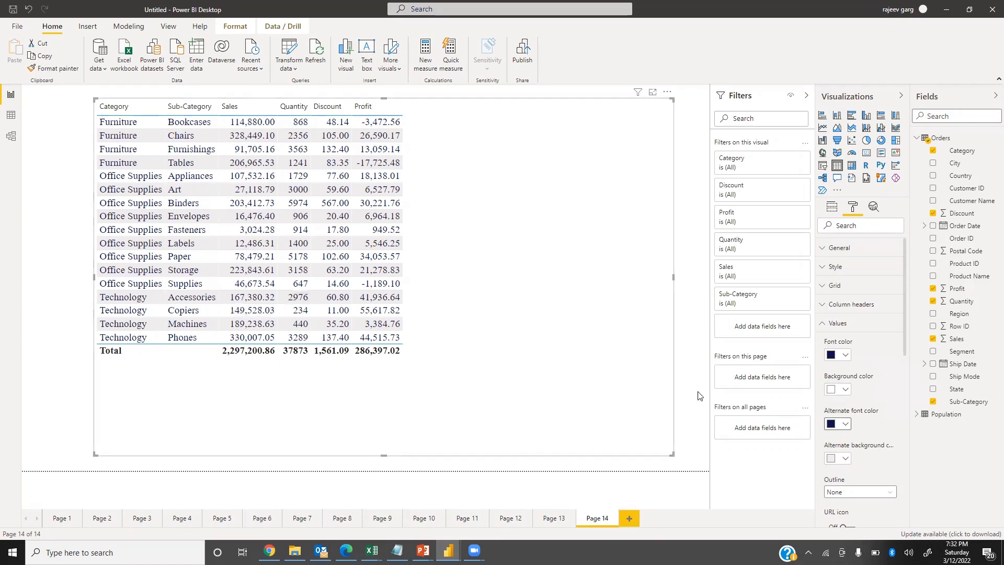
Set both the background color and the alternate background color of the table's values to light blue (#a0d1ff).
{"action": "left_click", "coordinate": [843, 390]}
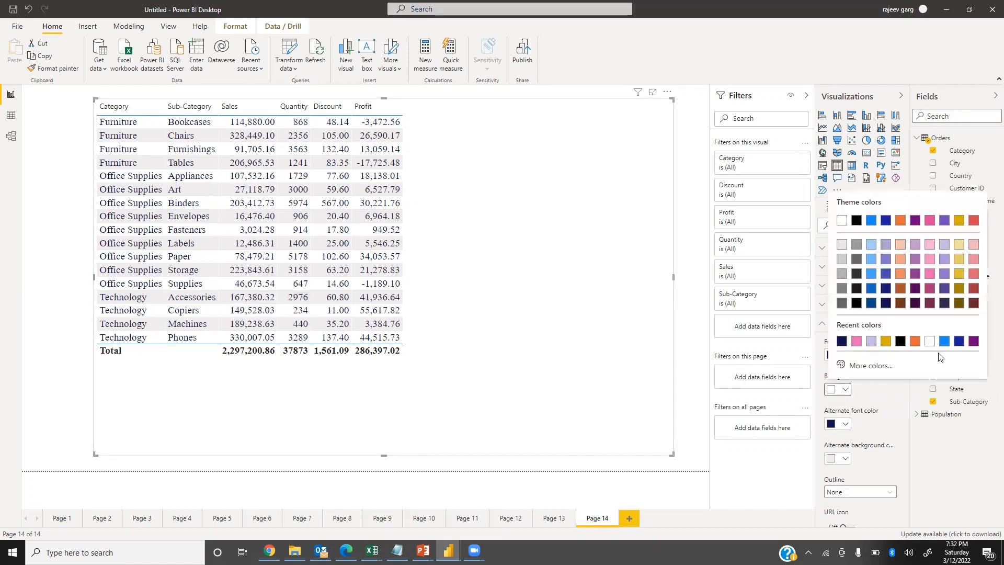
{"action": "left_click", "coordinate": [872, 250]}
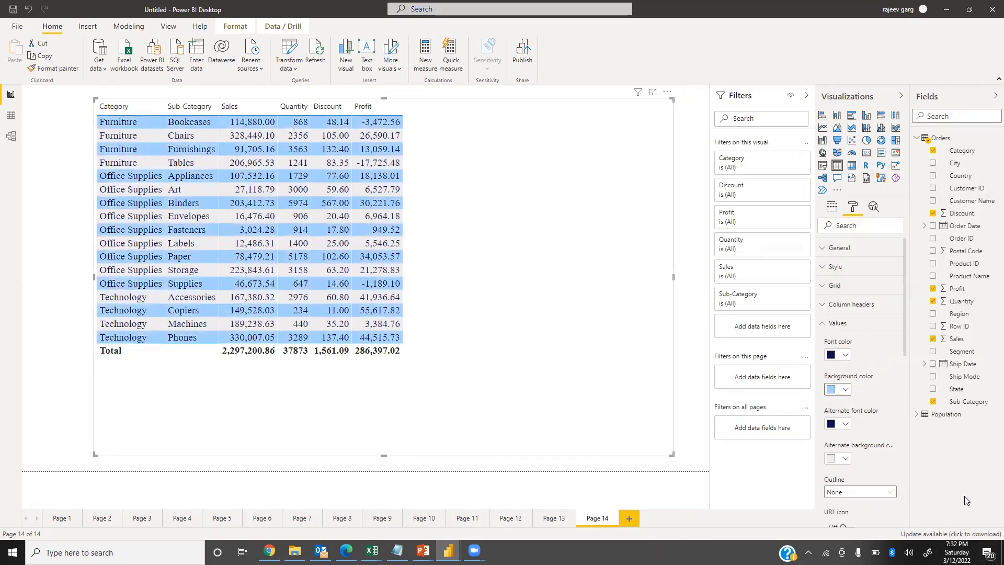
{"action": "left_click", "coordinate": [846, 458]}
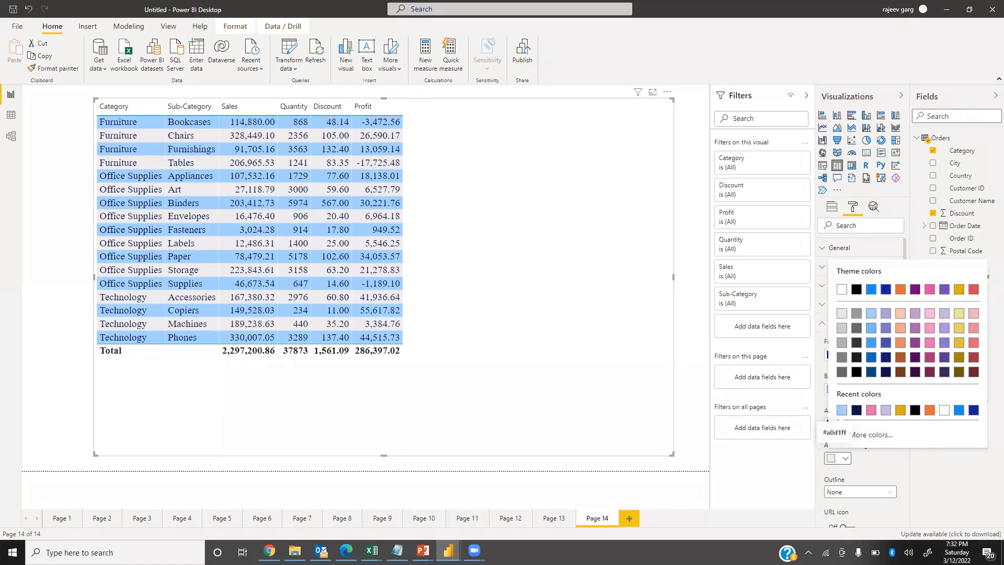
{"action": "left_click", "coordinate": [842, 410]}
{"action": "scroll", "coordinate": [847, 429], "scroll_direction": "down", "scroll_amount": 2}
{"action": "scroll", "coordinate": [846, 371], "scroll_direction": "up", "scroll_amount": 2}
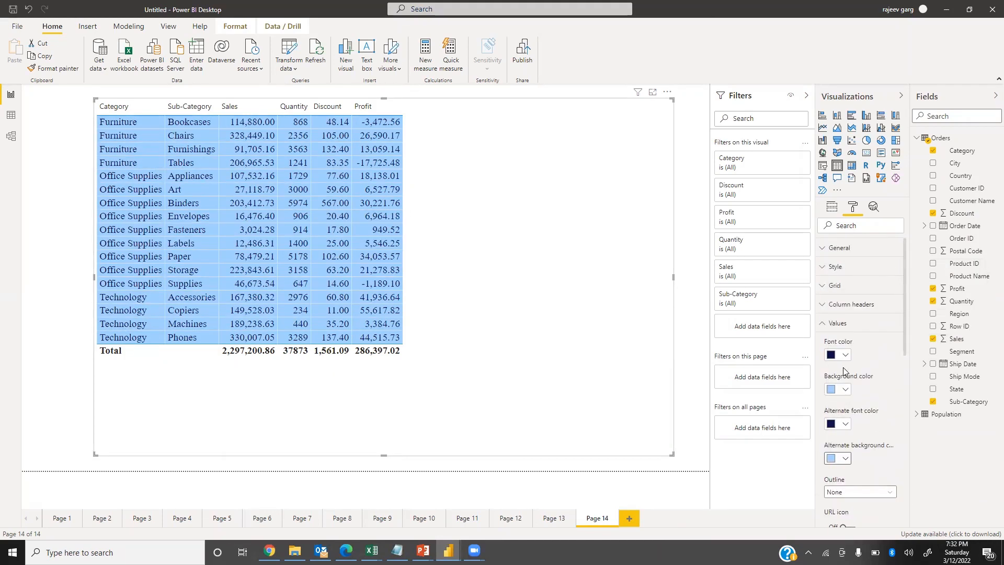
Toggle bold on and off for the table's values and set their text size to 15 pt.
{"action": "scroll", "coordinate": [858, 387], "scroll_direction": "down", "scroll_amount": 5}
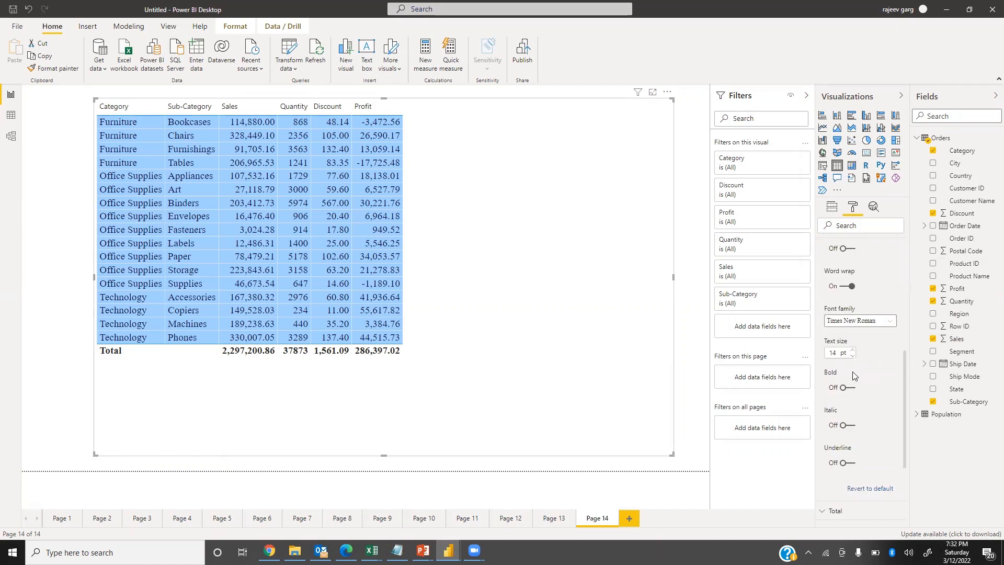
{"action": "left_click", "coordinate": [847, 388]}
{"action": "left_click", "coordinate": [850, 388]}
{"action": "type", "text": "15"}
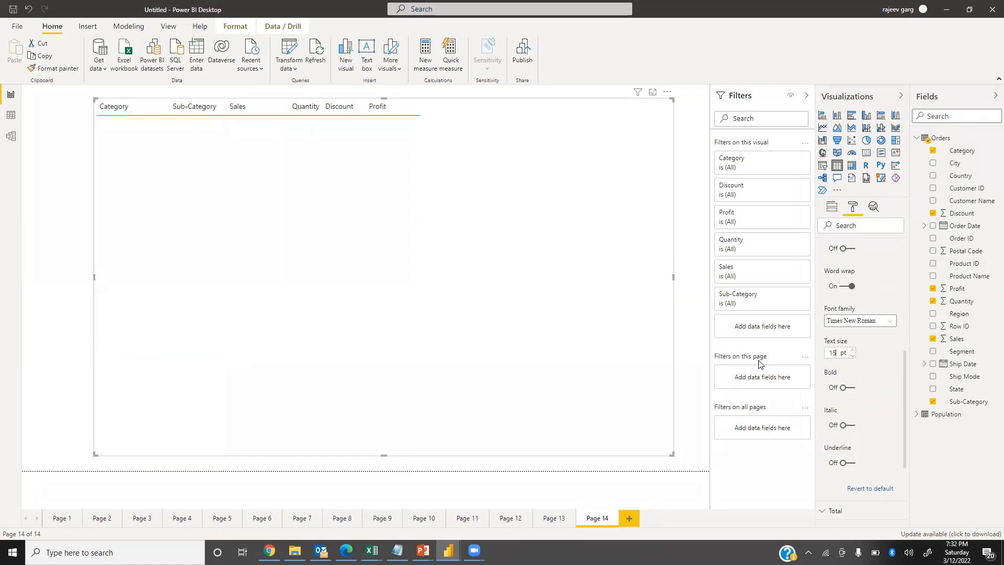
Format the table's column headers in bold with a text size of 16 pt.
{"action": "scroll", "coordinate": [851, 340], "scroll_direction": "up", "scroll_amount": 5}
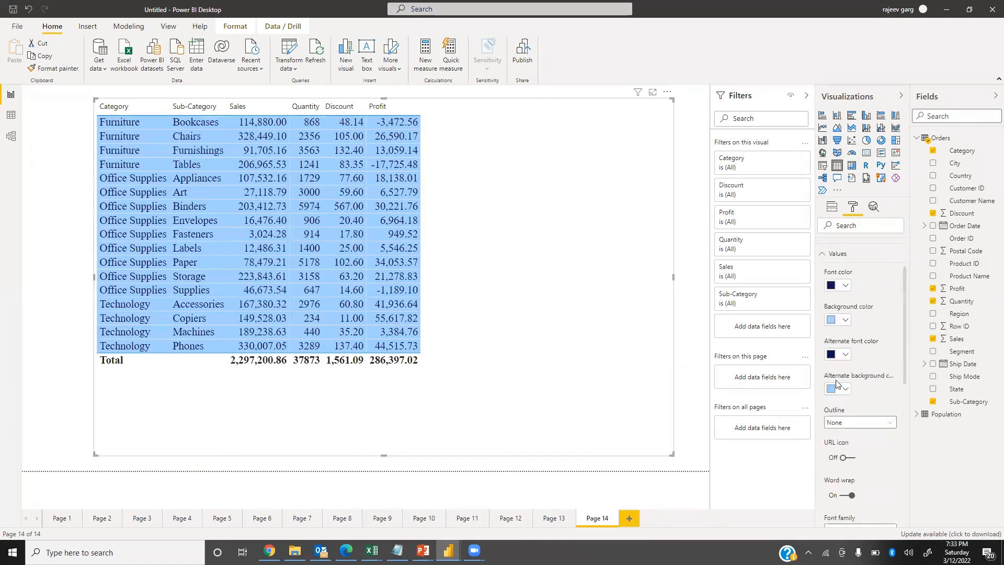
{"action": "left_click", "coordinate": [832, 324]}
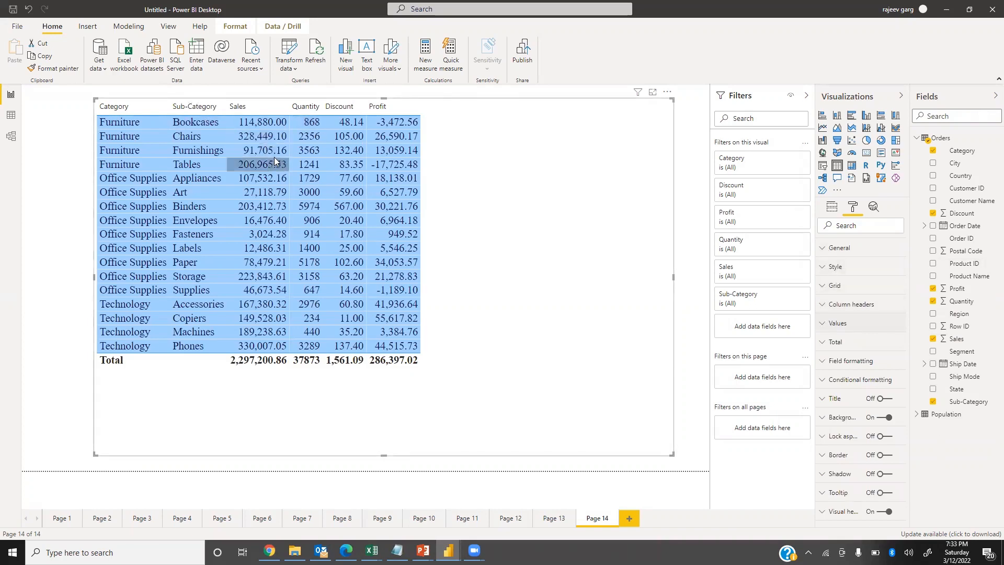
{"action": "left_click", "coordinate": [824, 307]}
{"action": "scroll", "coordinate": [848, 421], "scroll_direction": "down", "scroll_amount": 4}
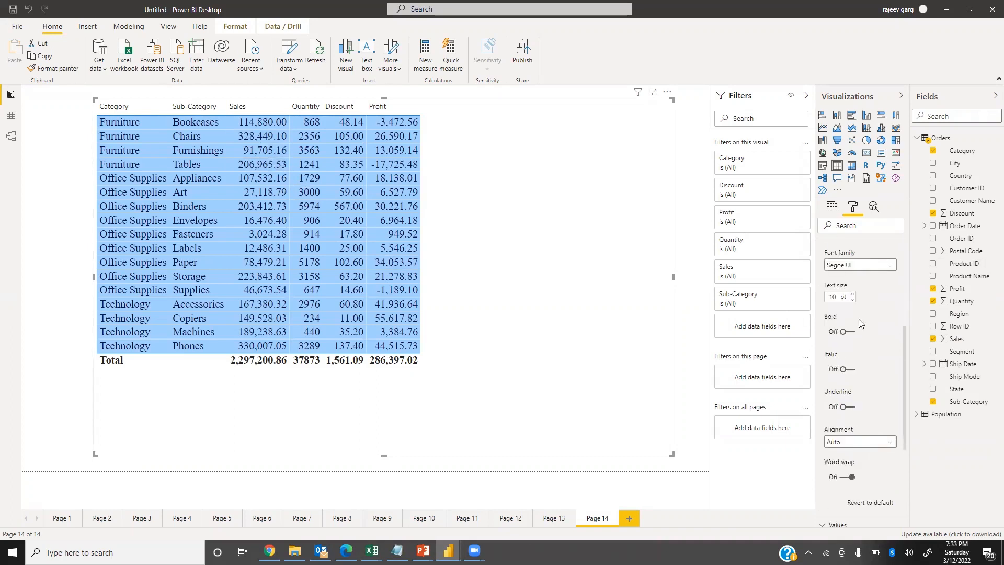
{"action": "left_click", "coordinate": [829, 296]}
{"action": "type", "text": "16"}
{"action": "key", "text": "Return"}
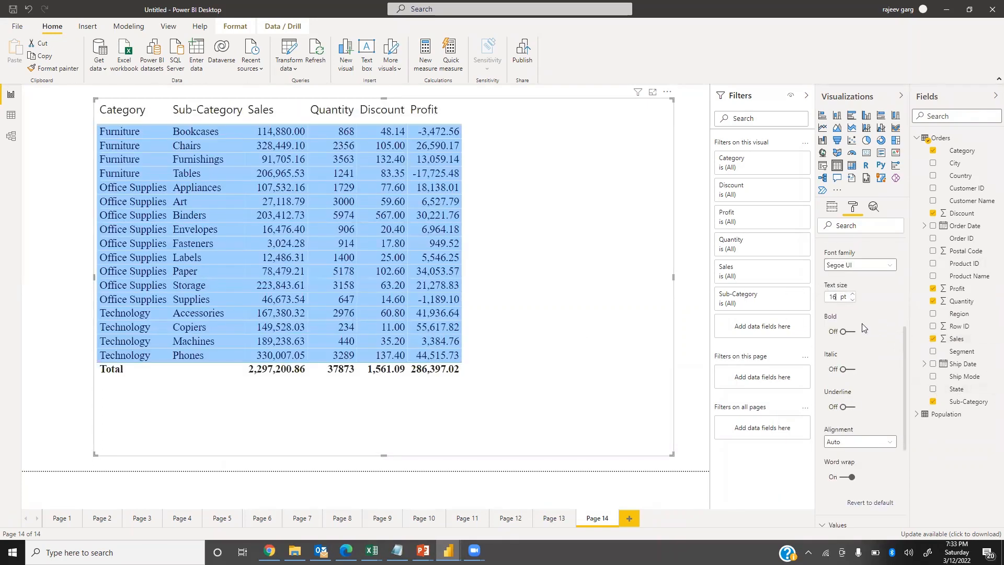
{"action": "left_click", "coordinate": [847, 333]}
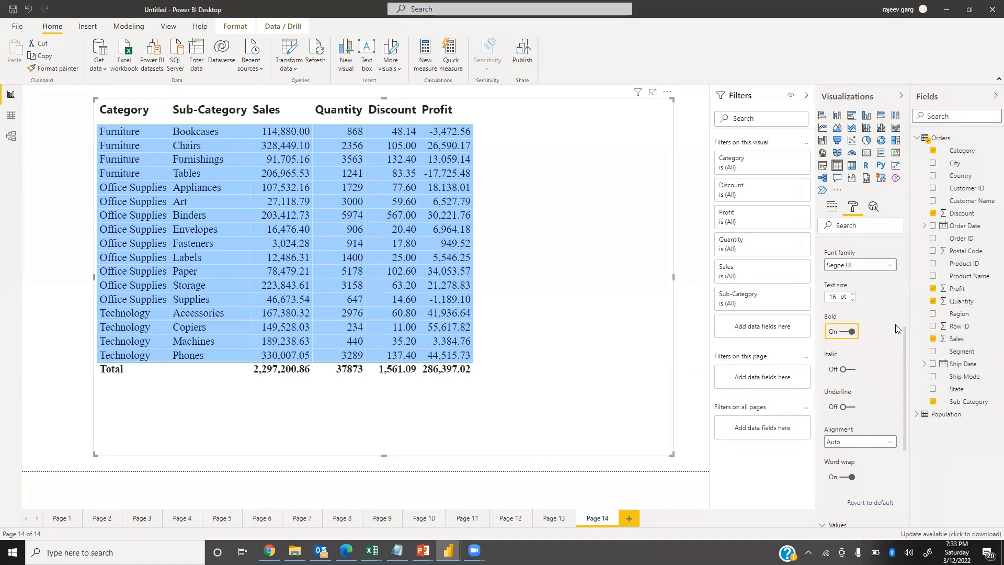
Set the column headers' font color to white and their background color to dark navy blue.
{"action": "scroll", "coordinate": [888, 274], "scroll_direction": "up", "scroll_amount": 4}
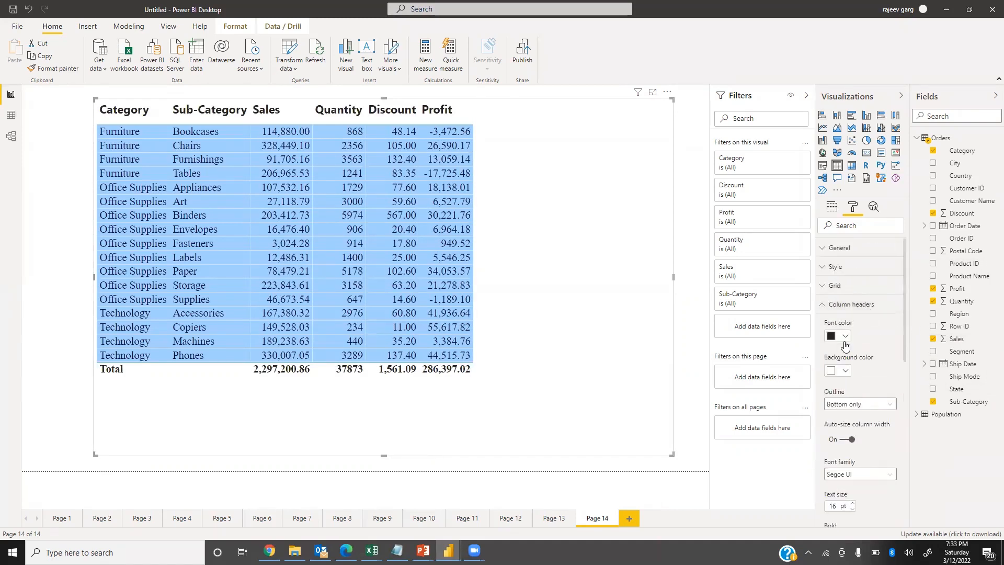
{"action": "left_click", "coordinate": [846, 336]}
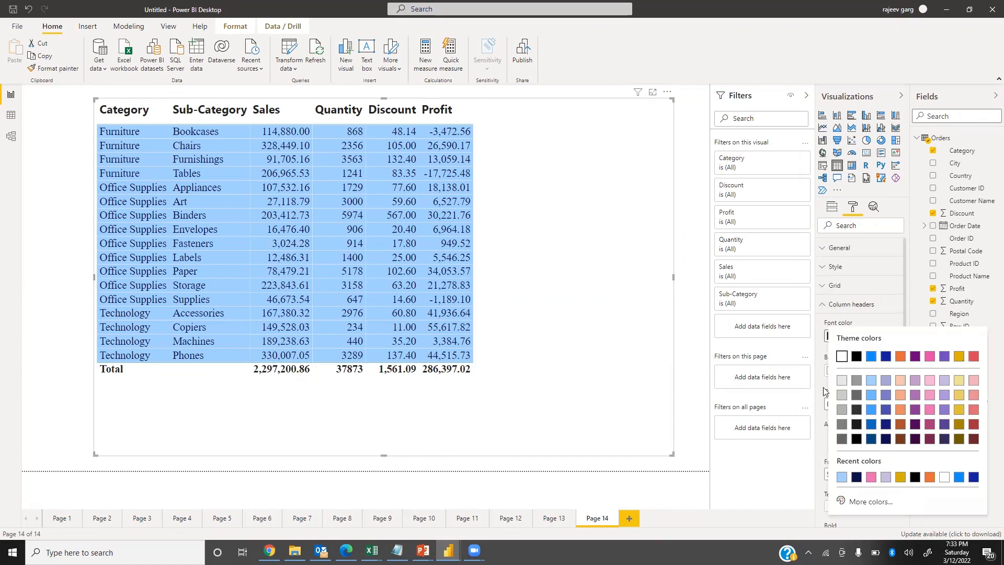
{"action": "left_click", "coordinate": [834, 350]}
{"action": "left_click", "coordinate": [845, 371]}
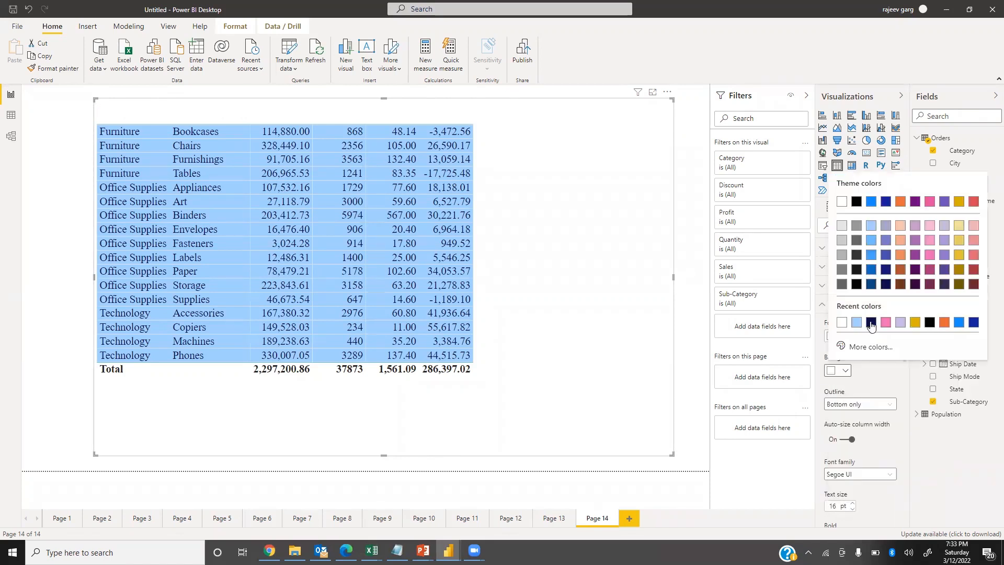
{"action": "left_click", "coordinate": [870, 334]}
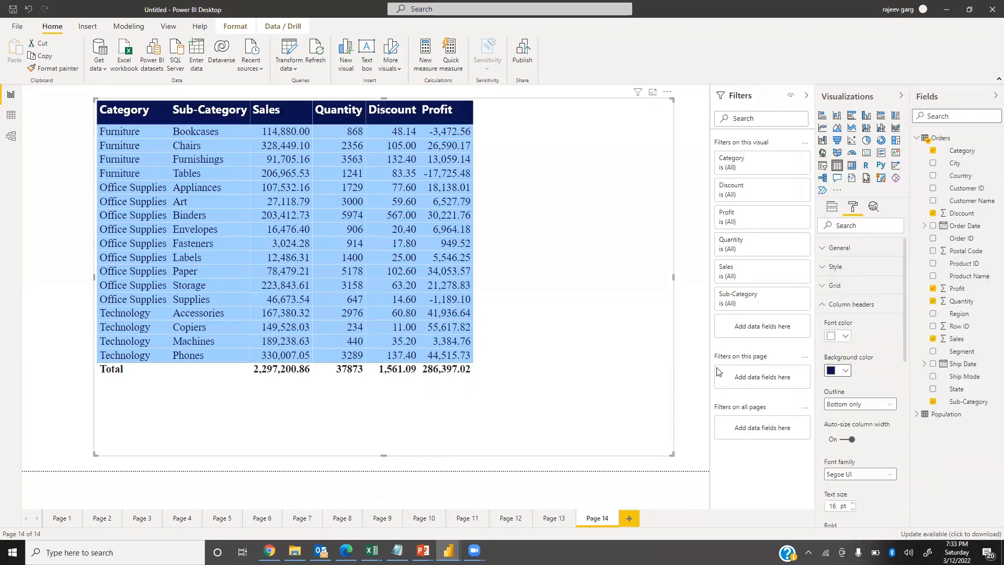
Set the column headers' font family to Times New Roman and their text size to 18 pt.
{"action": "left_click", "coordinate": [858, 475]}
{"action": "key", "text": "t"}
{"action": "key", "text": "t"}
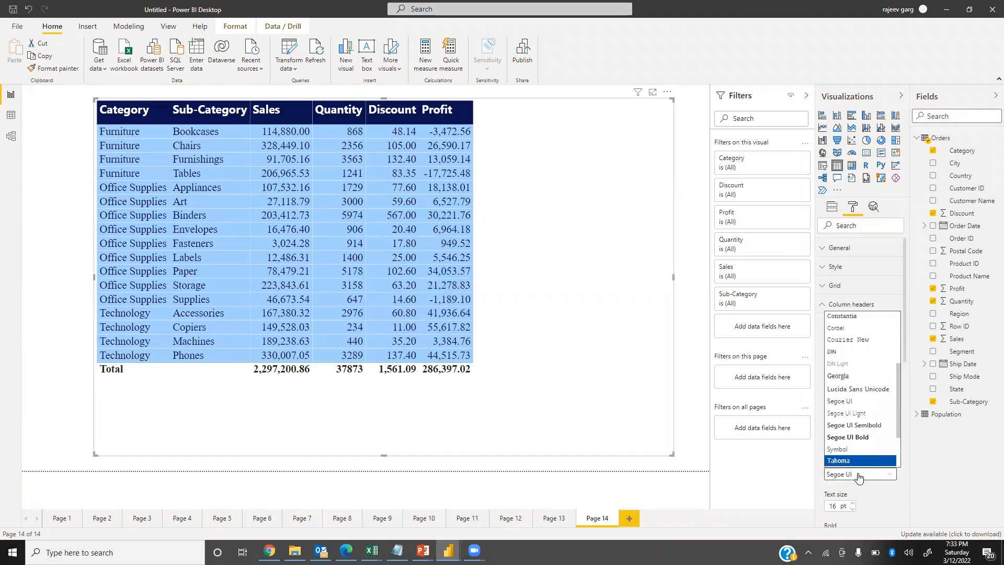
{"action": "key", "text": "Return"}
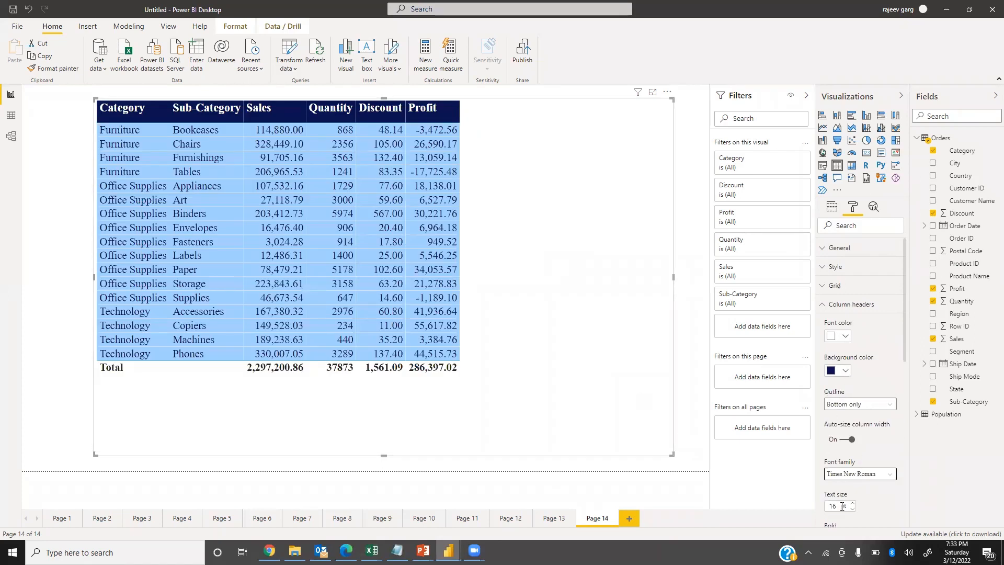
{"action": "left_click_drag", "start_coordinate": [836, 506], "coordinate": [786, 490]}
{"action": "type", "text": "18"}
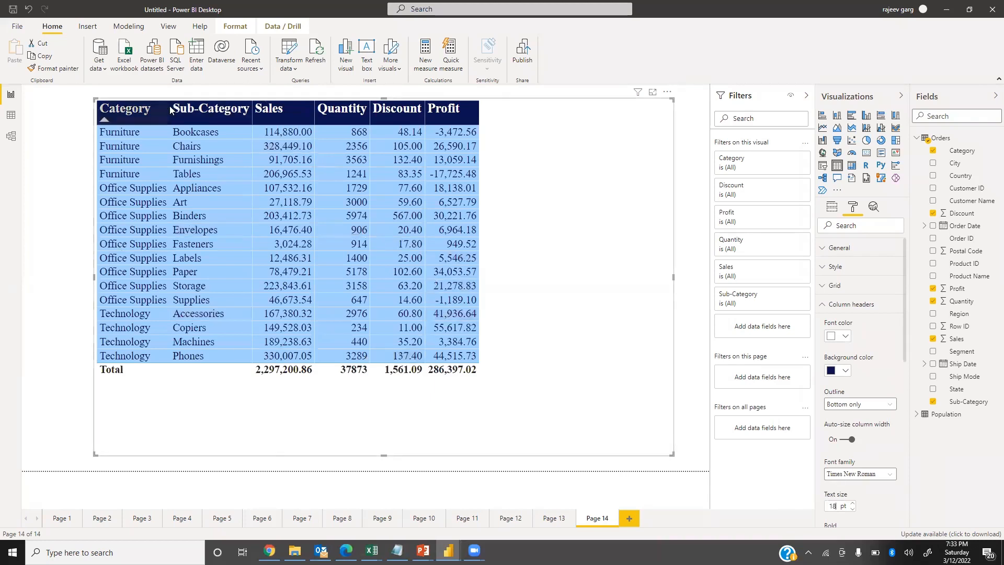
Widen the table's Category, Sub-Category, Sales, Quantity and Discount columns and the Profit column, and enlarge the visual so all columns fit.
{"action": "left_click_drag", "start_coordinate": [170, 110], "coordinate": [207, 110]}
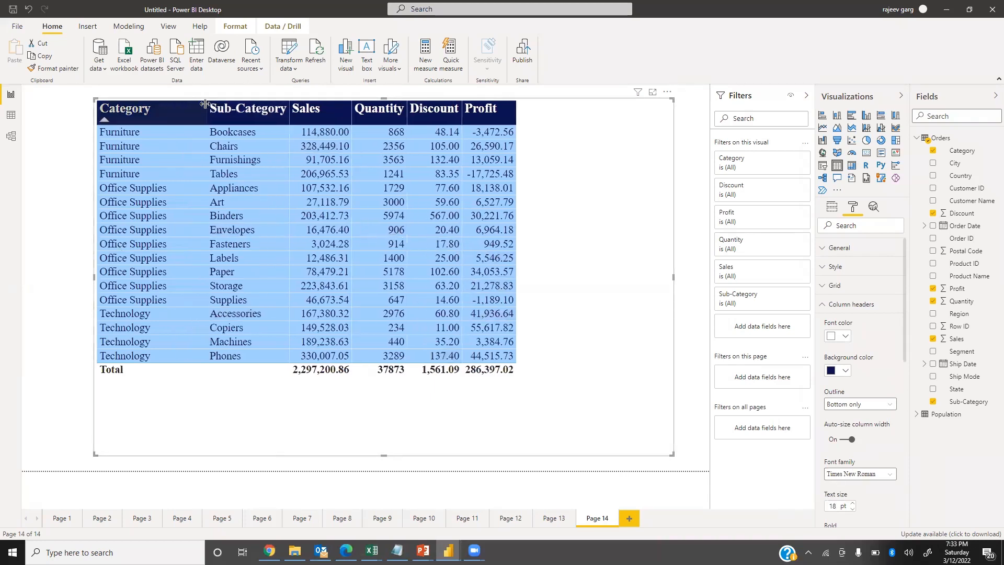
{"action": "left_click_drag", "start_coordinate": [289, 114], "coordinate": [324, 114]}
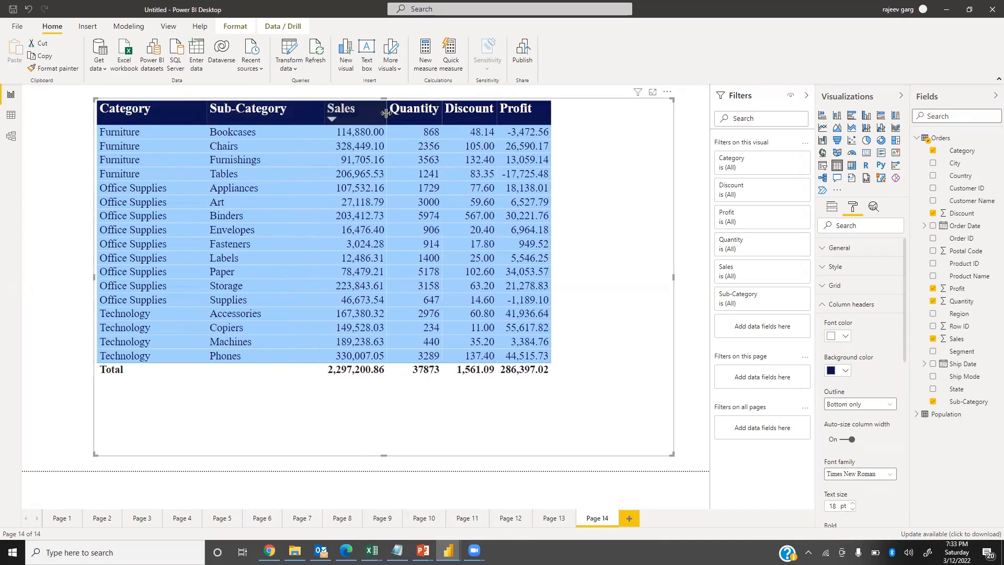
{"action": "left_click_drag", "start_coordinate": [387, 114], "coordinate": [421, 114]}
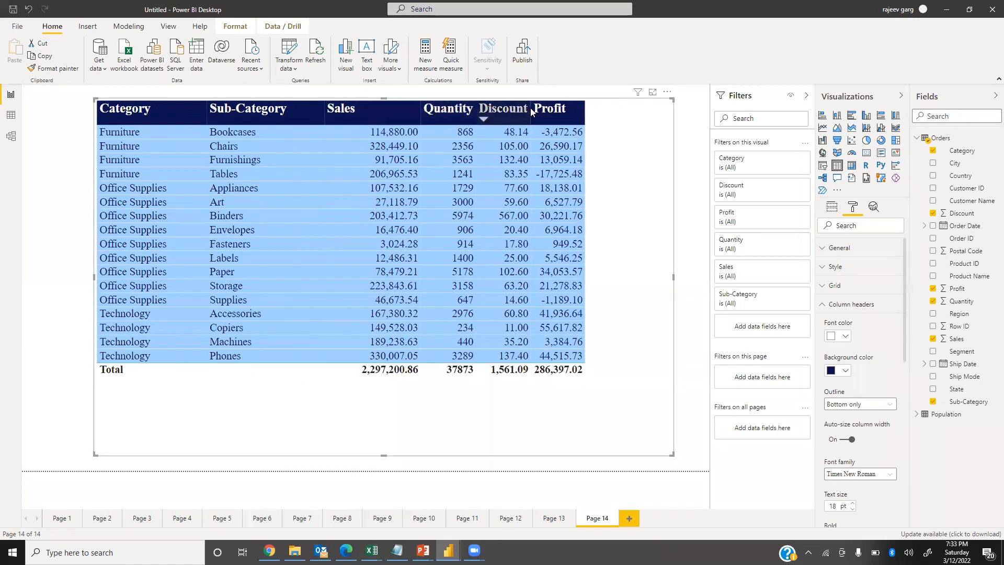
{"action": "left_click_drag", "start_coordinate": [527, 107], "coordinate": [663, 110]}
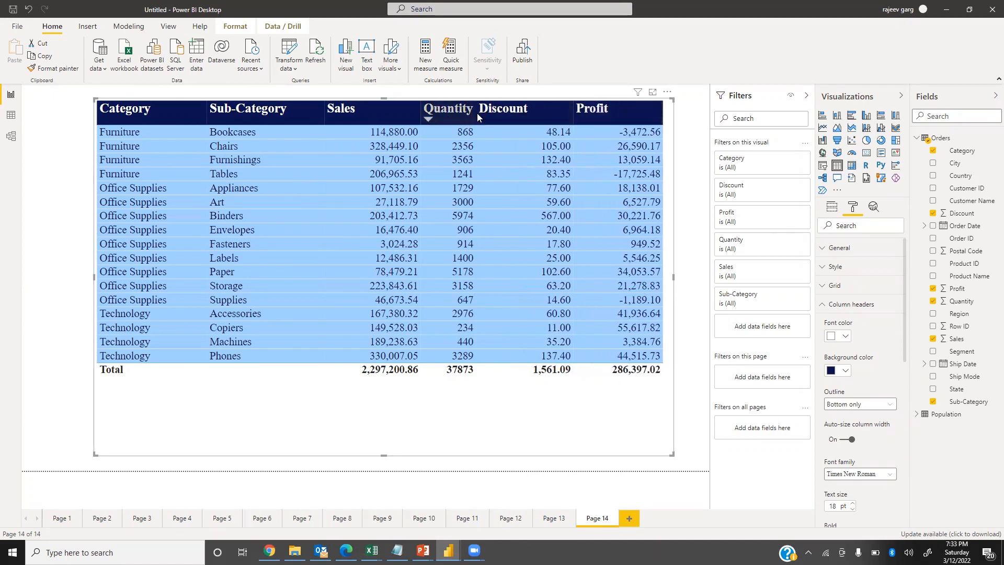
{"action": "left_click_drag", "start_coordinate": [474, 111], "coordinate": [529, 110]}
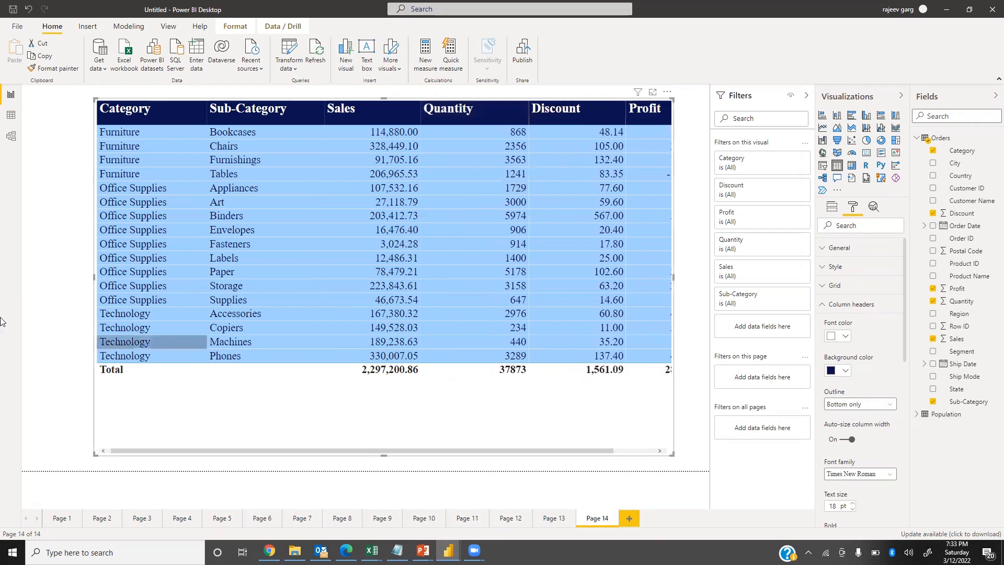
{"action": "left_click_drag", "start_coordinate": [94, 277], "coordinate": [36, 283]}
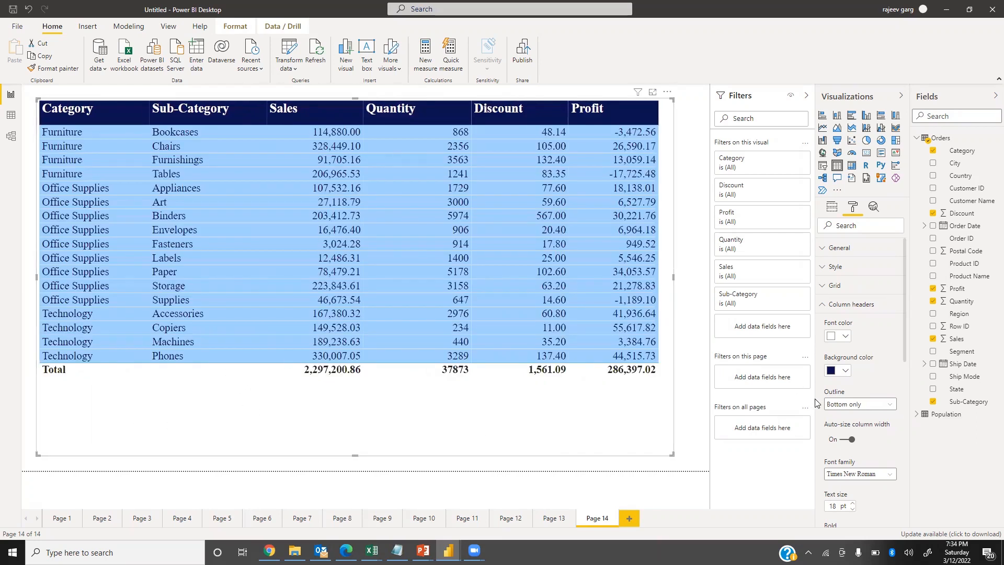
Turn the table's totals row off and back on.
{"action": "left_click", "coordinate": [823, 307]}
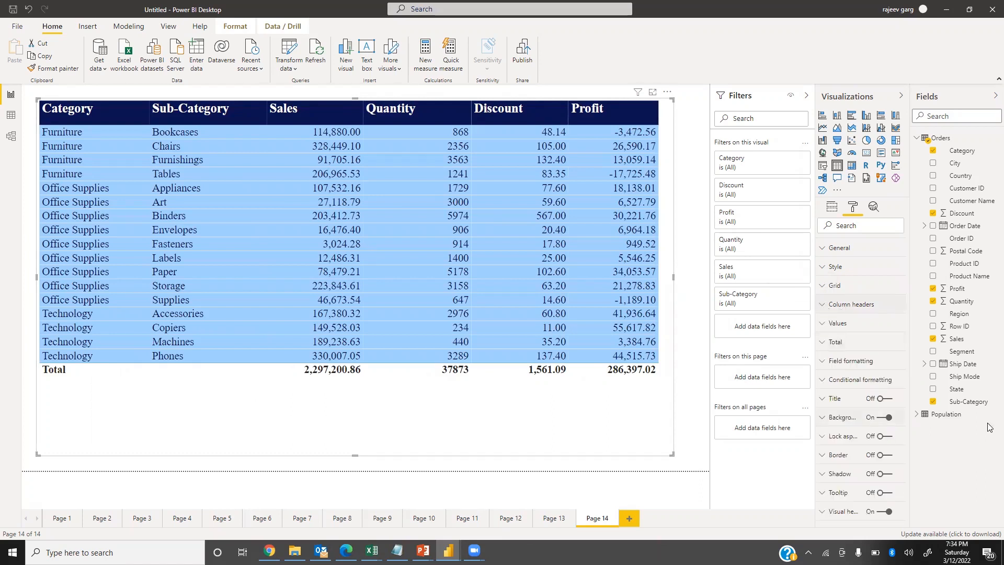
{"action": "left_click", "coordinate": [829, 343]}
{"action": "left_click", "coordinate": [845, 375]}
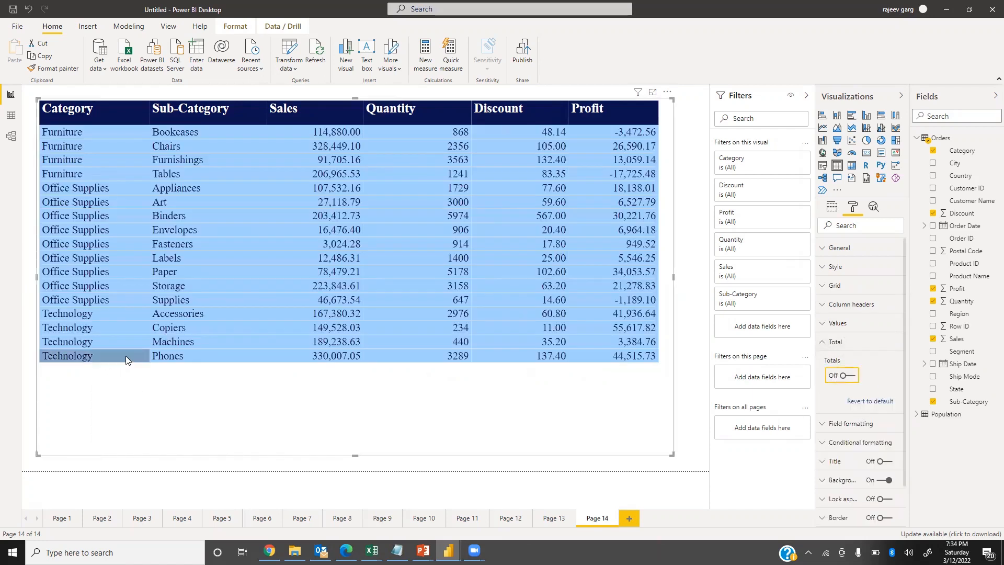
{"action": "left_click", "coordinate": [852, 383]}
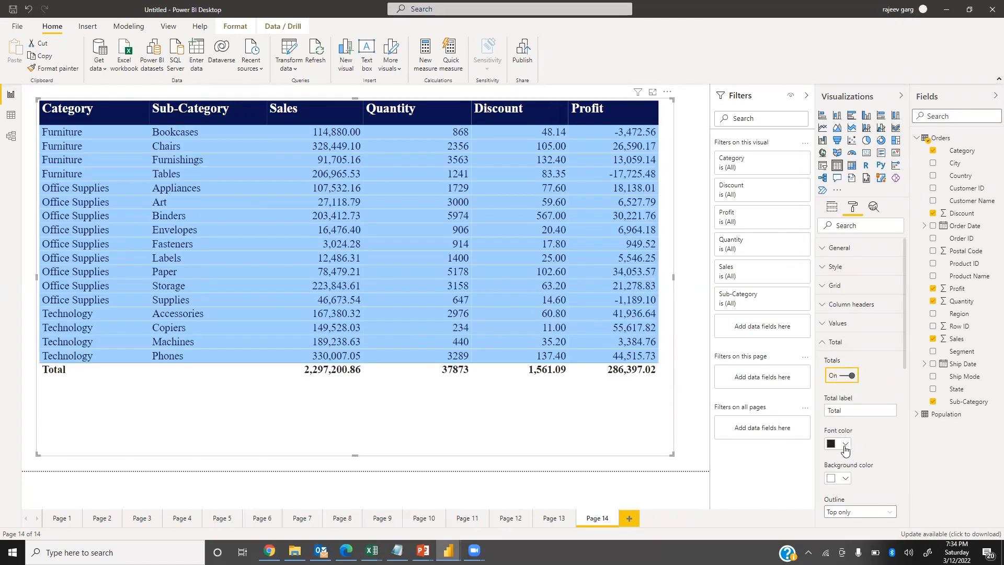
Format the totals row with a white font, a dark navy blue background and a text size of 17 pt.
{"action": "left_click", "coordinate": [846, 445]}
{"action": "left_click", "coordinate": [857, 397]}
{"action": "left_click", "coordinate": [846, 478]}
{"action": "left_click", "coordinate": [857, 431]}
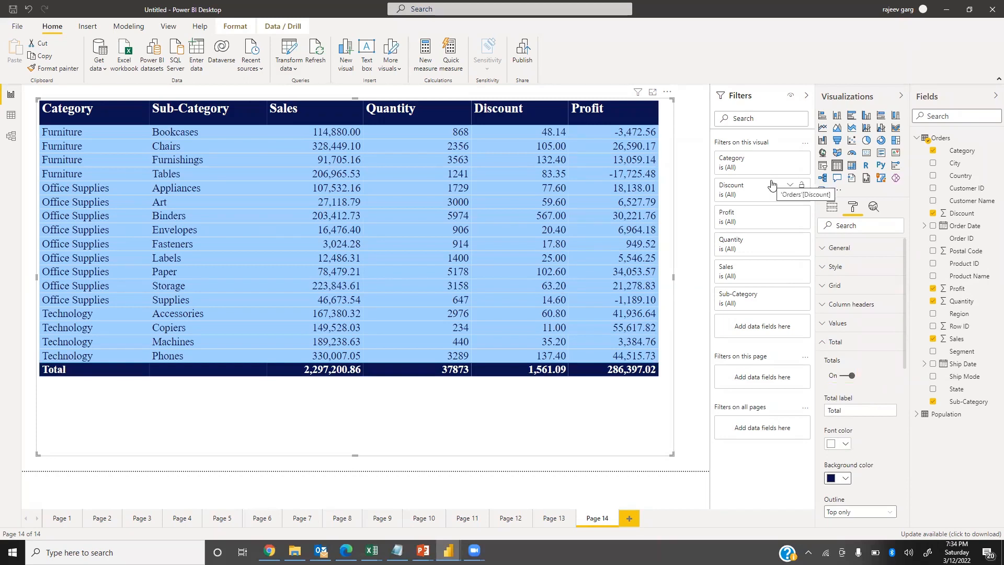
{"action": "scroll", "coordinate": [868, 416], "scroll_direction": "down", "scroll_amount": 3}
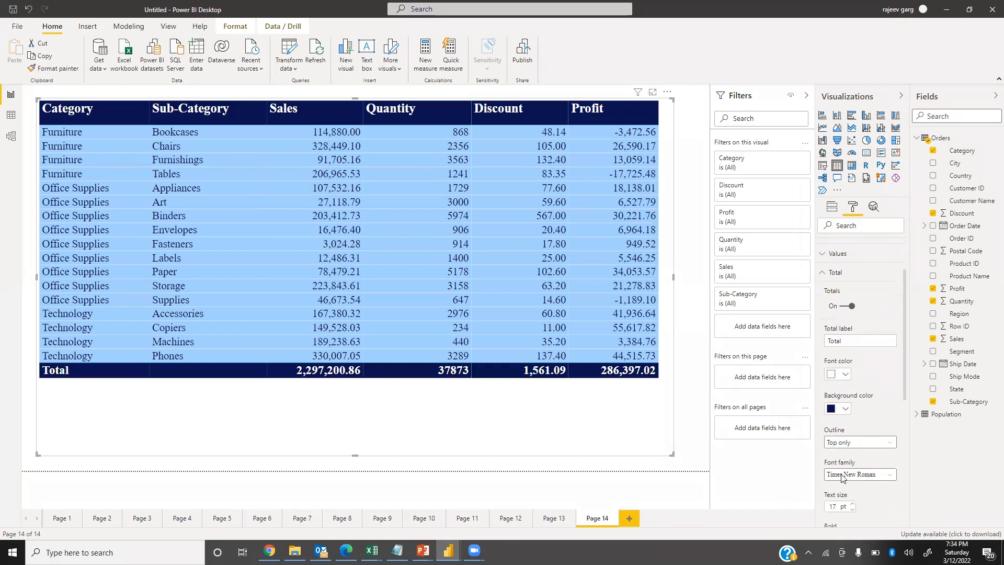
{"action": "scroll", "coordinate": [849, 460], "scroll_direction": "down", "scroll_amount": 6}
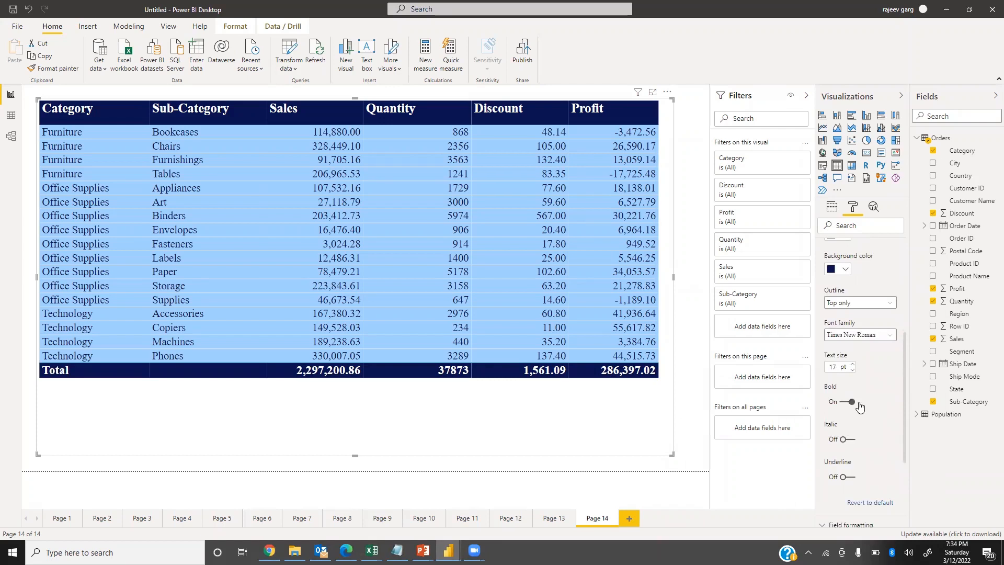
{"action": "scroll", "coordinate": [847, 394], "scroll_direction": "up", "scroll_amount": 8}
{"action": "left_click", "coordinate": [828, 343]}
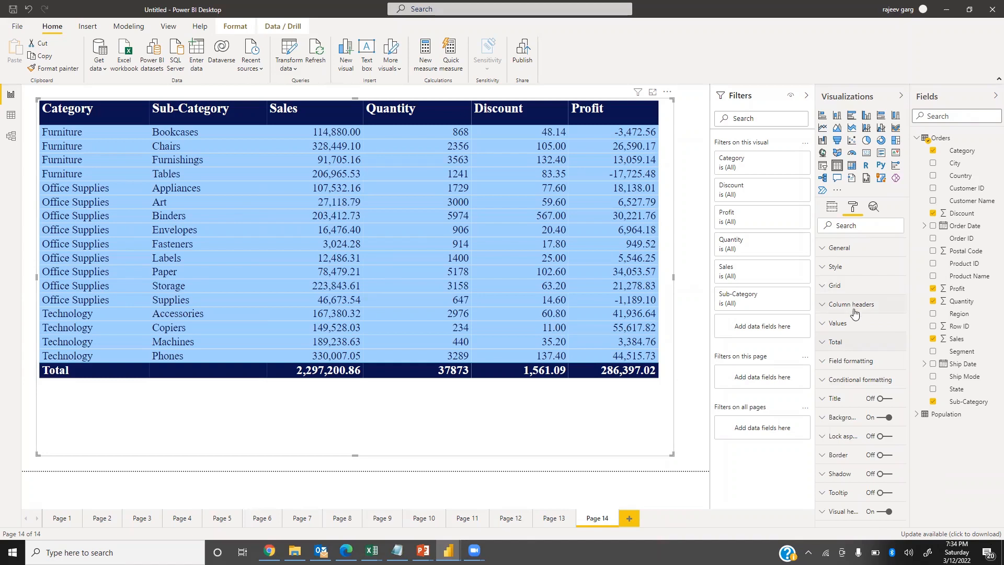
Turn off the table's horizontal grid and set the row padding to 5, making the visual slightly taller to fit.
{"action": "left_click", "coordinate": [821, 289]}
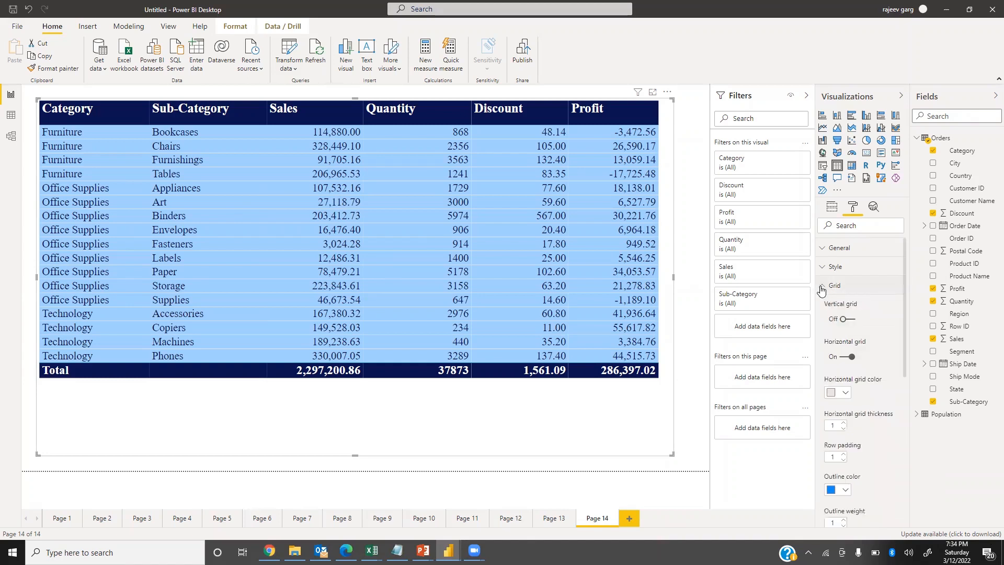
{"action": "left_click", "coordinate": [839, 357]}
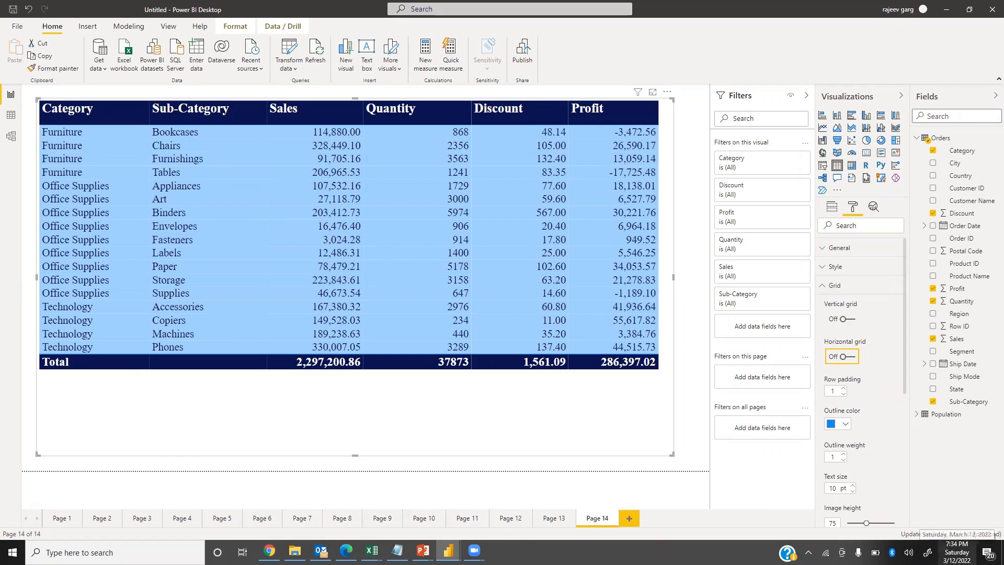
{"action": "key", "text": "Tab"}
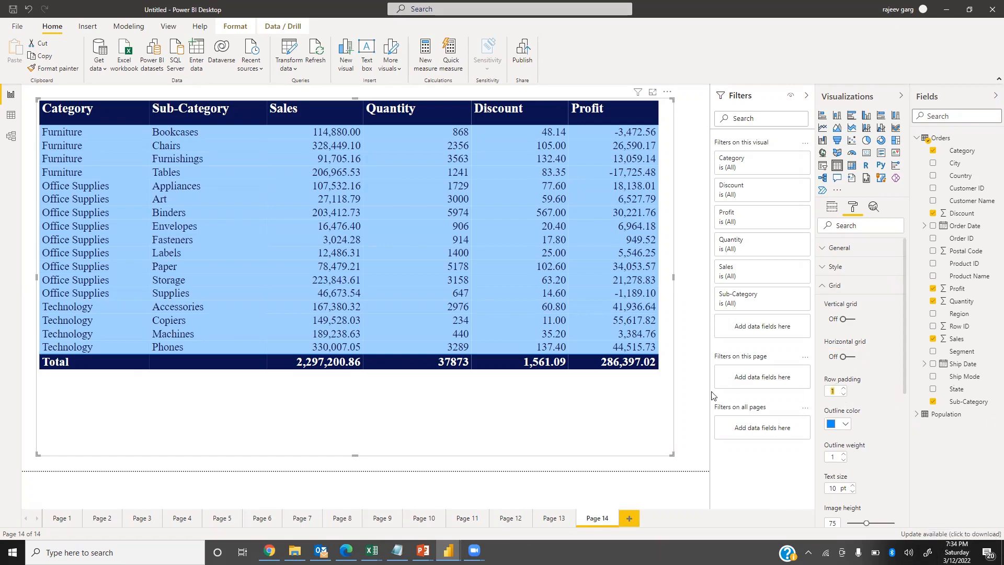
{"action": "type", "text": "5"}
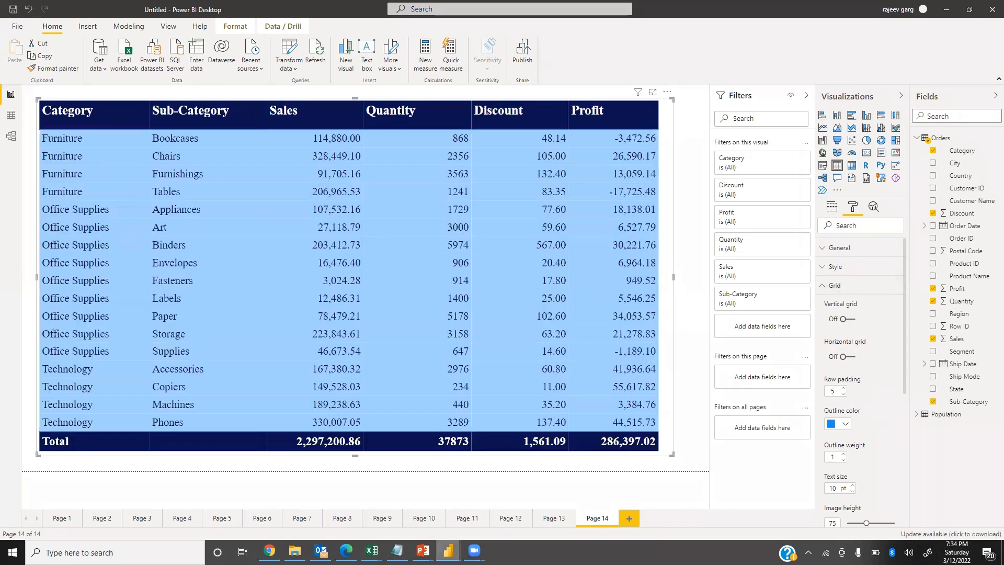
{"action": "left_click_drag", "start_coordinate": [355, 458], "coordinate": [358, 463]}
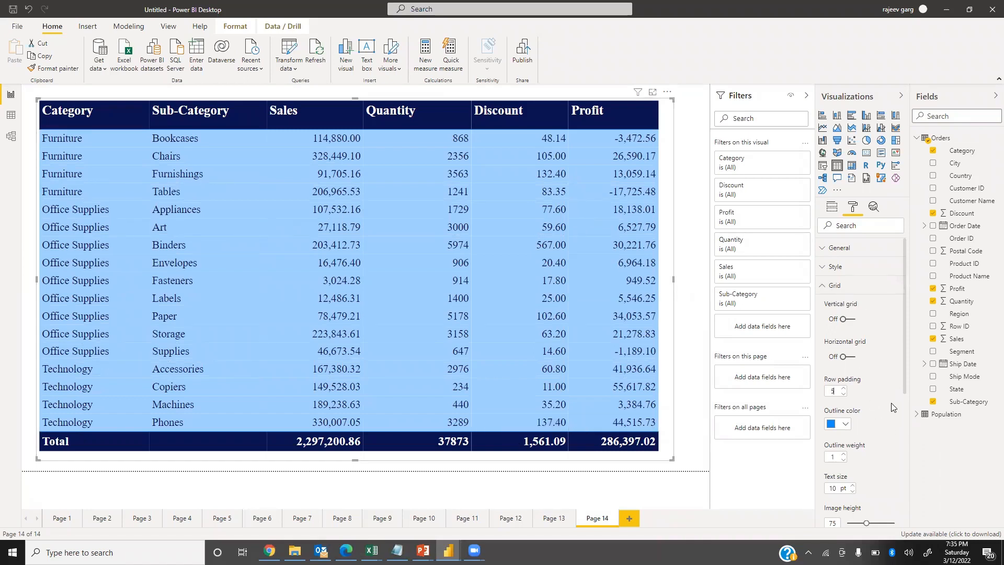
{"action": "left_click", "coordinate": [825, 287]}
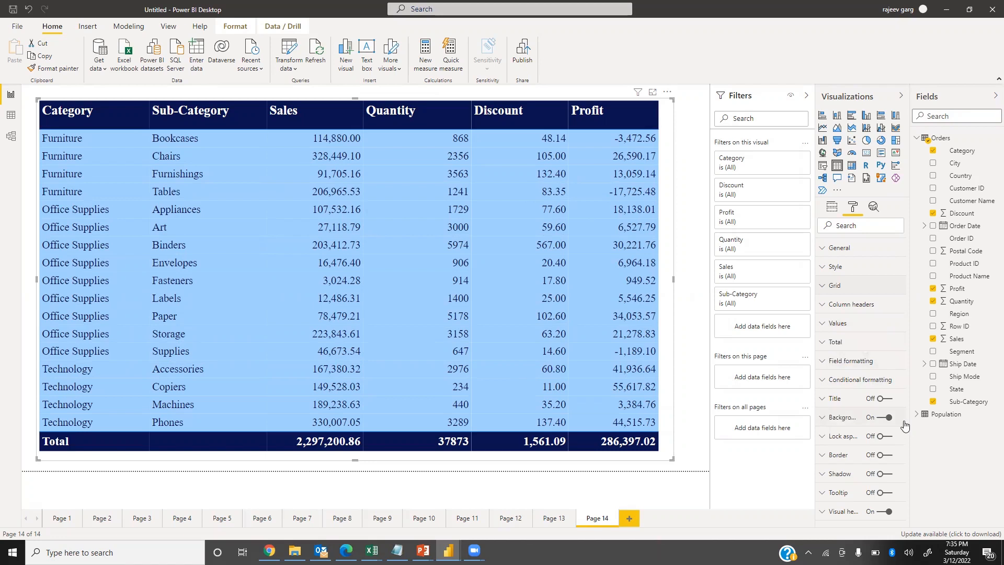
Turn on the table's title and set its text to "Category Details".
{"action": "left_click", "coordinate": [886, 399]}
{"action": "left_click", "coordinate": [829, 399]}
{"action": "left_click", "coordinate": [853, 428]}
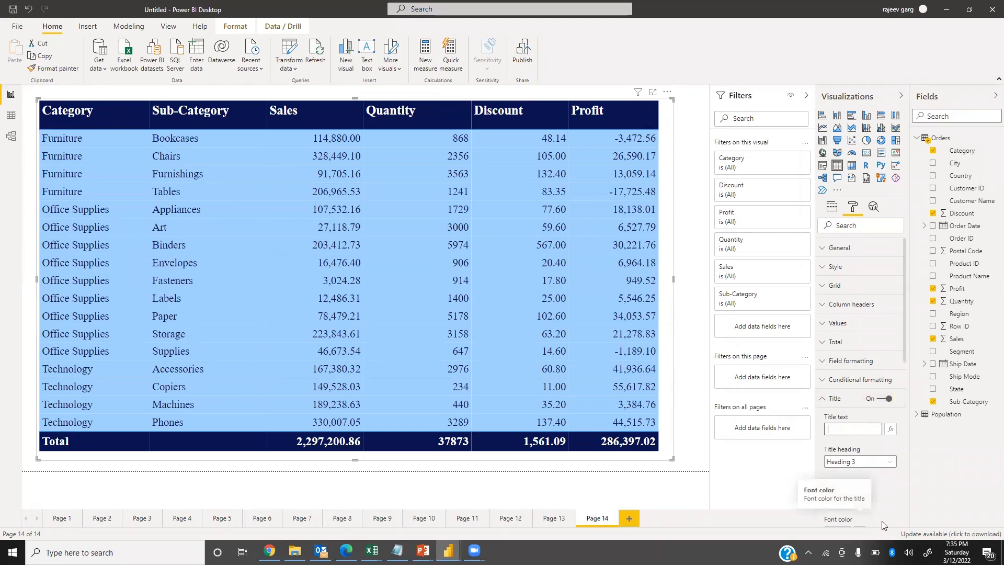
{"action": "type", "text": "Category Deta"}
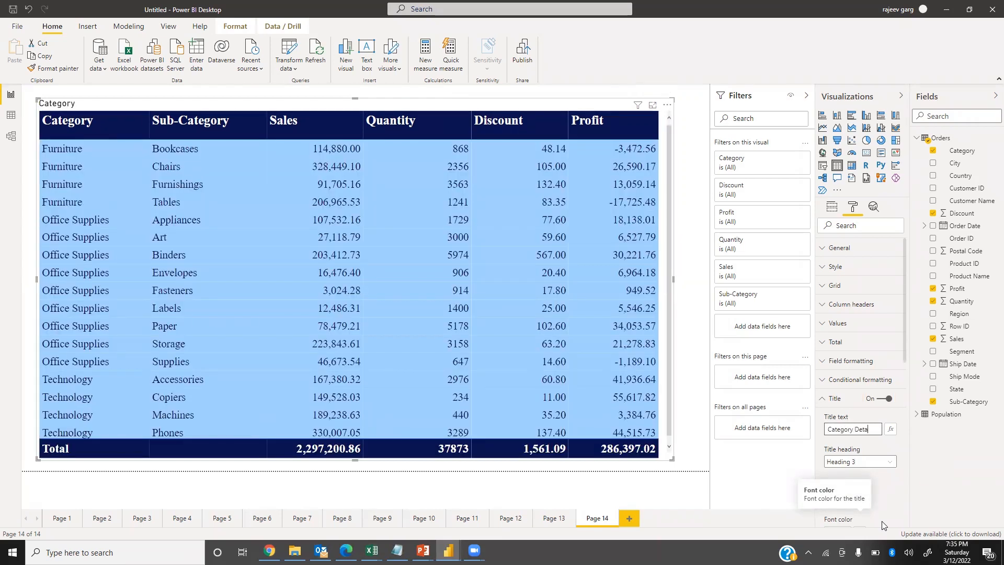
{"action": "type", "text": "ils"}
Center the table's title and format it in bold with a text size of 18 pt.
{"action": "scroll", "coordinate": [877, 470], "scroll_direction": "down", "scroll_amount": 2}
{"action": "scroll", "coordinate": [871, 479], "scroll_direction": "down", "scroll_amount": 4}
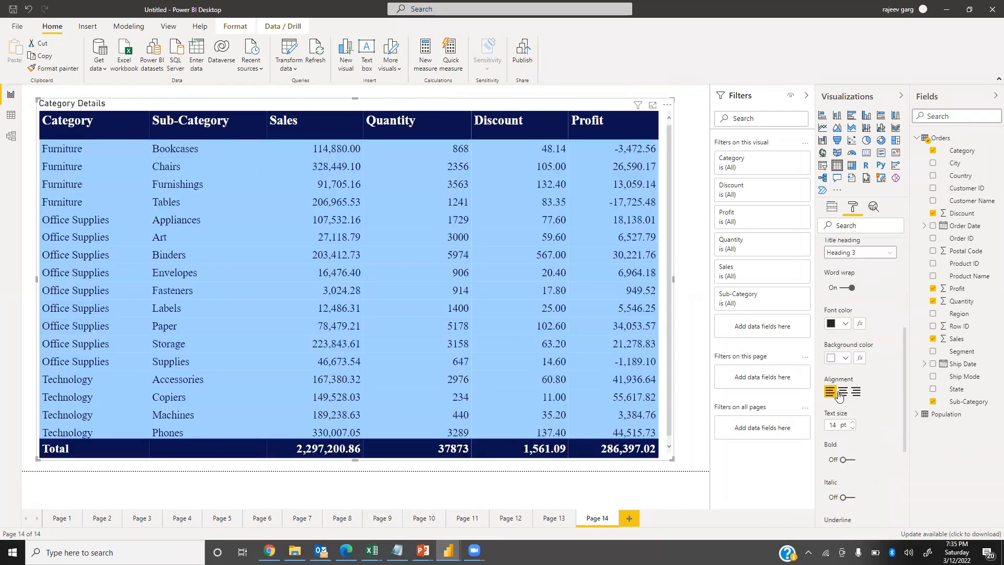
{"action": "left_click", "coordinate": [843, 391]}
{"action": "scroll", "coordinate": [862, 352], "scroll_direction": "up", "scroll_amount": 2}
{"action": "scroll", "coordinate": [863, 366], "scroll_direction": "down", "scroll_amount": 2}
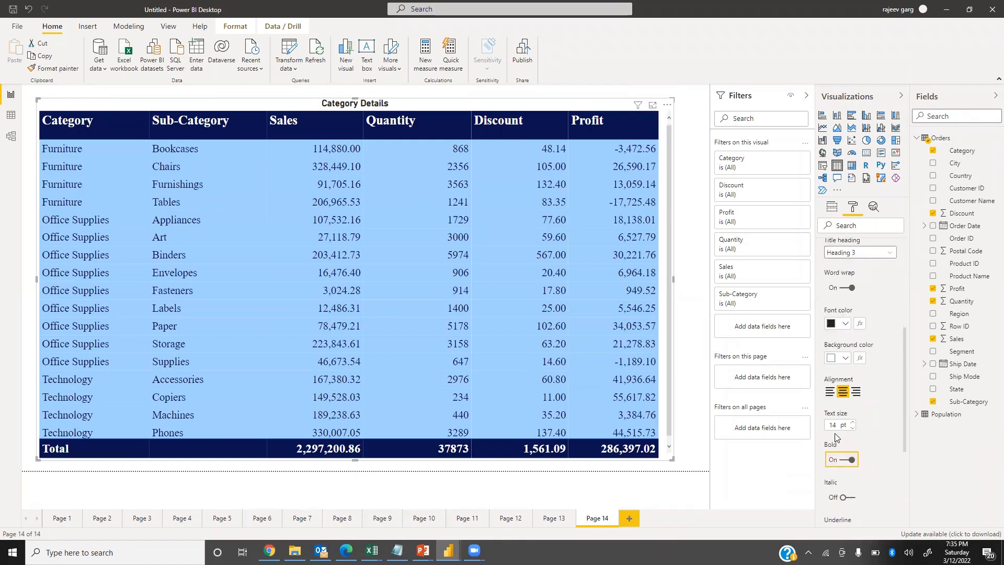
{"action": "left_click", "coordinate": [836, 426]}
{"action": "type", "text": "18"}
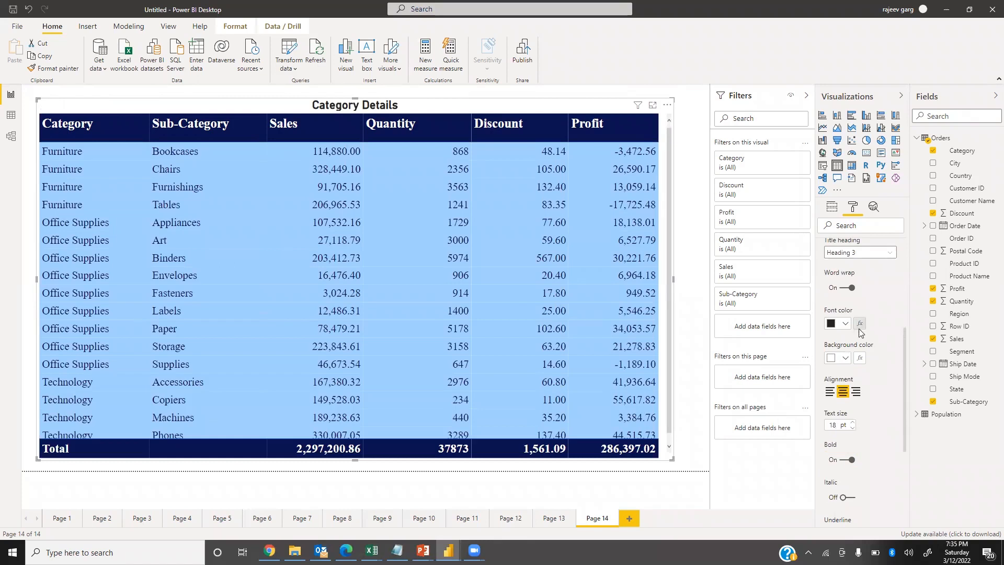
Set the table title's font family to Times New Roman.
{"action": "scroll", "coordinate": [863, 356], "scroll_direction": "down", "scroll_amount": 3}
{"action": "left_click", "coordinate": [858, 384]}
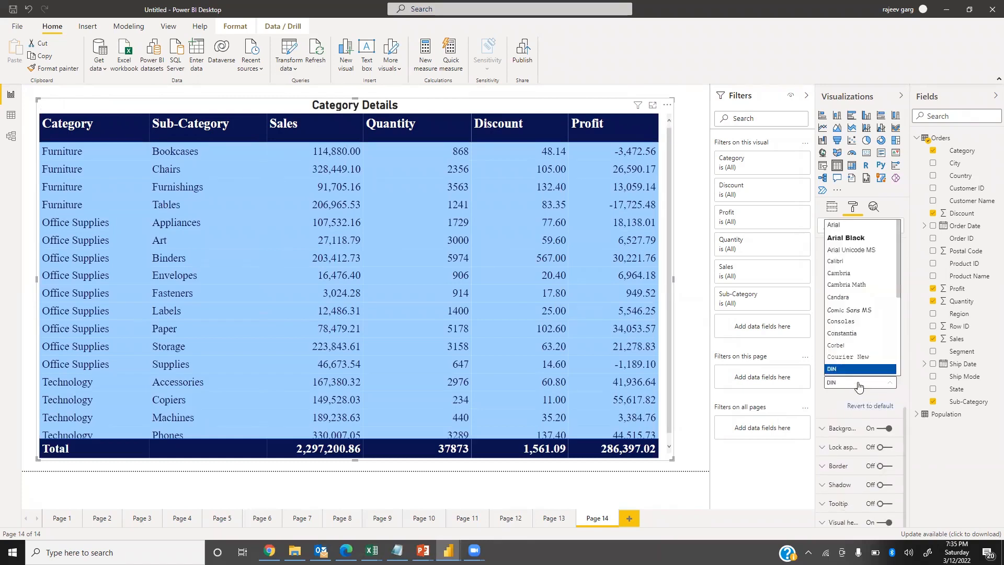
{"action": "scroll", "coordinate": [858, 386], "scroll_direction": "down", "scroll_amount": 3}
{"action": "left_click", "coordinate": [862, 370]}
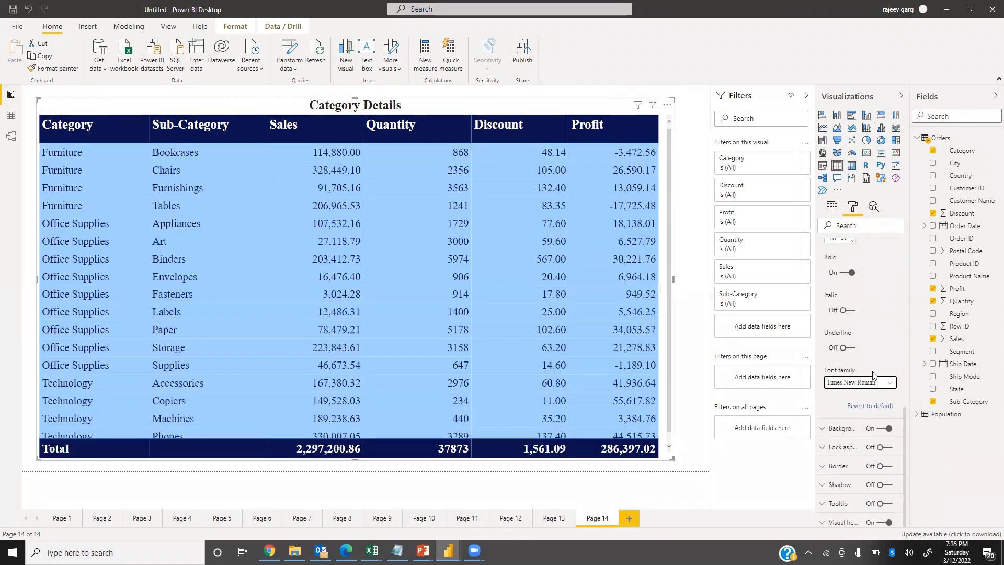
Set the table title's font color to white and its background color to dark navy blue.
{"action": "scroll", "coordinate": [868, 355], "scroll_direction": "up", "scroll_amount": 3}
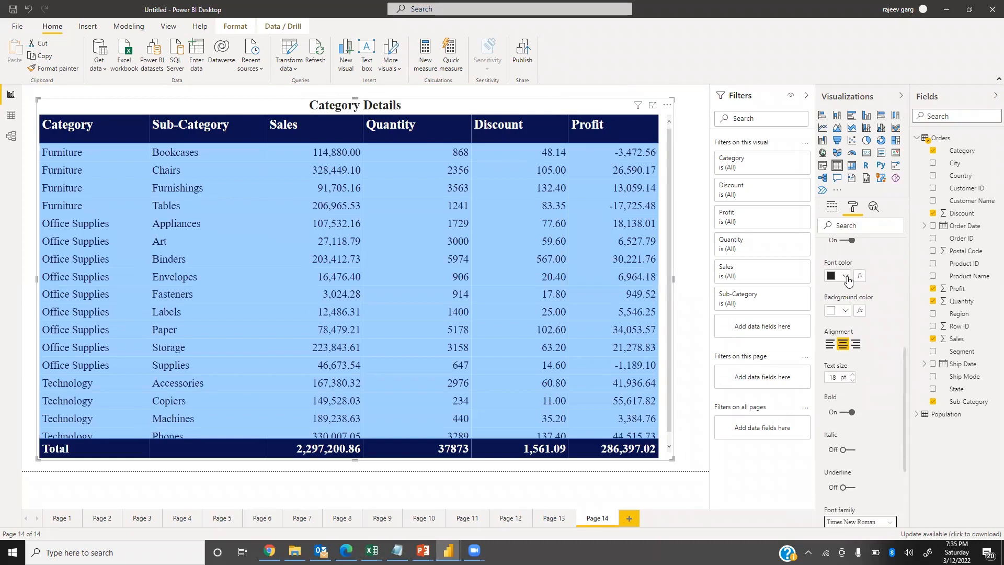
{"action": "left_click", "coordinate": [846, 276]}
{"action": "left_click", "coordinate": [856, 417]}
{"action": "left_click", "coordinate": [846, 312]}
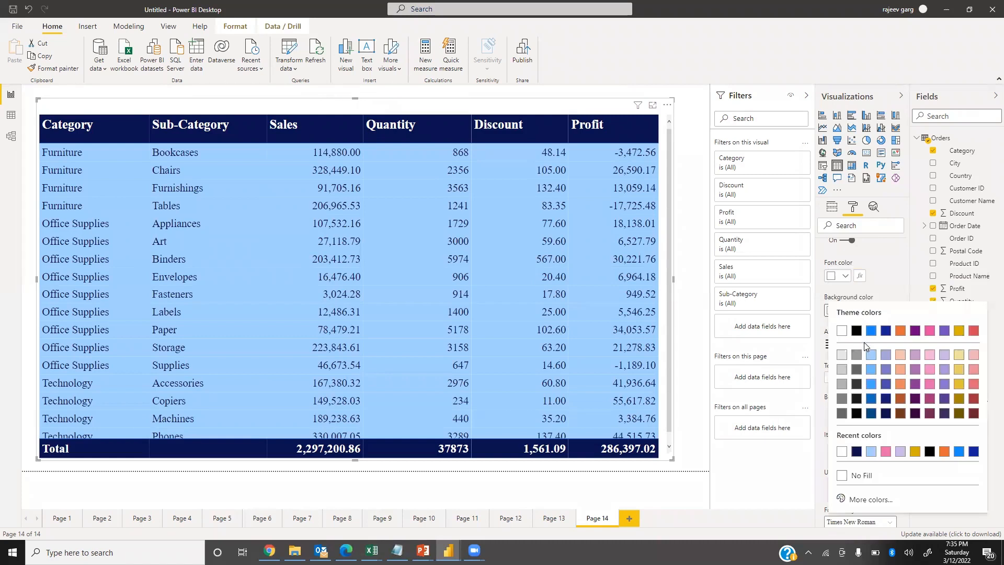
{"action": "left_click", "coordinate": [857, 452]}
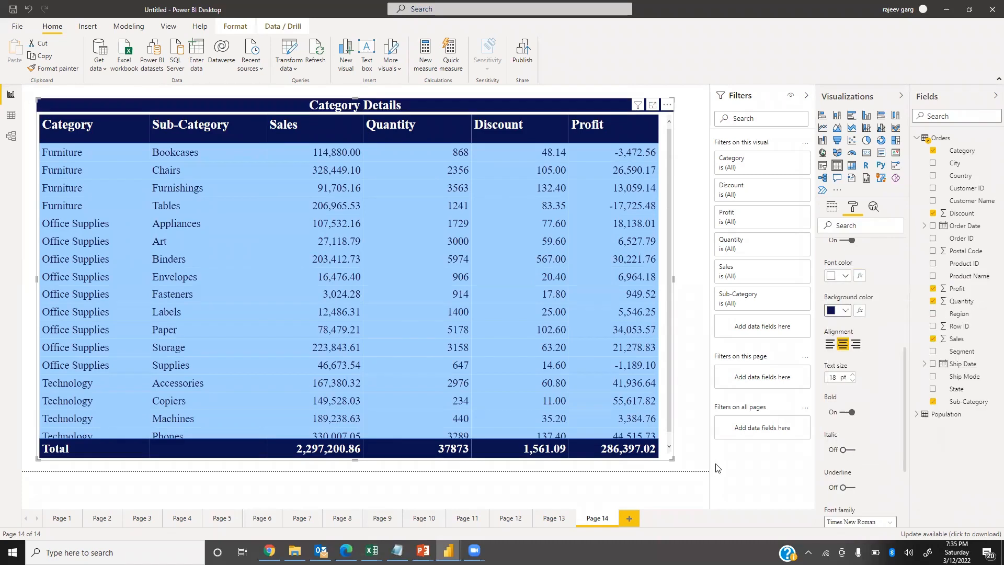
Enlarge the table visual slightly at its lower-right corner and upper edge to fit the rows through Phones.
{"action": "left_click_drag", "start_coordinate": [677, 470], "coordinate": [678, 470]}
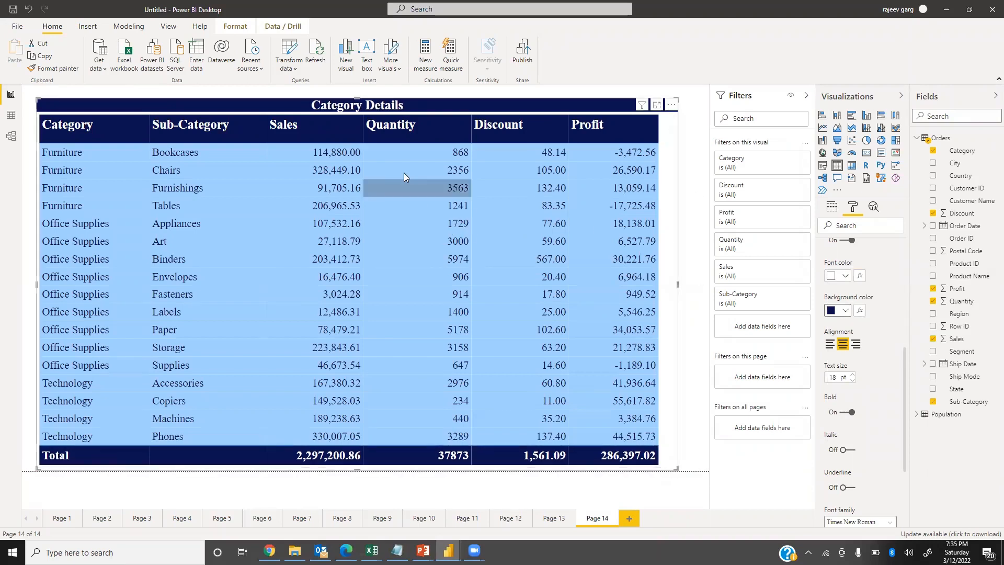
{"action": "left_click_drag", "start_coordinate": [357, 98], "coordinate": [354, 92]}
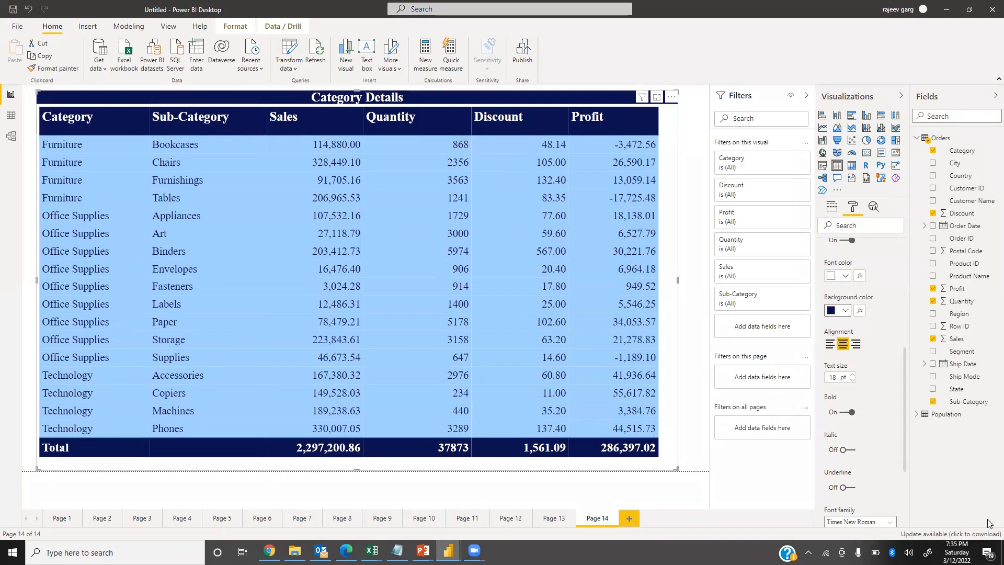
{"action": "scroll", "coordinate": [843, 297], "scroll_direction": "up", "scroll_amount": 3}
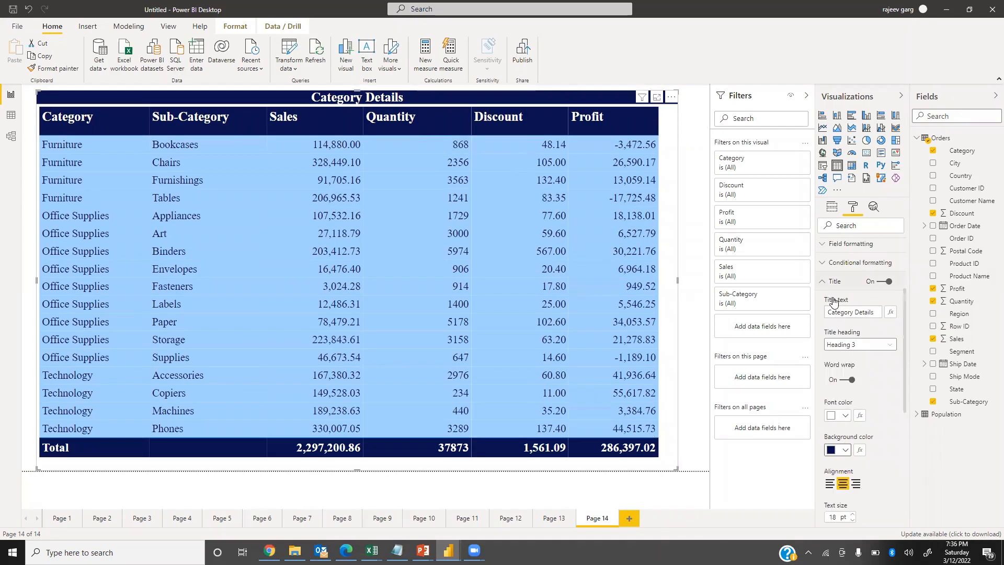
{"action": "left_click", "coordinate": [832, 281]}
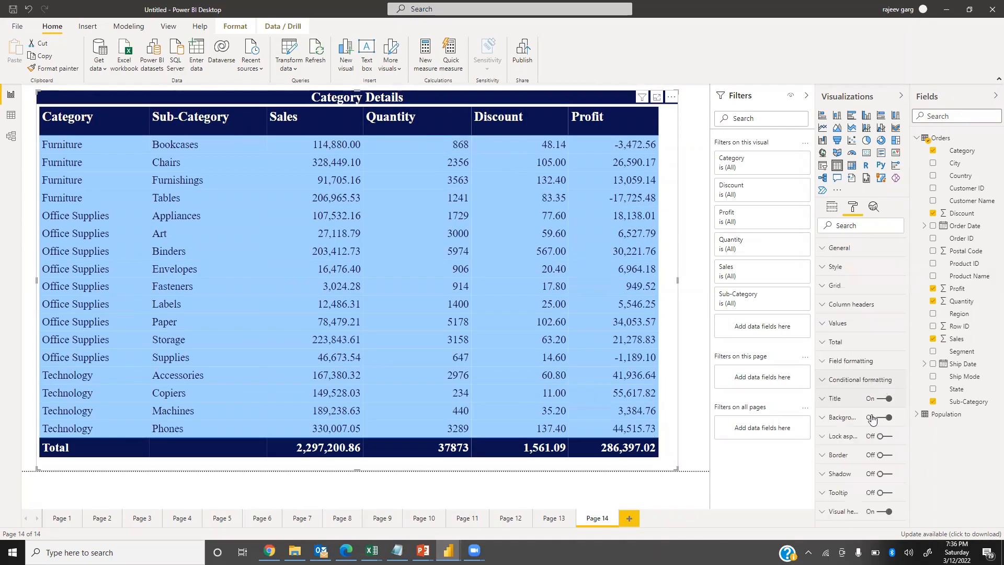
Format the Category field with a white font and a dark navy blue background.
{"action": "left_click", "coordinate": [823, 366]}
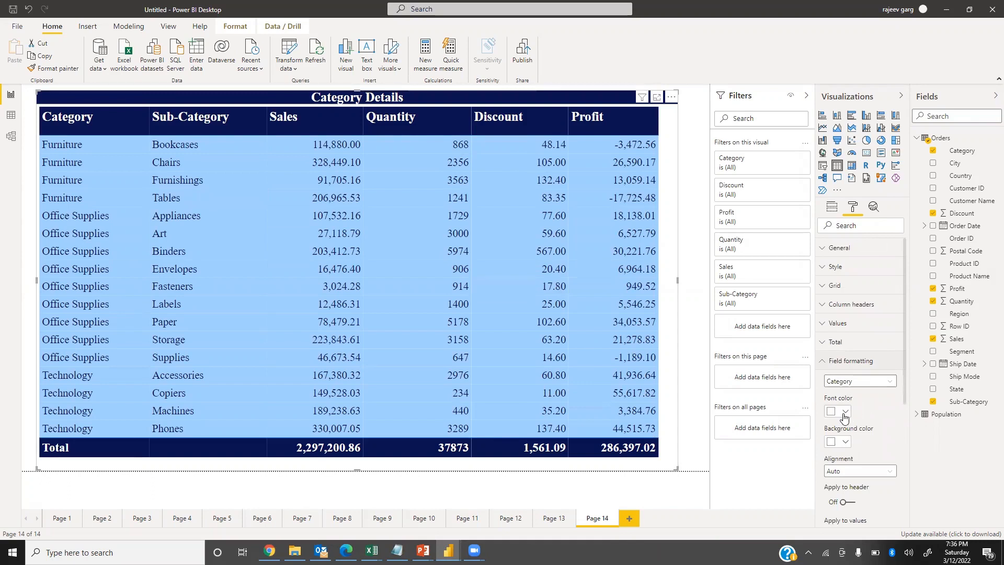
{"action": "left_click", "coordinate": [846, 412]}
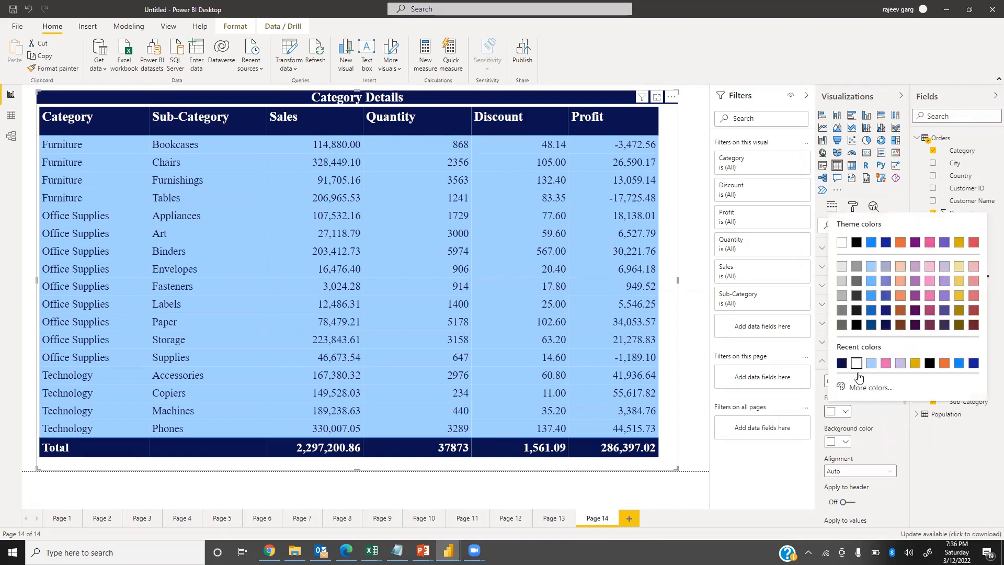
{"action": "left_click", "coordinate": [855, 382]}
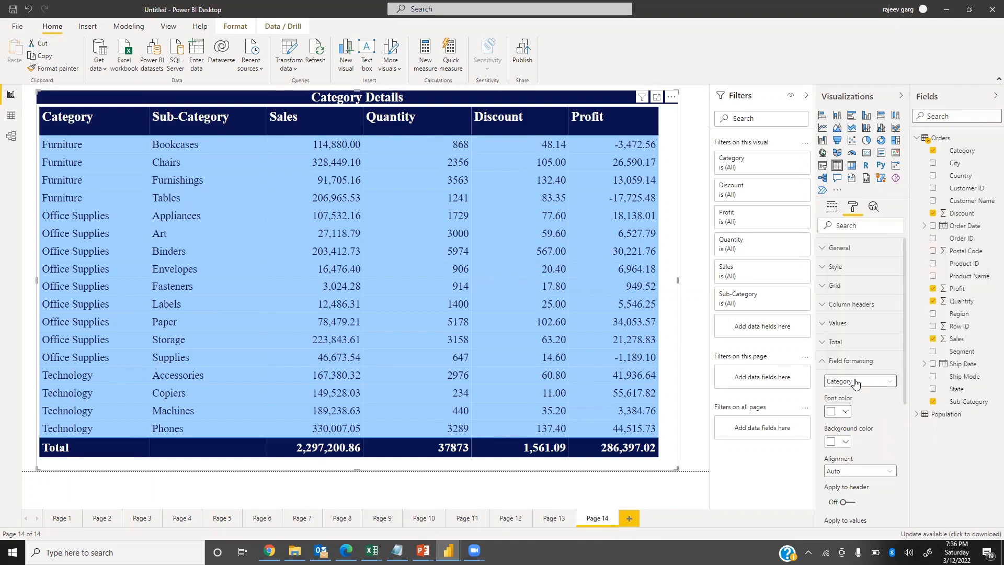
{"action": "left_click", "coordinate": [845, 442]}
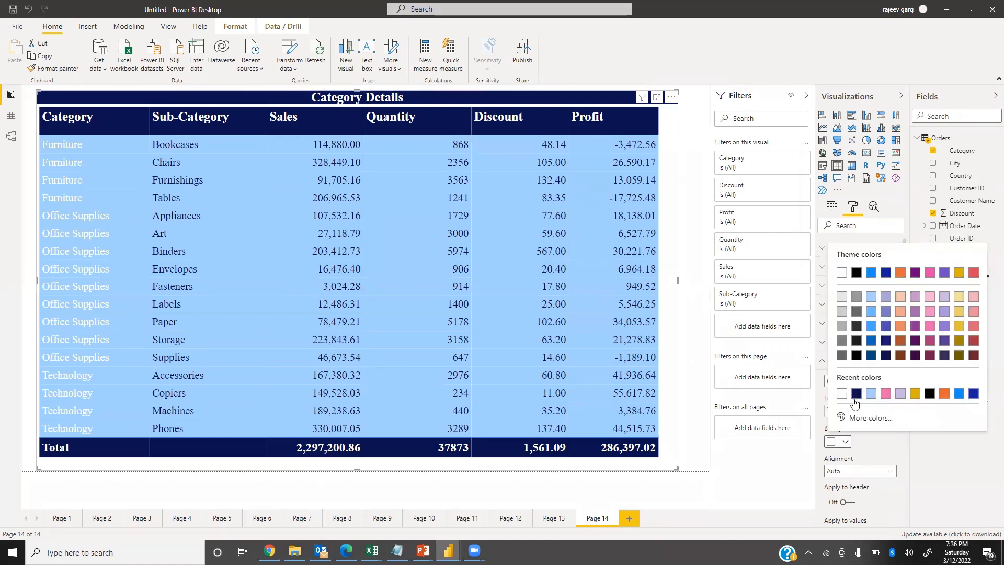
{"action": "left_click", "coordinate": [856, 393]}
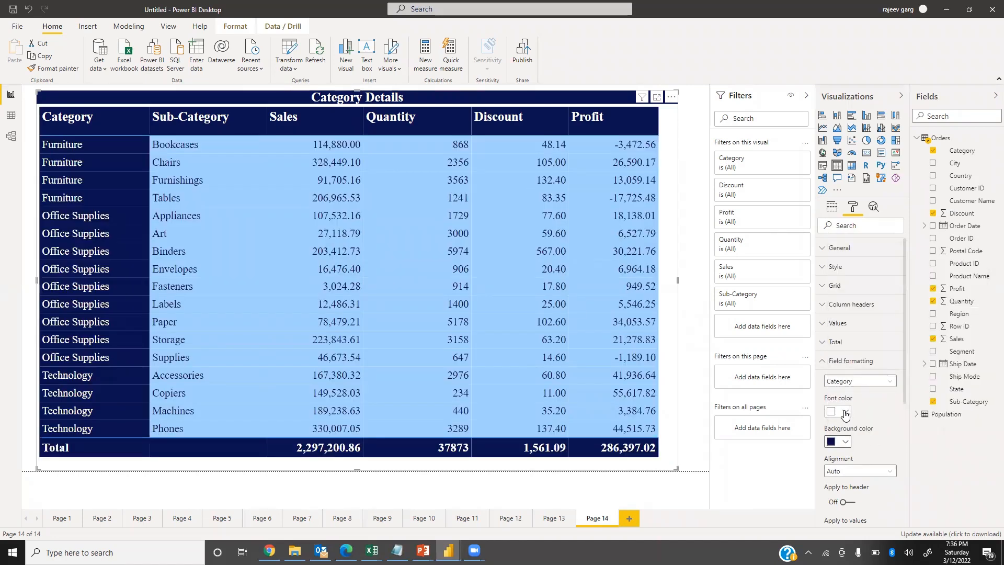
Format the Sub-Category field with a white font and a dark navy blue background.
{"action": "left_click", "coordinate": [842, 381]}
{"action": "left_click", "coordinate": [851, 405]}
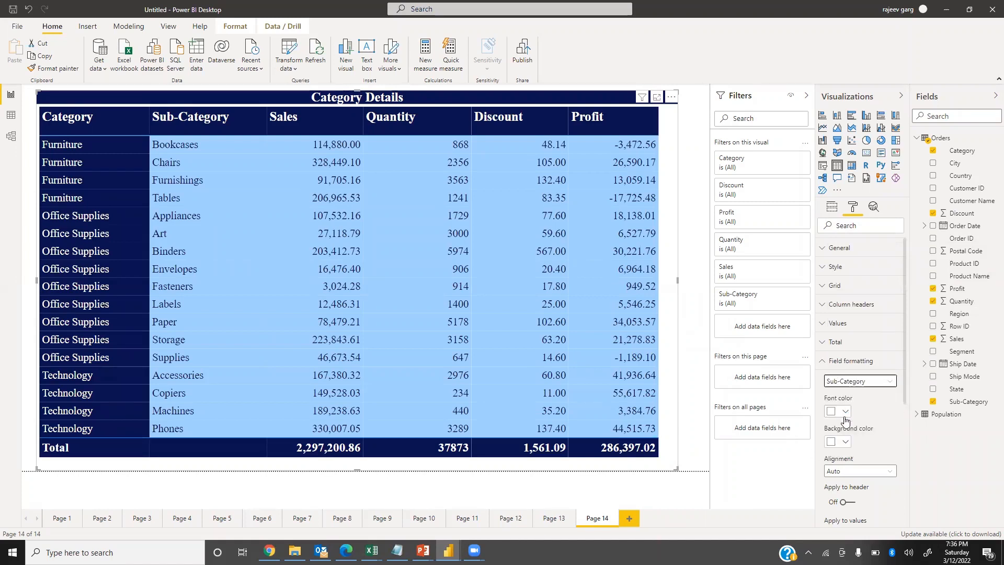
{"action": "left_click", "coordinate": [847, 412]}
{"action": "left_click", "coordinate": [855, 364]}
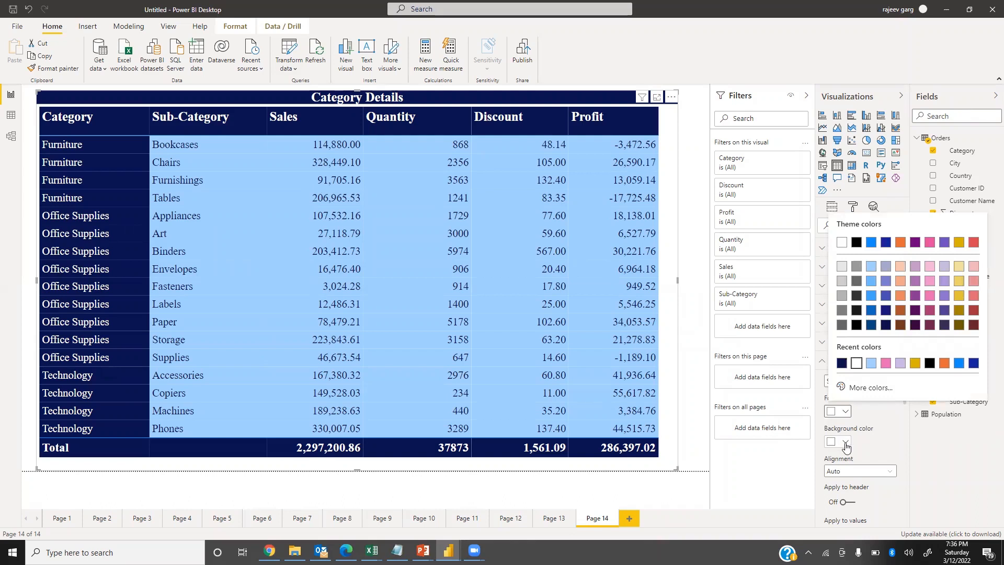
{"action": "left_click", "coordinate": [845, 442]}
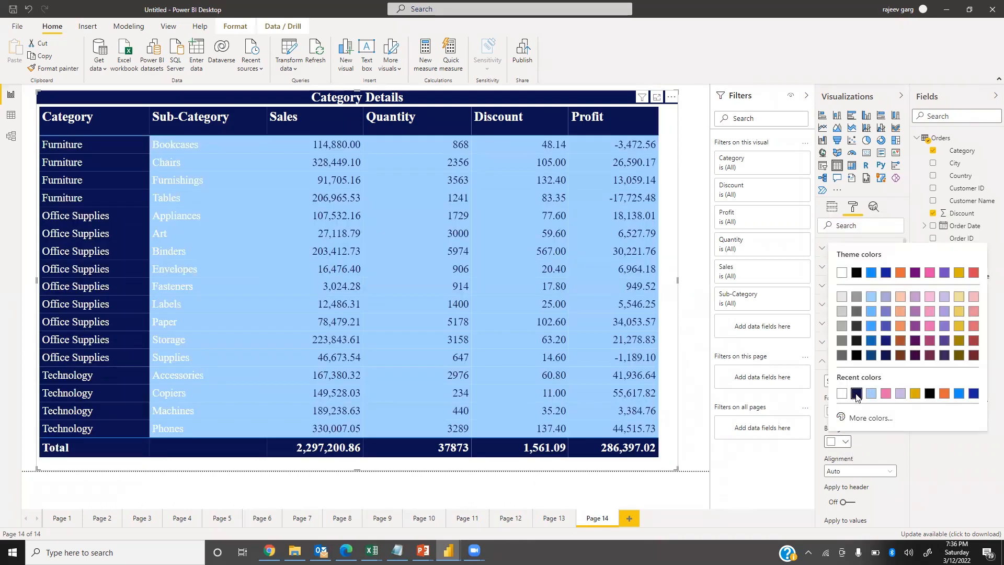
{"action": "left_click", "coordinate": [855, 393]}
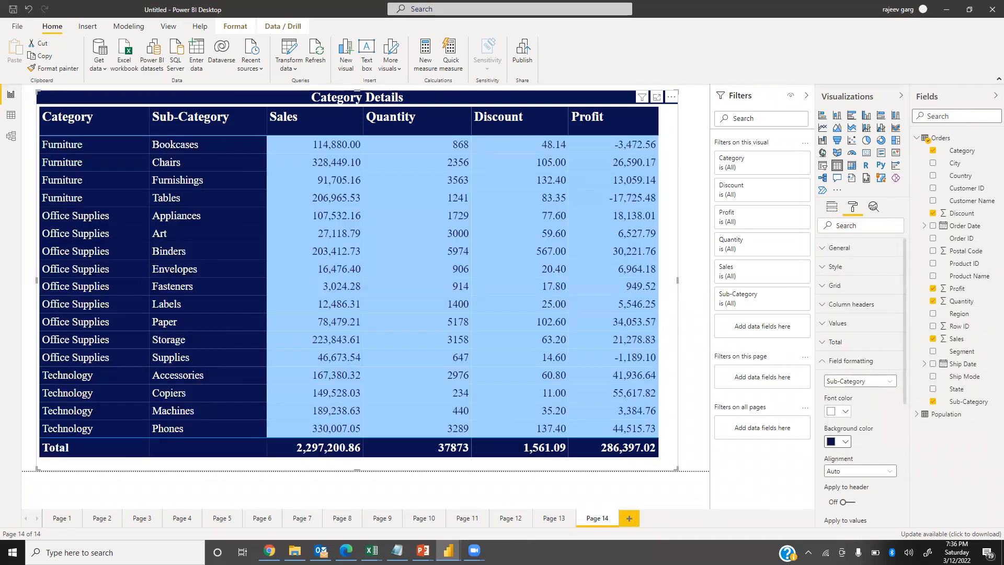
{"action": "left_click", "coordinate": [842, 361]}
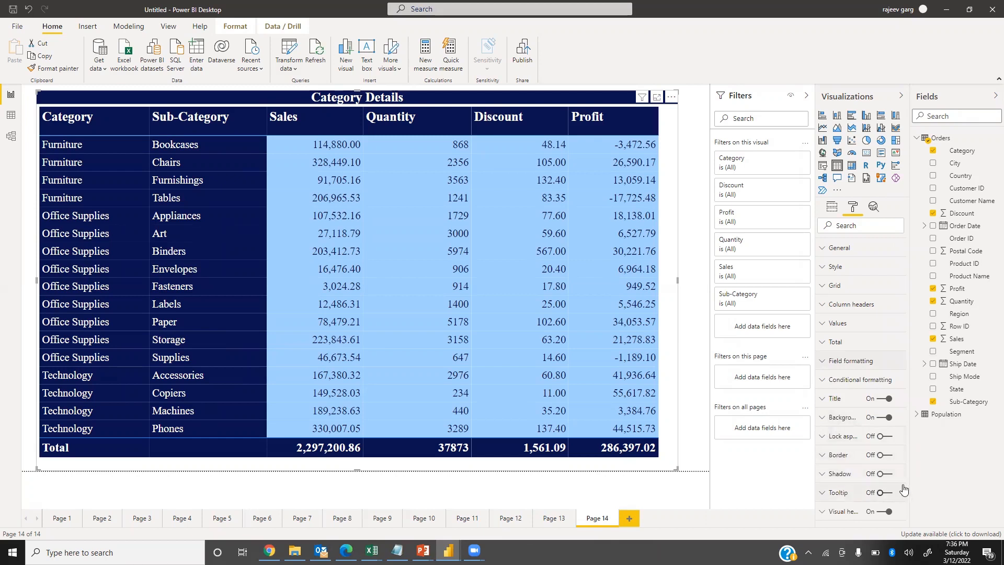
Turn on the table's shadow and a rounded border, and set its background color to light blue.
{"action": "left_click", "coordinate": [885, 474]}
{"action": "left_click", "coordinate": [885, 455]}
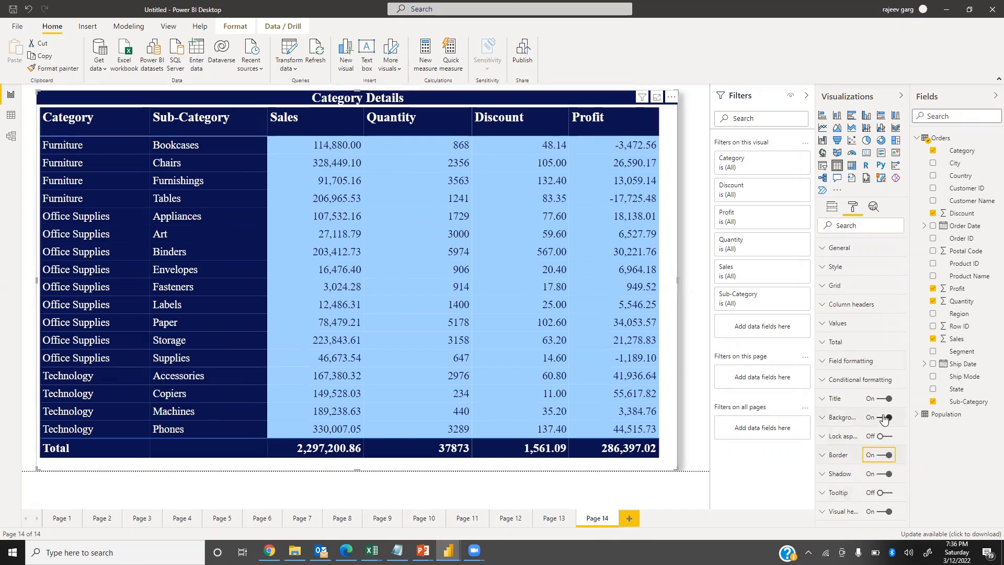
{"action": "left_click", "coordinate": [832, 418]}
{"action": "left_click", "coordinate": [843, 450]}
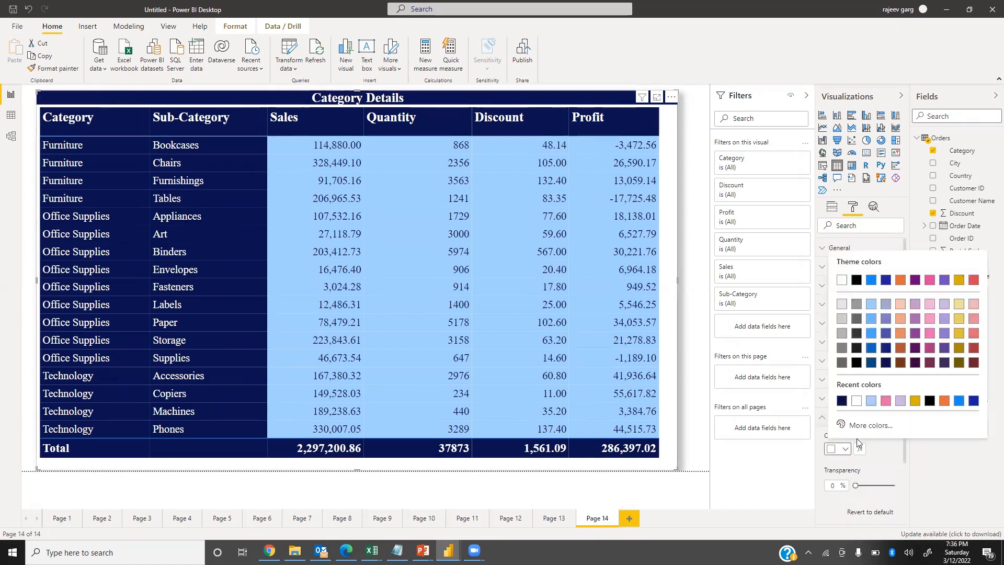
{"action": "left_click", "coordinate": [872, 401]}
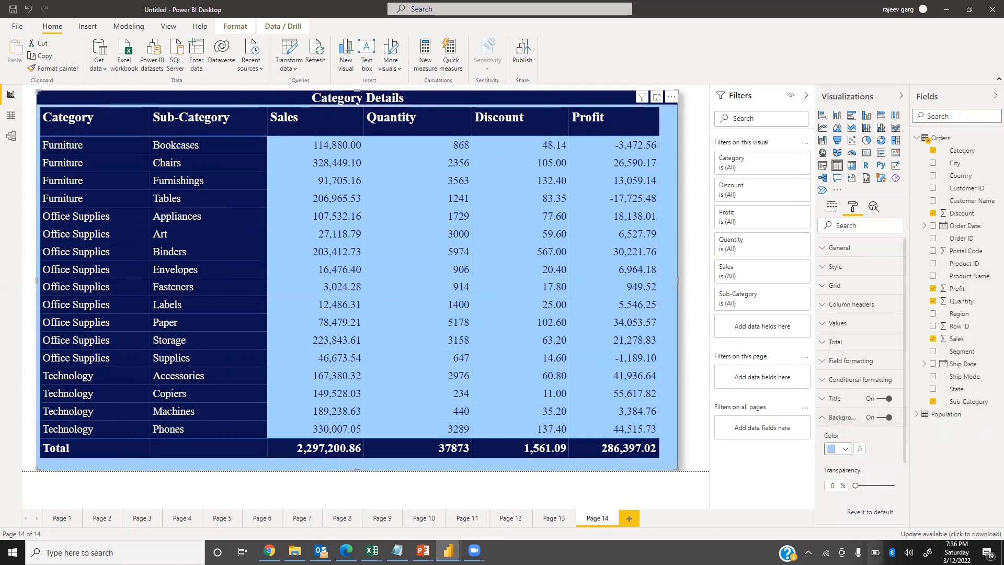
{"action": "left_click", "coordinate": [824, 419]}
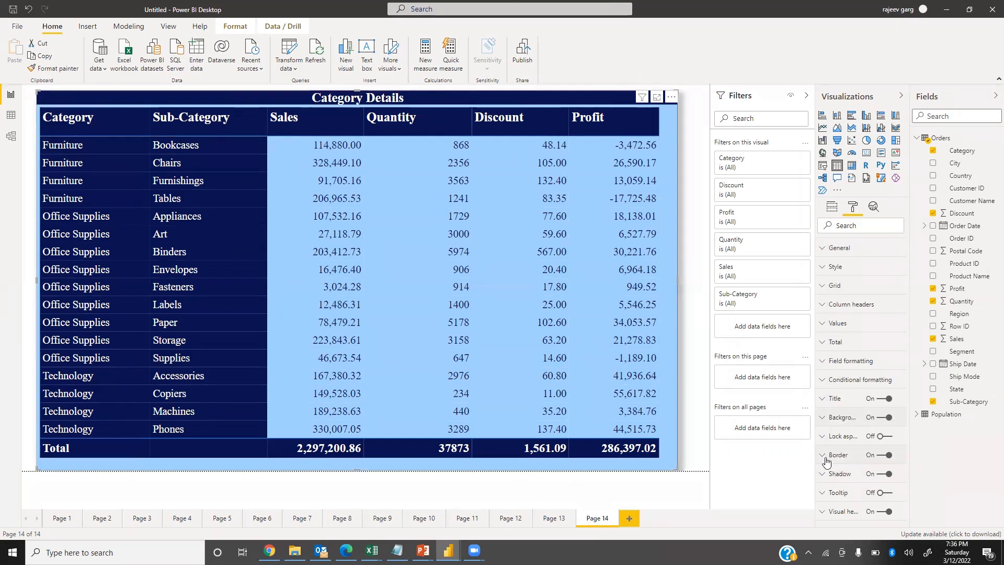
{"action": "left_click", "coordinate": [828, 456]}
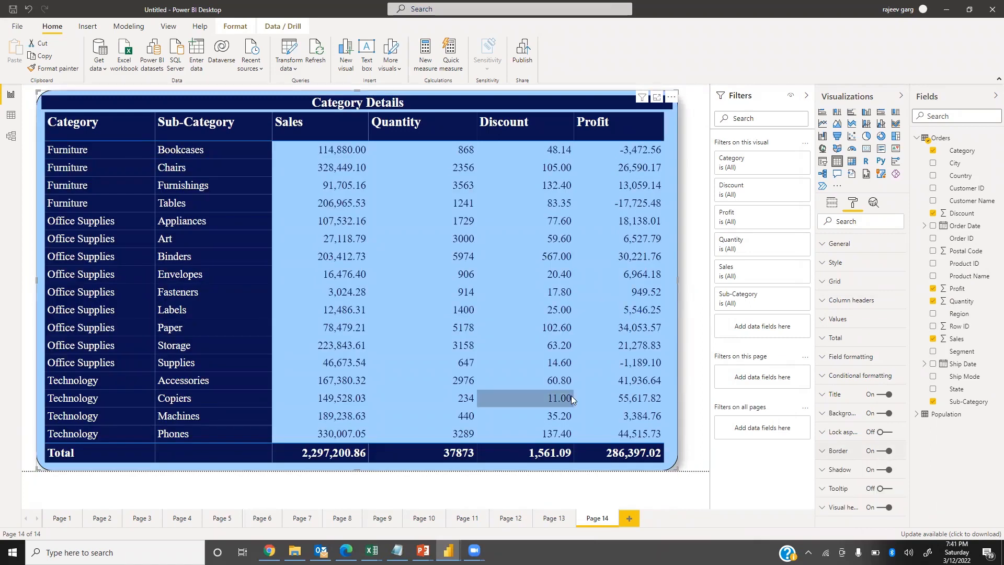
Set the Sales field's value decimal places to 0 in the table's field formatting.
{"action": "left_click", "coordinate": [822, 361]}
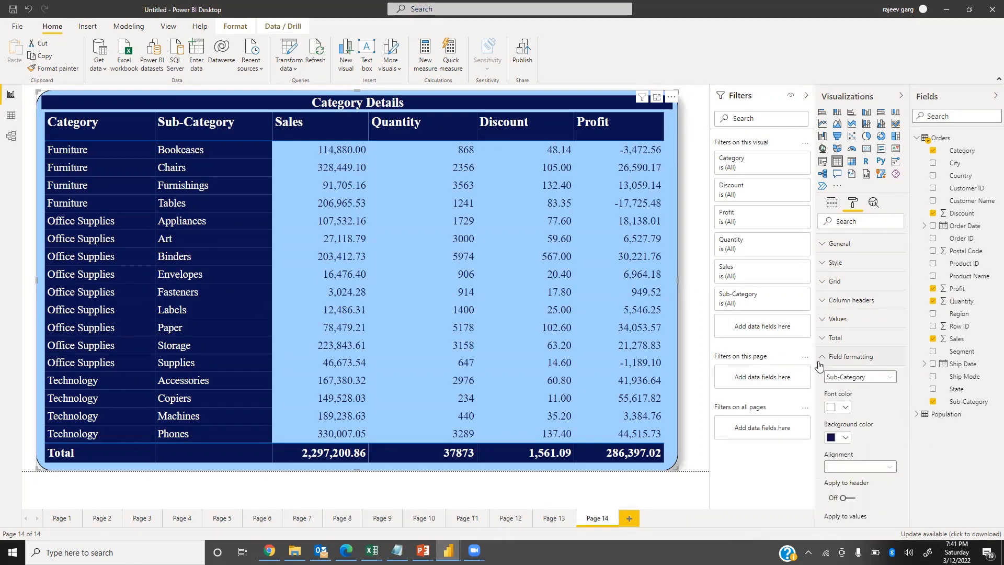
{"action": "left_click", "coordinate": [879, 378]}
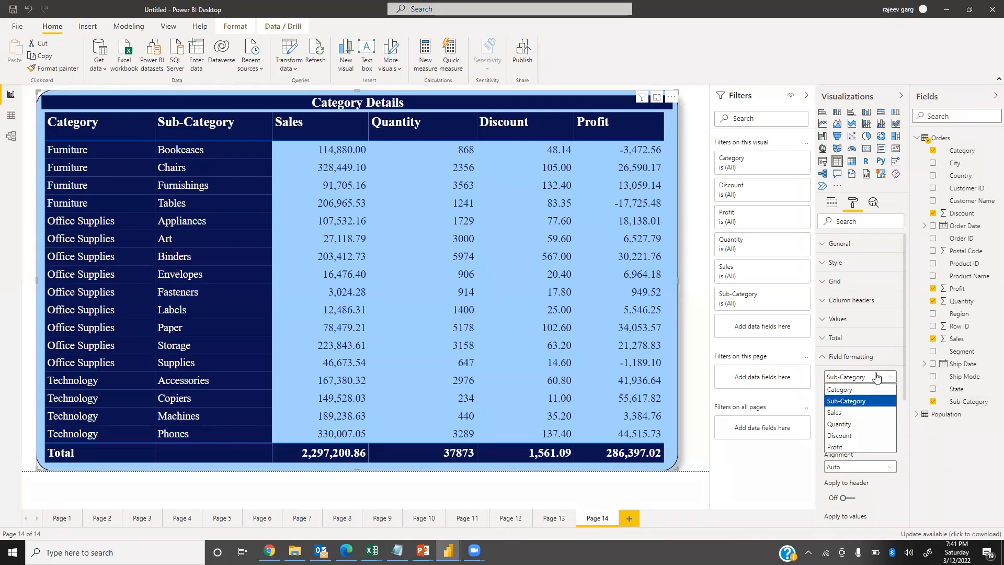
{"action": "left_click", "coordinate": [840, 413]}
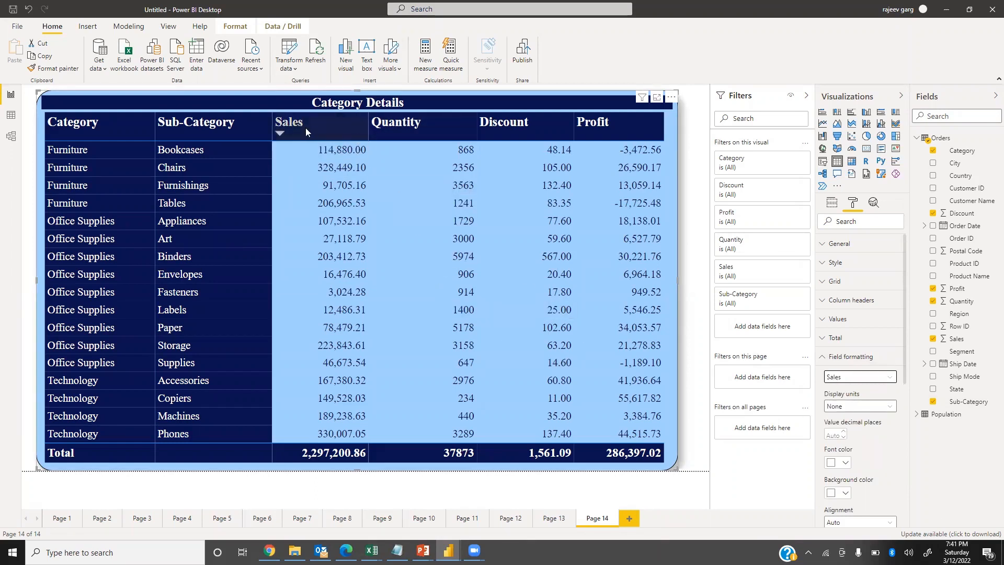
{"action": "left_click", "coordinate": [835, 436]}
{"action": "type", "text": "0"}
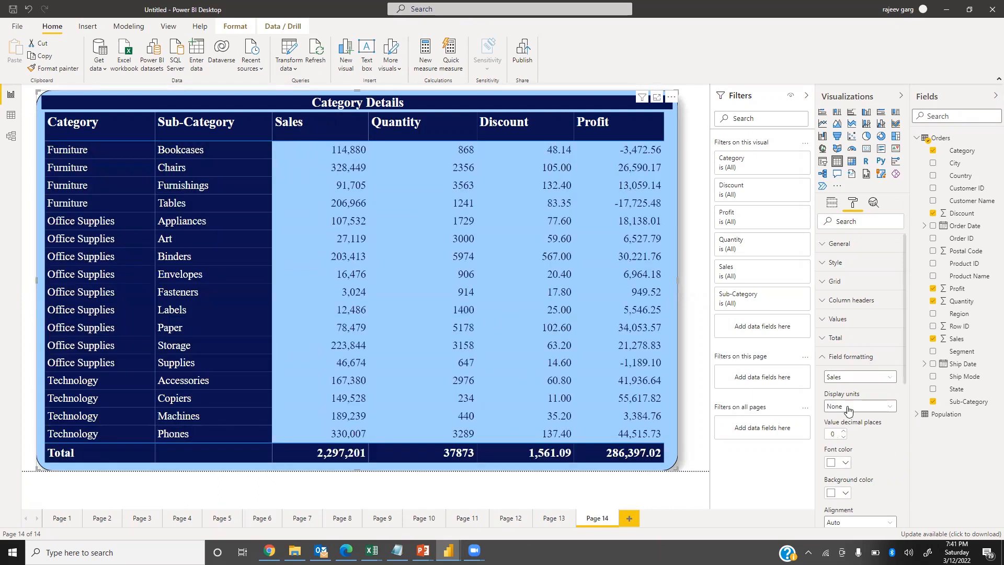
Set the Discount field's value decimal places to 1.
{"action": "left_click", "coordinate": [850, 377]}
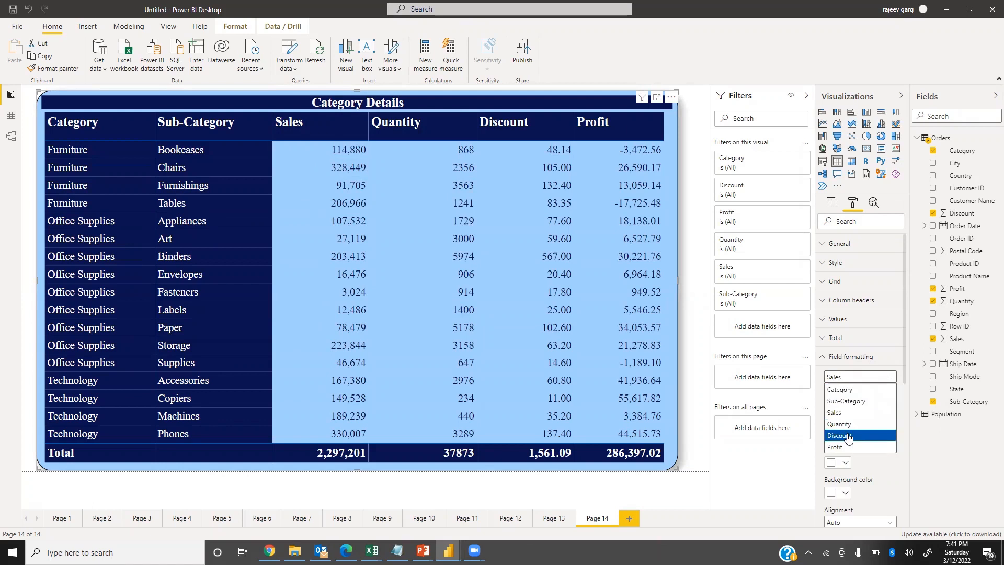
{"action": "left_click", "coordinate": [847, 438]}
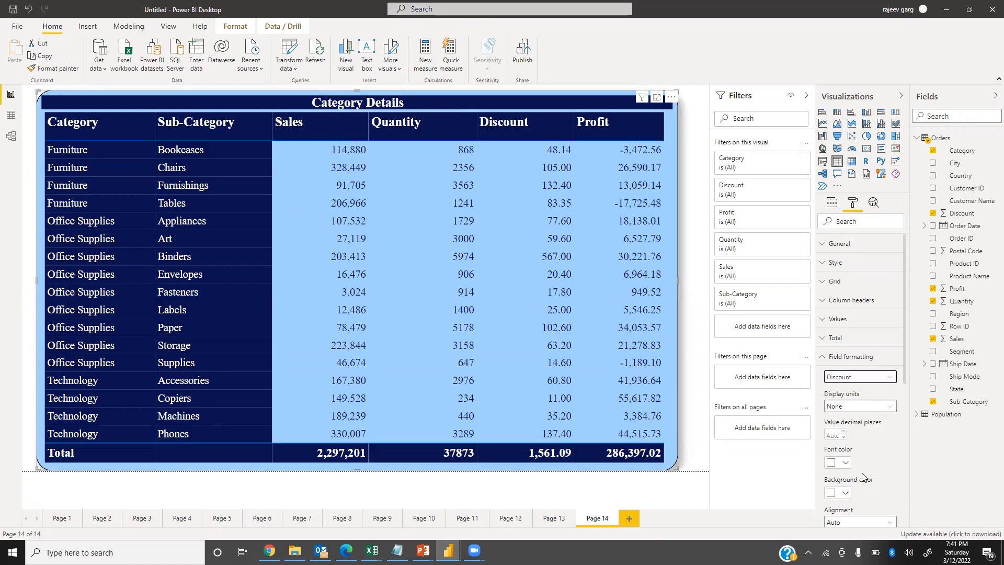
{"action": "left_click", "coordinate": [833, 435]}
{"action": "type", "text": "0"}
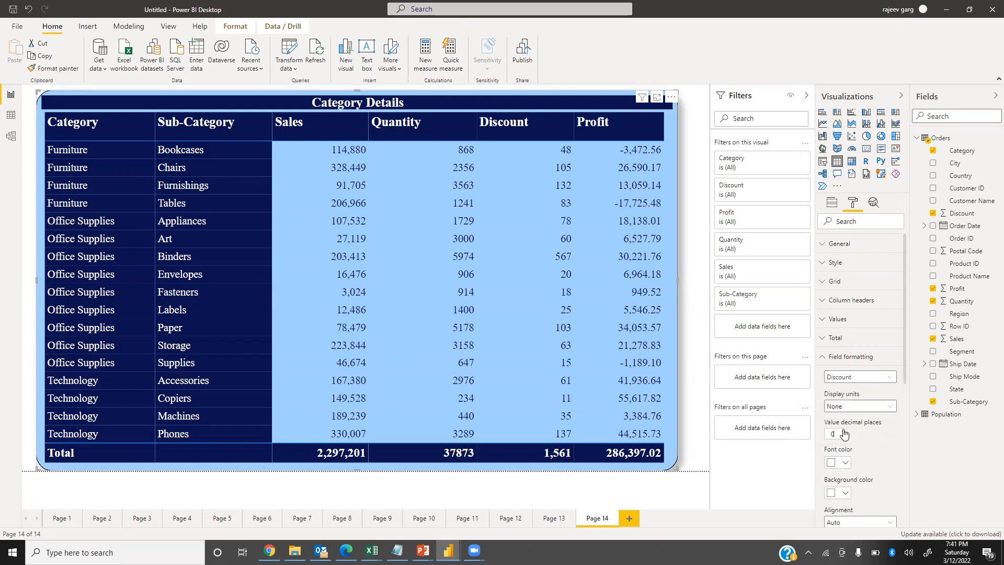
{"action": "left_click", "coordinate": [842, 433]}
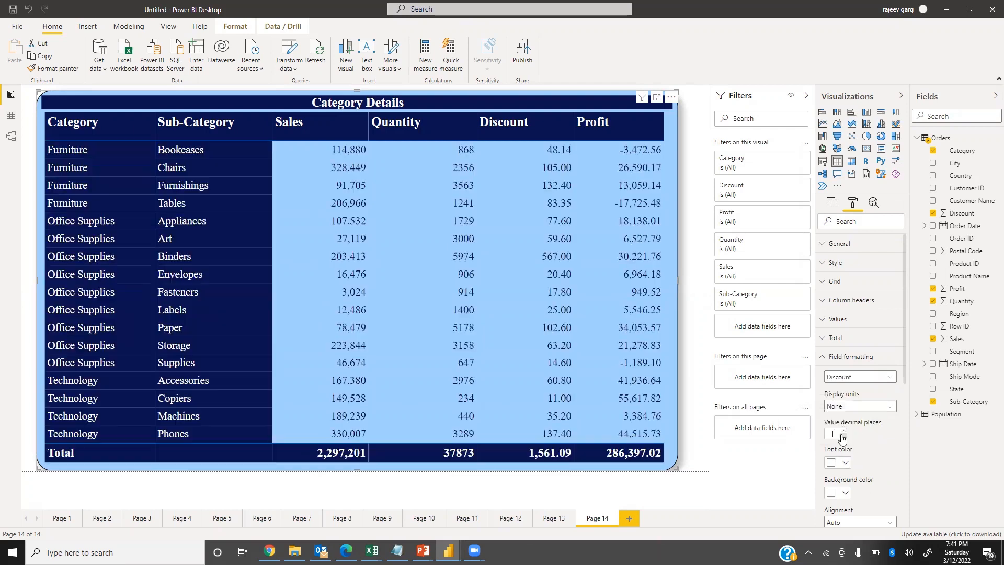
Set the Profit field's value decimal places to 0.
{"action": "left_click", "coordinate": [860, 378]}
{"action": "left_click", "coordinate": [845, 447]}
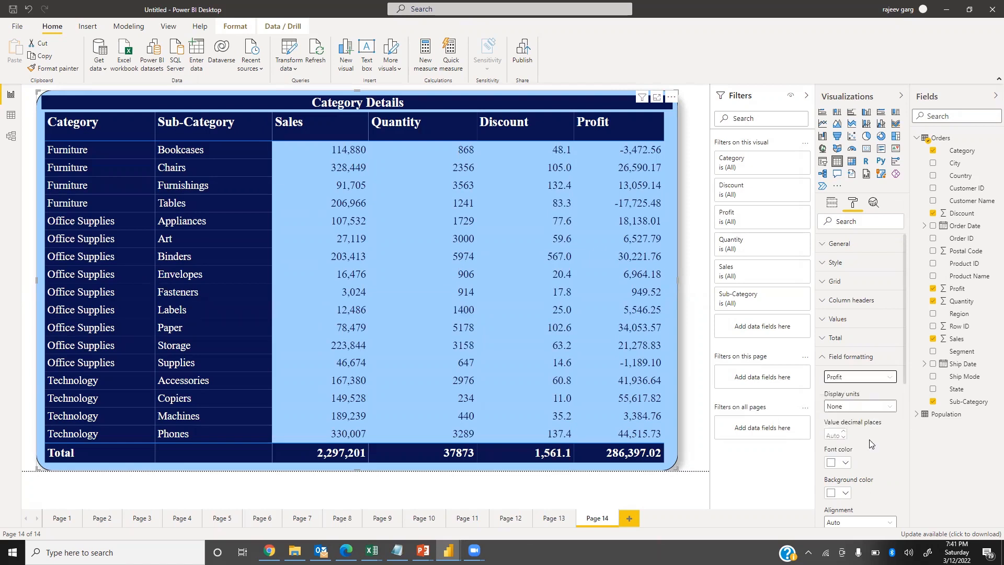
{"action": "left_click", "coordinate": [835, 433]}
{"action": "type", "text": "0"}
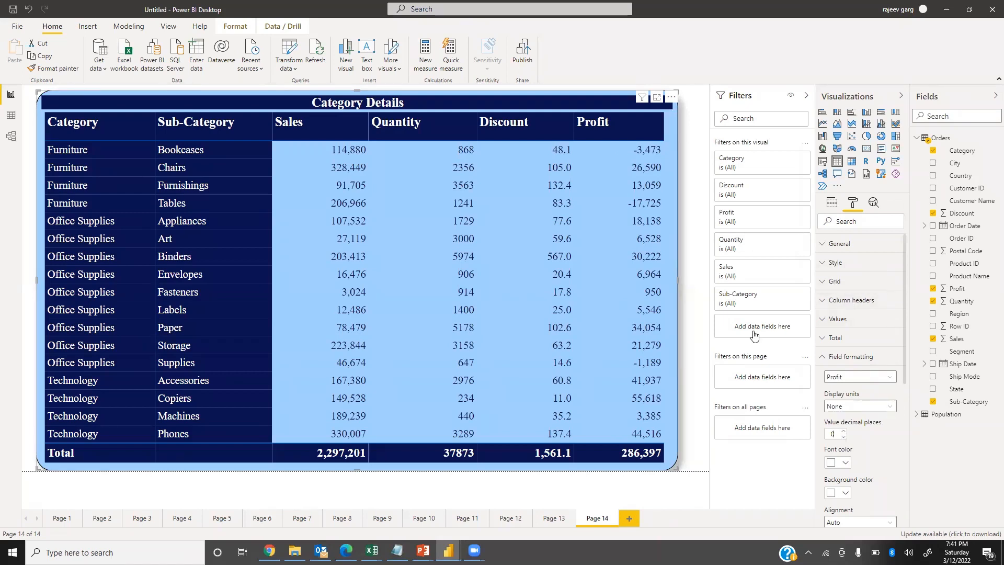
{"action": "left_click", "coordinate": [827, 360]}
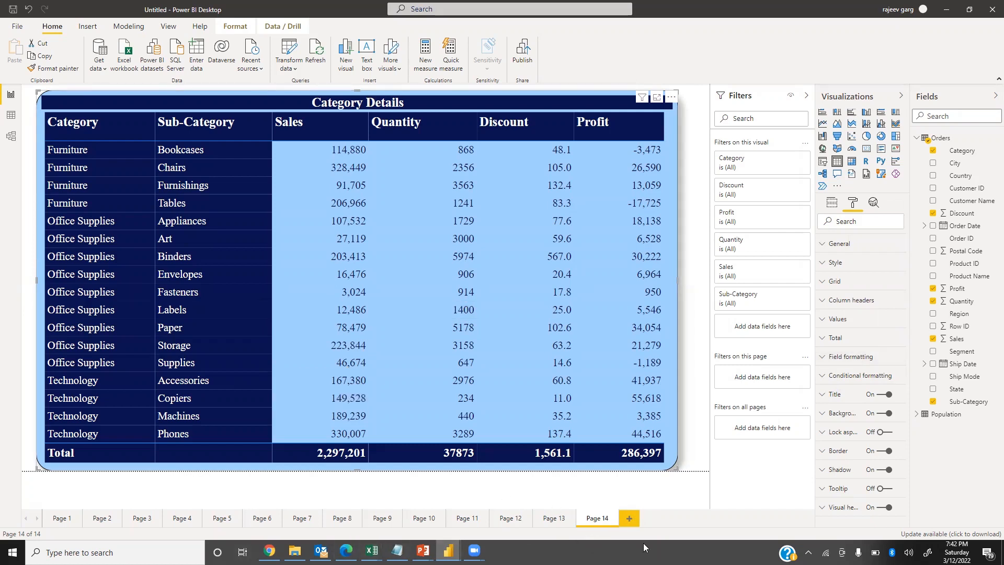
Add a new report page and insert a table with the Category, Sales, Quantity, Discount and Profit fields.
{"action": "left_click", "coordinate": [629, 518]}
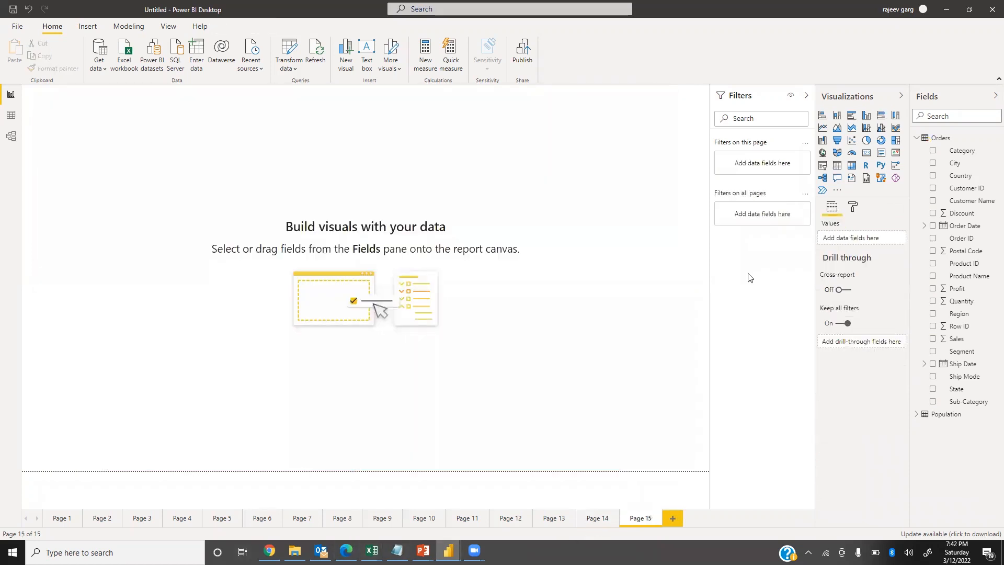
{"action": "left_click", "coordinate": [837, 165]}
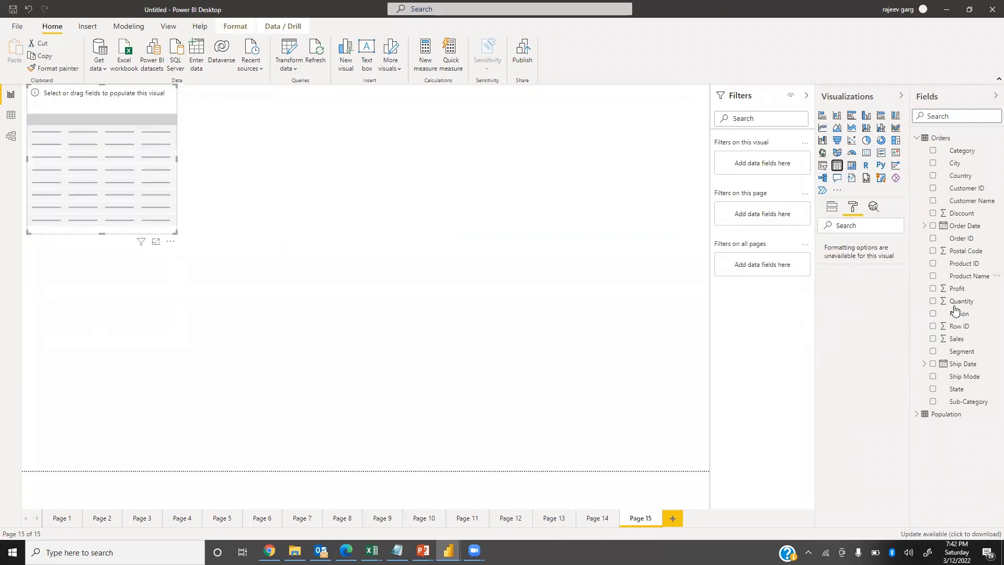
{"action": "left_click", "coordinate": [934, 402]}
{"action": "left_click", "coordinate": [934, 151]}
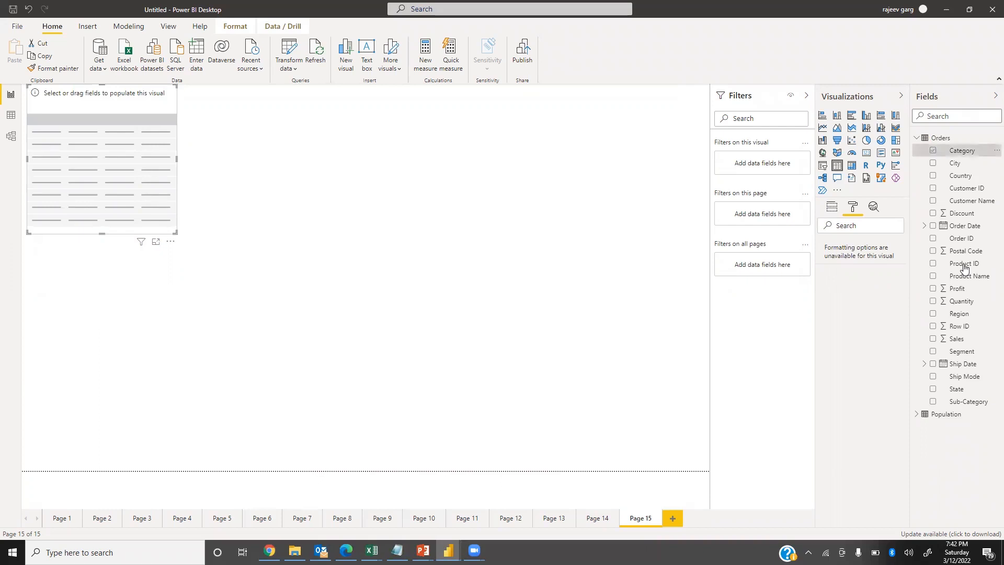
{"action": "left_click", "coordinate": [936, 402]}
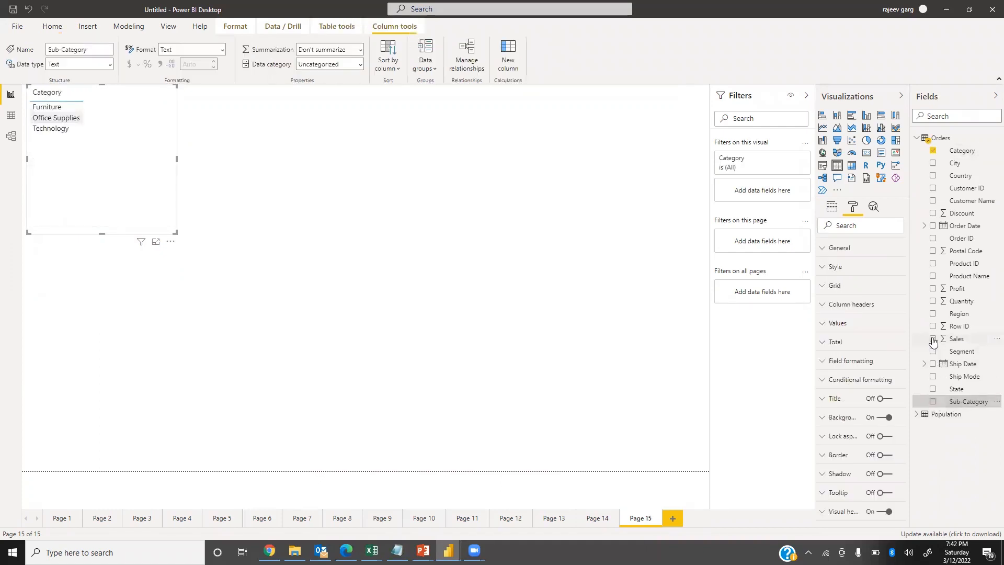
{"action": "left_click", "coordinate": [934, 339]}
{"action": "left_click", "coordinate": [933, 301]}
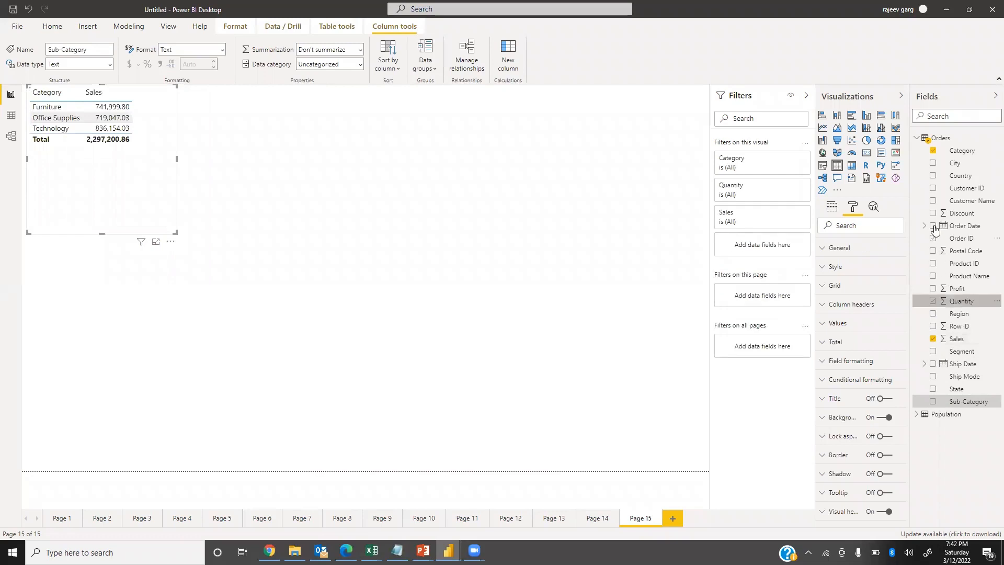
{"action": "left_click", "coordinate": [931, 215]}
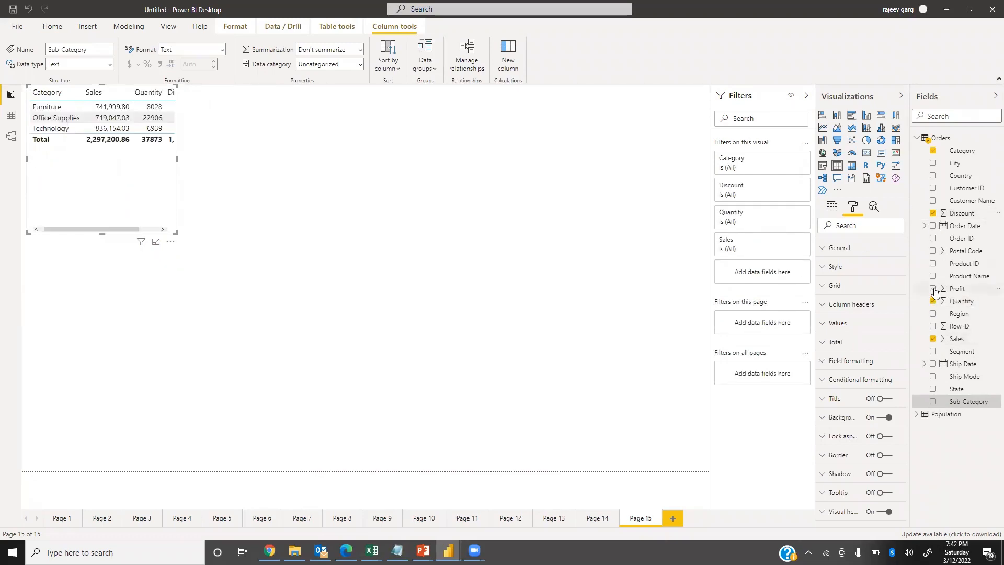
{"action": "left_click", "coordinate": [941, 289]}
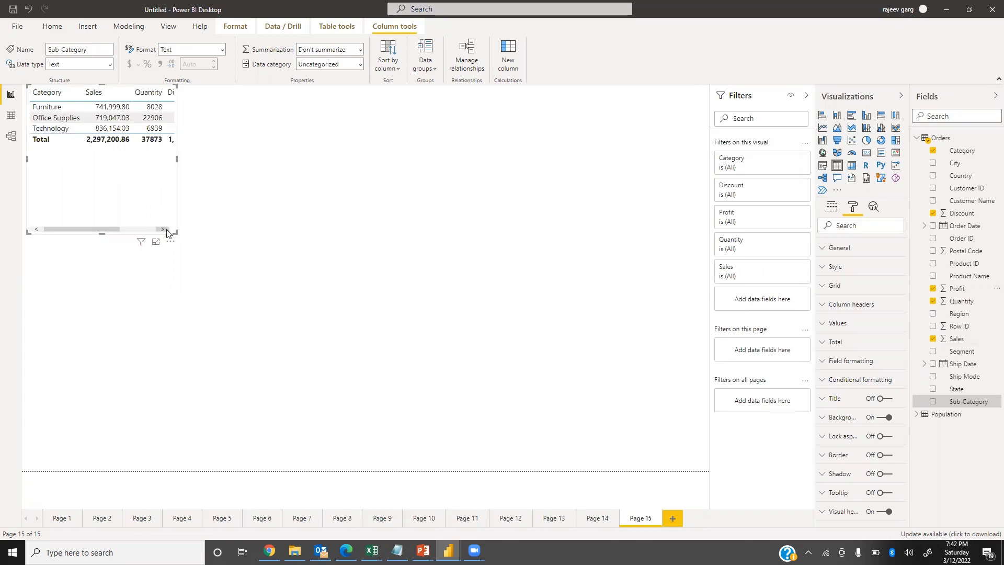
Add the Sub-Category field directly after Category and enlarge the table to fill most of the page.
{"action": "left_click_drag", "start_coordinate": [175, 233], "coordinate": [523, 310]}
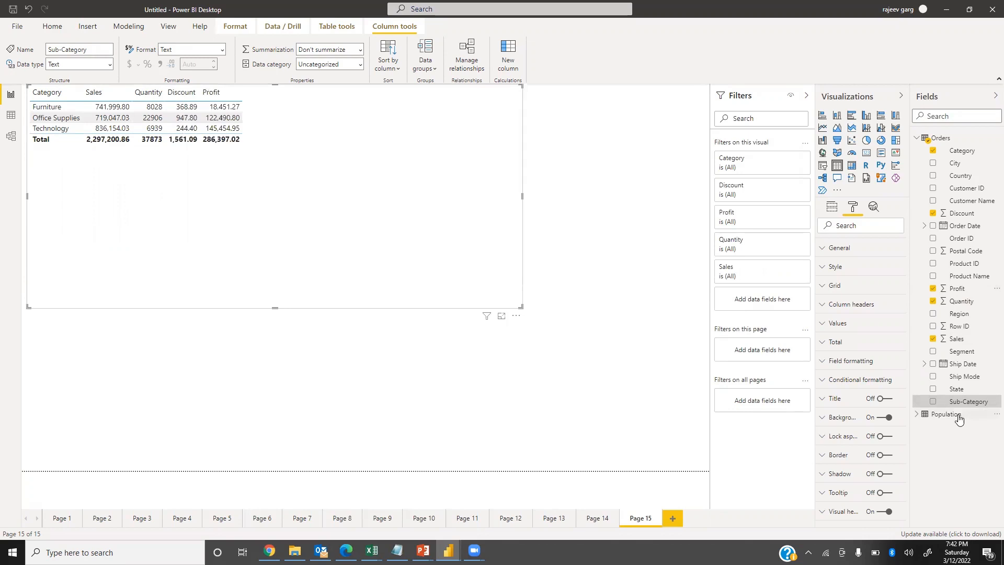
{"action": "left_click", "coordinate": [934, 402]}
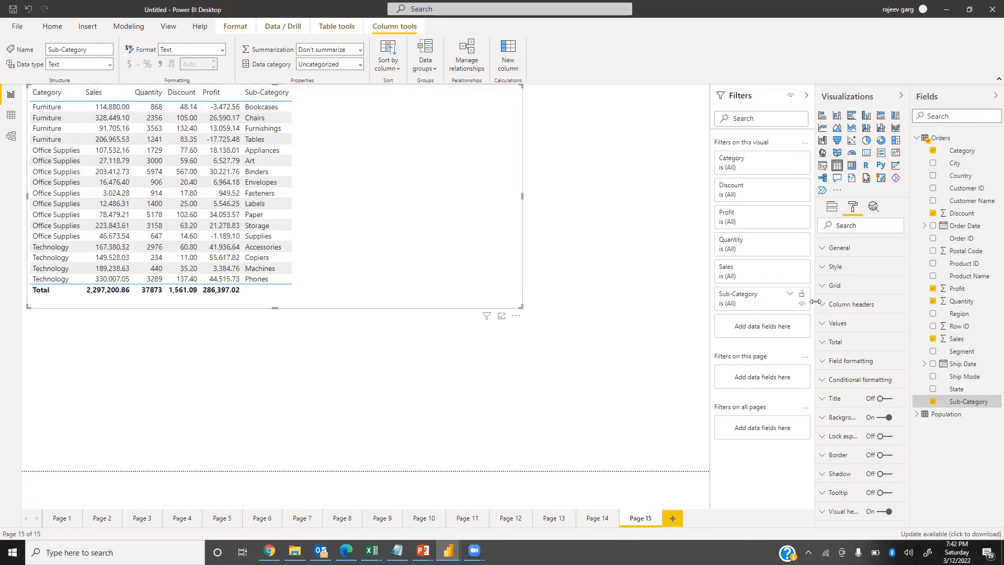
{"action": "left_click", "coordinate": [833, 207]}
{"action": "left_click_drag", "start_coordinate": [862, 306], "coordinate": [863, 251]}
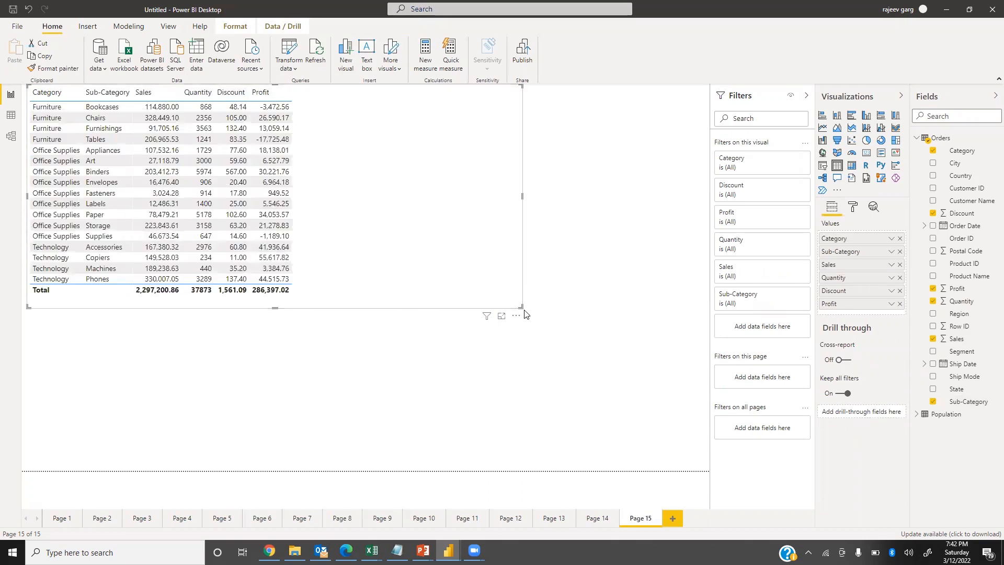
{"action": "left_click_drag", "start_coordinate": [518, 306], "coordinate": [627, 469]}
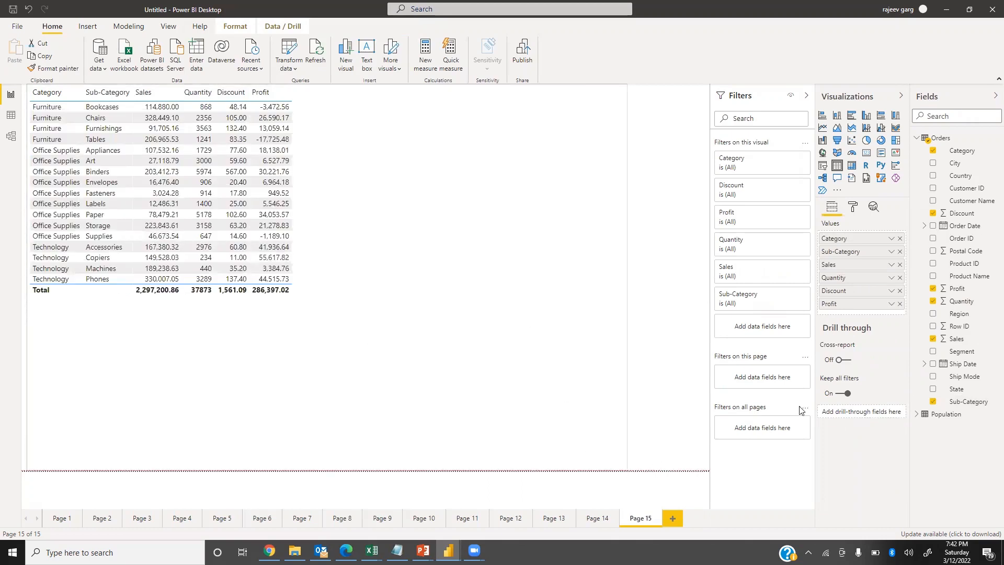
Set the text size of the table's values to 14 pt.
{"action": "left_click", "coordinate": [853, 206]}
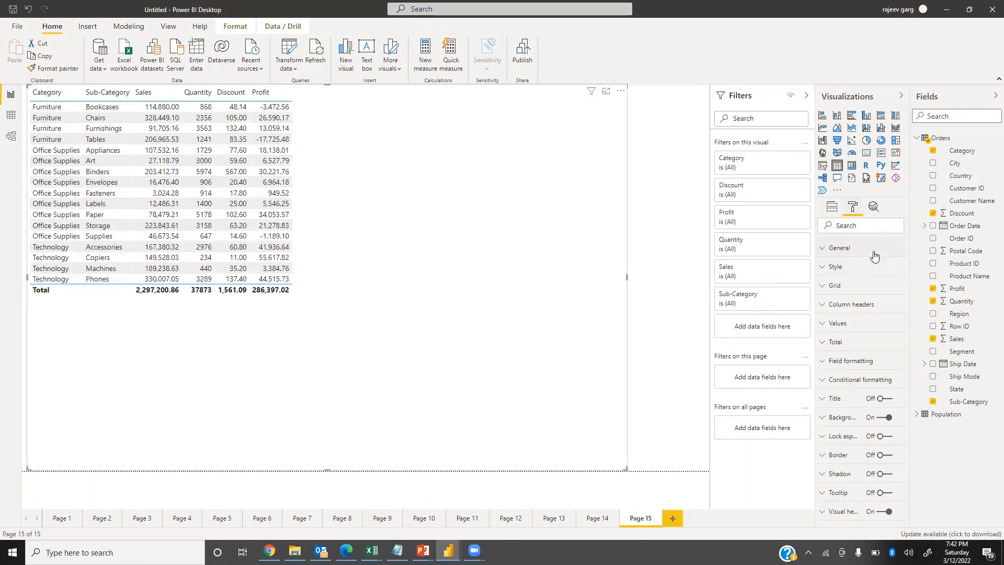
{"action": "left_click", "coordinate": [830, 325]}
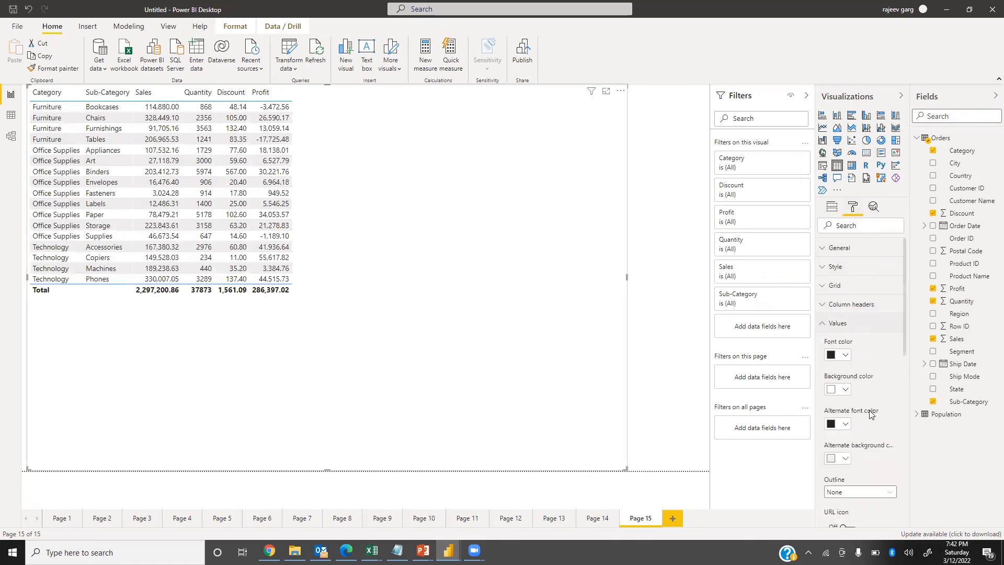
{"action": "scroll", "coordinate": [843, 478], "scroll_direction": "down", "scroll_amount": 4}
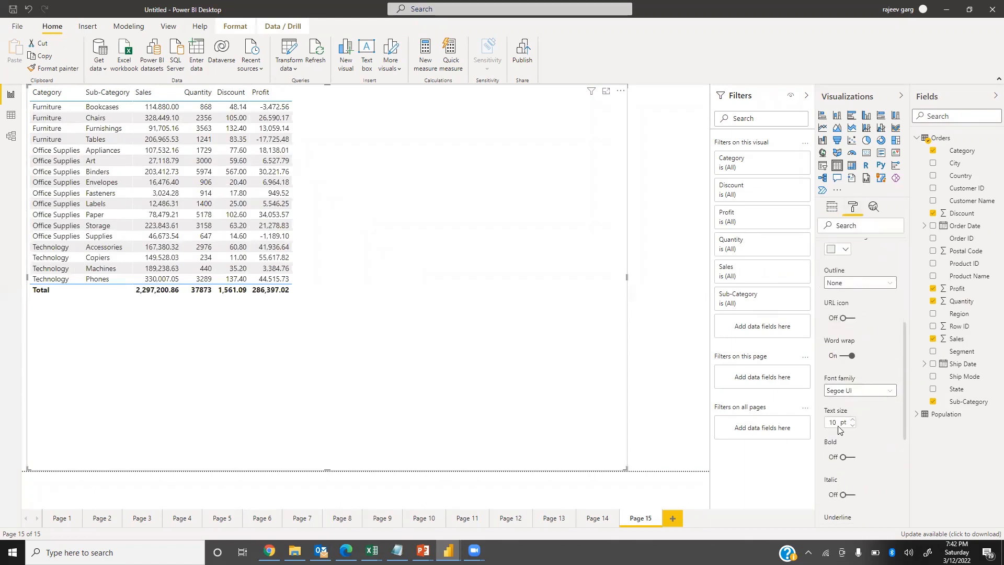
{"action": "type", "text": "14"}
{"action": "key", "text": "Return"}
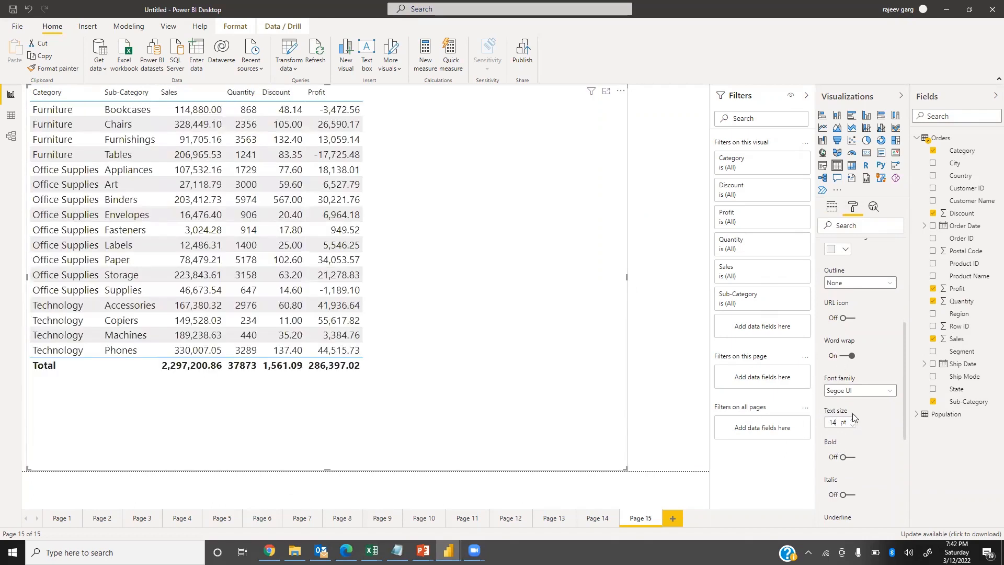
Set the text size of the table's column headers to 16 pt.
{"action": "scroll", "coordinate": [857, 403], "scroll_direction": "up", "scroll_amount": 4}
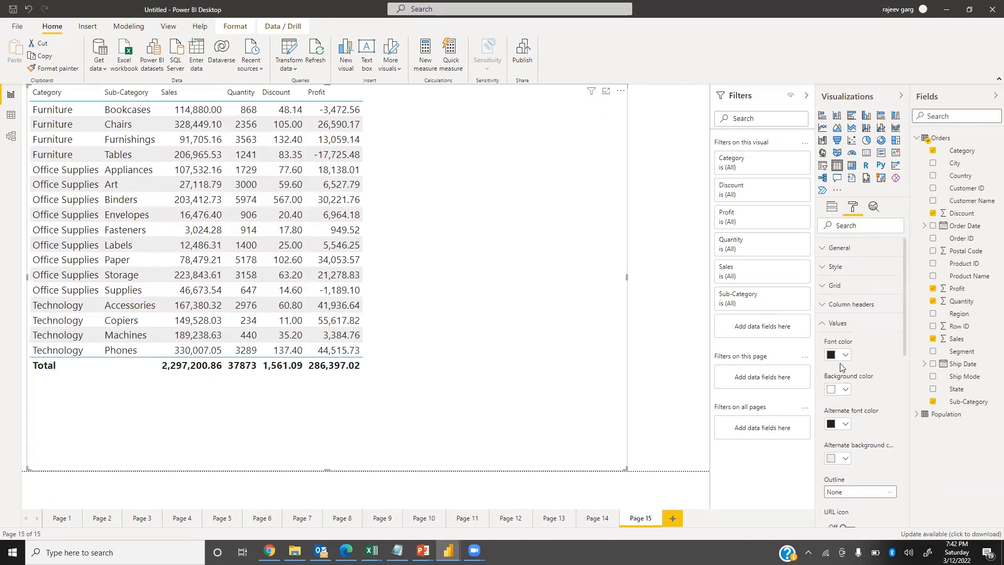
{"action": "left_click", "coordinate": [824, 306]}
{"action": "scroll", "coordinate": [839, 368], "scroll_direction": "down", "scroll_amount": 3}
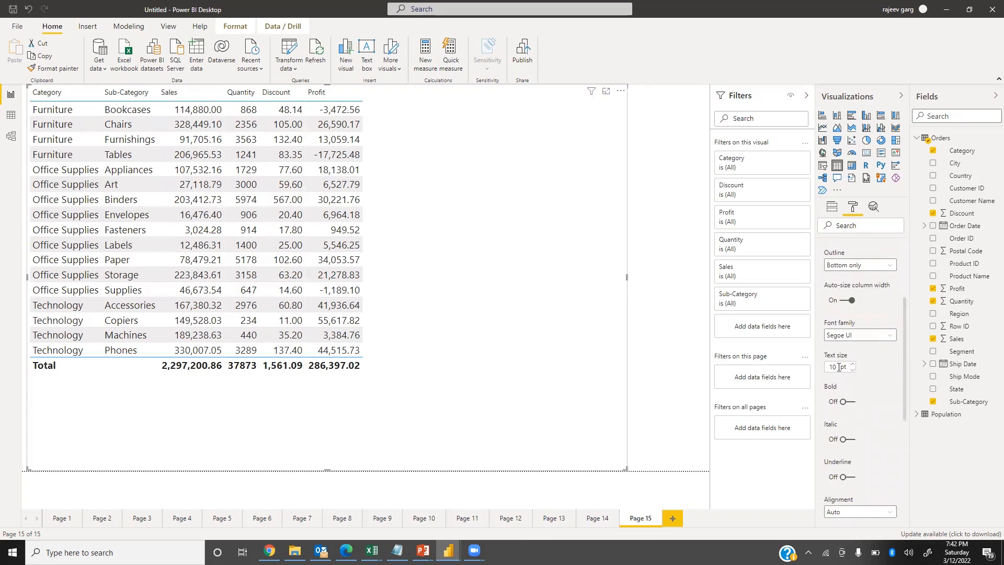
{"action": "type", "text": "16"}
{"action": "key", "text": "Return"}
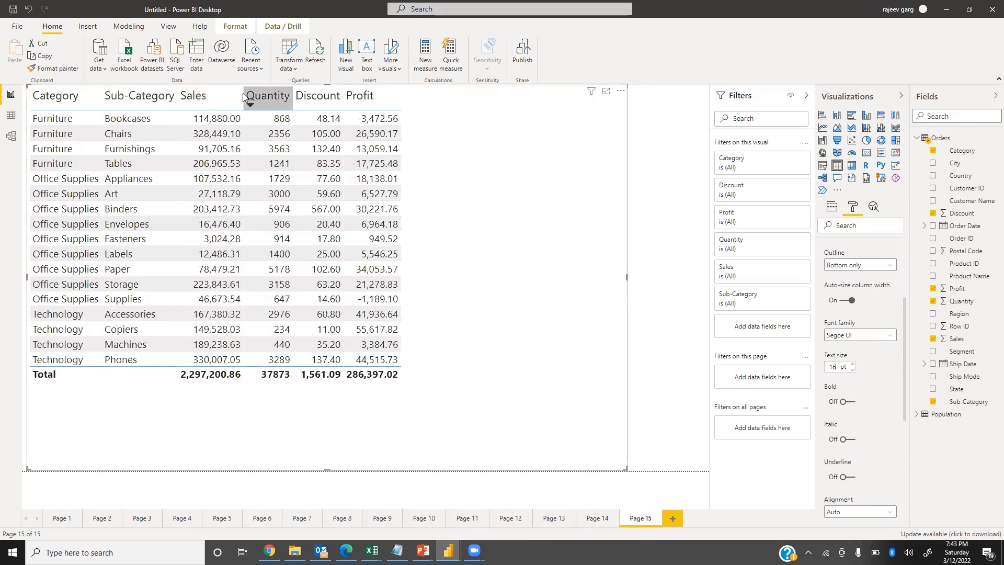
Widen the Sales, Quantity, Discount and Profit columns so the table spreads across its frame.
{"action": "left_click_drag", "start_coordinate": [243, 95], "coordinate": [390, 101]}
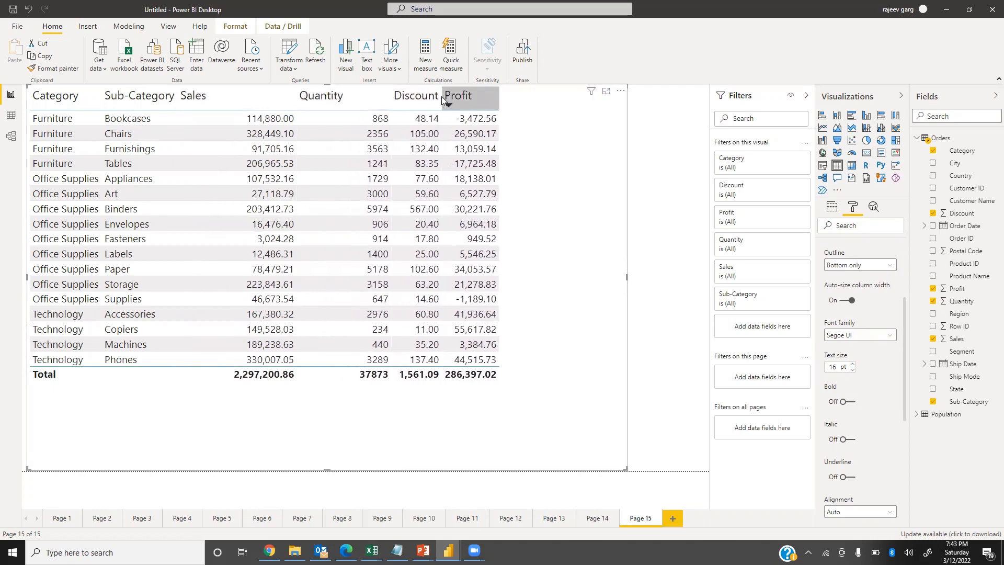
{"action": "left_click_drag", "start_coordinate": [442, 99], "coordinate": [476, 99]}
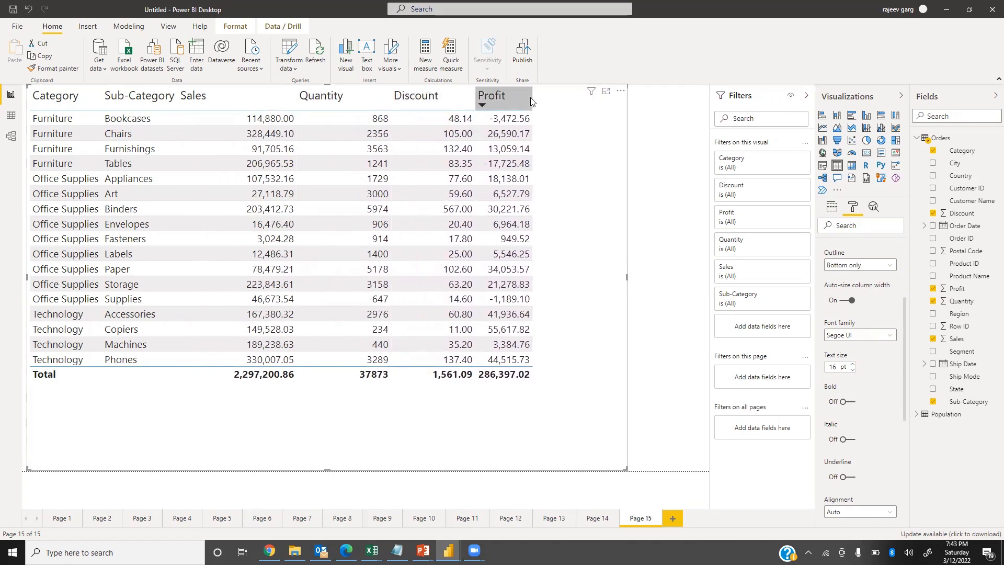
{"action": "left_click_drag", "start_coordinate": [531, 100], "coordinate": [567, 110]}
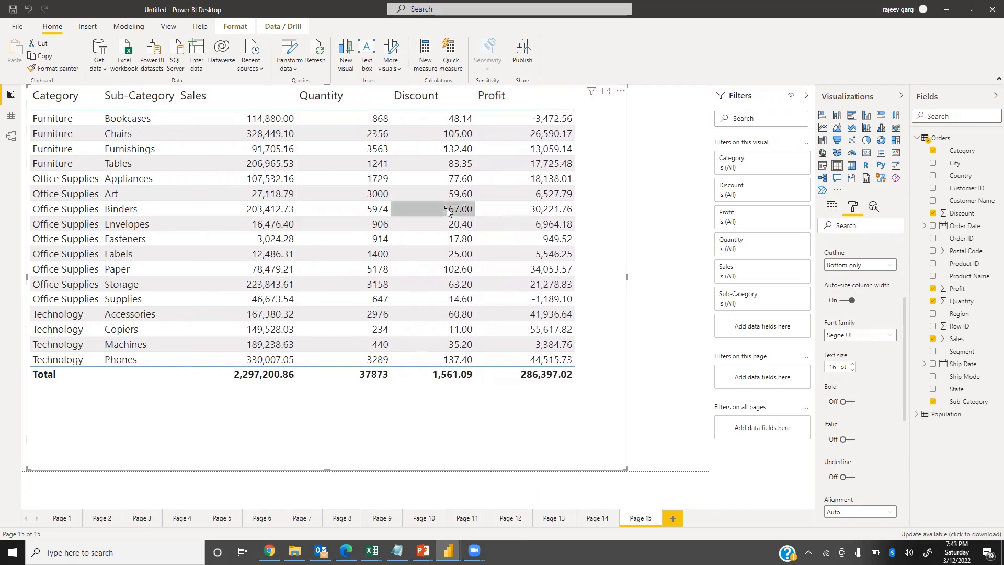
{"action": "scroll", "coordinate": [868, 335], "scroll_direction": "up", "scroll_amount": 3}
{"action": "left_click", "coordinate": [826, 309]}
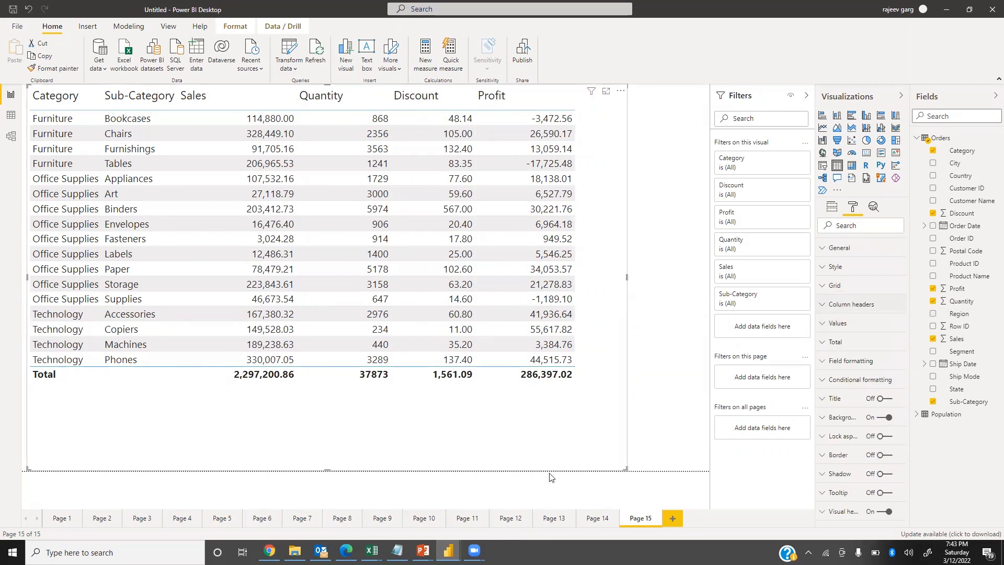
Review the formatted Category Details table on Page 14, then return to the plain table on Page 15.
{"action": "left_click", "coordinate": [596, 522]}
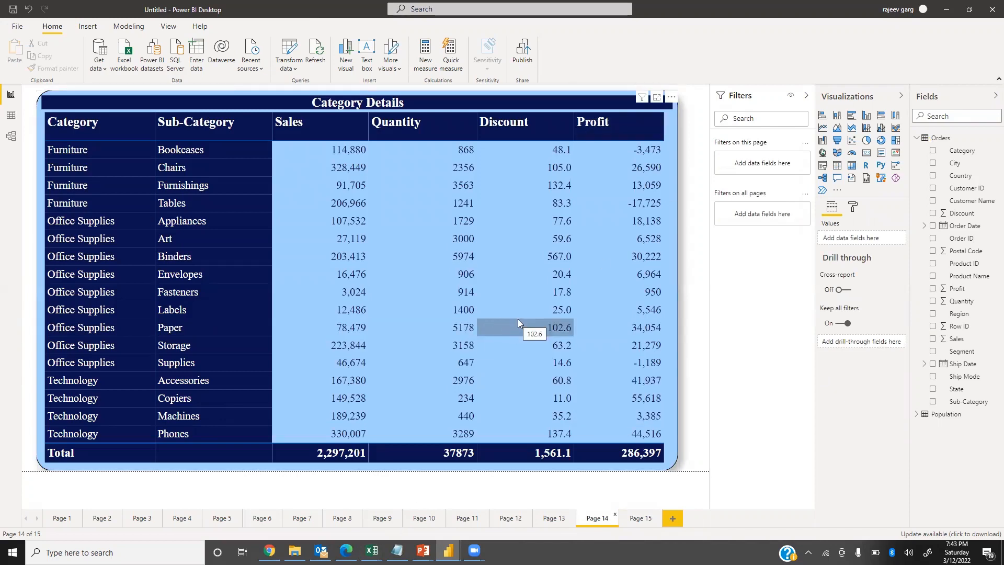
{"action": "left_click", "coordinate": [642, 519]}
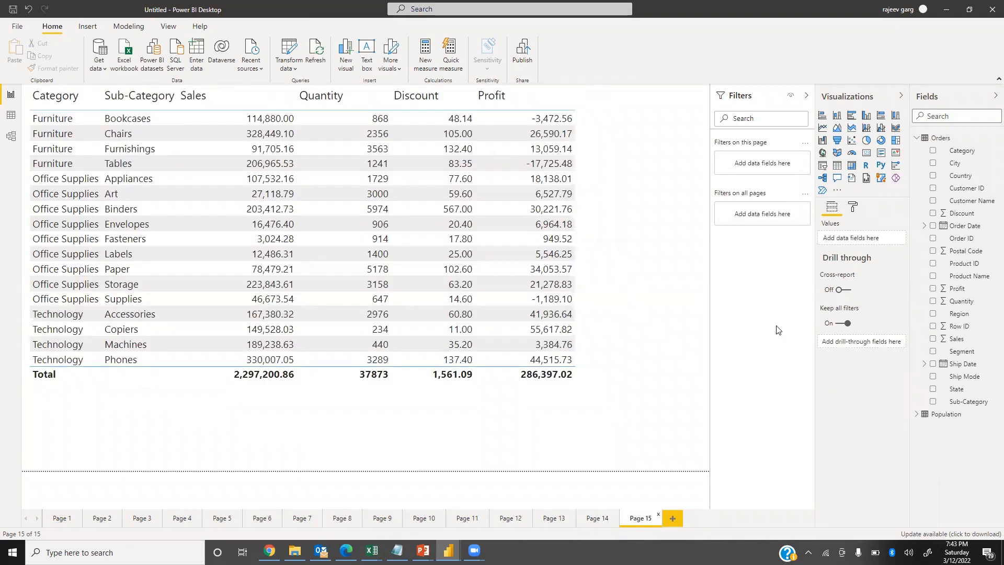
{"action": "left_click", "coordinate": [623, 264]}
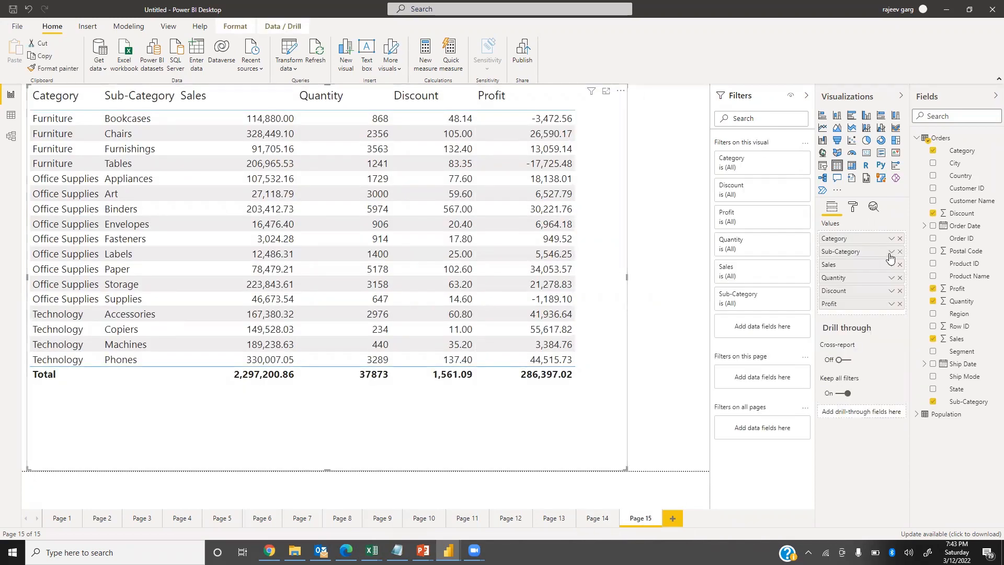
Try the None, Minimal and Bold header styles on the table in turn.
{"action": "left_click", "coordinate": [853, 207]}
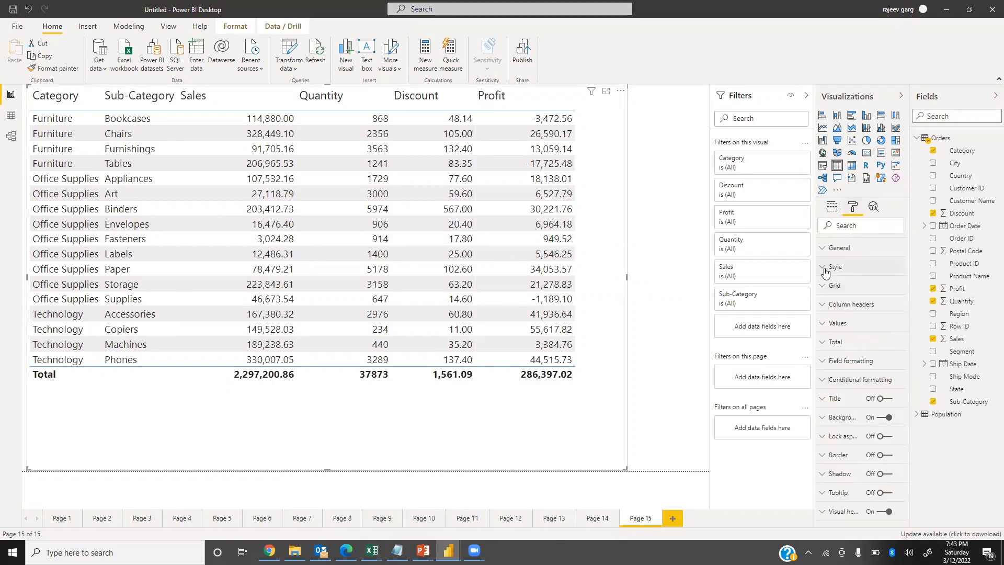
{"action": "left_click", "coordinate": [832, 267]}
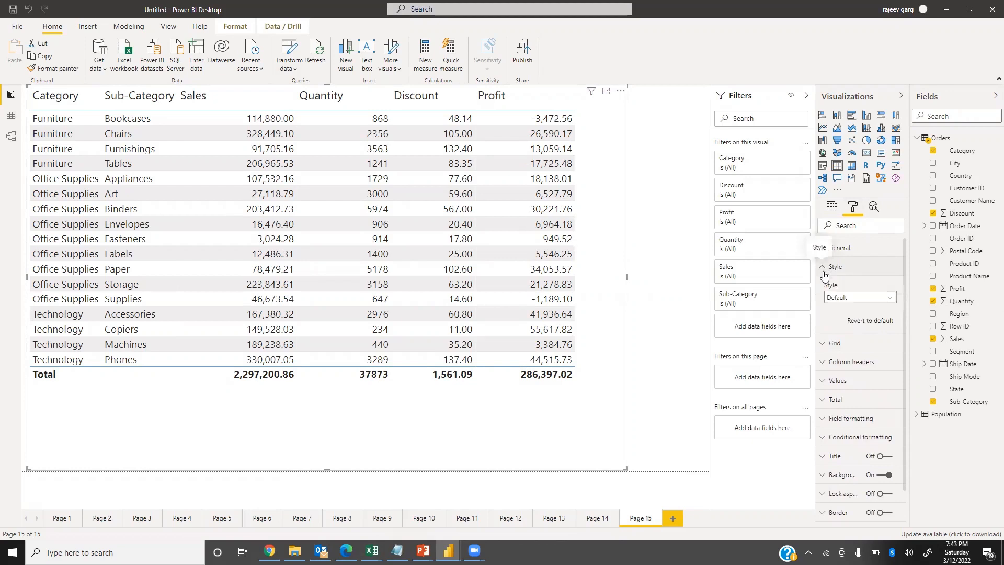
{"action": "left_click", "coordinate": [855, 299]}
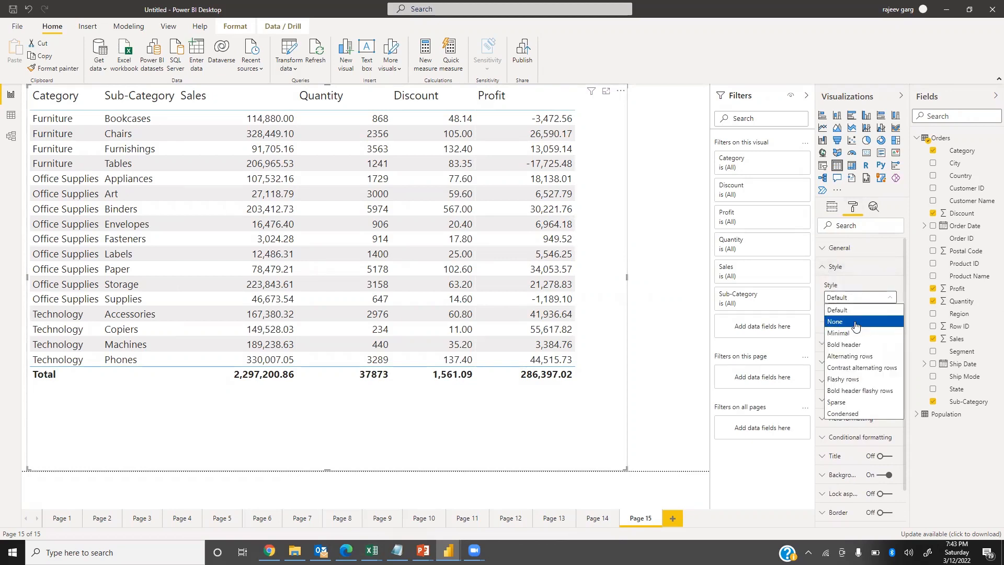
{"action": "left_click", "coordinate": [856, 323]}
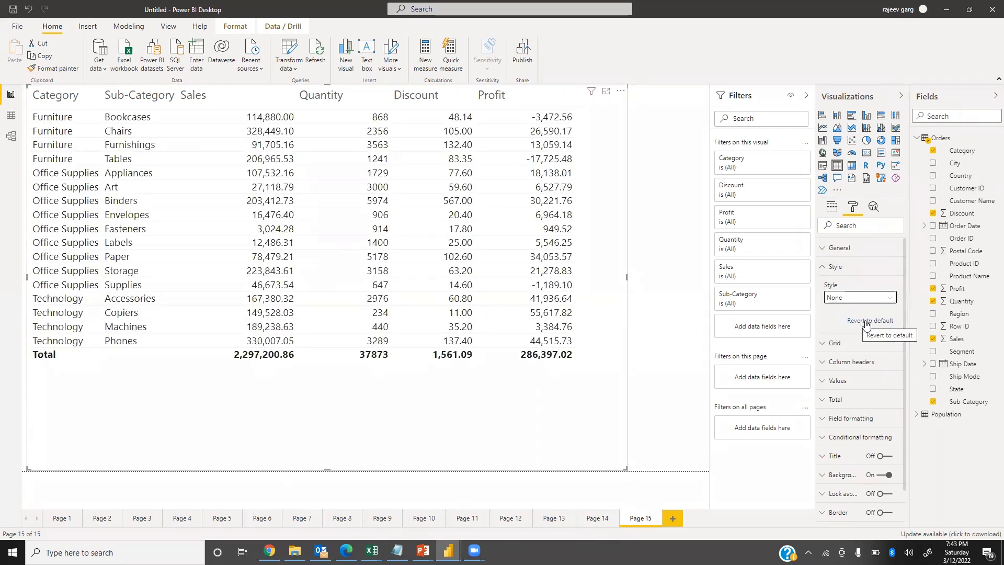
{"action": "left_click", "coordinate": [842, 298]}
{"action": "left_click", "coordinate": [843, 335]}
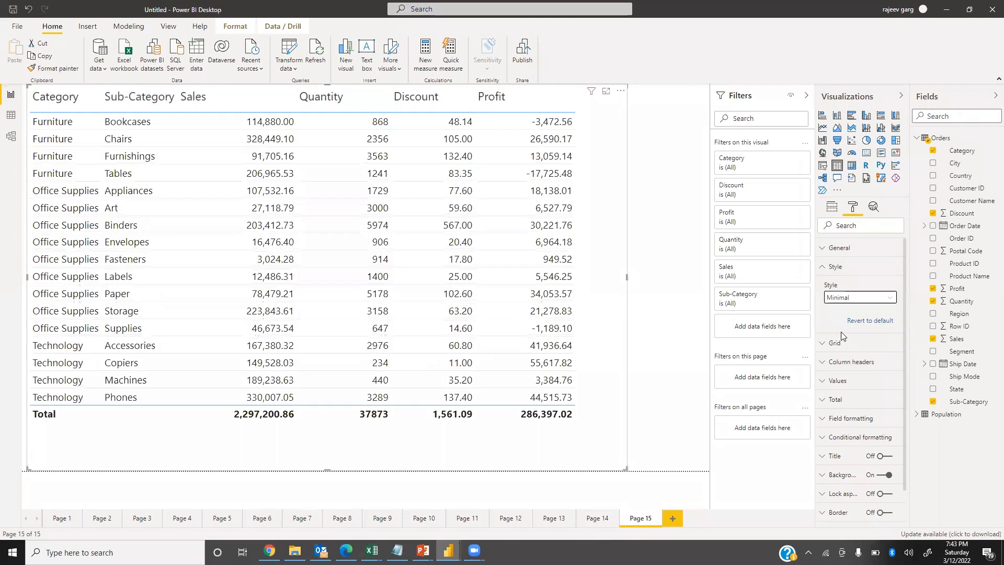
{"action": "left_click", "coordinate": [854, 298]}
{"action": "left_click", "coordinate": [850, 347]}
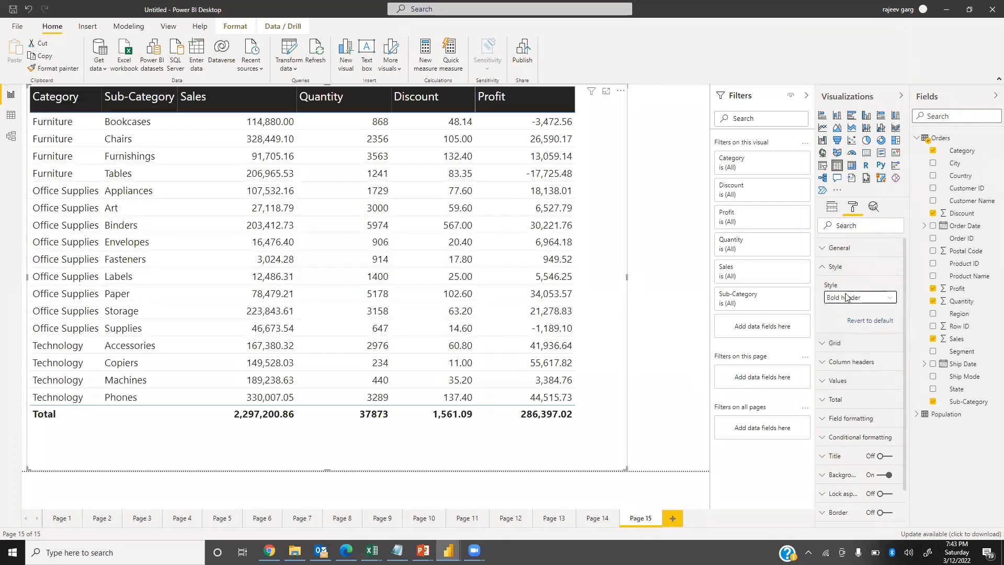
Try the Alternating rows, Contrast alternating rows, Flashy rows and Bold header flashy rows styles on the table.
{"action": "left_click", "coordinate": [852, 296]}
{"action": "left_click", "coordinate": [869, 360]}
{"action": "left_click", "coordinate": [871, 299]}
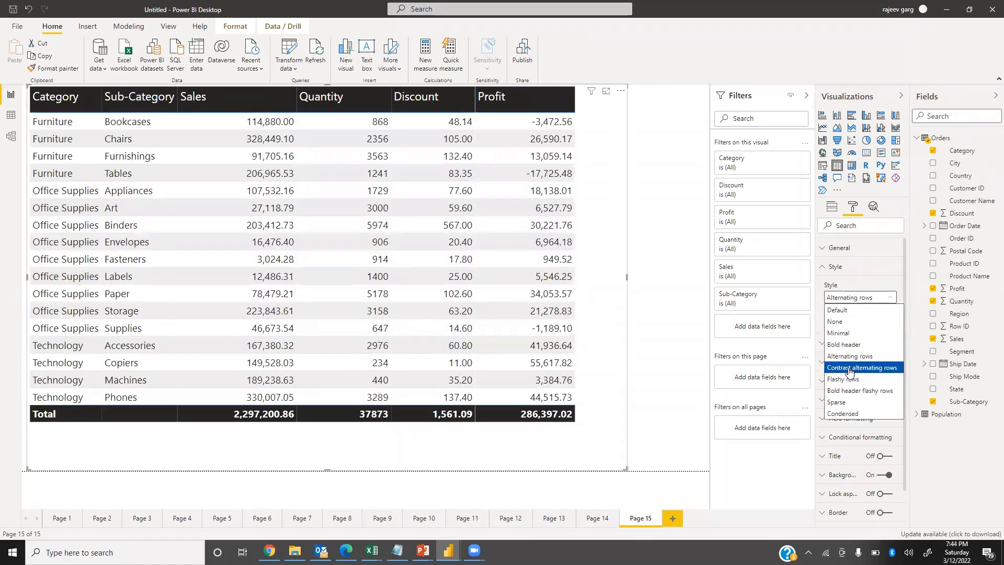
{"action": "left_click", "coordinate": [848, 368]}
{"action": "left_click", "coordinate": [870, 301]}
{"action": "left_click", "coordinate": [851, 378]}
{"action": "left_click", "coordinate": [872, 299]}
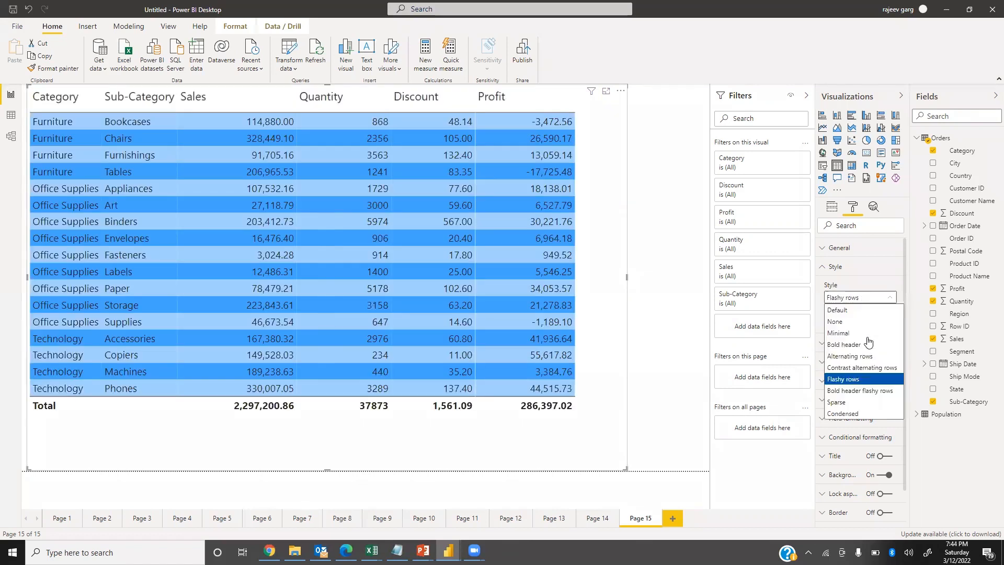
{"action": "left_click", "coordinate": [860, 391]}
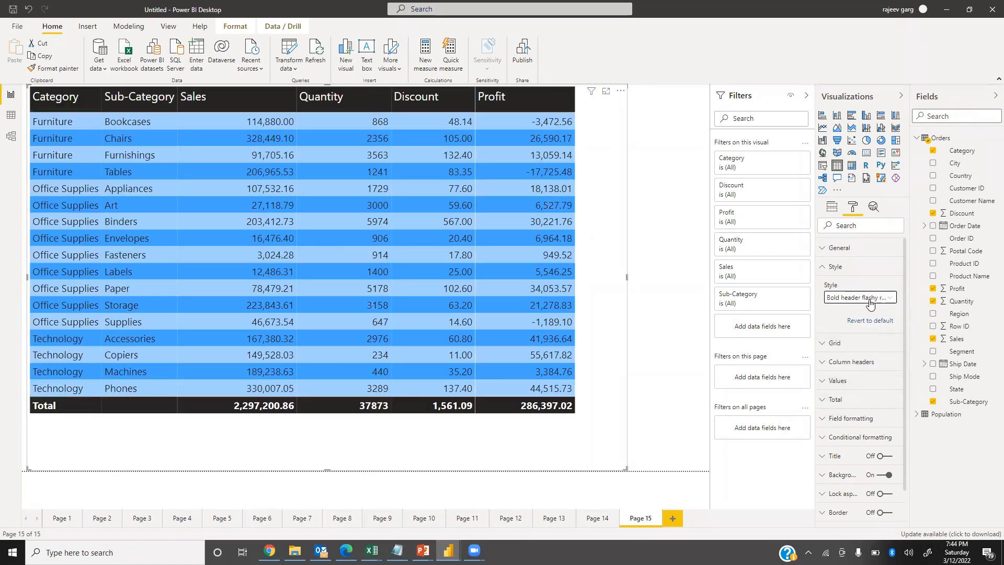
Preview the Sparse style on the table and apply the Condensed style.
{"action": "left_click", "coordinate": [872, 303]}
{"action": "left_click", "coordinate": [854, 402]}
{"action": "left_click", "coordinate": [868, 297]}
{"action": "left_click", "coordinate": [841, 413]}
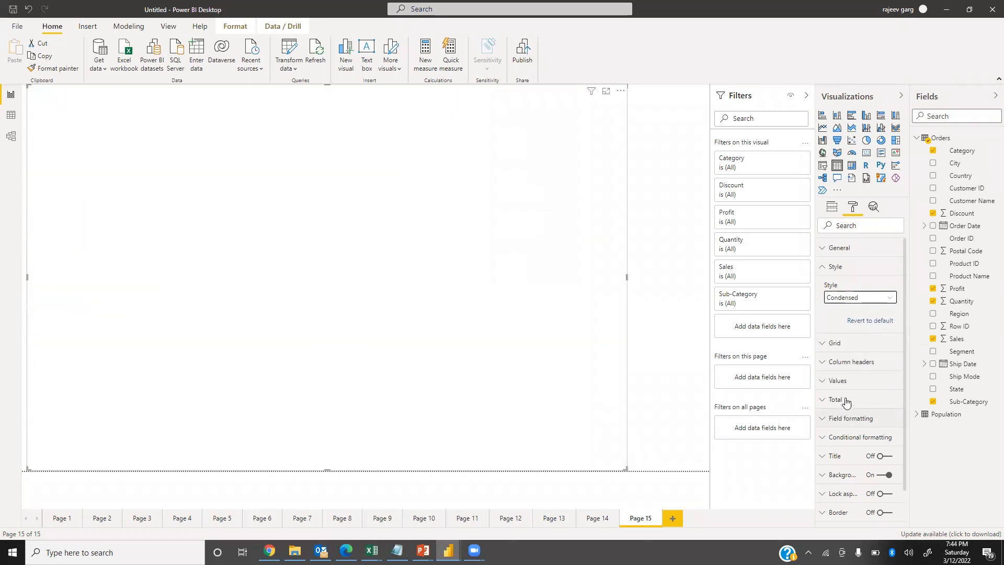
Apply the Sparse style to the table and widen the visual along with its Quantity and Discount columns.
{"action": "left_click", "coordinate": [868, 297]}
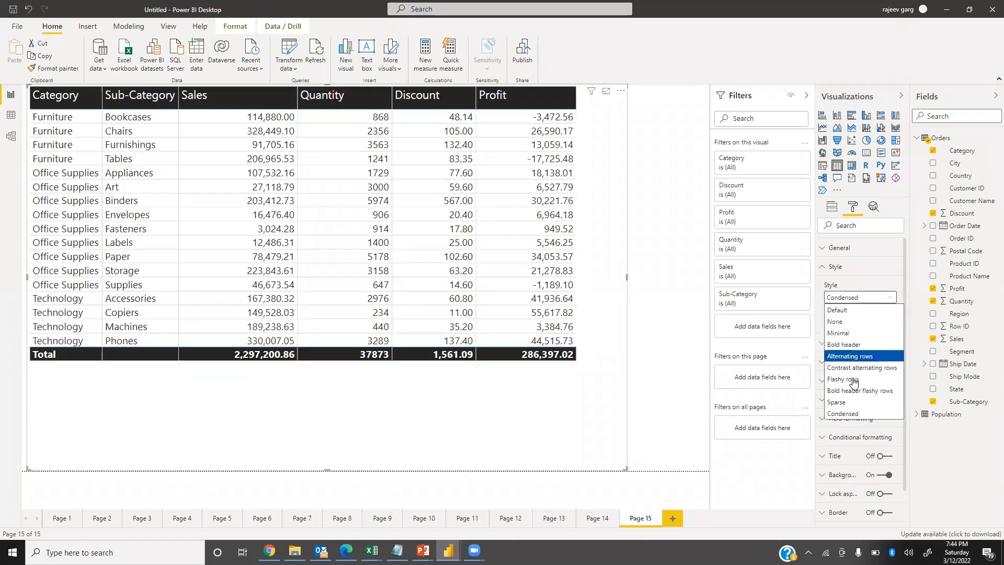
{"action": "left_click", "coordinate": [855, 403]}
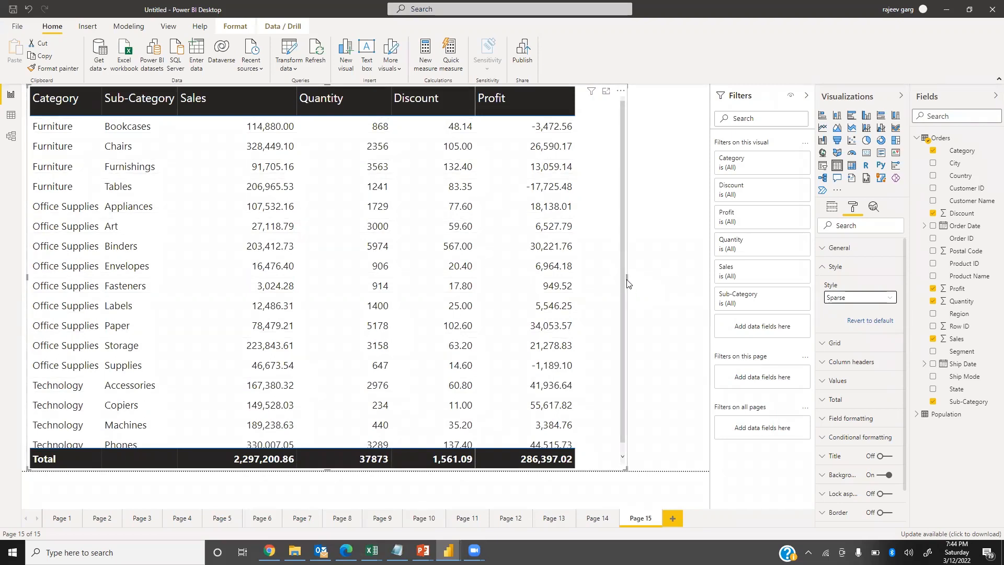
{"action": "left_click_drag", "start_coordinate": [665, 276], "coordinate": [694, 277]}
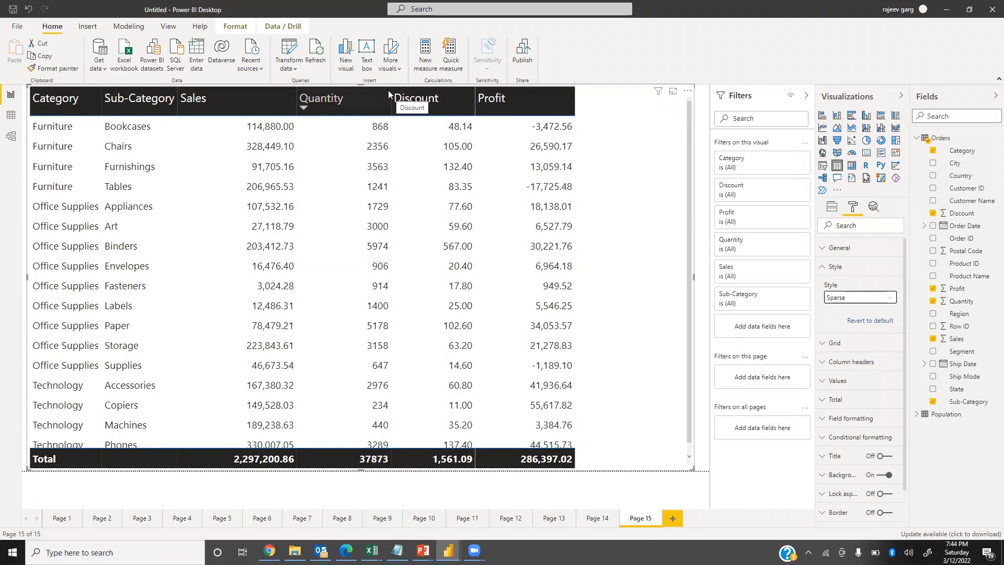
{"action": "left_click_drag", "start_coordinate": [390, 94], "coordinate": [420, 97]}
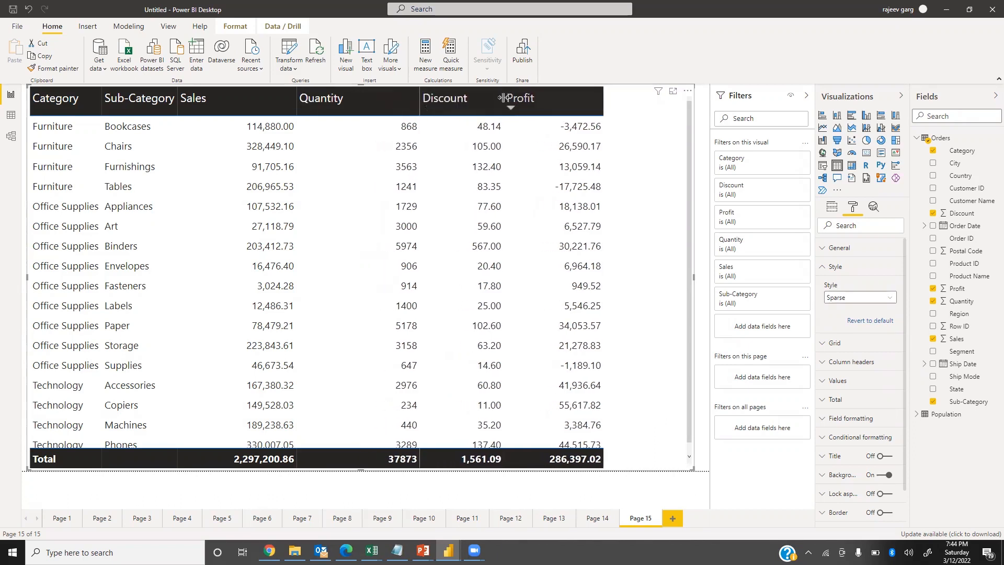
{"action": "left_click_drag", "start_coordinate": [504, 97], "coordinate": [542, 98]}
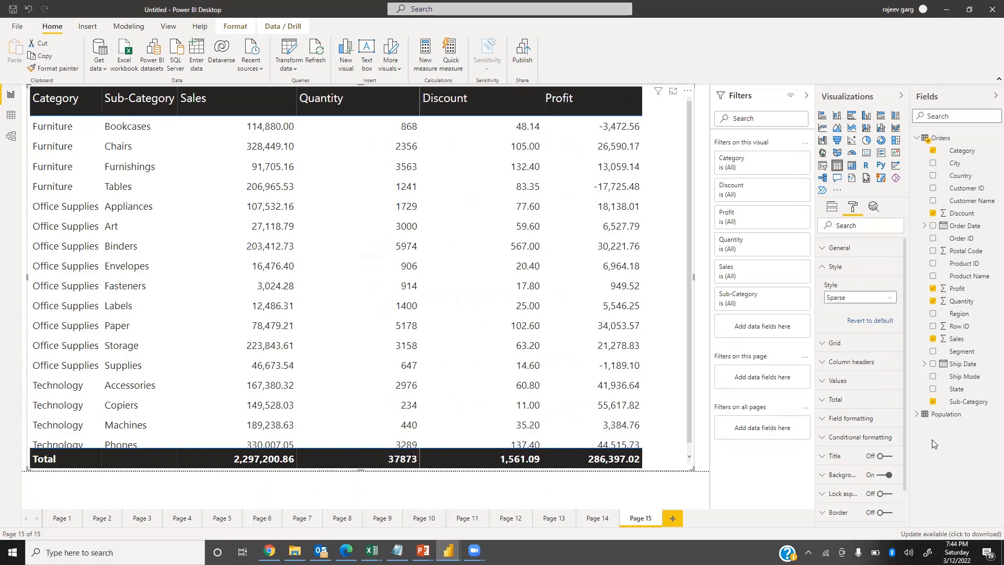
{"action": "left_click", "coordinate": [826, 270]}
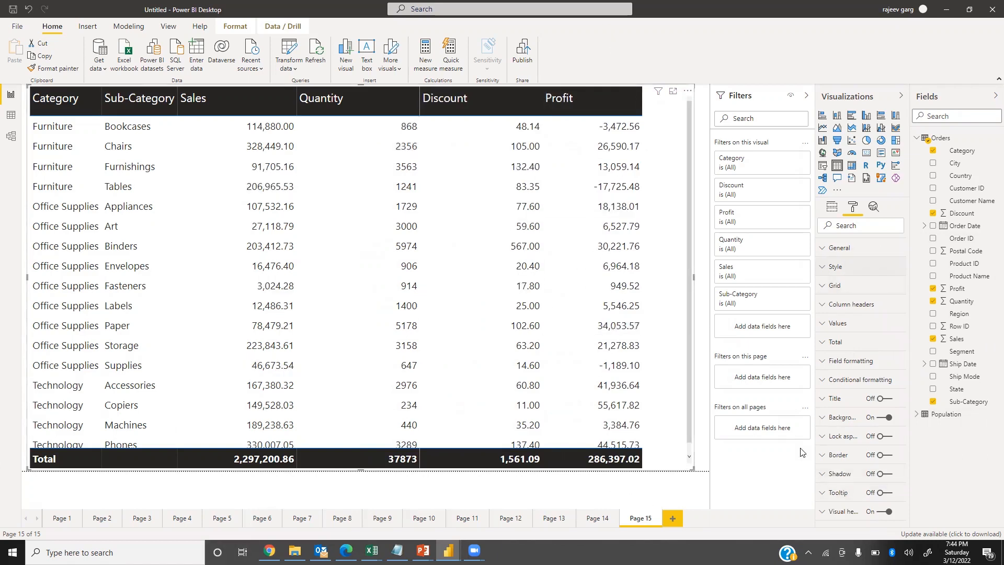
Set the value decimal places to 0 for the Sales and Profit fields in the table's field formatting.
{"action": "left_click", "coordinate": [825, 366]}
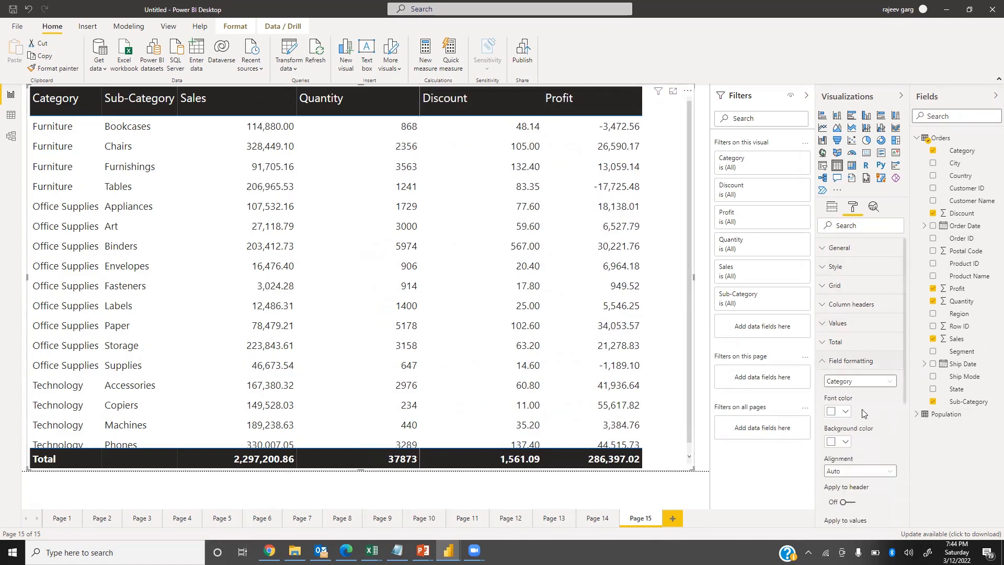
{"action": "left_click", "coordinate": [864, 382]}
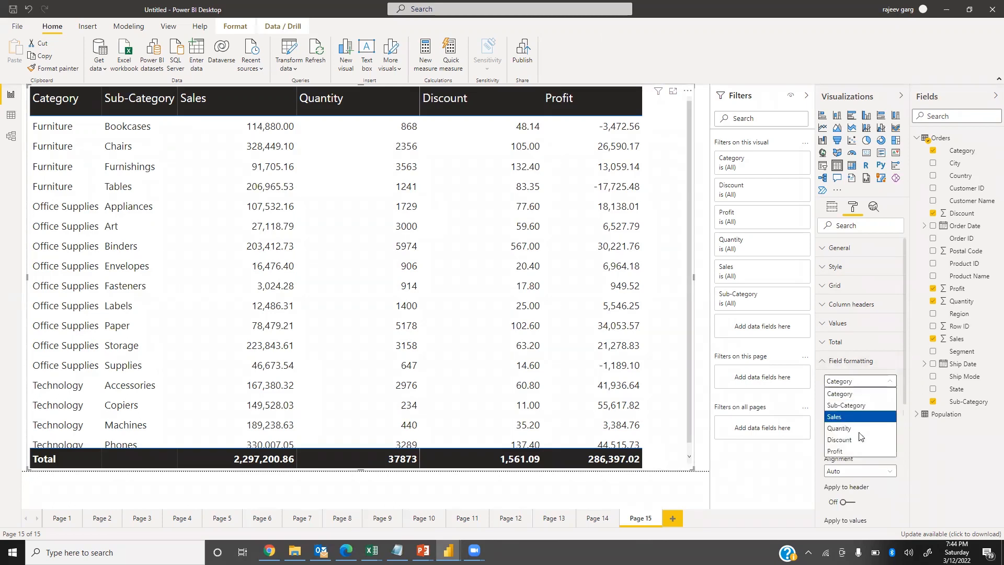
{"action": "left_click", "coordinate": [843, 418]}
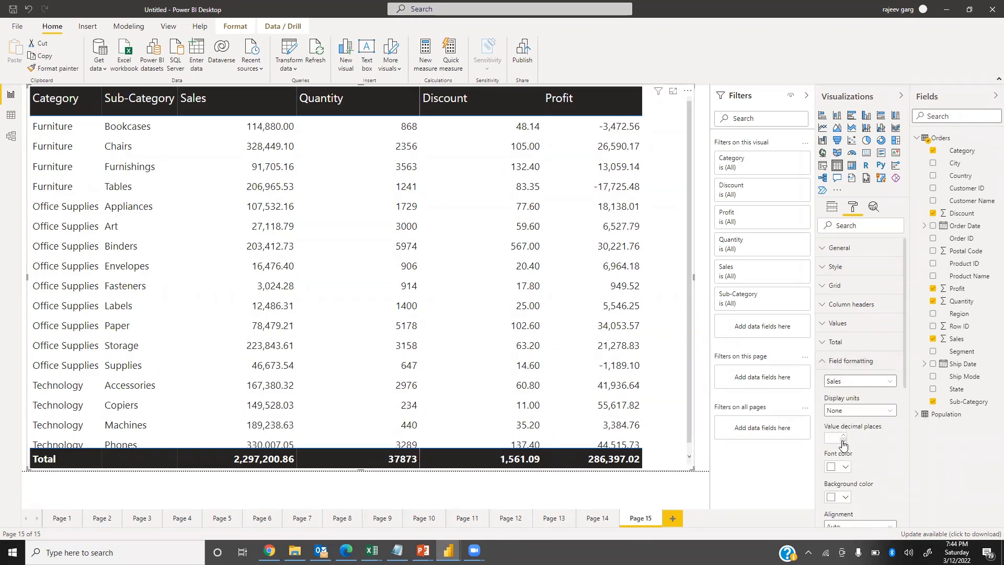
{"action": "left_click", "coordinate": [842, 442]}
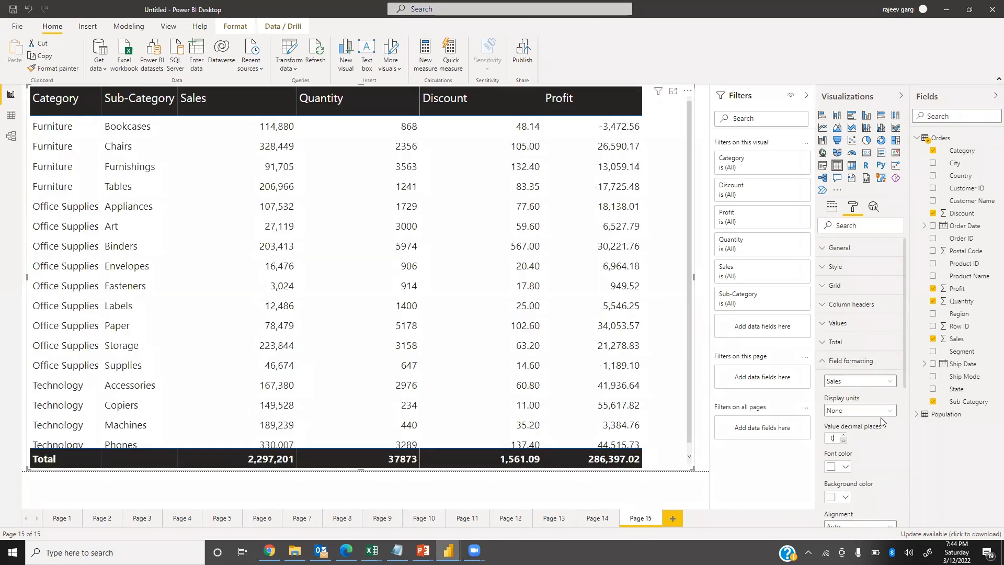
{"action": "left_click", "coordinate": [856, 382]}
{"action": "left_click", "coordinate": [837, 454]}
{"action": "left_click", "coordinate": [838, 443]}
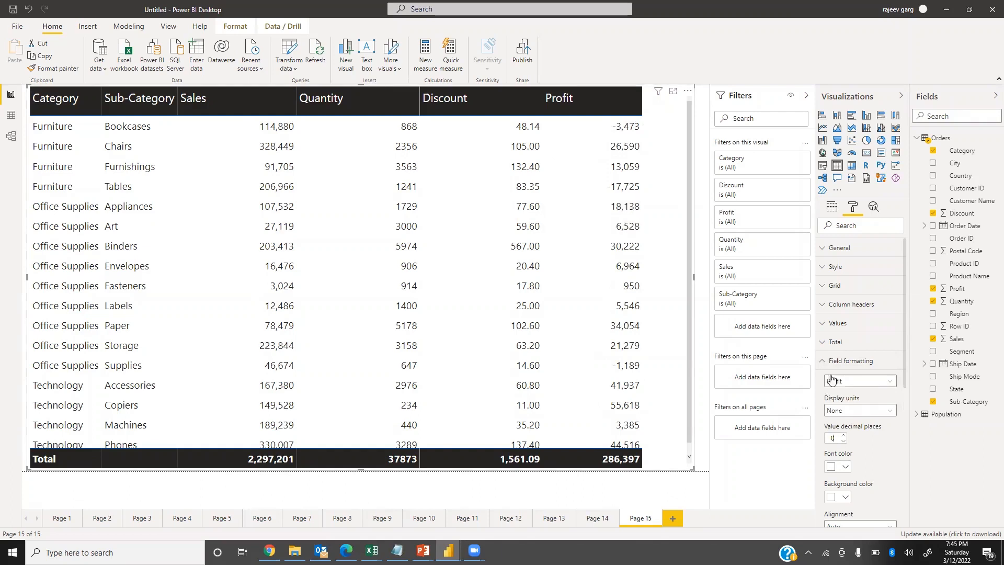
{"action": "left_click", "coordinate": [846, 361]}
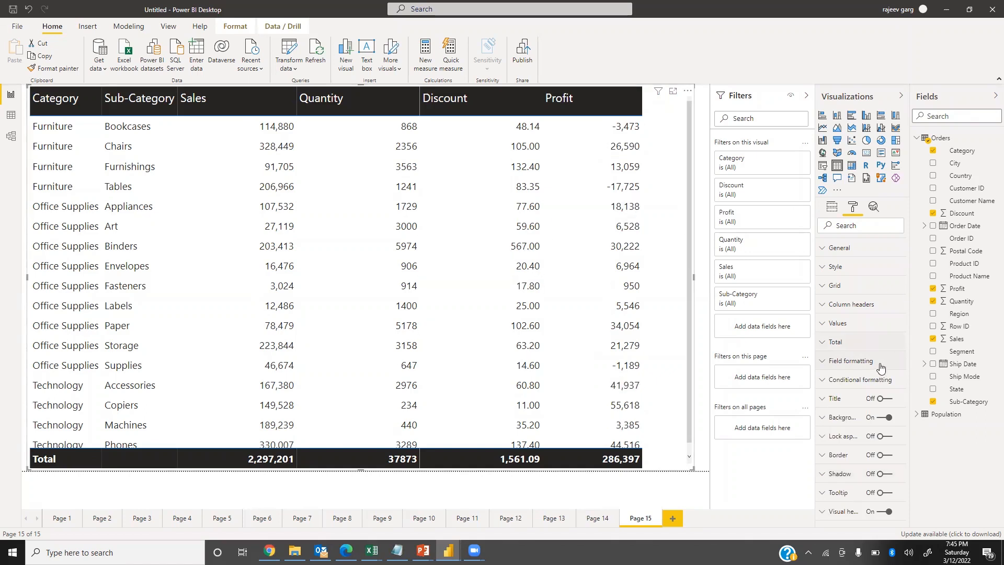
Set the row padding of the table grid to 5.
{"action": "left_click", "coordinate": [826, 287]}
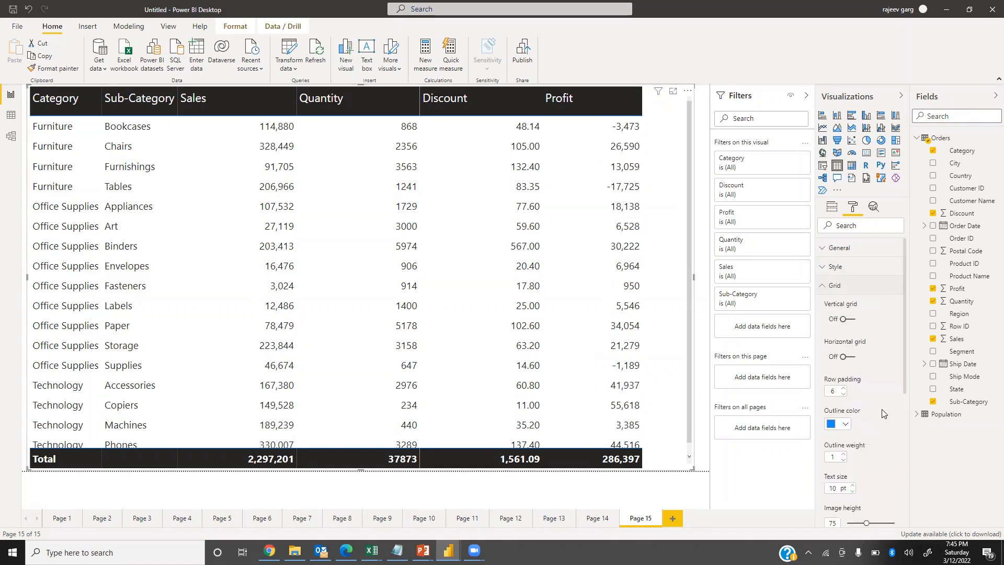
{"action": "type", "text": "5"}
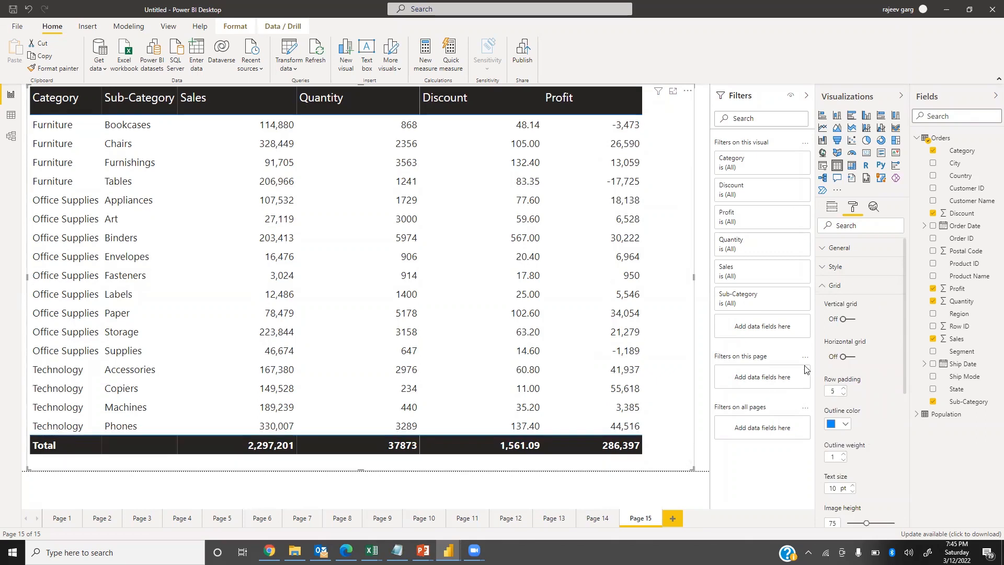
{"action": "left_click", "coordinate": [832, 286]}
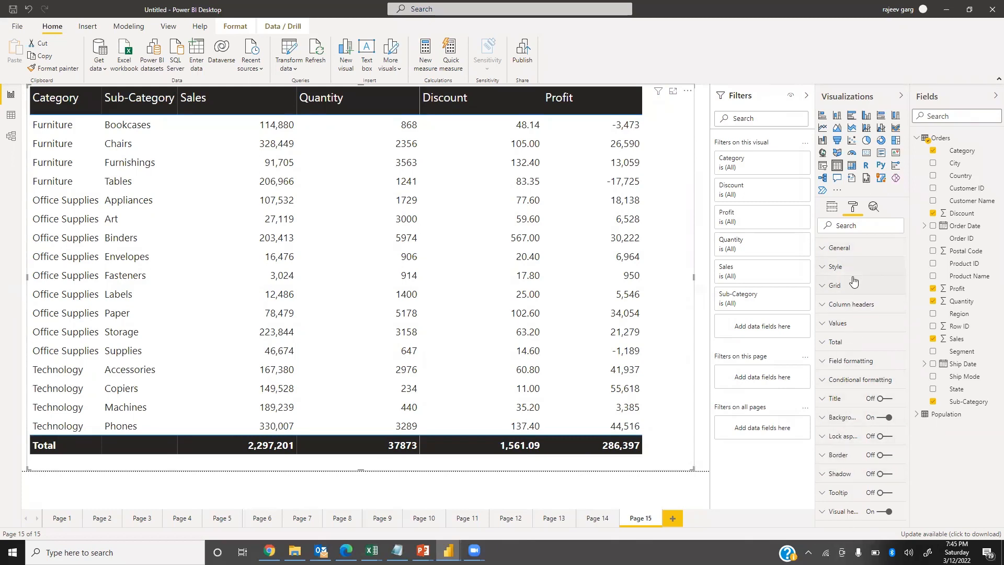
Turn on conditional background color for the Sales field and sort the table by Sales in descending order.
{"action": "left_click", "coordinate": [824, 385]}
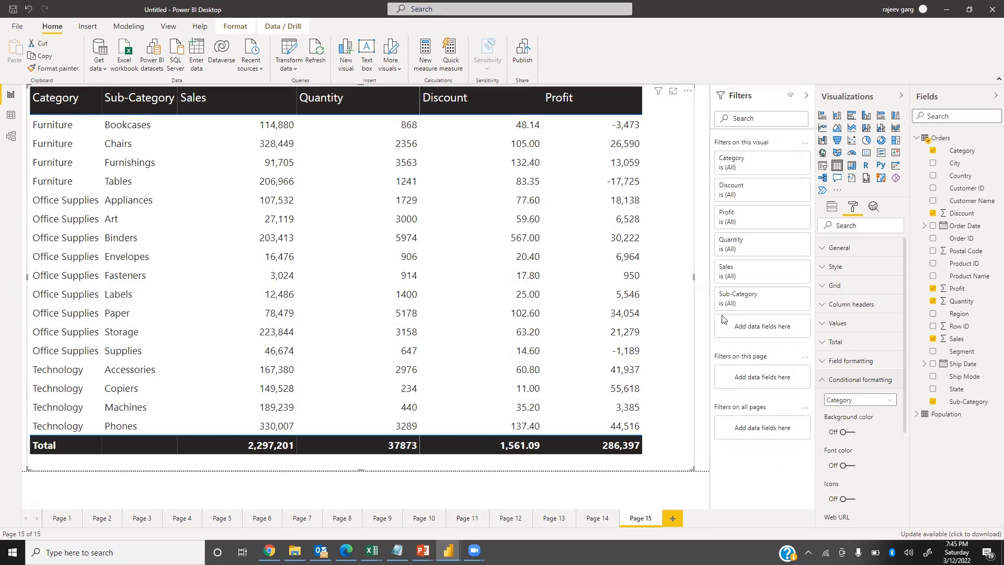
{"action": "left_click", "coordinate": [860, 399]}
{"action": "left_click", "coordinate": [845, 442]}
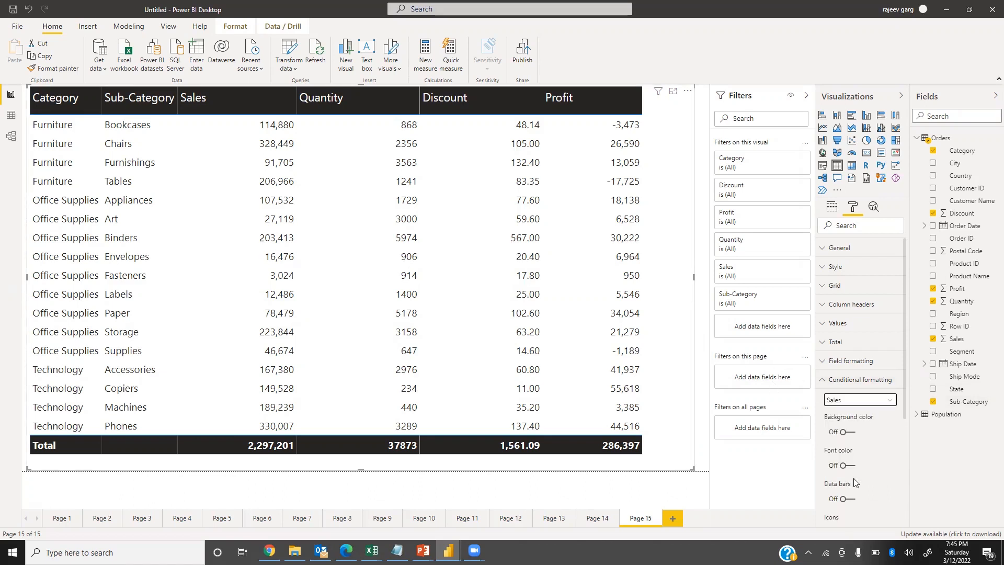
{"action": "left_click", "coordinate": [852, 433]}
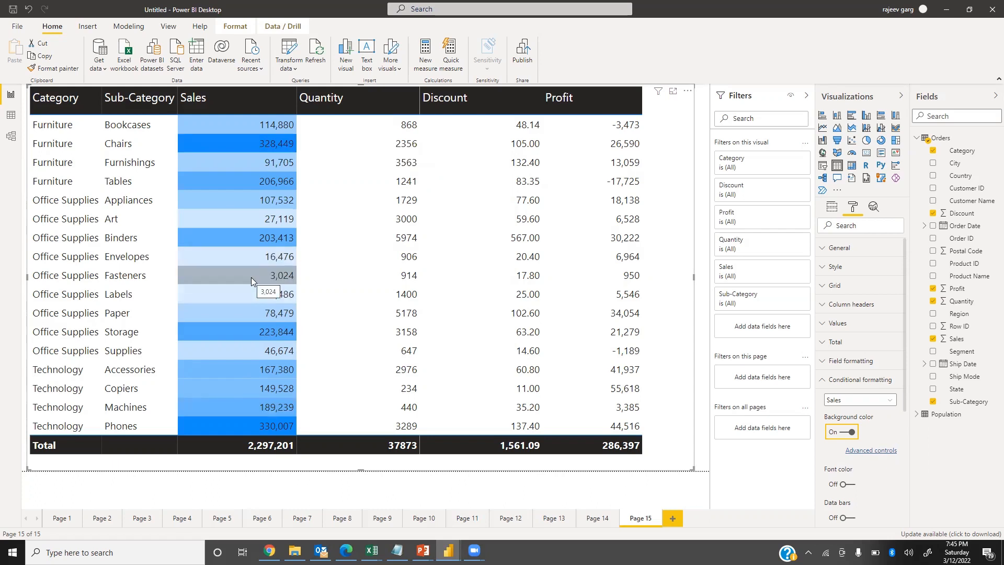
{"action": "left_click", "coordinate": [186, 107]}
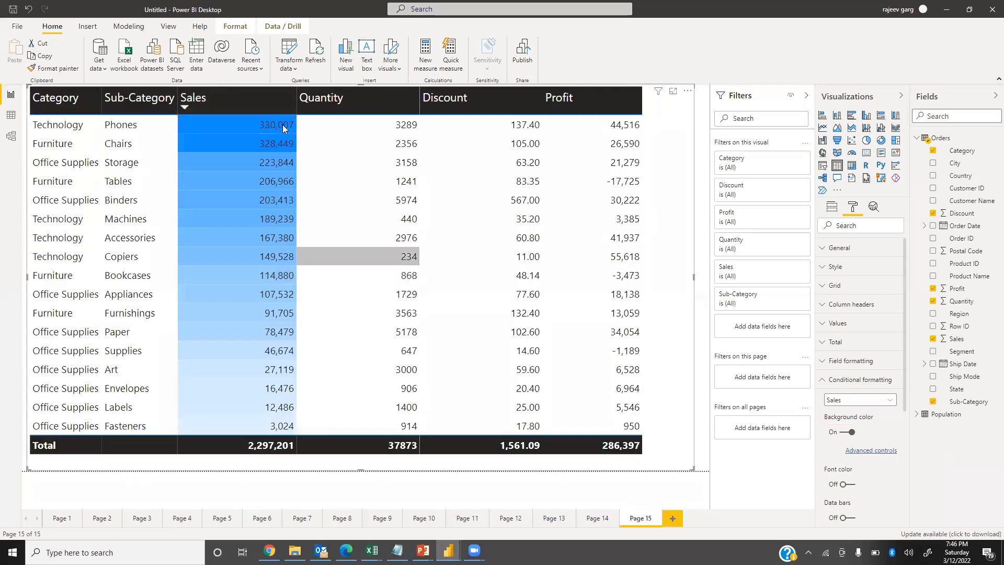
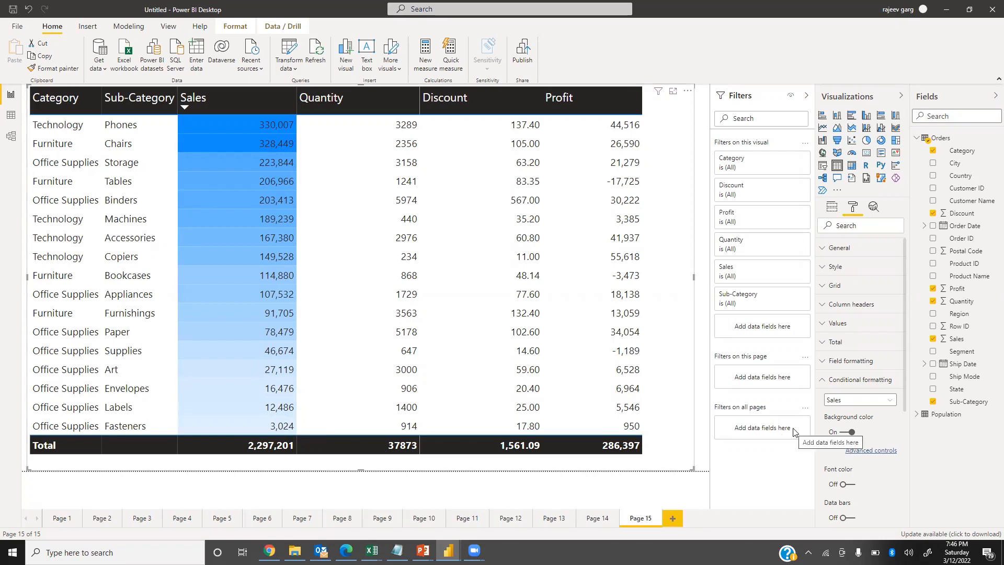
Set the Sales background gradient from light pink for the lowest value to dark purple for the highest value.
{"action": "left_click", "coordinate": [879, 453]}
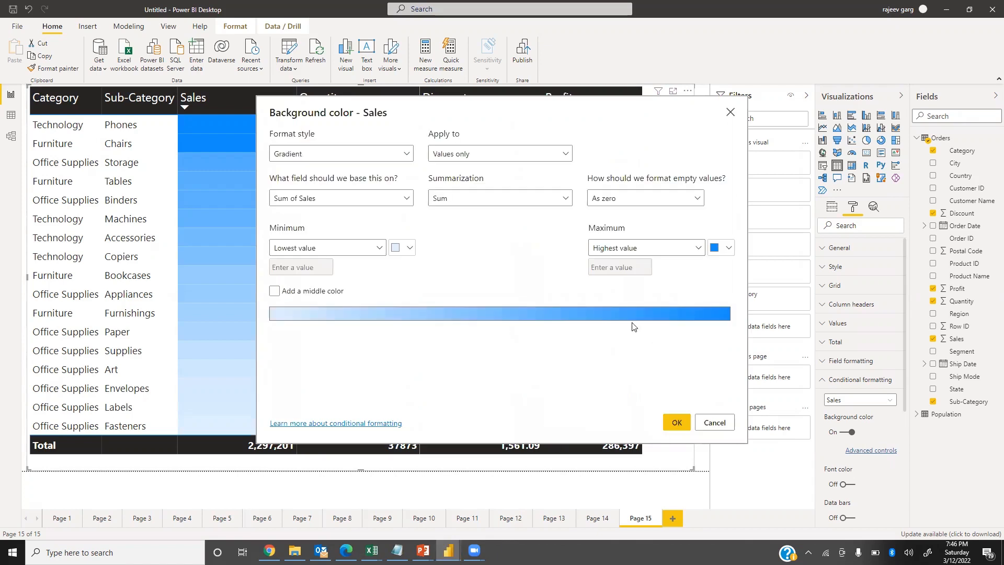
{"action": "left_click", "coordinate": [727, 248]}
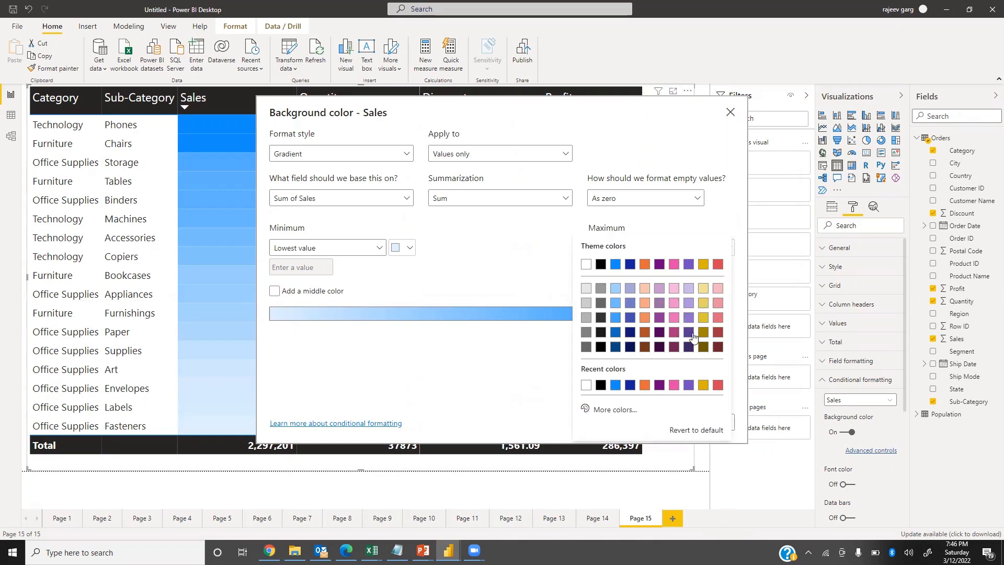
{"action": "left_click", "coordinate": [690, 384]}
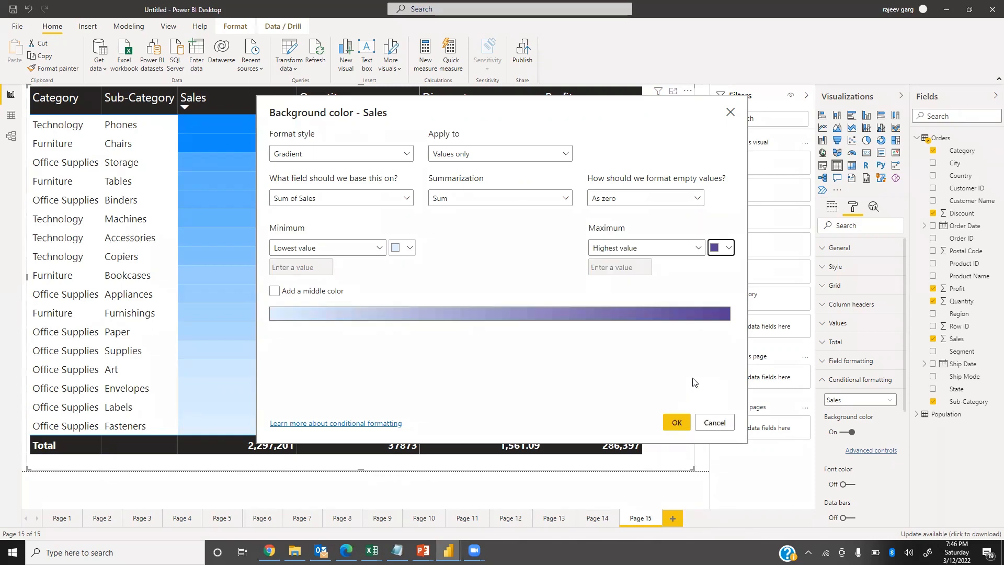
{"action": "left_click", "coordinate": [410, 249]}
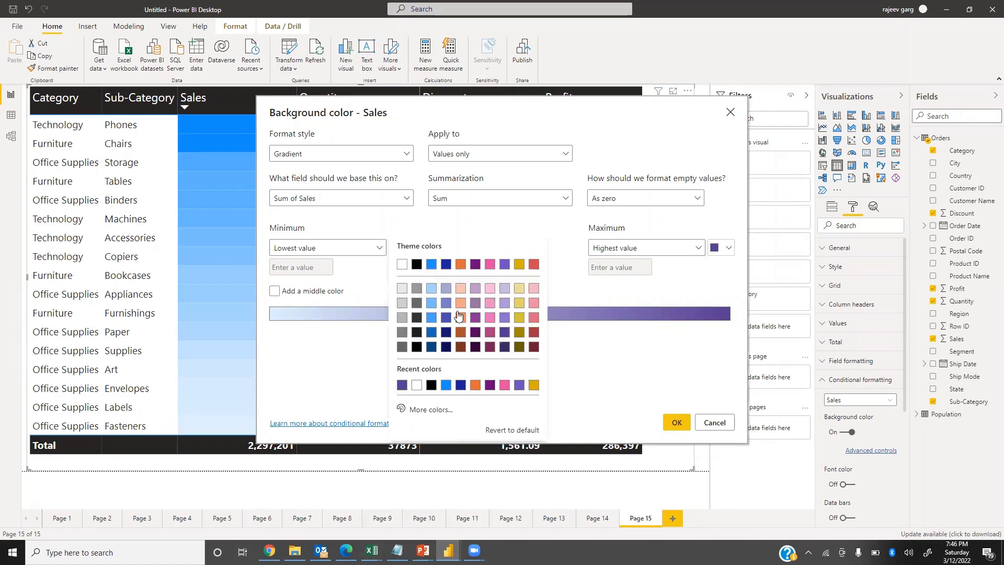
{"action": "left_click", "coordinate": [490, 288]}
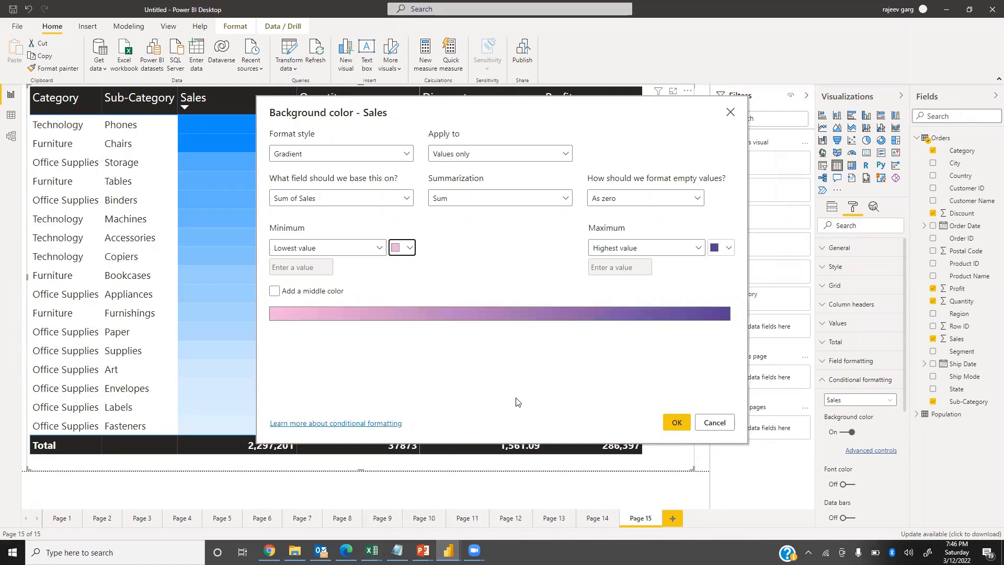
{"action": "left_click", "coordinate": [676, 422]}
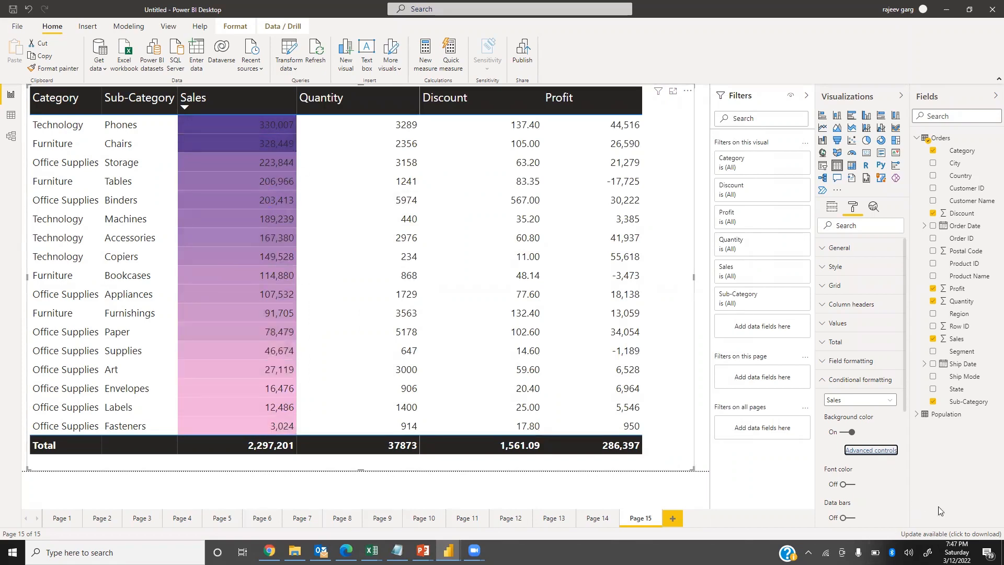
Change the format style of the Sales background color to Rules and move the dialog off the Sales column.
{"action": "left_click", "coordinate": [888, 452]}
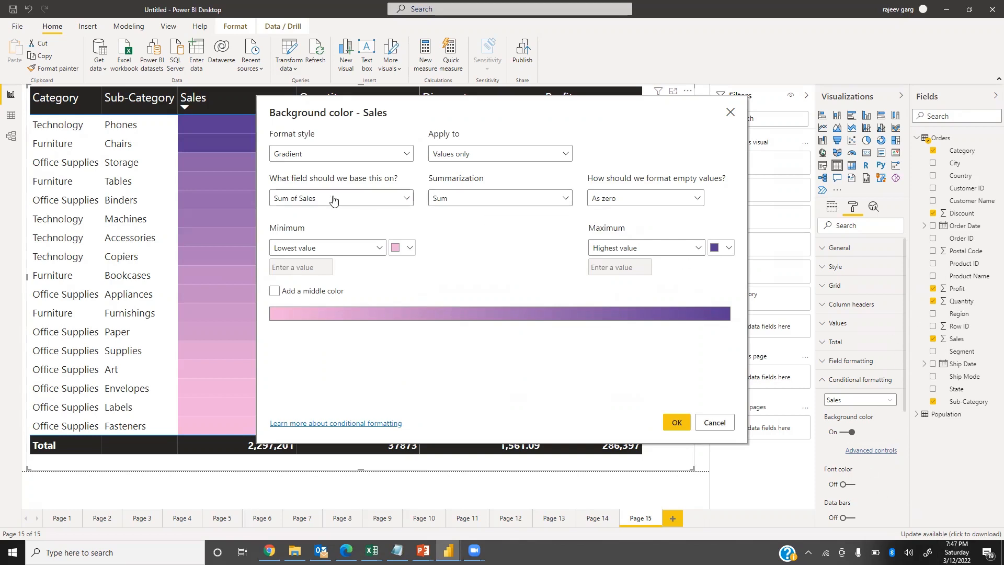
{"action": "left_click", "coordinate": [311, 156]}
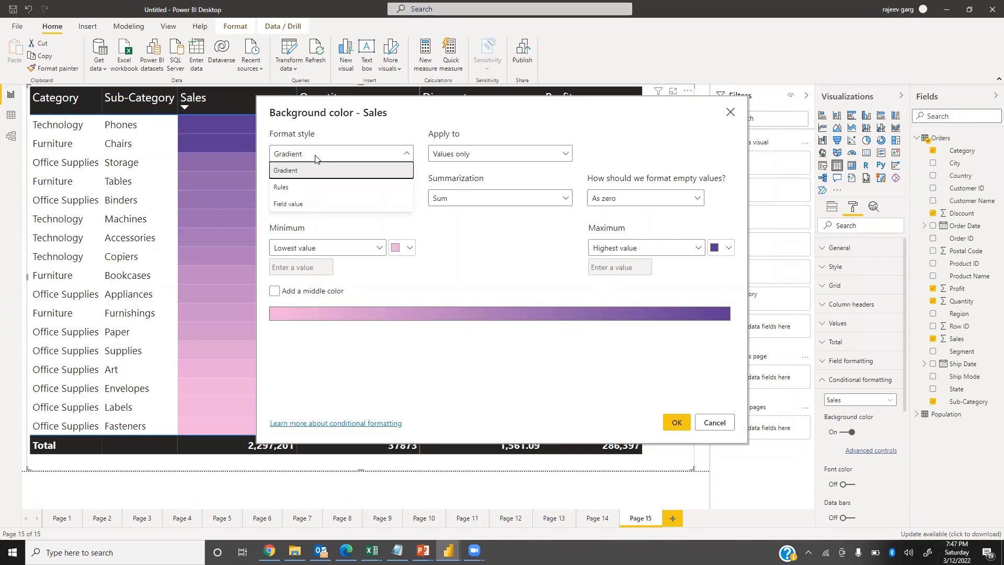
{"action": "left_click", "coordinate": [282, 188]}
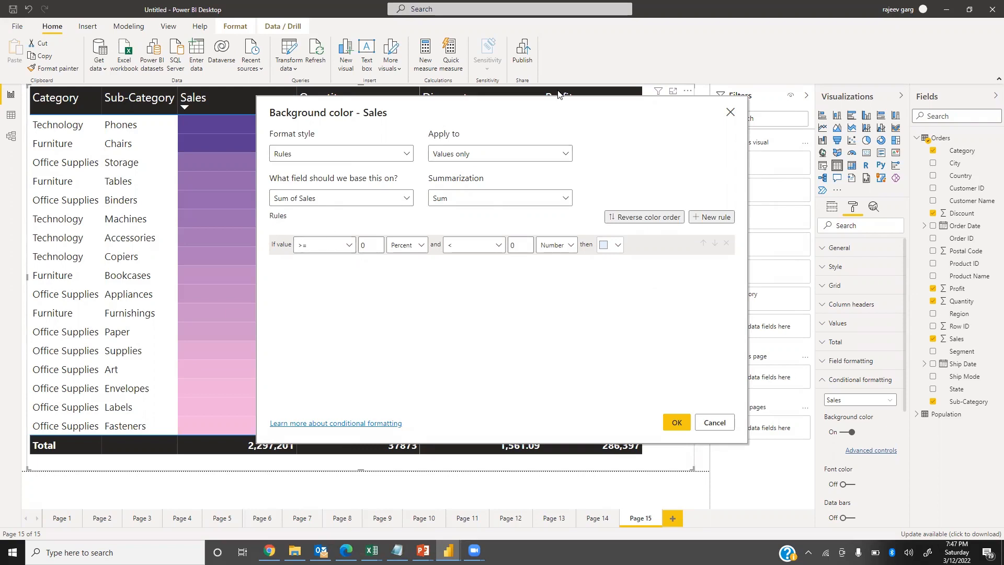
{"action": "left_click_drag", "start_coordinate": [558, 94], "coordinate": [674, 78]}
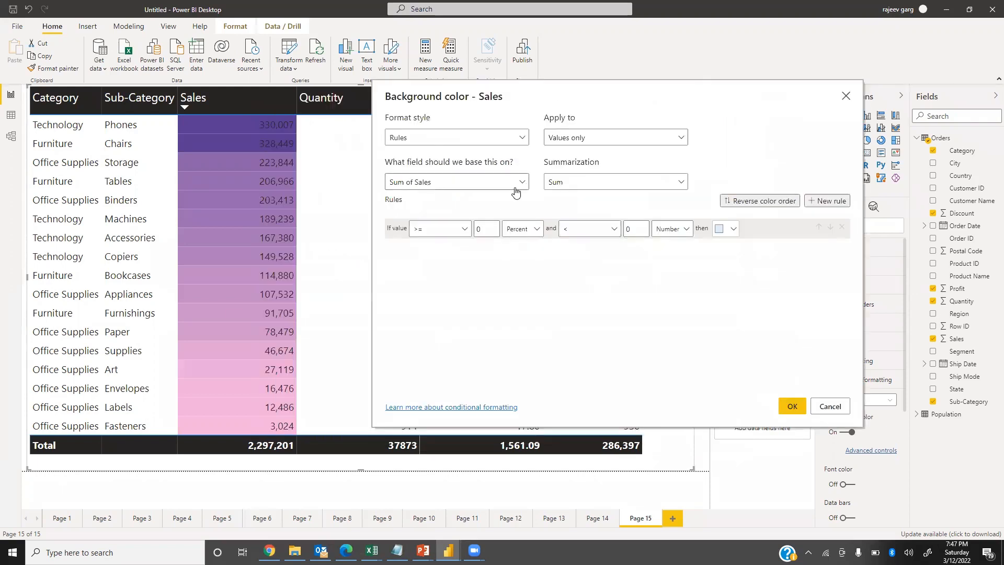
Set the first rule's range to values from 300000 to below 500000, with both limits as numbers.
{"action": "double_click", "coordinate": [488, 234]}
{"action": "type", "text": "300000"}
{"action": "left_click", "coordinate": [523, 233]}
{"action": "left_click", "coordinate": [518, 246]}
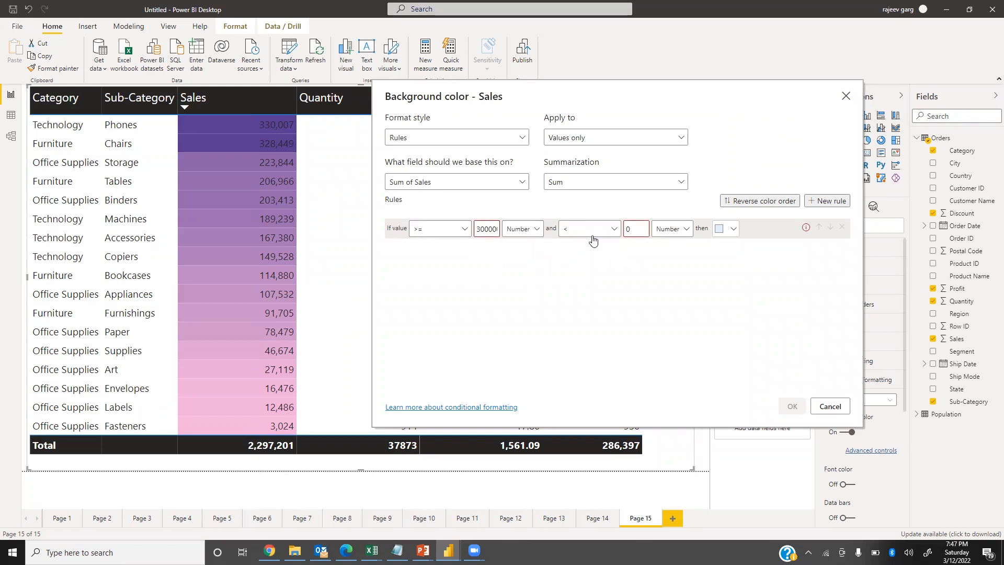
{"action": "left_click", "coordinate": [581, 233]}
{"action": "left_click", "coordinate": [638, 227]}
{"action": "left_click_drag", "start_coordinate": [636, 229], "coordinate": [599, 235]}
{"action": "type", "text": "50000"}
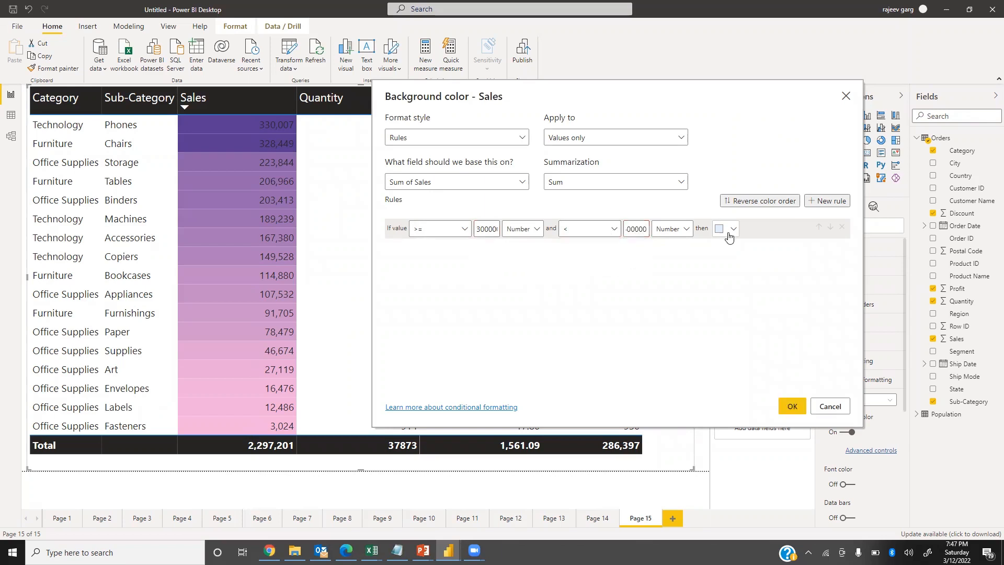
Give the first rule a custom bright green background color.
{"action": "left_click", "coordinate": [727, 228]}
{"action": "left_click", "coordinate": [687, 393]}
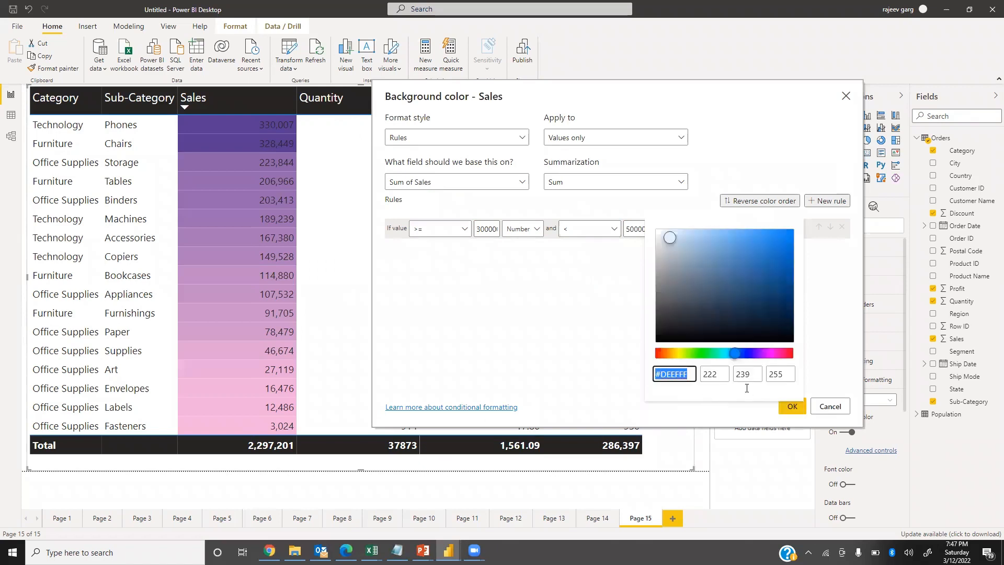
{"action": "left_click", "coordinate": [694, 353]}
{"action": "left_click_drag", "start_coordinate": [778, 231], "coordinate": [786, 236]}
{"action": "left_click", "coordinate": [618, 318]}
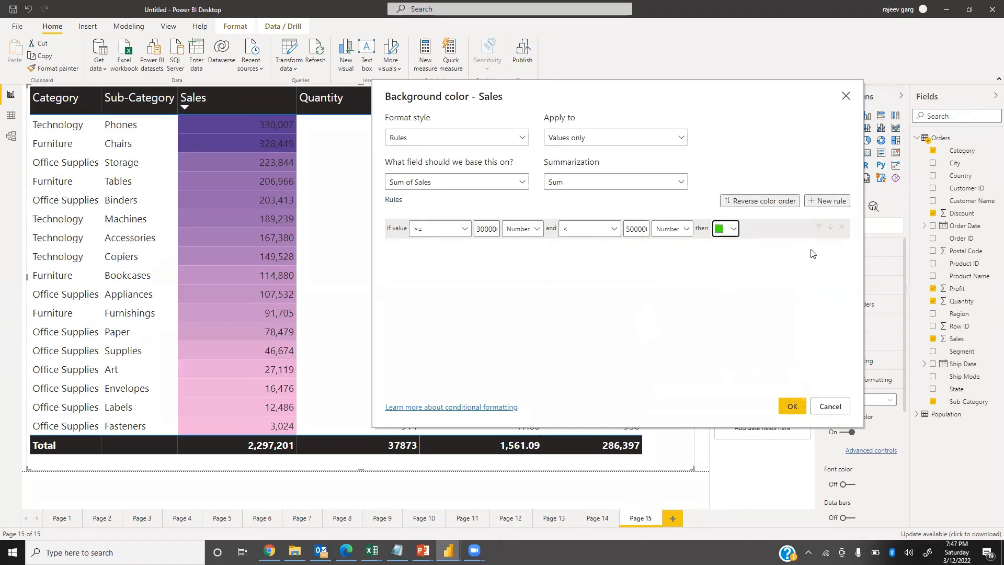
Add a second rule that colors values from 200000 to below 300000 orange, with both limits as numbers.
{"action": "left_click", "coordinate": [832, 205]}
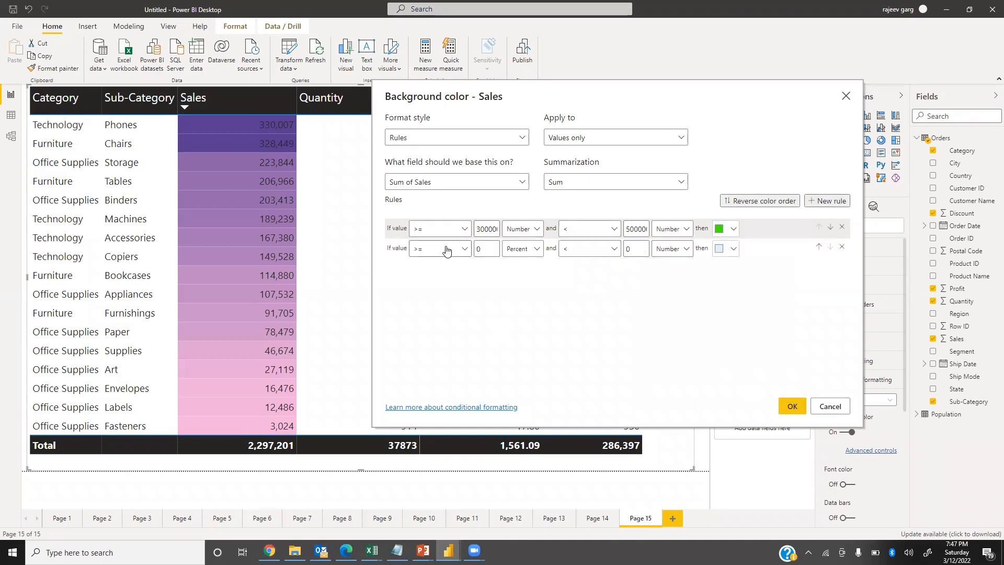
{"action": "left_click_drag", "start_coordinate": [491, 251], "coordinate": [431, 256]}
{"action": "type", "text": "20000"}
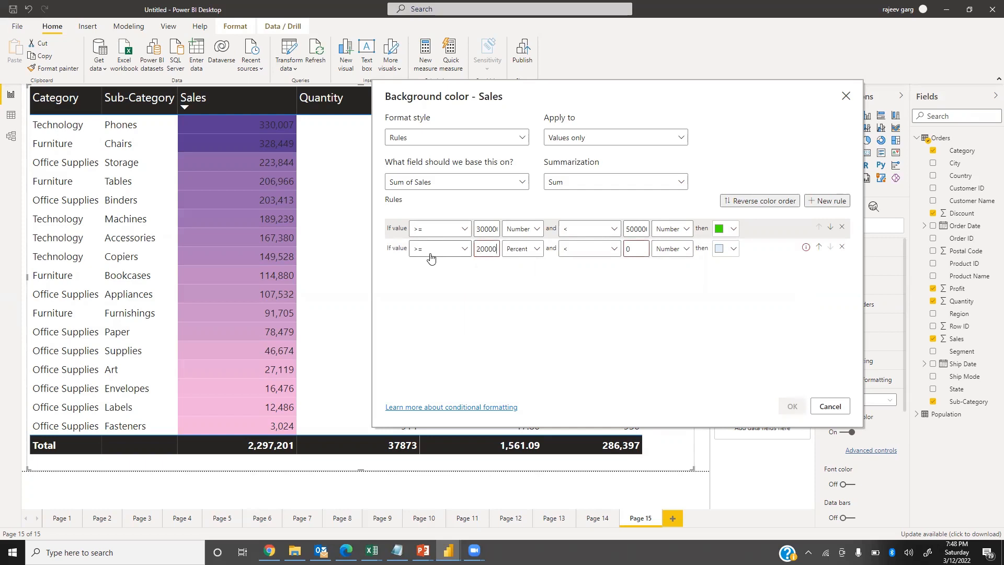
{"action": "key", "text": "BackSpace"}
{"action": "key", "text": "BackSpace"}
{"action": "key", "text": "BackSpace"}
{"action": "key", "text": "BackSpace"}
{"action": "type", "text": "200"}
{"action": "left_click", "coordinate": [522, 248]}
{"action": "left_click", "coordinate": [523, 267]}
{"action": "left_click_drag", "start_coordinate": [644, 250], "coordinate": [593, 251]}
{"action": "type", "text": "0000"}
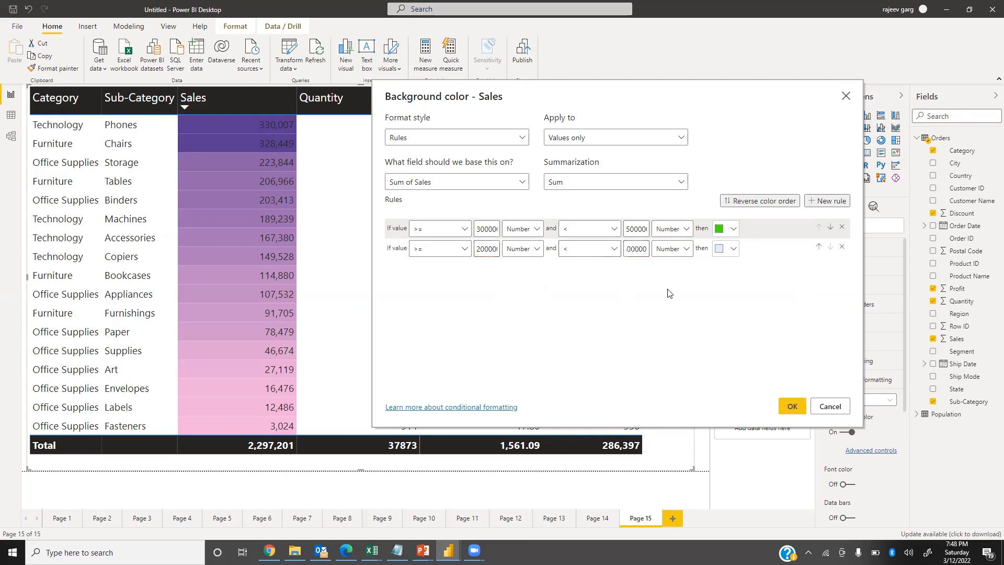
{"action": "left_click", "coordinate": [732, 249]}
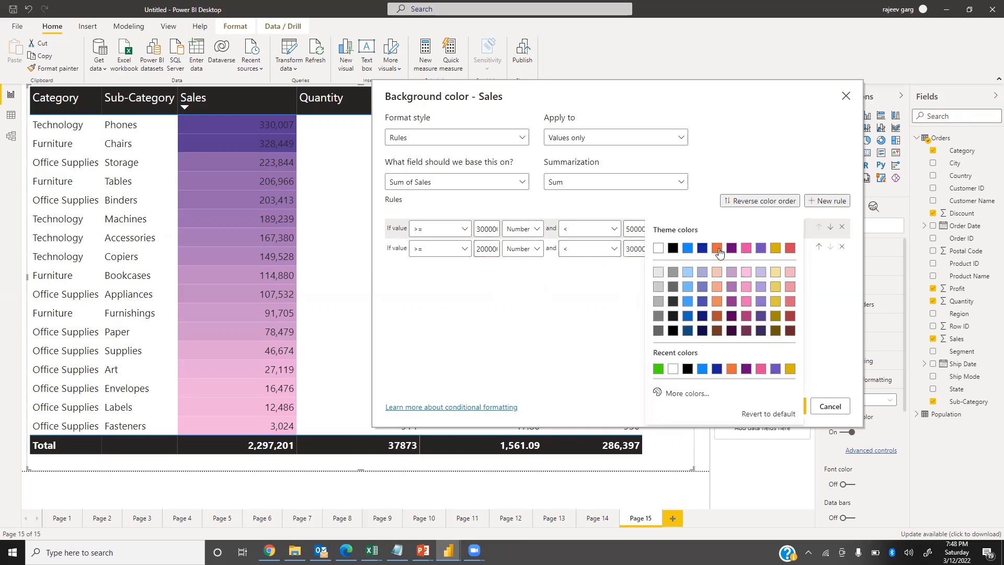
{"action": "left_click", "coordinate": [717, 248]}
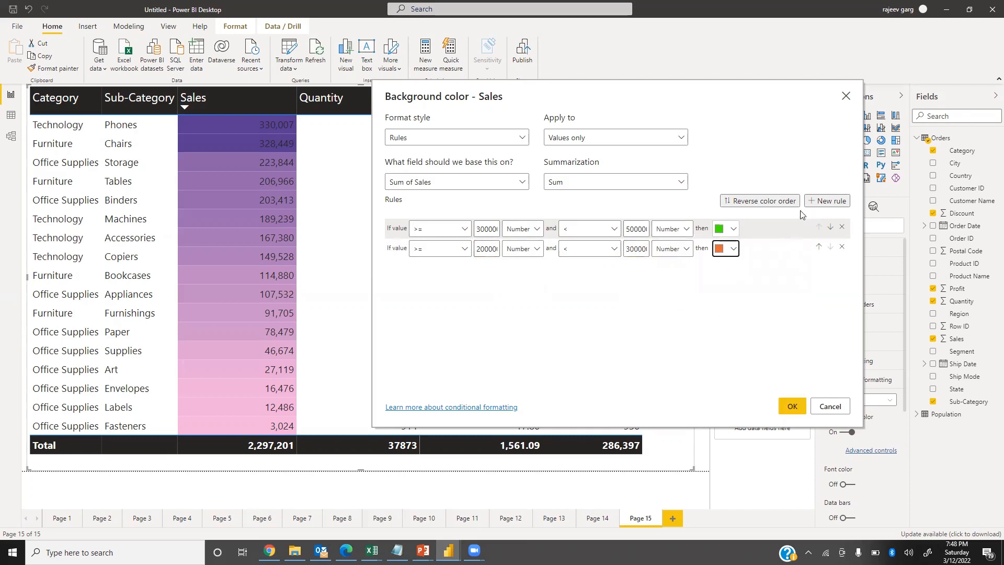
Add a third rule that colors values from 100000 to below 200000 light yellow.
{"action": "left_click", "coordinate": [828, 201]}
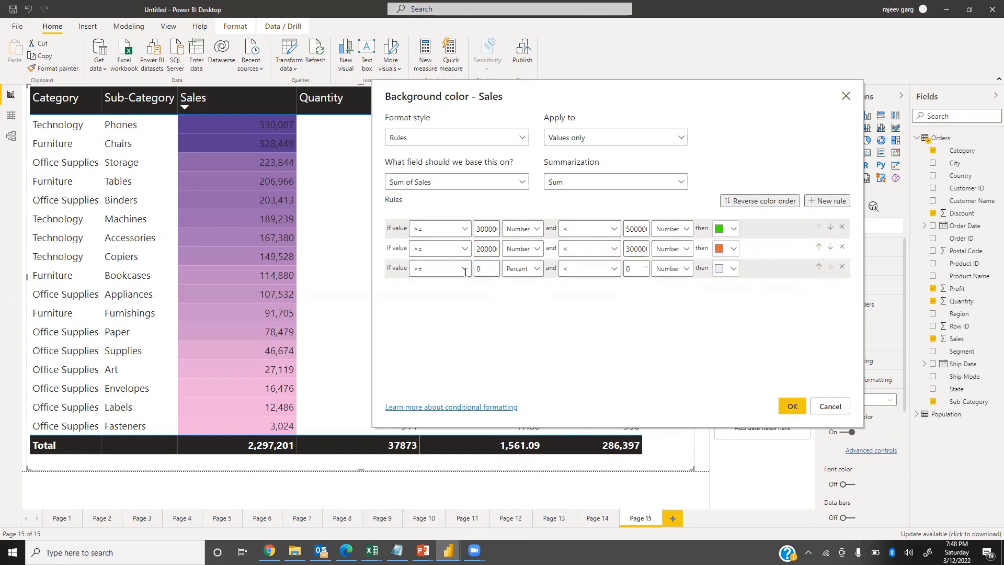
{"action": "double_click", "coordinate": [479, 269]}
{"action": "type", "text": "100"}
{"action": "type", "text": "0000"}
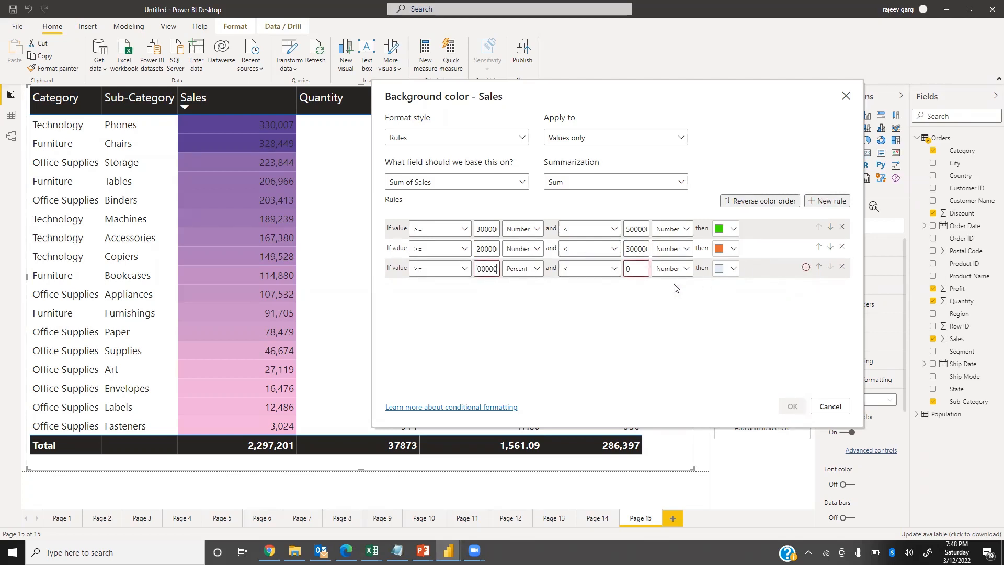
{"action": "left_click", "coordinate": [636, 270]}
{"action": "type", "text": "200000"}
{"action": "left_click", "coordinate": [732, 269]}
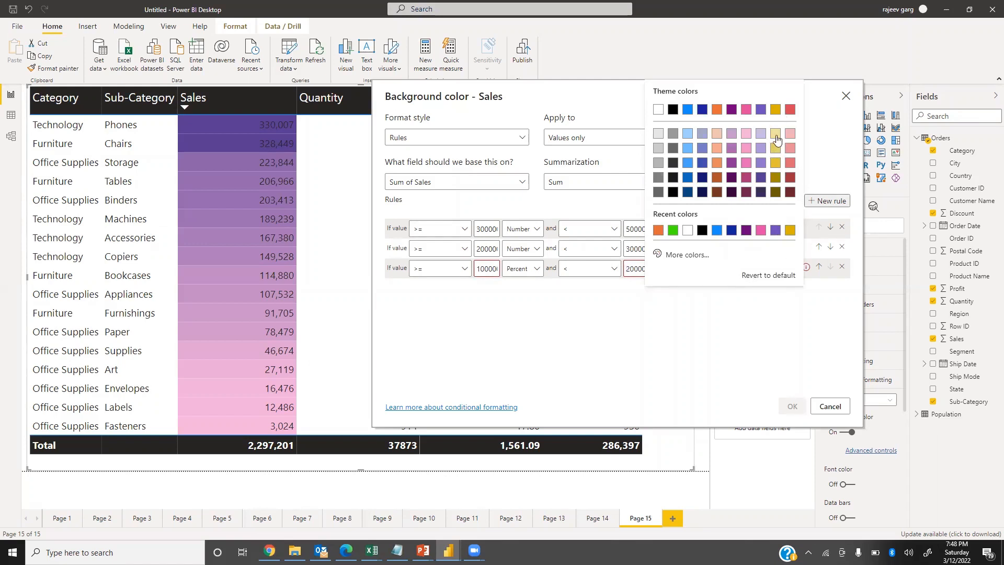
{"action": "left_click", "coordinate": [776, 135]}
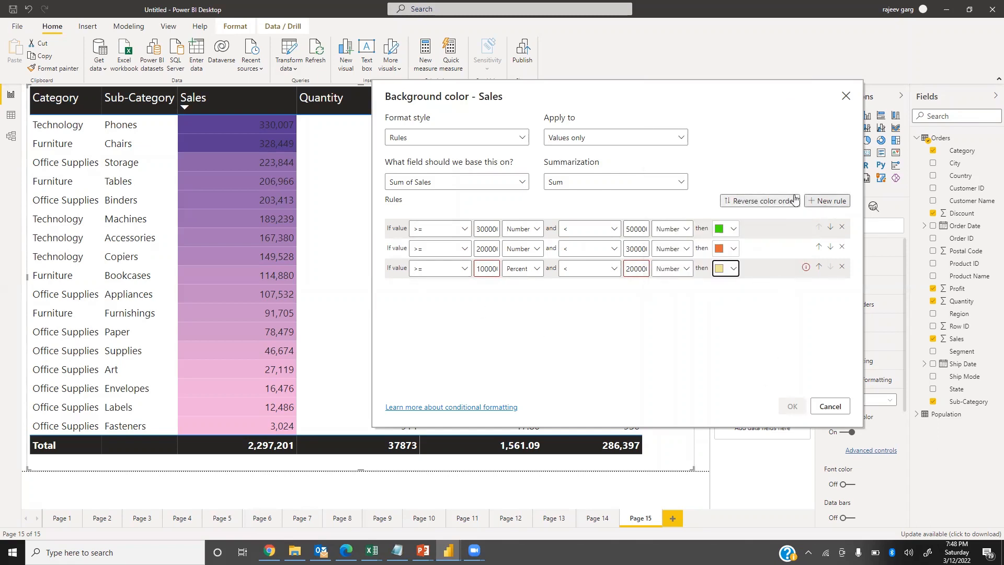
Add a fourth rule that colors values from 0 to below 100000 pink.
{"action": "left_click", "coordinate": [825, 201]}
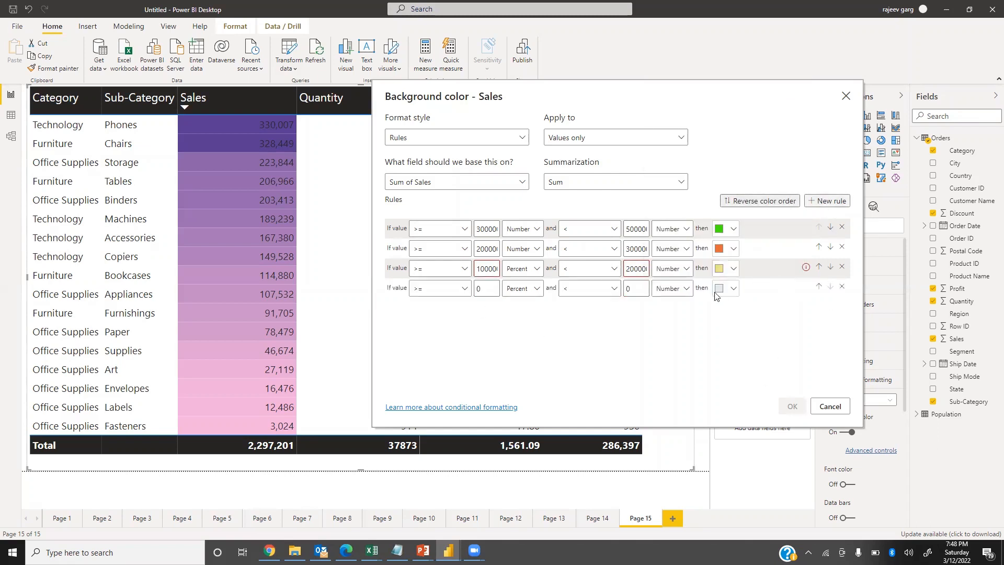
{"action": "left_click", "coordinate": [482, 287]}
{"action": "left_click", "coordinate": [643, 289]}
{"action": "type", "text": "100000"}
{"action": "left_click", "coordinate": [732, 290]}
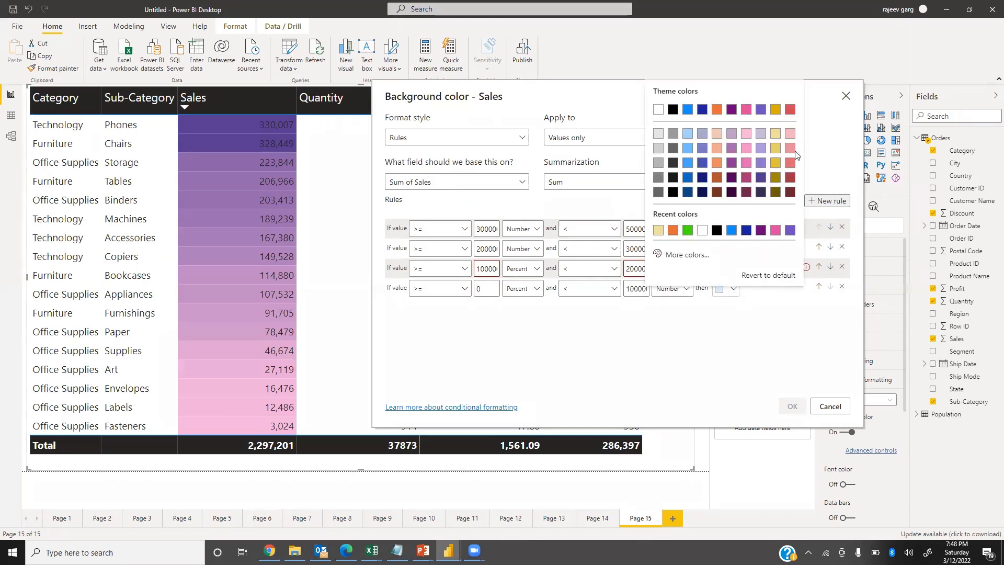
{"action": "left_click", "coordinate": [747, 163]}
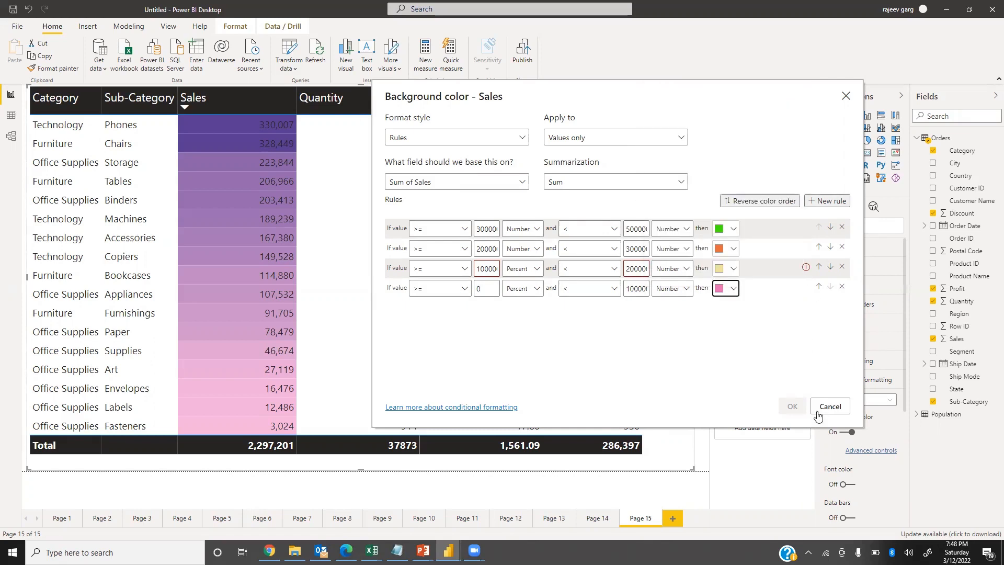
Switch the lower limits of the third and fourth rules to Number and apply the Sales background rules.
{"action": "left_click", "coordinate": [688, 328]}
{"action": "left_click", "coordinate": [523, 269]}
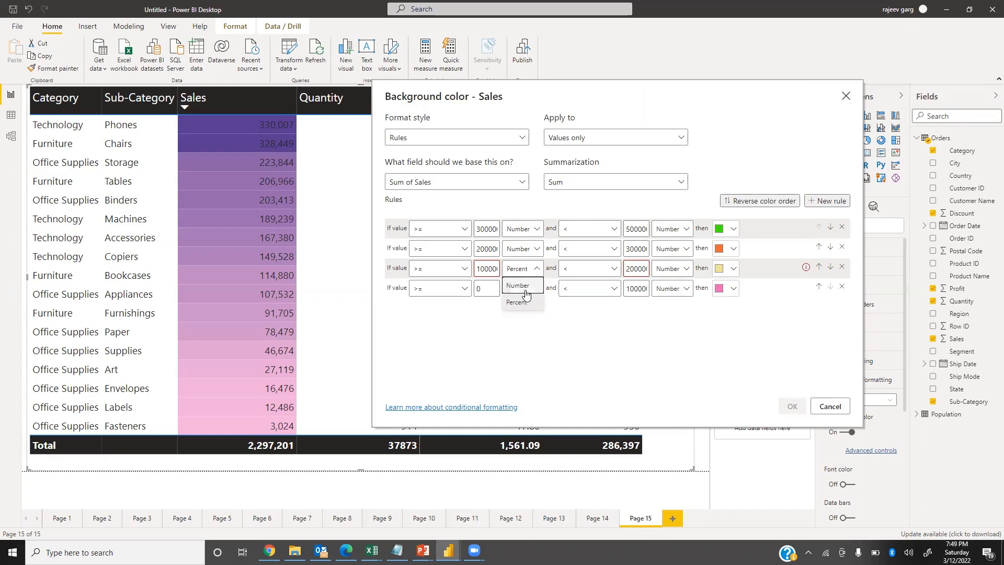
{"action": "left_click", "coordinate": [525, 290]}
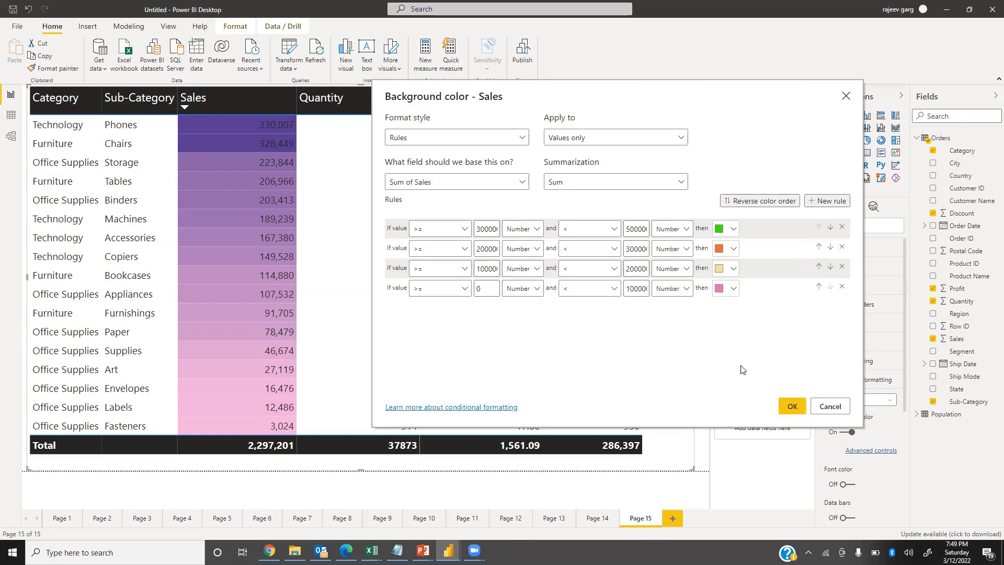
{"action": "left_click", "coordinate": [792, 407]}
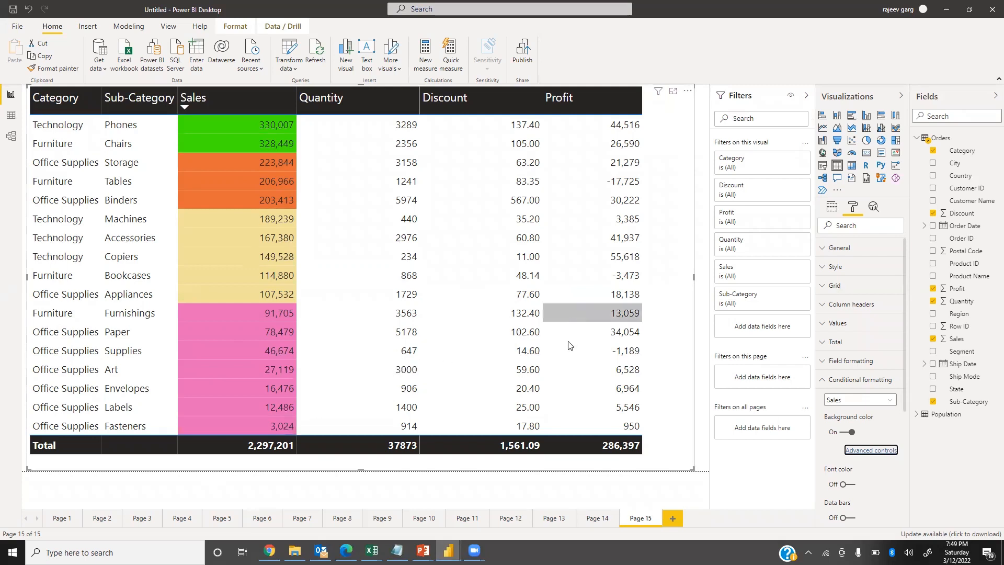
Turn on conditional font color for the Discount field and sort the table by Discount in descending order.
{"action": "left_click", "coordinate": [874, 408]}
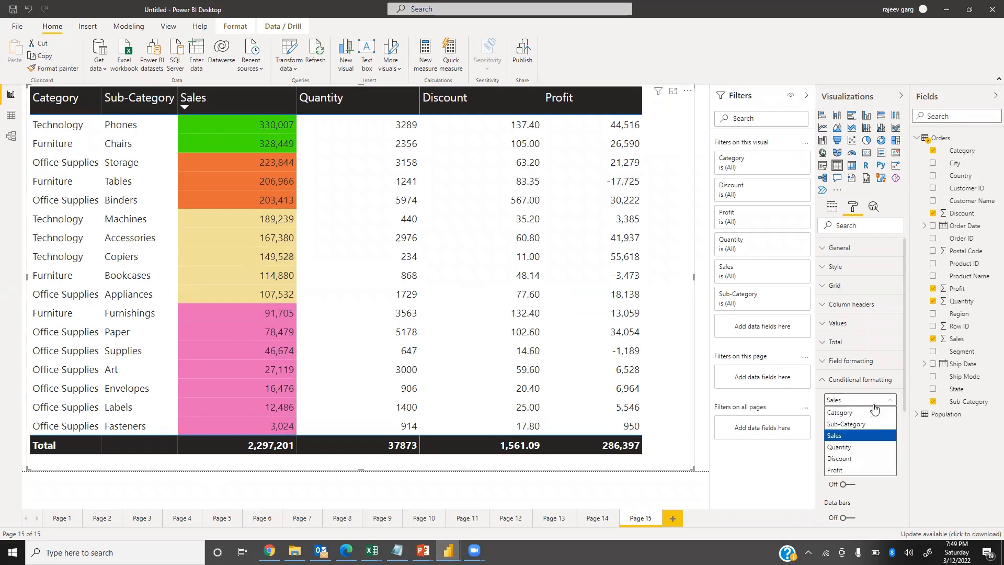
{"action": "left_click", "coordinate": [843, 459]}
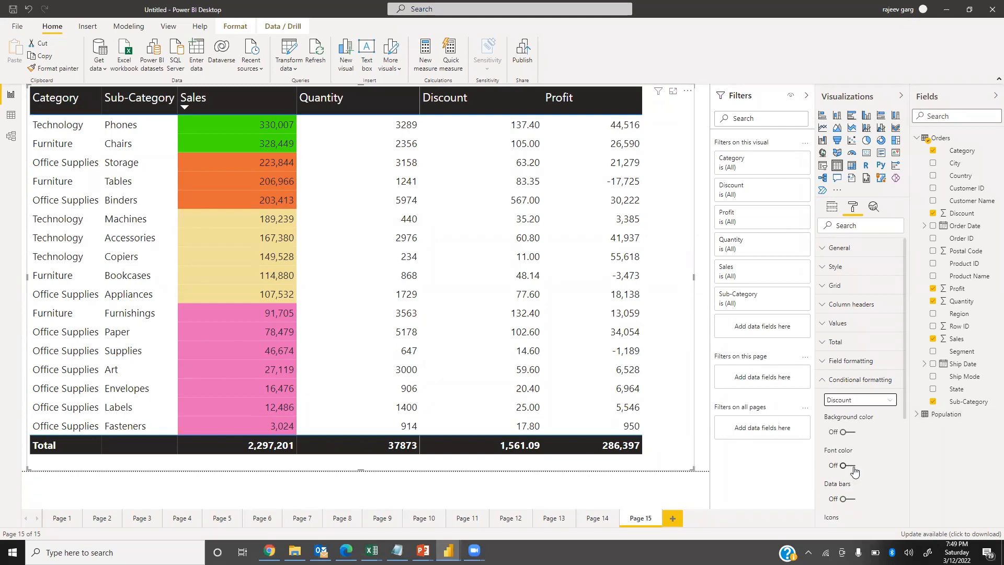
{"action": "left_click", "coordinate": [853, 469]}
{"action": "left_click", "coordinate": [850, 465]}
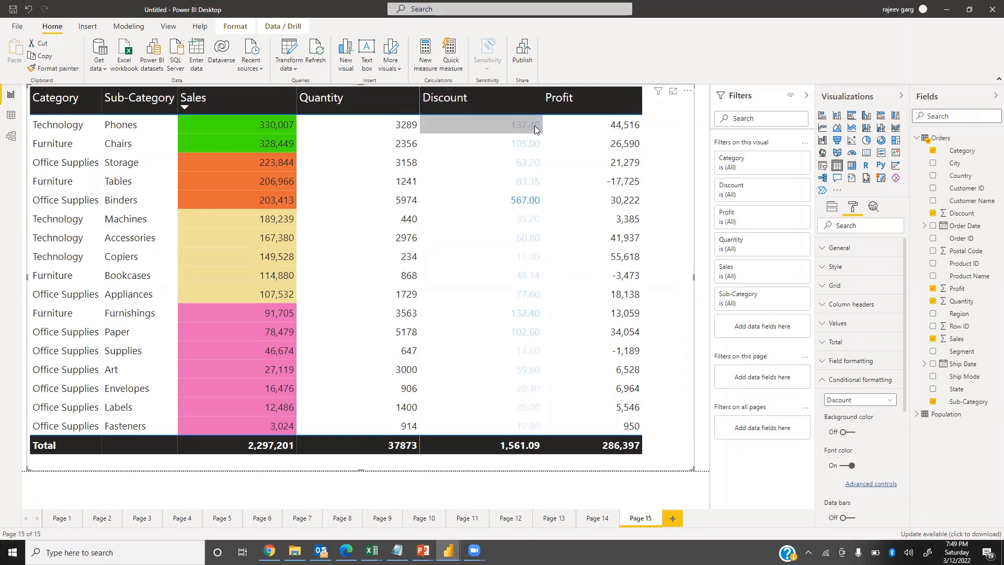
{"action": "left_click", "coordinate": [523, 100]}
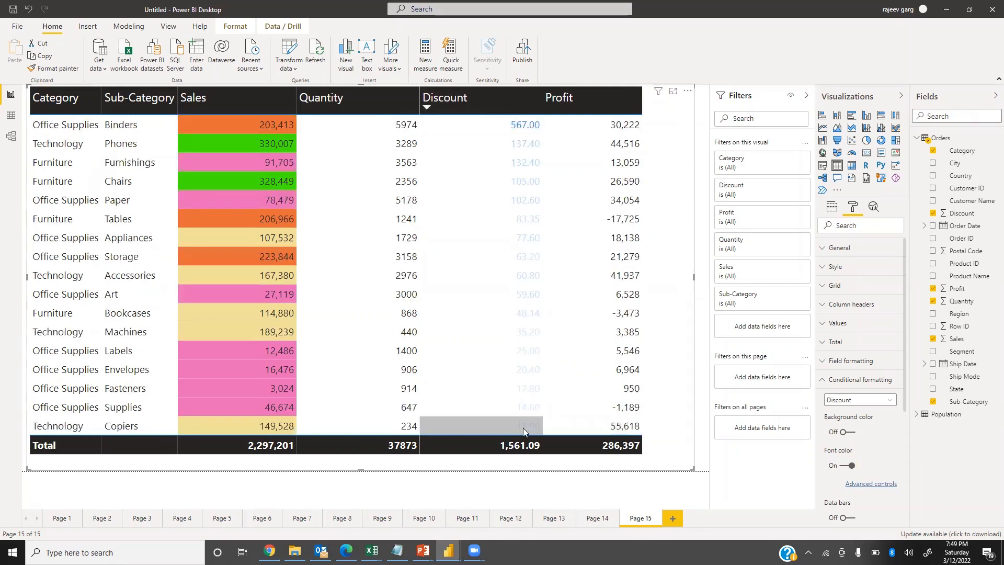
Set the Discount font color gradient from light indigo for the lowest value to dark navy for the highest value.
{"action": "left_click", "coordinate": [887, 485]}
{"action": "left_click", "coordinate": [728, 248]}
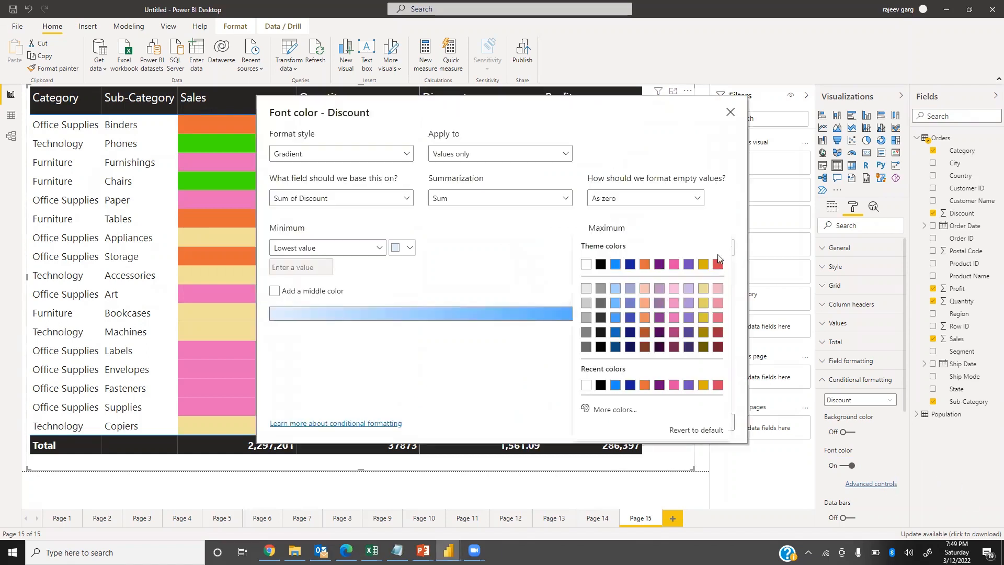
{"action": "left_click", "coordinate": [629, 347]}
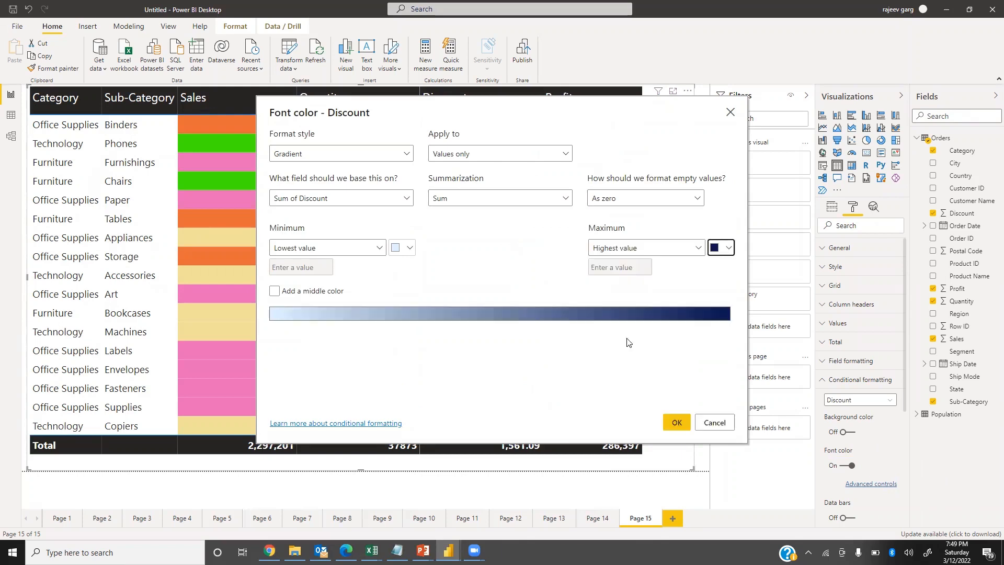
{"action": "left_click", "coordinate": [408, 247]}
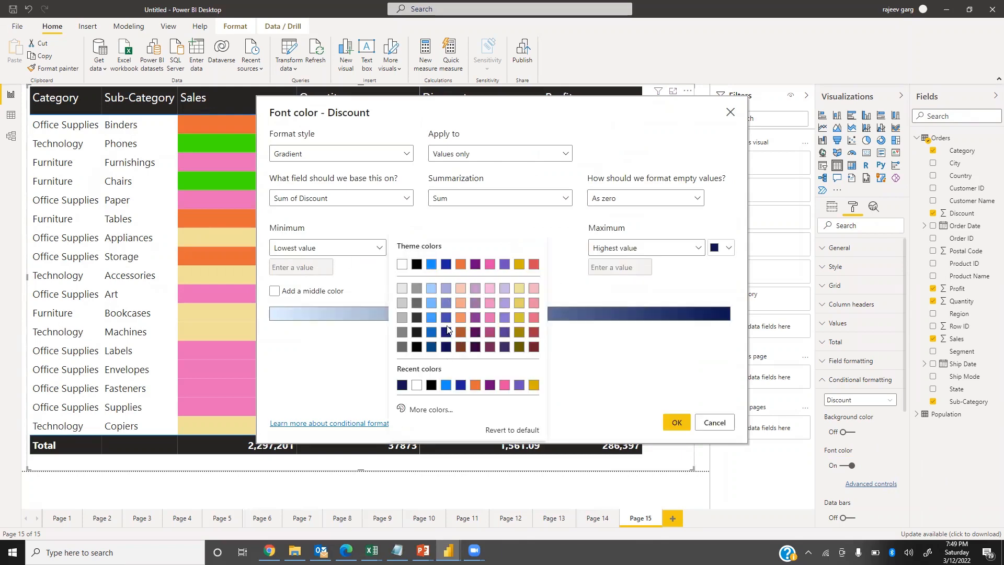
{"action": "left_click", "coordinate": [447, 307]}
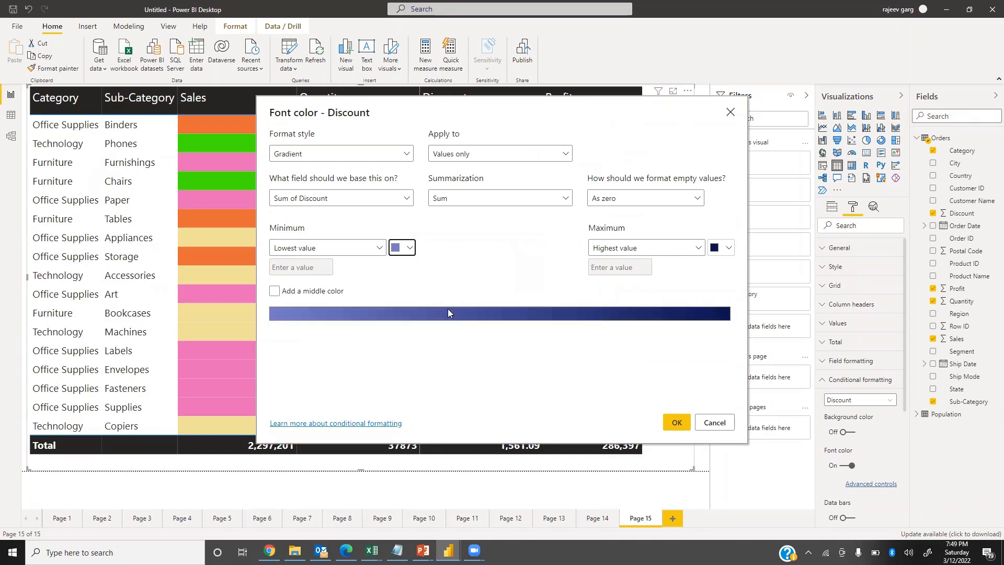
{"action": "left_click", "coordinate": [680, 424]}
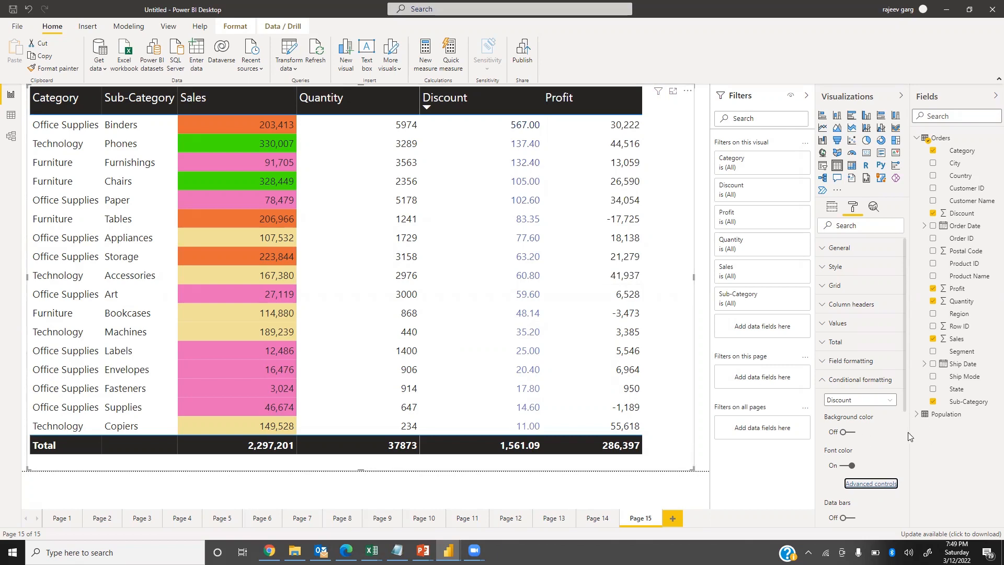
Turn on conditional data bars for the Quantity field.
{"action": "left_click", "coordinate": [865, 401]}
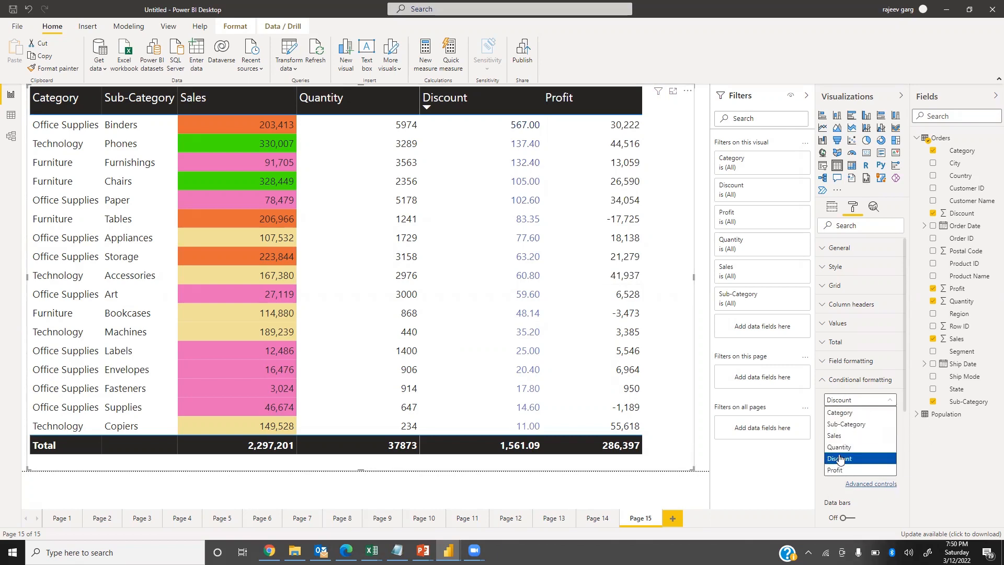
{"action": "left_click", "coordinate": [846, 447]}
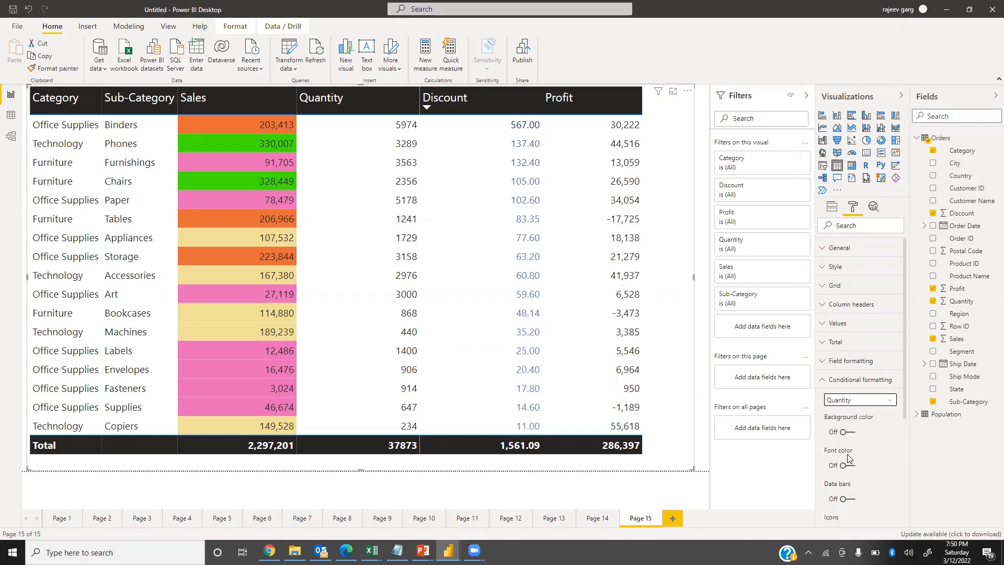
{"action": "left_click", "coordinate": [850, 500]}
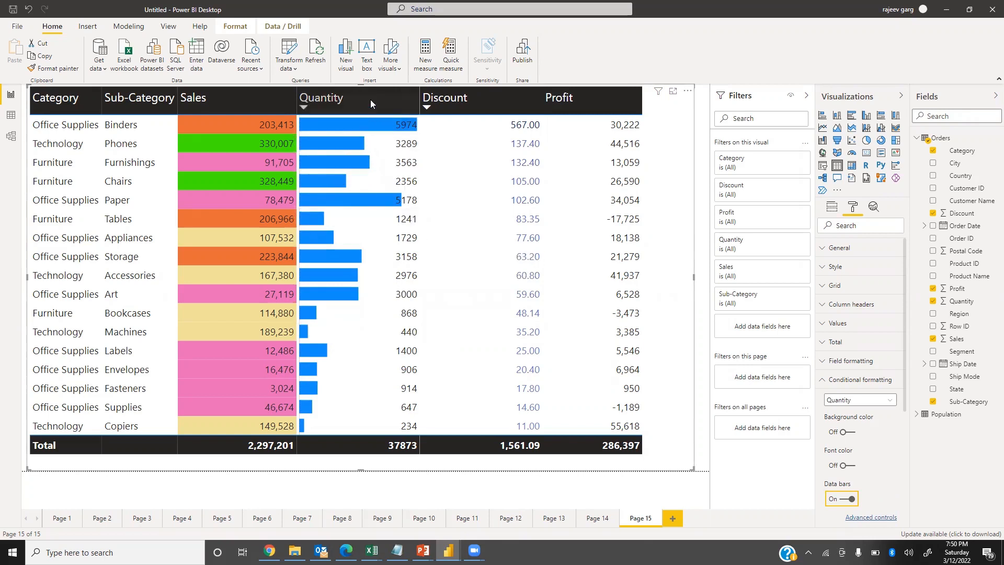
Set the positive bar color of the Quantity data bars to gold and sort the table by Quantity in descending order.
{"action": "scroll", "coordinate": [890, 454], "scroll_direction": "down", "scroll_amount": 3}
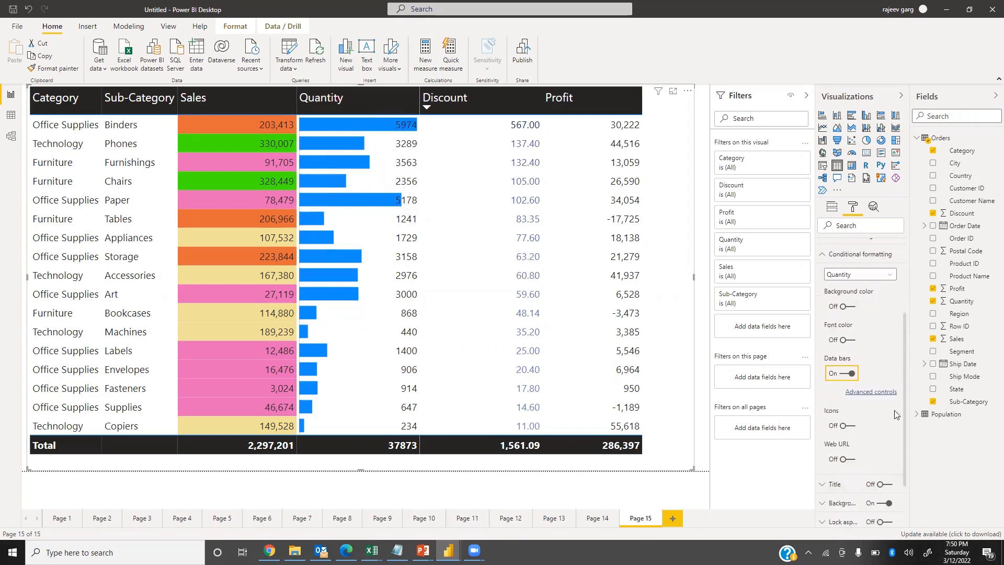
{"action": "left_click", "coordinate": [870, 392]}
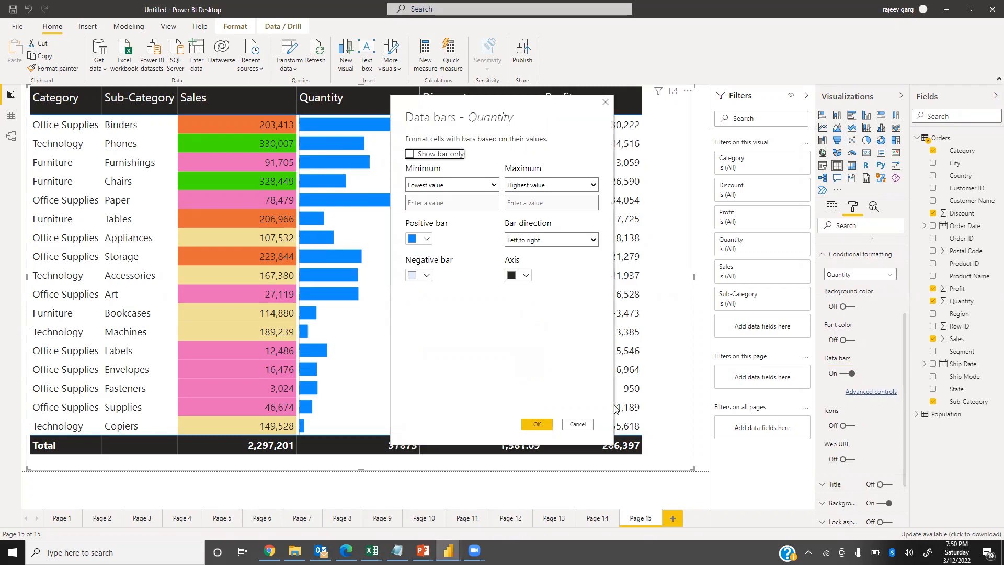
{"action": "left_click", "coordinate": [428, 239]}
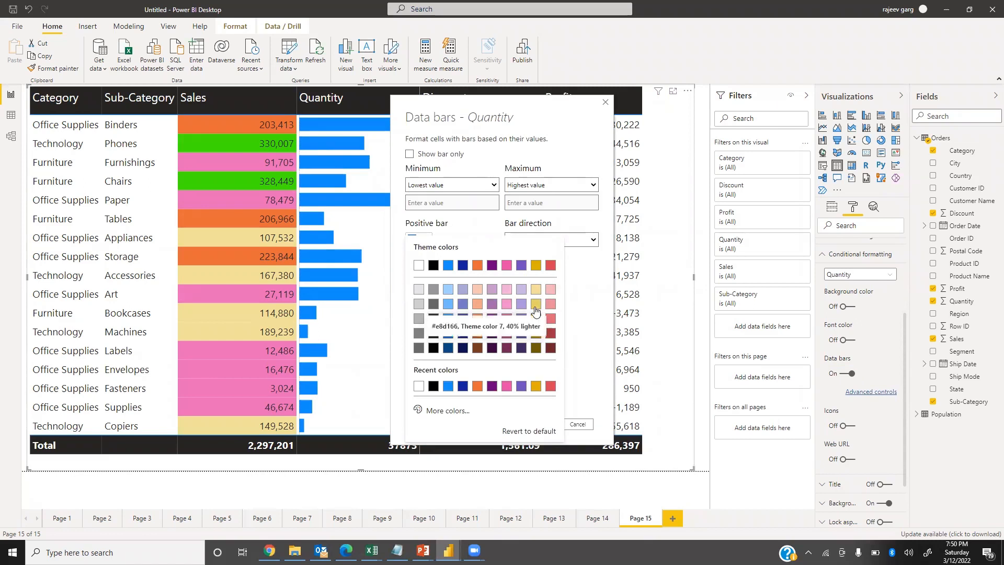
{"action": "left_click", "coordinate": [536, 265]}
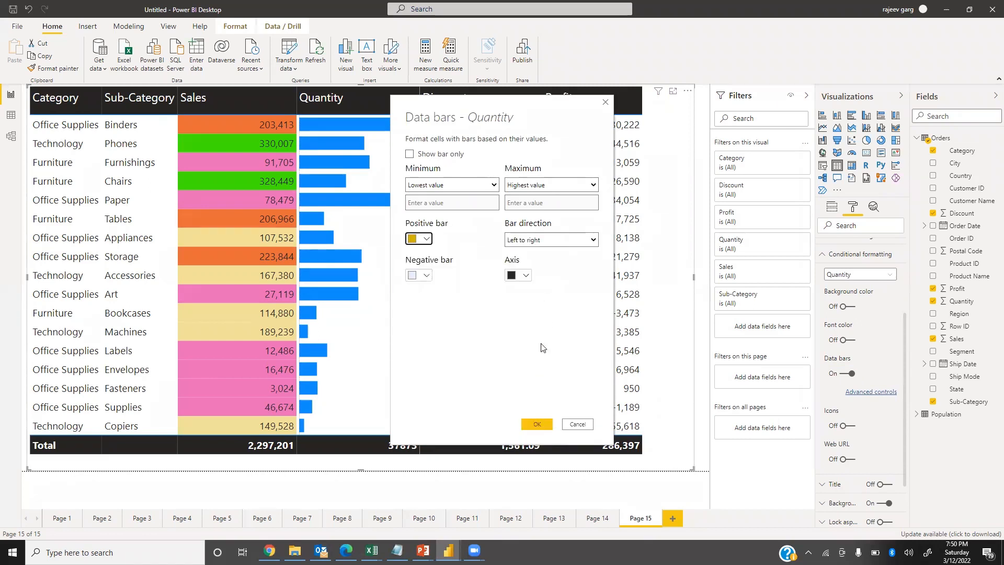
{"action": "left_click", "coordinate": [540, 422]}
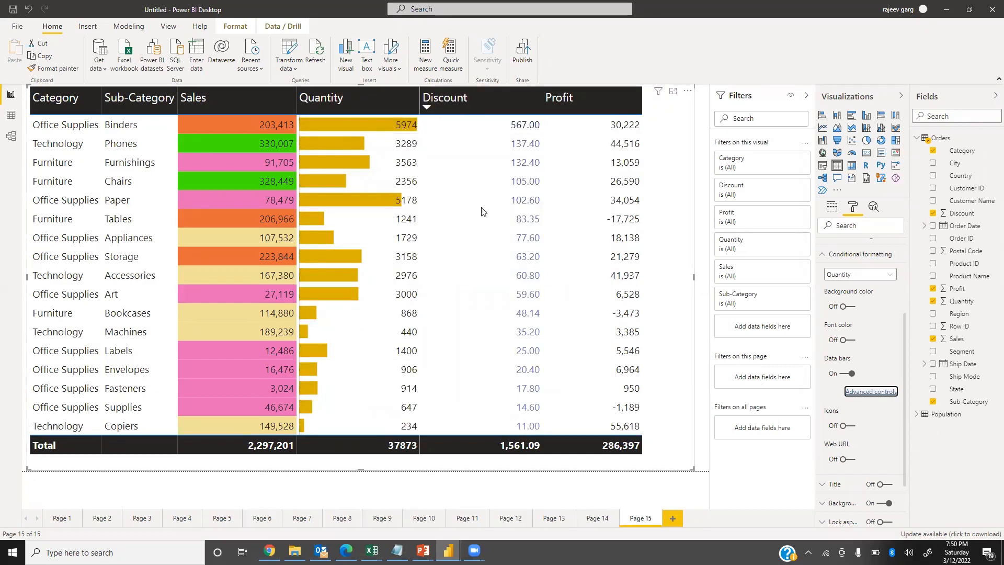
{"action": "left_click", "coordinate": [304, 107]}
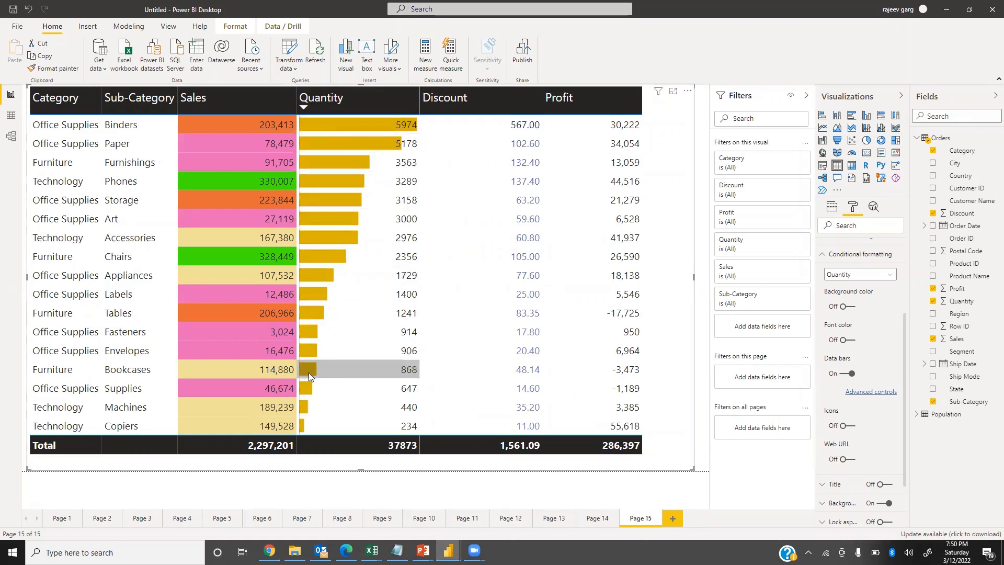
Try the Show bar only option on the Quantity data bars and restore the numbers beside the bars.
{"action": "left_click", "coordinate": [871, 392]}
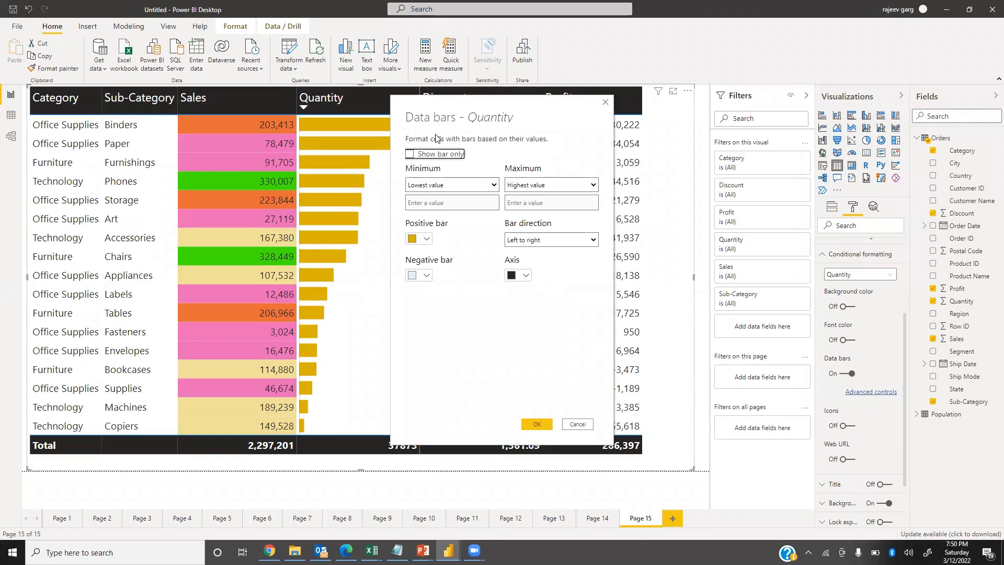
{"action": "left_click", "coordinate": [537, 425]}
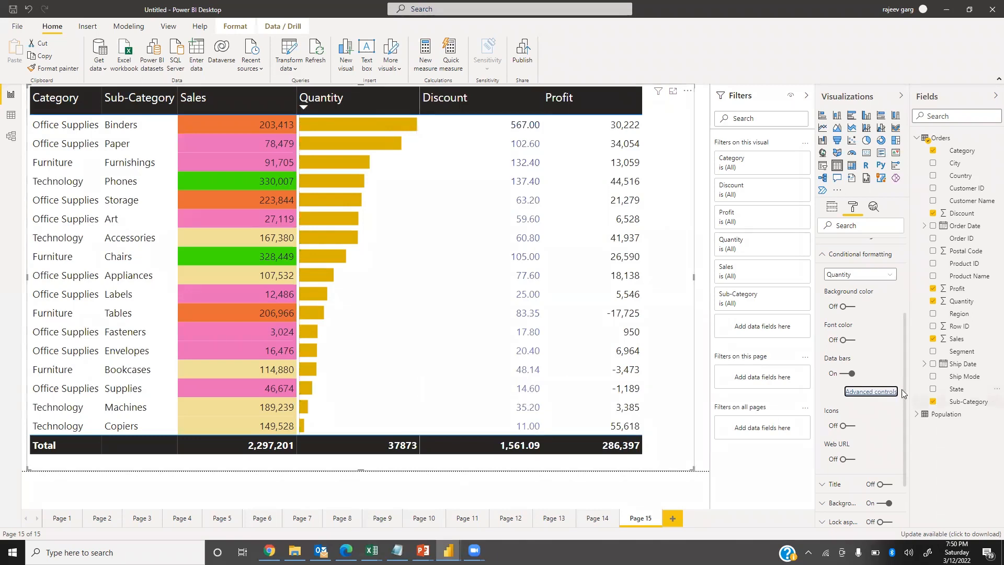
{"action": "left_click", "coordinate": [883, 396]}
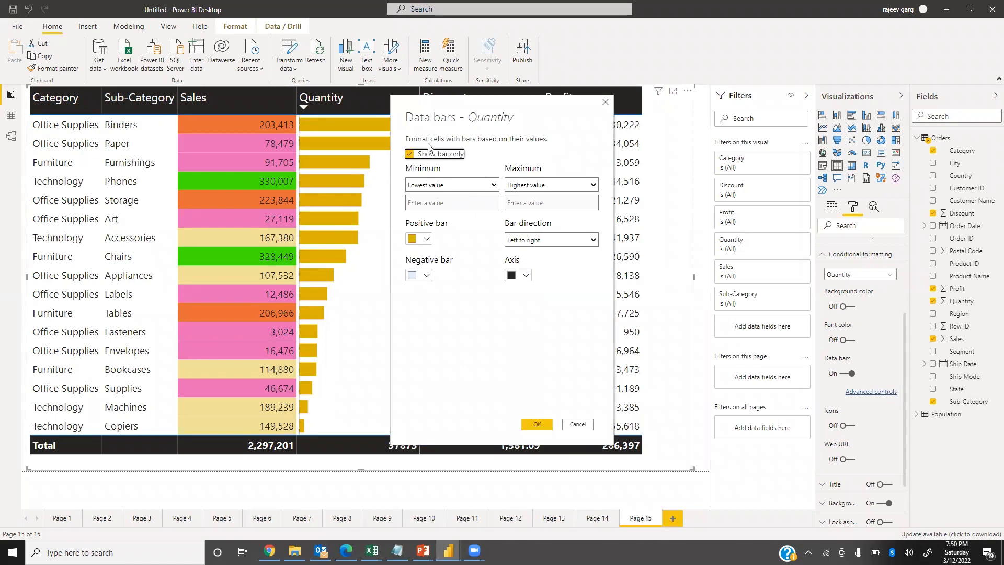
{"action": "left_click", "coordinate": [409, 155]}
{"action": "left_click", "coordinate": [539, 424]}
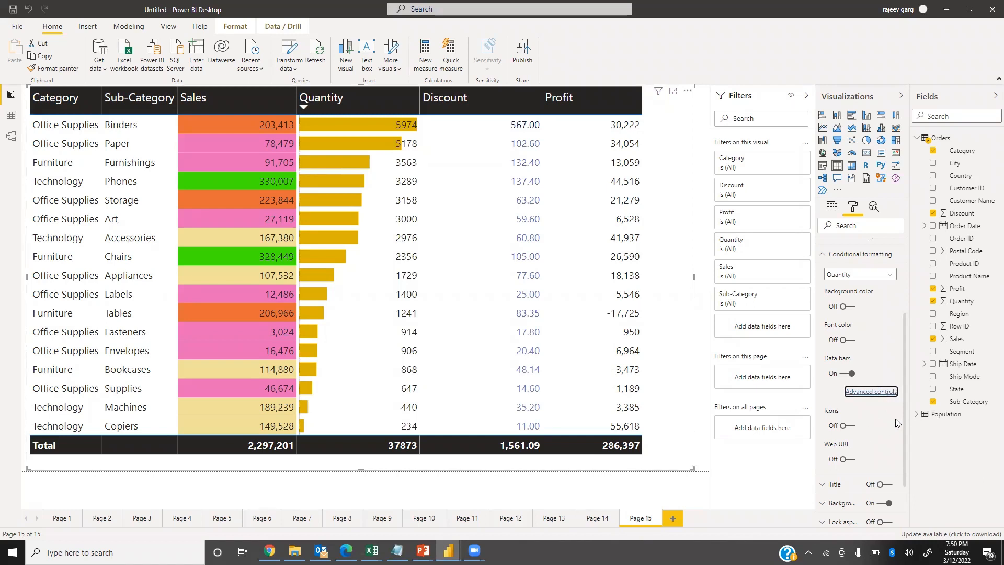
Turn on conditional icons for the Profit field.
{"action": "left_click", "coordinate": [856, 275]}
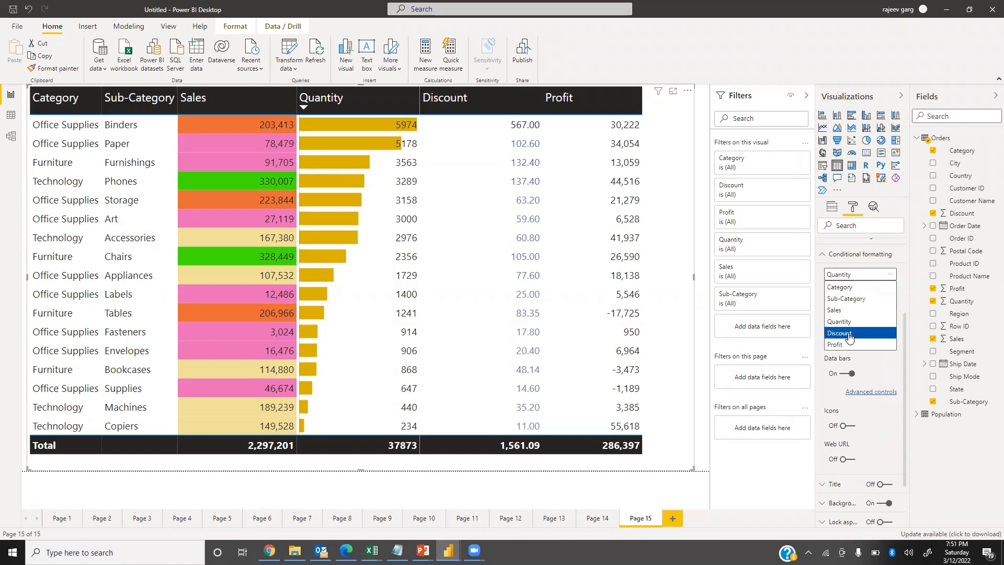
{"action": "left_click", "coordinate": [847, 345]}
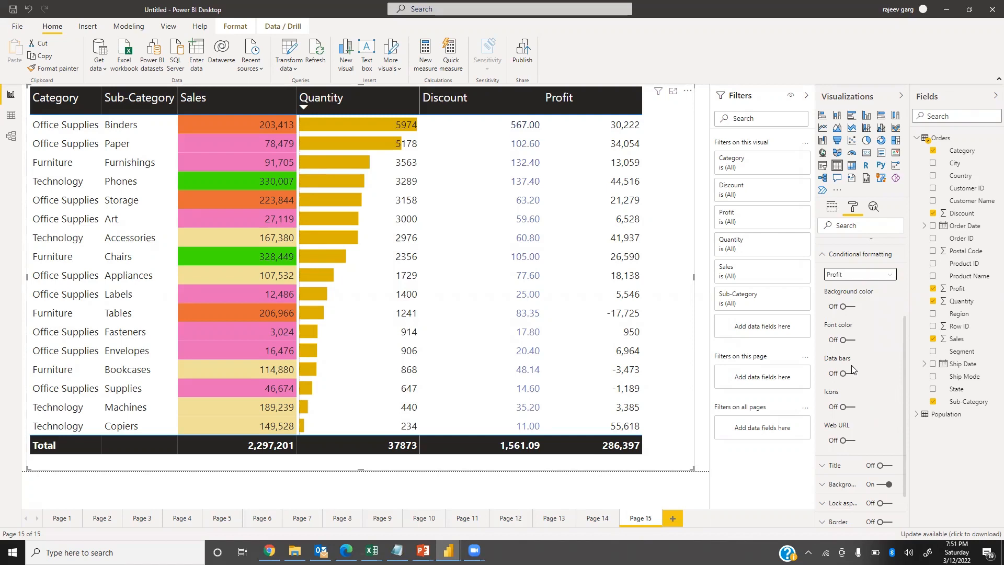
{"action": "left_click", "coordinate": [847, 408]}
{"action": "left_click", "coordinate": [847, 407]}
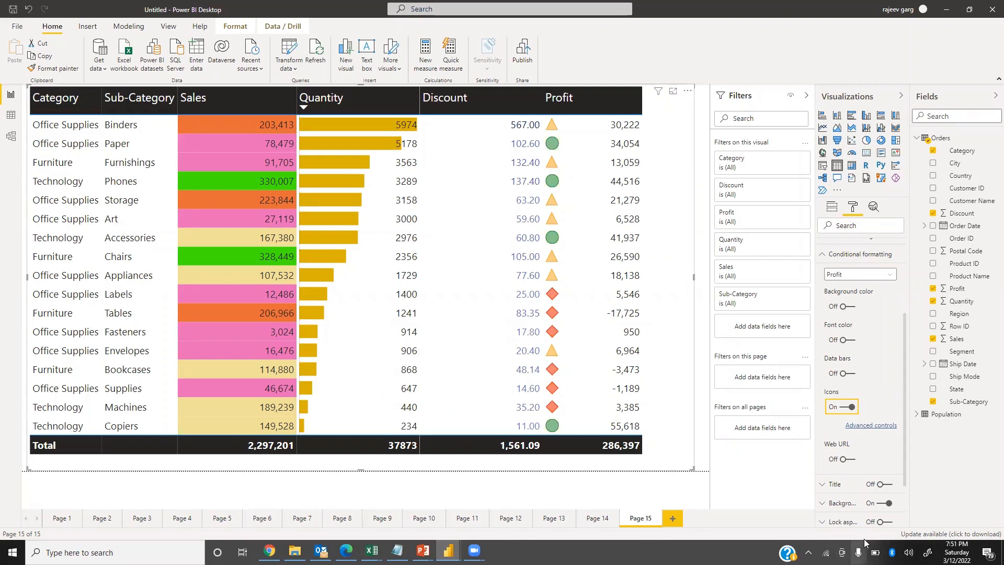
Change the Profit icon style to the red, yellow and green flags and apply it.
{"action": "left_click", "coordinate": [871, 425]}
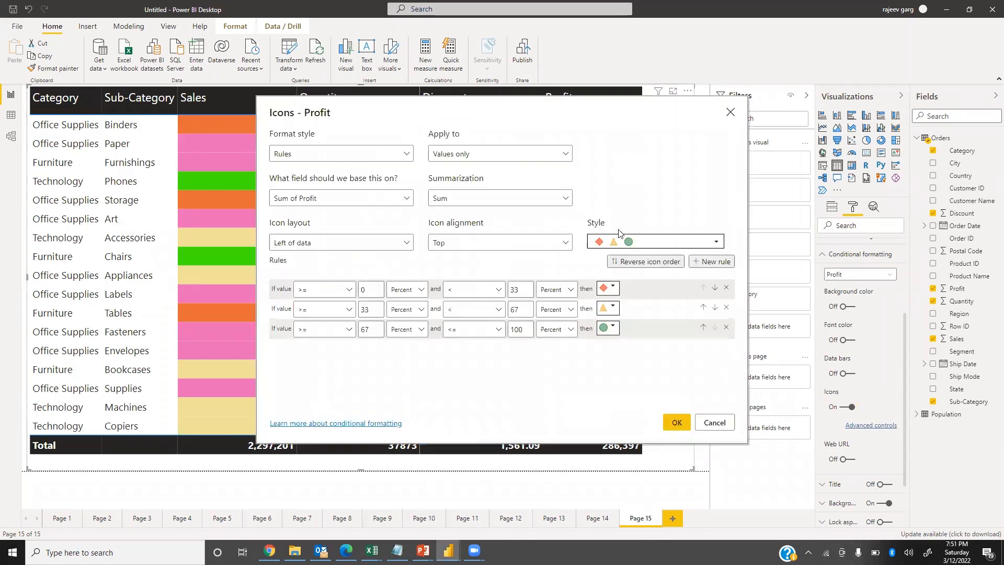
{"action": "left_click", "coordinate": [658, 245]}
{"action": "scroll", "coordinate": [654, 308], "scroll_direction": "down", "scroll_amount": 3}
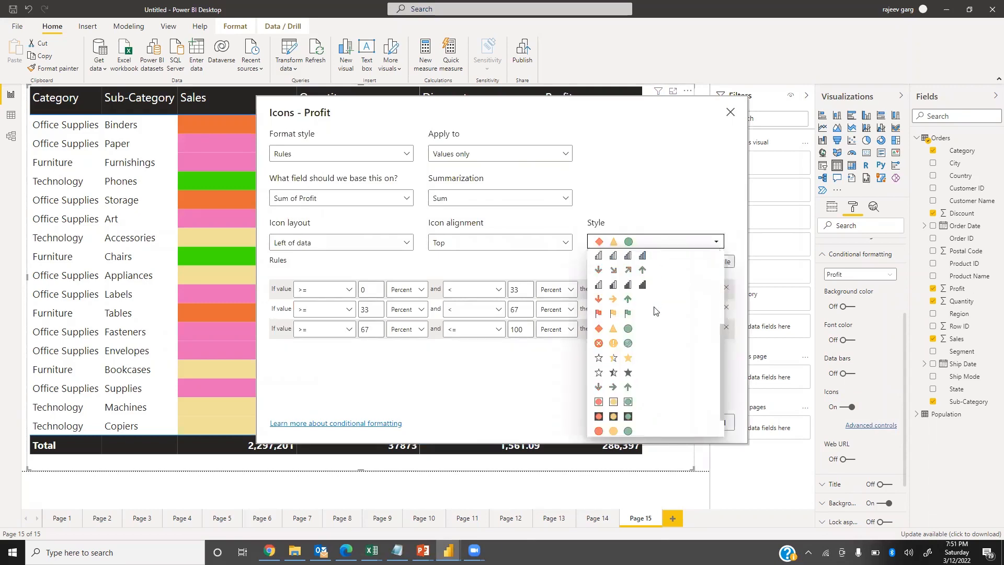
{"action": "left_click", "coordinate": [613, 283]}
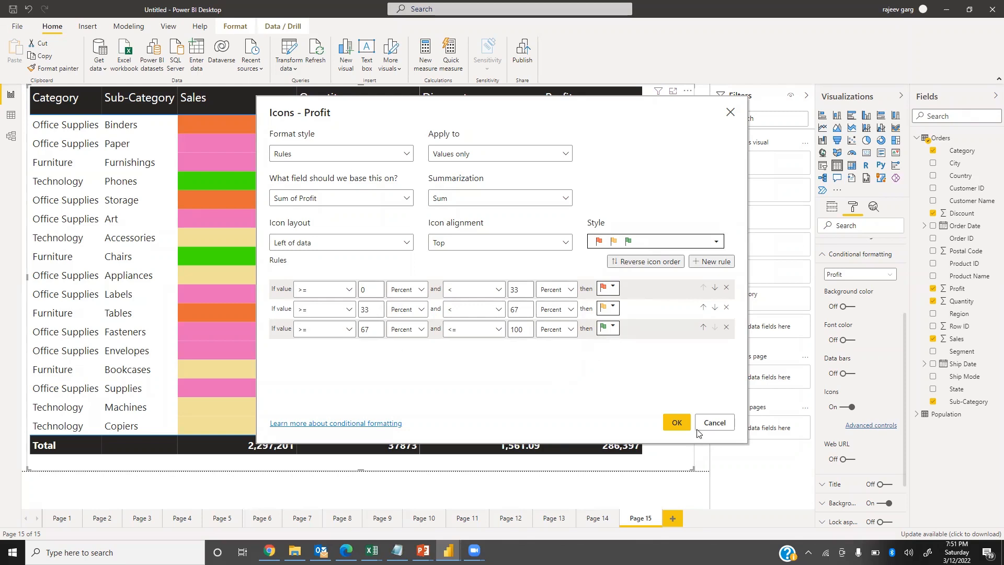
{"action": "left_click", "coordinate": [676, 423]}
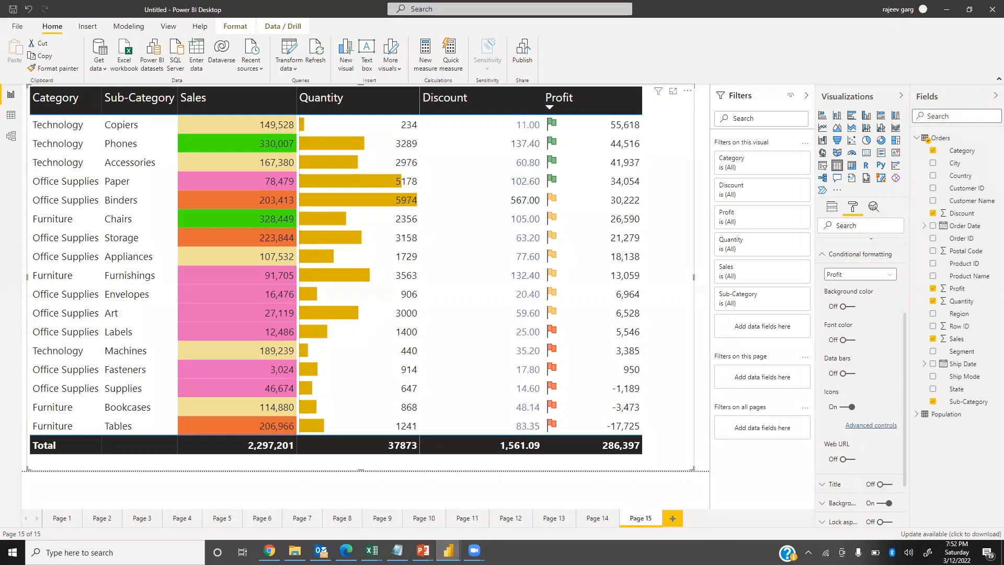
Add a new blank report page and consult the presentation slide about tables in Power BI.
{"action": "key", "text": "alt+Tab"}
{"action": "left_click", "coordinate": [691, 522]}
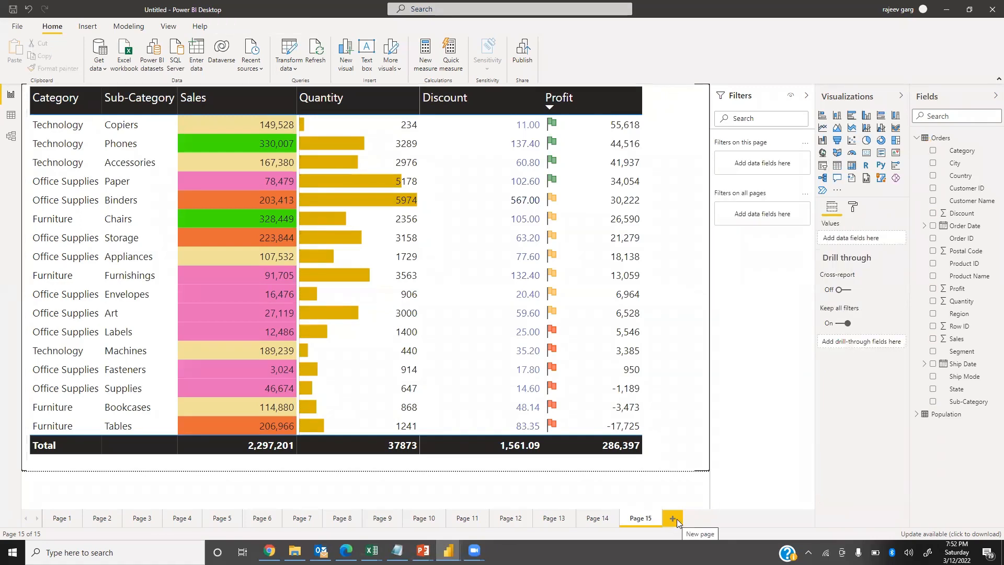
{"action": "left_click", "coordinate": [673, 518]}
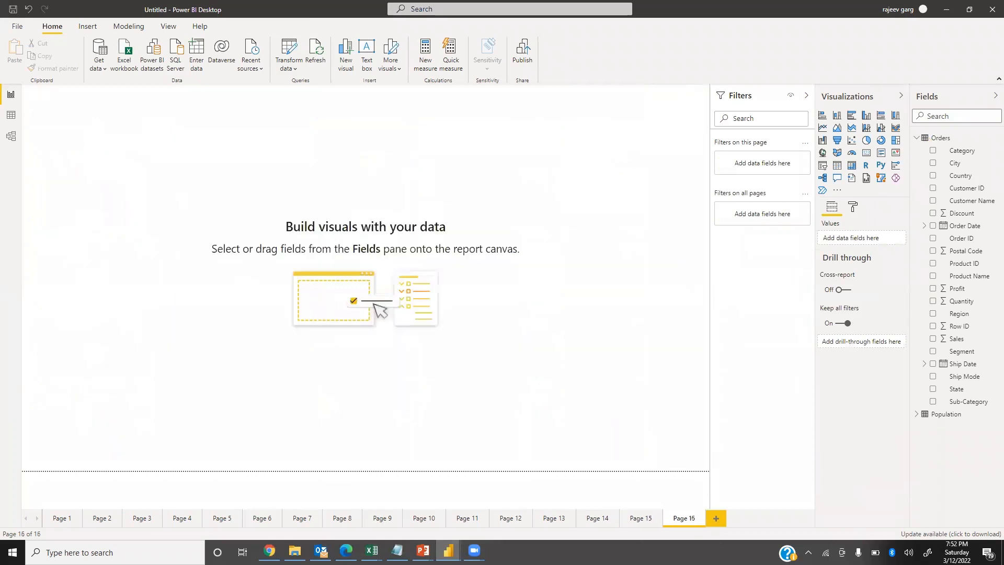
{"action": "key", "text": "alt+Tab"}
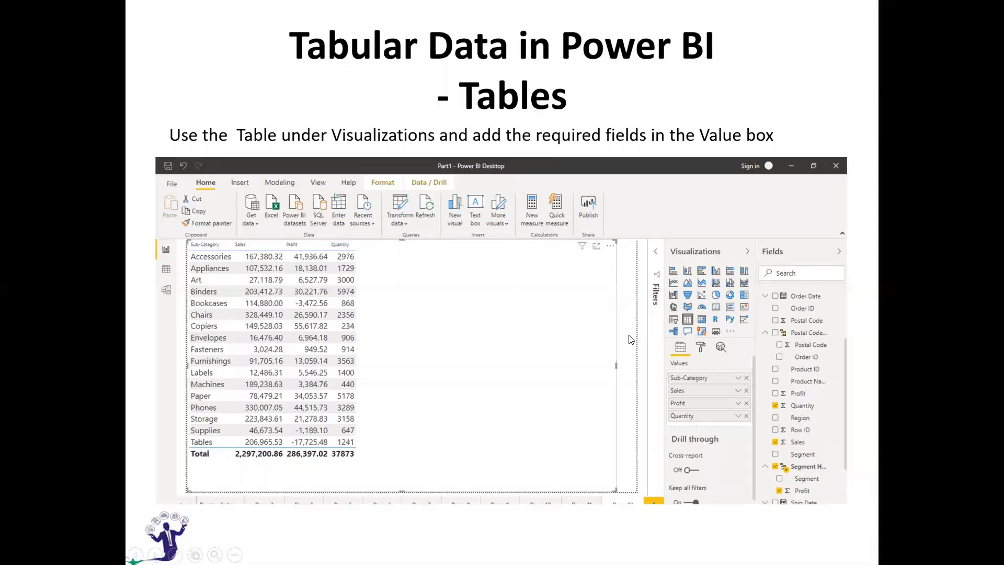
{"action": "left_click", "coordinate": [438, 334]}
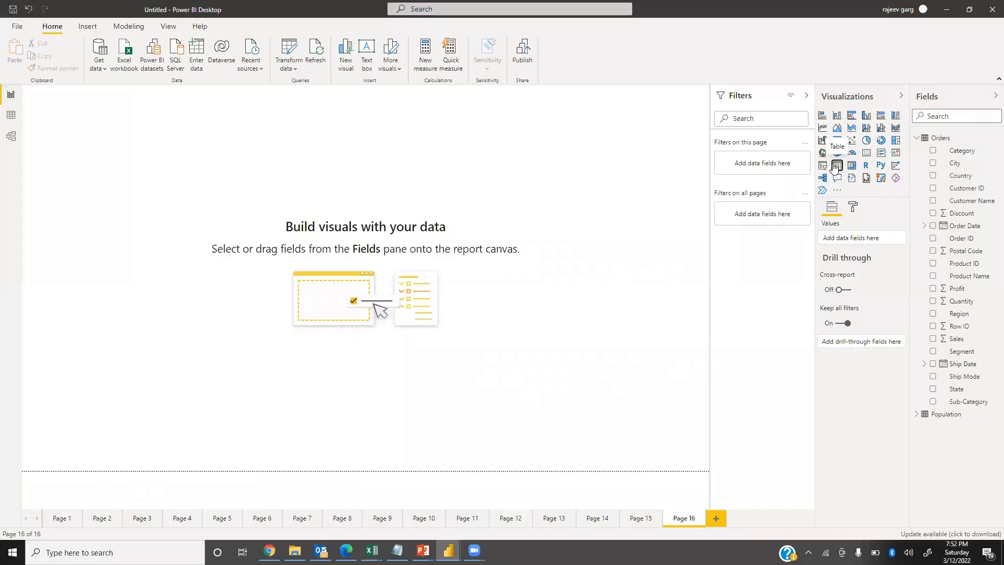
Insert a table visual with the Sub-Category field and enlarge it to fill most of the page.
{"action": "left_click", "coordinate": [837, 167]}
{"action": "left_click", "coordinate": [934, 403]}
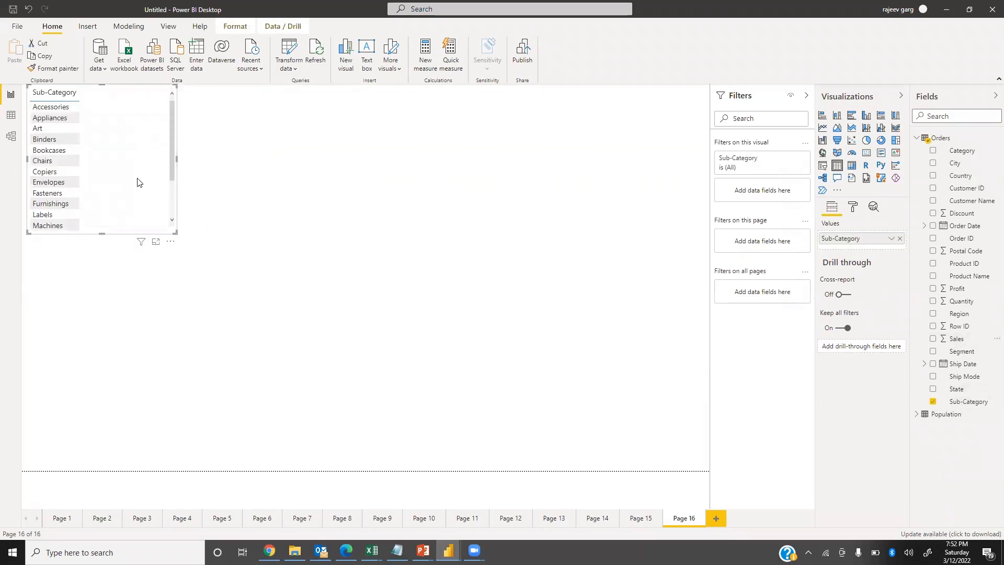
{"action": "left_click_drag", "start_coordinate": [176, 233], "coordinate": [672, 469]}
Add the Sales field to the table repeatedly until it has six Sales columns.
{"action": "left_click_drag", "start_coordinate": [958, 341], "coordinate": [300, 248]}
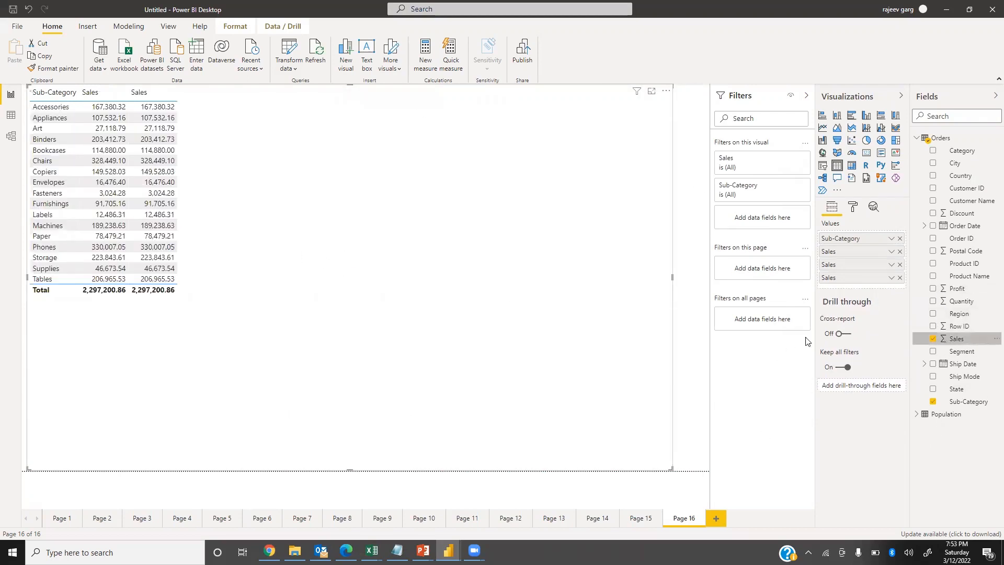
{"action": "left_click_drag", "start_coordinate": [959, 340], "coordinate": [282, 288]}
{"action": "left_click_drag", "start_coordinate": [955, 341], "coordinate": [419, 320]}
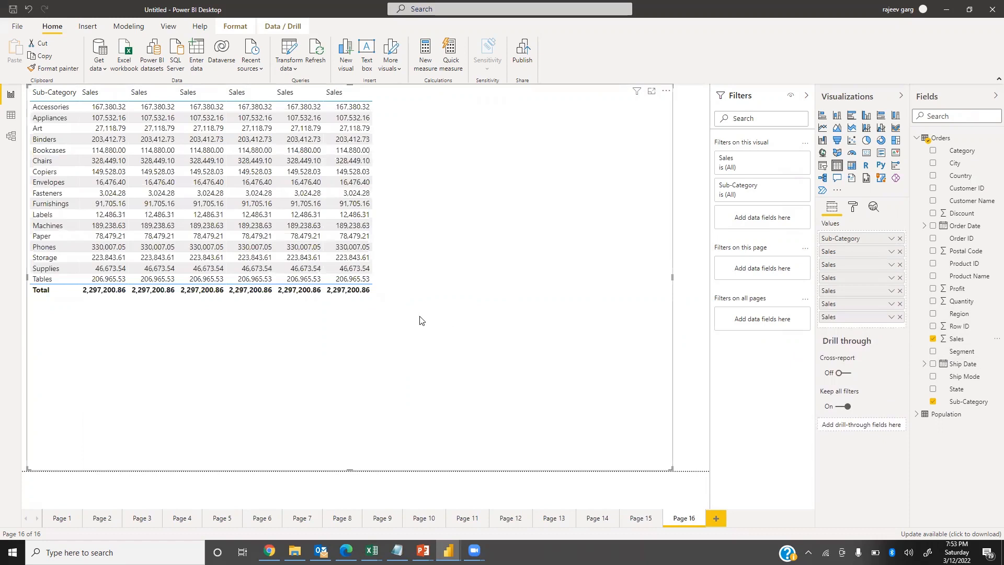
Set the text size of the table's values to 17 pt.
{"action": "left_click", "coordinate": [856, 209]}
{"action": "left_click", "coordinate": [822, 324]}
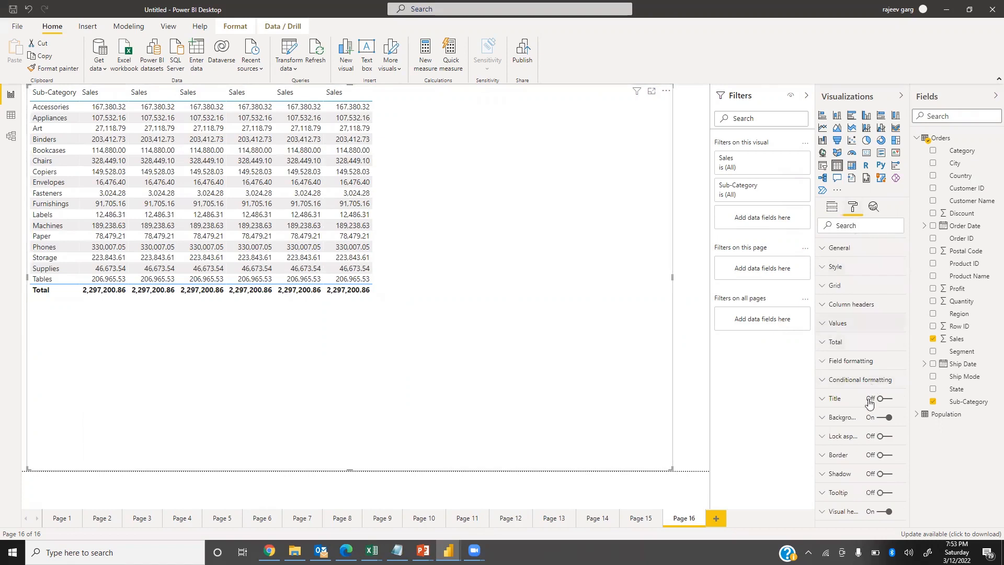
{"action": "scroll", "coordinate": [860, 489], "scroll_direction": "down", "scroll_amount": 5}
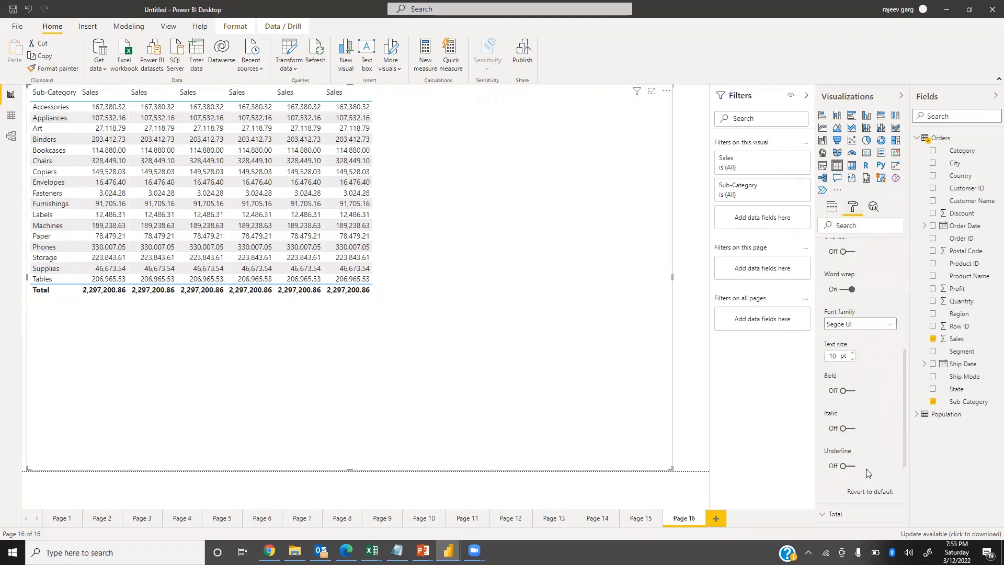
{"action": "left_click", "coordinate": [835, 353]}
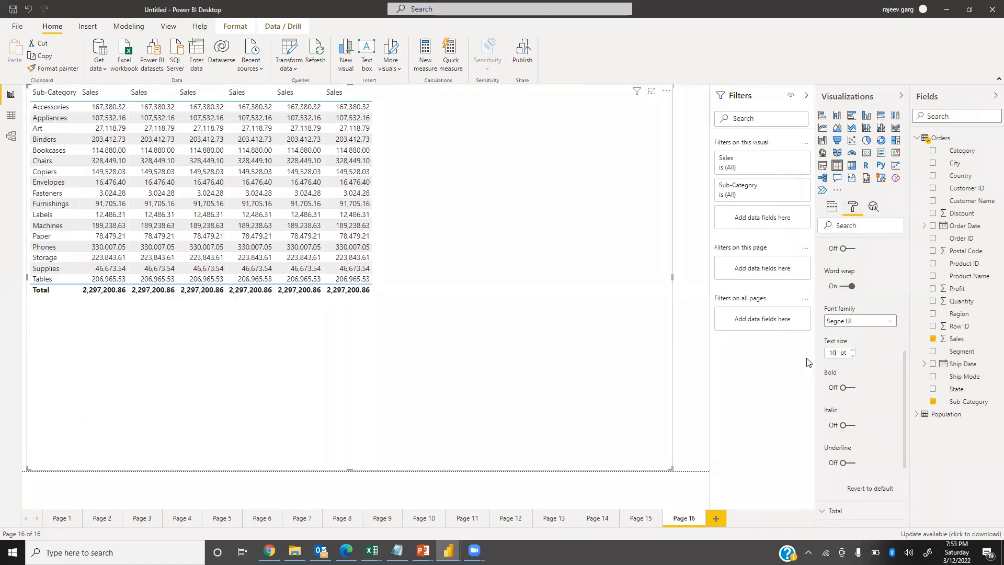
{"action": "type", "text": "7"}
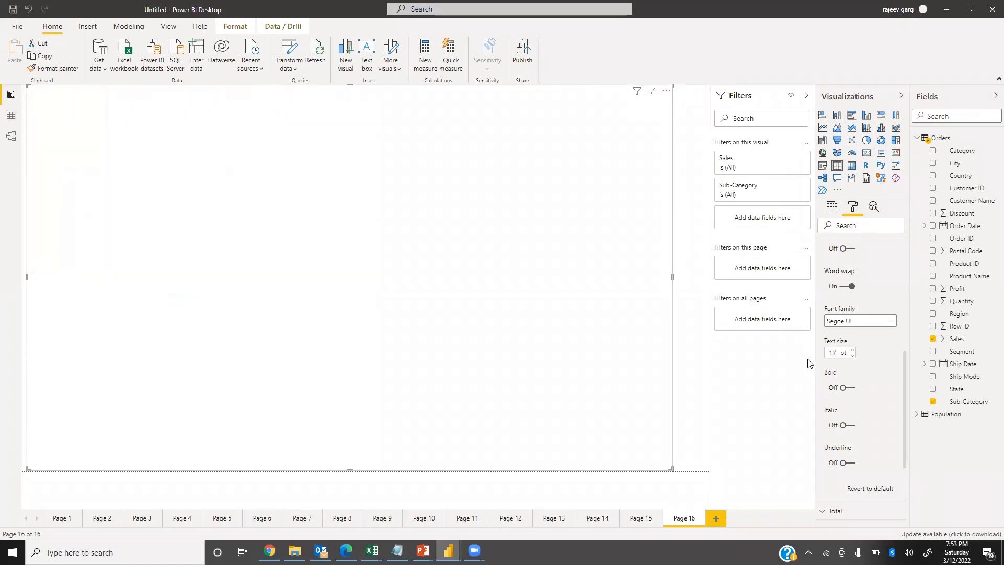
{"action": "type", "text": "4"}
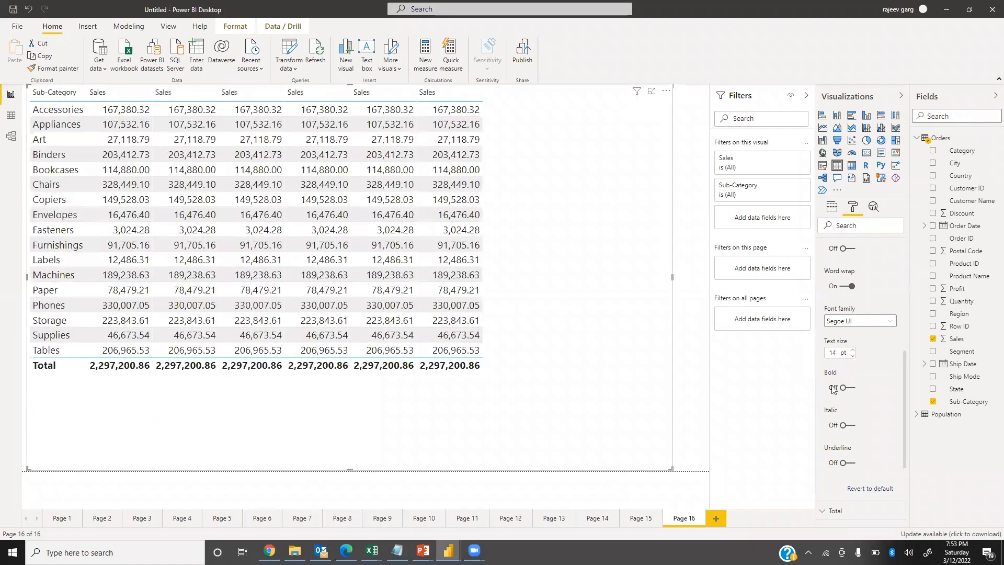
Set the table values' text size to 14 pt and the grid's row padding to 5.
{"action": "scroll", "coordinate": [855, 314], "scroll_direction": "up", "scroll_amount": 5}
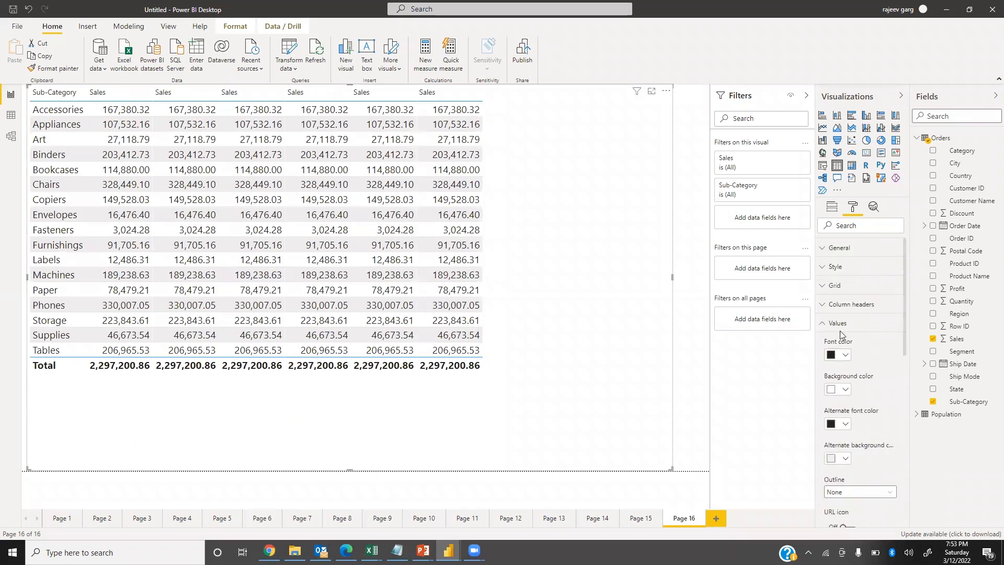
{"action": "left_click", "coordinate": [823, 286]}
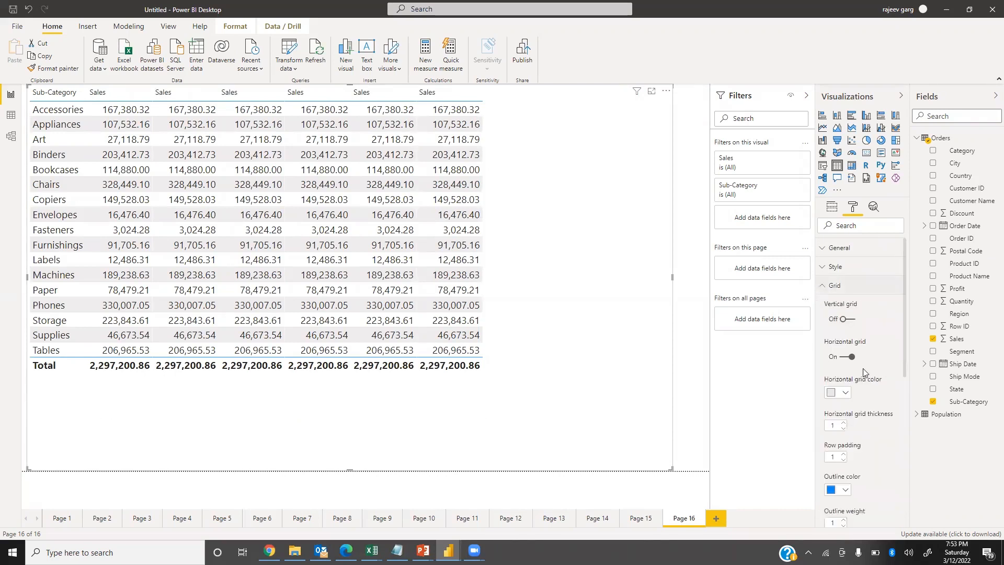
{"action": "double_click", "coordinate": [834, 458]}
{"action": "type", "text": "5"}
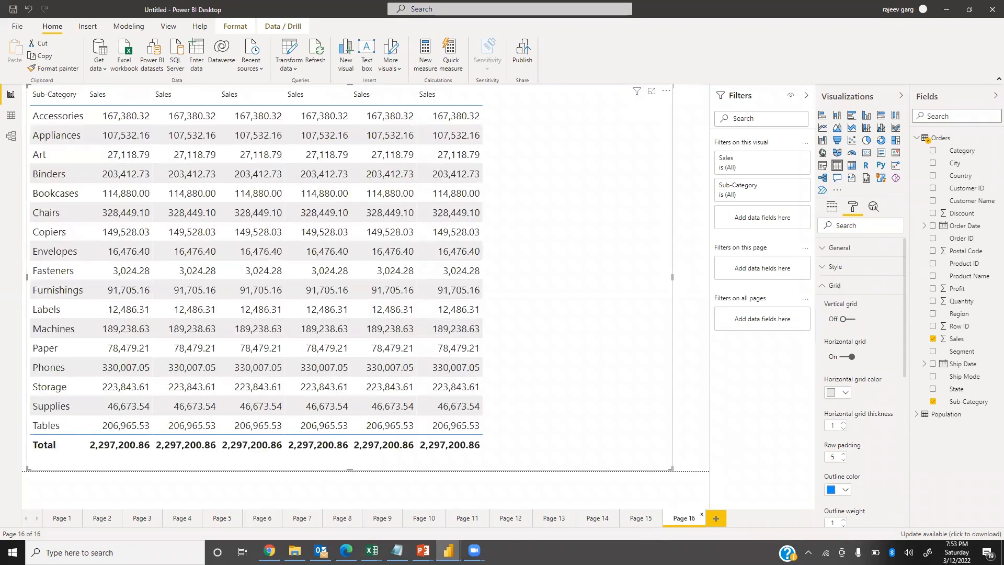
Try the Sparse style on the table and settle on the Bold header style.
{"action": "left_click", "coordinate": [823, 286]}
{"action": "left_click", "coordinate": [822, 267]}
{"action": "left_click", "coordinate": [890, 297]}
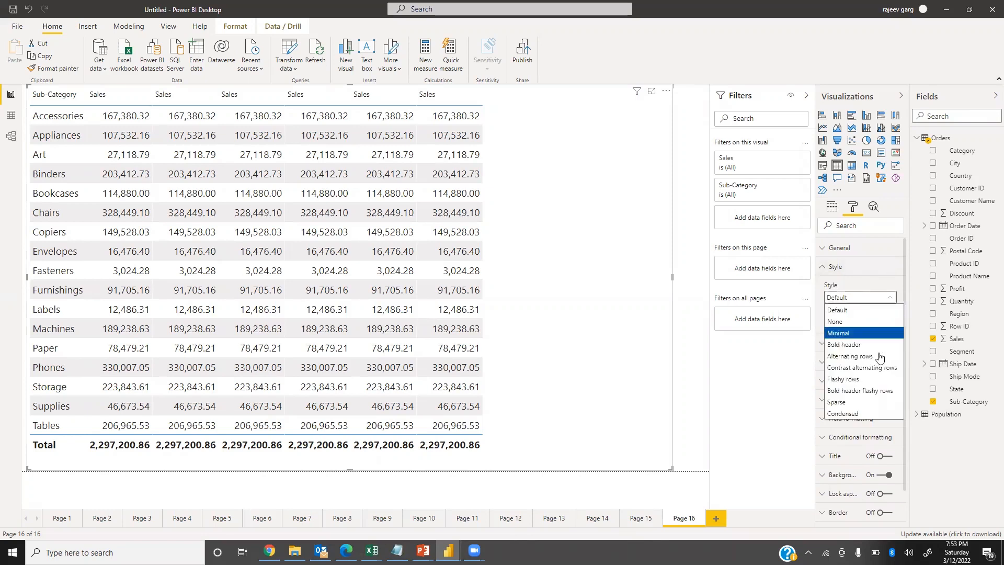
{"action": "left_click", "coordinate": [864, 402]}
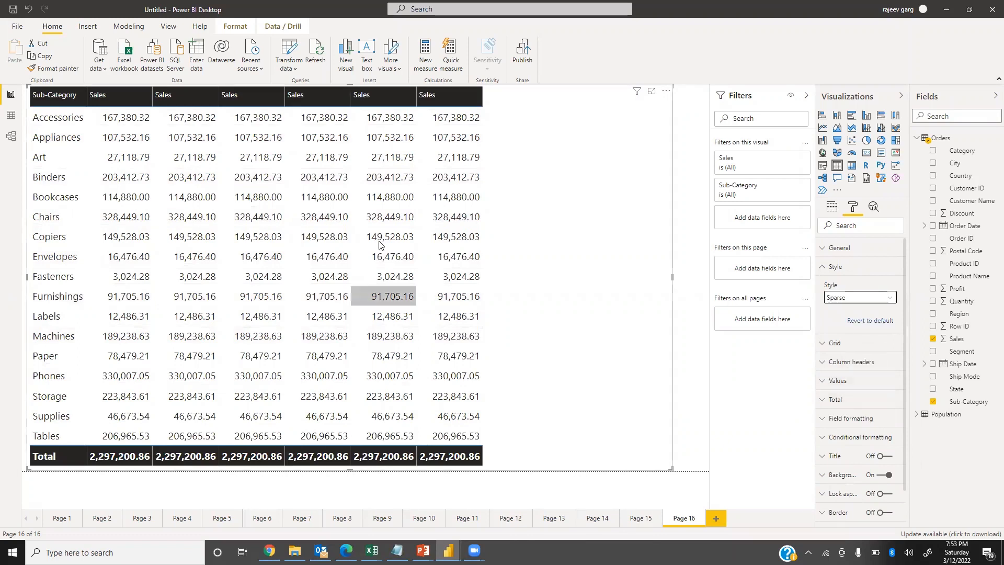
{"action": "left_click", "coordinate": [858, 298]}
{"action": "left_click", "coordinate": [844, 344]}
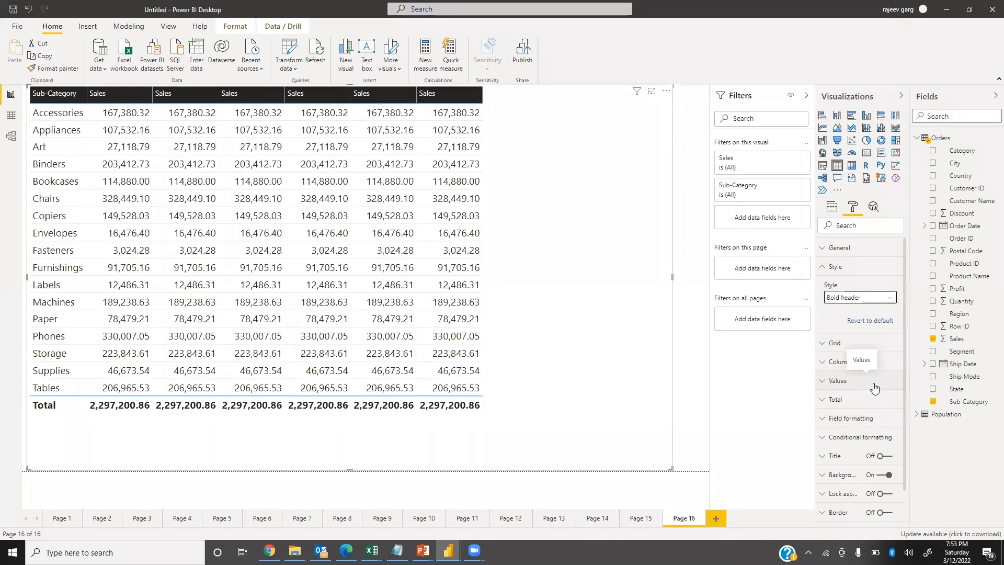
{"action": "left_click", "coordinate": [848, 343]}
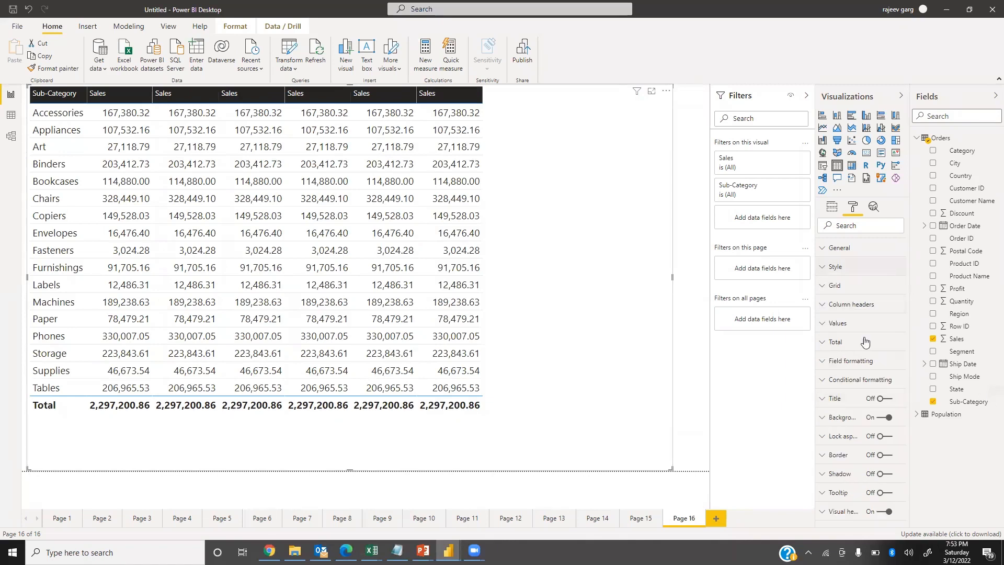
{"action": "left_click", "coordinate": [830, 328]}
{"action": "scroll", "coordinate": [873, 362], "scroll_direction": "down", "scroll_amount": 4}
{"action": "scroll", "coordinate": [862, 349], "scroll_direction": "up", "scroll_amount": 4}
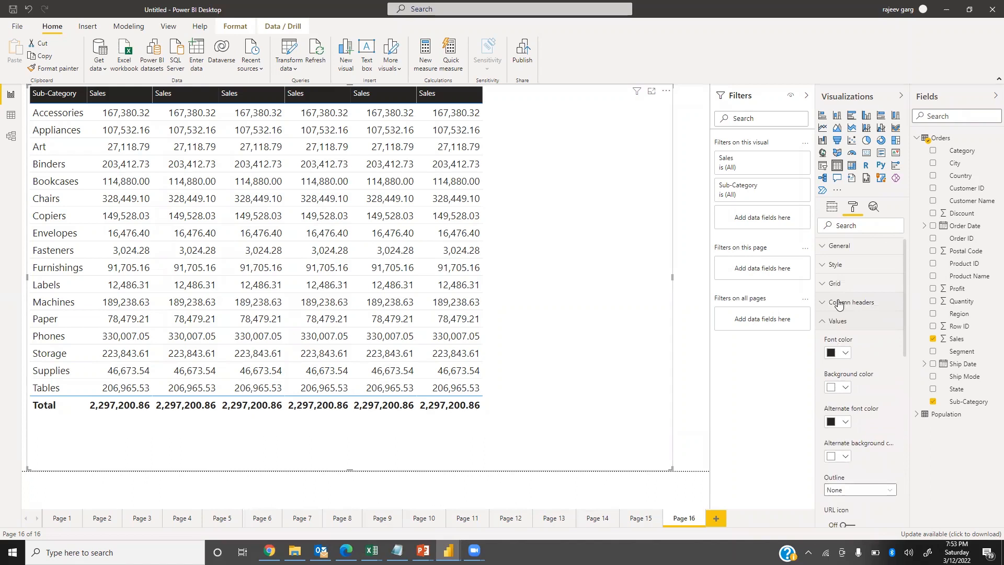
{"action": "left_click", "coordinate": [828, 322]}
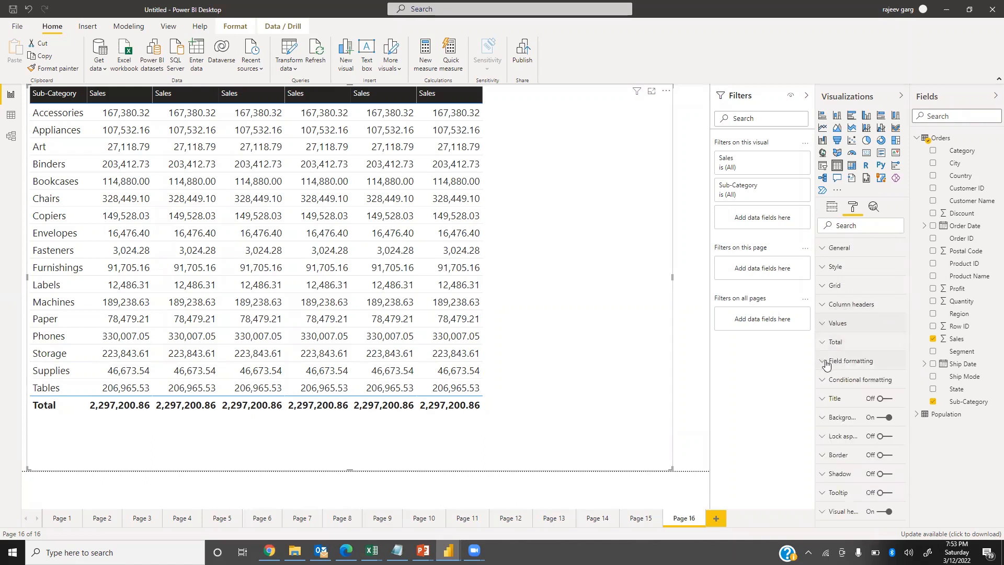
Set the Sales field's value decimal places to 0 in the table's field formatting.
{"action": "left_click", "coordinate": [844, 361]}
{"action": "left_click", "coordinate": [856, 381]}
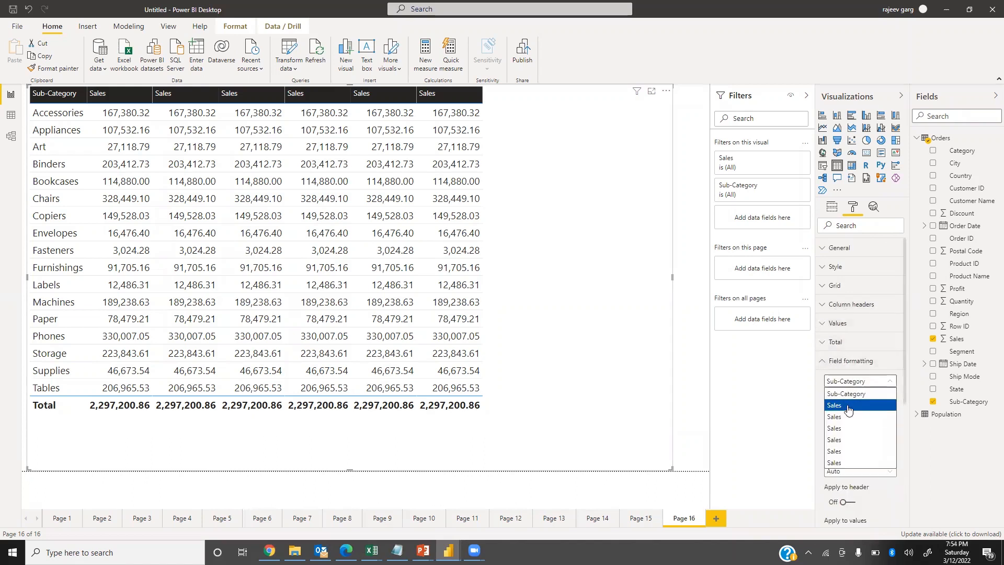
{"action": "left_click", "coordinate": [855, 406]}
{"action": "left_click", "coordinate": [835, 440]}
{"action": "type", "text": "0"}
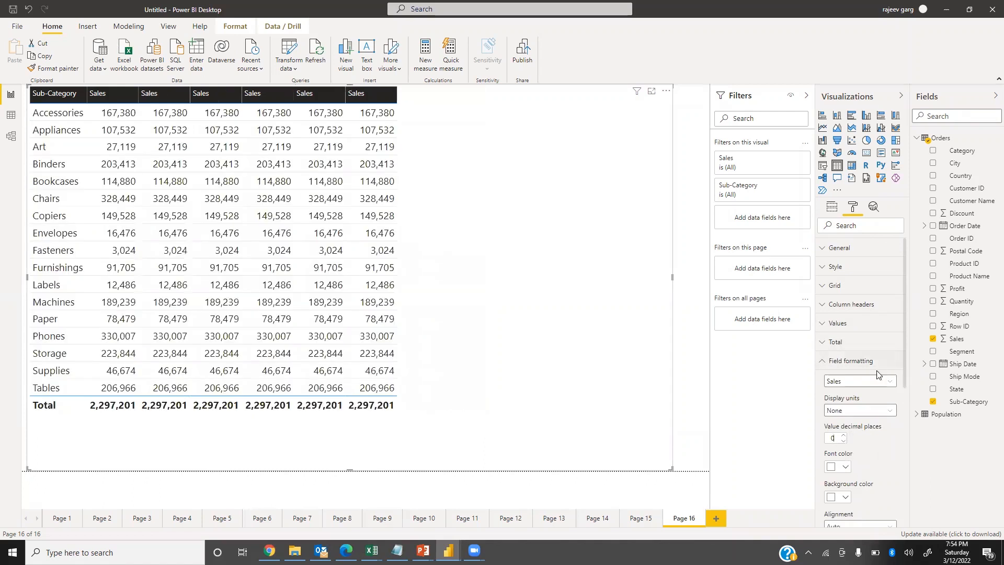
{"action": "left_click", "coordinate": [827, 363]}
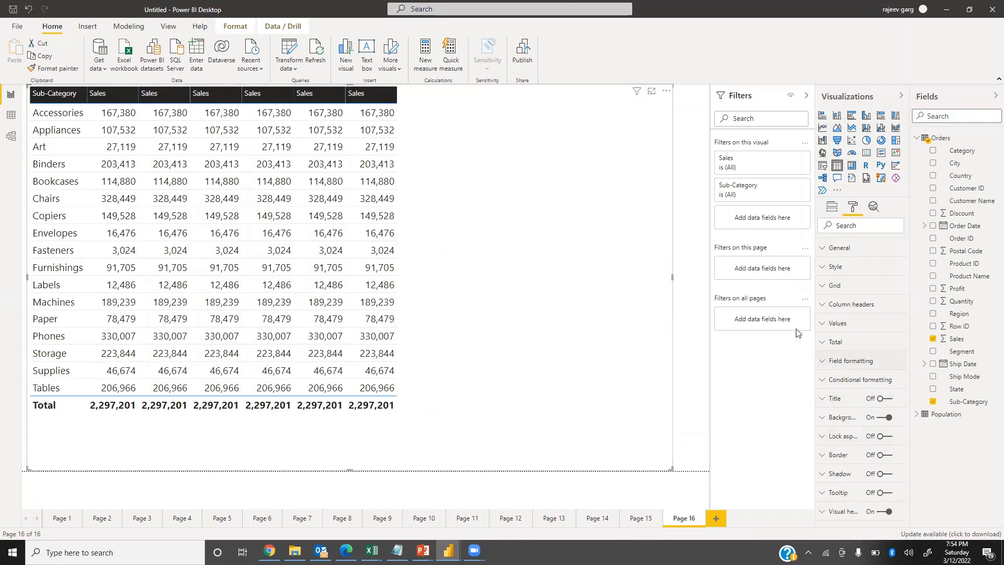
Set the table's row padding to 5 and turn off its horizontal grid.
{"action": "left_click", "coordinate": [825, 287]}
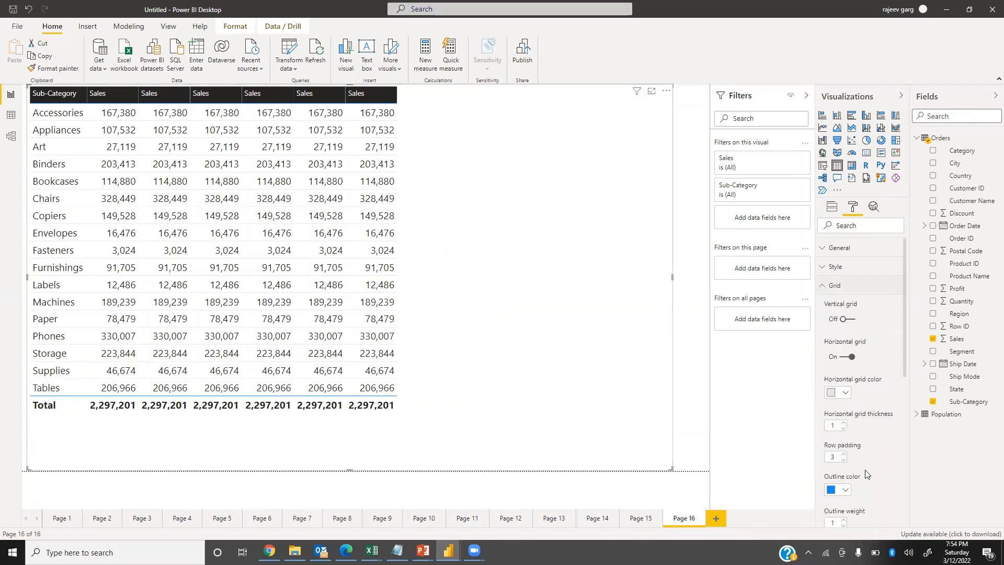
{"action": "left_click", "coordinate": [835, 458]}
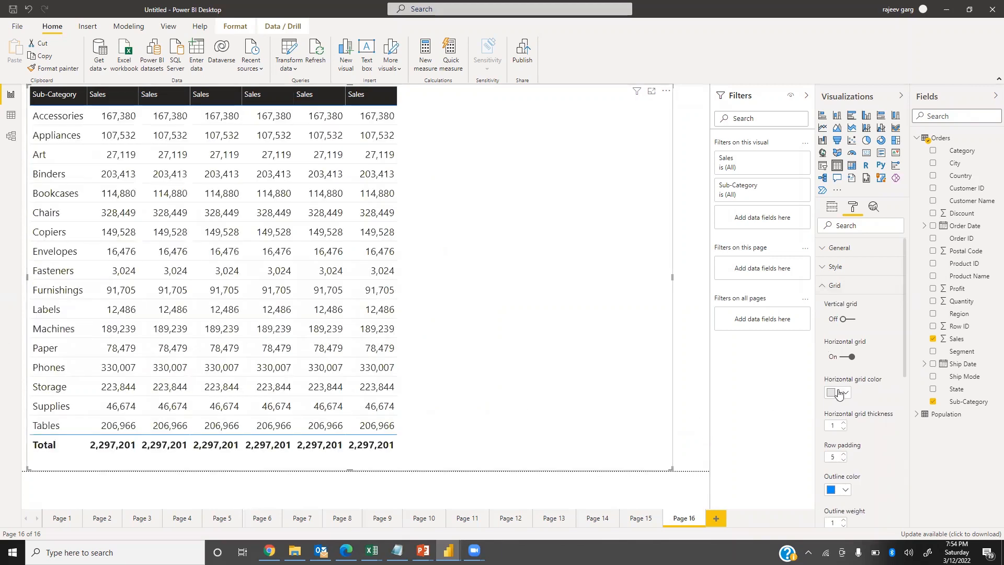
{"action": "left_click", "coordinate": [848, 356]}
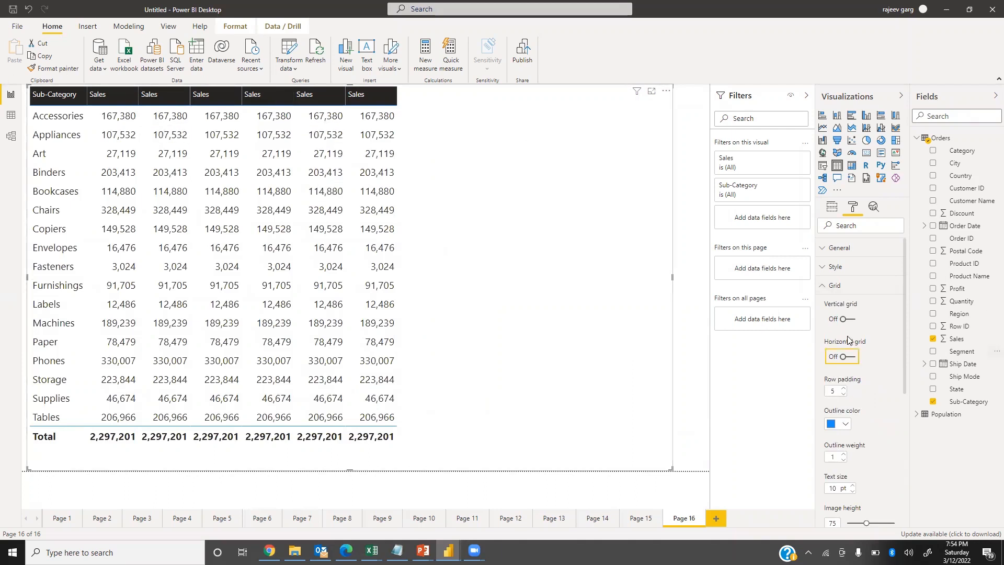
{"action": "left_click", "coordinate": [824, 286]}
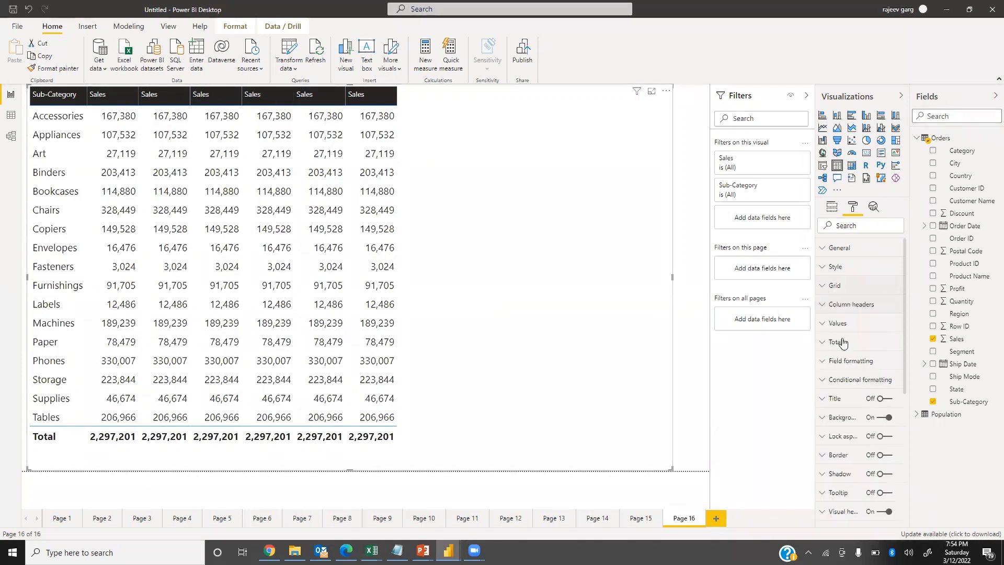
Format the table's column headers as bold 16 pt text and widen the first two Sales columns.
{"action": "left_click", "coordinate": [822, 306]}
{"action": "scroll", "coordinate": [837, 460], "scroll_direction": "down", "scroll_amount": 2}
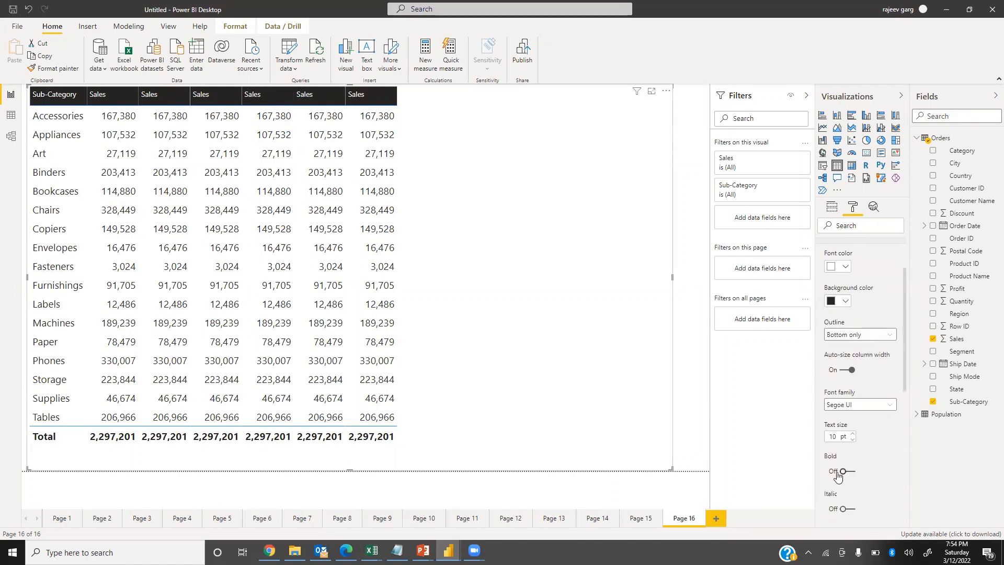
{"action": "double_click", "coordinate": [836, 438]}
{"action": "type", "text": "16"}
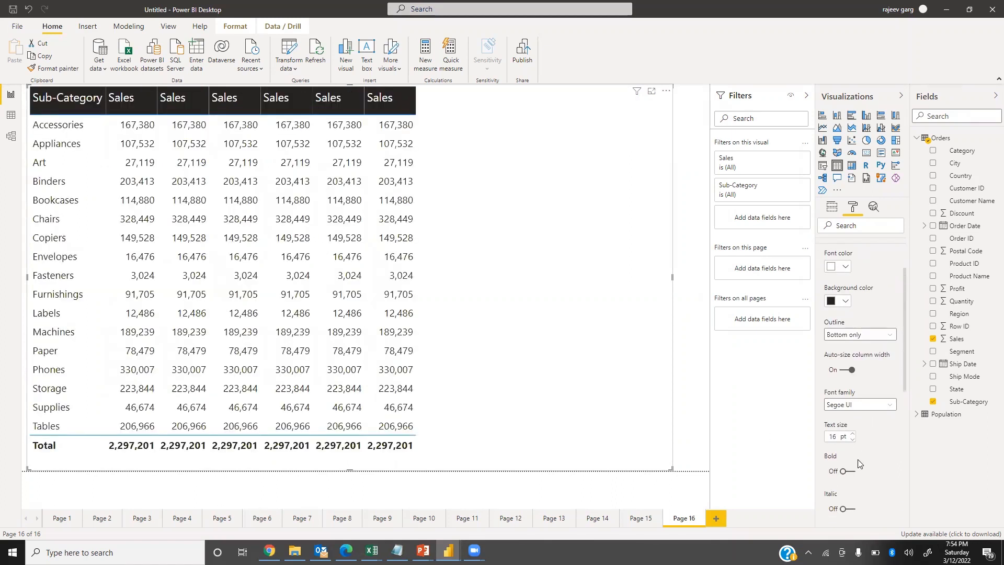
{"action": "left_click", "coordinate": [846, 471]}
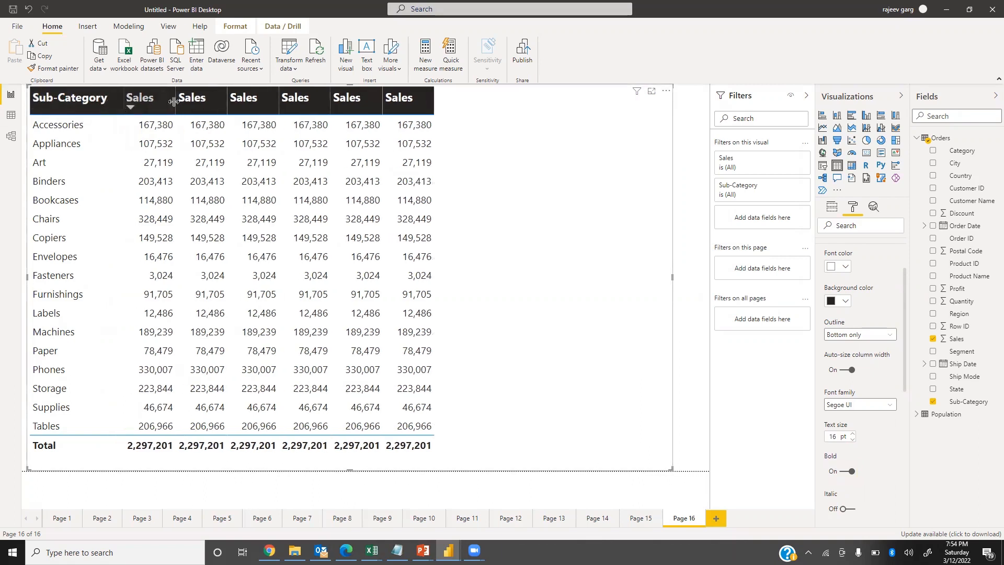
{"action": "left_click_drag", "start_coordinate": [163, 102], "coordinate": [211, 105]}
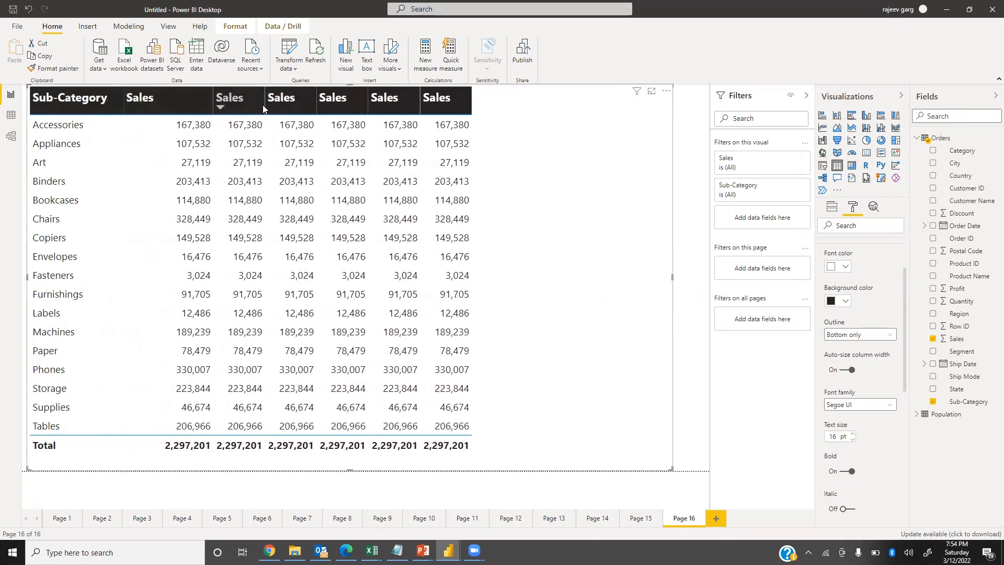
{"action": "left_click_drag", "start_coordinate": [264, 102], "coordinate": [320, 105]}
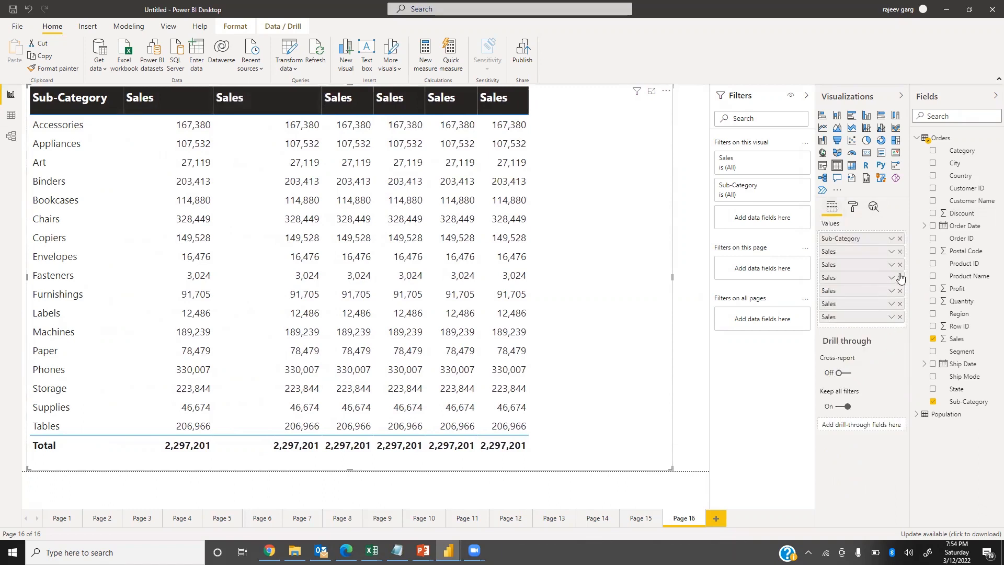
Show the first Sales column as percent of grand total and place it, widened, after the next plain Sales column.
{"action": "left_click", "coordinate": [891, 252]}
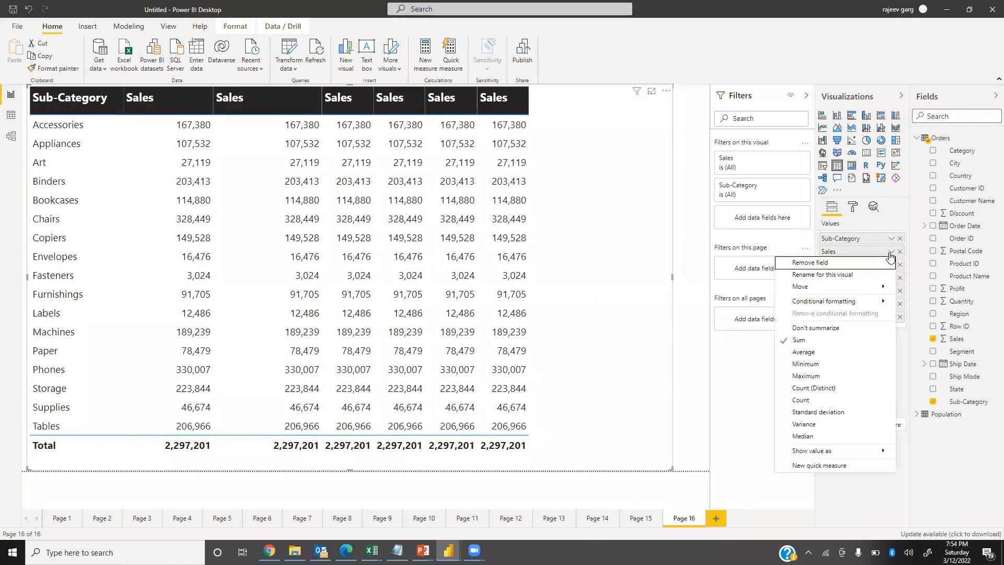
{"action": "mouse_move", "coordinate": [848, 452]}
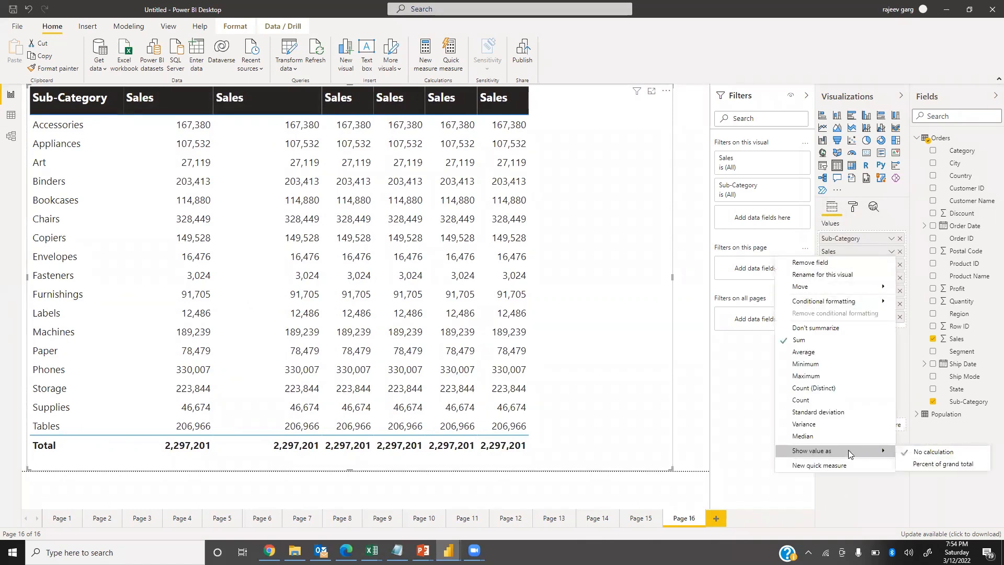
{"action": "left_click", "coordinate": [948, 465]}
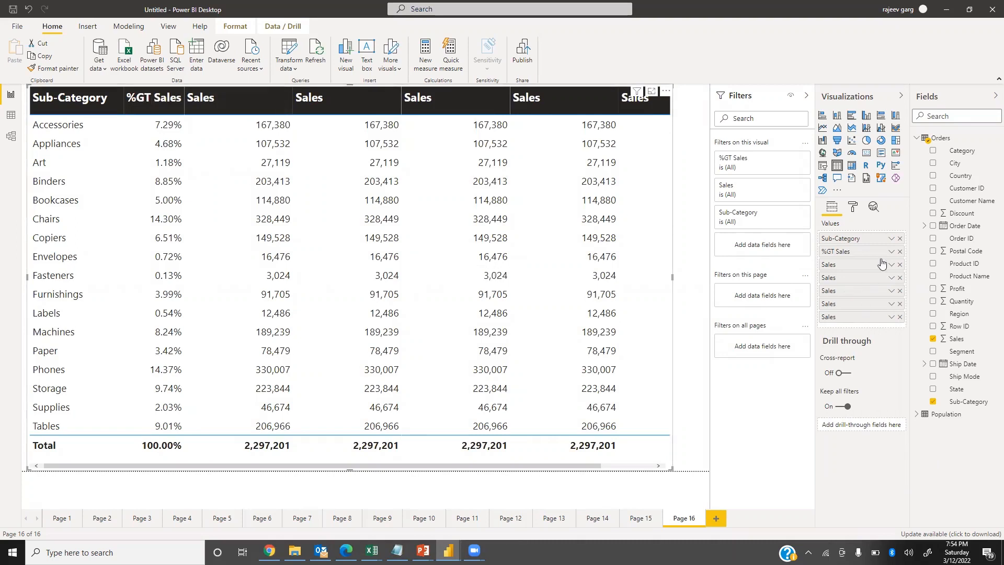
{"action": "left_click_drag", "start_coordinate": [848, 252], "coordinate": [864, 273]}
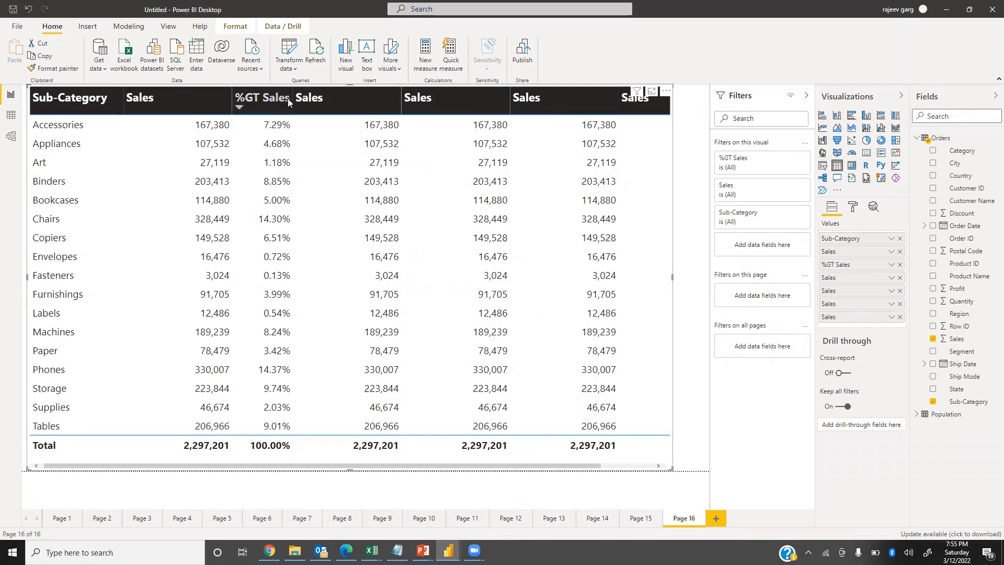
{"action": "left_click_drag", "start_coordinate": [293, 98], "coordinate": [322, 96]}
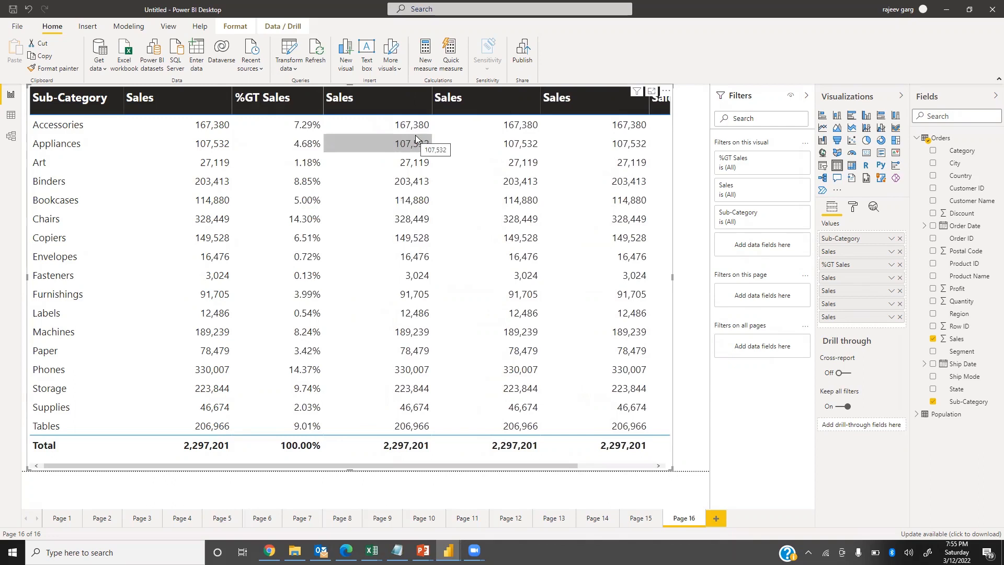
Summarize the Sales column after %GT Sales by Count and widen it slightly.
{"action": "left_click", "coordinate": [892, 282]}
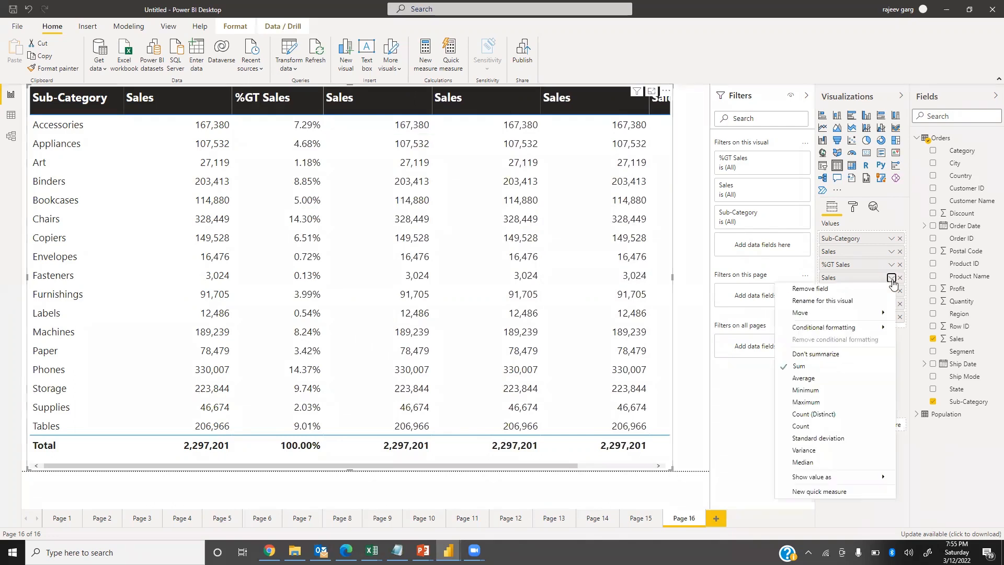
{"action": "left_click", "coordinate": [796, 428]}
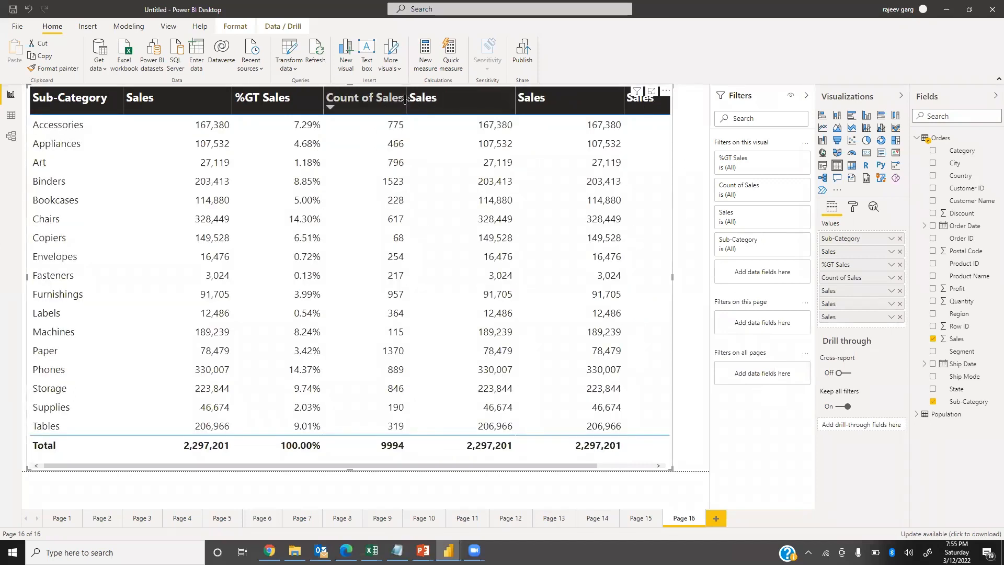
{"action": "left_click_drag", "start_coordinate": [406, 100], "coordinate": [419, 99]}
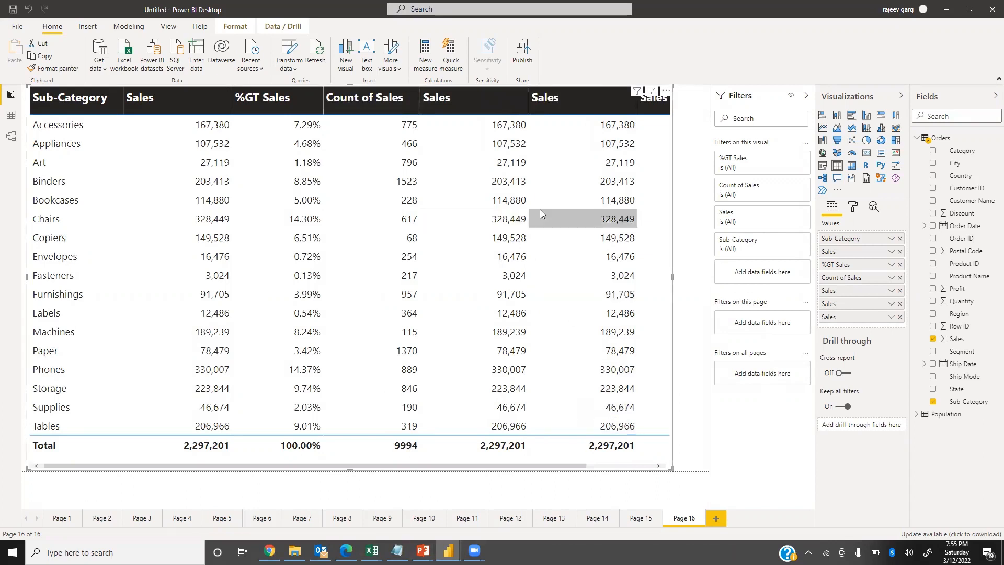
Summarize the Sales column after Count of Sales by Average and widen the table visual to the page's edge.
{"action": "left_click", "coordinate": [892, 301]}
{"action": "mouse_move", "coordinate": [816, 490]}
{"action": "left_click", "coordinate": [803, 392]}
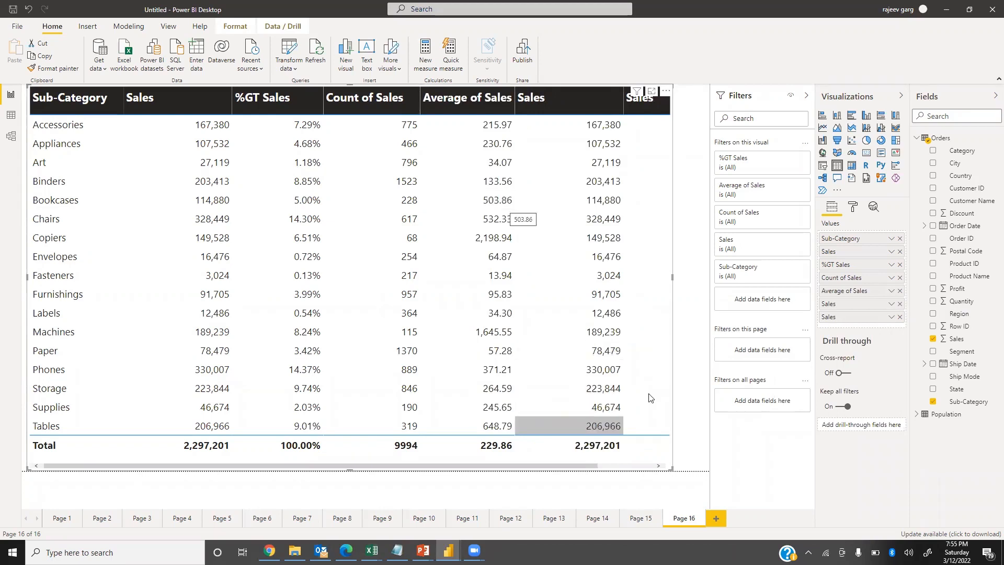
{"action": "left_click_drag", "start_coordinate": [673, 281], "coordinate": [709, 281]}
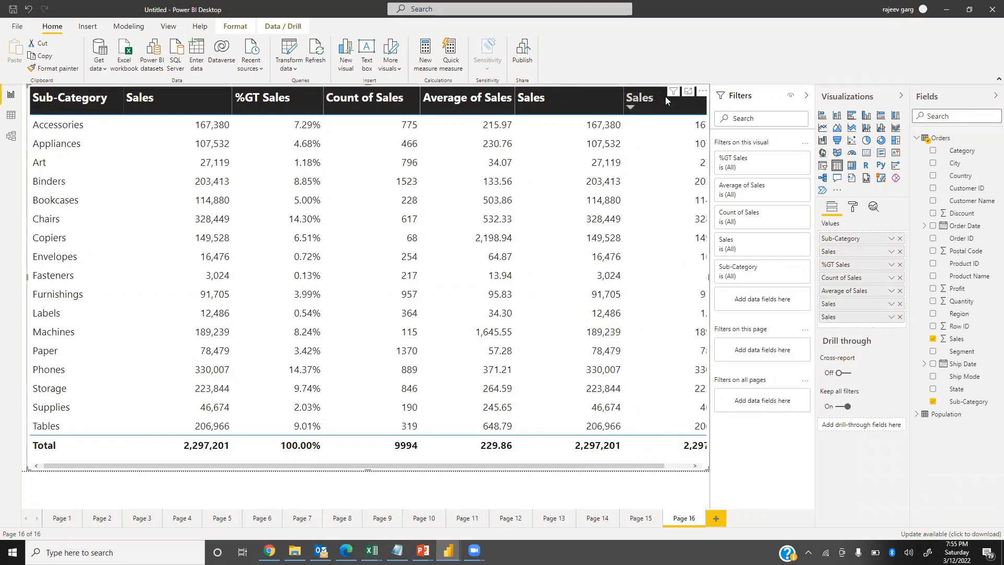
Sort the table by Sales in descending order.
{"action": "left_click", "coordinate": [892, 316]}
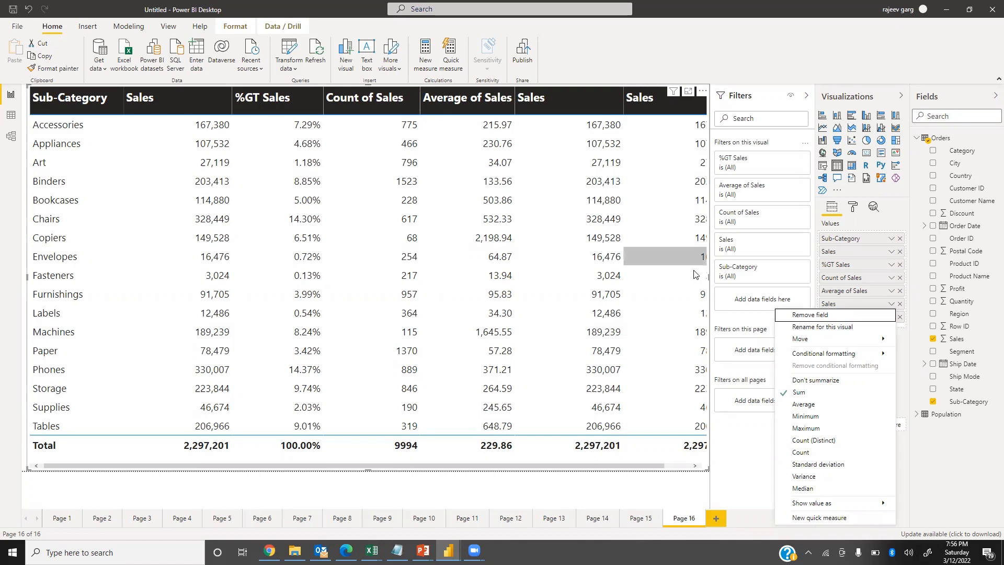
{"action": "key", "text": "Escape"}
{"action": "left_click", "coordinate": [593, 111]}
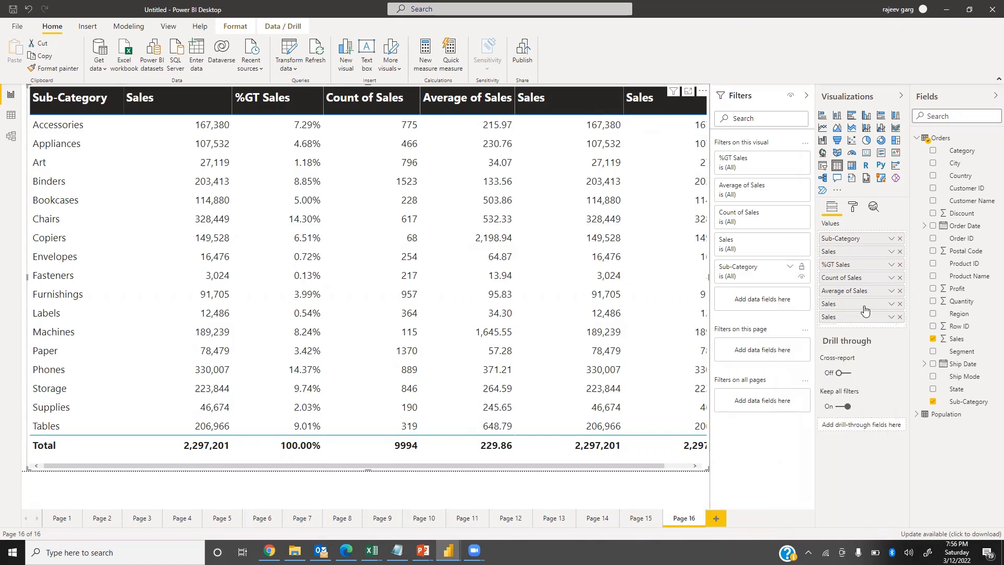
Summarize the Sales column after Average of Sales by Maximum and the last Sales column by Minimum.
{"action": "left_click", "coordinate": [891, 305]}
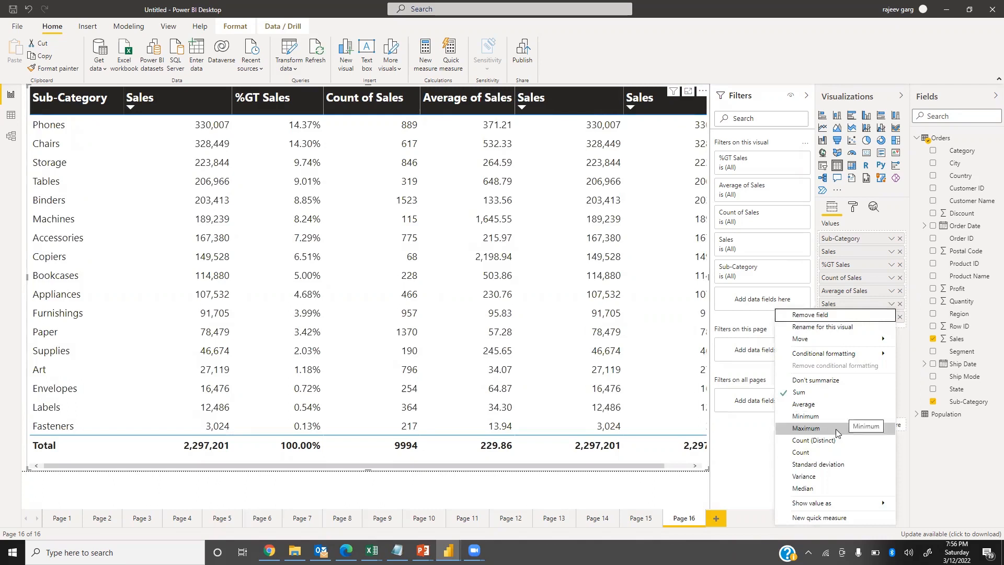
{"action": "key", "text": "Escape"}
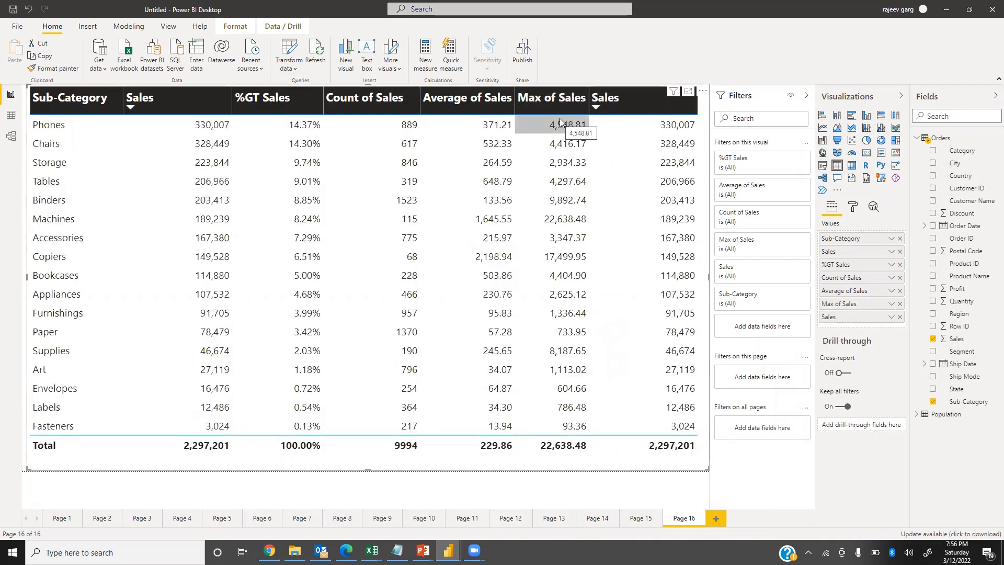
{"action": "left_click", "coordinate": [891, 318]}
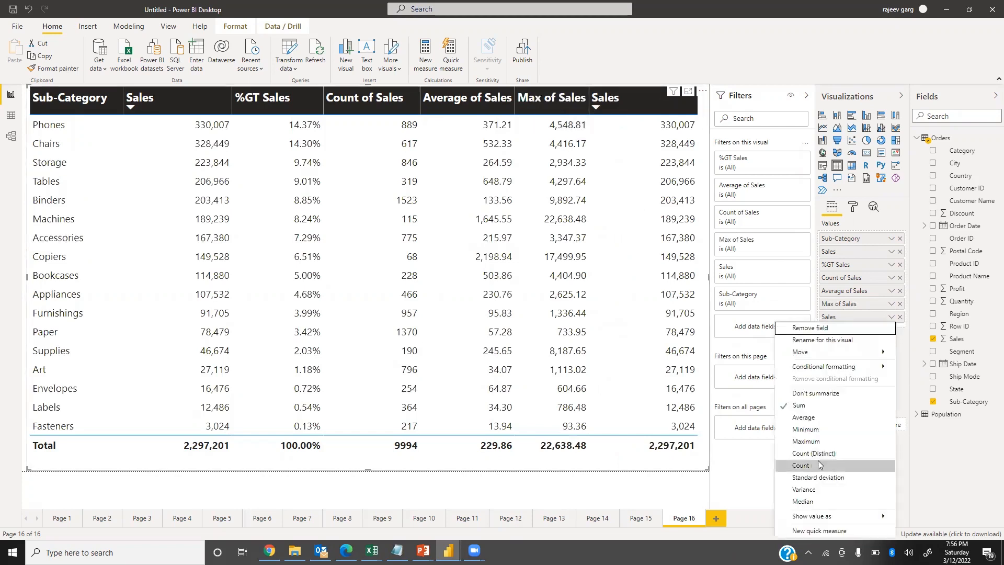
{"action": "left_click", "coordinate": [811, 432]}
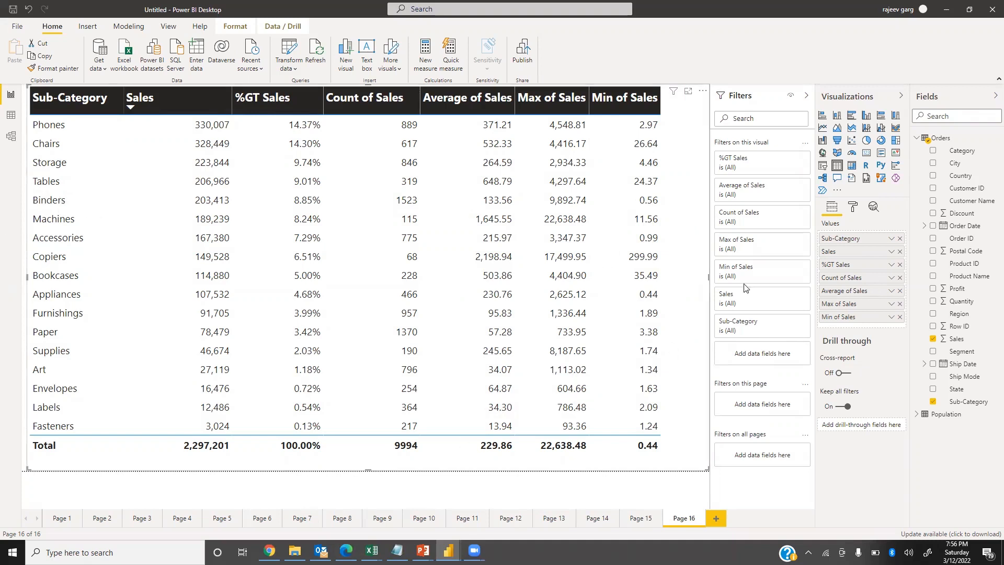
Rename the %GT Sales column to "Sales %age" for this visual.
{"action": "left_click", "coordinate": [891, 264]}
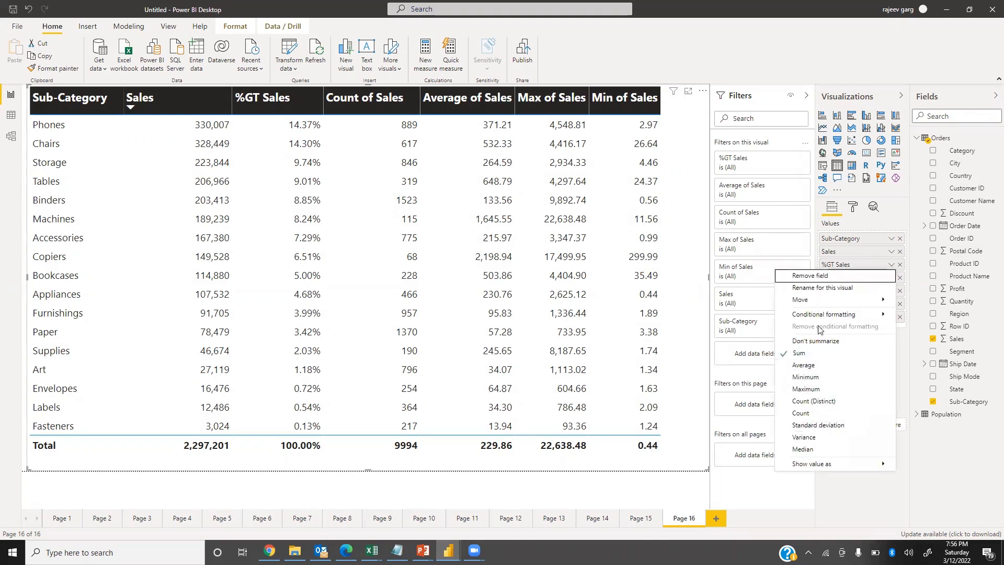
{"action": "left_click", "coordinate": [812, 289]}
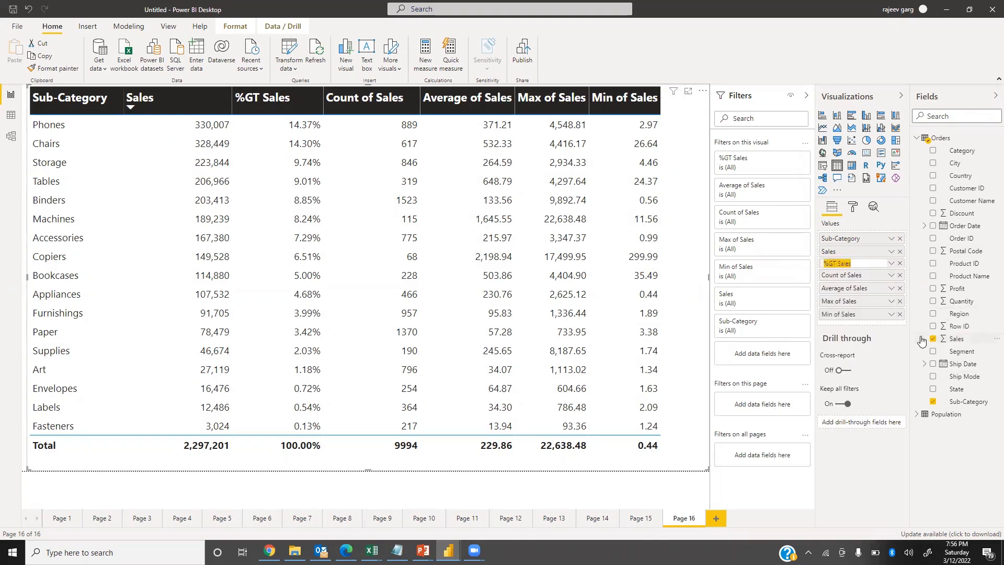
{"action": "type", "text": "S"}
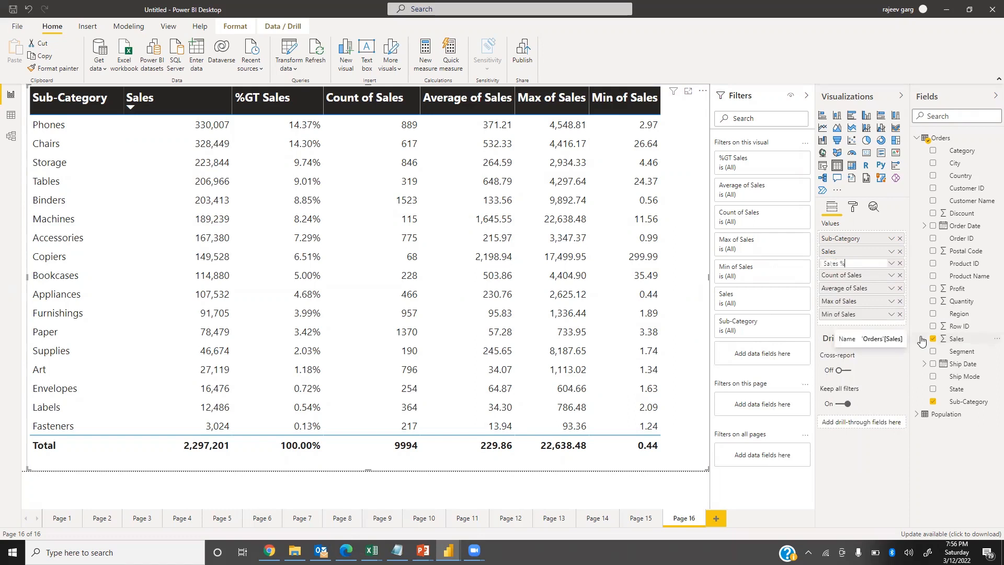
{"action": "type", "text": "al;es %age"}
{"action": "key", "text": "Return"}
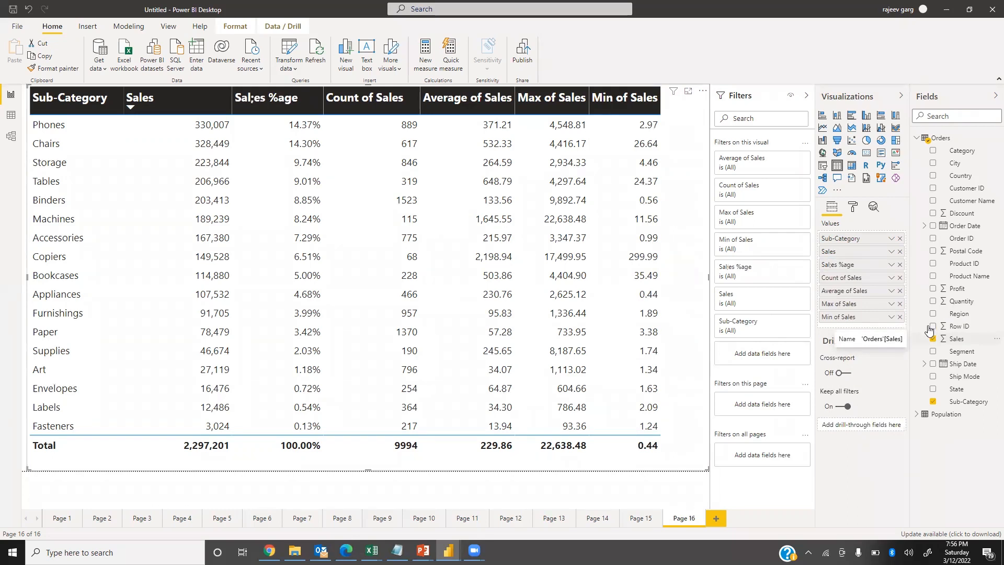
{"action": "left_click", "coordinate": [891, 264]}
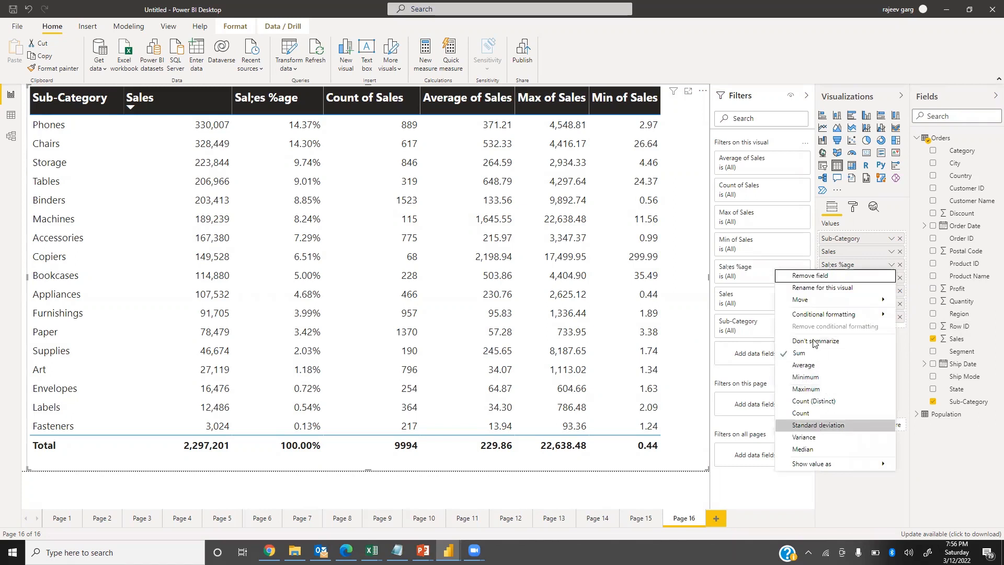
{"action": "left_click", "coordinate": [803, 288]}
{"action": "left_click", "coordinate": [832, 263]}
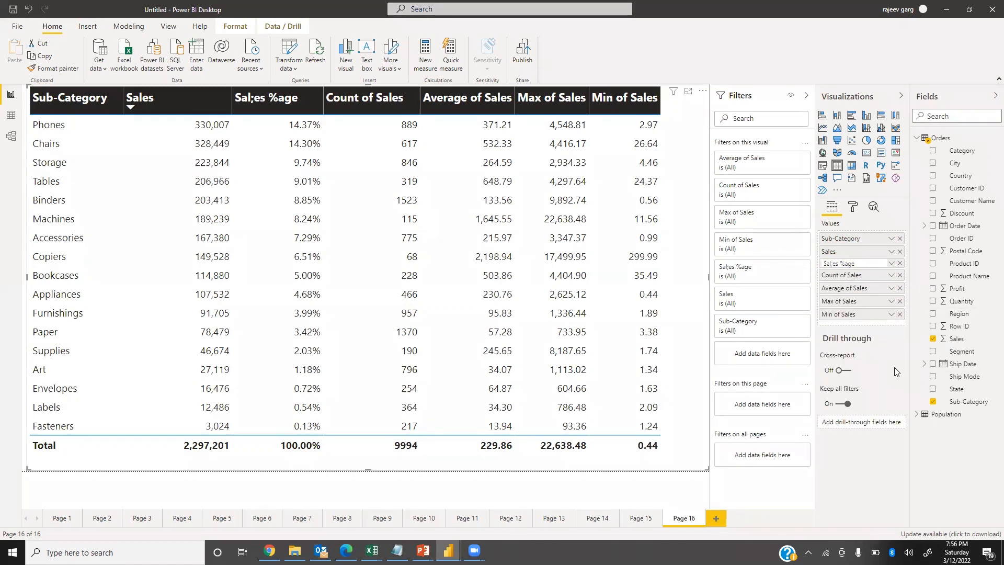
{"action": "key", "text": "Return"}
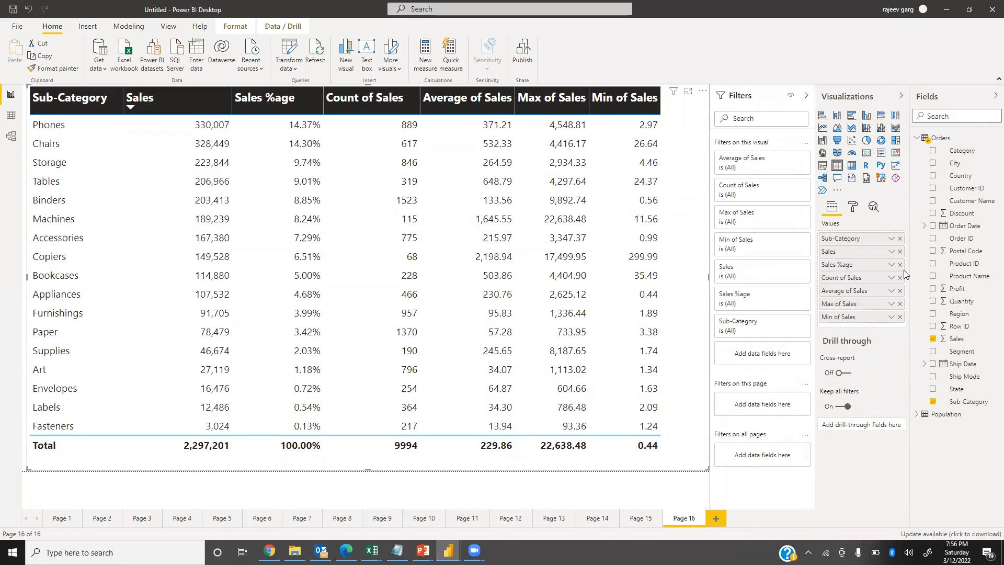
Rename the Count of Sales column to "No Oof Trans" for this visual.
{"action": "left_click", "coordinate": [892, 280]}
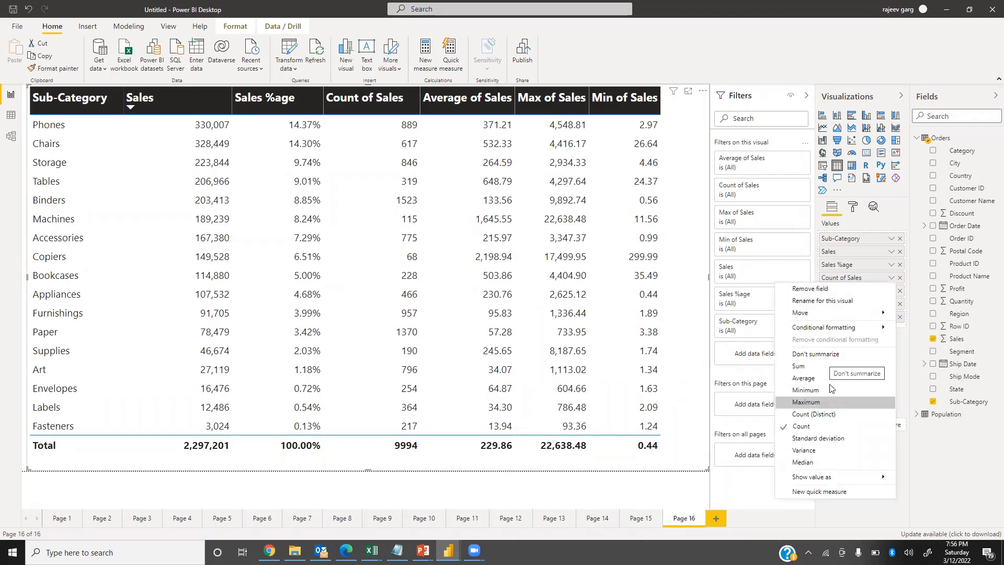
{"action": "left_click", "coordinate": [837, 301]}
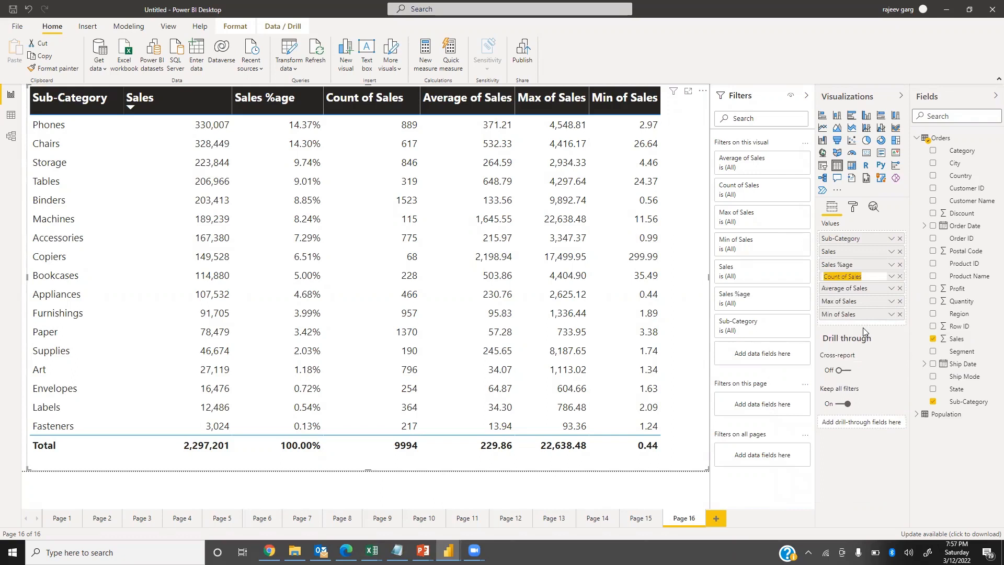
{"action": "type", "text": "No Of"}
{"action": "type", "text": "f Trans"}
{"action": "key", "text": "Return"}
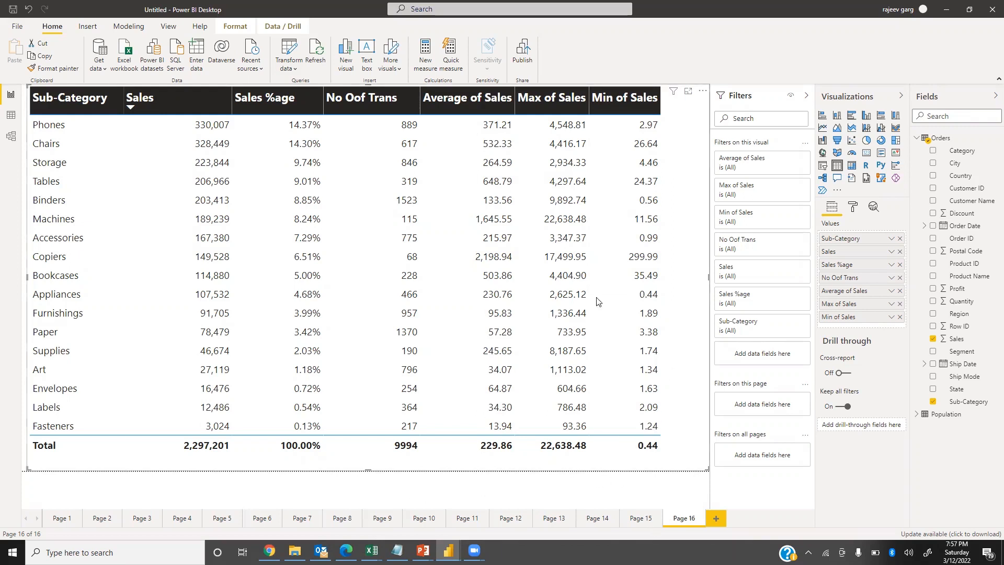
Turn off the totals row in the table's formatting.
{"action": "left_click", "coordinate": [856, 207]}
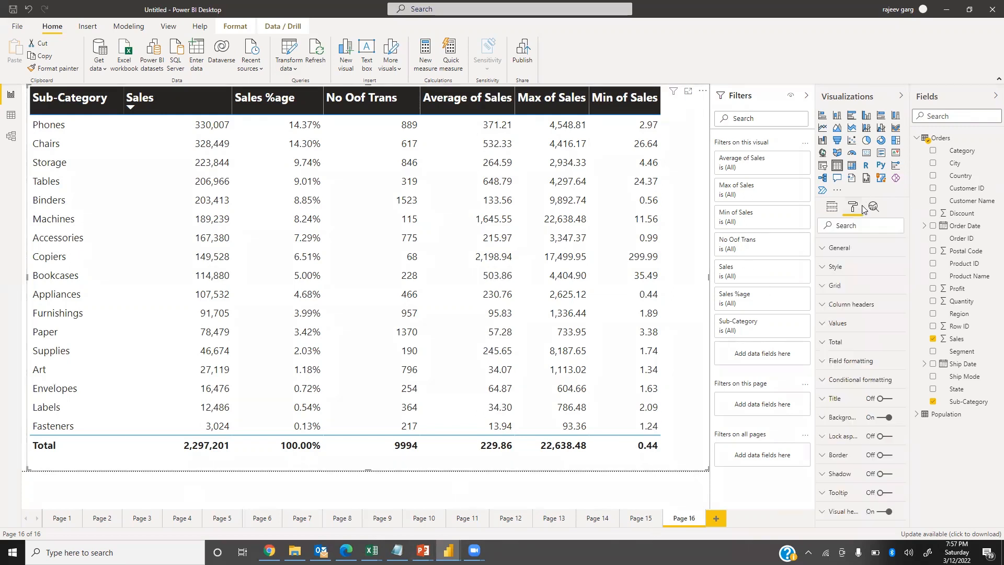
{"action": "left_click", "coordinate": [829, 343]}
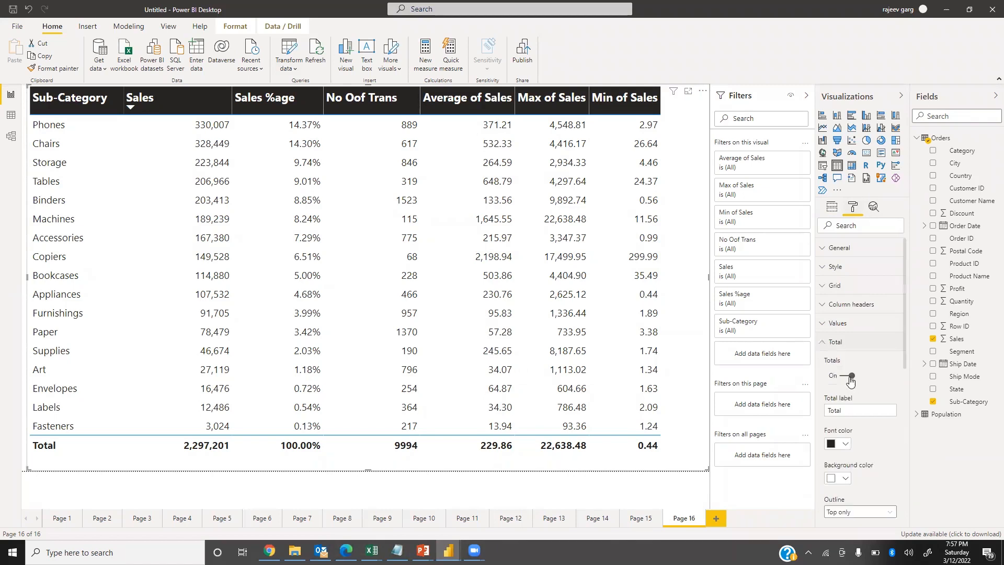
{"action": "left_click", "coordinate": [848, 376]}
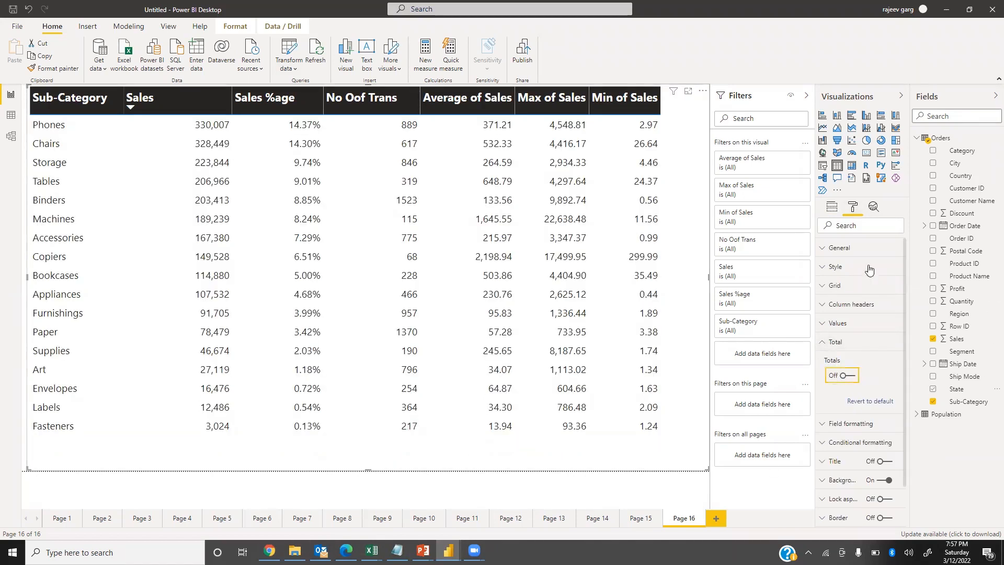
Set the table grid's row padding to 7 and widen the Min of Sales column slightly.
{"action": "left_click", "coordinate": [835, 286]}
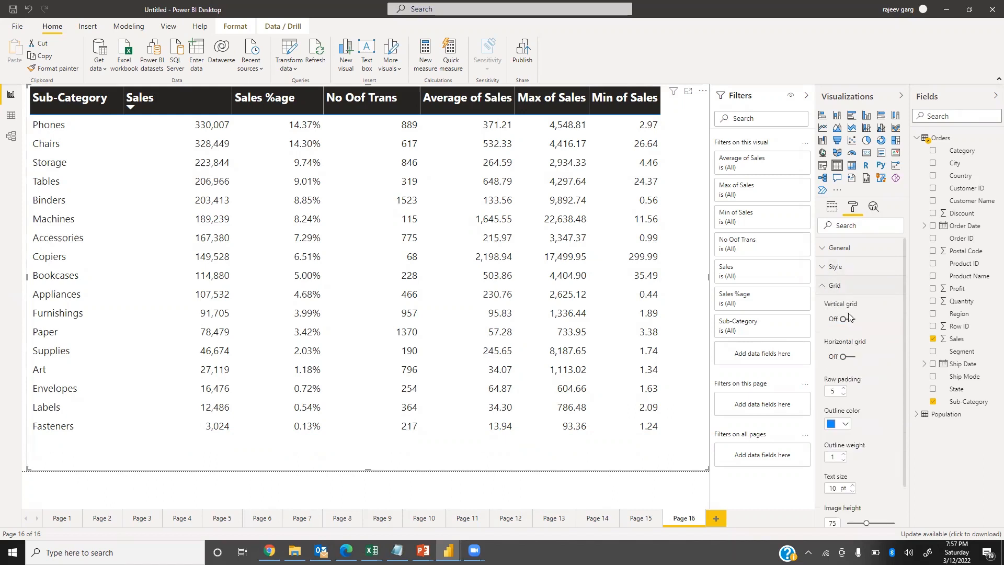
{"action": "left_click", "coordinate": [843, 389]}
{"action": "left_click", "coordinate": [843, 389]}
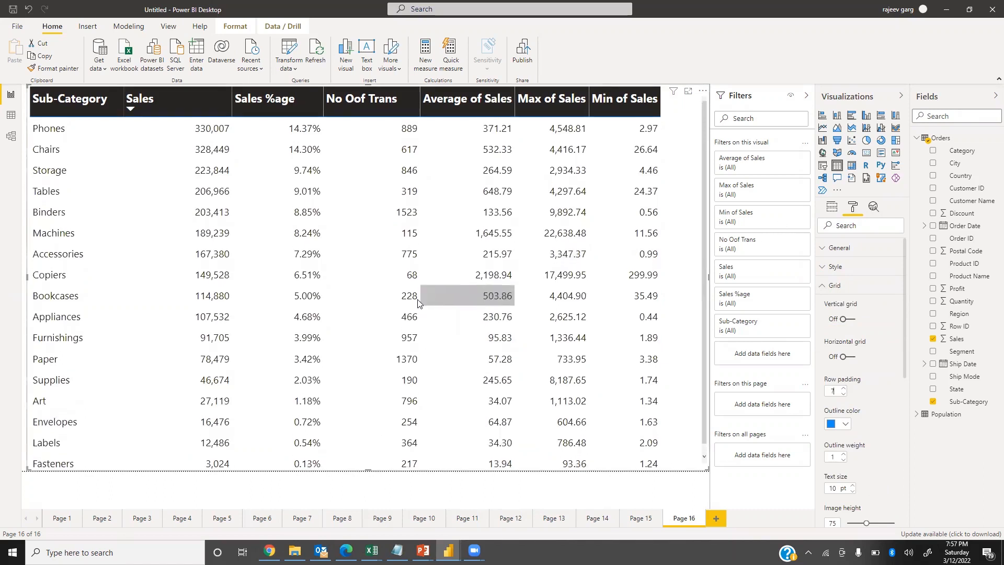
{"action": "left_click_drag", "start_coordinate": [661, 108], "coordinate": [678, 107]}
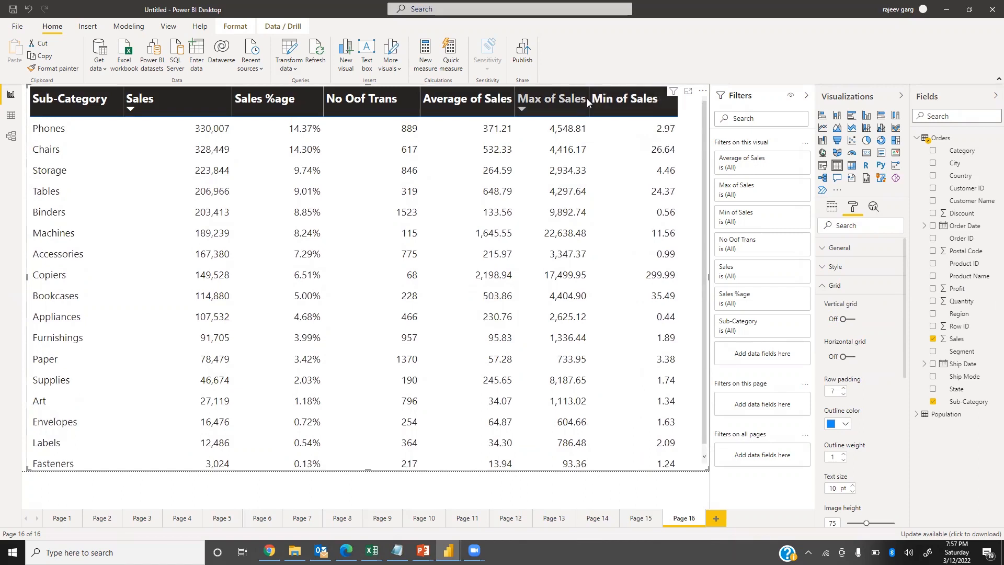